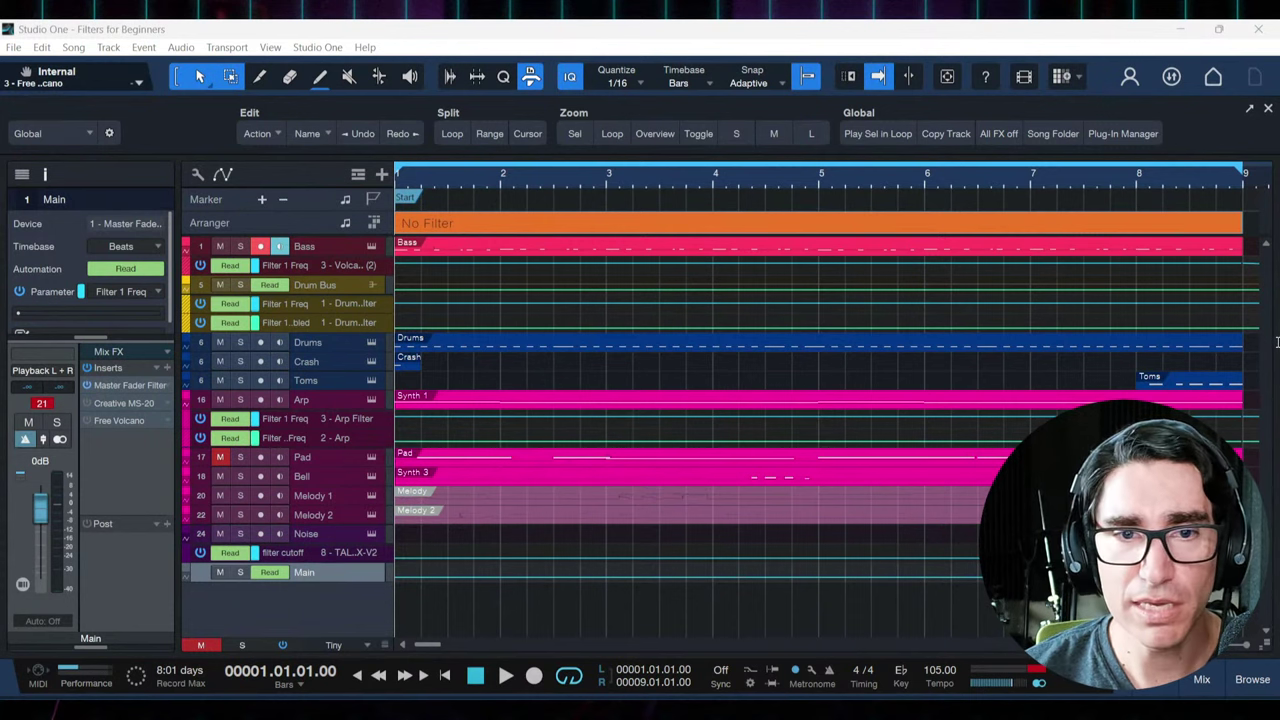
Enable the Free Volcano insert on the Main channel, open its editor and reposition the plug-in window
click(643, 576)
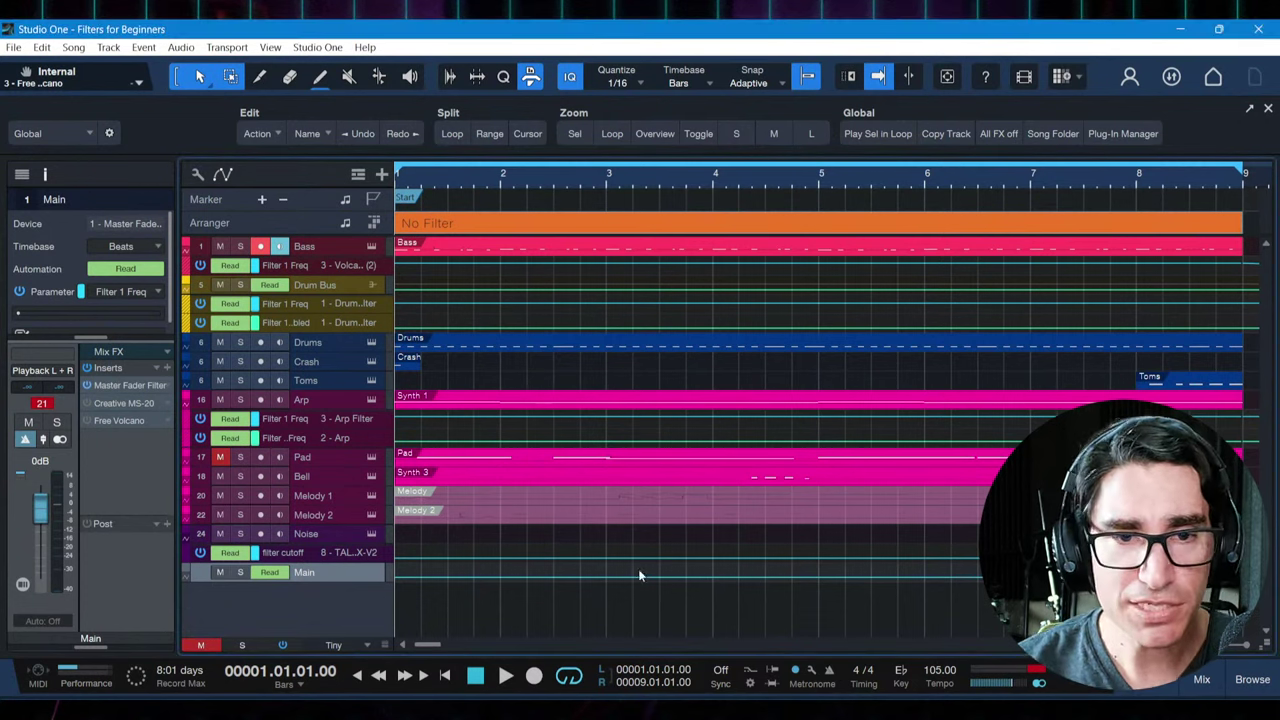
click(87, 421)
double_click(112, 421)
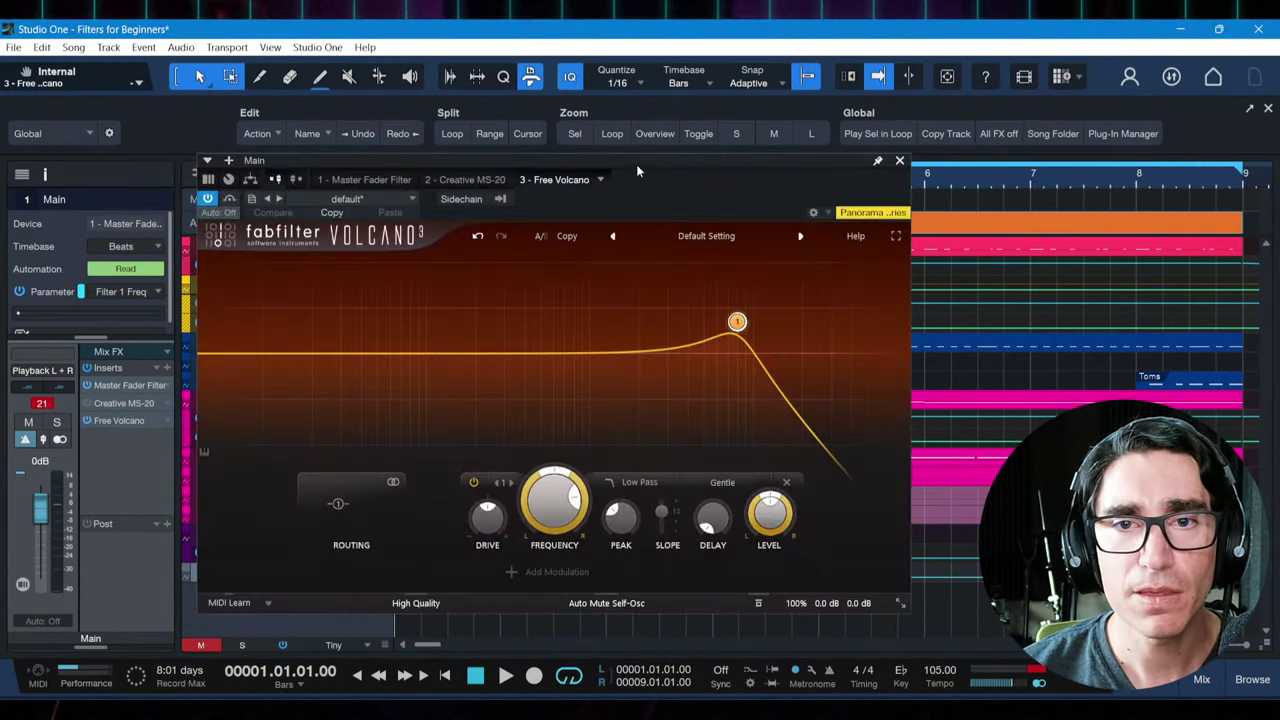
mouse_move(636, 162)
mouse_down()
mouse_move(625, 160)
mouse_move(650, 164)
mouse_up()
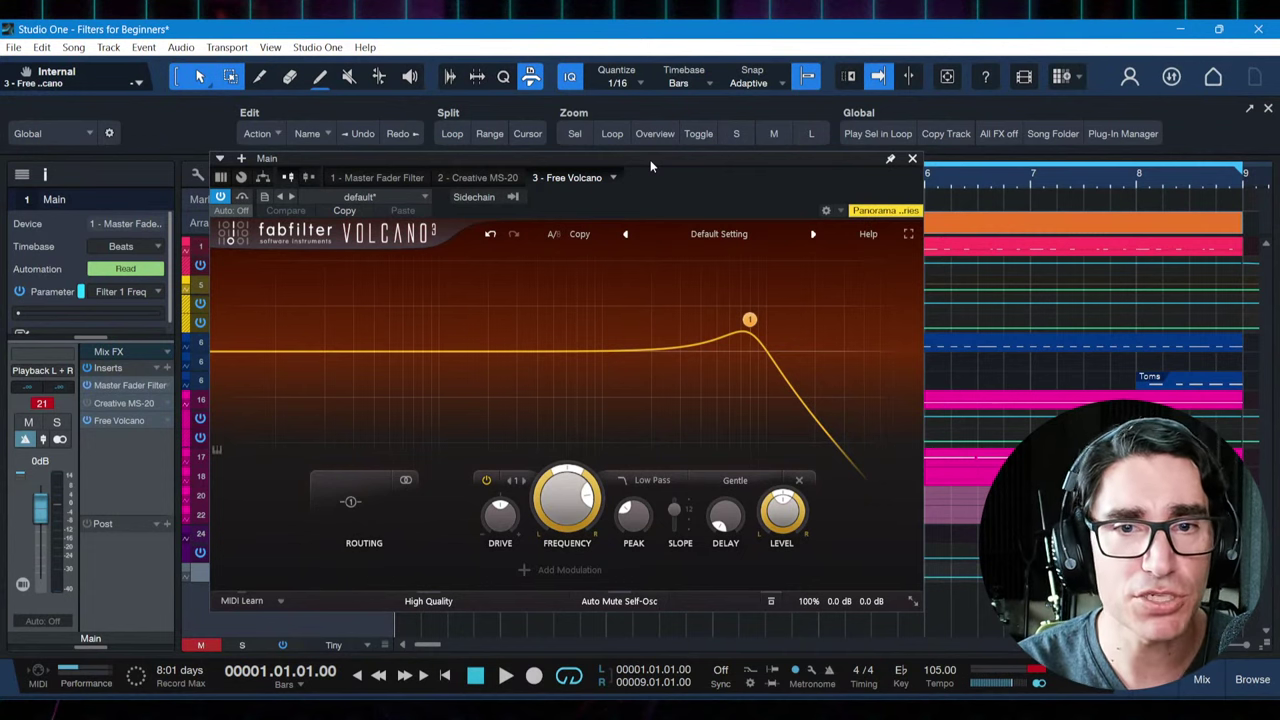
drag(650, 158, 645, 157)
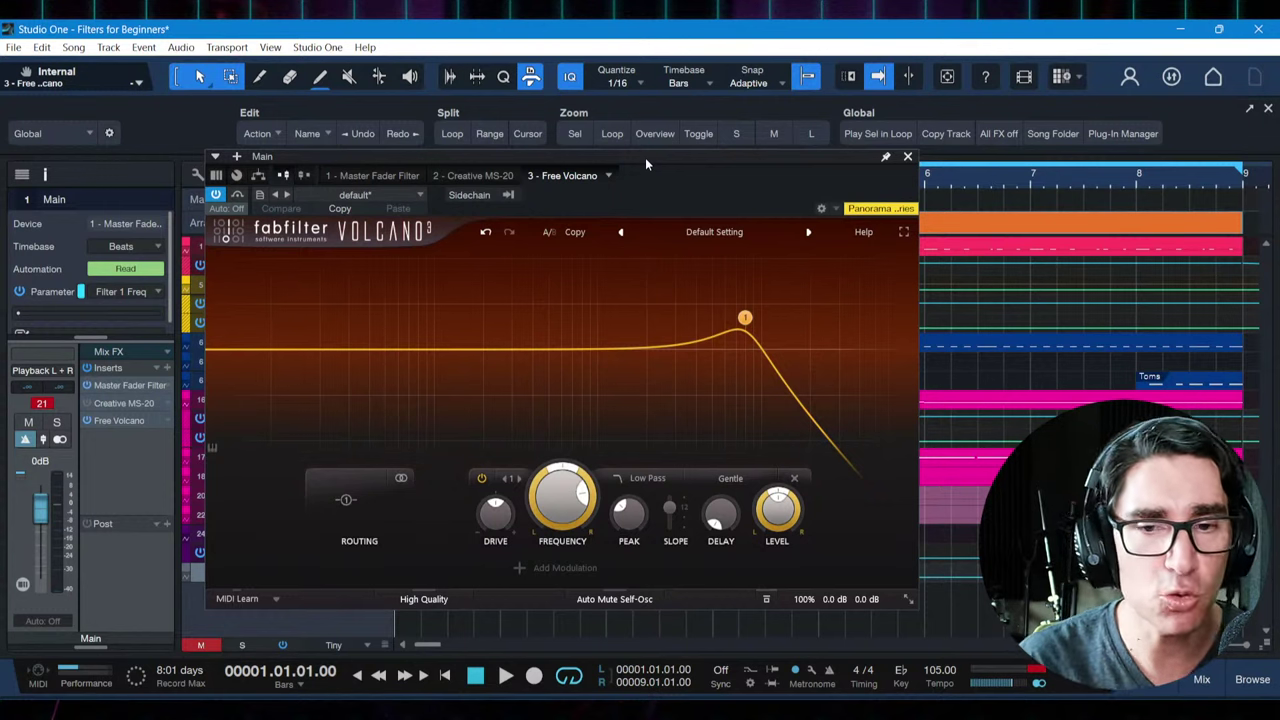
drag(645, 152, 641, 158)
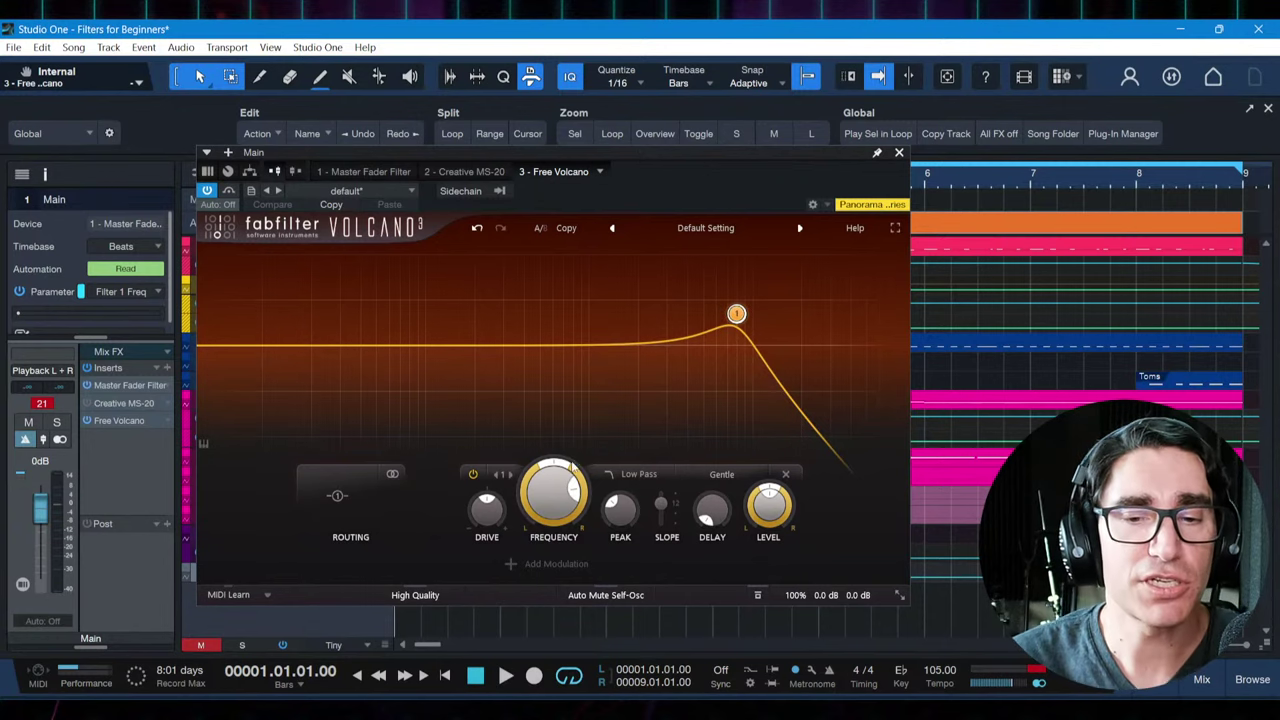
Raise the low-pass frequency to about 18 kHz and sweep it down to about 71 Hz while the song plays
drag(551, 491, 553, 508)
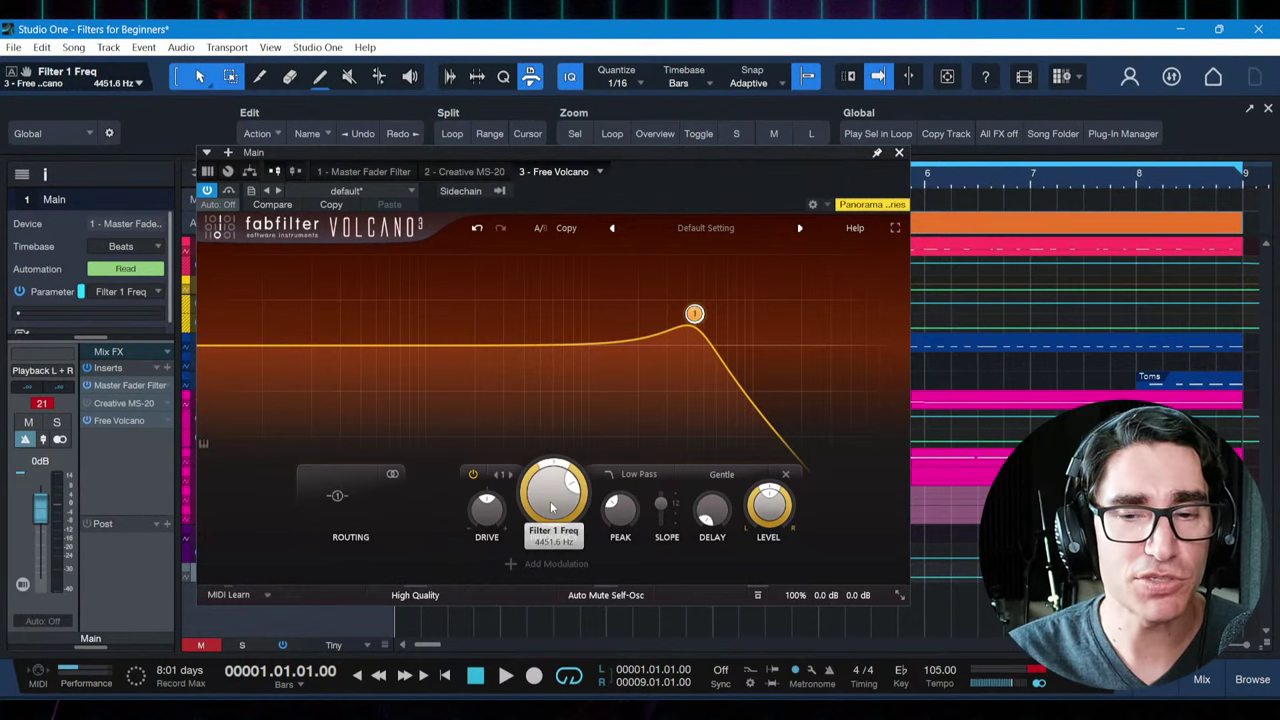
mouse_move(551, 508)
mouse_down()
mouse_move(562, 456)
mouse_move(572, 494)
mouse_up()
key(space)
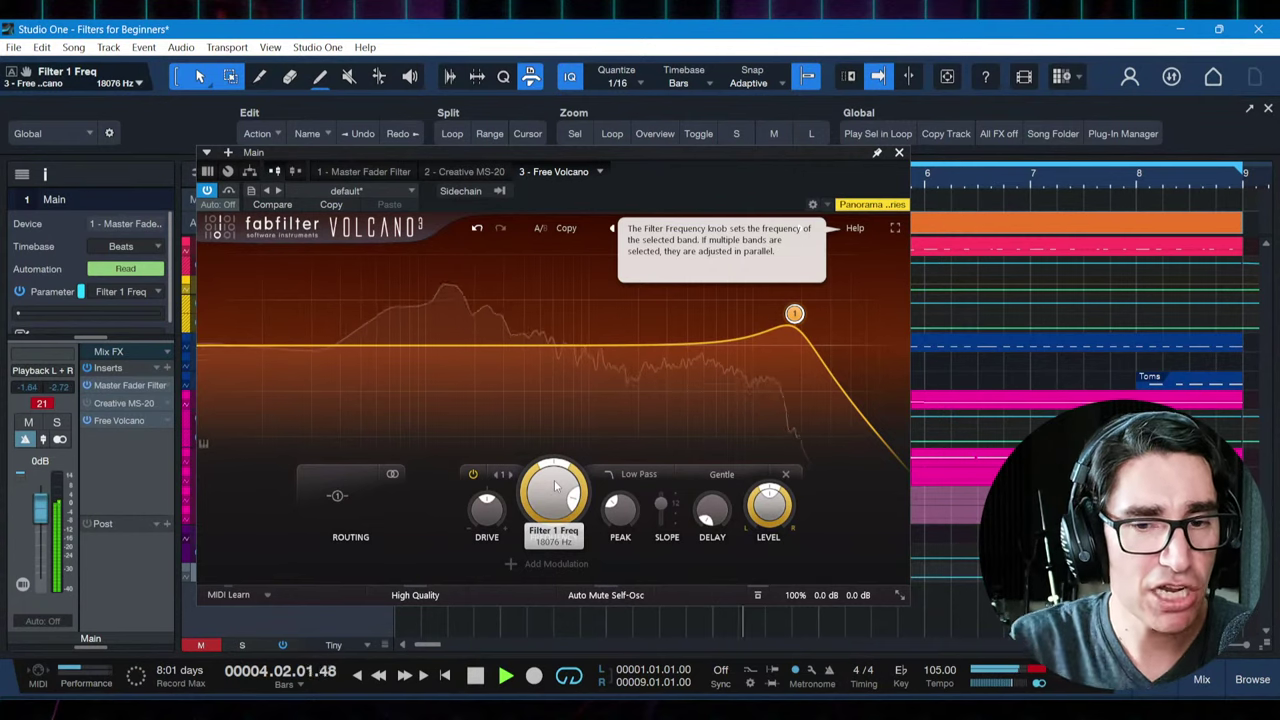
scroll(556, 486, down, 3)
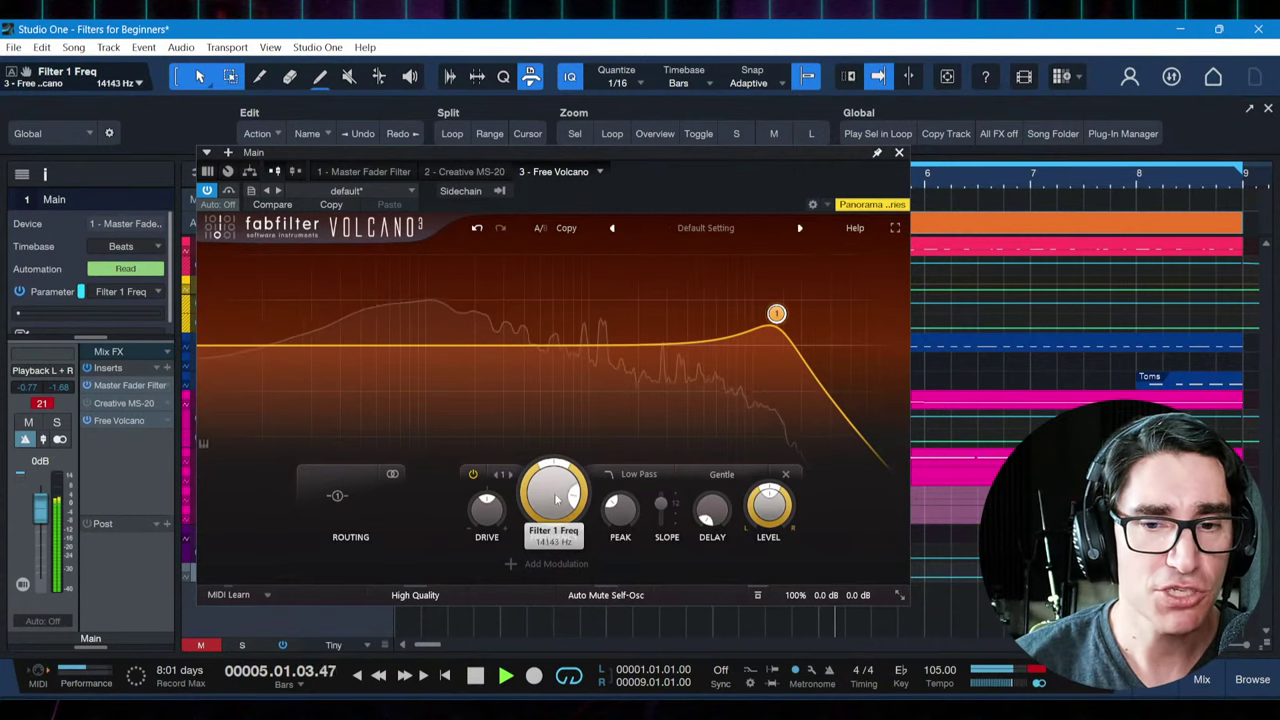
drag(556, 486, 556, 538)
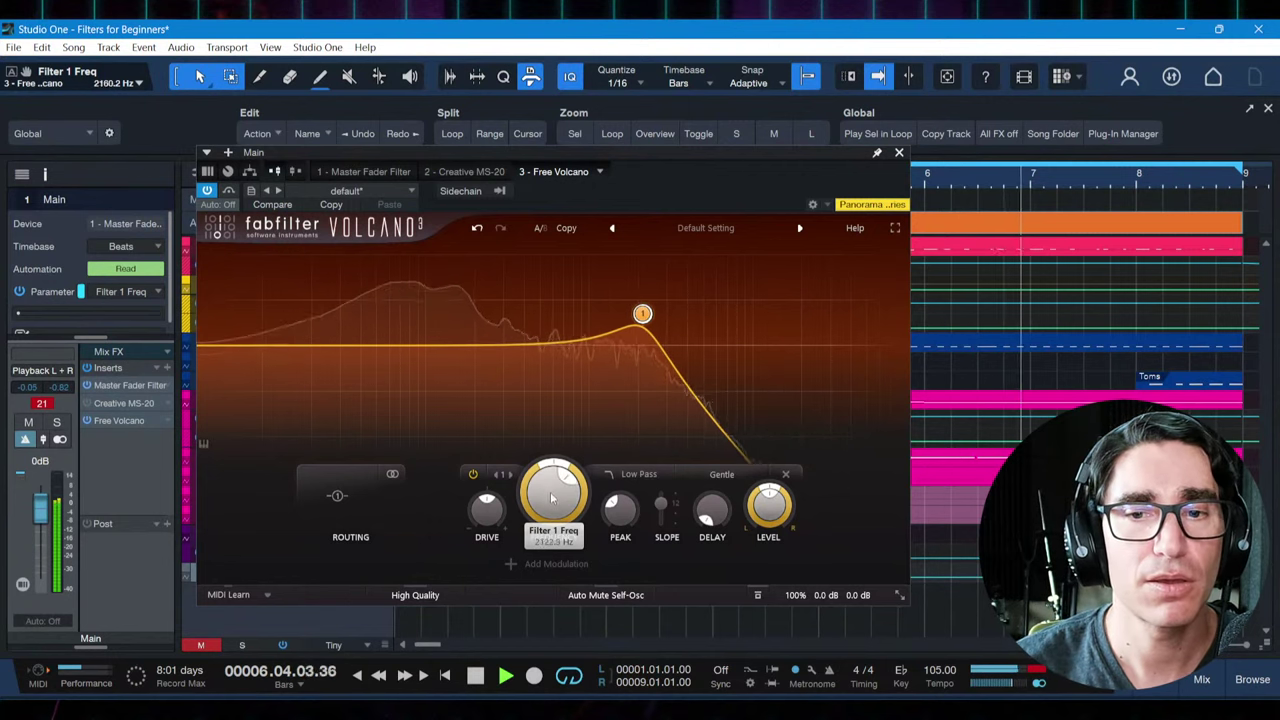
scroll(551, 497, down, 5)
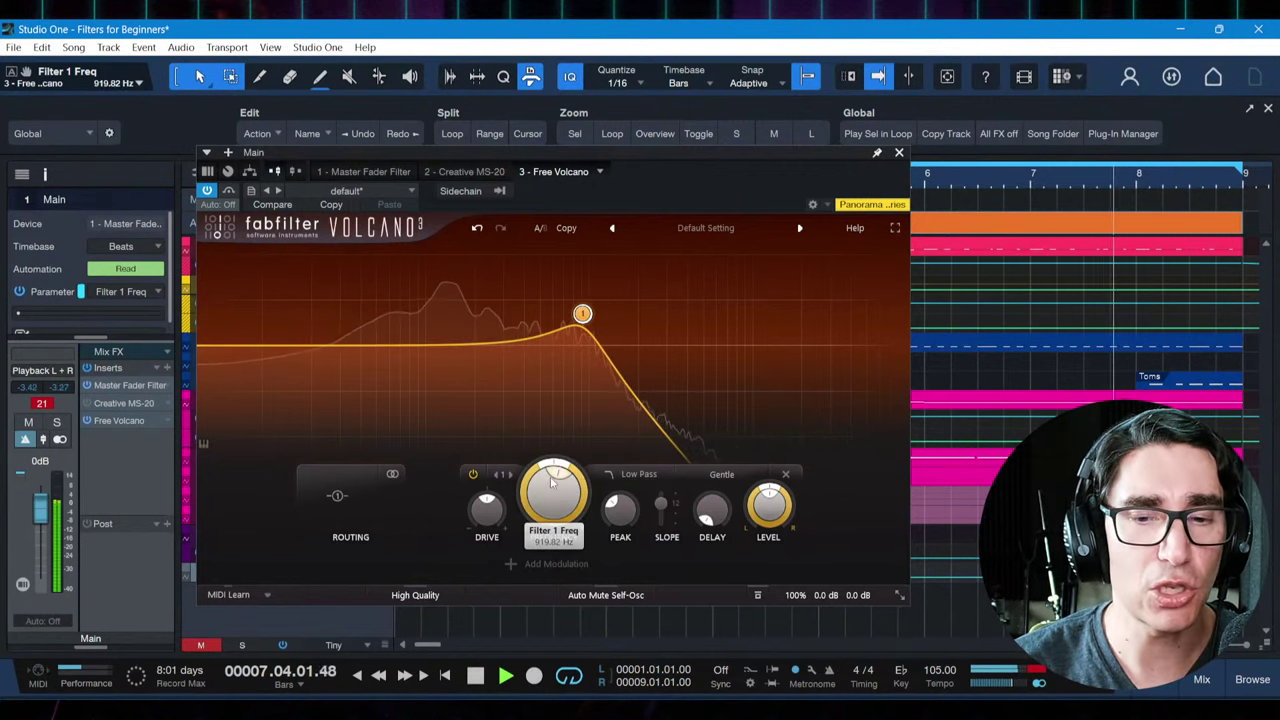
drag(551, 483, 545, 505)
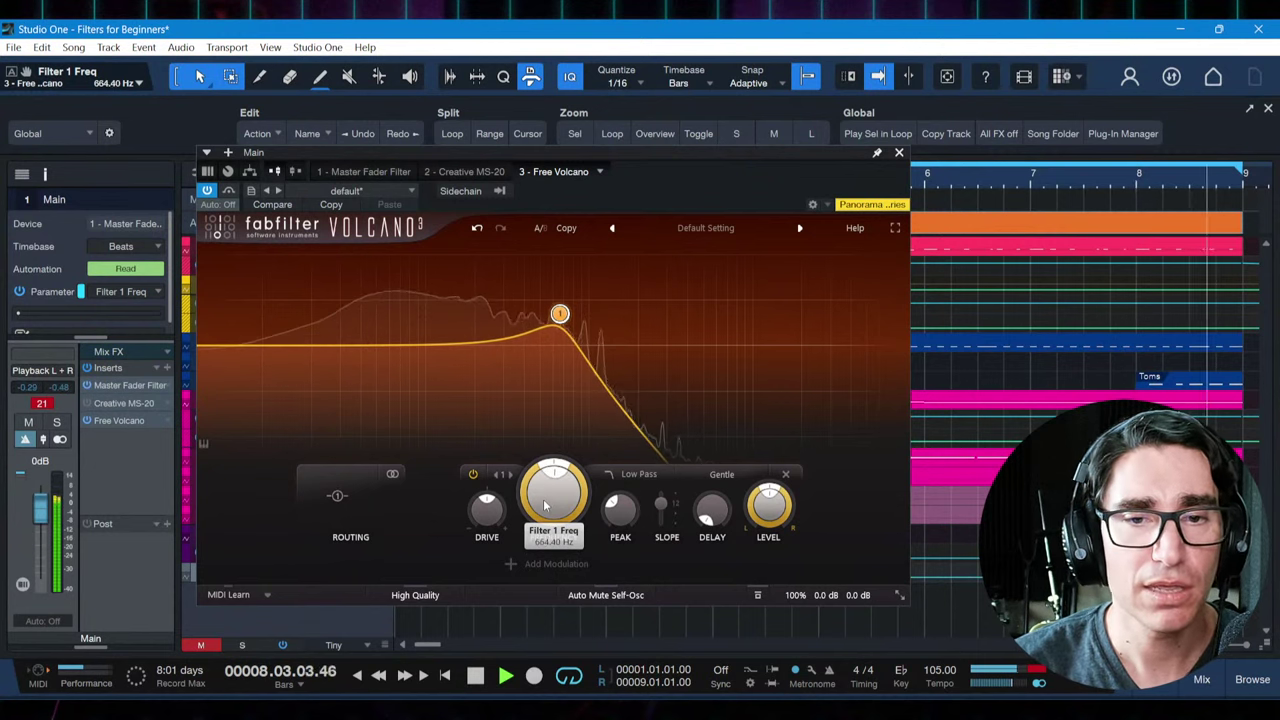
scroll(552, 503, down, 5)
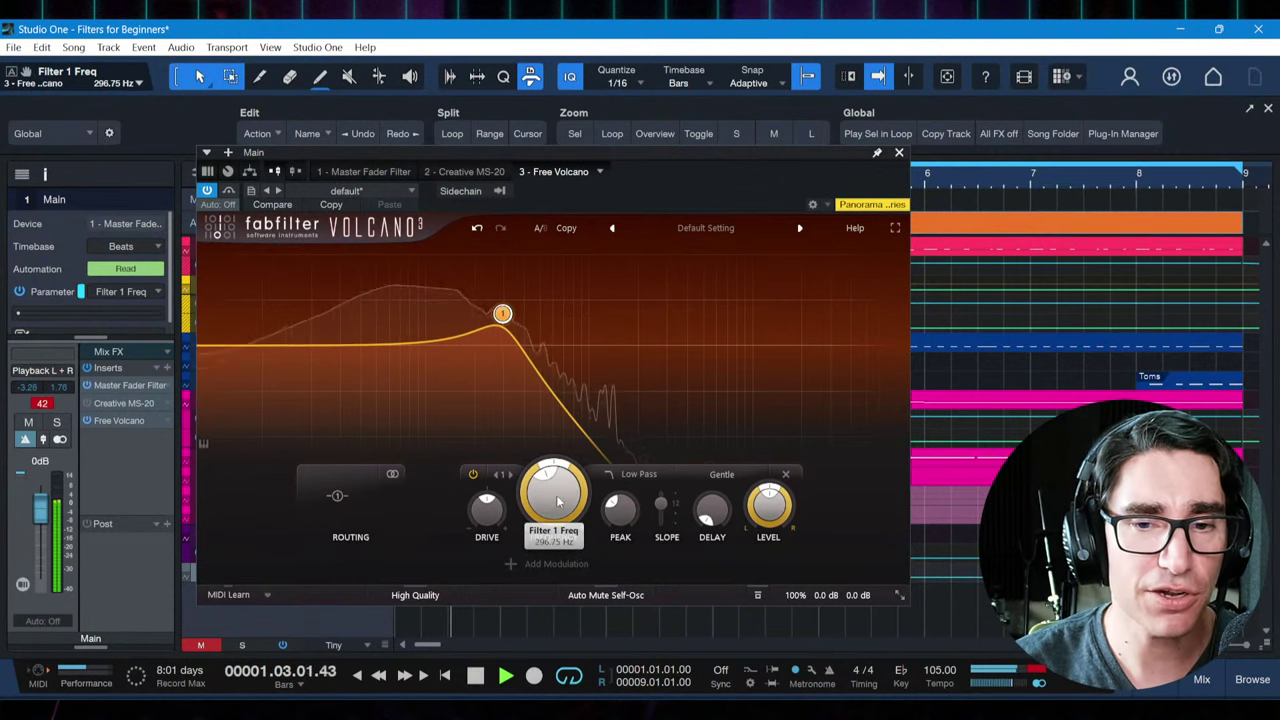
drag(558, 503, 544, 551)
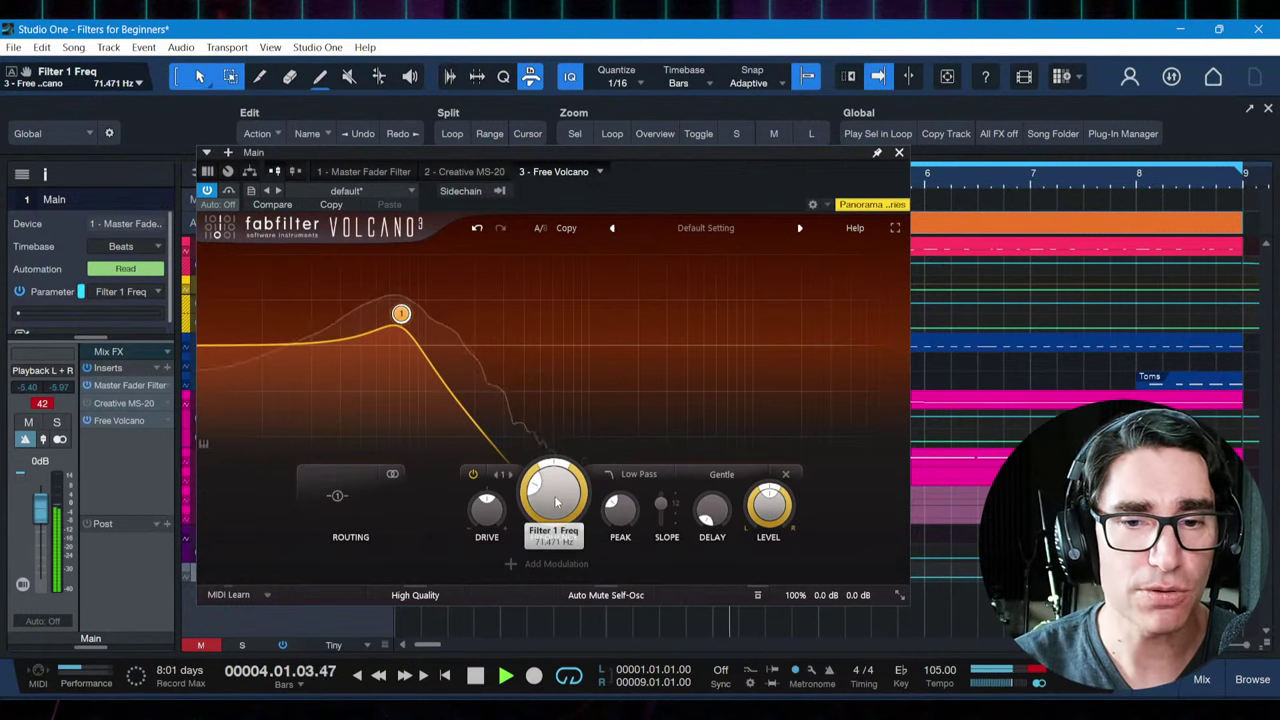
Sweep the filter frequency up to about 8.9 kHz and back down to about 21 Hz, ending with playback stopped
drag(557, 503, 553, 399)
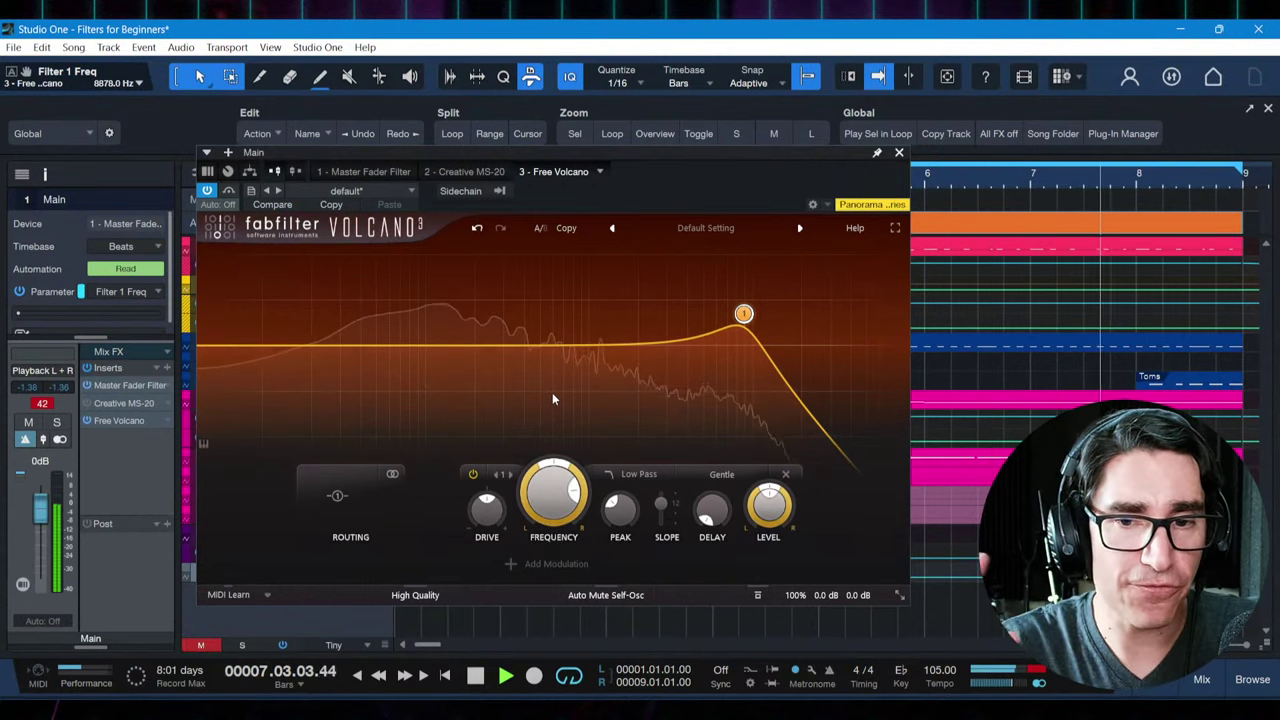
drag(556, 481, 561, 676)
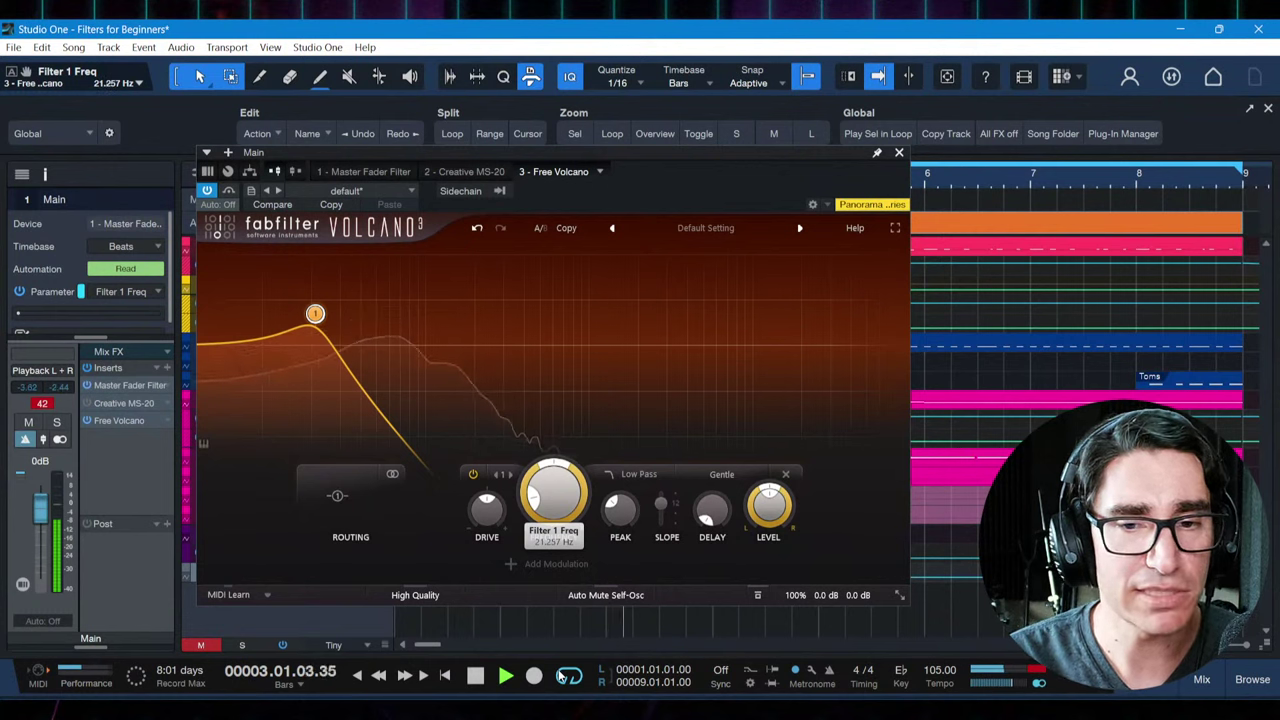
key(space)
Set the frequency of filter 1 to exactly 1.5 kHz
double_click(553, 492)
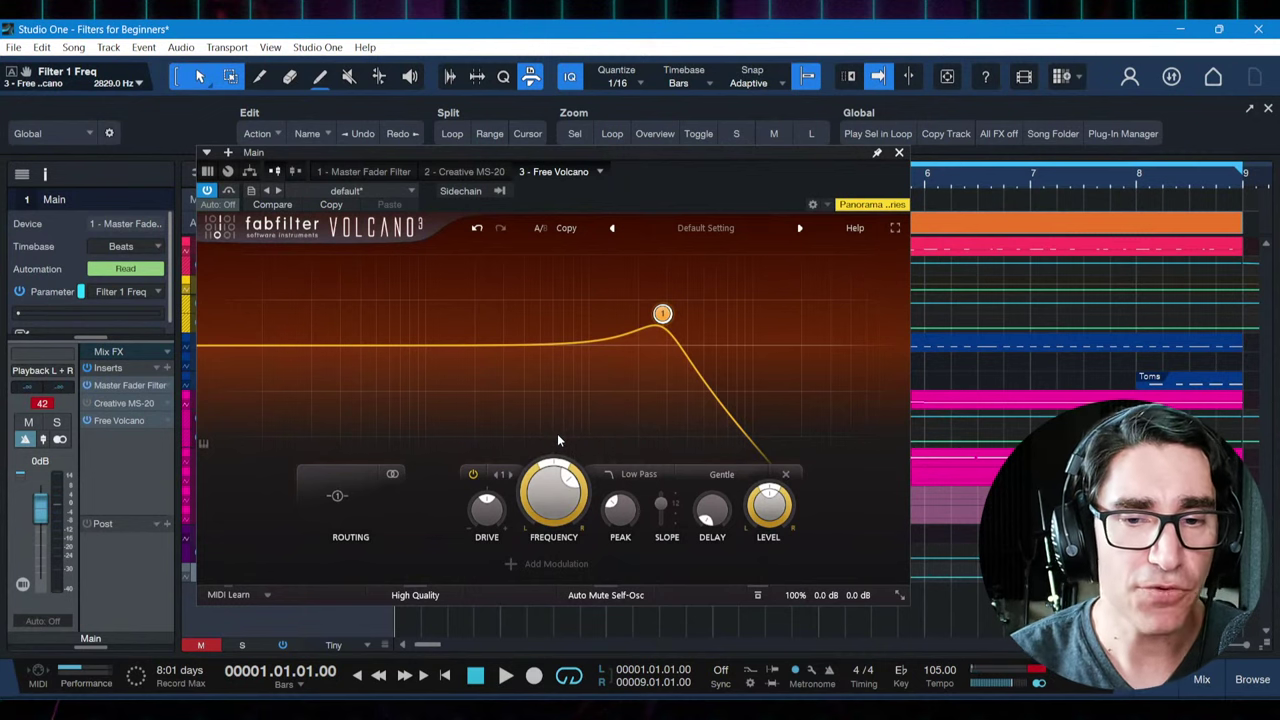
mouse_move(549, 495)
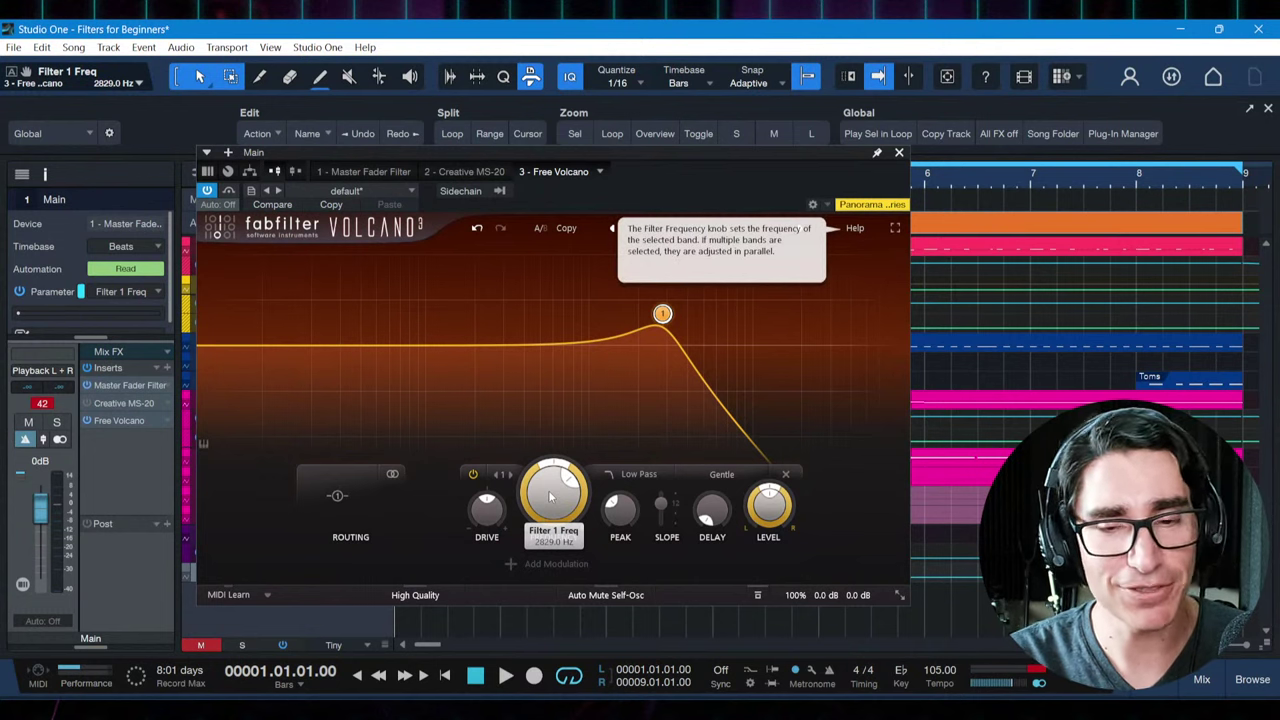
drag(552, 496, 556, 505)
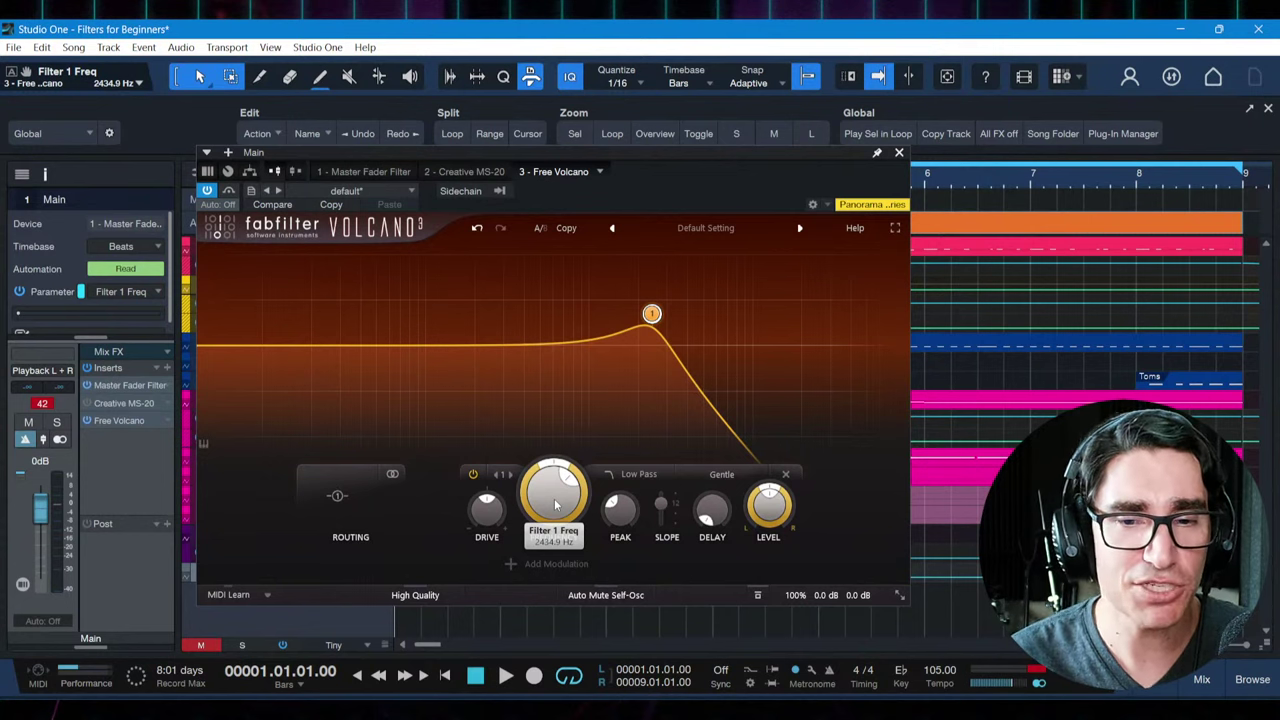
drag(557, 503, 557, 525)
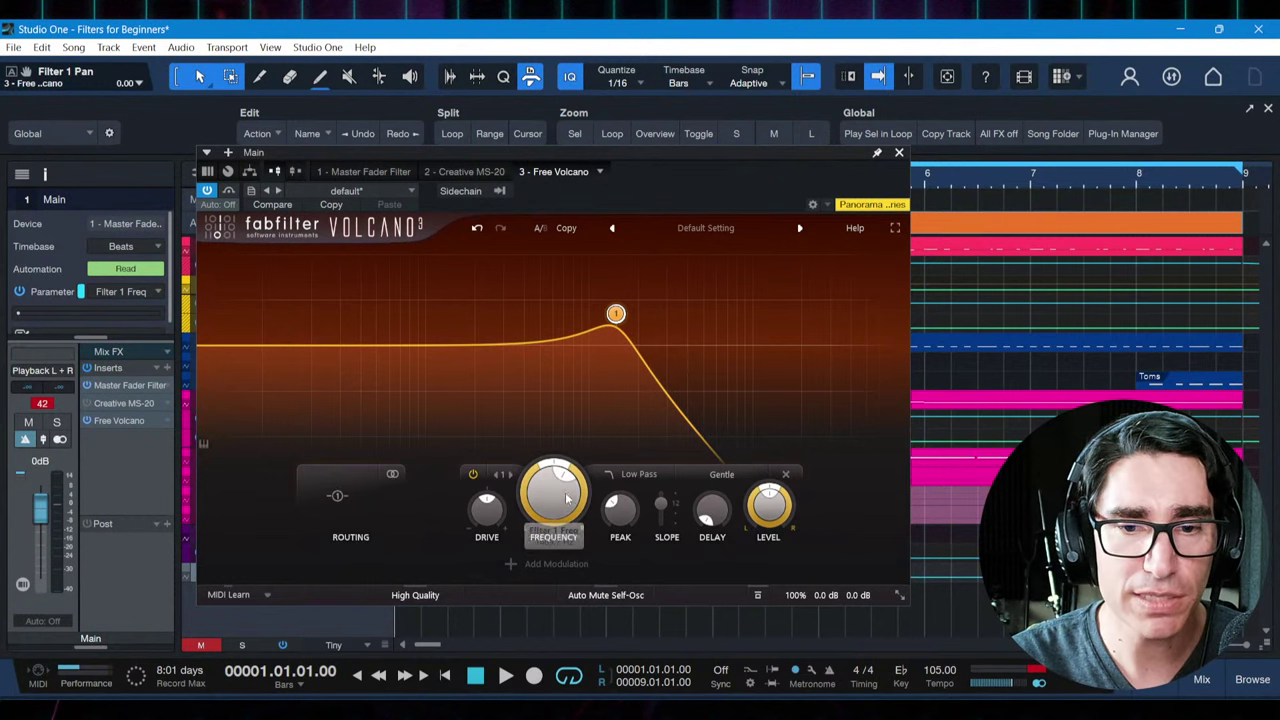
double_click(553, 503)
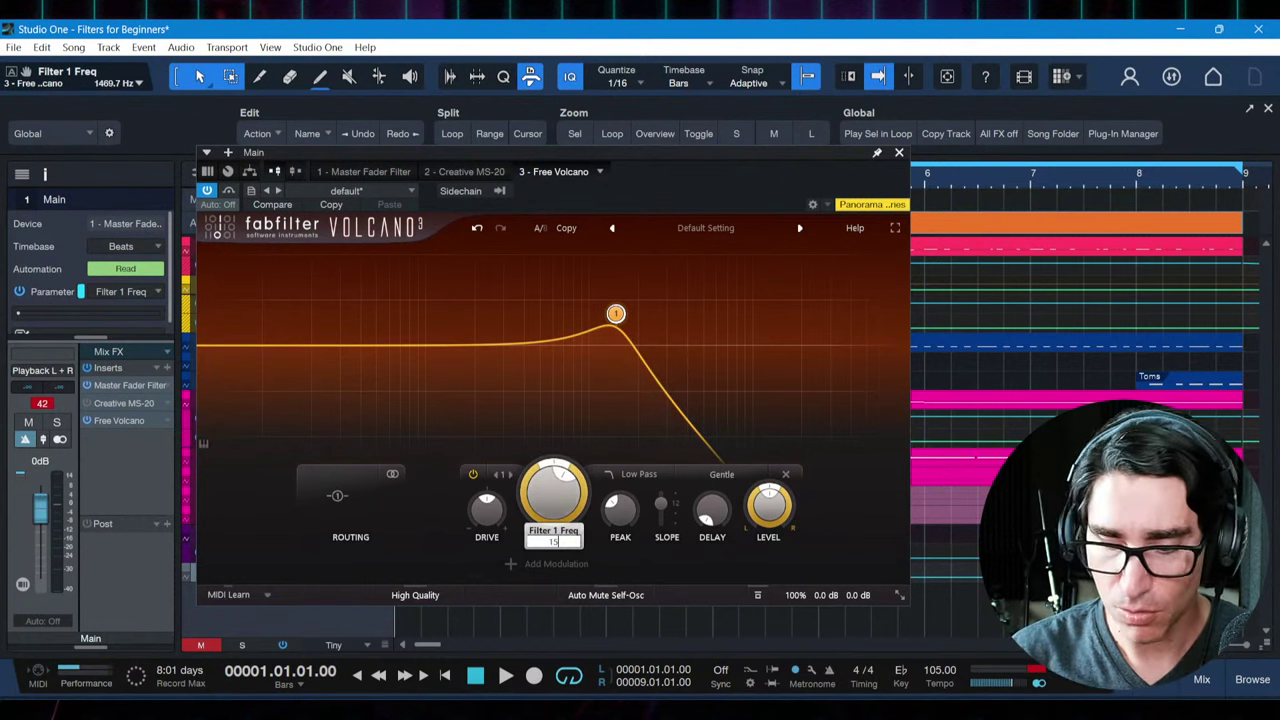
text(1.5k)
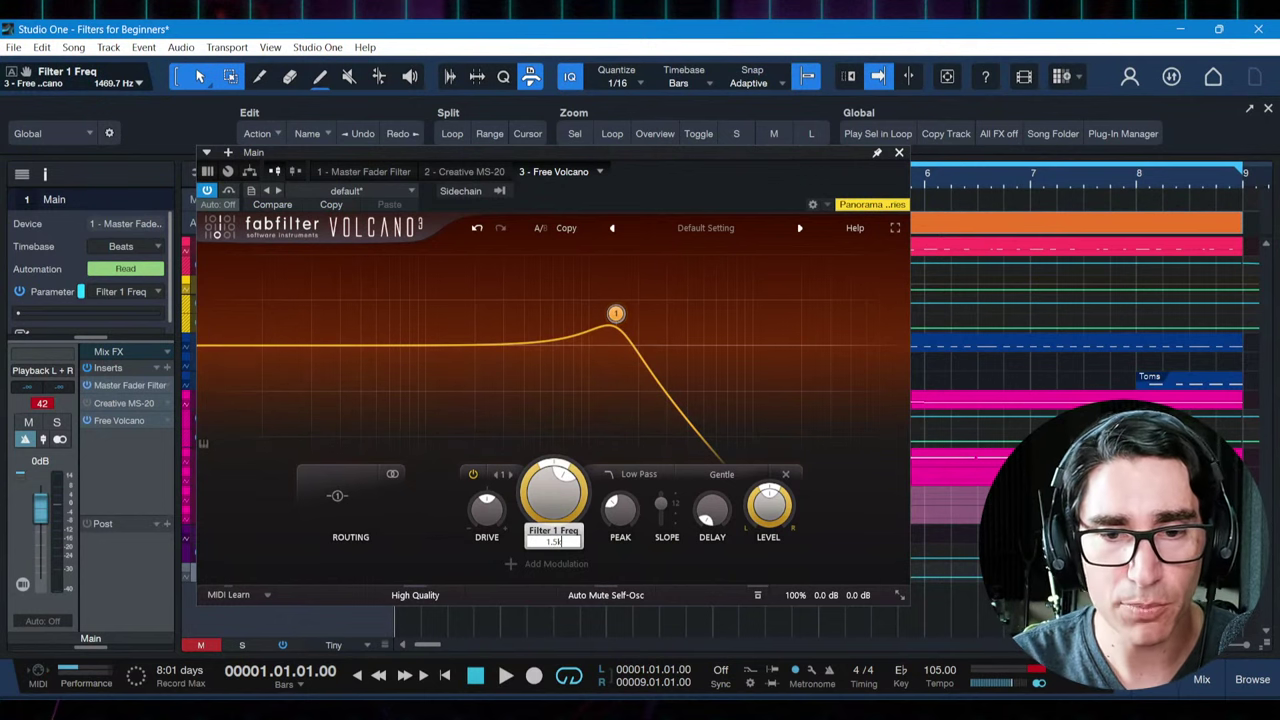
key(Return)
Move the cutoff to about 2.4 kHz and demonstrate the filter peak by raising it to about 0.79 and easing it back
mouse_move(630, 346)
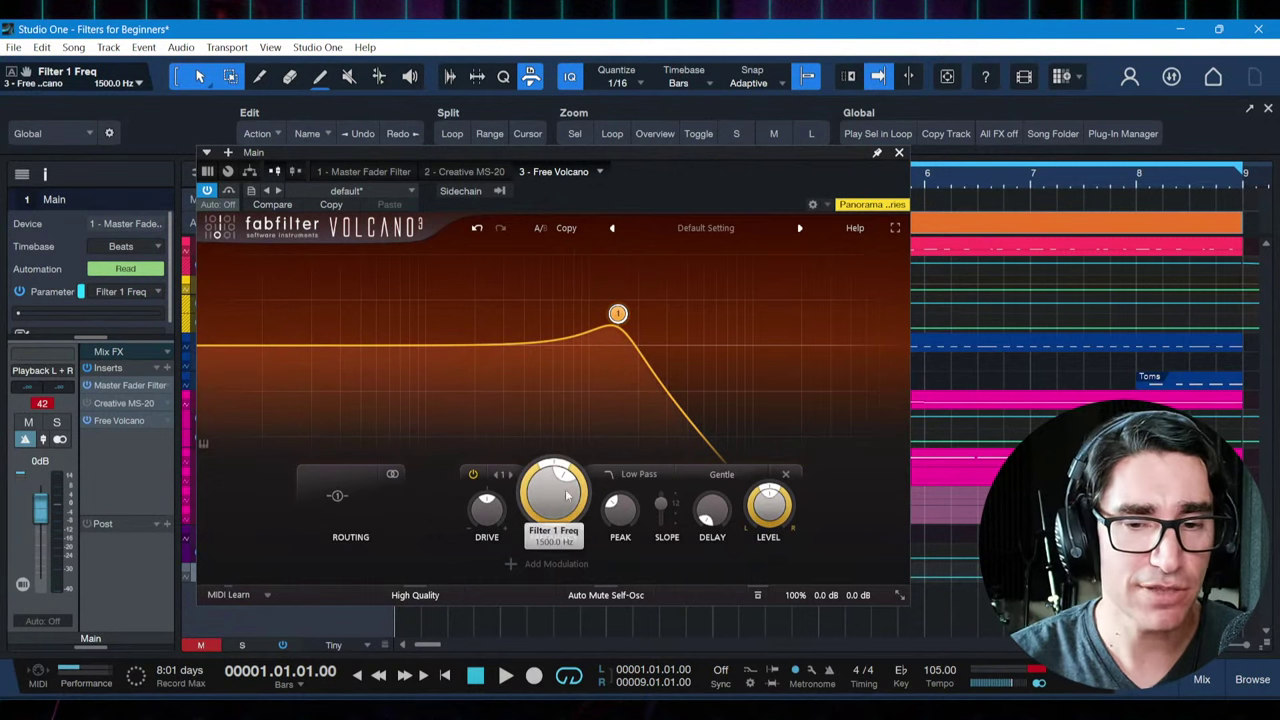
drag(551, 507, 557, 500)
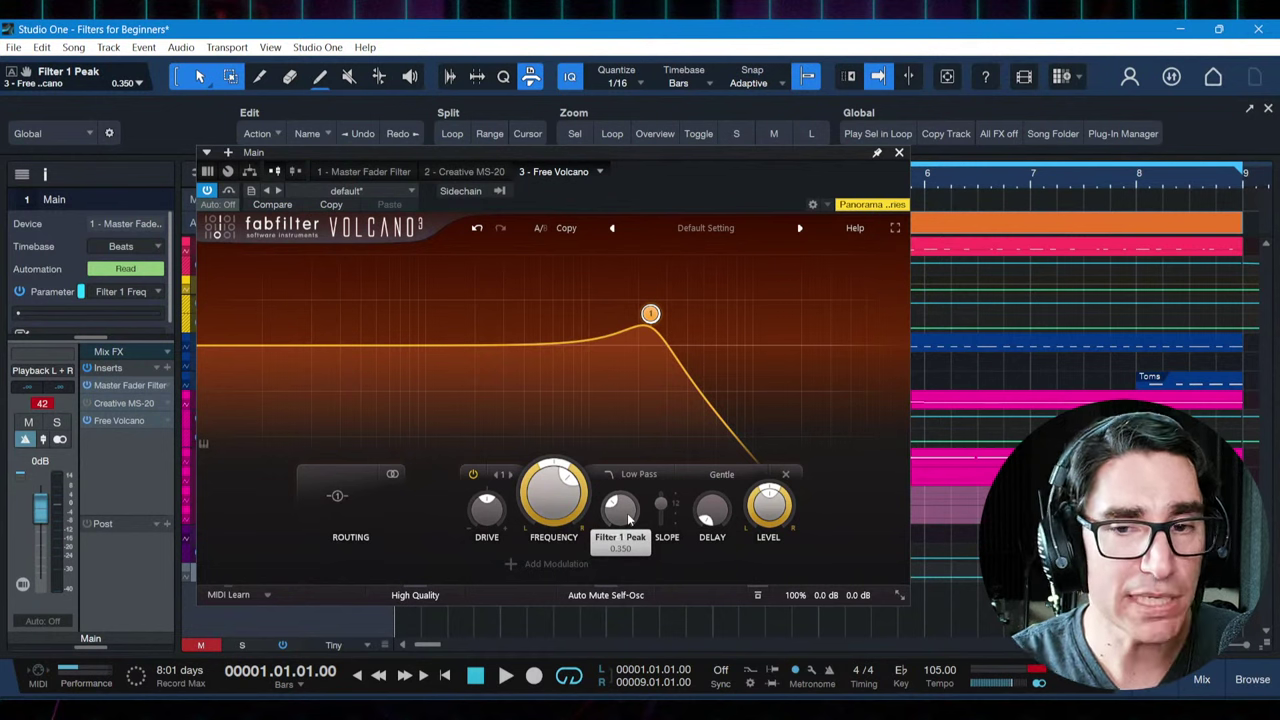
drag(628, 518, 614, 485)
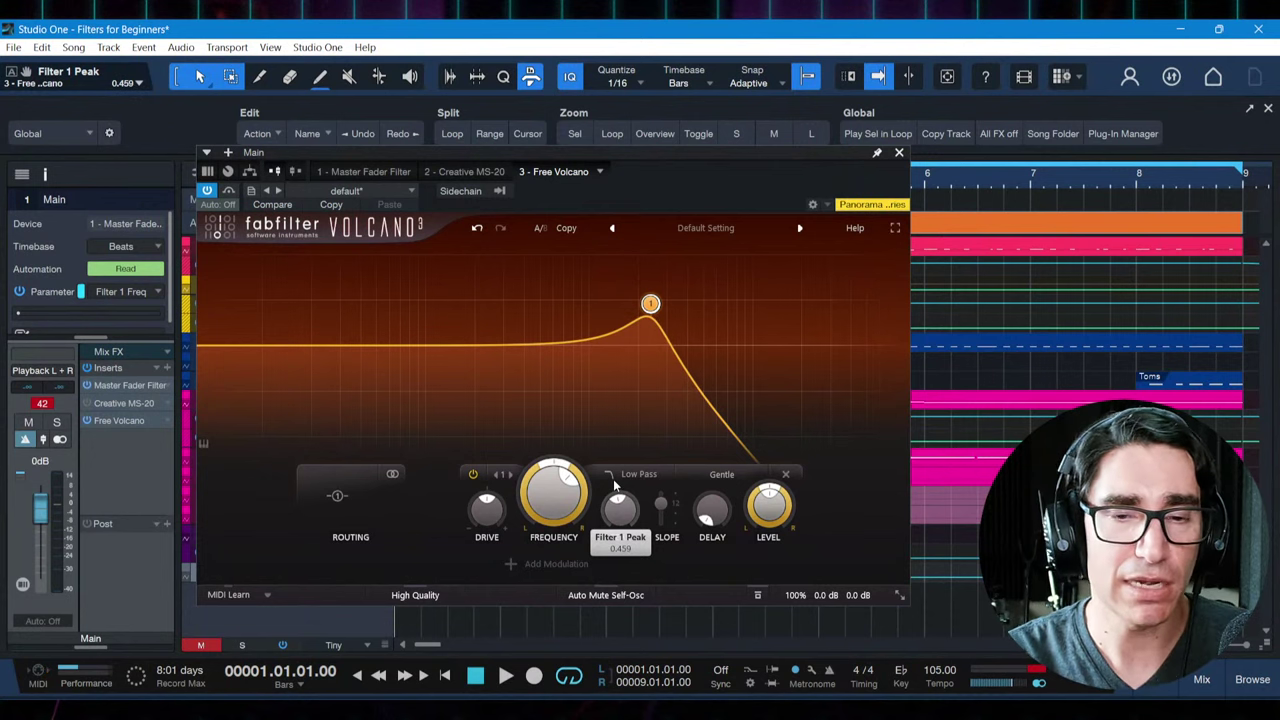
drag(614, 485, 608, 405)
mouse_move(647, 297)
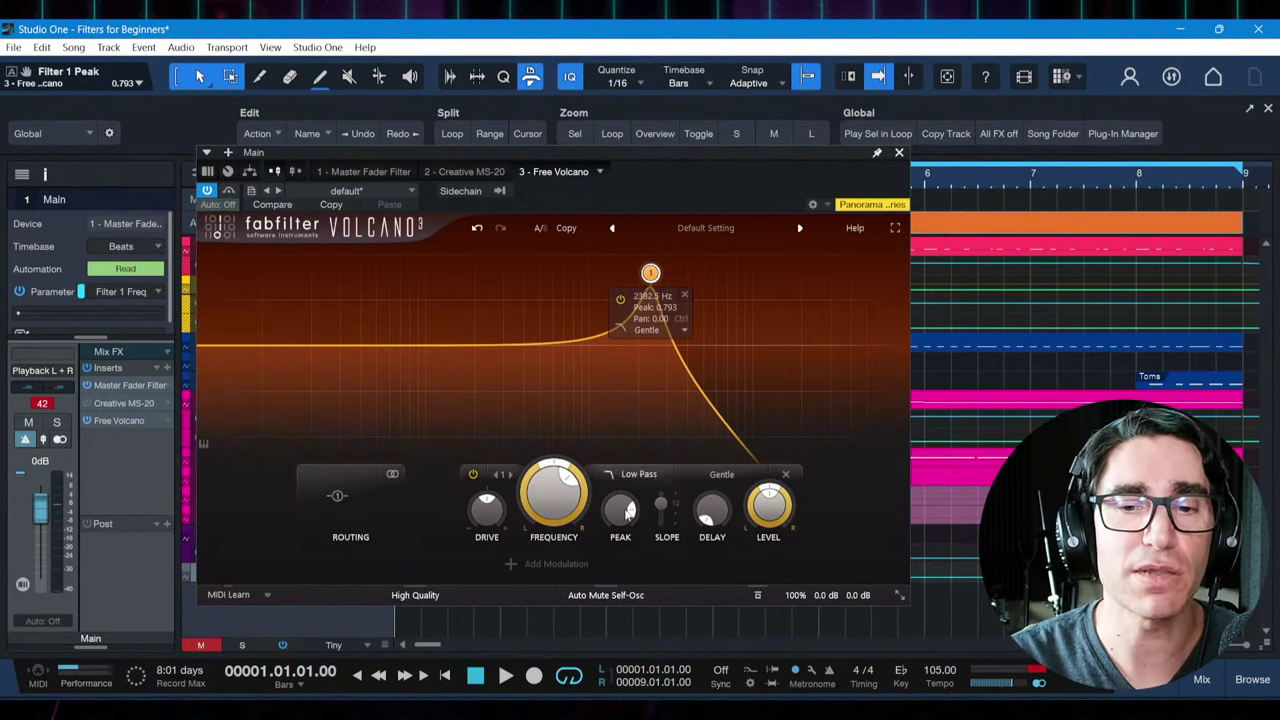
drag(628, 512, 631, 555)
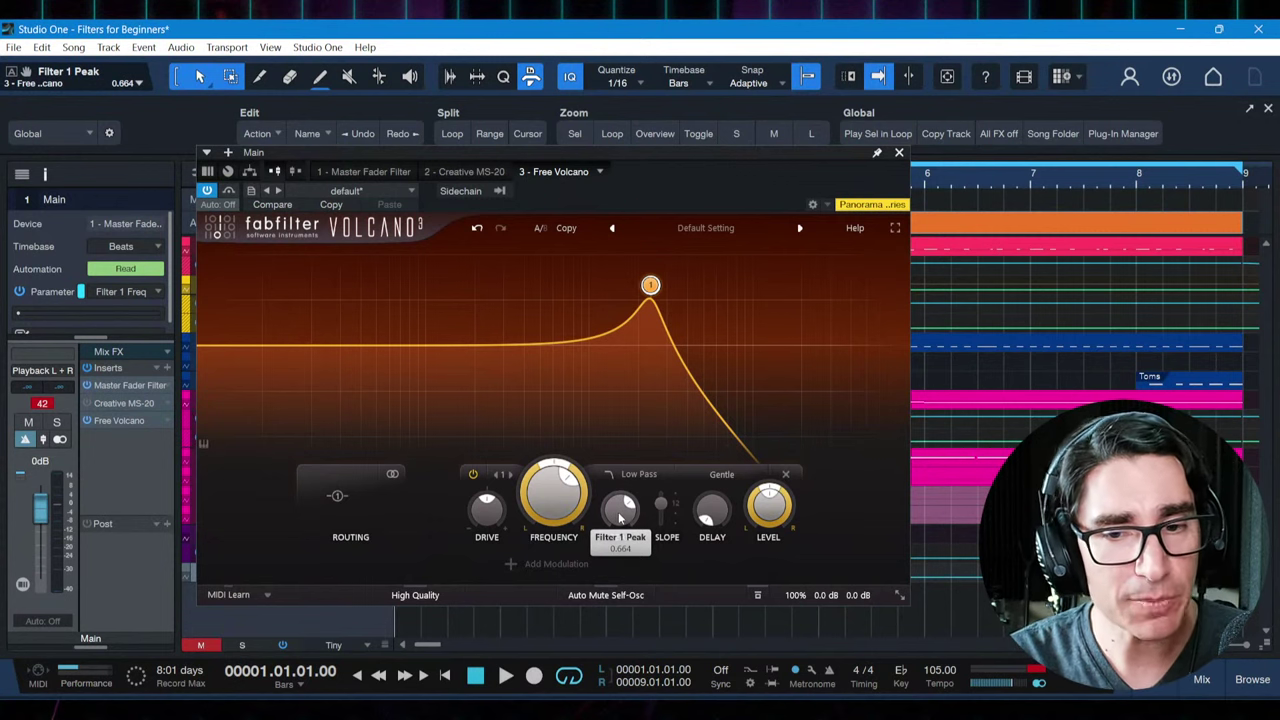
mouse_move(620, 515)
mouse_down()
mouse_move(618, 540)
mouse_move(617, 506)
mouse_up()
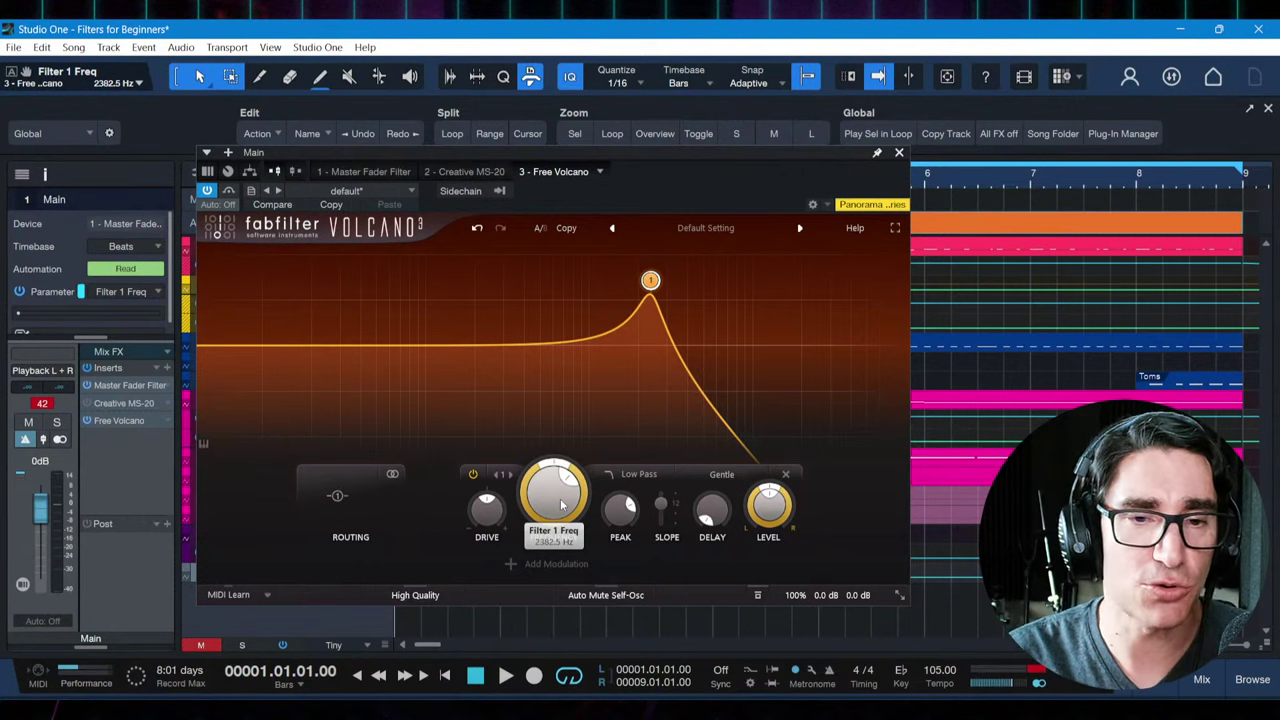
Set the low-pass filter to about 4.8 kHz with zero peak and a slope of 24, and audition it
drag(561, 505, 563, 476)
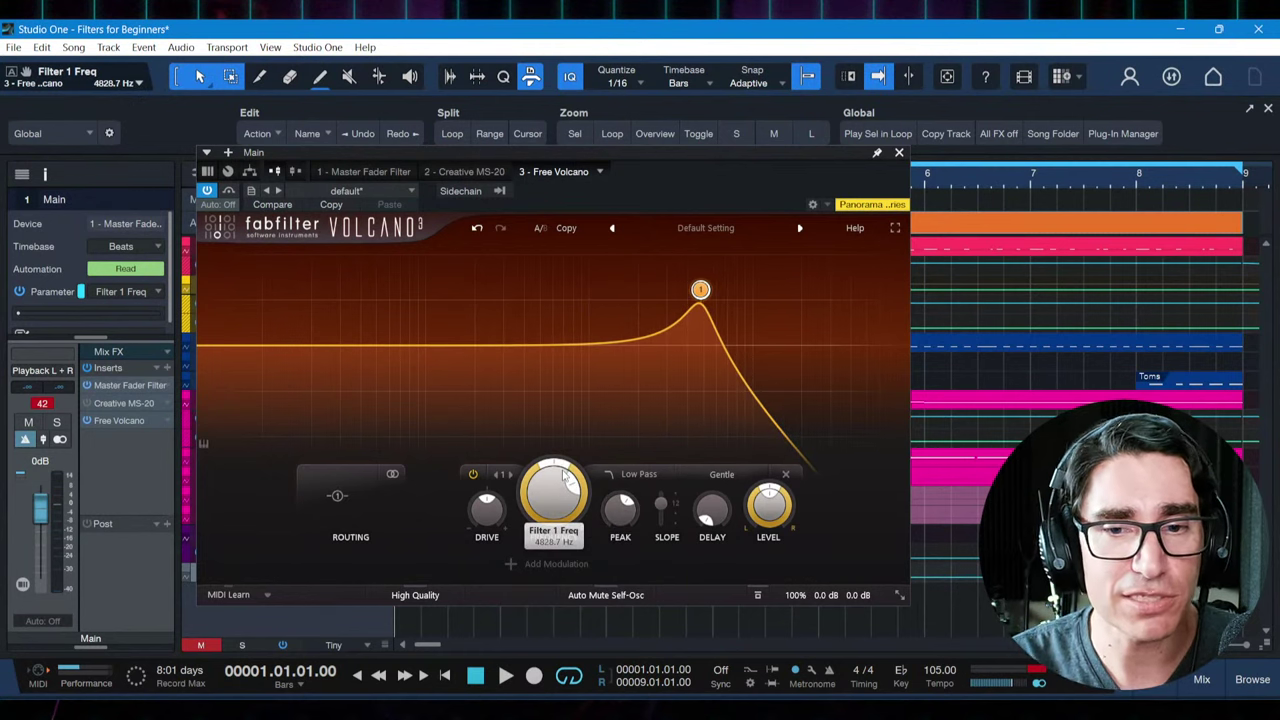
drag(620, 510, 624, 550)
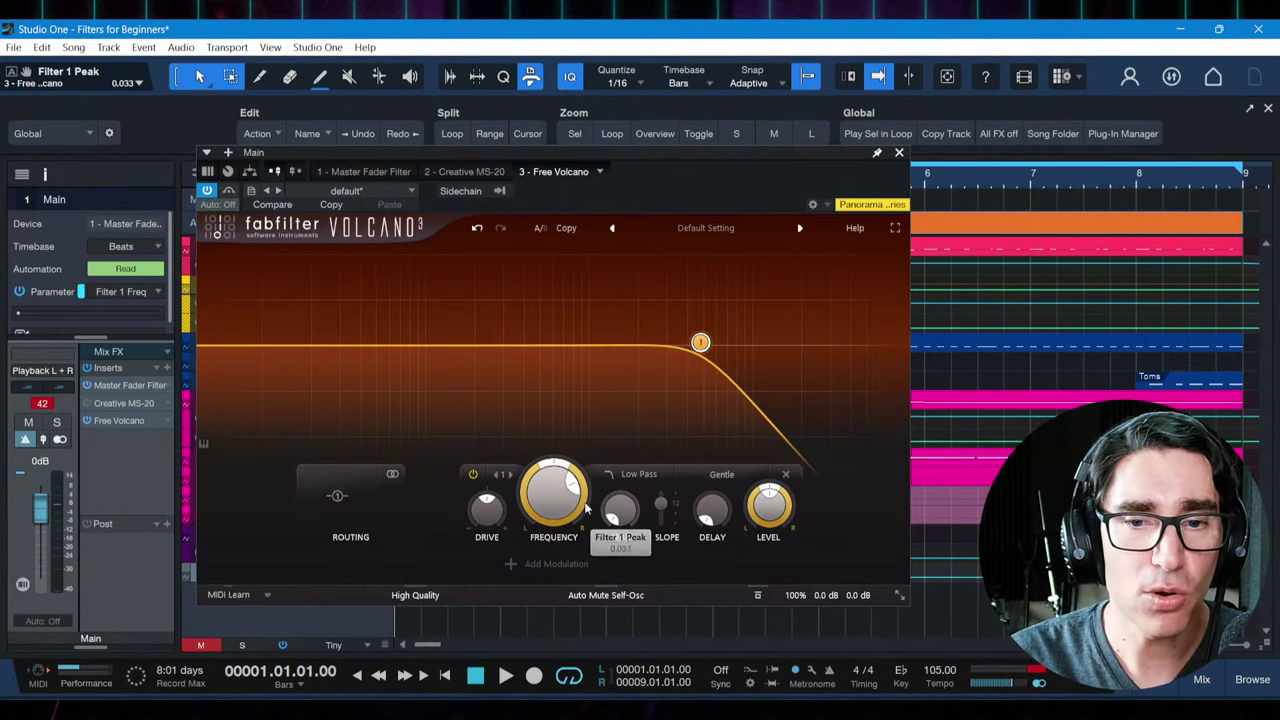
mouse_move(565, 500)
mouse_down()
mouse_move(565, 487)
mouse_move(561, 511)
mouse_up()
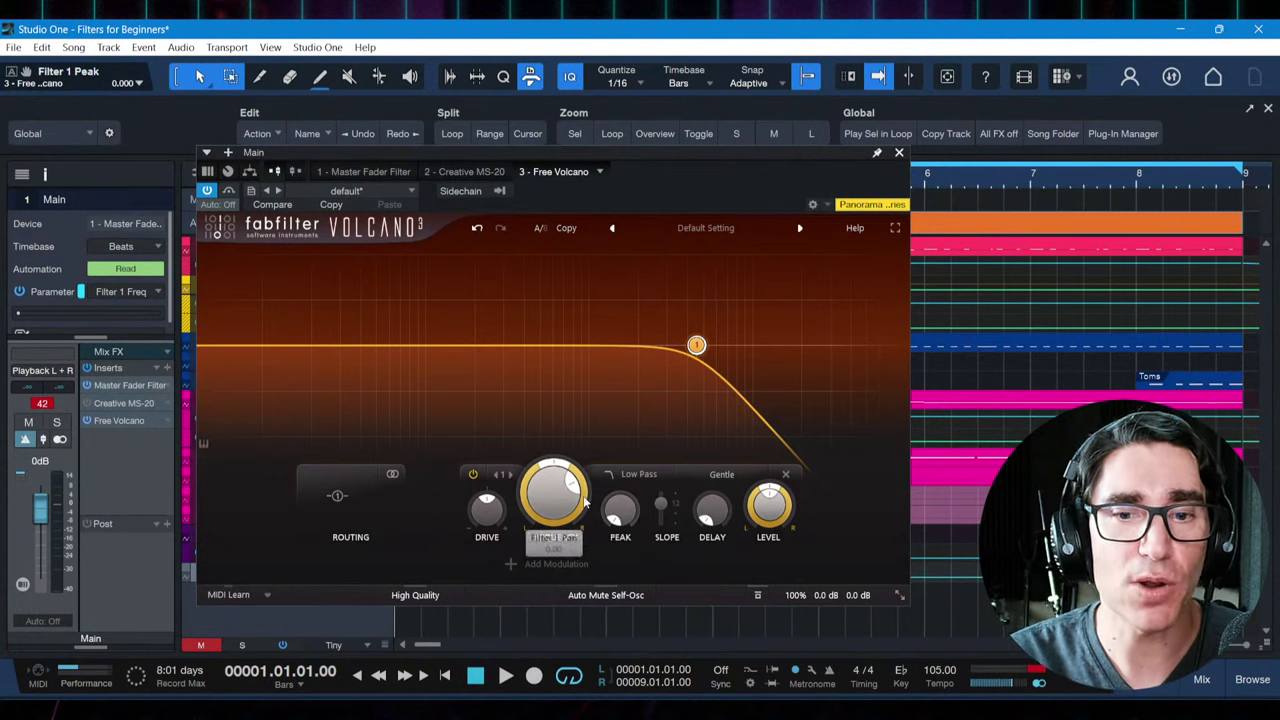
drag(561, 496, 546, 528)
key(space)
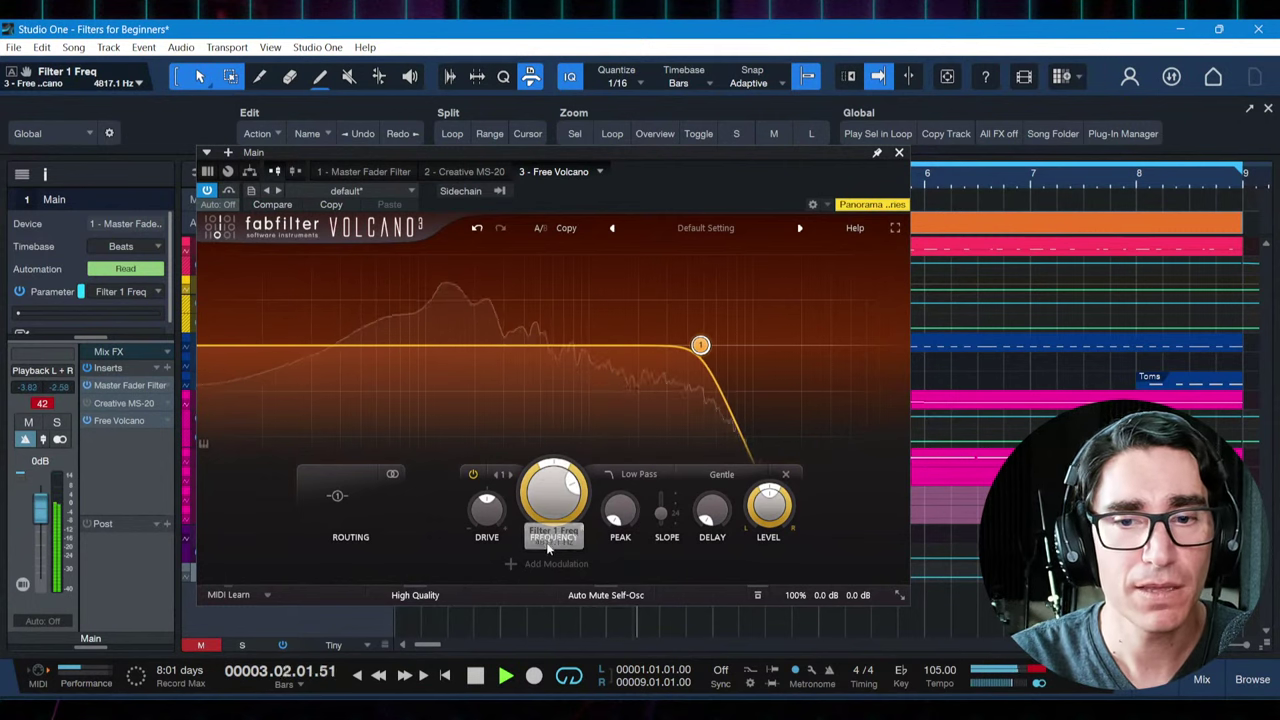
key(space)
Raise the filter peak to about 0.77, lower the cutoff to about 413 Hz, and audition the resonant sound
drag(620, 512, 618, 378)
drag(558, 512, 544, 590)
key(space)
key(space)
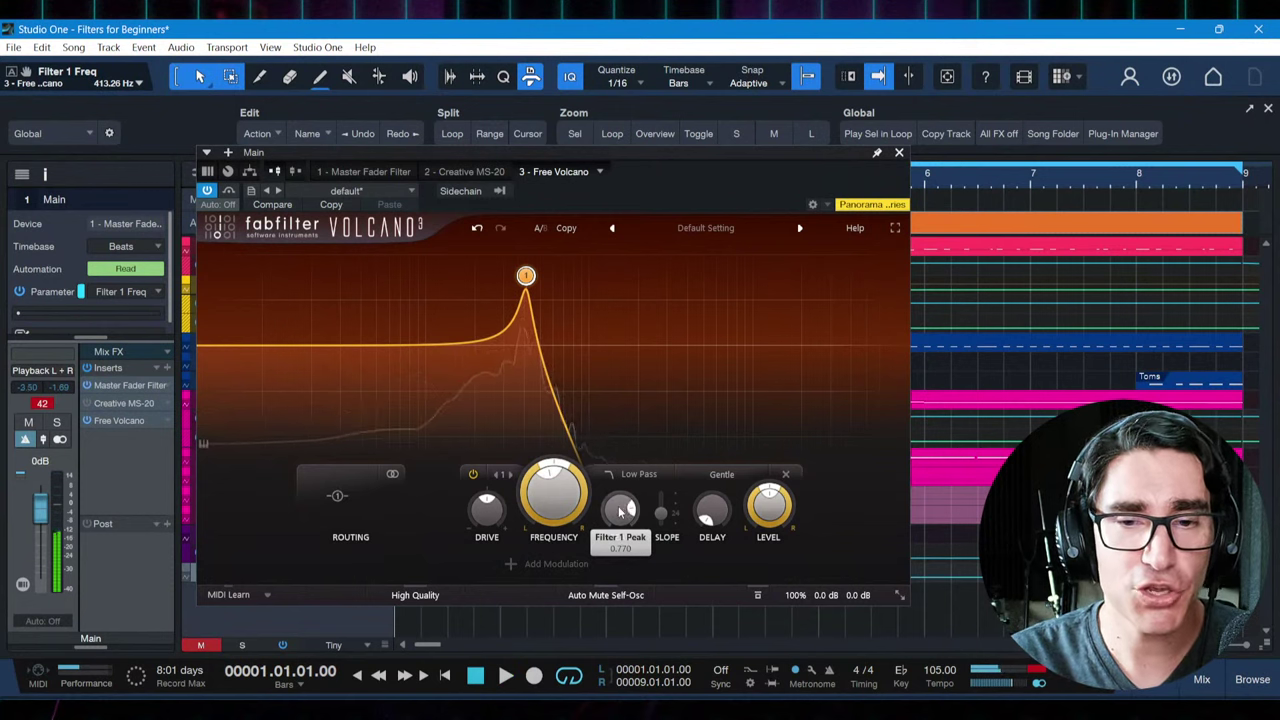
Reduce the filter peak to about 0.47 and audition a cutoff sweep from about 6.8 kHz down to about 1.8 kHz
drag(630, 508, 616, 569)
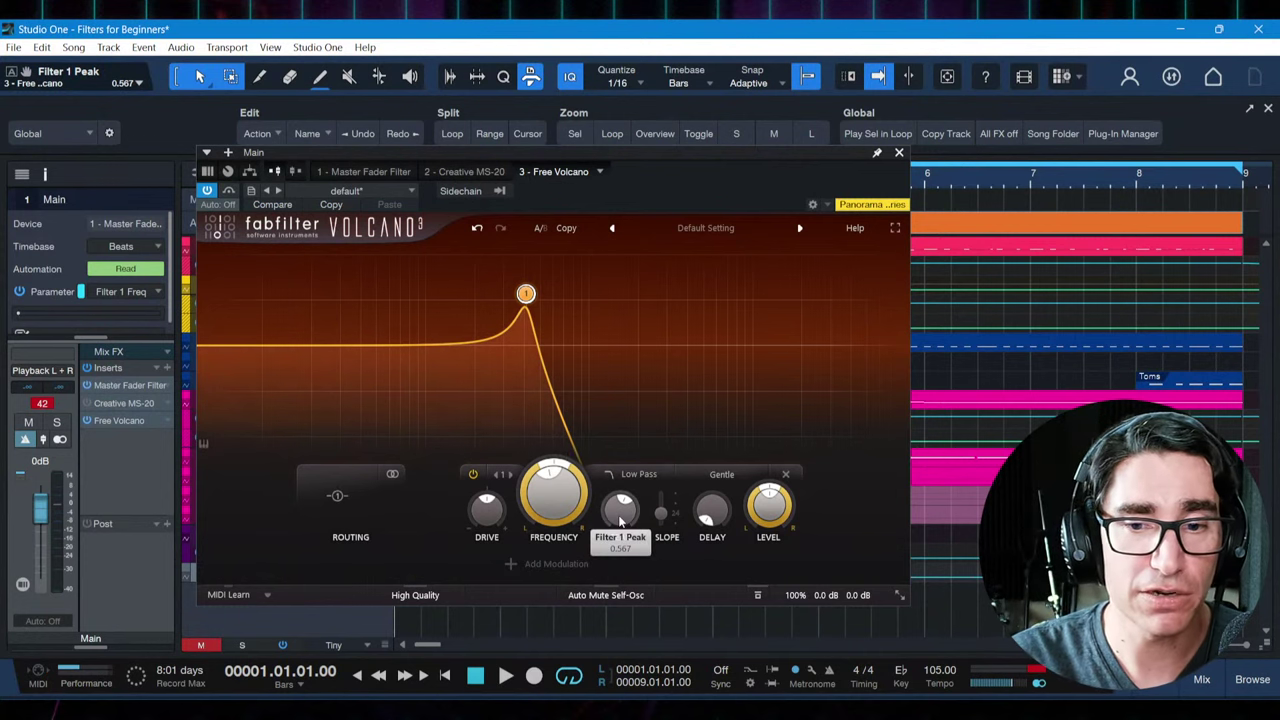
drag(620, 518, 623, 548)
drag(568, 510, 574, 446)
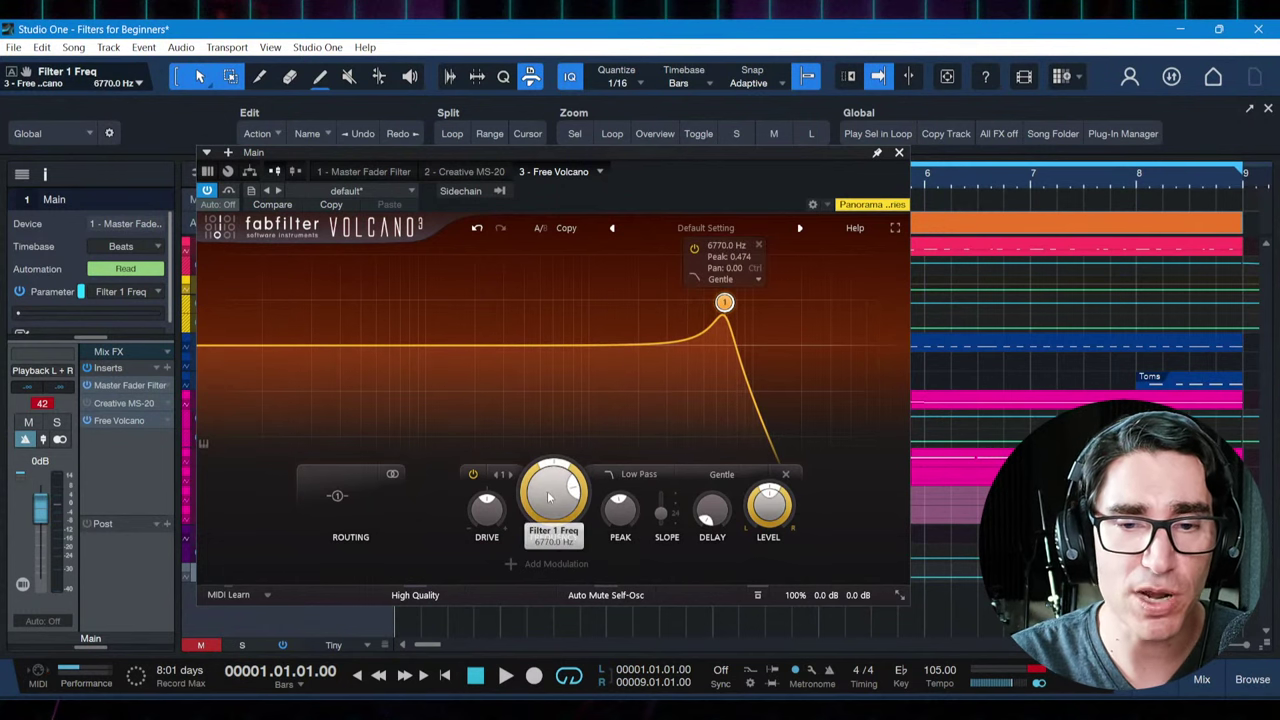
key(space)
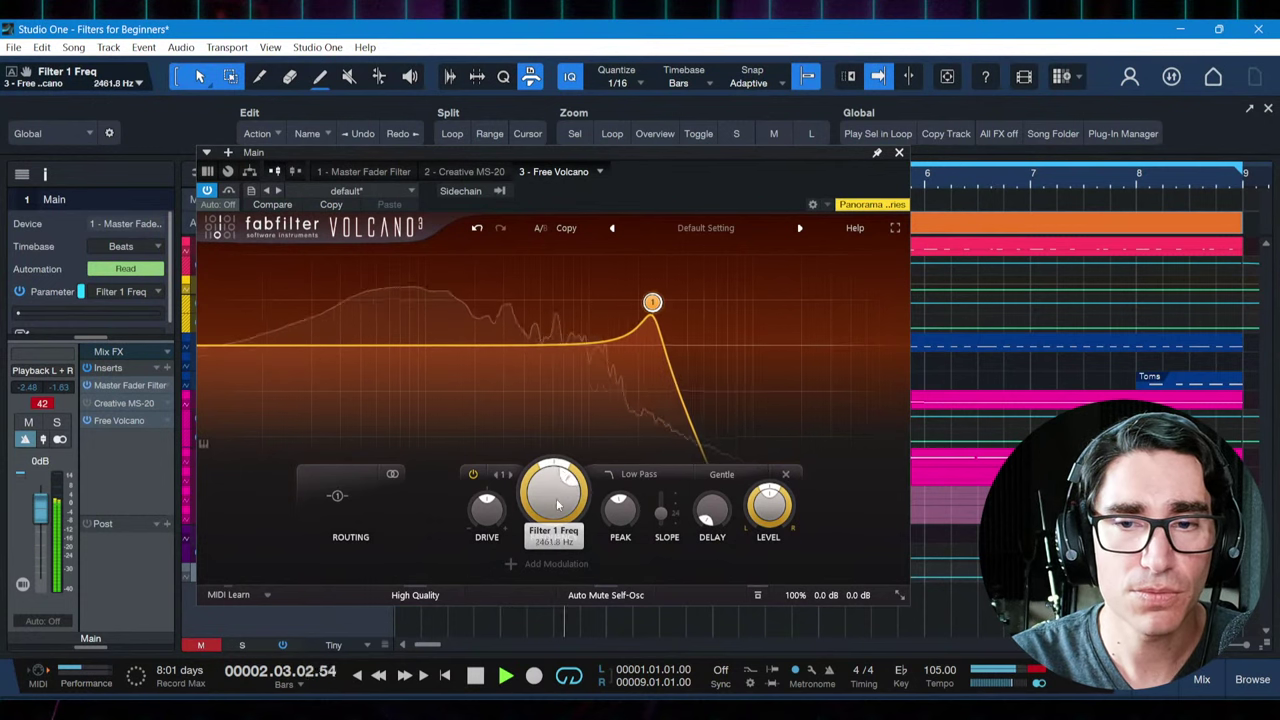
key(space)
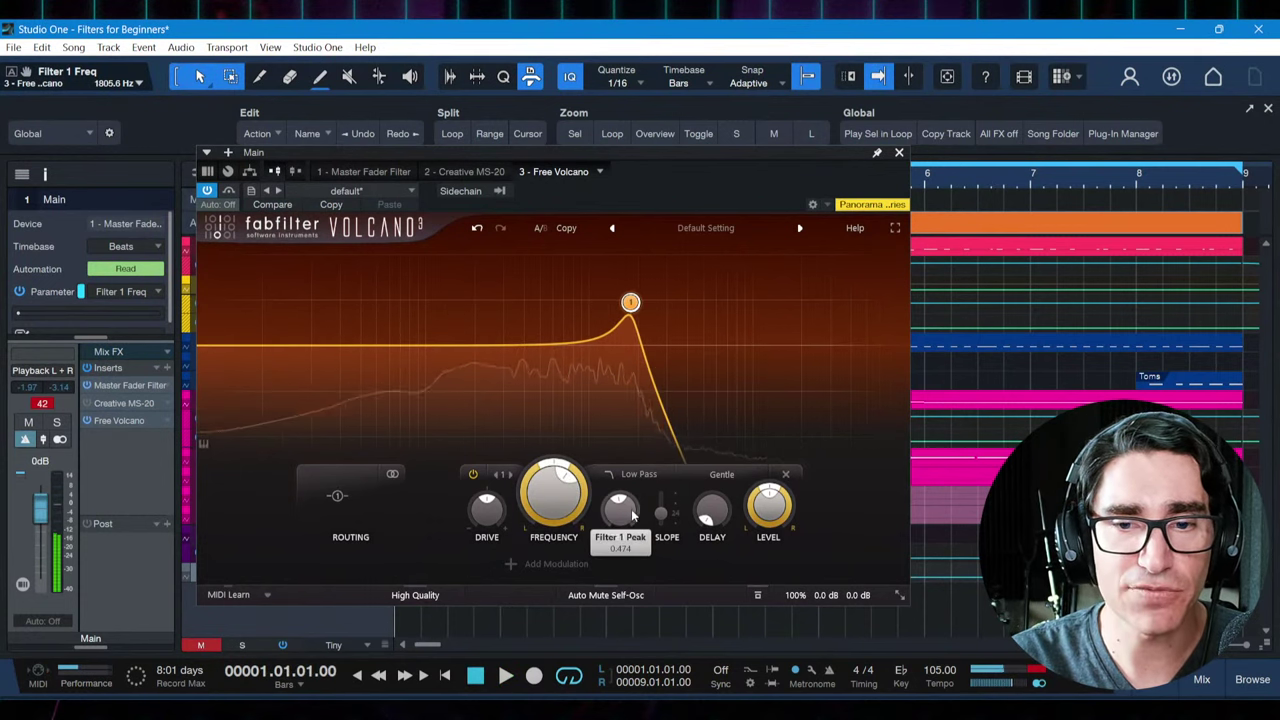
Set the filter peak to zero and audition the mix while lowering the cutoff to about 970 Hz
drag(612, 512, 607, 543)
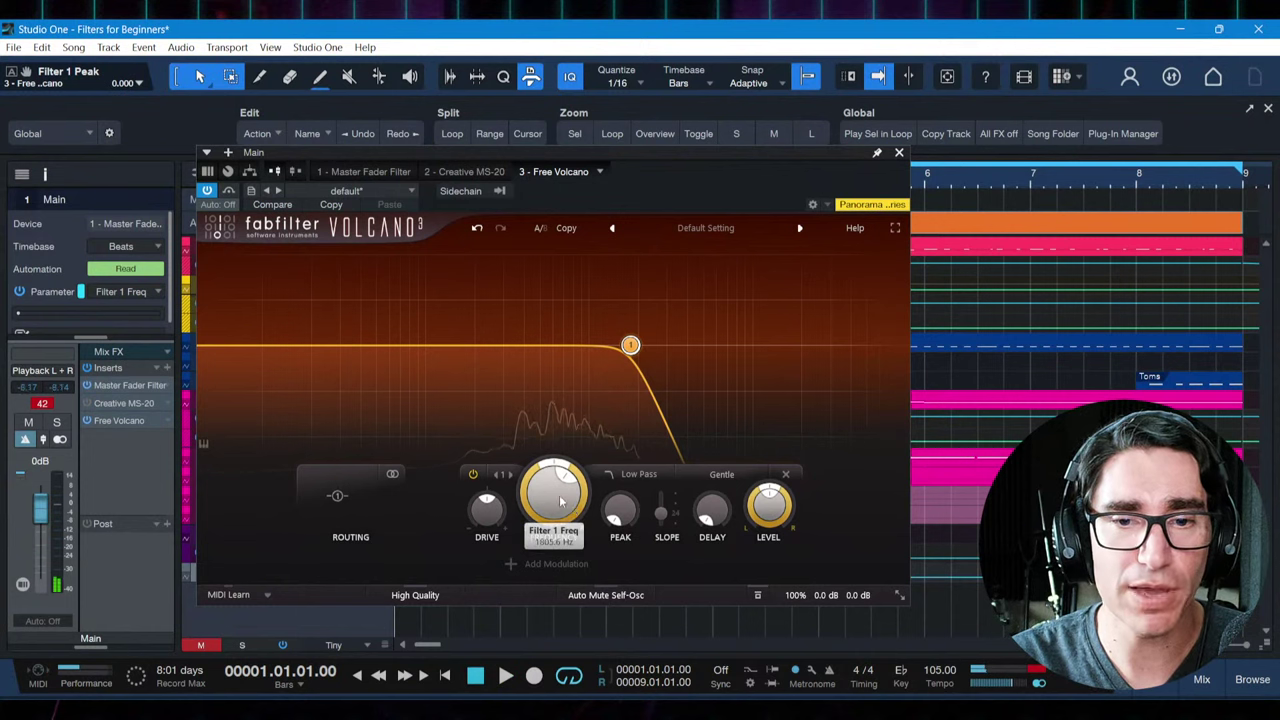
key(space)
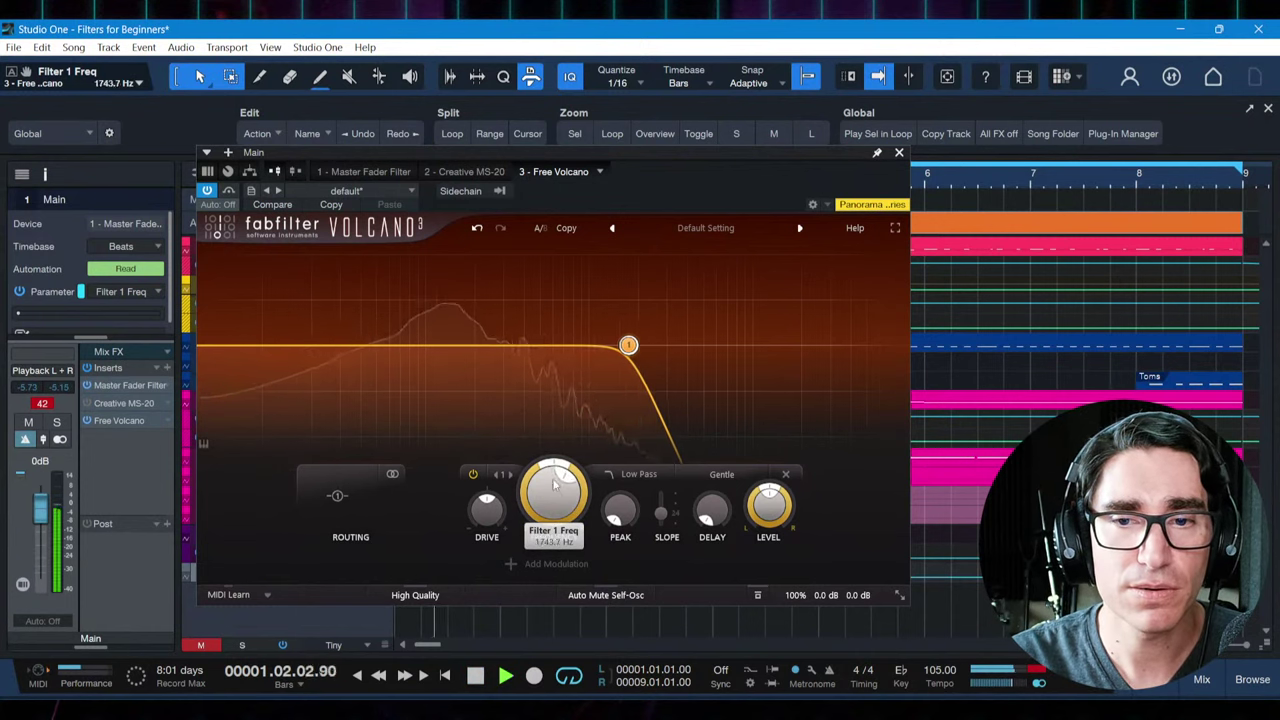
key(space)
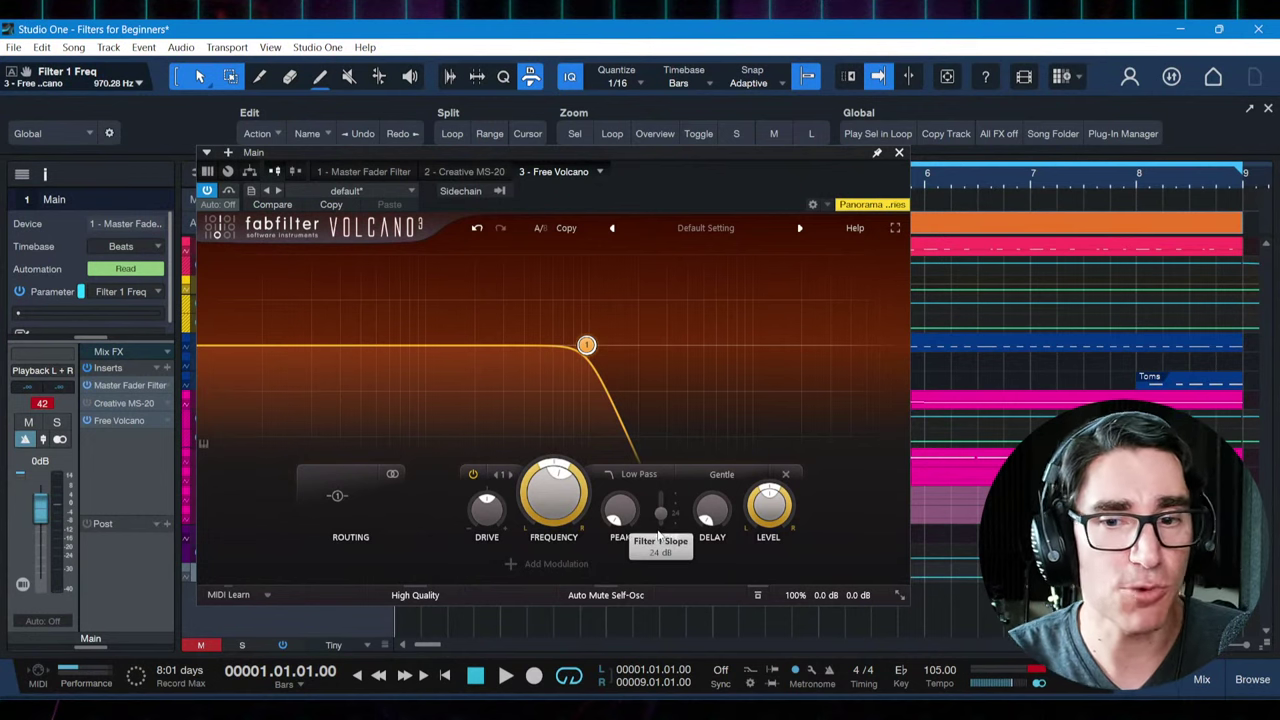
Raise the filter peak to about 0.56 and audition the mix while moving the cutoff, ending near 935 Hz
drag(634, 513, 632, 417)
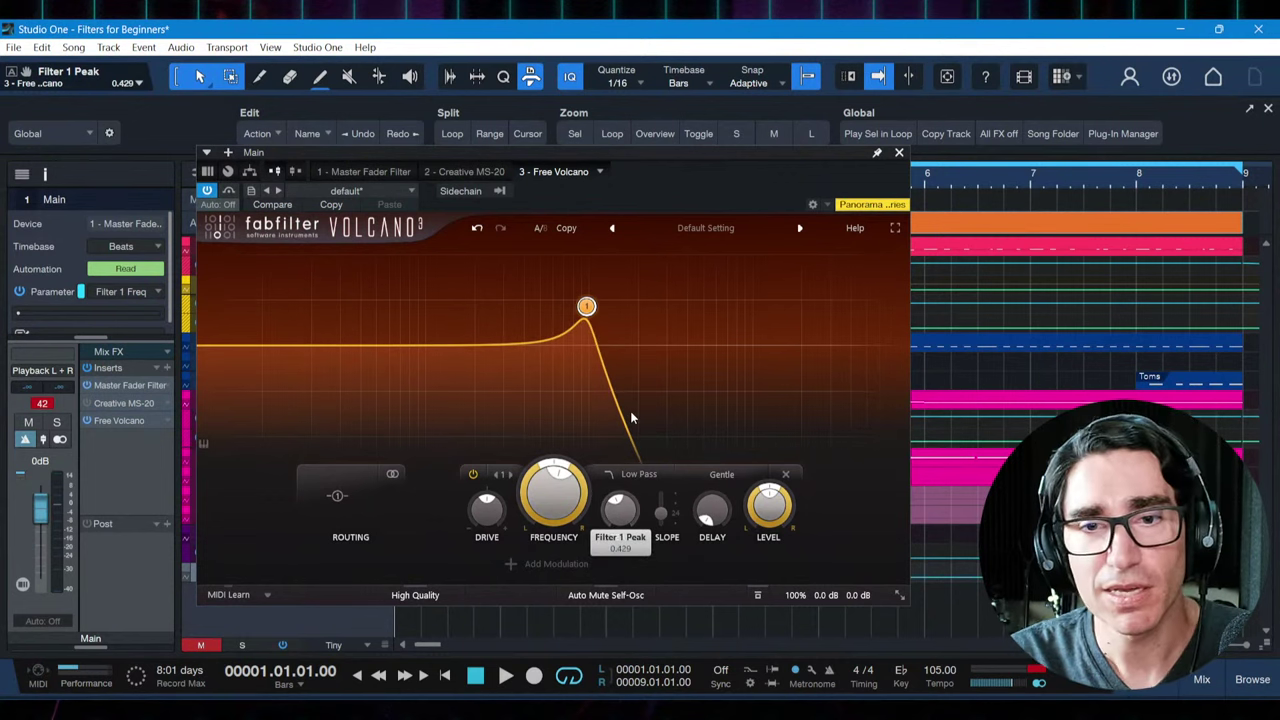
mouse_move(565, 500)
mouse_down()
mouse_move(553, 478)
mouse_move(550, 528)
mouse_move(554, 498)
mouse_move(556, 513)
mouse_up()
key(space)
key(space)
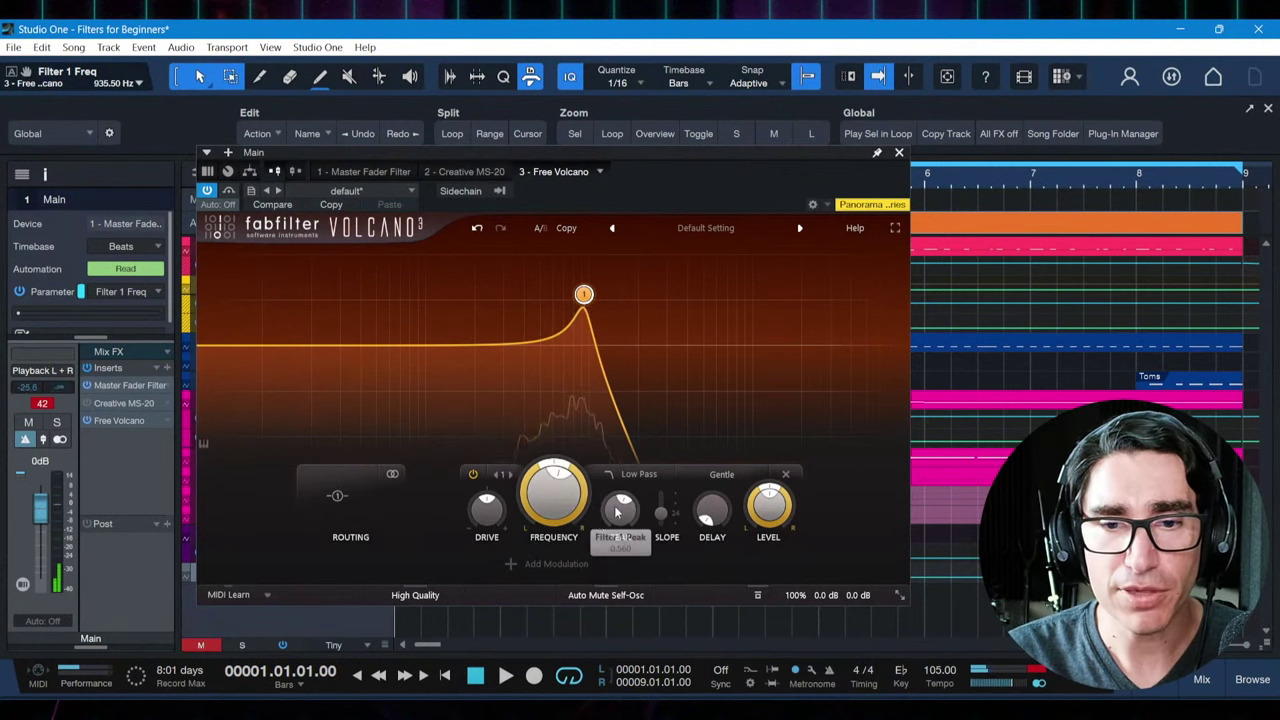
Ease the filter peak back to about 0.36 and raise the cutoff to about 1.9 kHz
drag(617, 511, 613, 560)
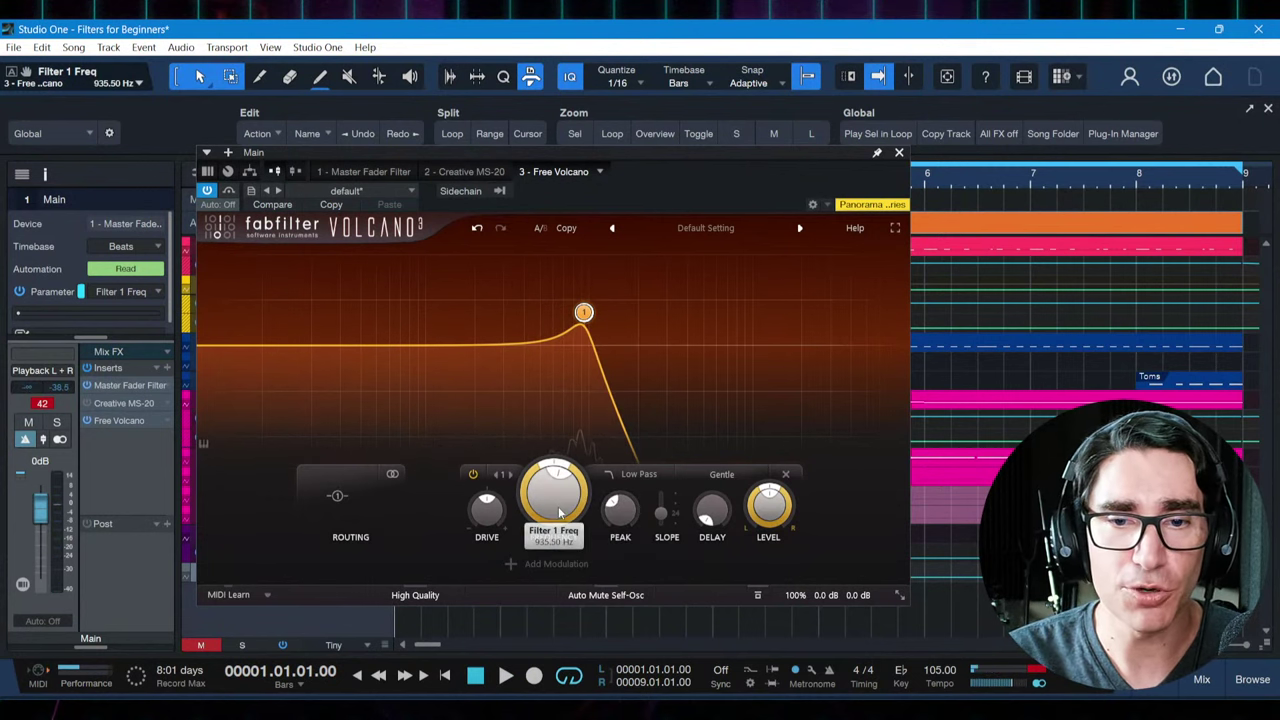
drag(560, 512, 560, 490)
mouse_move(648, 364)
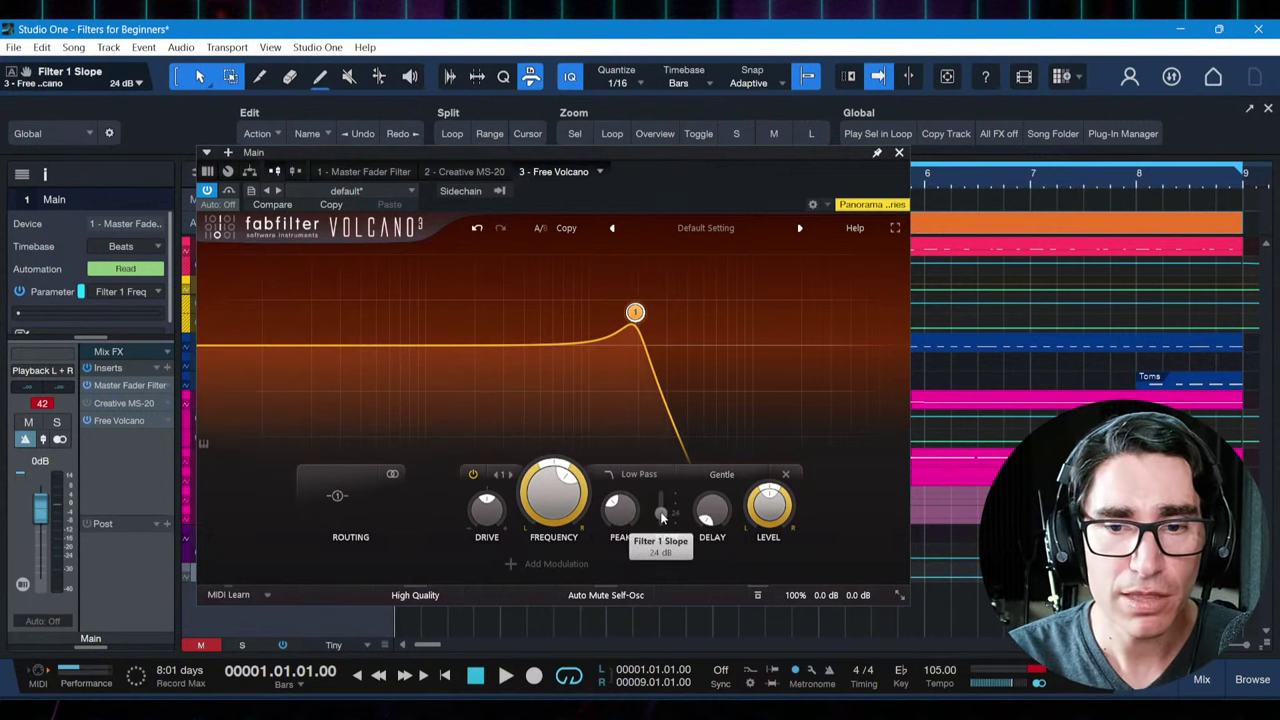
Demonstrate the filter slope at 12 dB, steepen it to 48 dB, and set the cutoff to about 2.1 kHz
mouse_move(661, 510)
mouse_down()
mouse_move(666, 490)
mouse_move(668, 539)
mouse_move(664, 494)
mouse_up()
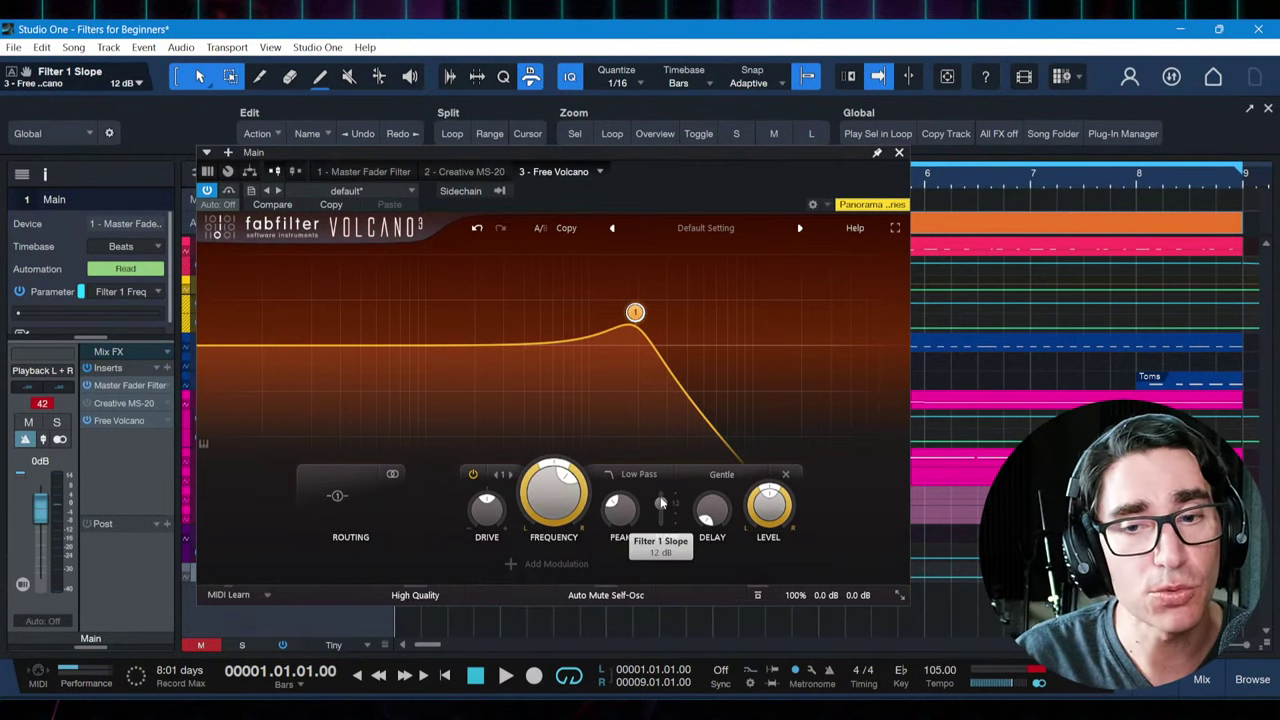
drag(661, 505, 666, 546)
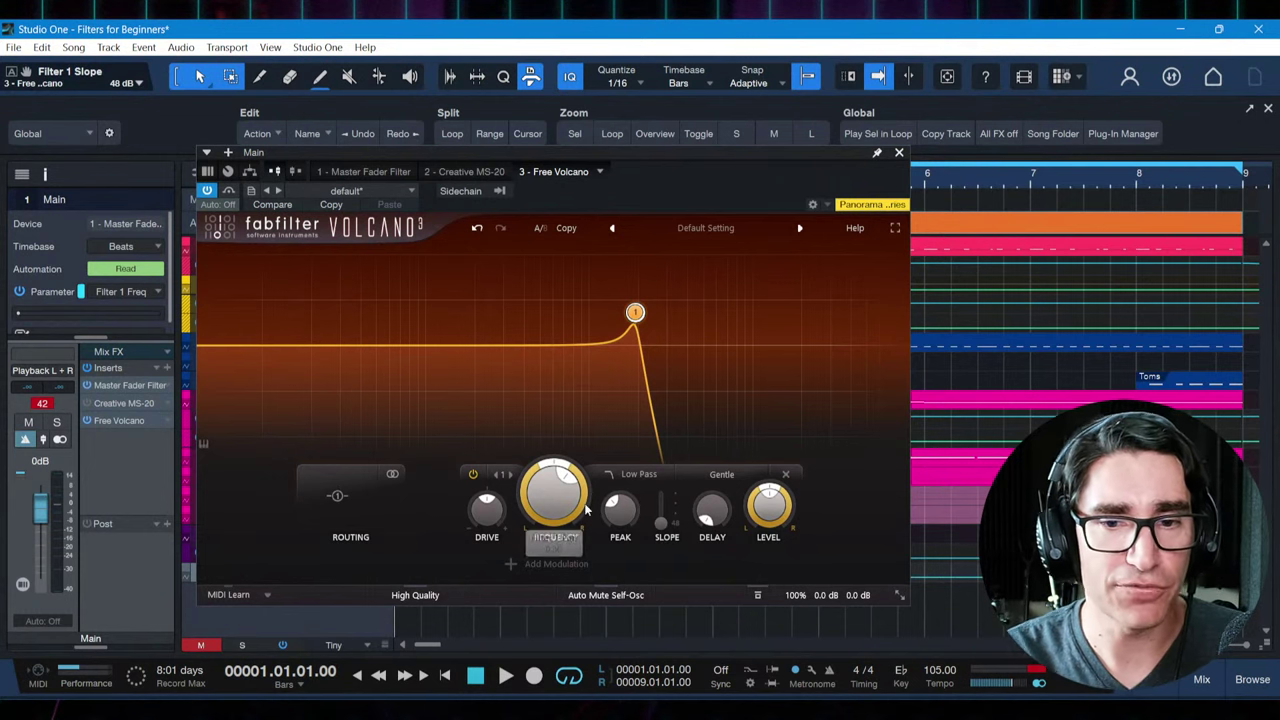
scroll(551, 500, down, 2)
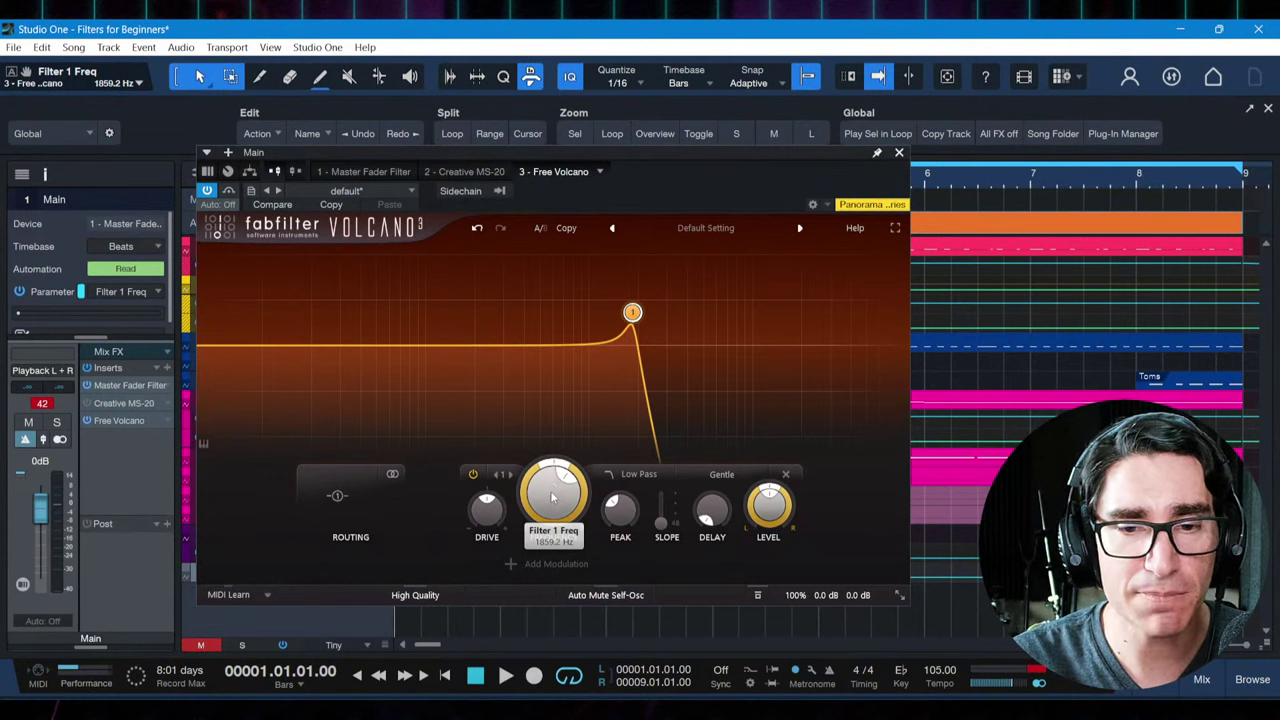
scroll(551, 497, up, 2)
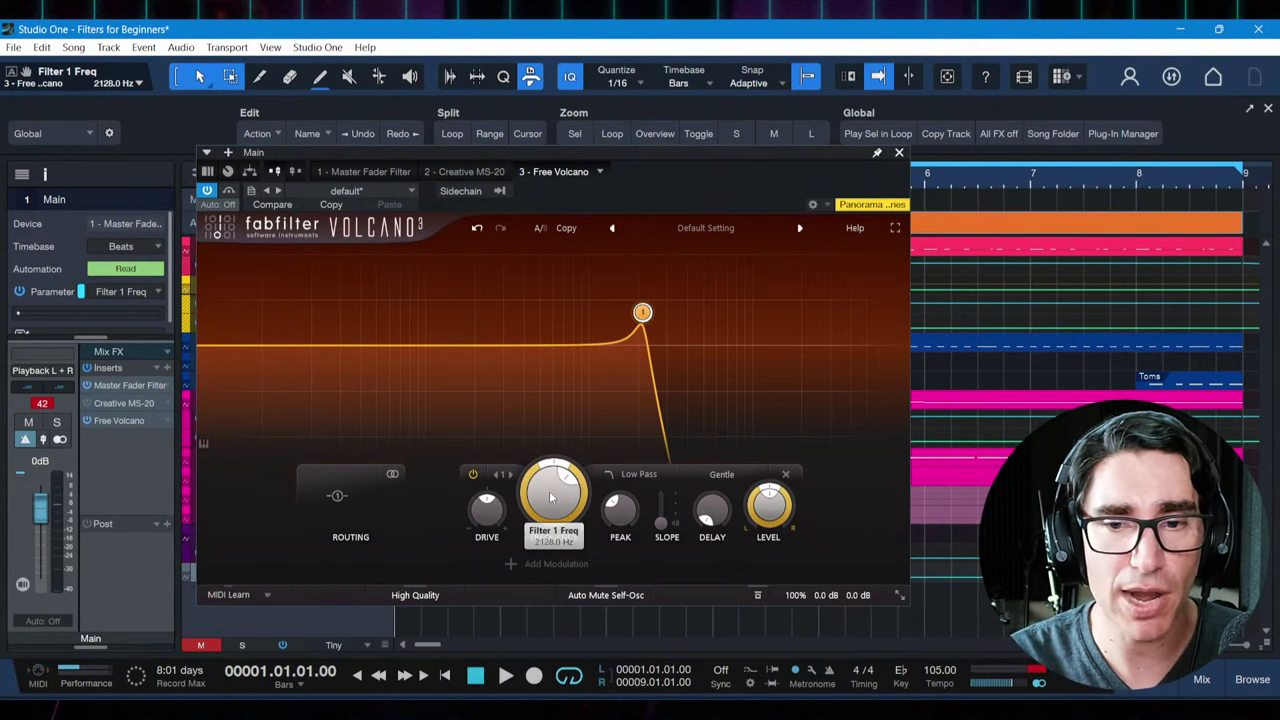
During playback, lower the filter peak to about 0.27 and compare the slope settings, ending at 12 dB
key(space)
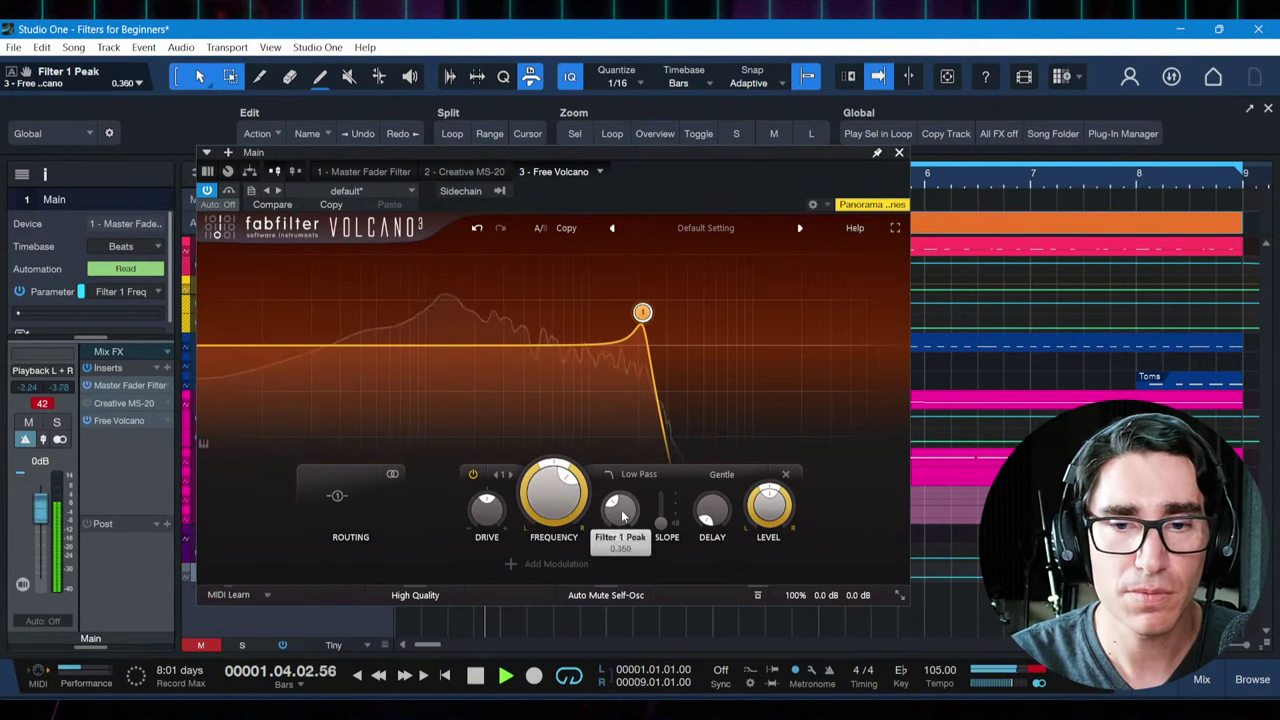
drag(621, 515, 622, 546)
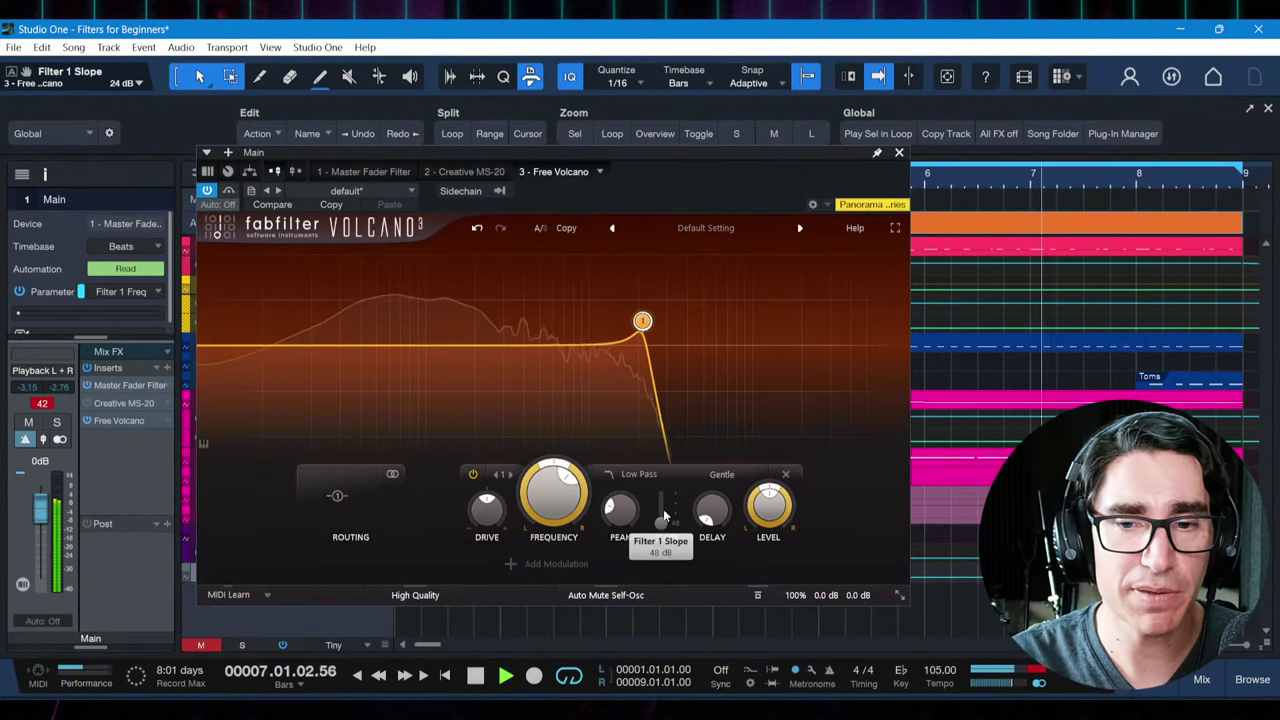
scroll(664, 515, down, 4)
scroll(663, 514, up, 4)
scroll(662, 513, down, 3)
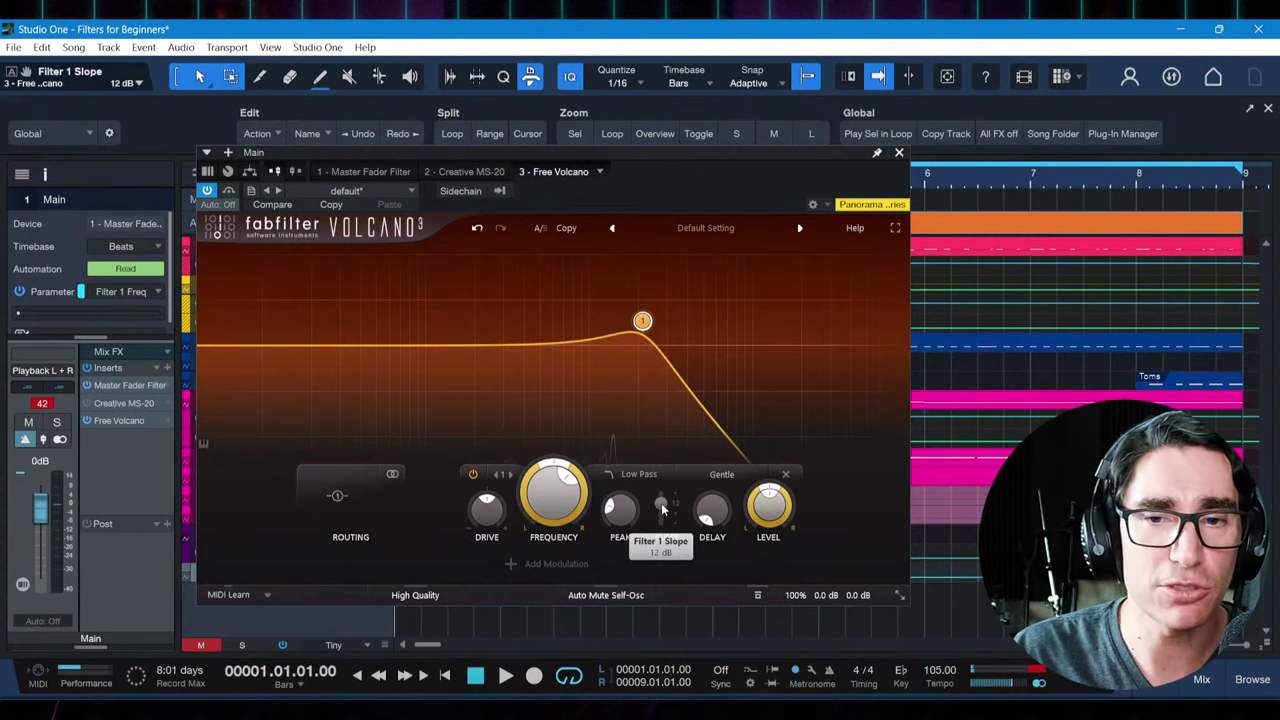
Compare the slope curves at 48, 6 and 12 dB, and set the filter slope to 24 dB
drag(662, 510, 660, 524)
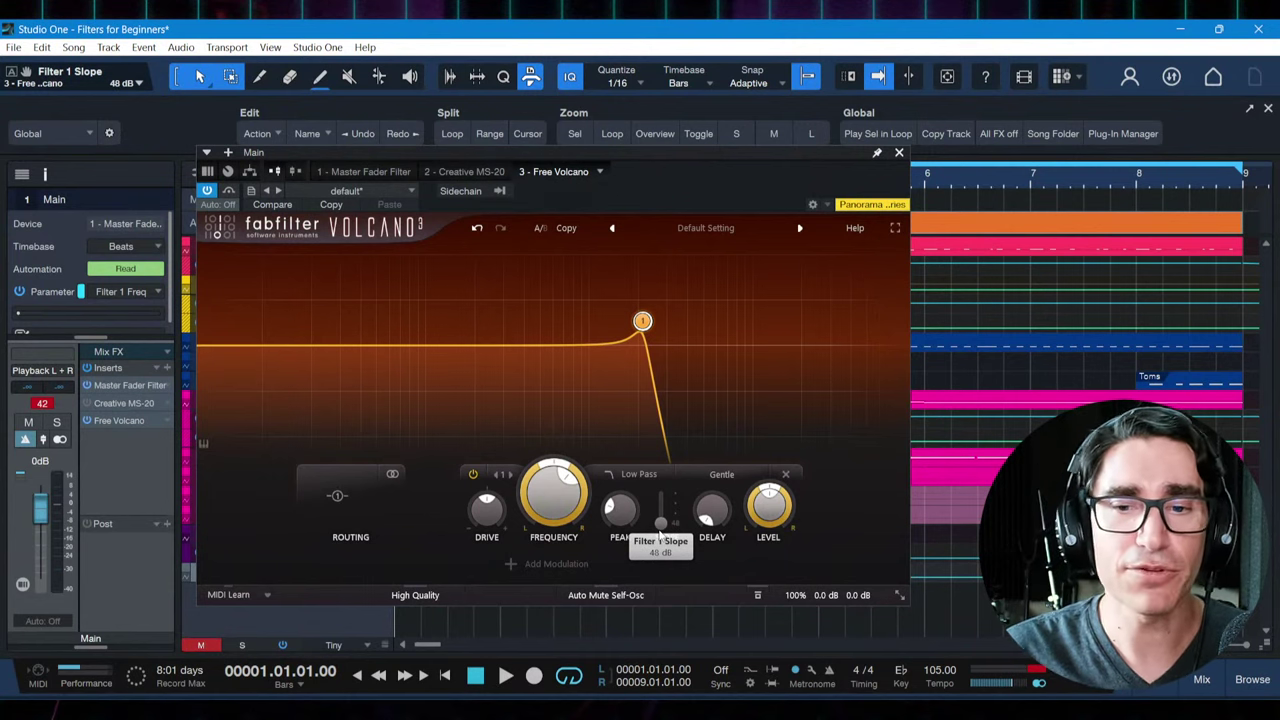
drag(660, 524, 667, 487)
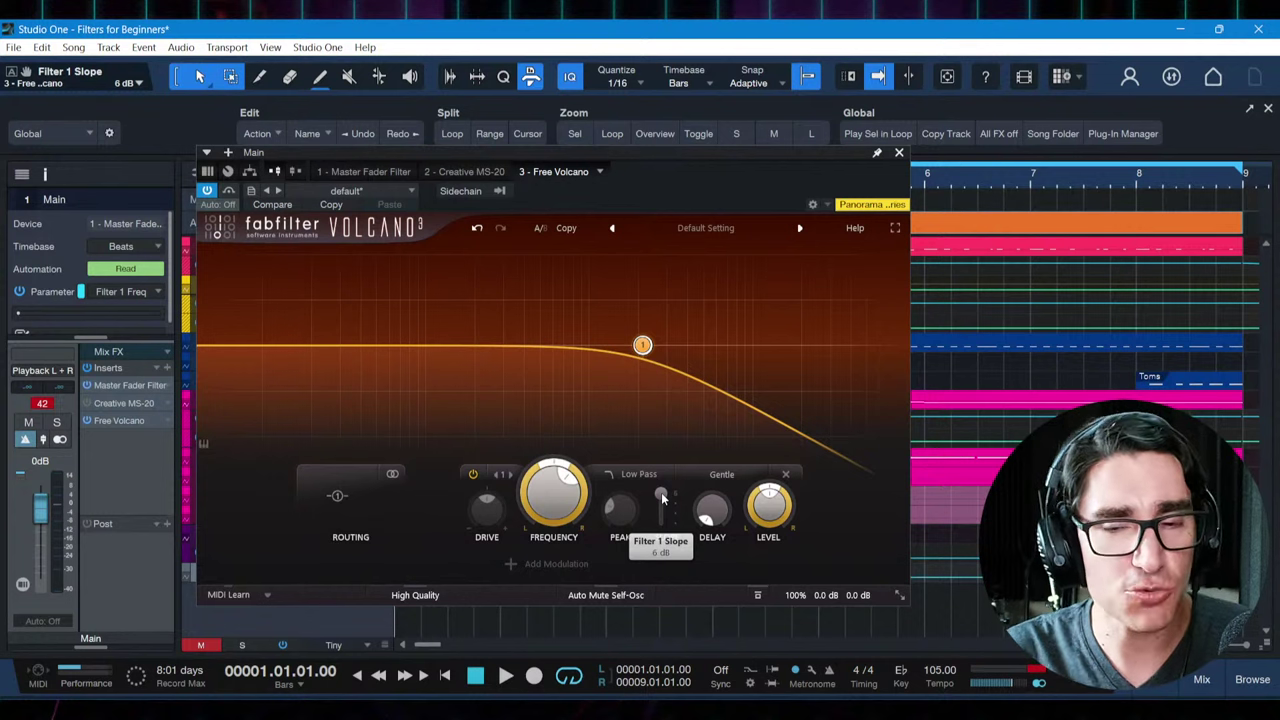
scroll(664, 505, up, 1)
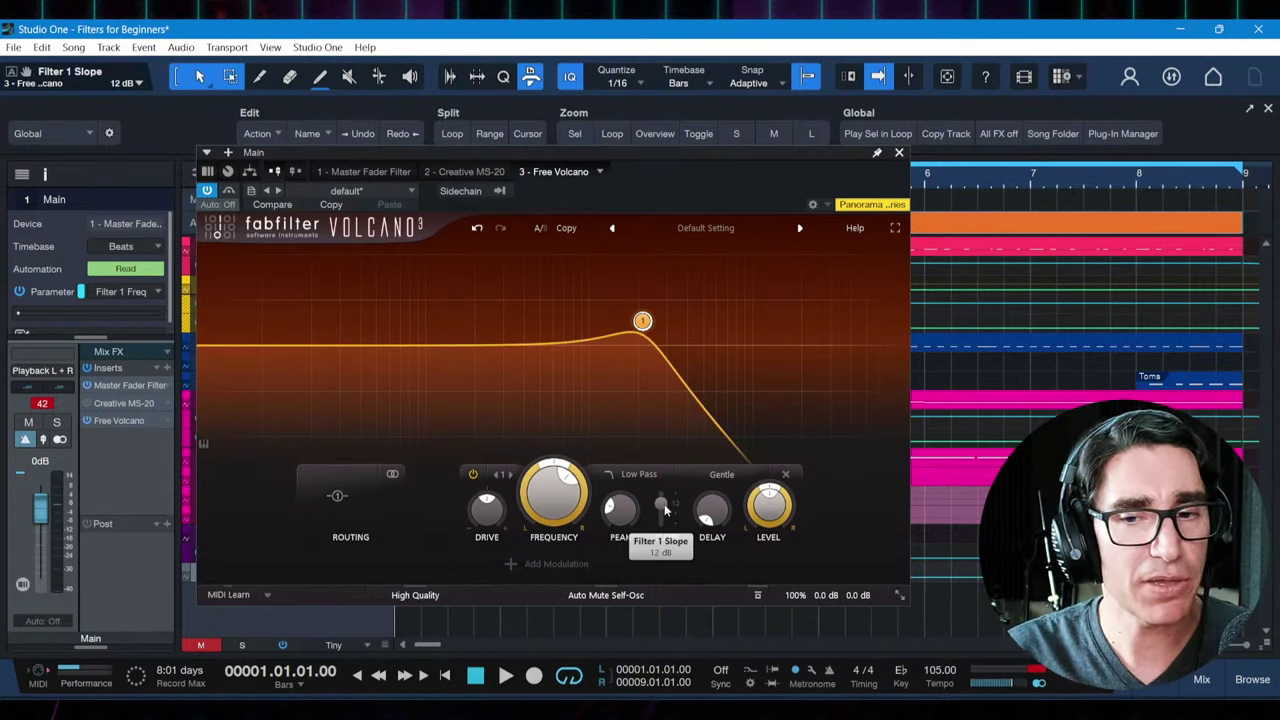
scroll(664, 512, up, 1)
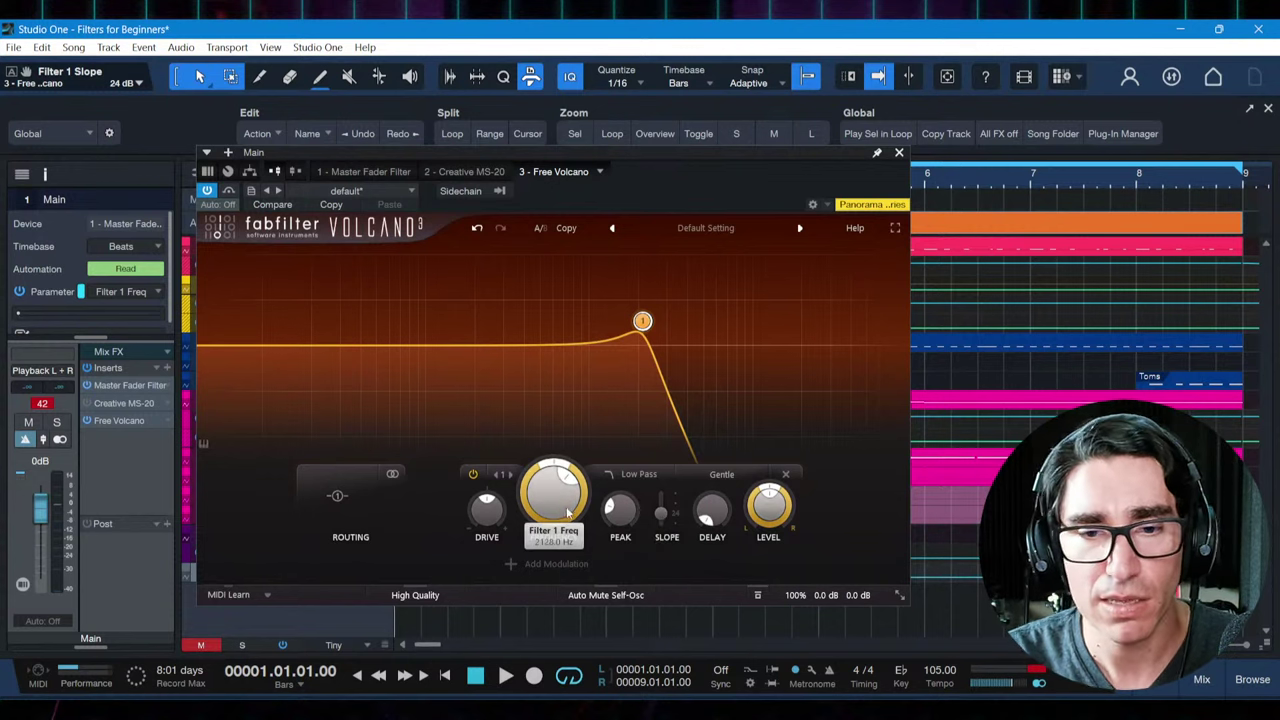
Audition the 24 dB slope while sweeping the cutoff up and down, ending near 1.3 kHz
key(space)
scroll(566, 488, up, 4)
scroll(570, 484, down, 2)
scroll(570, 484, down, 7)
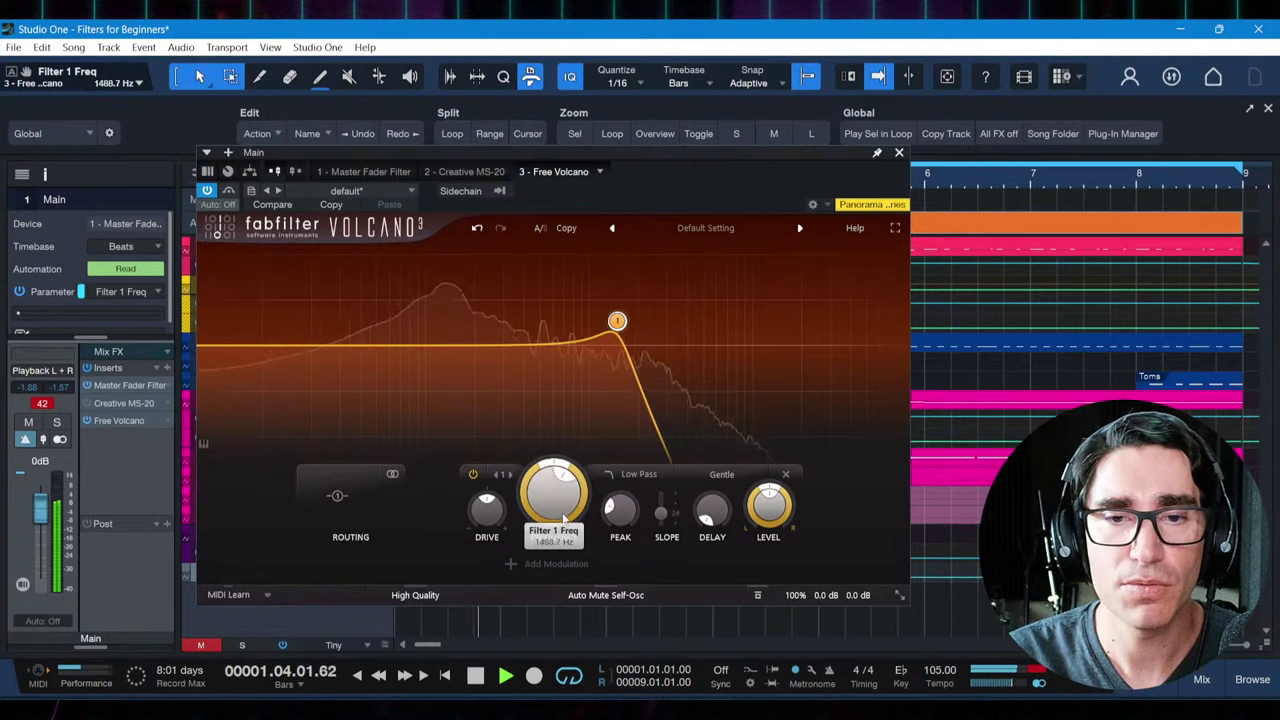
scroll(570, 484, up, 3)
key(space)
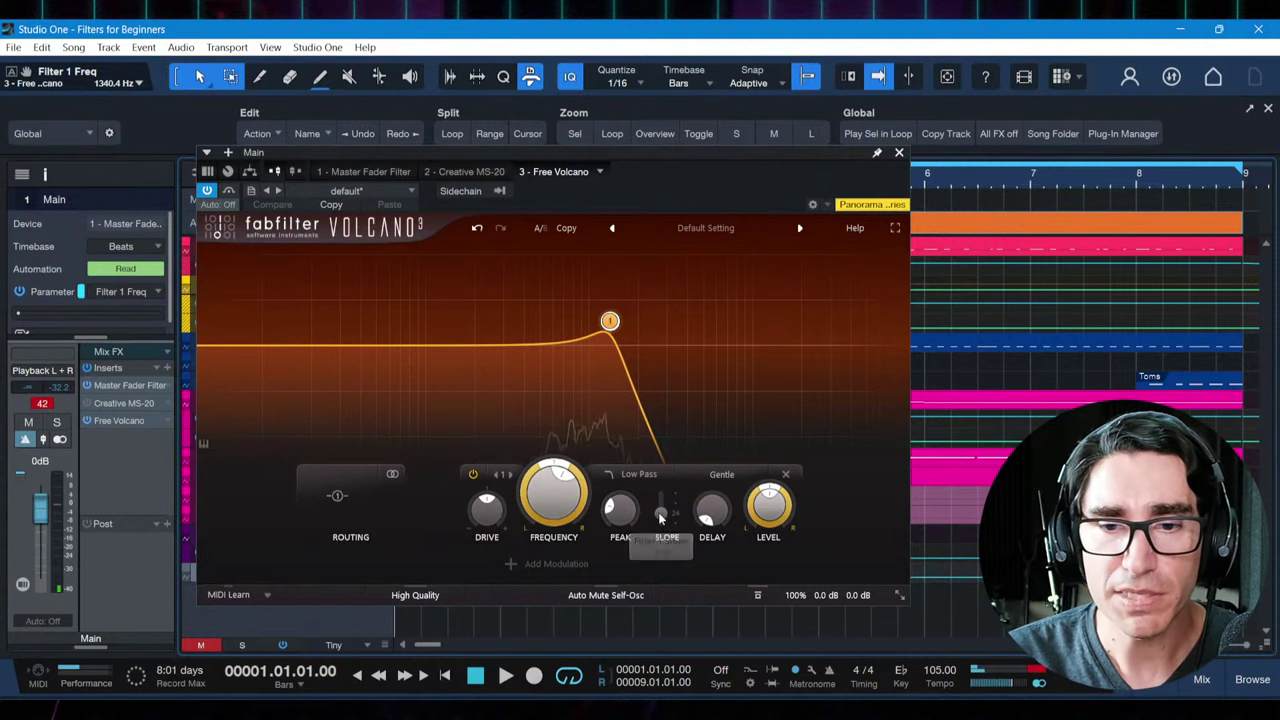
Set the low-pass filter to a 12 dB slope with a peak of about 0.11 and a cutoff of about 2.4 kHz
scroll(661, 508, down, 1)
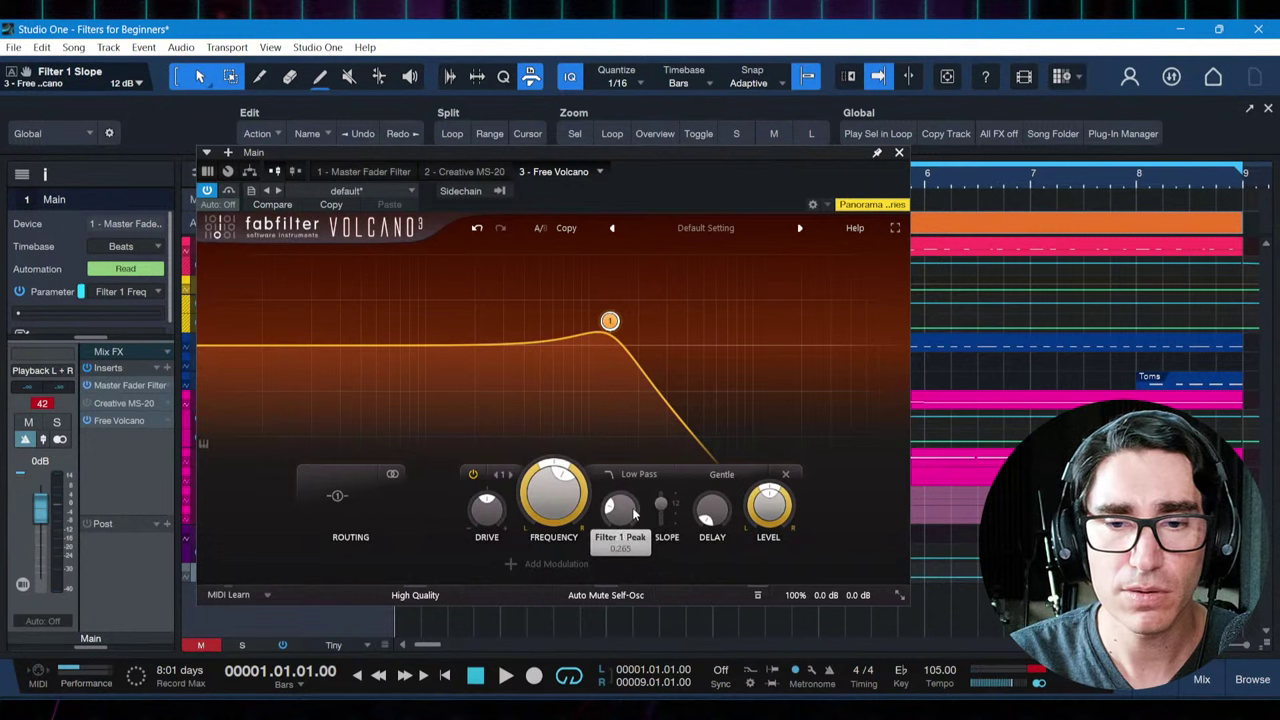
scroll(630, 528, down, 3)
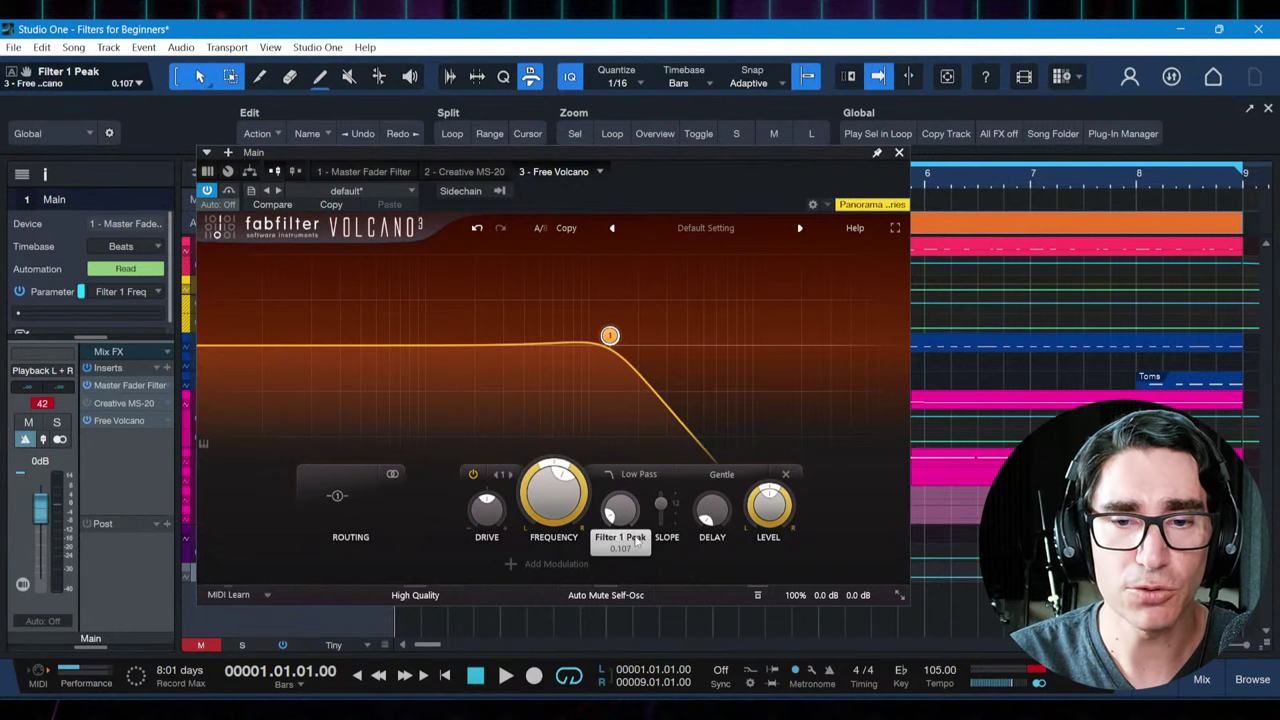
scroll(576, 484, up, 3)
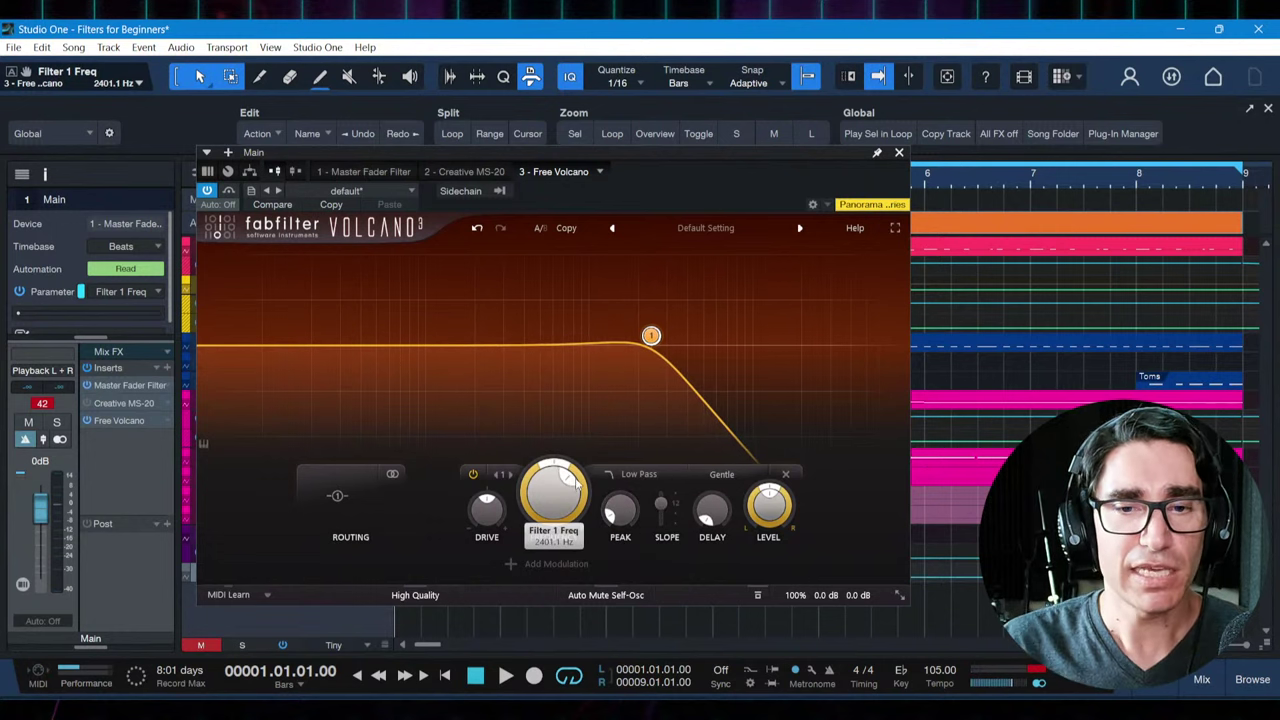
Demonstrate the frequency range by moving the cutoff down to about 5 Hz, up to about 71 kHz, and back to about 1.9 kHz
scroll(576, 484, down, 10)
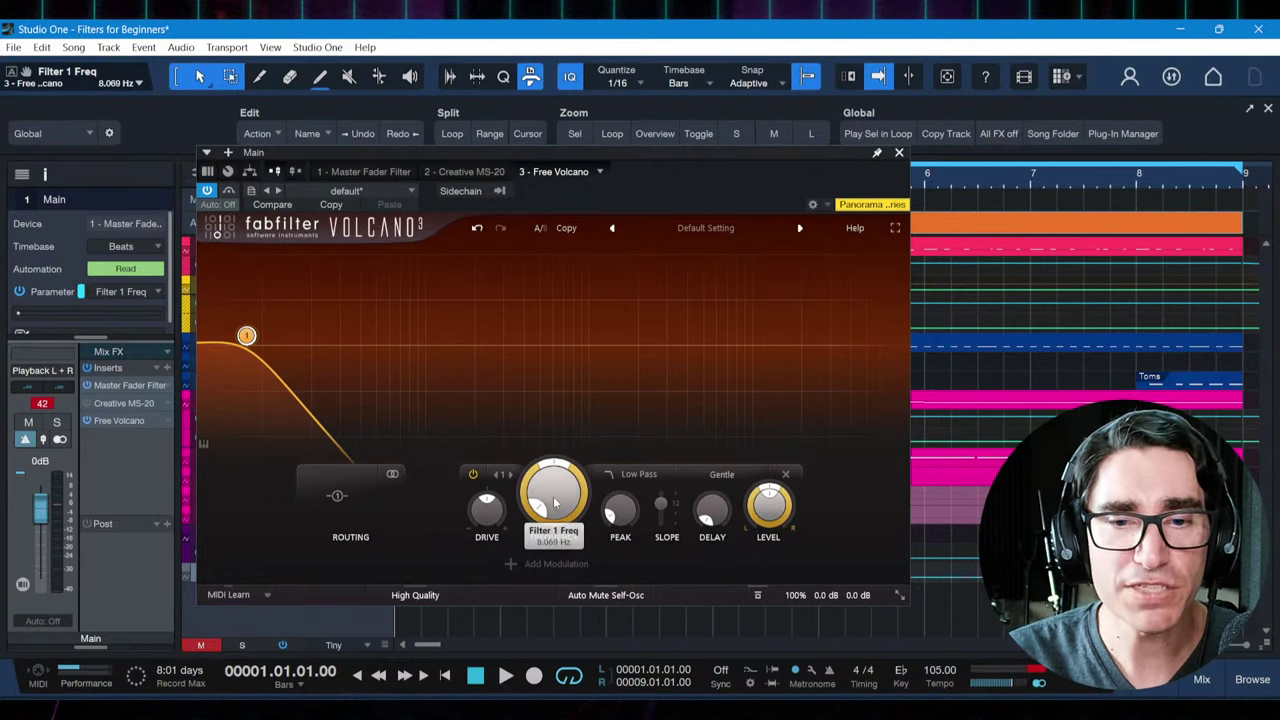
drag(554, 503, 560, 534)
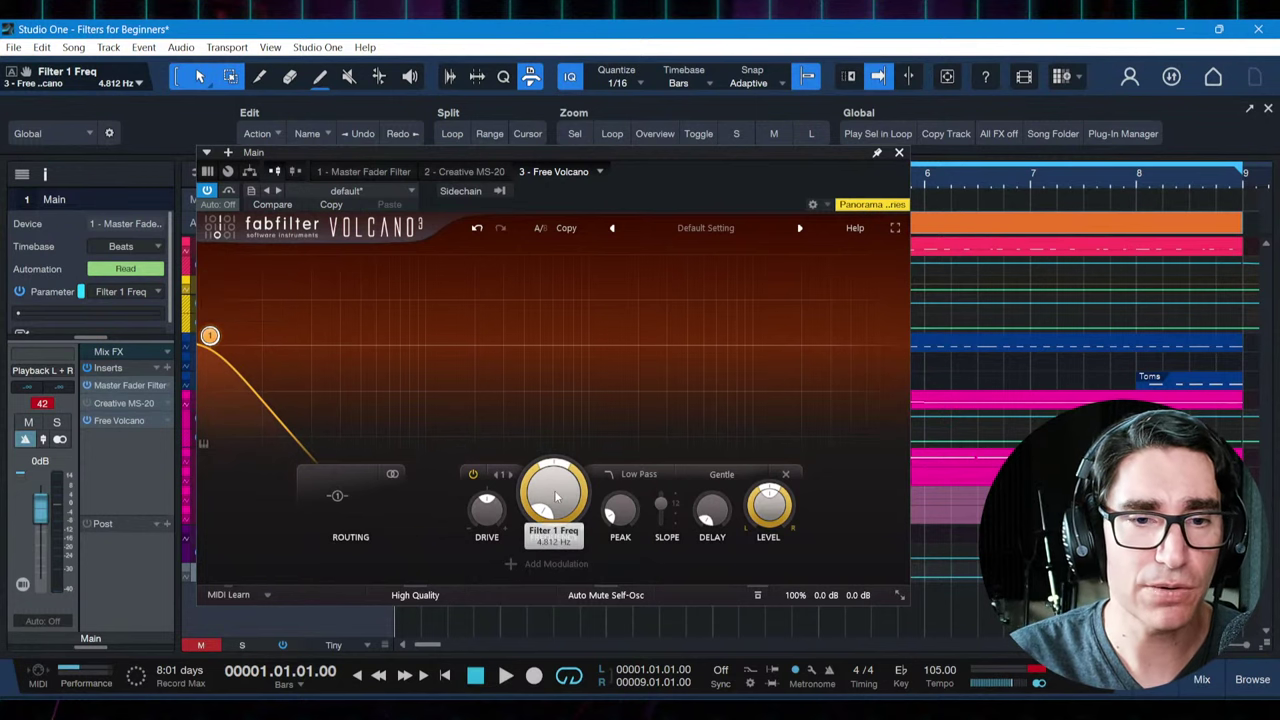
drag(556, 497, 591, 297)
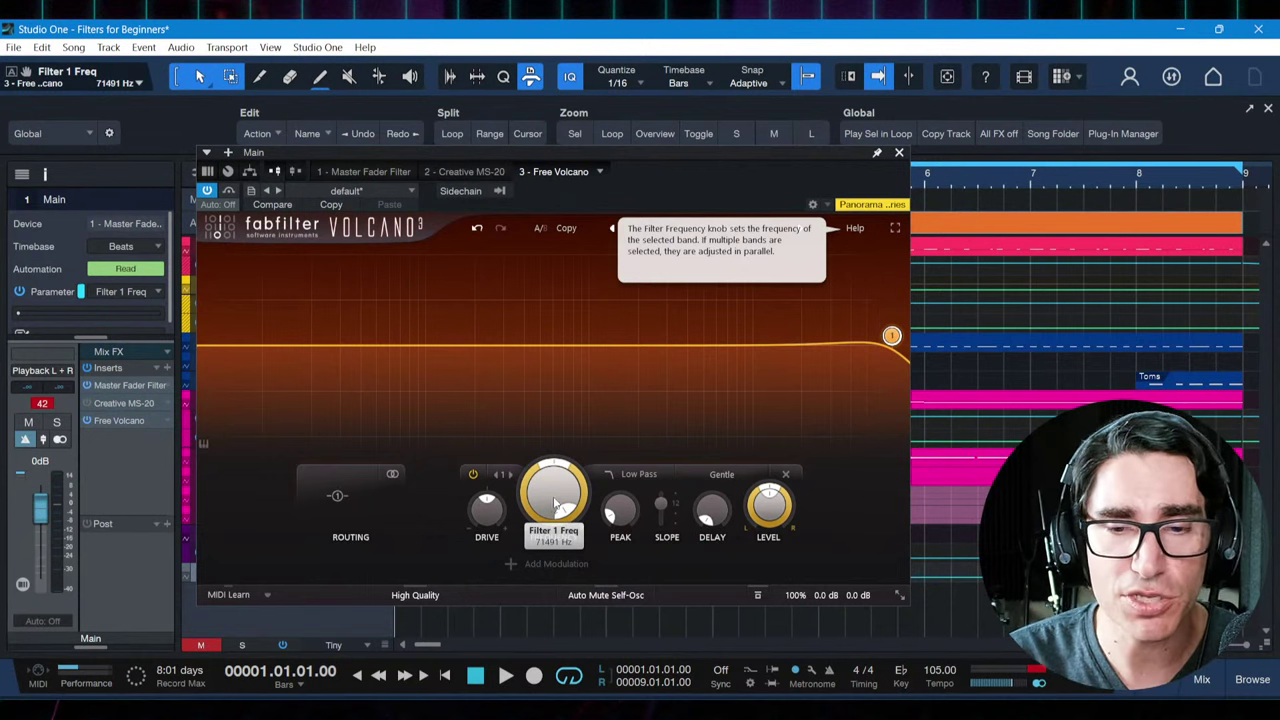
drag(557, 505, 557, 539)
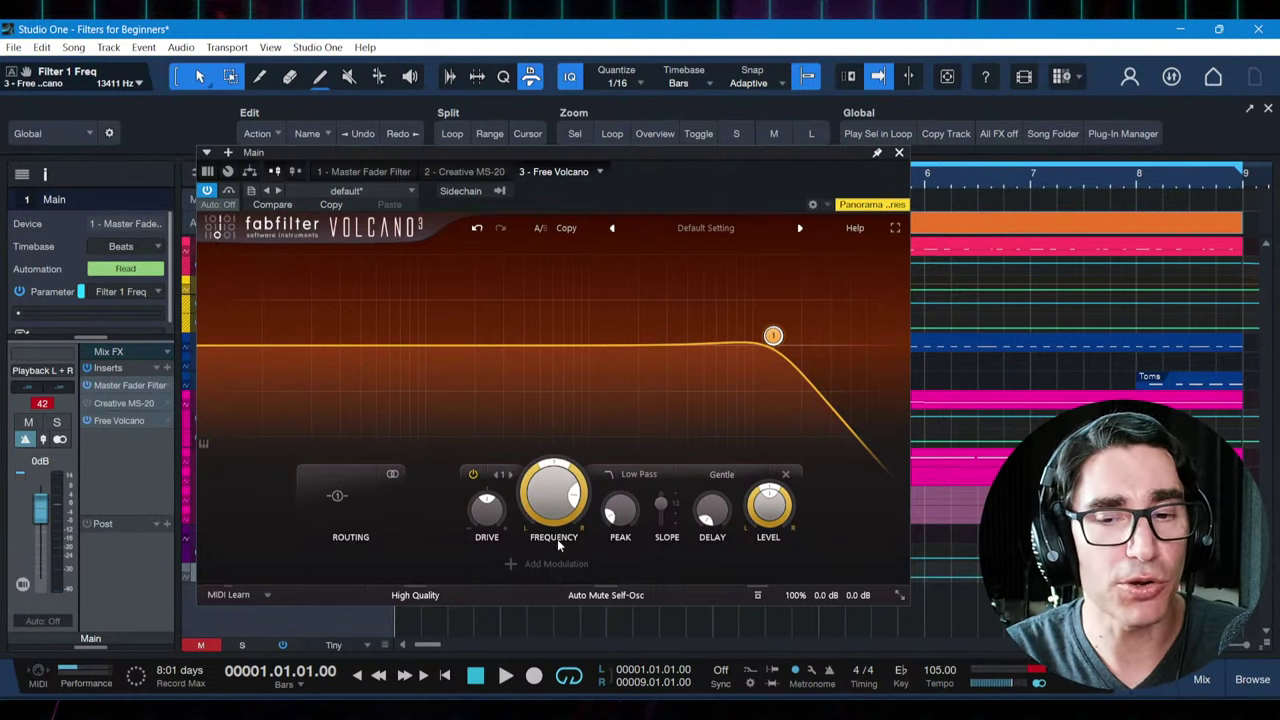
drag(557, 500, 568, 535)
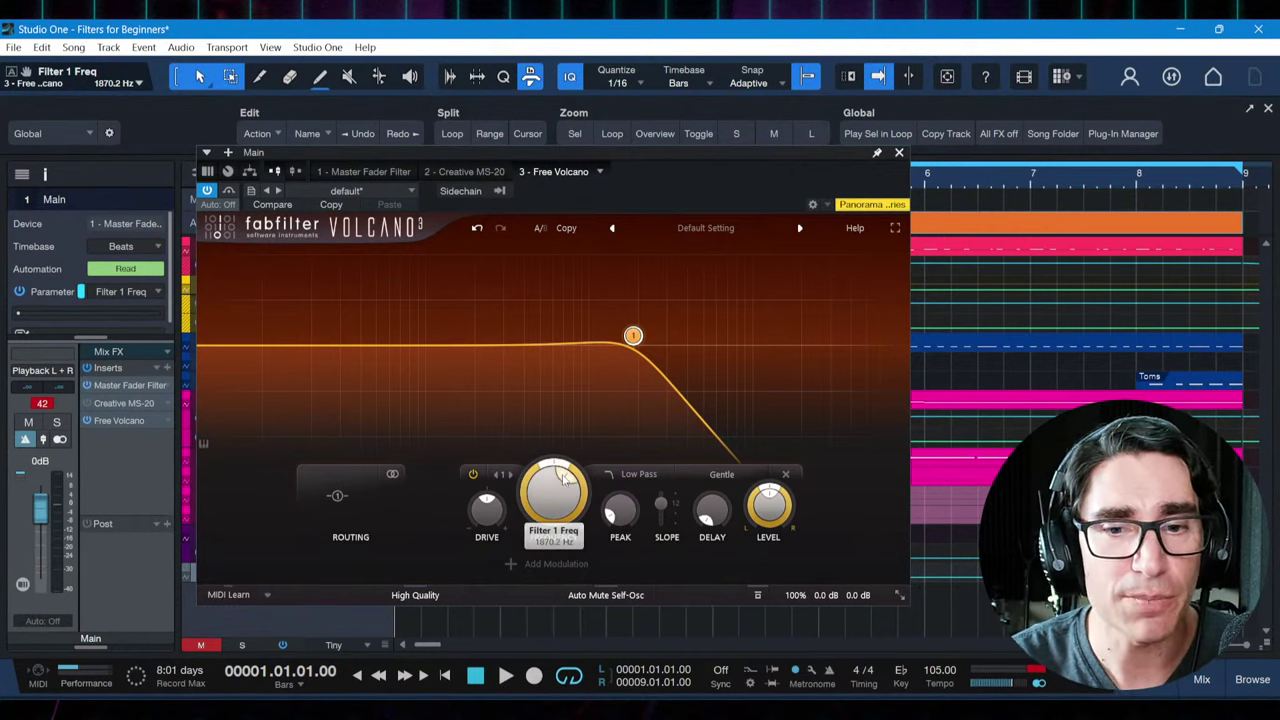
Play the mix and sweep the filter cutoff, bringing it up to about 14.5 kHz
key(space)
drag(562, 485, 525, 430)
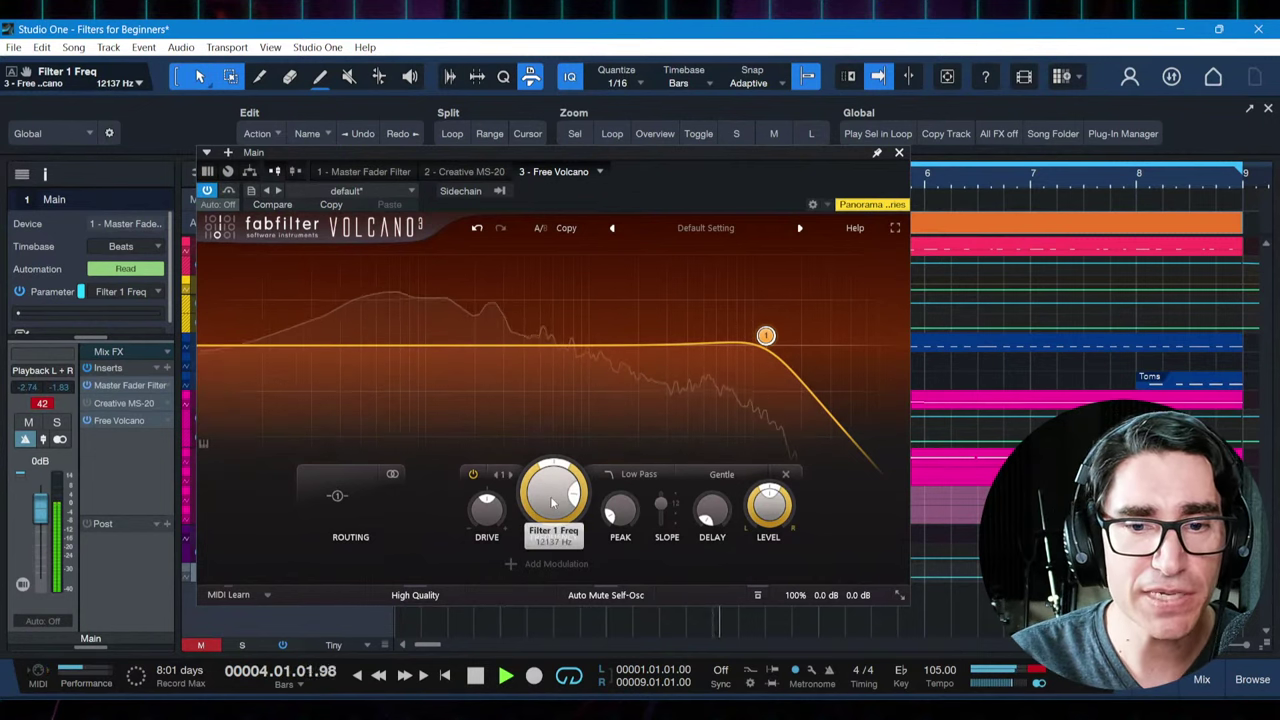
drag(552, 502, 567, 517)
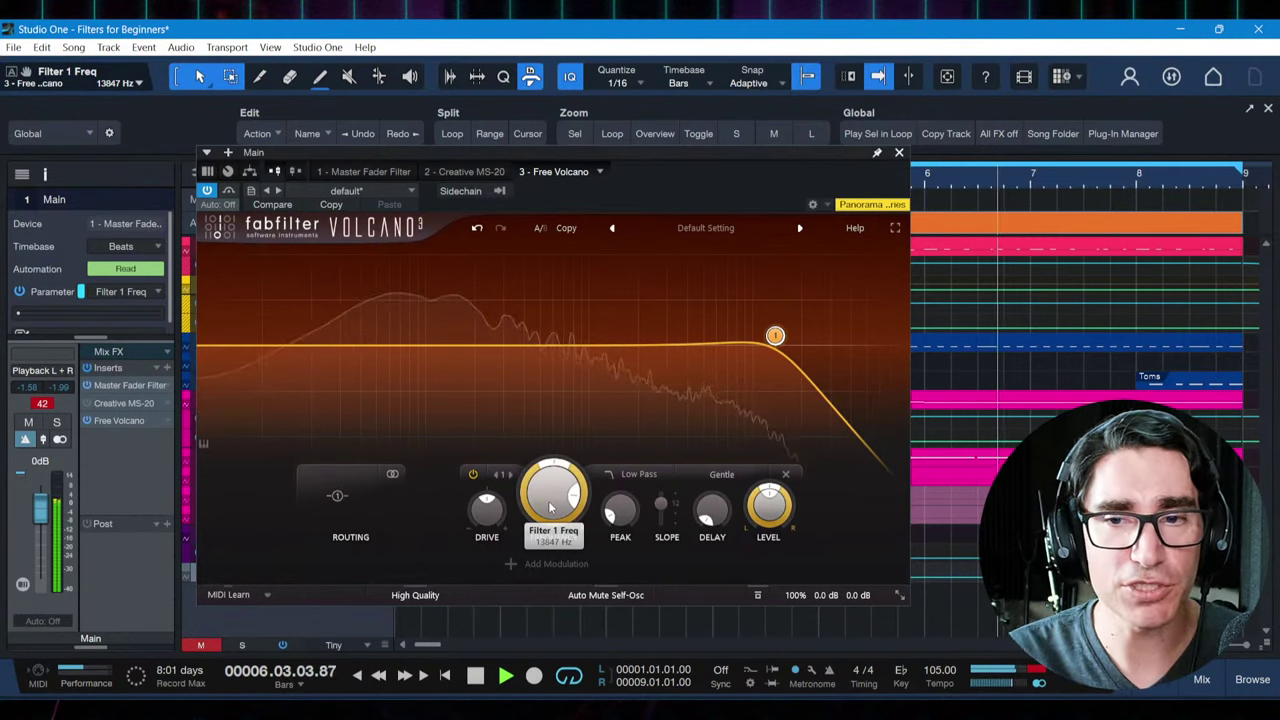
scroll(549, 507, up, 2)
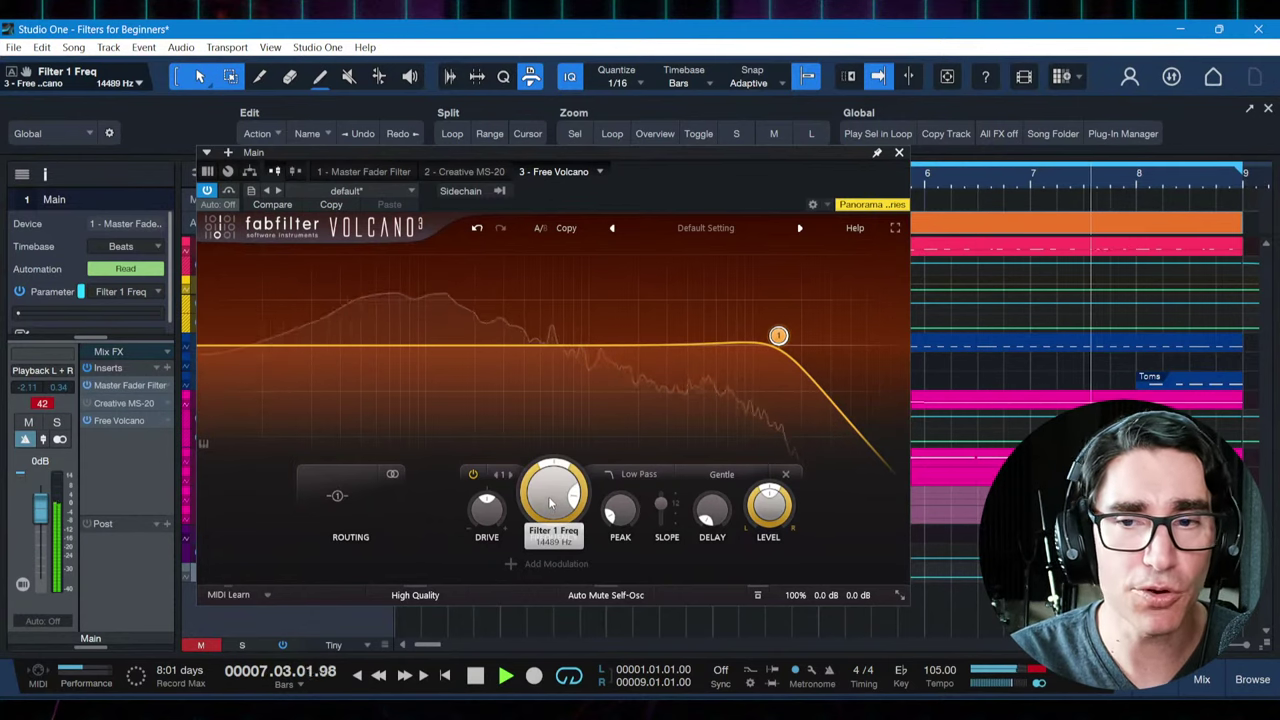
Raise the low-pass cutoff to about 25 kHz during playback, and bring it down to about 1.5 kHz
scroll(550, 502, up, 5)
scroll(557, 498, up, 4)
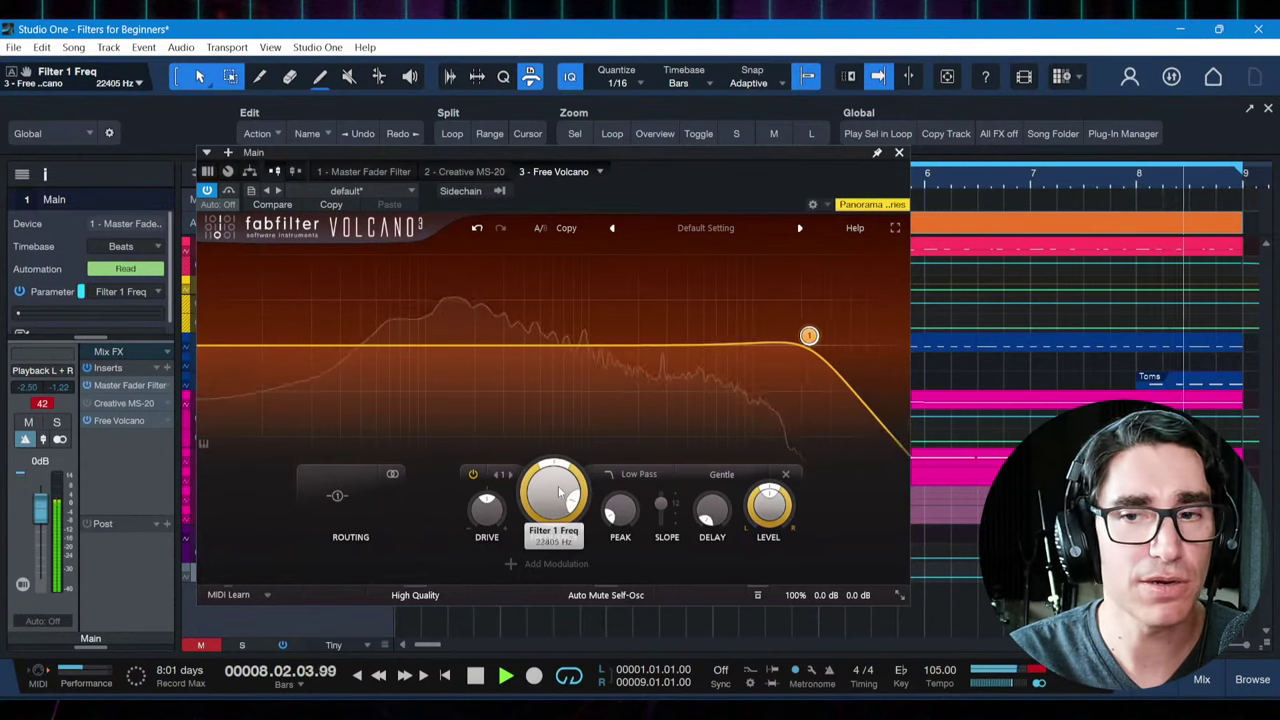
scroll(560, 493, down, 3)
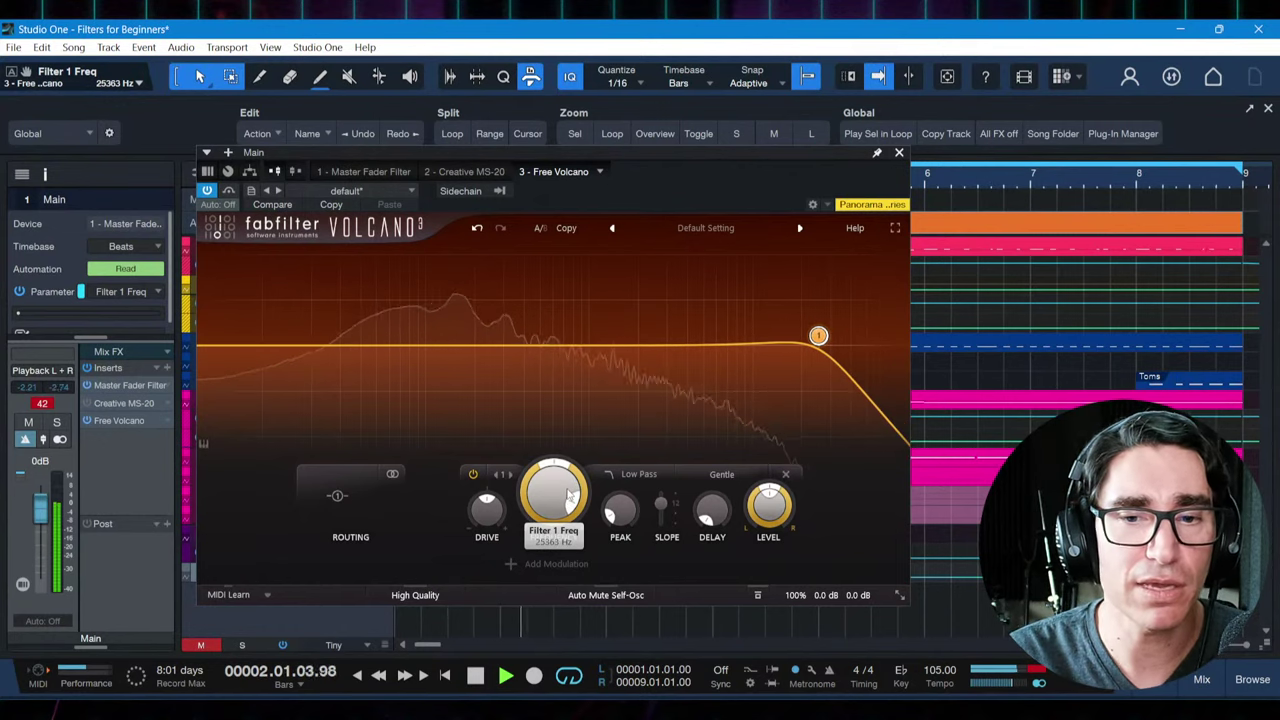
scroll(560, 500, down, 6)
scroll(557, 500, down, 20)
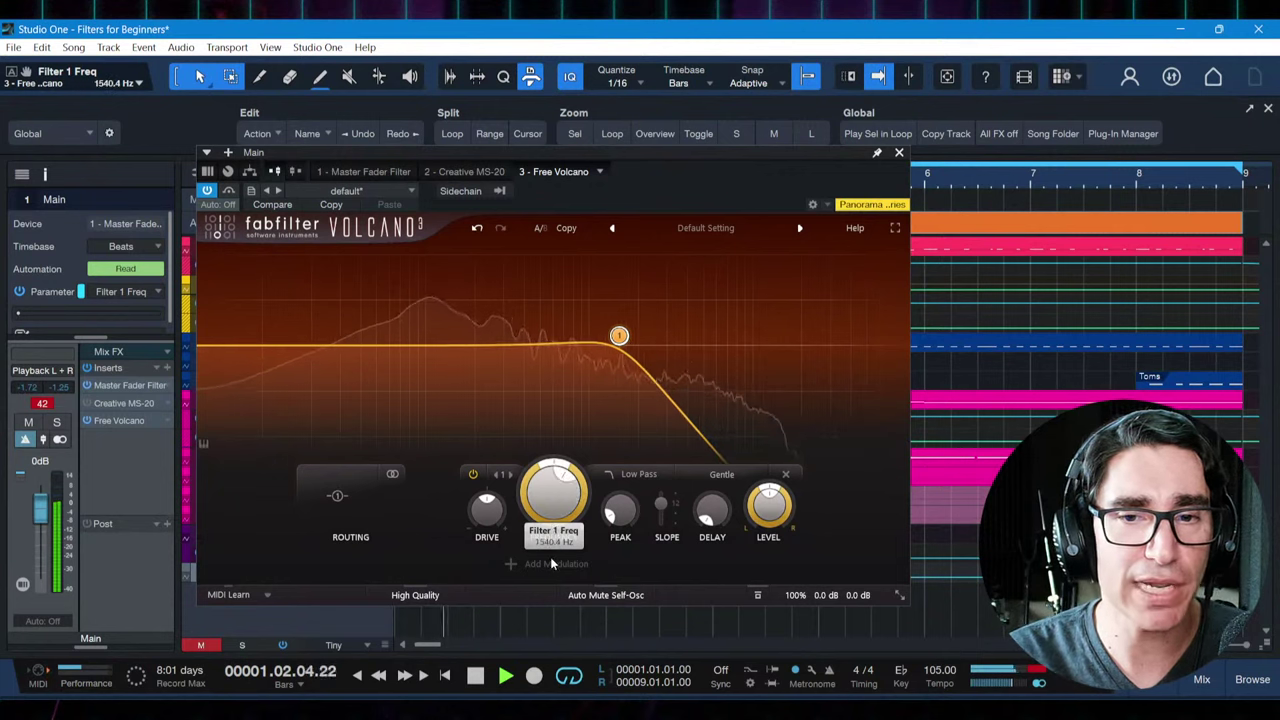
Continue the low-pass sweep down to about 14 Hz and stop playback
drag(562, 516, 540, 566)
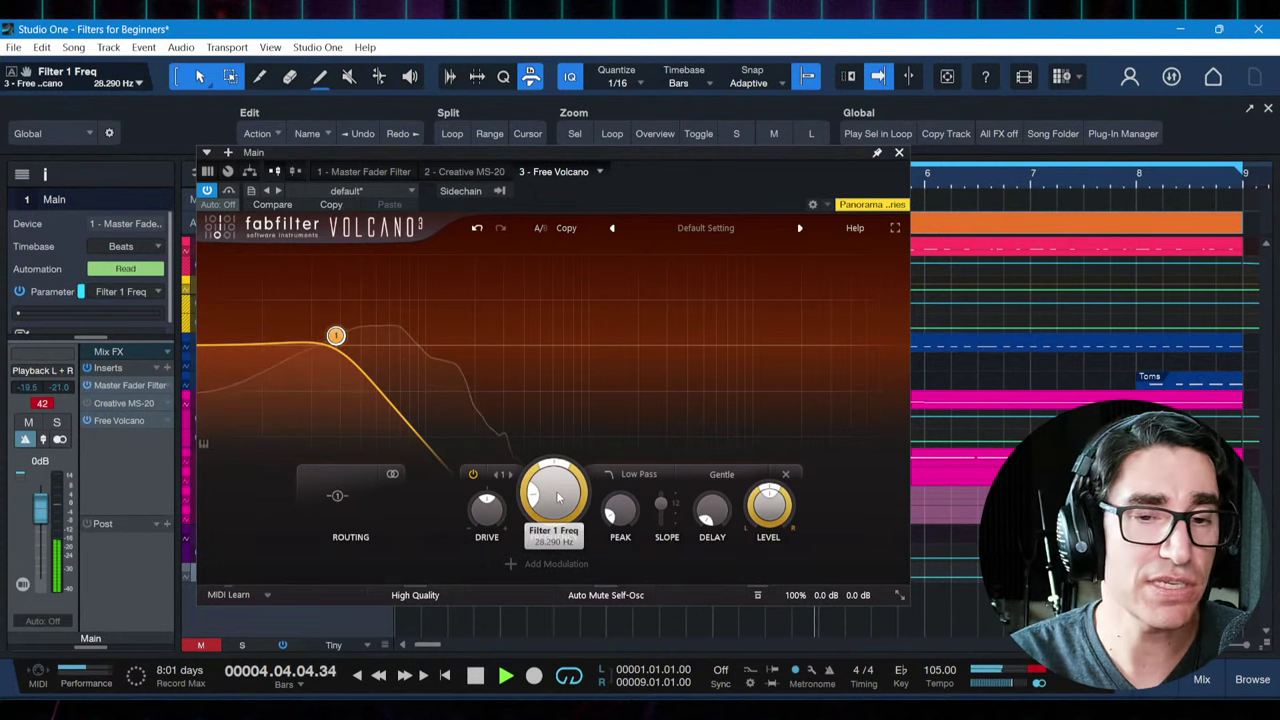
mouse_move(558, 500)
mouse_down()
mouse_move(544, 543)
mouse_move(560, 515)
mouse_up()
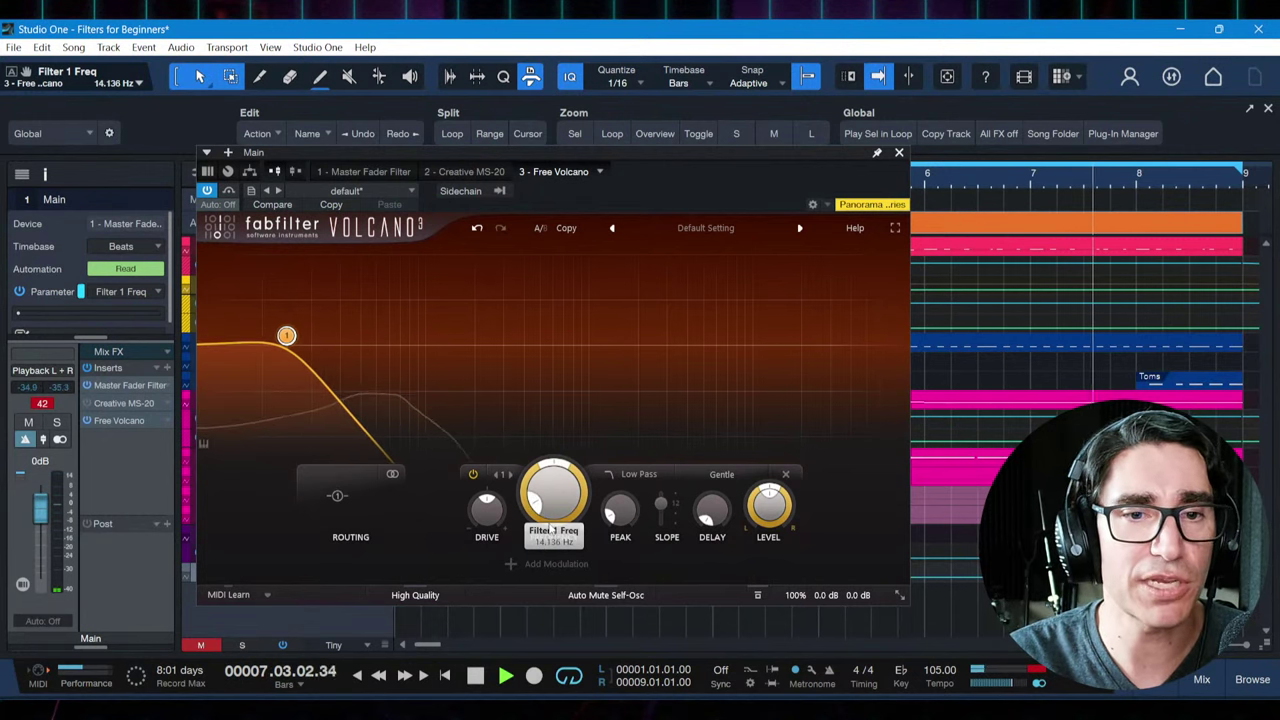
key(space)
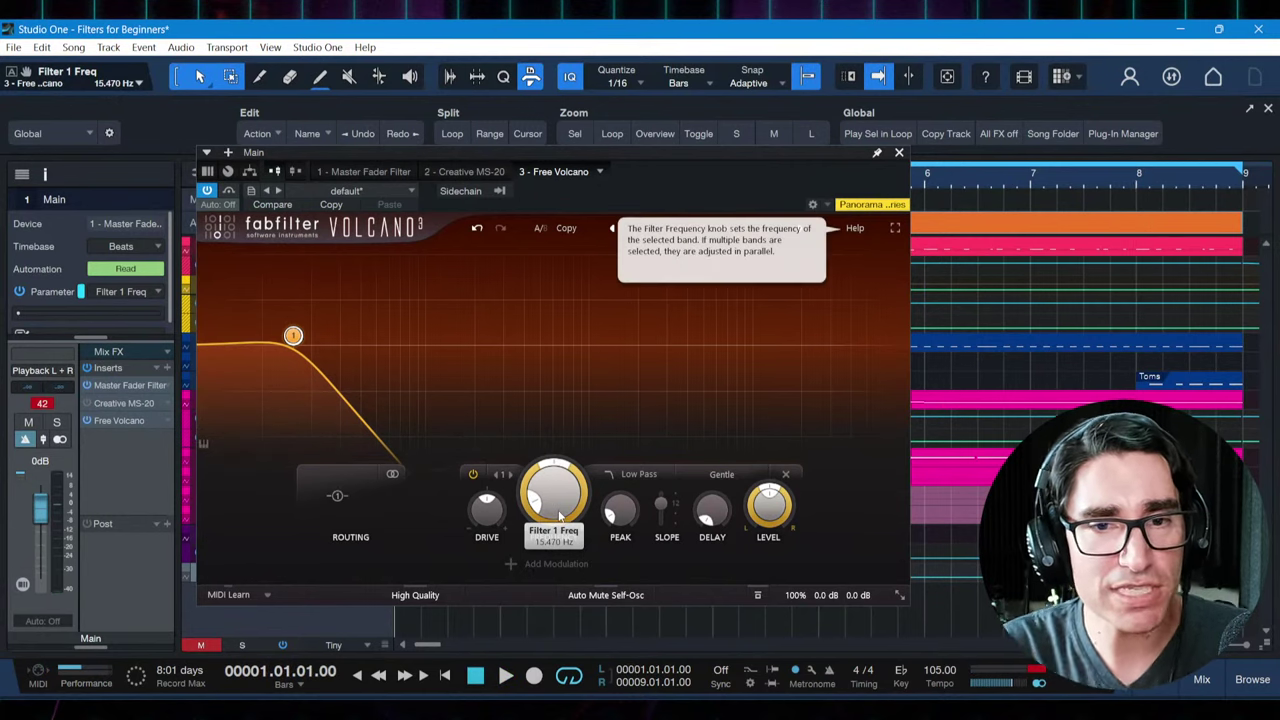
Raise the low-pass cutoff to about 14 kHz, play the mix briefly, and lower the cutoff to about 281 Hz
drag(560, 515, 627, 372)
key(space)
key(space)
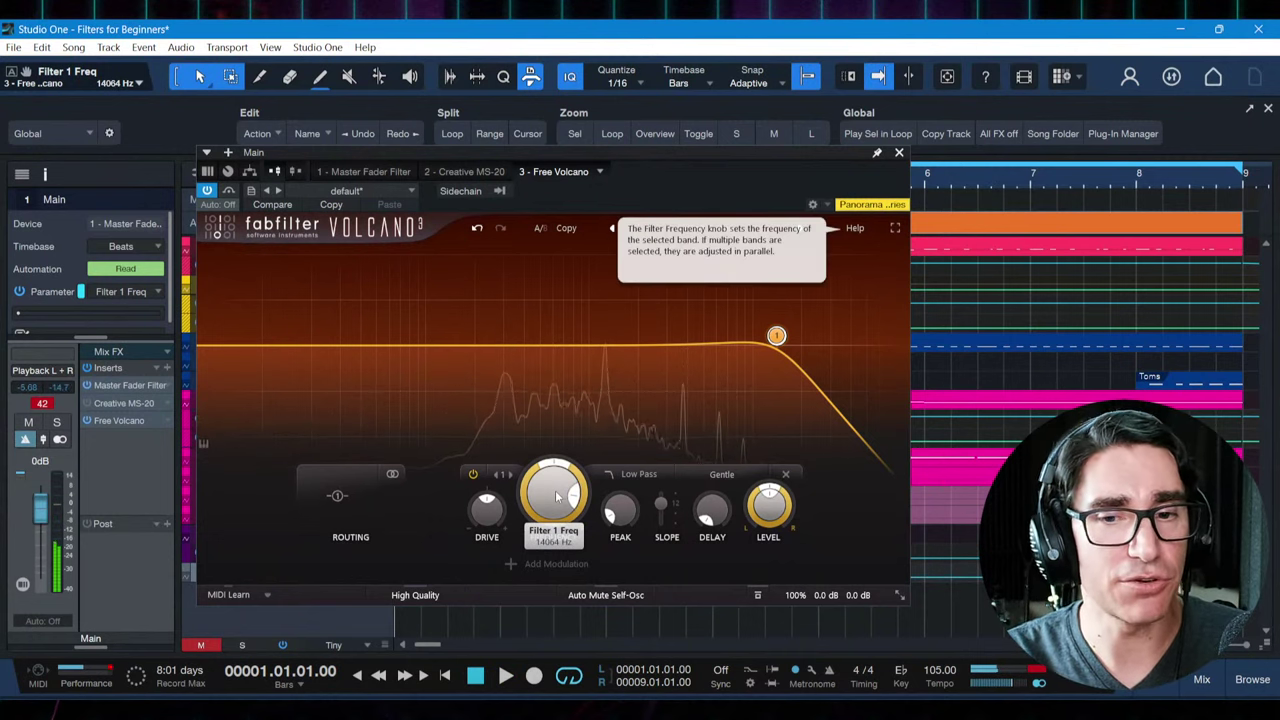
drag(557, 496, 630, 550)
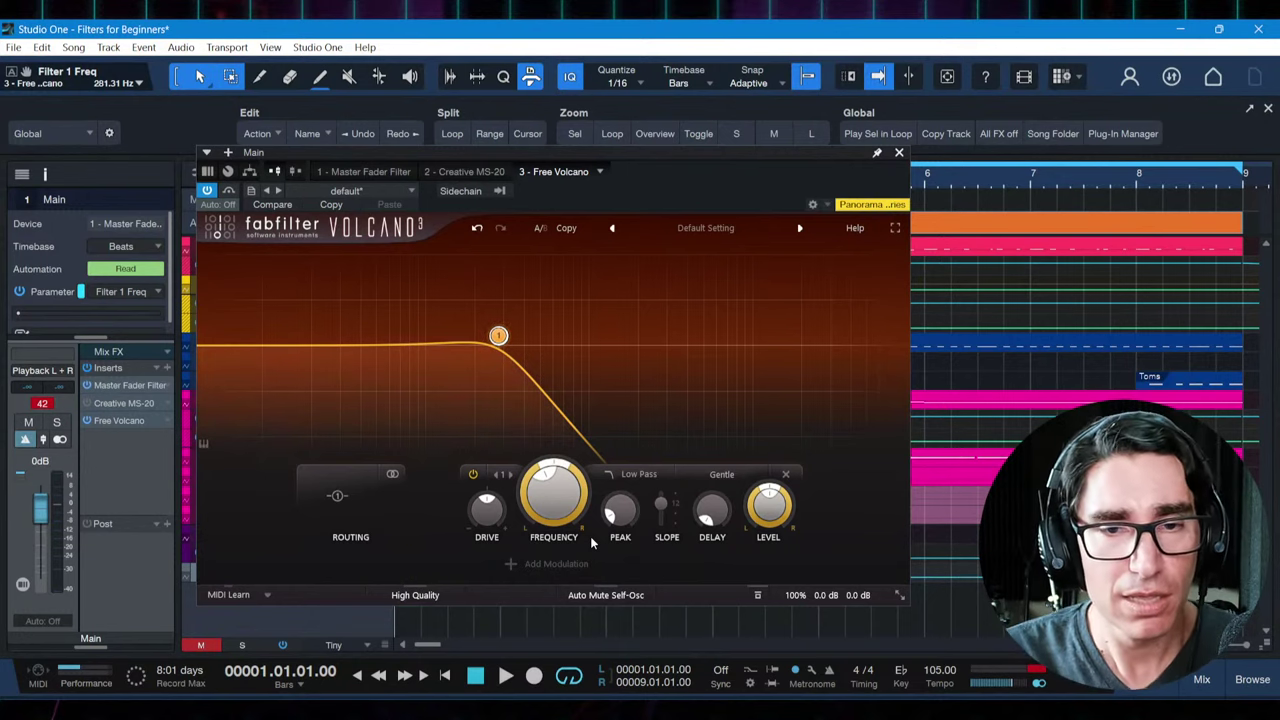
Reload the Default Setting preset and change the filter shape to High Pass
mouse_move(577, 513)
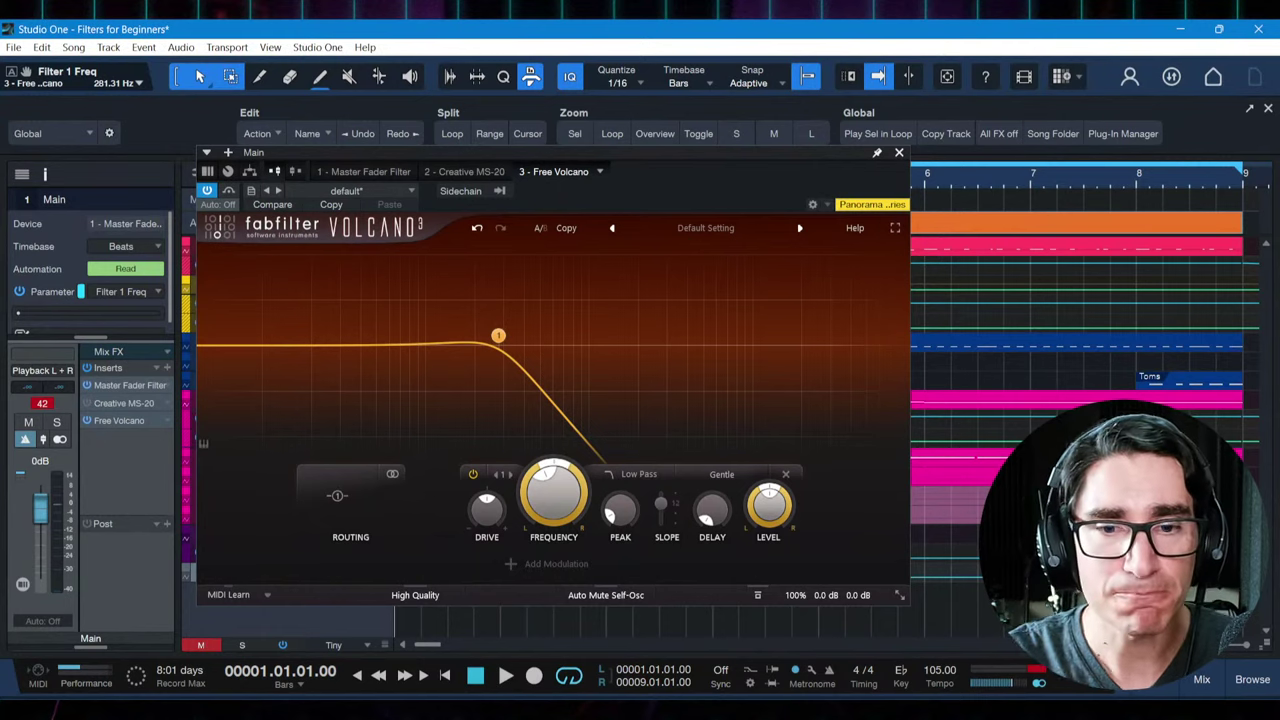
click(627, 475)
click(628, 344)
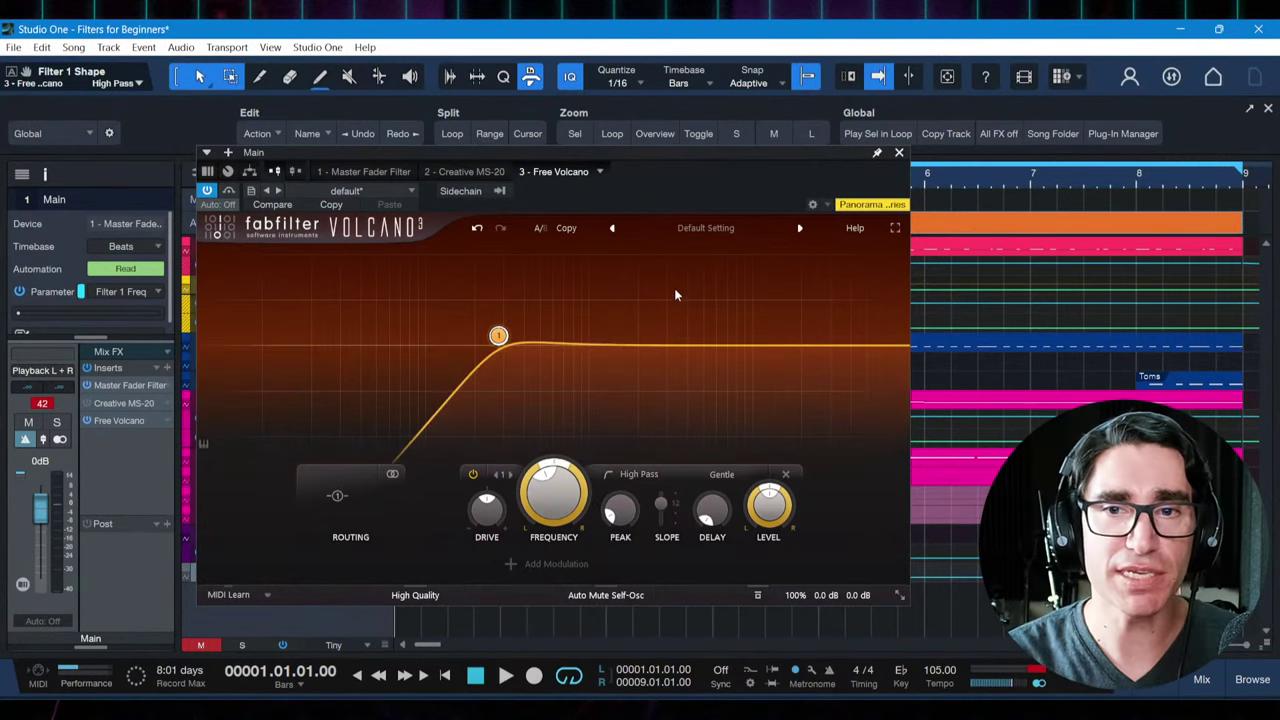
click(690, 232)
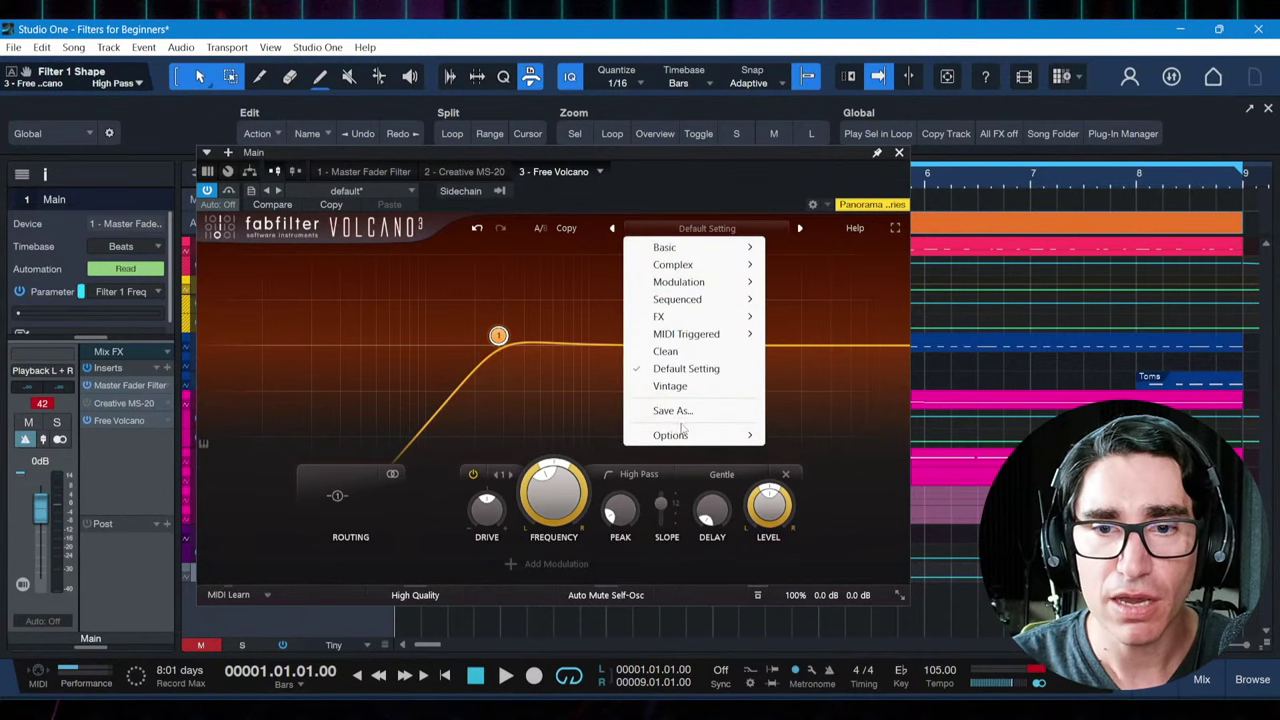
click(672, 369)
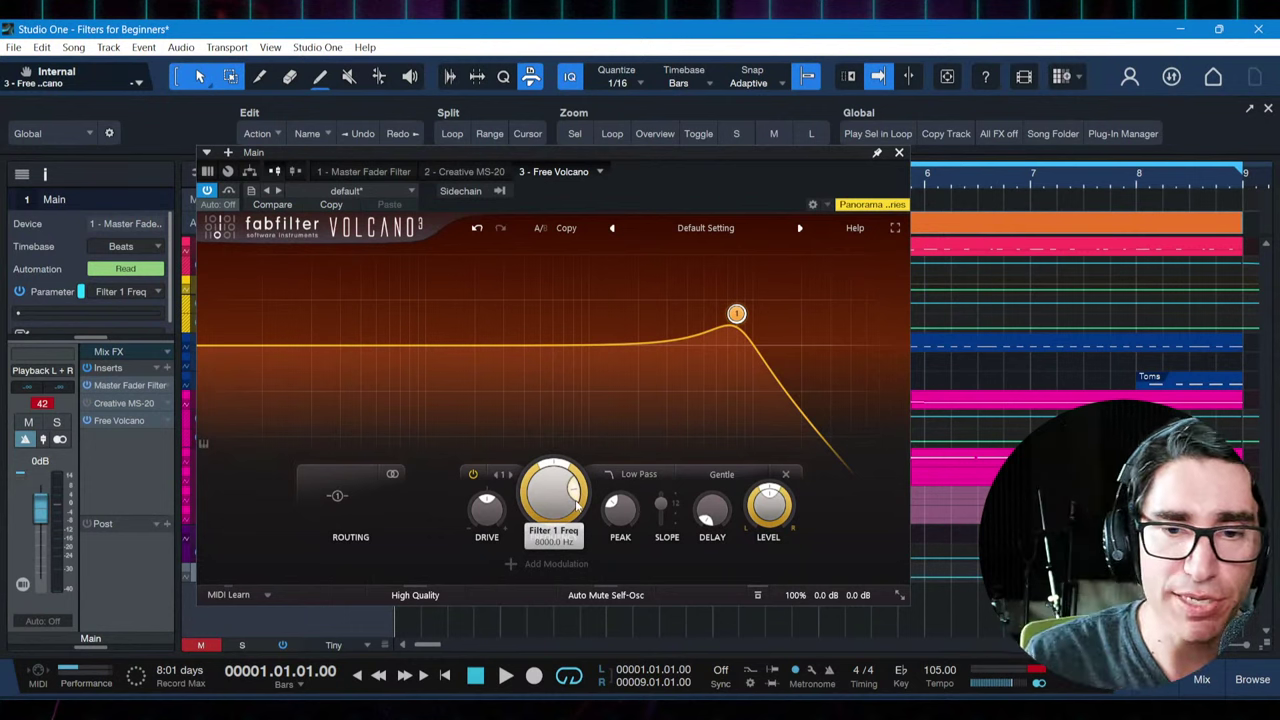
click(640, 474)
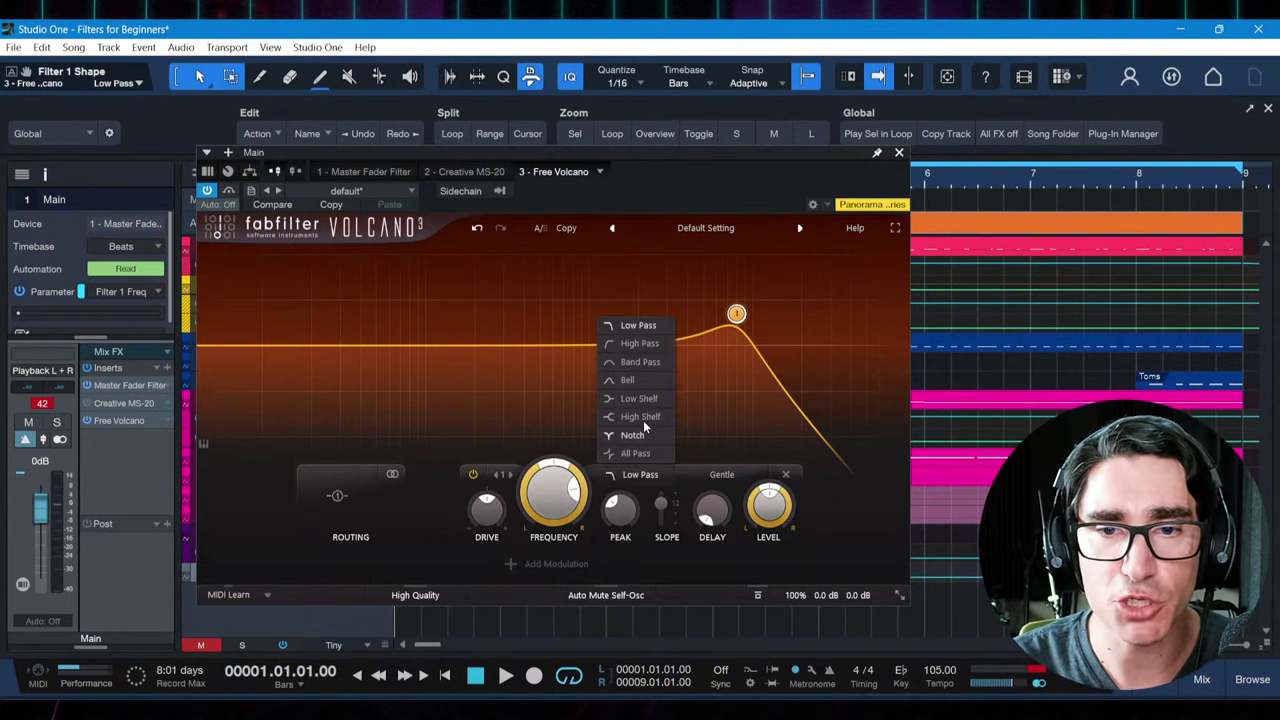
click(639, 344)
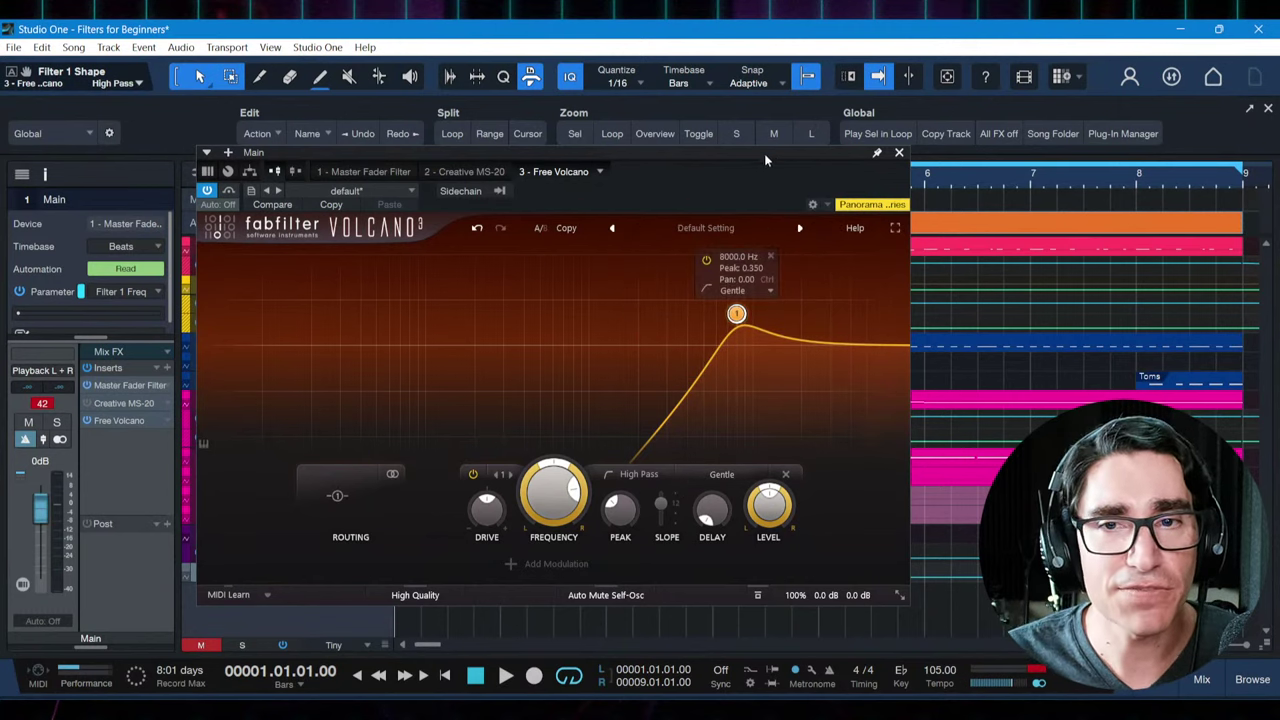
drag(744, 153, 729, 153)
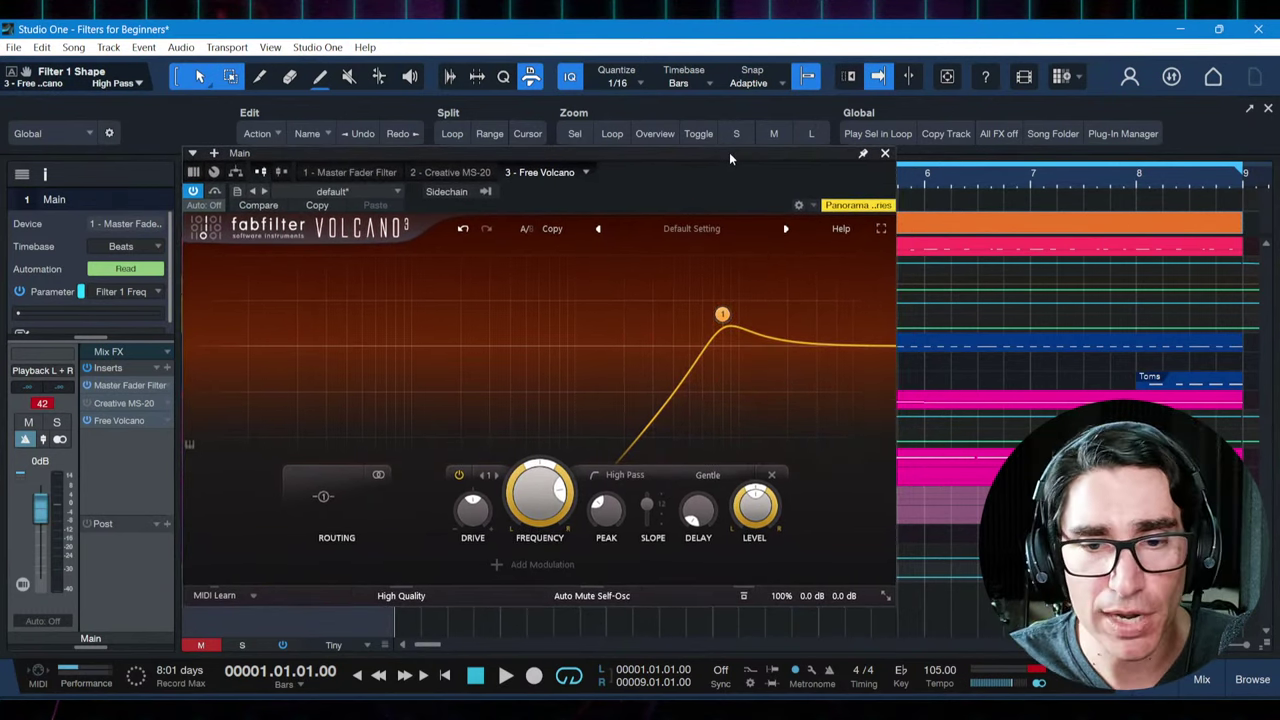
Lower the high-pass cutoff to about 280 Hz and vary the peak, raising it to about 0.63 before reducing it
scroll(546, 558, down, 10)
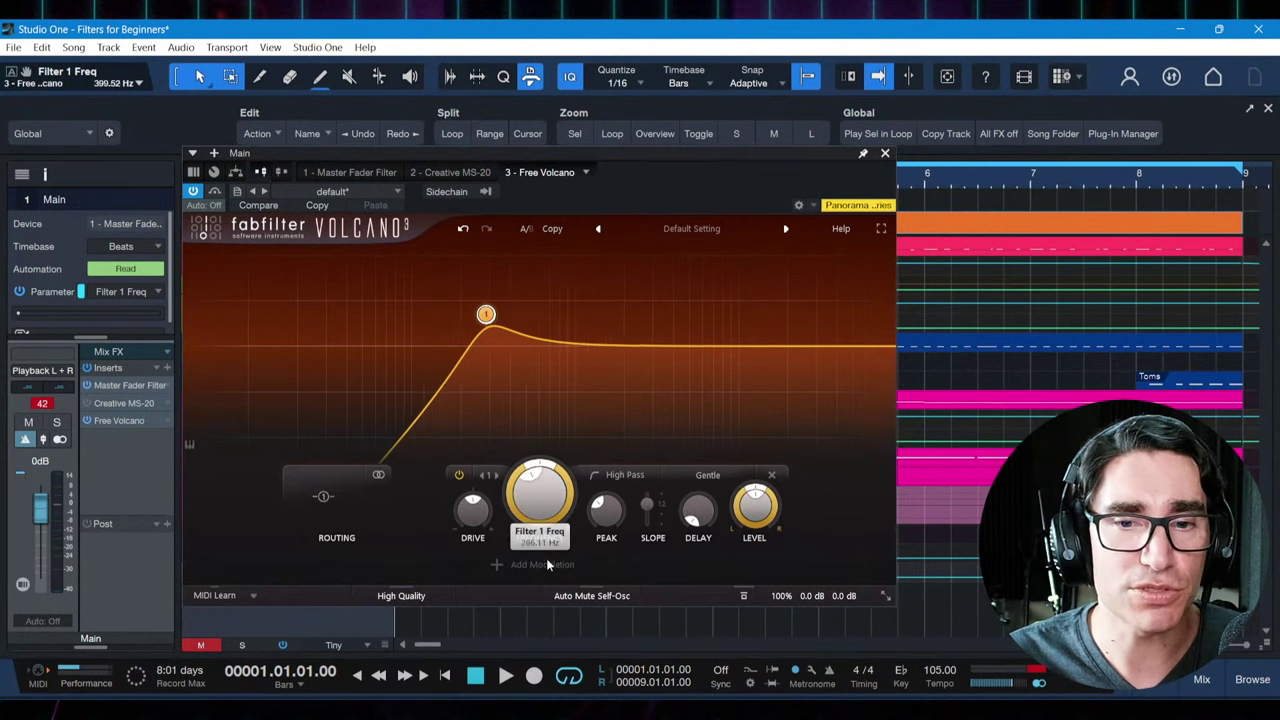
scroll(604, 483, up, 5)
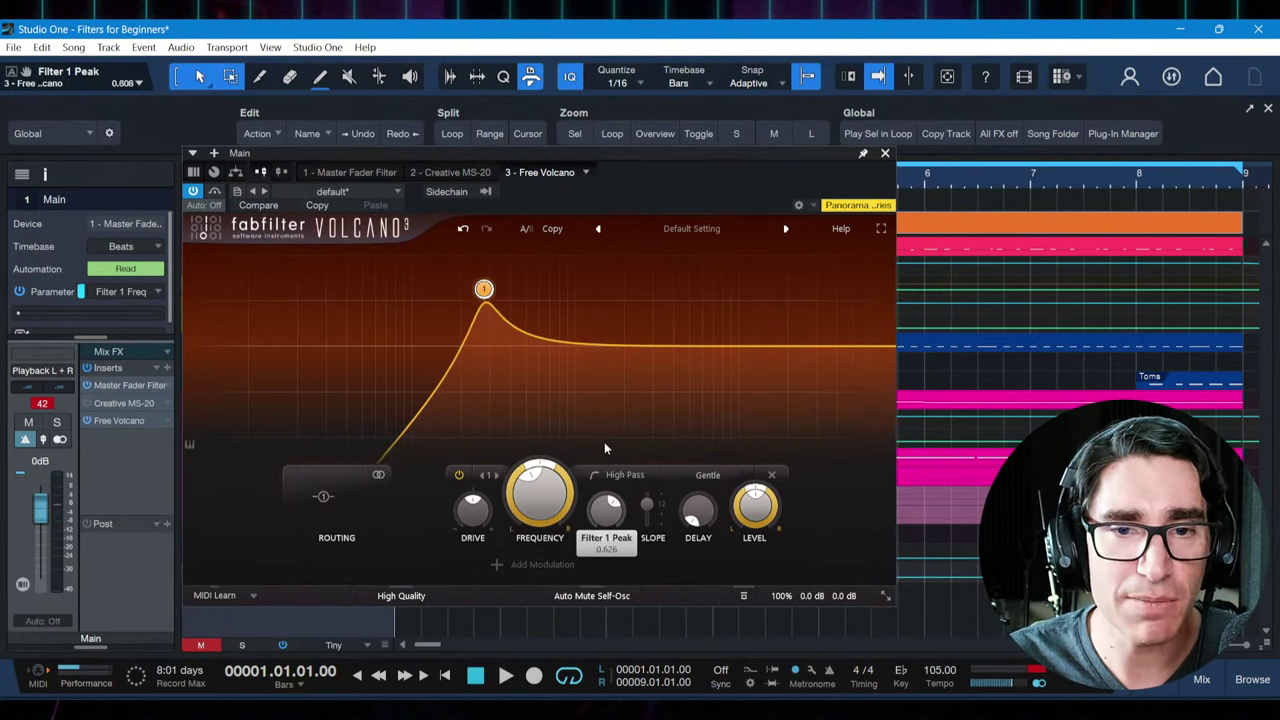
scroll(607, 510, down, 3)
scroll(609, 524, up, 3)
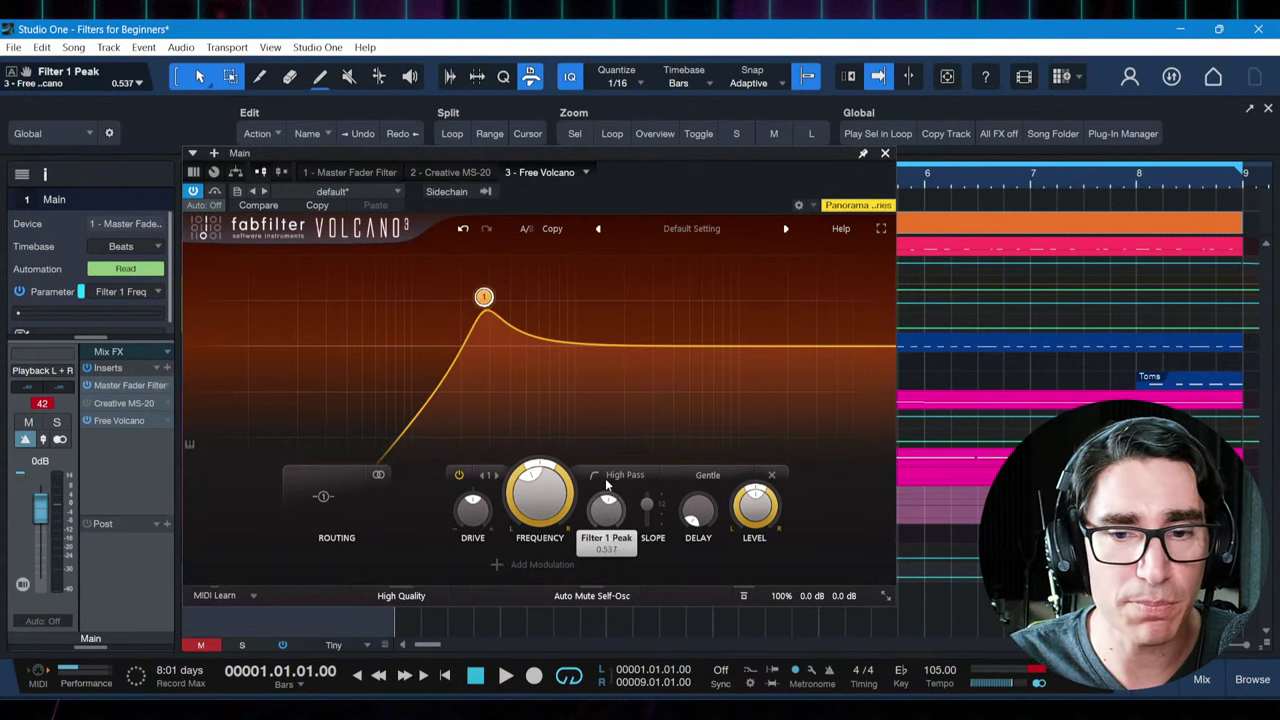
scroll(648, 517, up, 1)
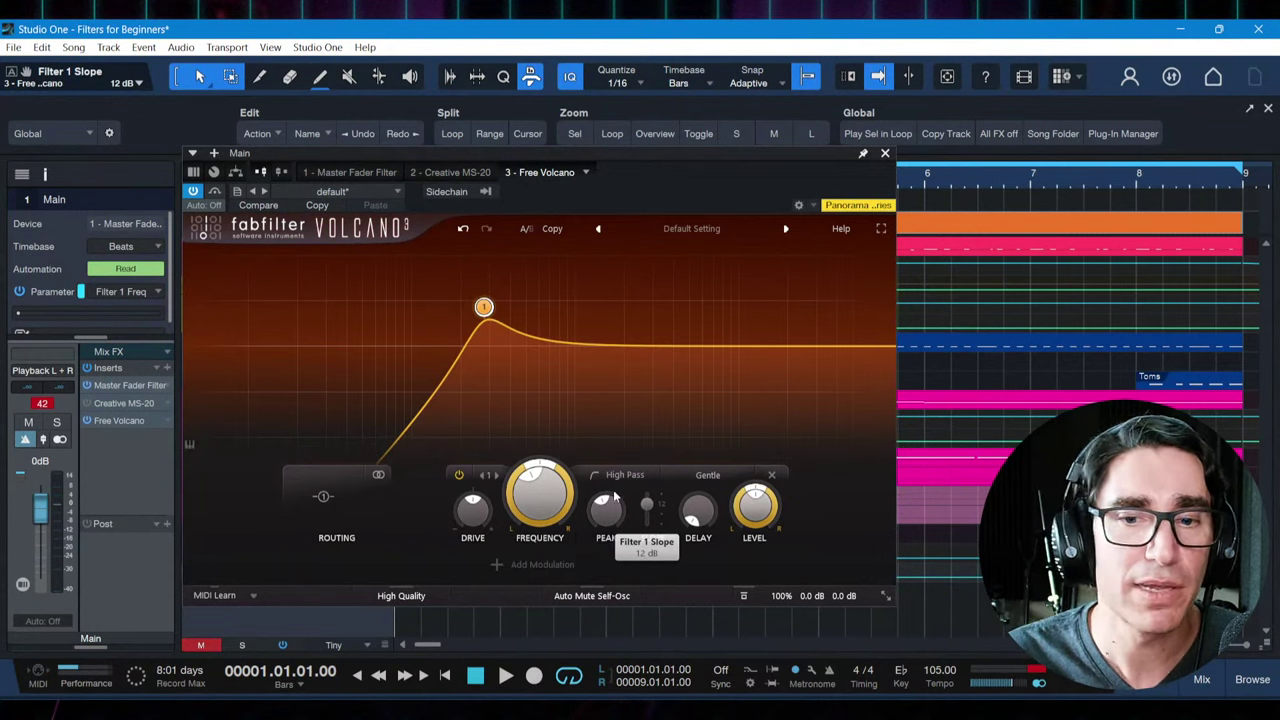
Lower the high-pass cutoff to about 4.8 Hz and play the mix from the start
drag(540, 495, 552, 592)
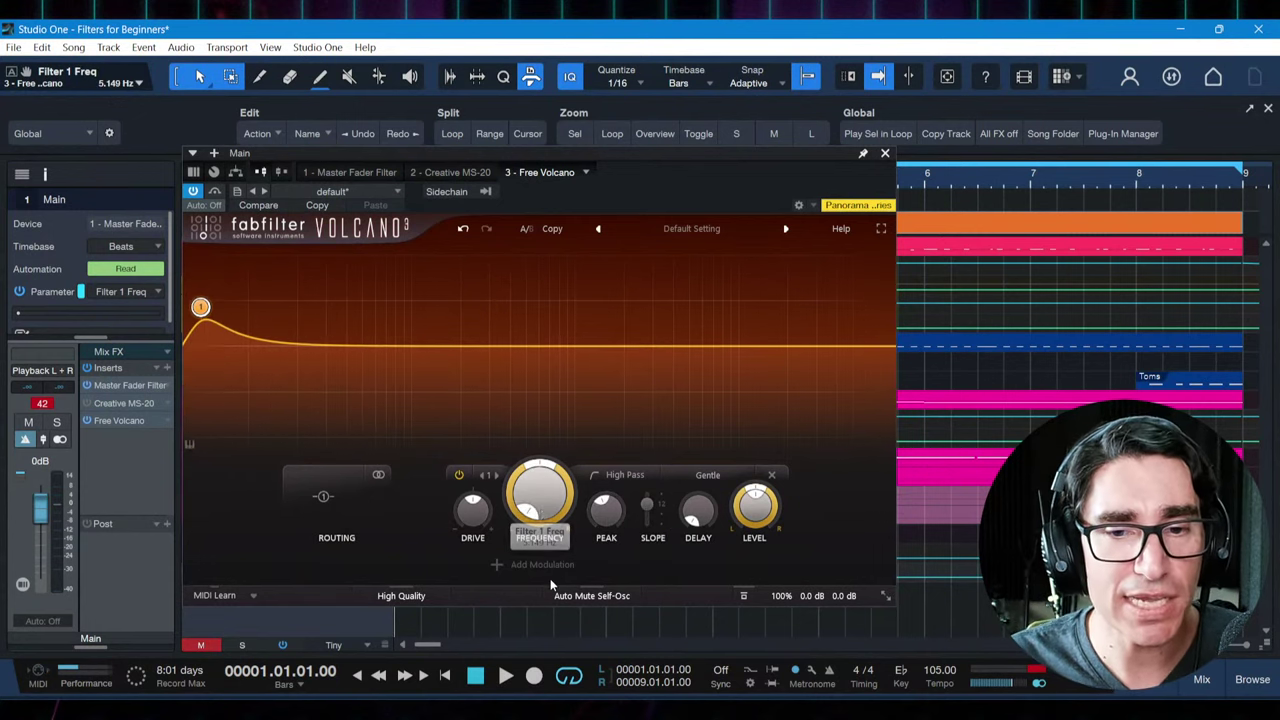
scroll(541, 510, down, 1)
key(space)
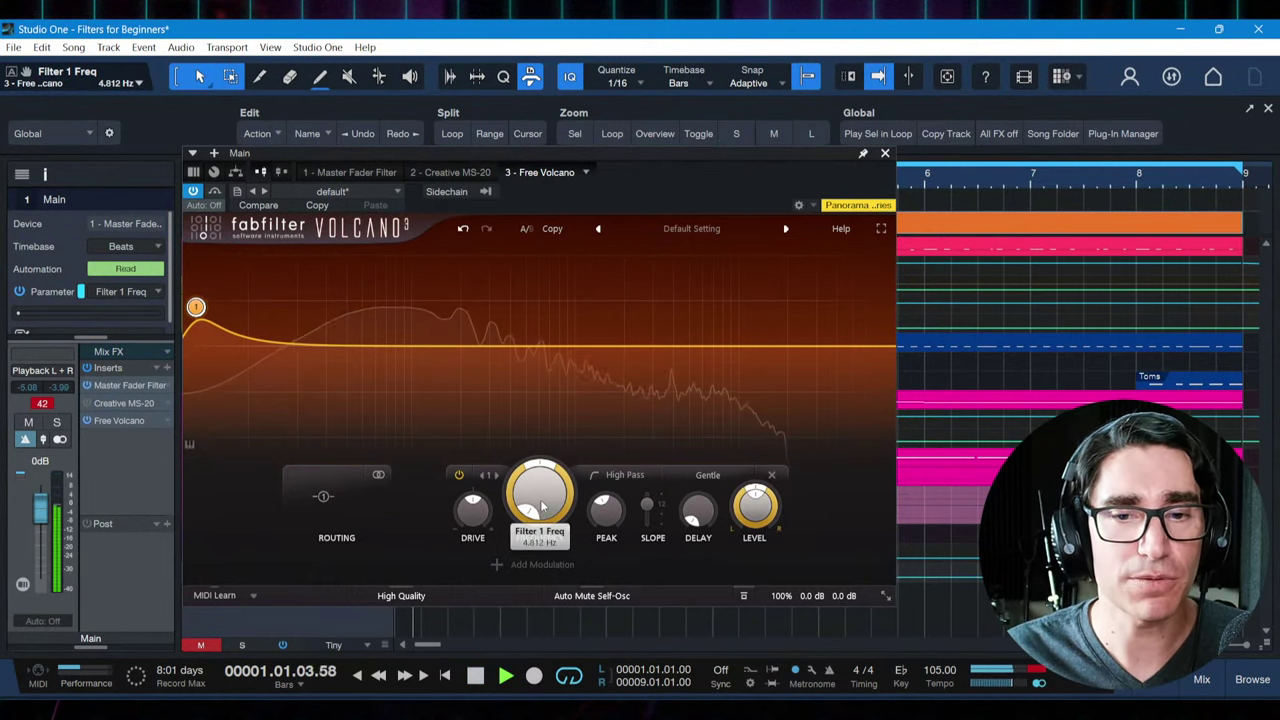
key(space)
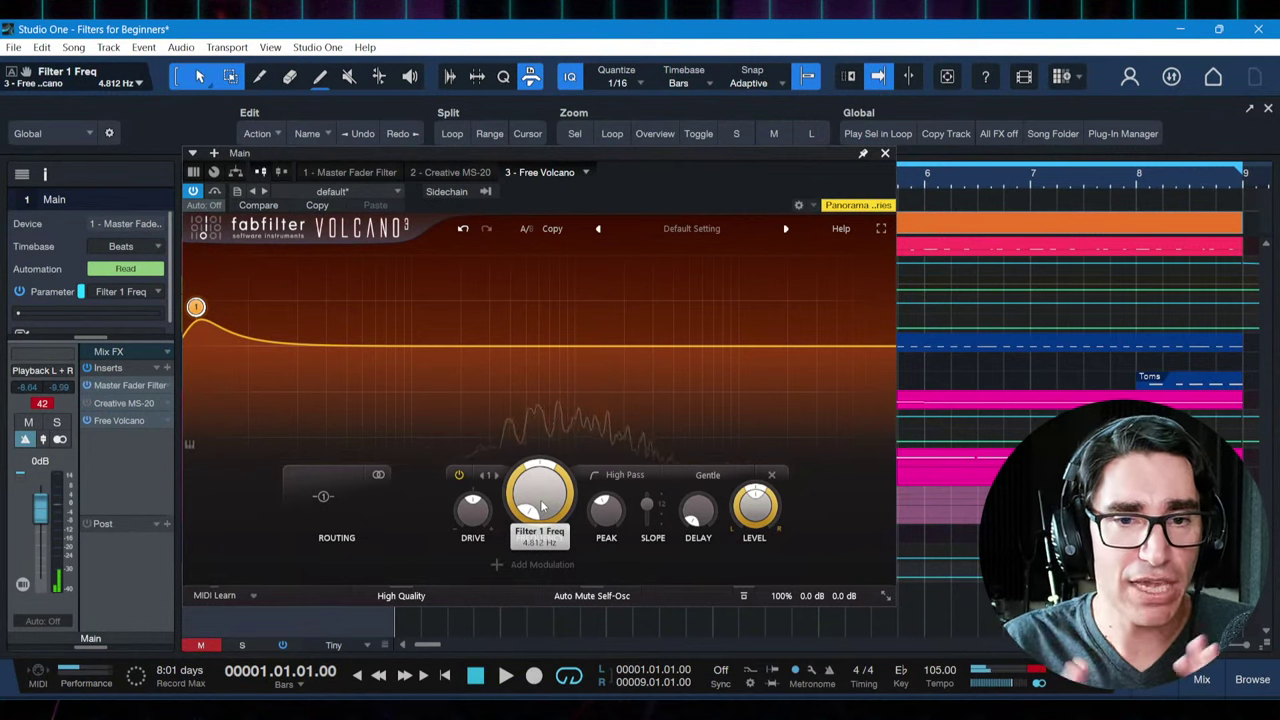
key(space)
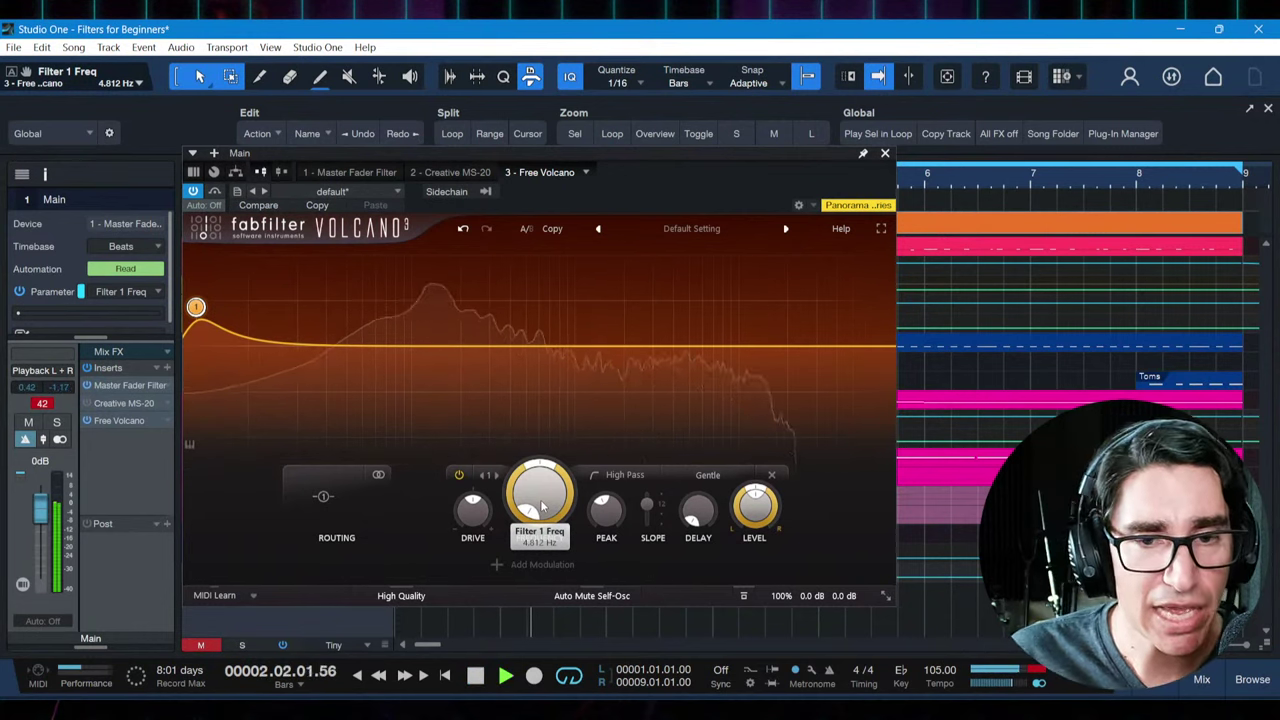
Sweep the high-pass cutoff up to about 13.7 kHz during playback and stop the mix
drag(540, 505, 569, 389)
mouse_move(546, 505)
mouse_down()
mouse_move(560, 455)
mouse_move(541, 483)
mouse_up()
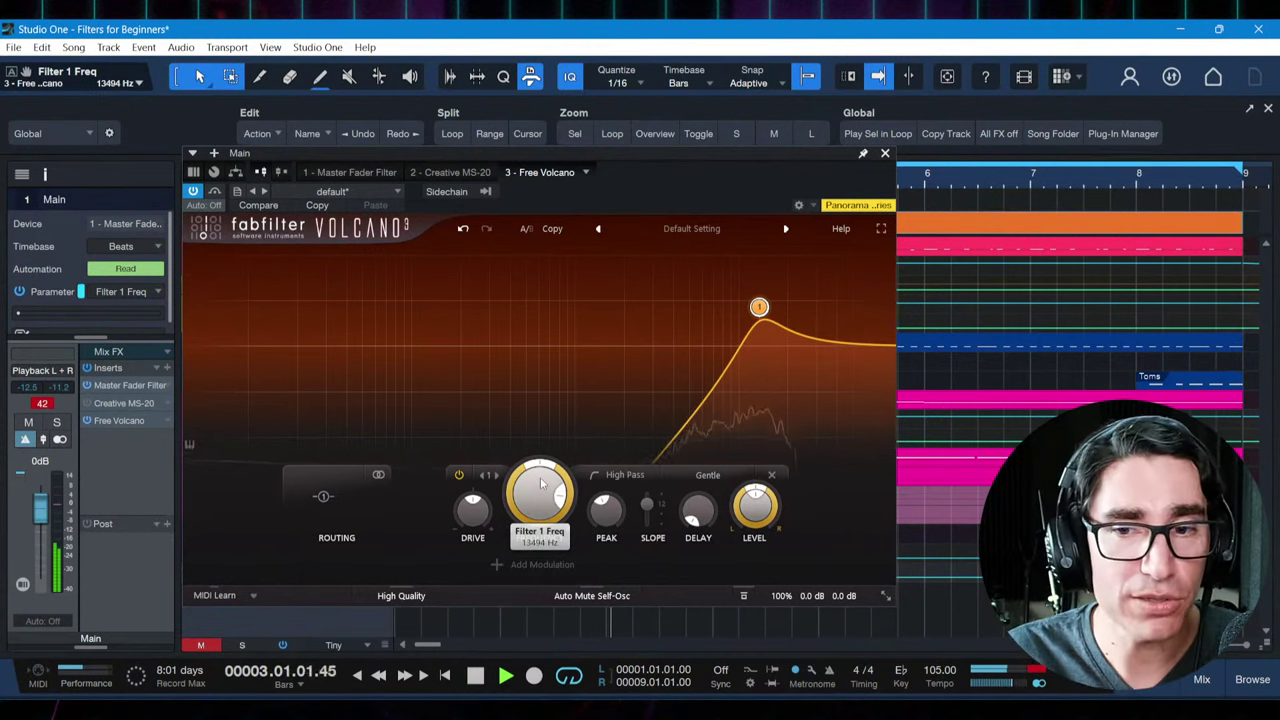
drag(541, 483, 536, 485)
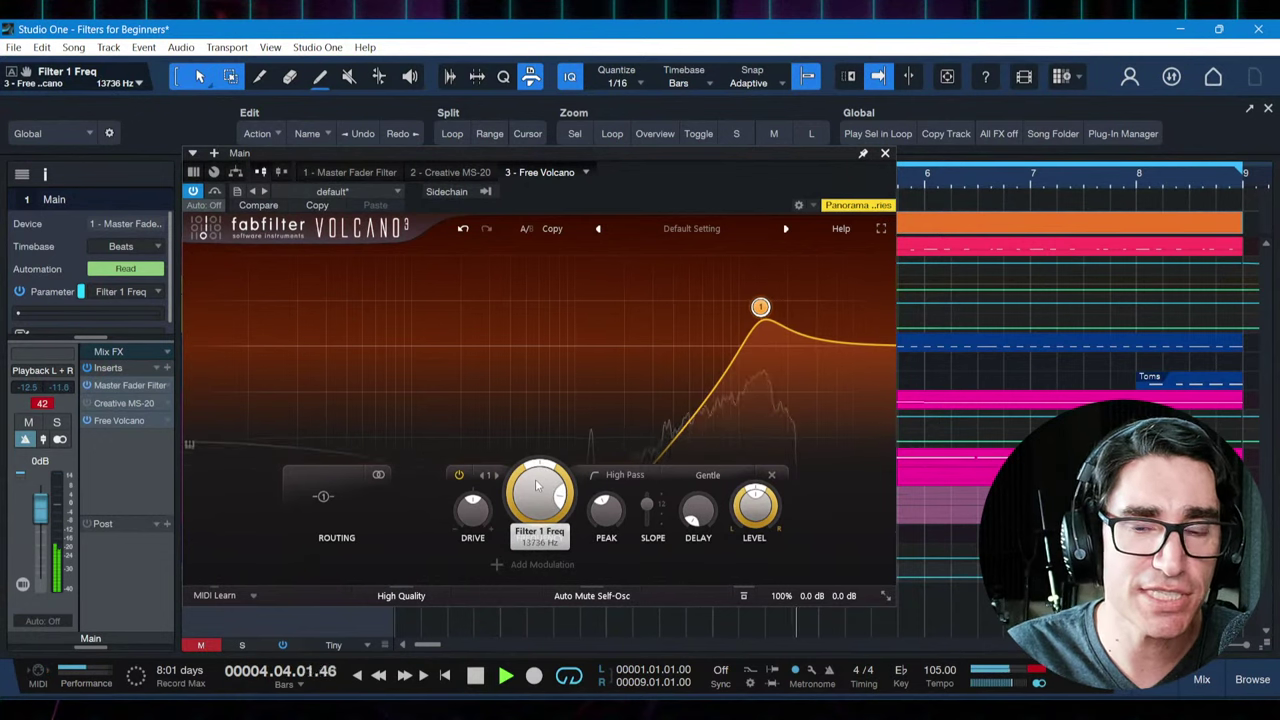
key(space)
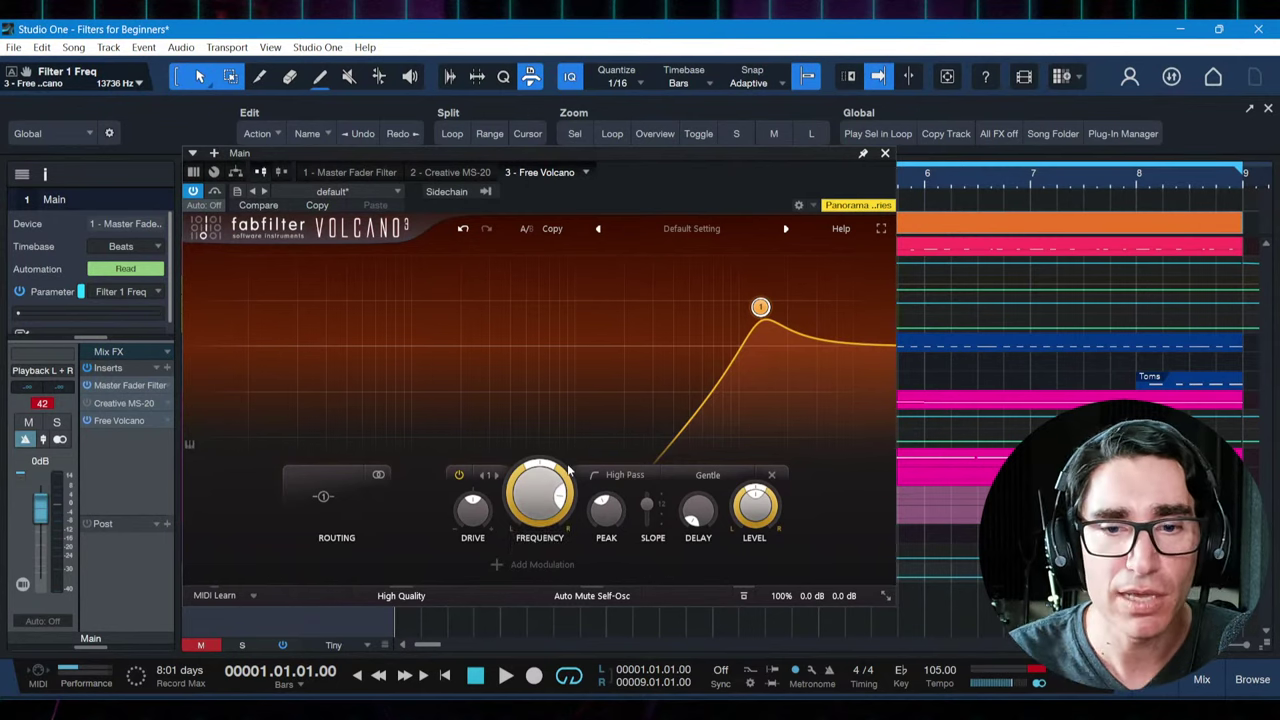
Set the high-pass slope to 24 dB and lower the cutoff to about 2.5 kHz
scroll(538, 490, down, 5)
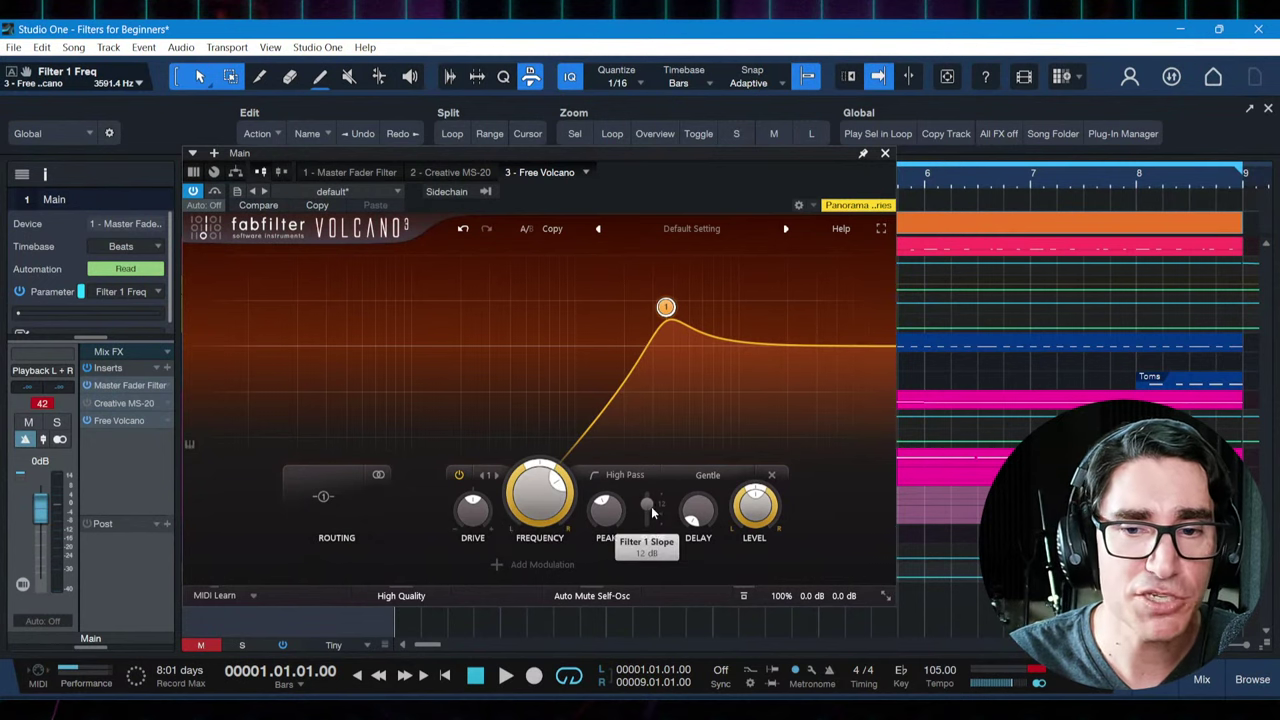
scroll(648, 513, up, 1)
scroll(648, 513, down, 1)
scroll(648, 513, up, 1)
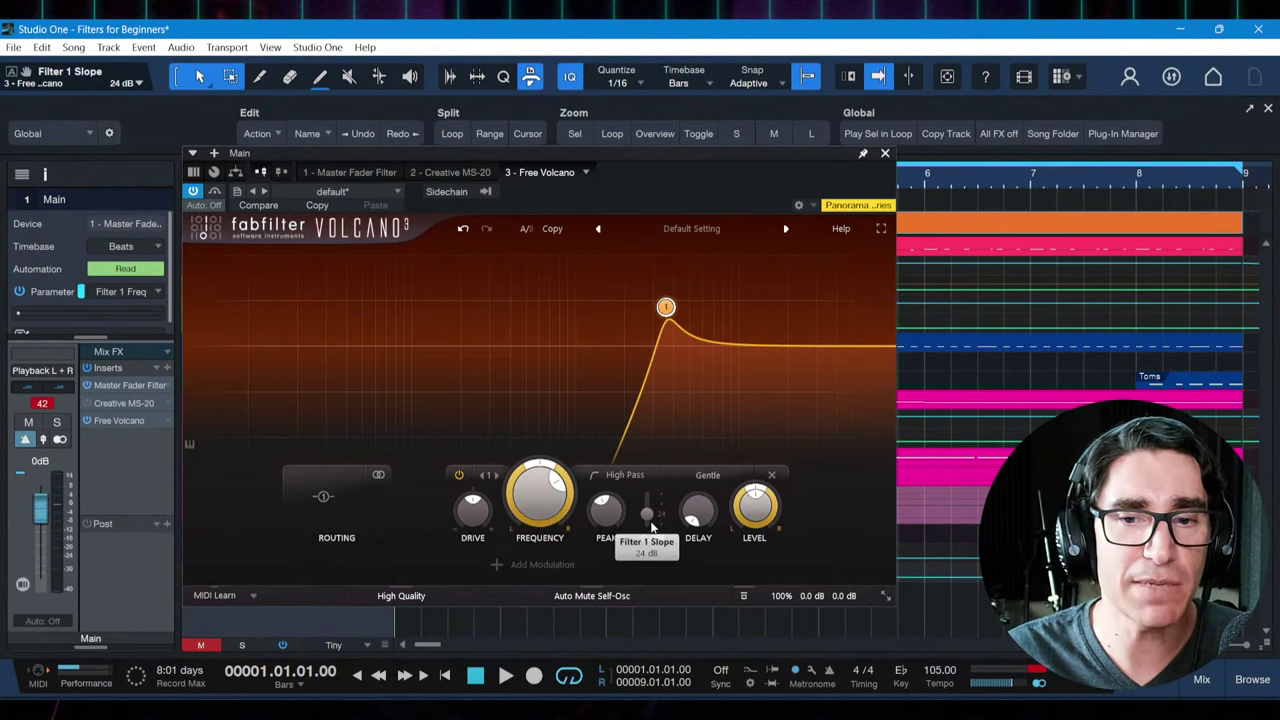
scroll(538, 490, down, 3)
scroll(538, 490, up, 2)
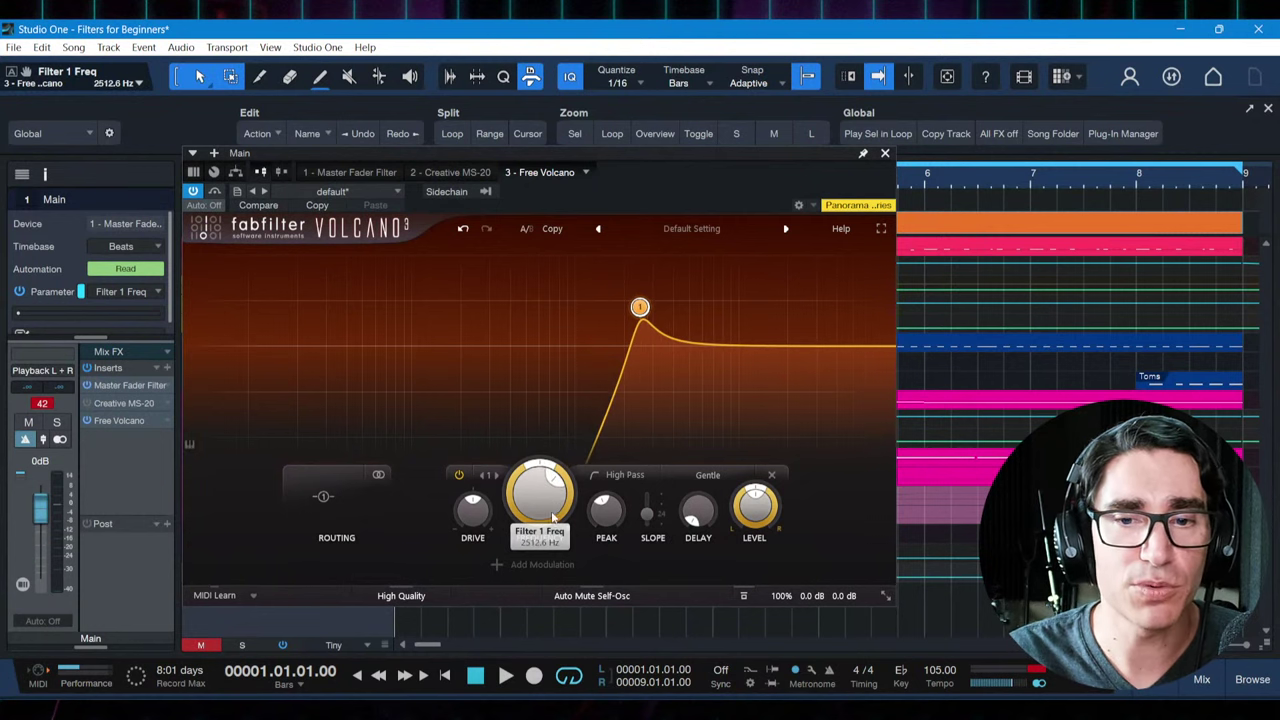
Play the mix while sweeping the high-pass cutoff up to about 5.4 kHz and back down, adjusting the peak to about 0.53
scroll(607, 508, up, 2)
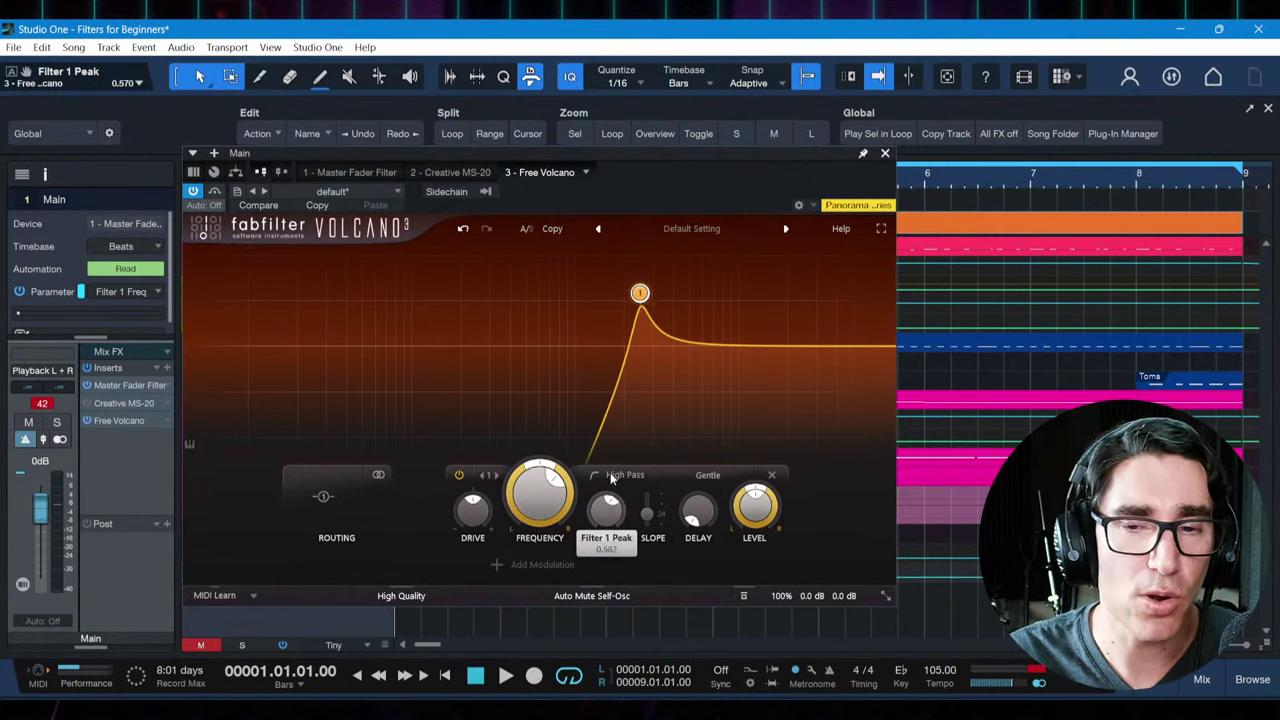
key(space)
scroll(540, 500, up, 3)
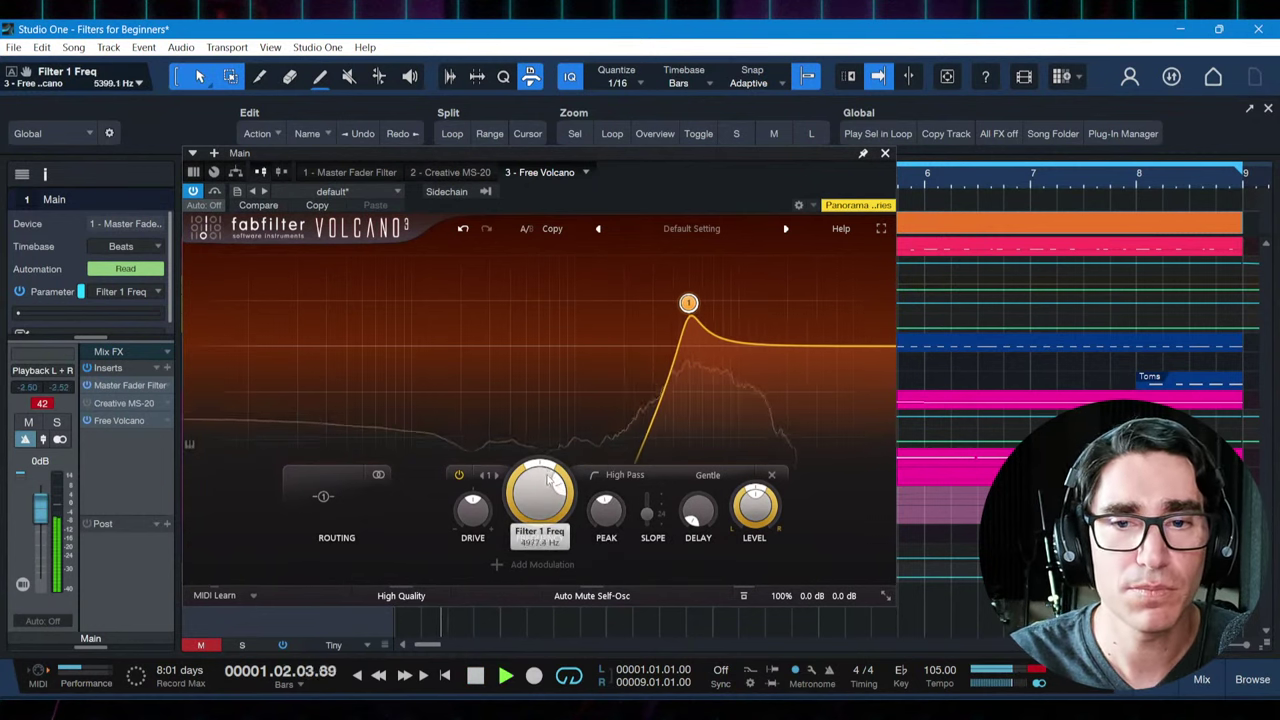
scroll(543, 505, down, 4)
scroll(543, 505, down, 4)
scroll(606, 510, up, 1)
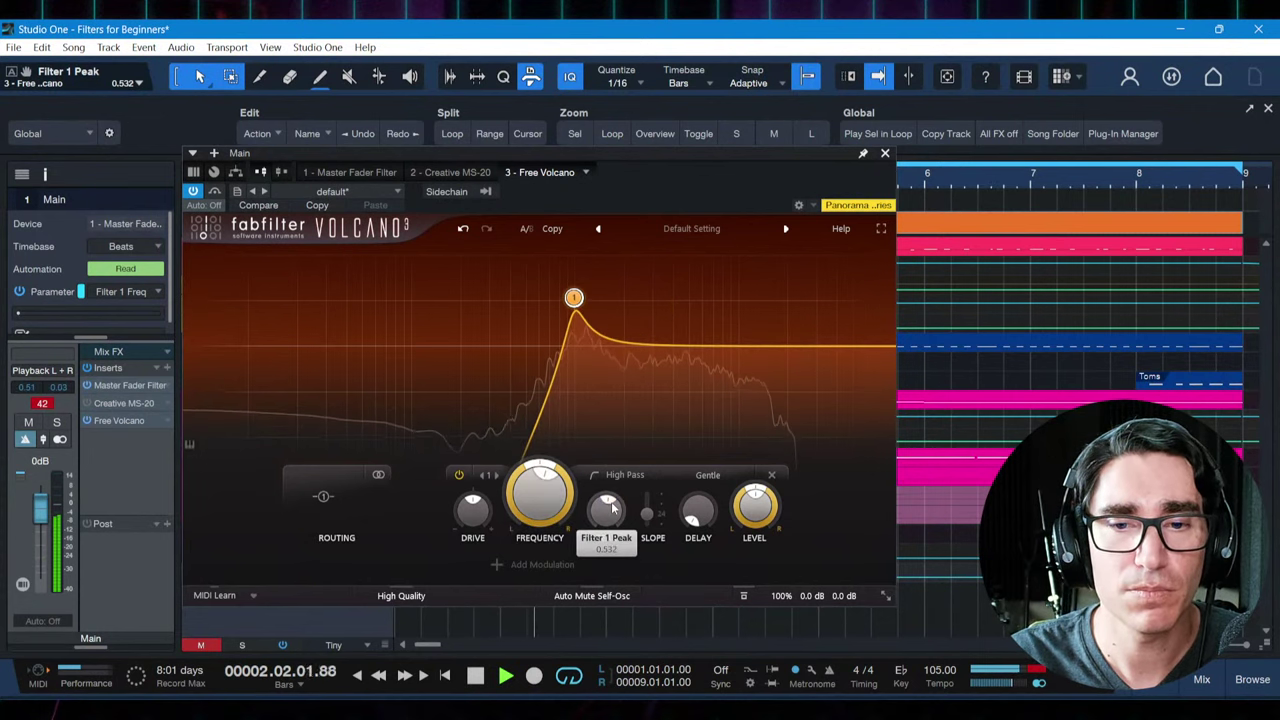
Sweep the 24 dB high-pass cutoff down to about 189 Hz and back up to about 5.4 kHz during playback
scroll(538, 490, down, 5)
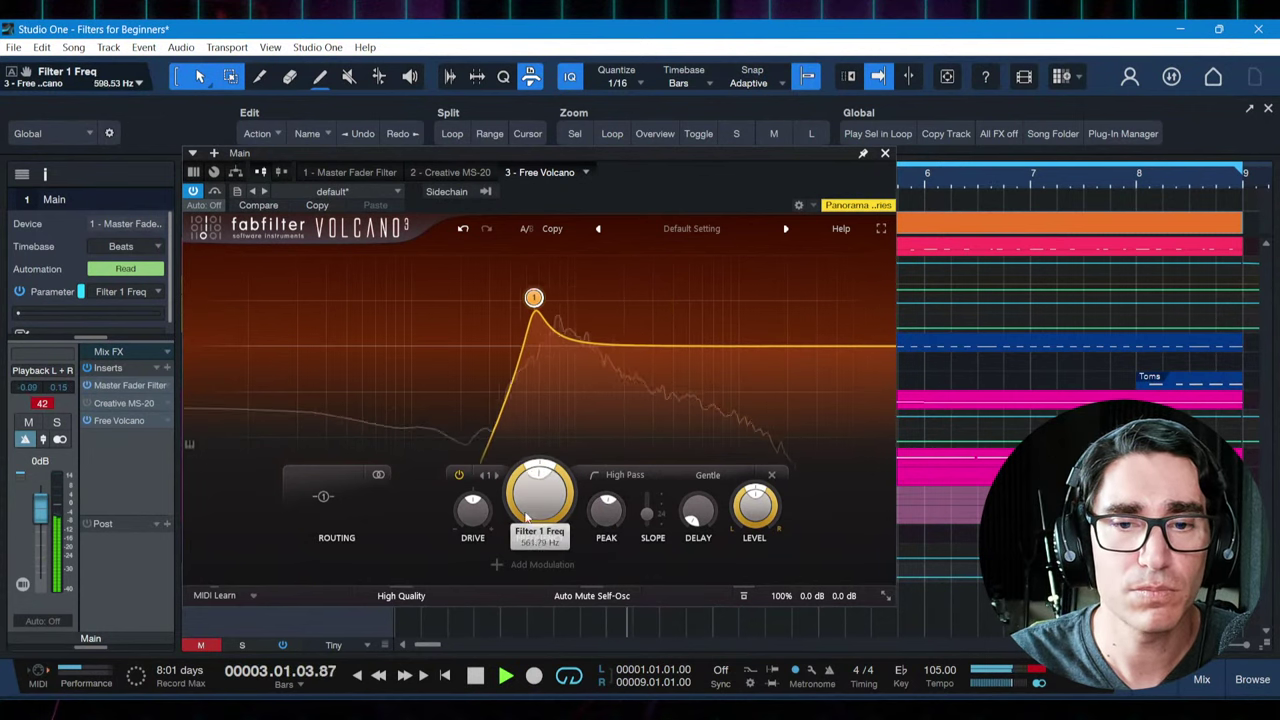
scroll(528, 538, down, 2)
scroll(533, 525, up, 4)
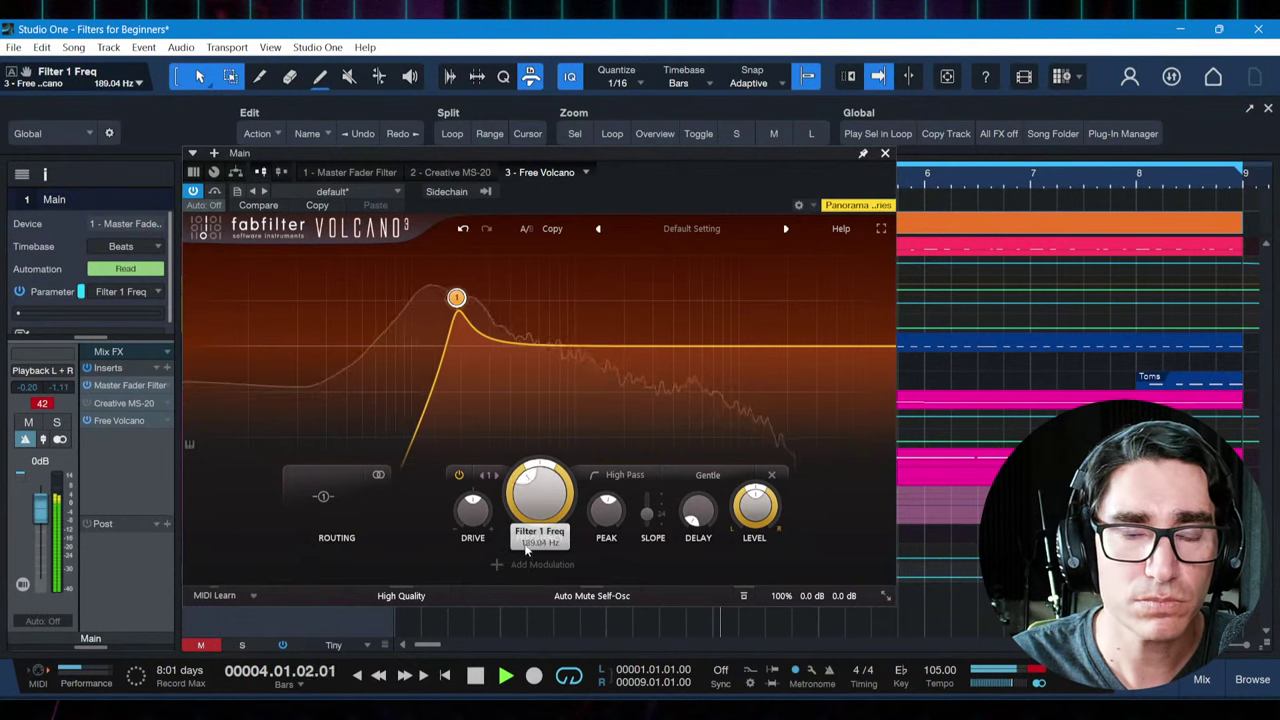
scroll(538, 505, up, 6)
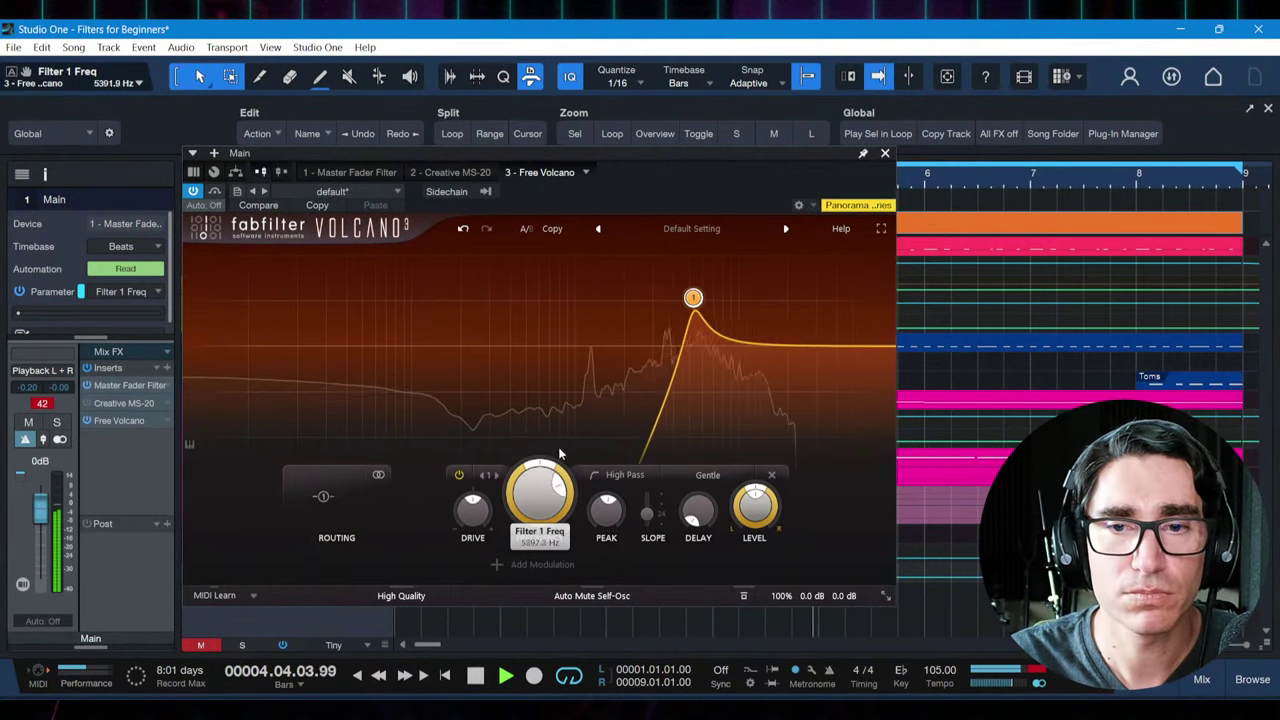
Sweep the high-pass cutoff down to about 256 Hz, stop playback, and lower the cutoff further to about 187 Hz
scroll(548, 512, down, 8)
key(space)
scroll(545, 510, down, 1)
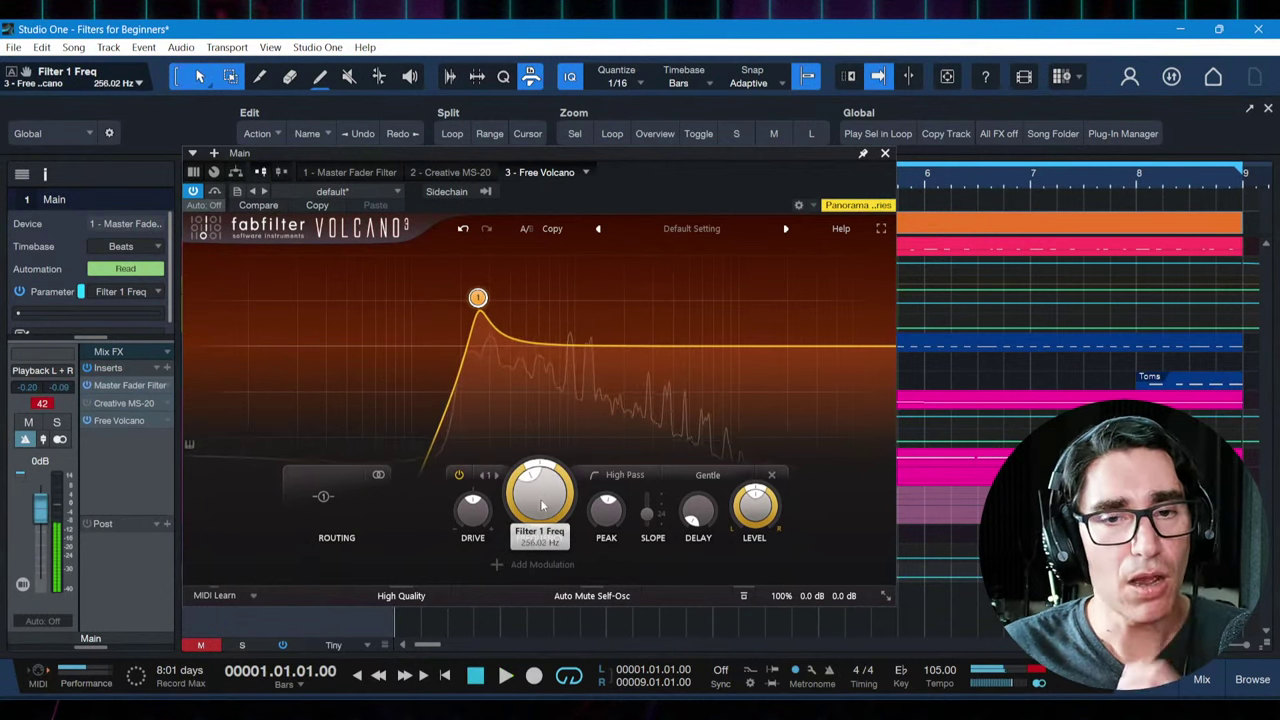
scroll(543, 508, down, 5)
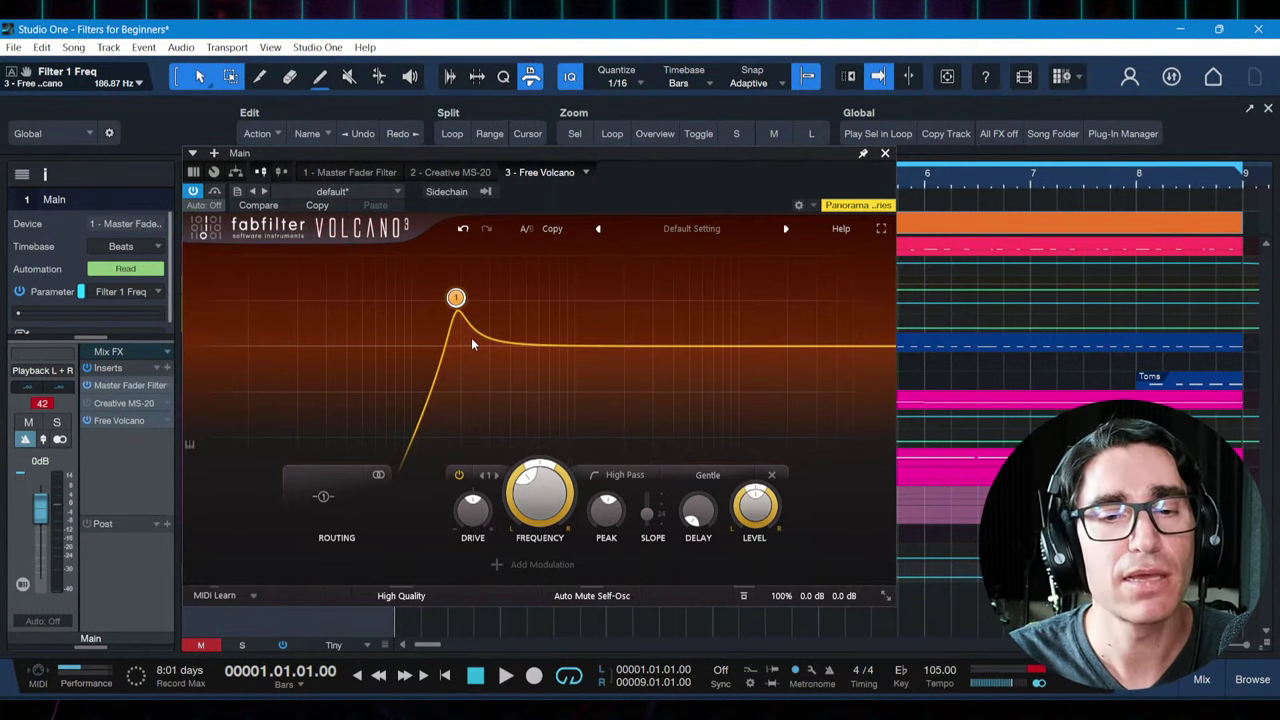
Raise the high-pass cutoff to about 441 Hz, play the mix briefly, and set the peak to about 0.554
drag(540, 500, 586, 488)
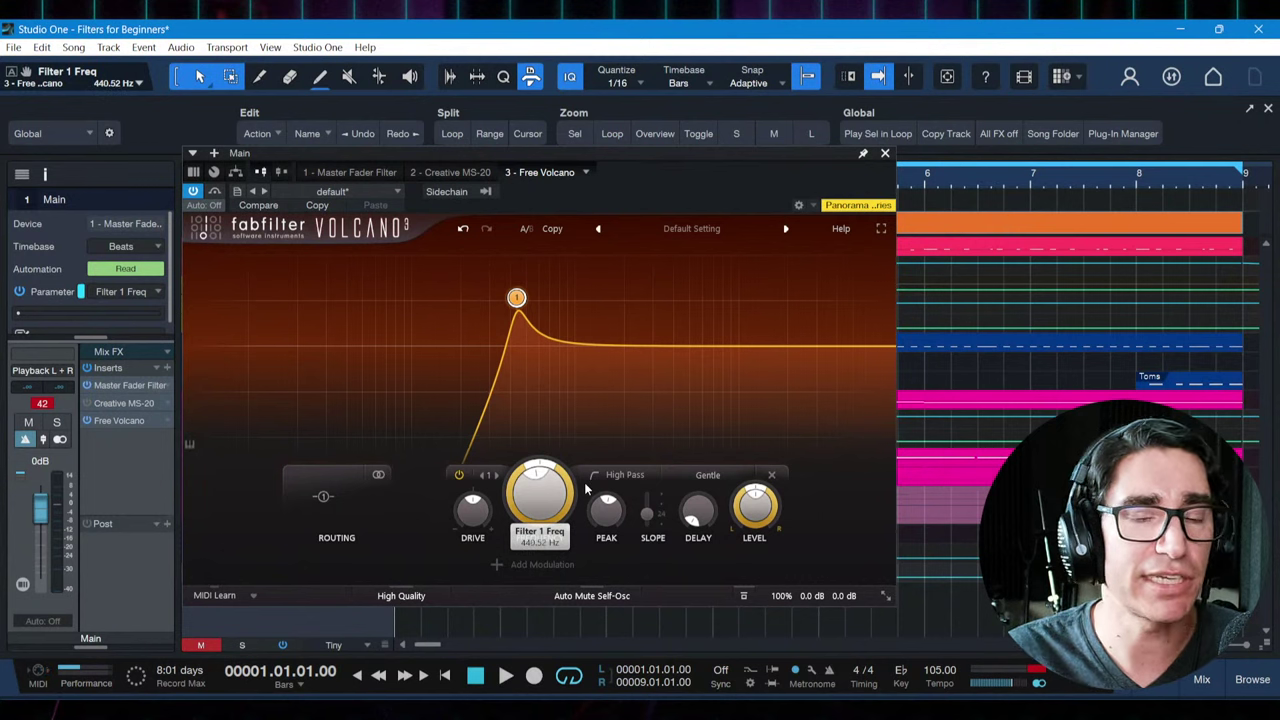
key(space)
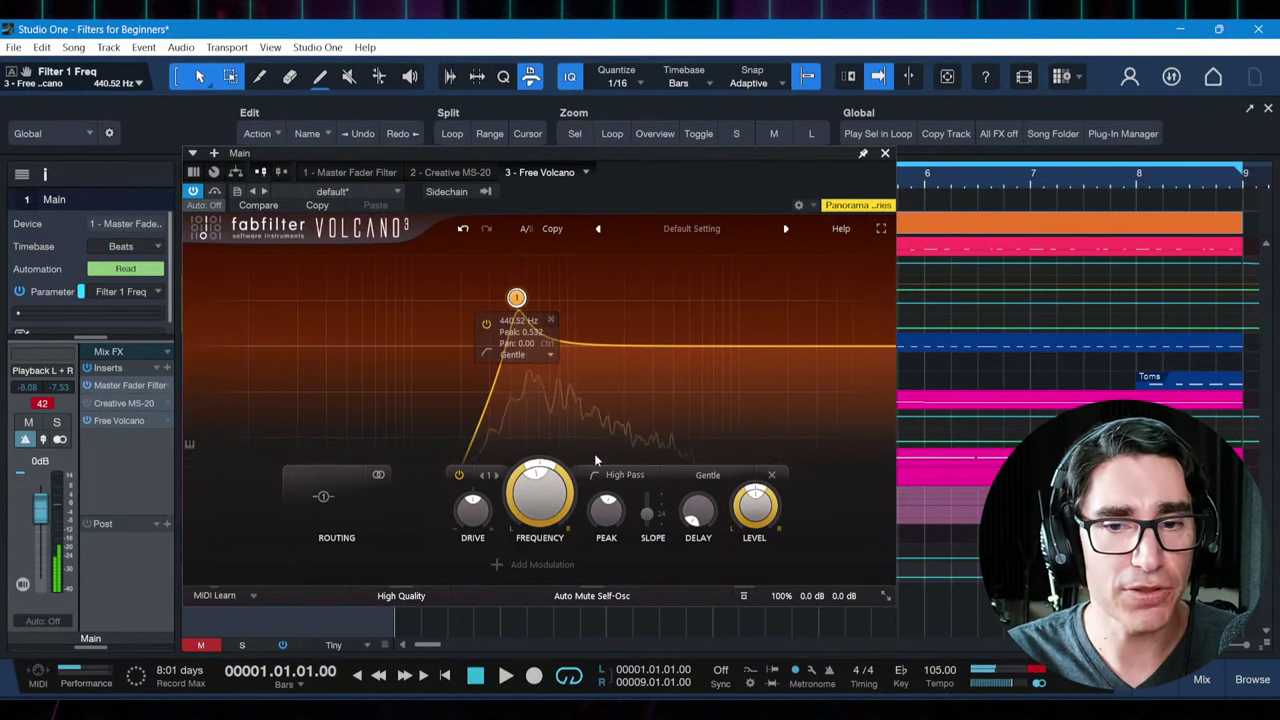
drag(606, 510, 606, 486)
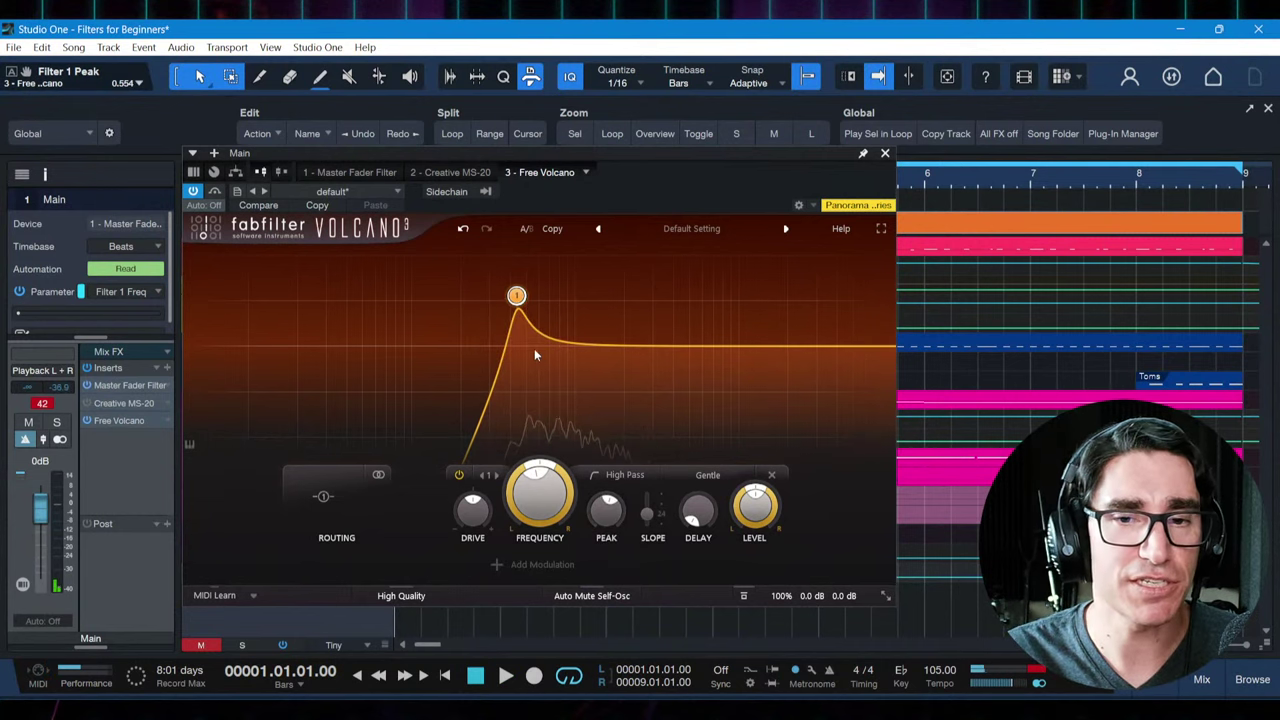
mouse_move(521, 336)
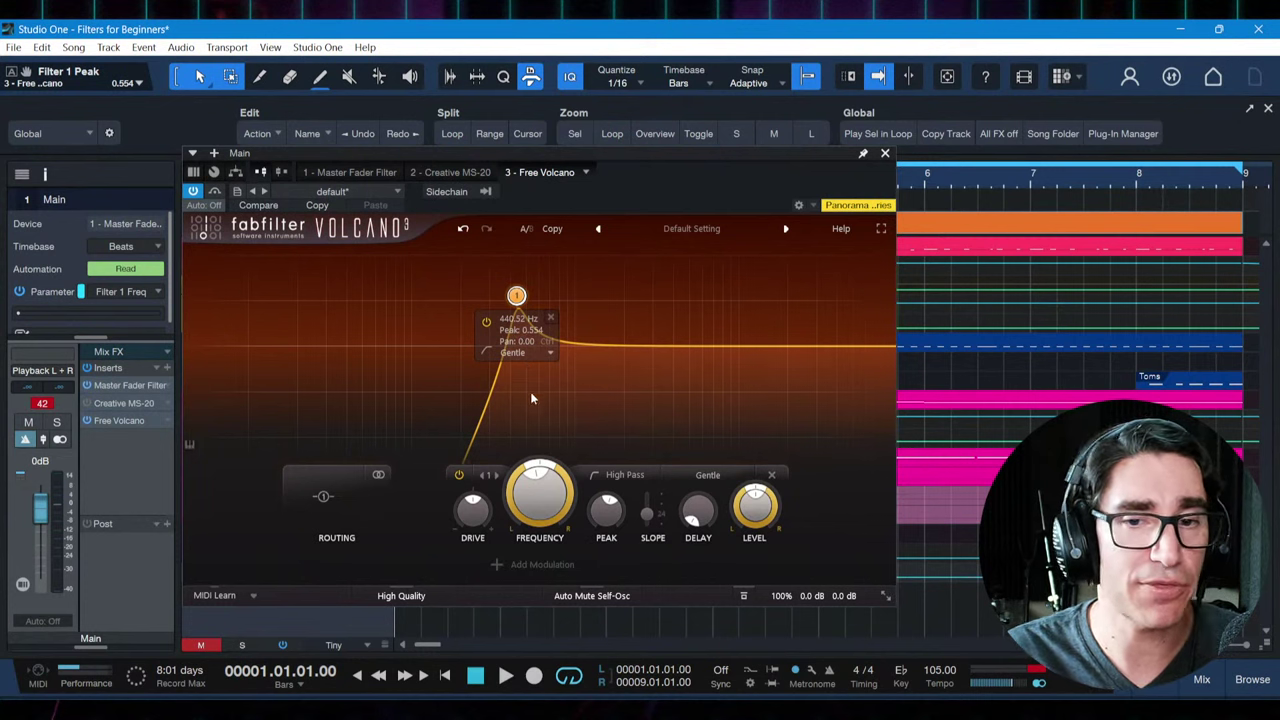
mouse_move(540, 490)
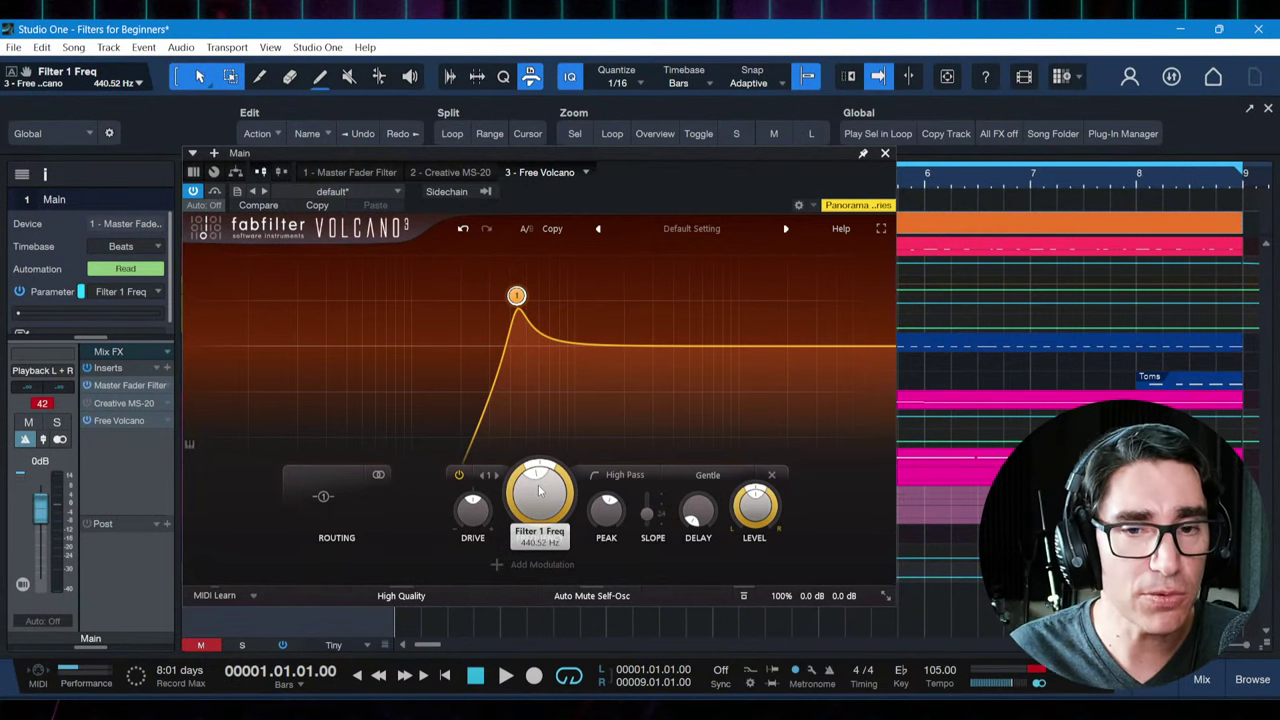
Lower the high-pass cutoff to about 55 Hz and play the mix to hear the boosted low end before stopping
drag(540, 490, 533, 543)
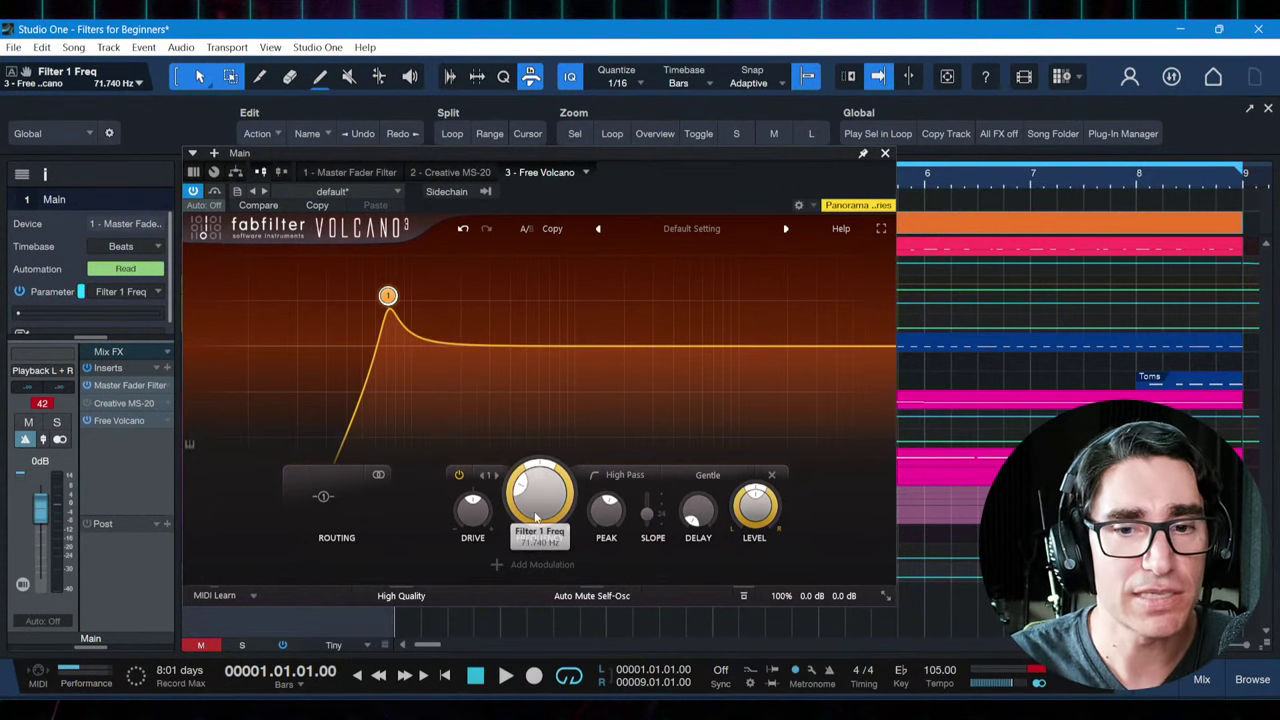
mouse_move(534, 498)
mouse_down()
mouse_move(538, 465)
mouse_move(535, 521)
mouse_up()
key(space)
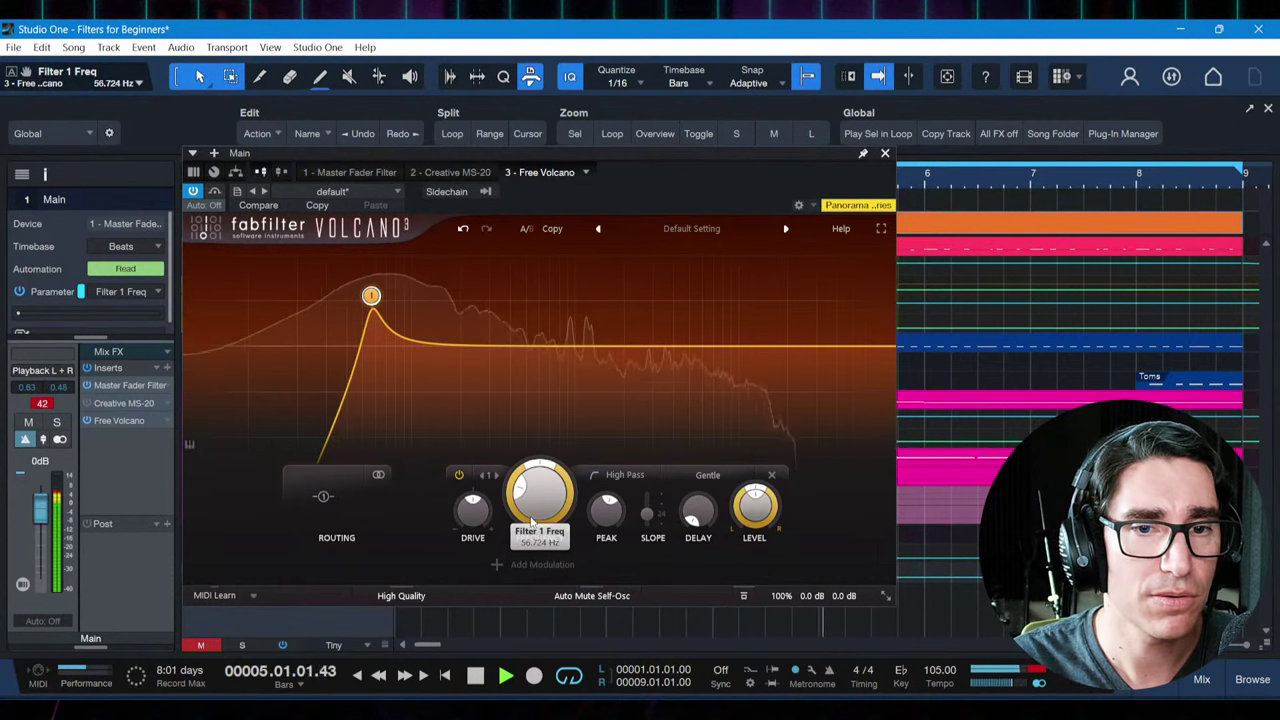
key(space)
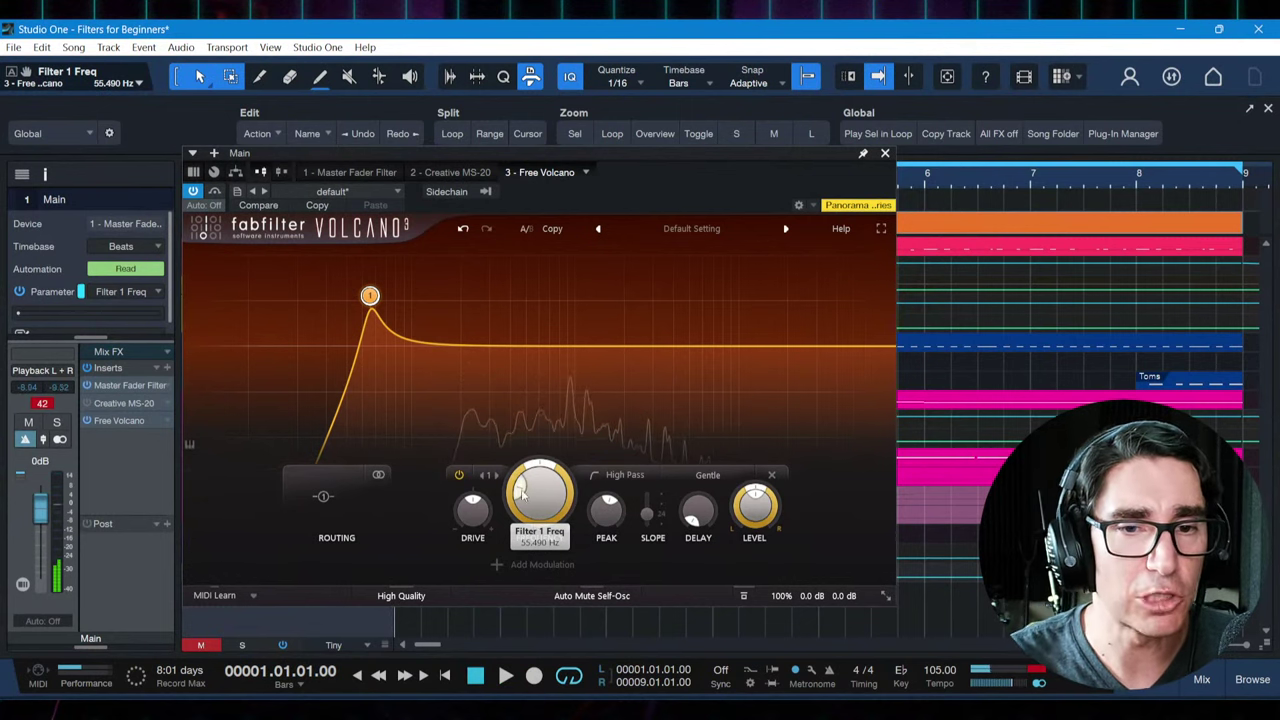
Raise the high-pass cutoff to about 77 Hz and on to about 323 Hz with playback stopped
mouse_move(405, 348)
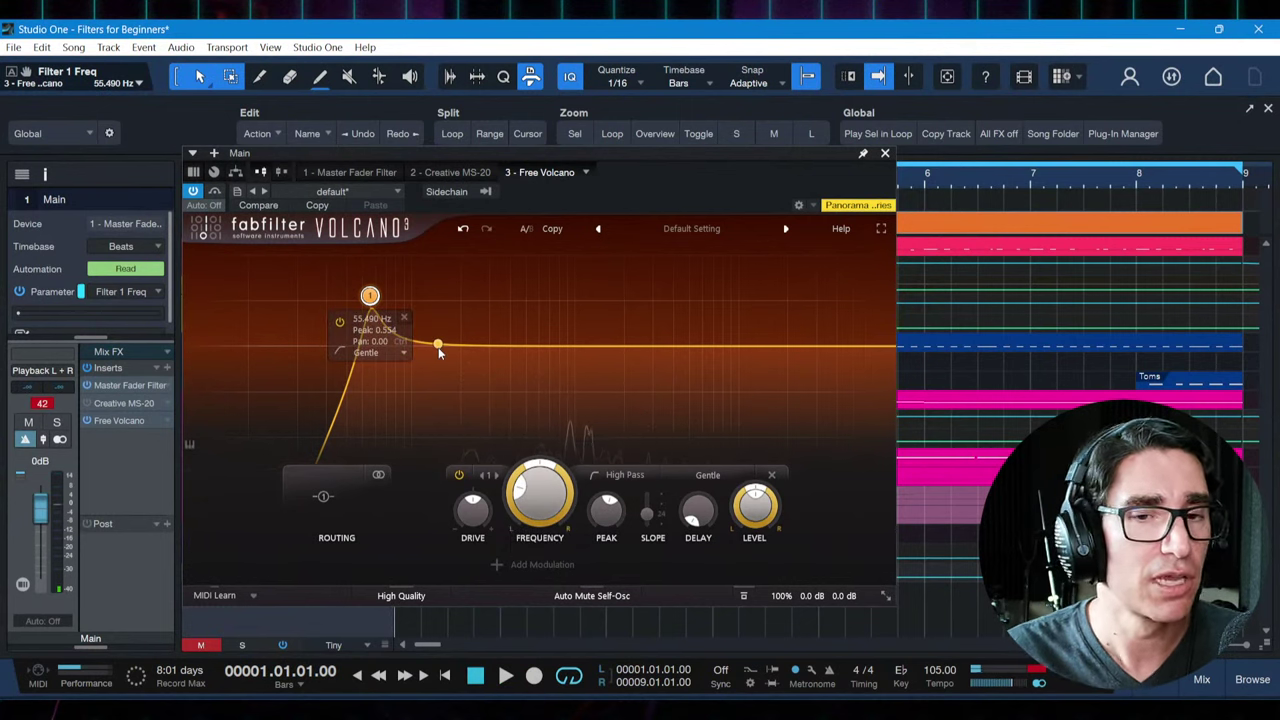
drag(525, 480, 524, 439)
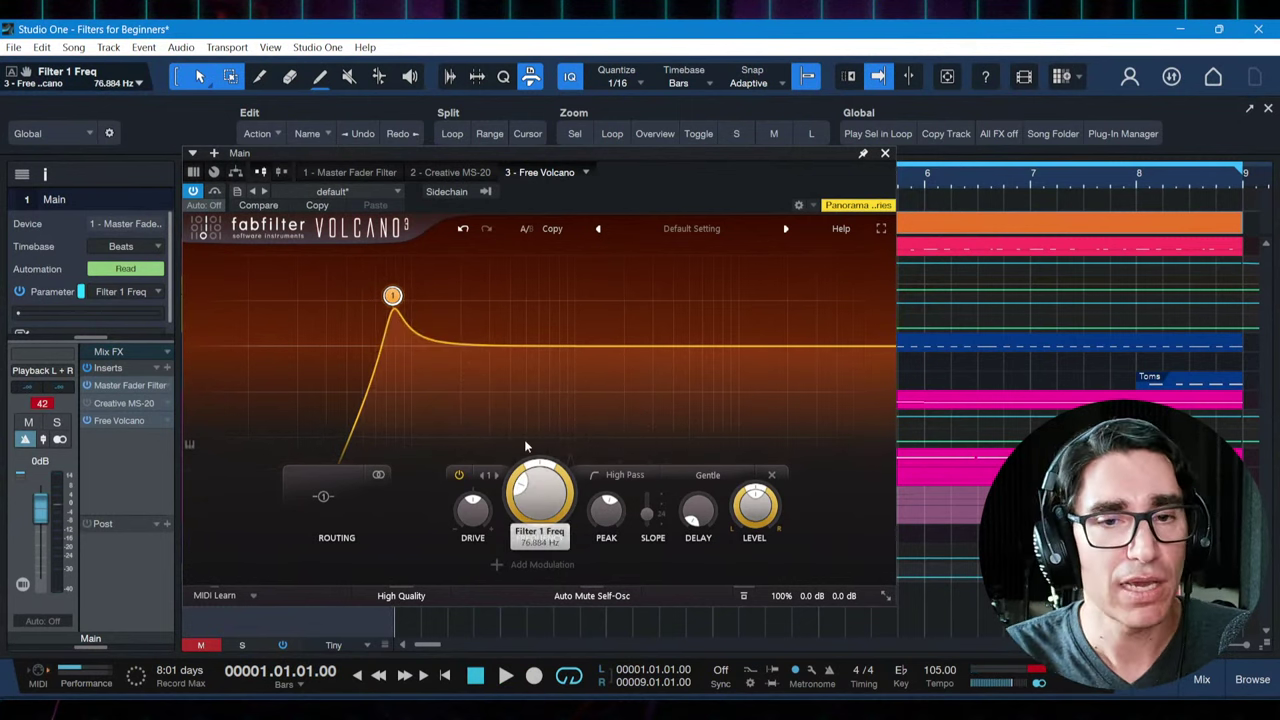
mouse_move(421, 325)
drag(546, 488, 571, 505)
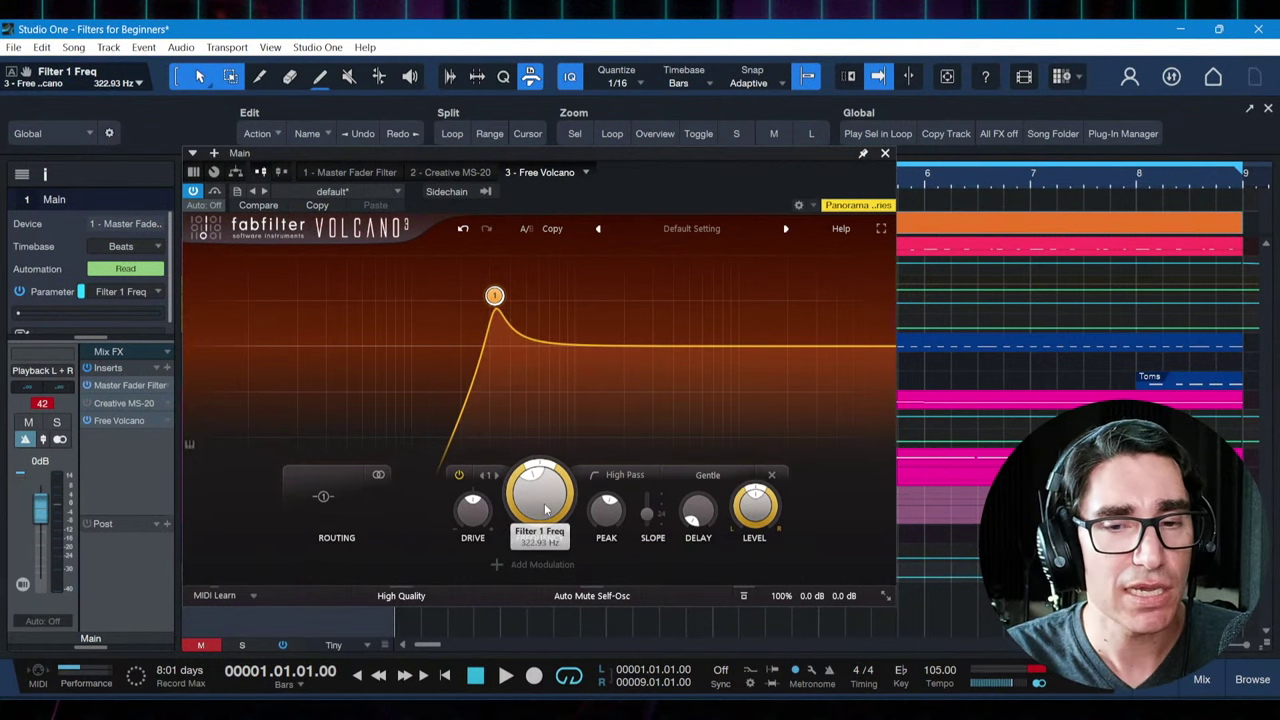
mouse_move(545, 510)
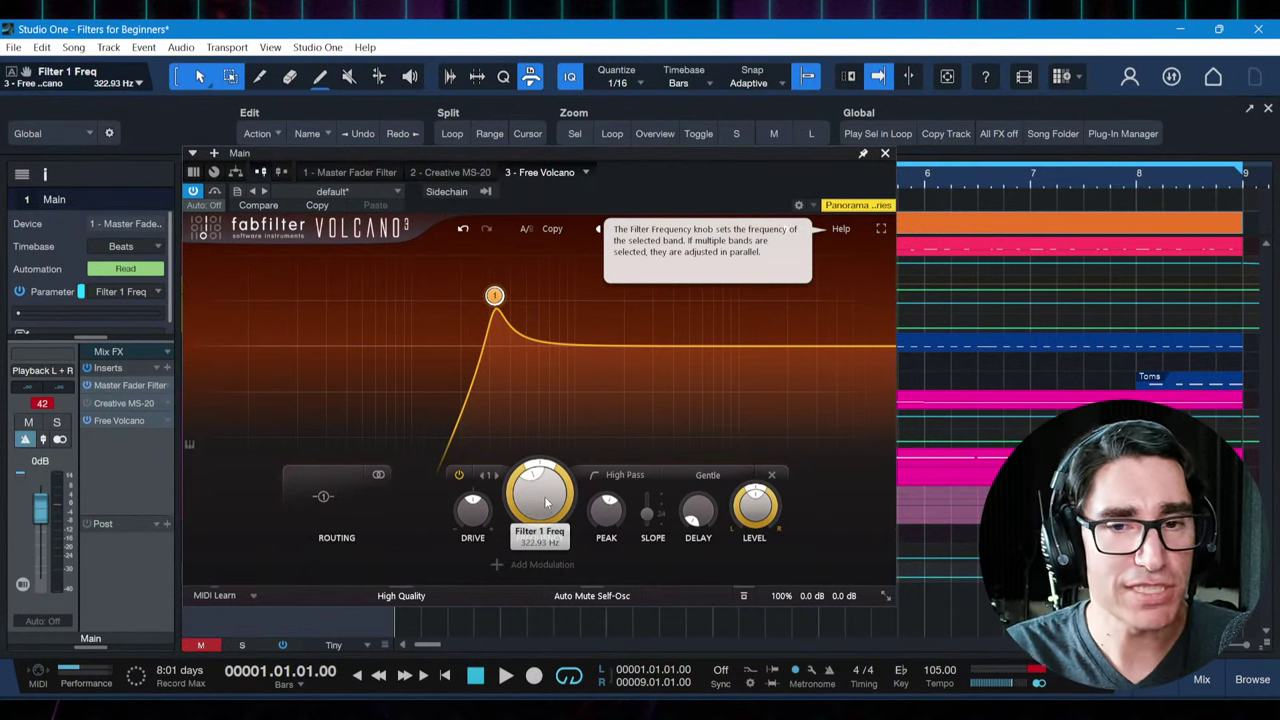
Play the mix with the high-pass cutoff at about 288 Hz, stop it, and shift the cutoff to about 431 Hz and back to about 309 Hz
mouse_move(545, 503)
mouse_down()
mouse_move(541, 514)
mouse_move(548, 489)
mouse_up()
key(space)
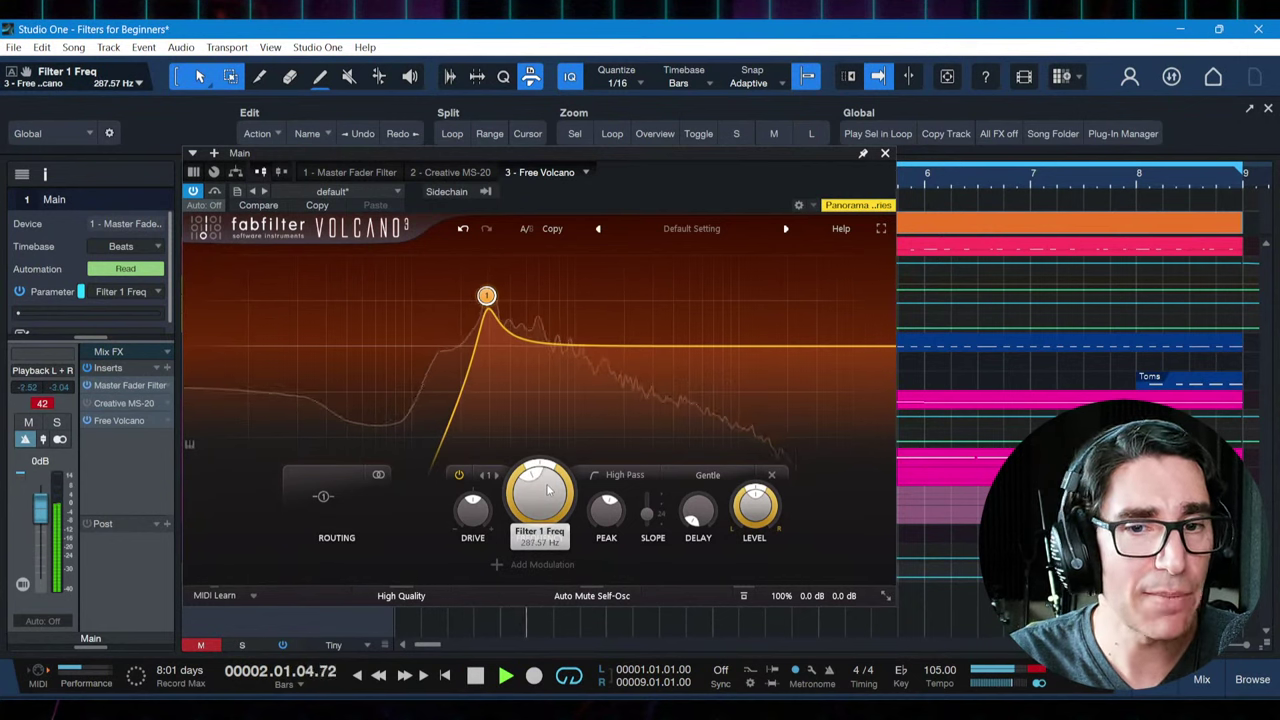
key(space)
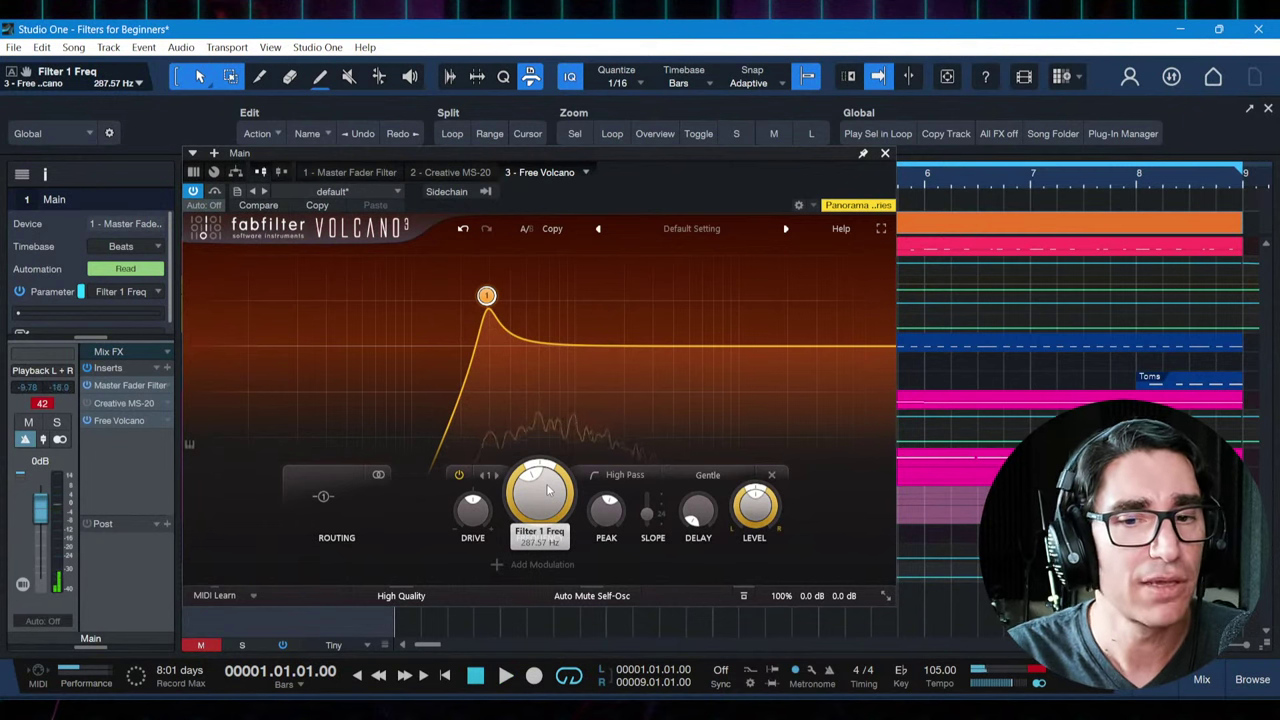
mouse_move(548, 489)
mouse_down()
mouse_move(538, 516)
mouse_move(536, 480)
mouse_move(547, 484)
mouse_up()
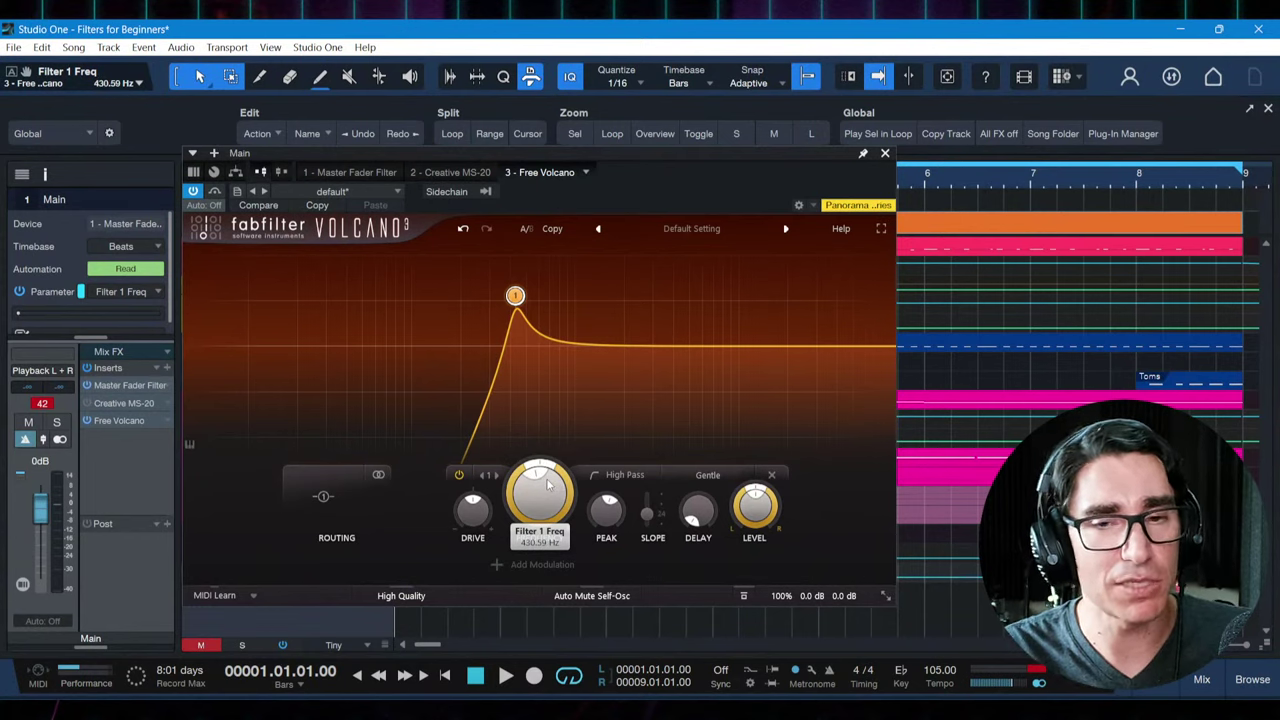
drag(547, 484, 548, 497)
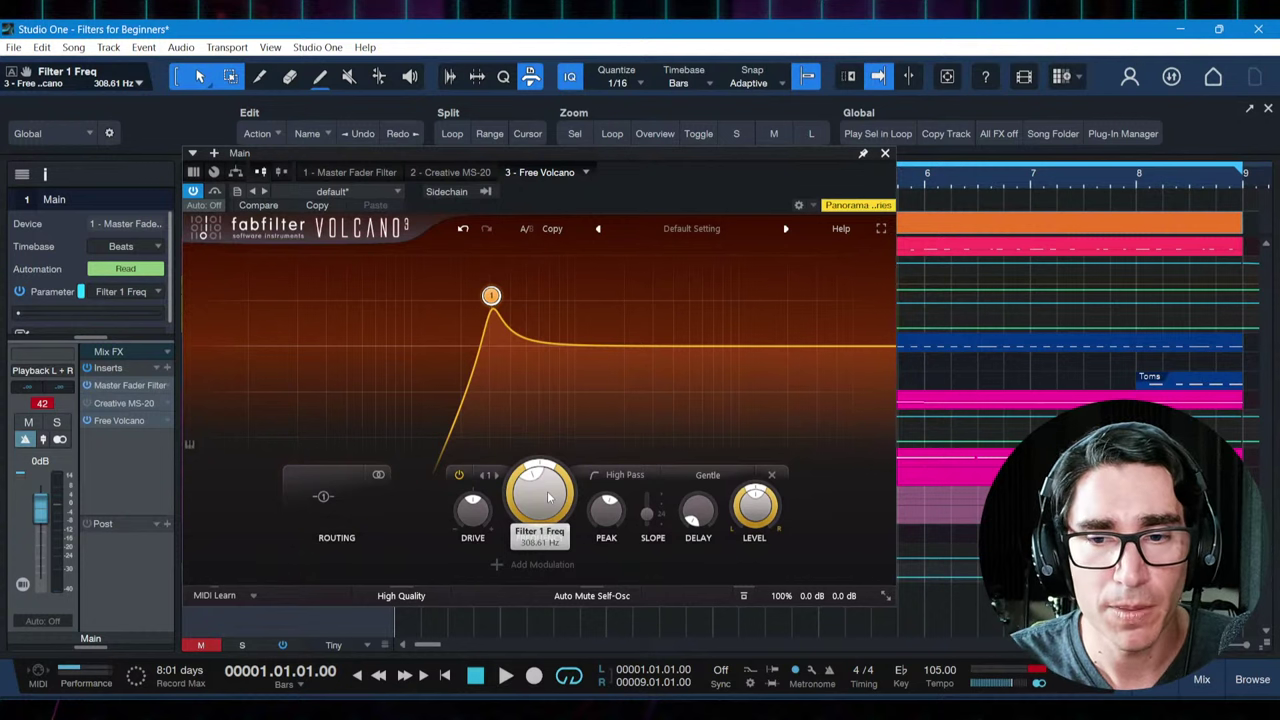
Reset the filter by loading the Default Setting preset
click(674, 230)
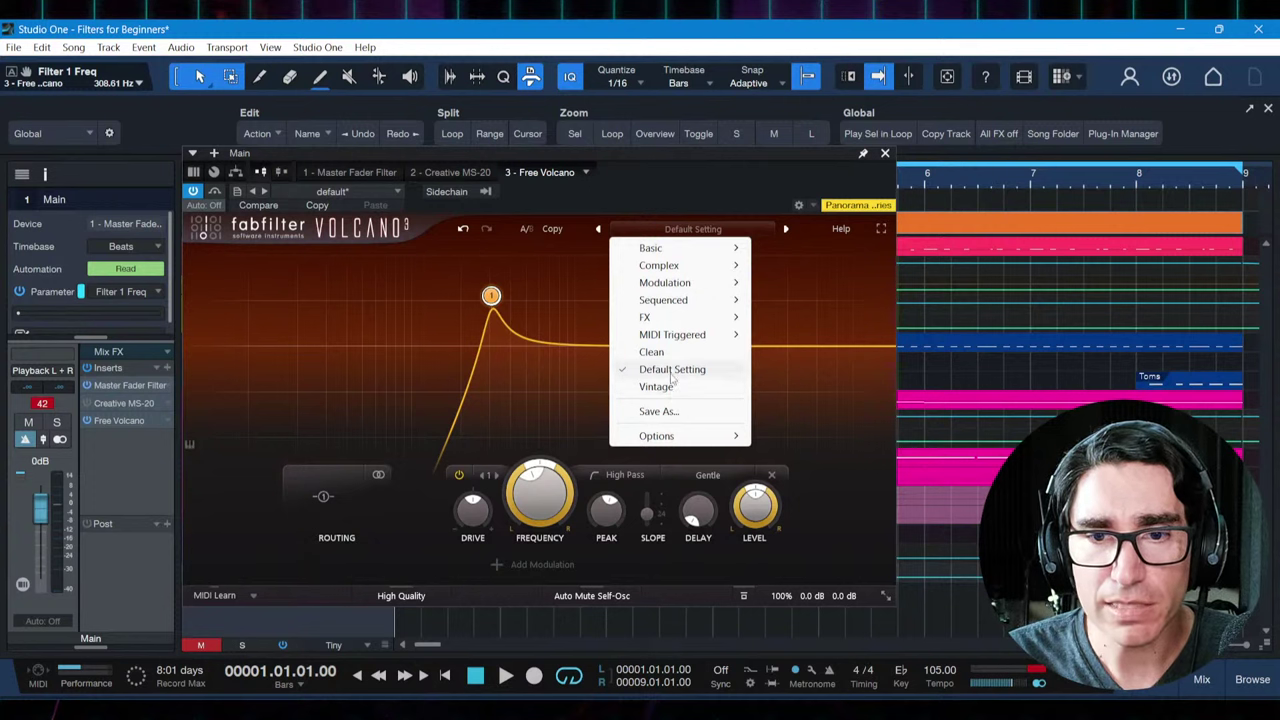
click(672, 370)
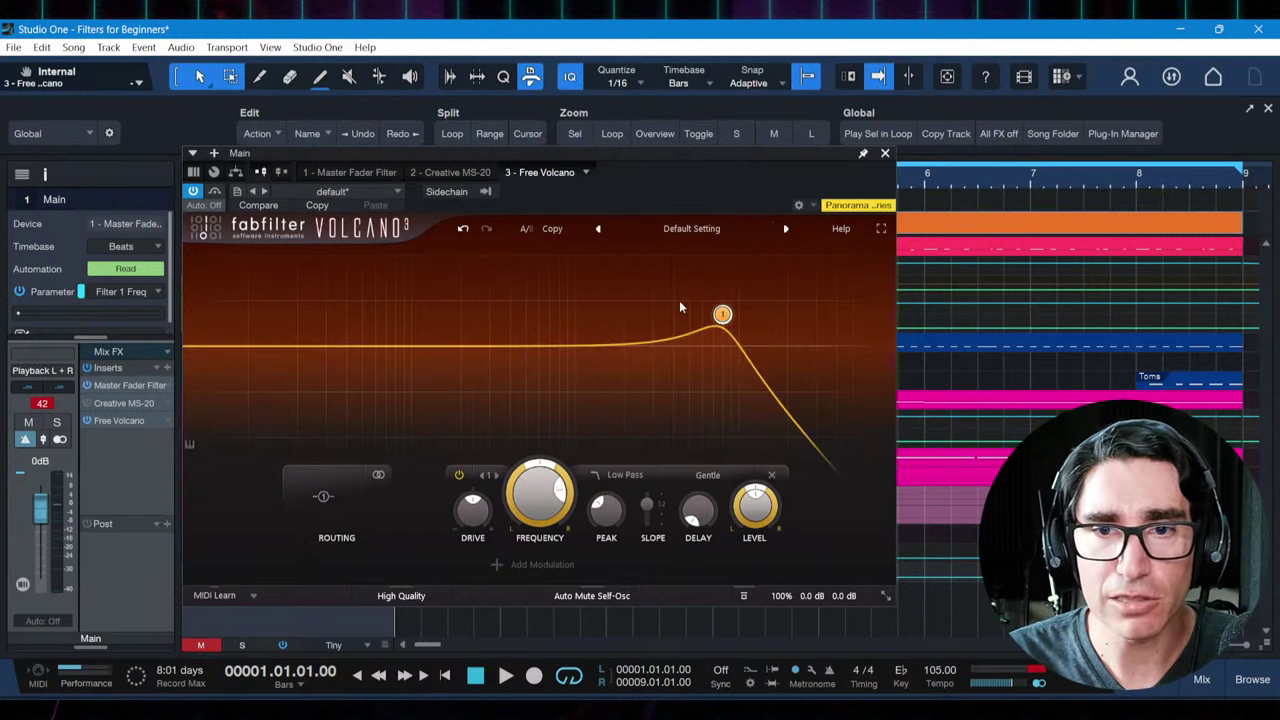
click(678, 232)
click(655, 196)
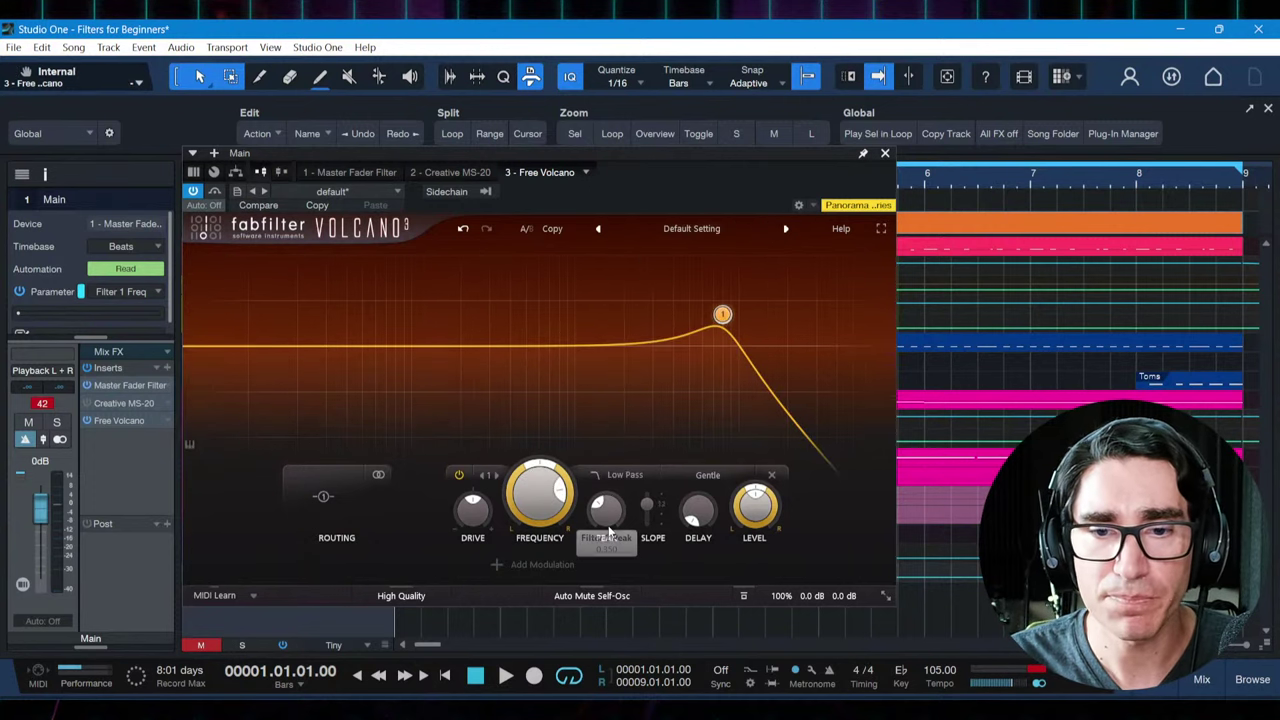
Change the filter shape to Band Pass and lower its frequency to about 813 Hz
click(613, 478)
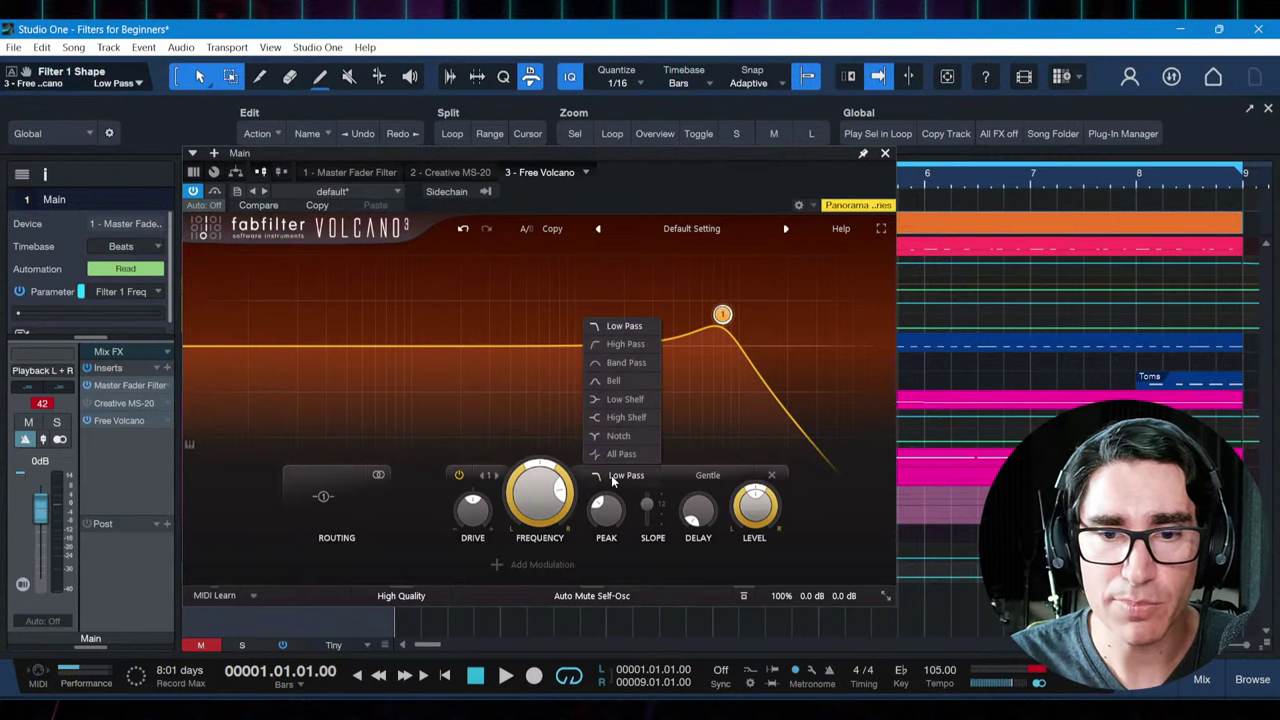
click(612, 363)
scroll(541, 531, down, 3)
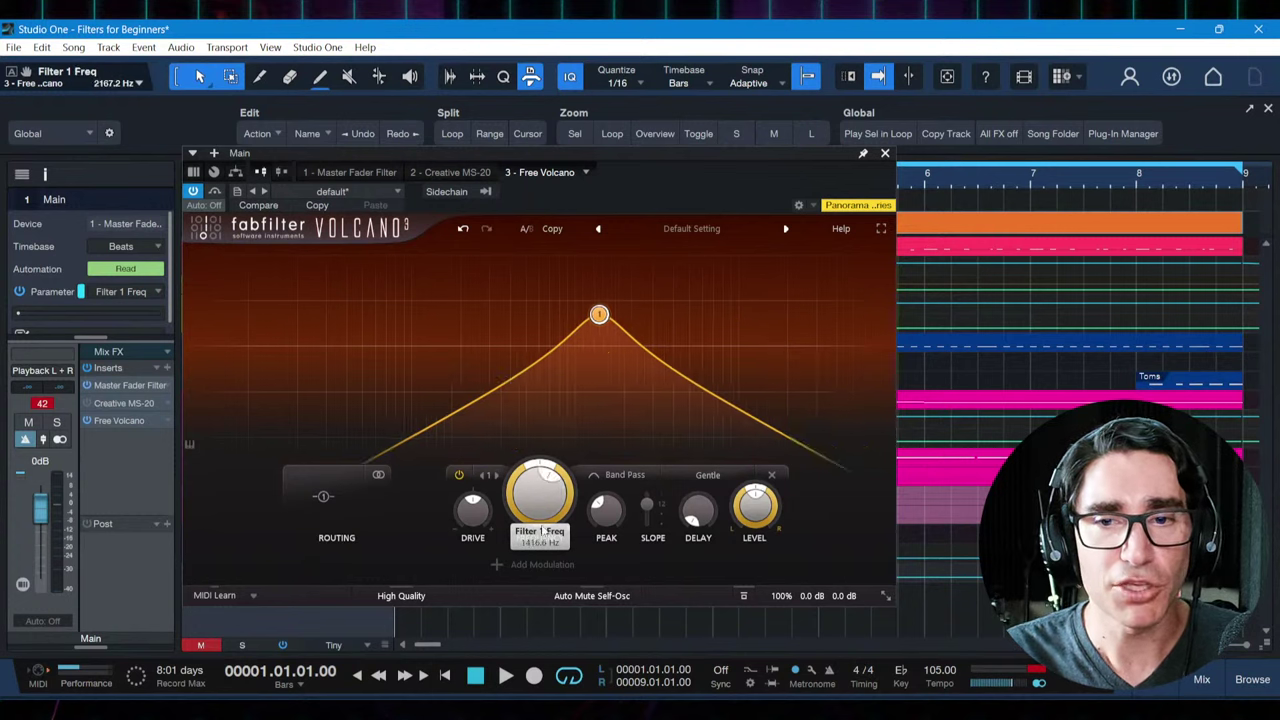
scroll(541, 531, down, 3)
scroll(560, 522, up, 2)
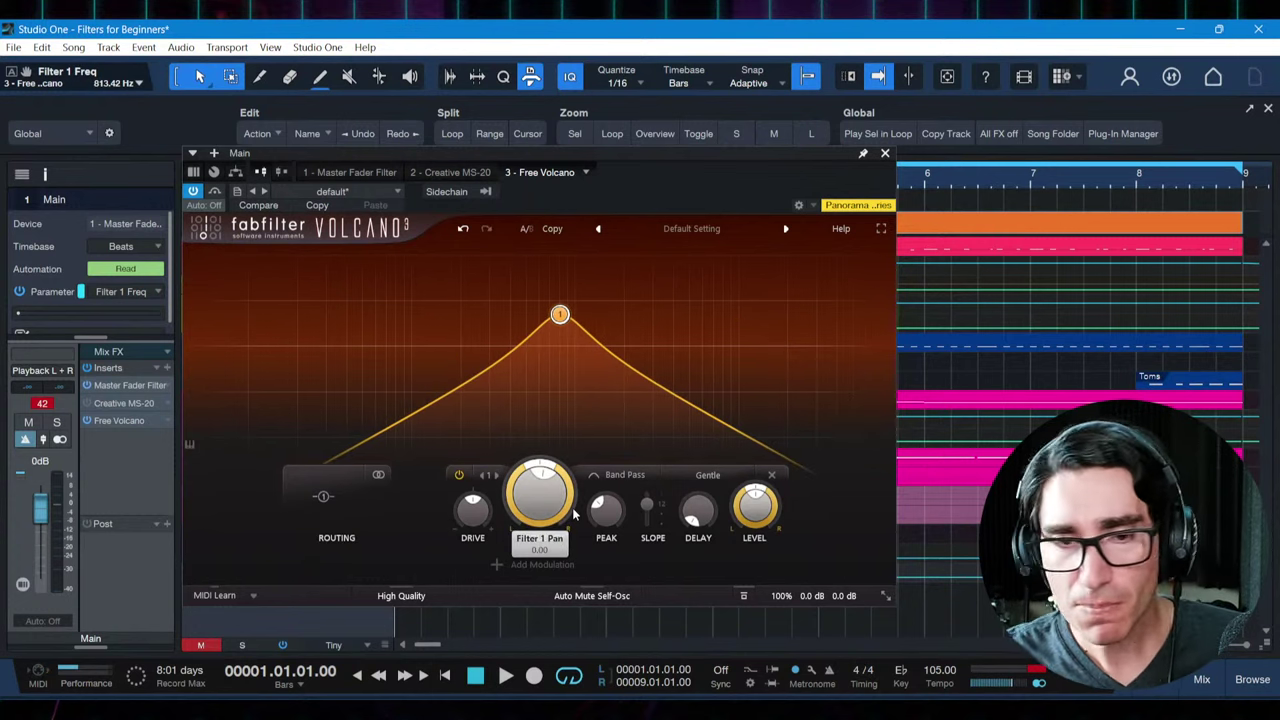
mouse_move(574, 513)
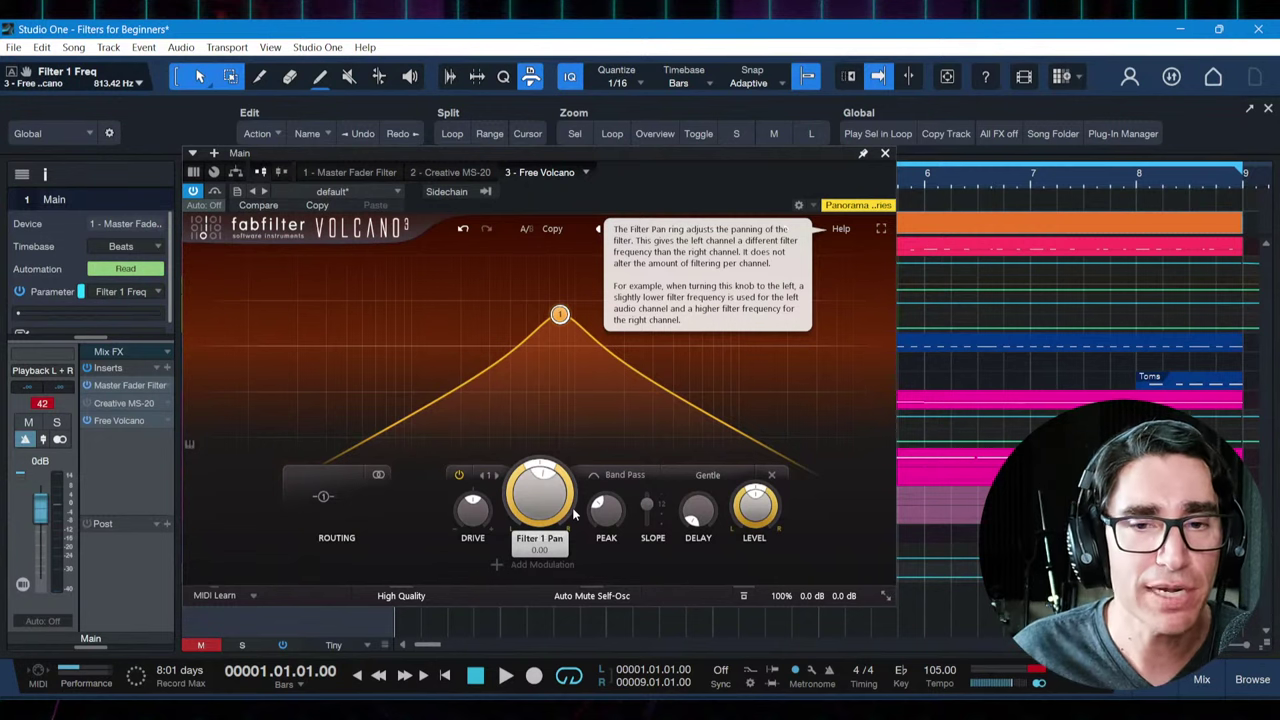
Set the band-pass slope to 24 dB and the frequency to about 1.17 kHz, shifting the plugin window slightly down
mouse_move(706, 158)
mouse_down()
mouse_move(695, 143)
mouse_move(703, 166)
mouse_up()
drag(560, 535, 647, 528)
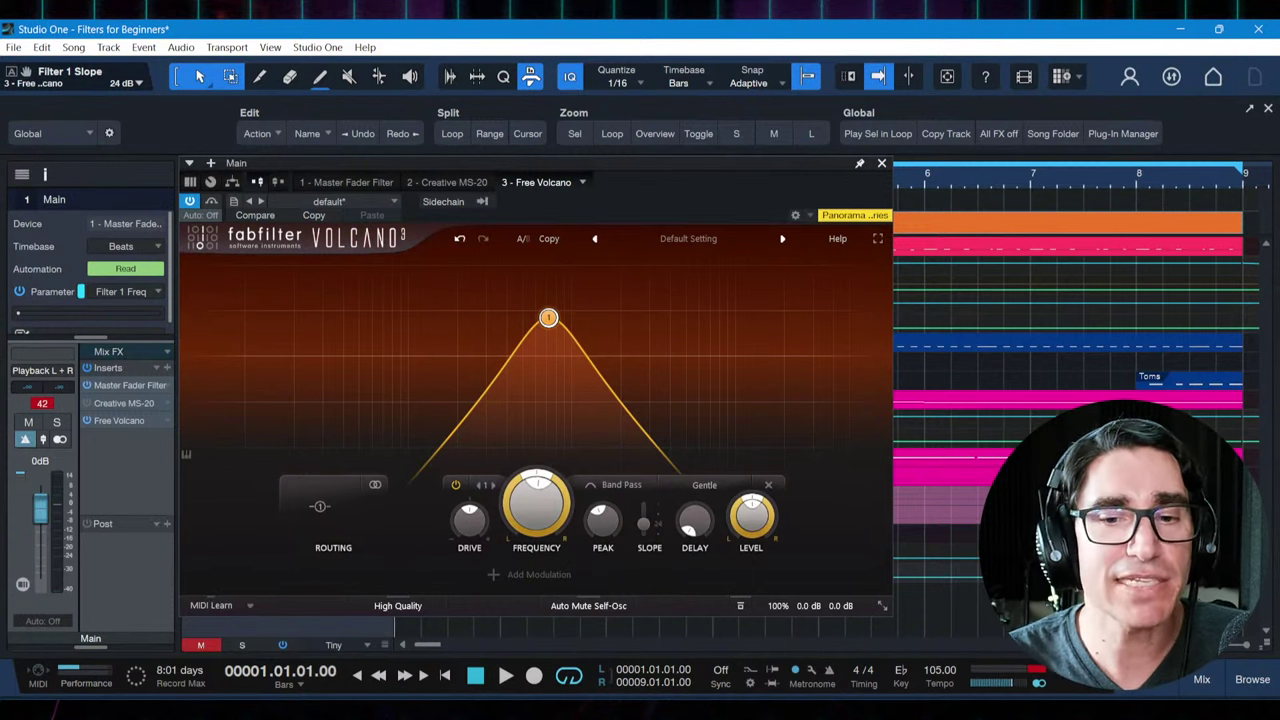
drag(538, 522, 545, 497)
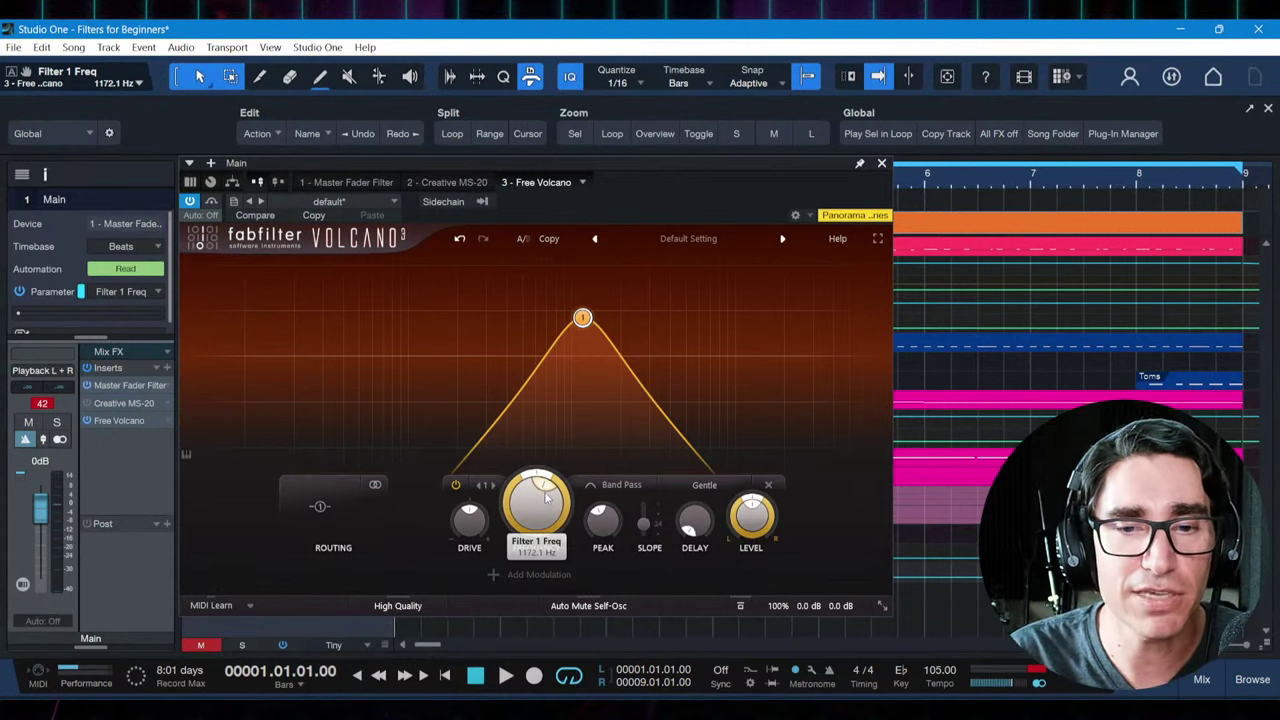
Play the mix while sweeping the band-pass frequency to about 1.36 kHz and down to about 812 Hz with a higher peak, and stop playback
key(space)
drag(545, 497, 542, 493)
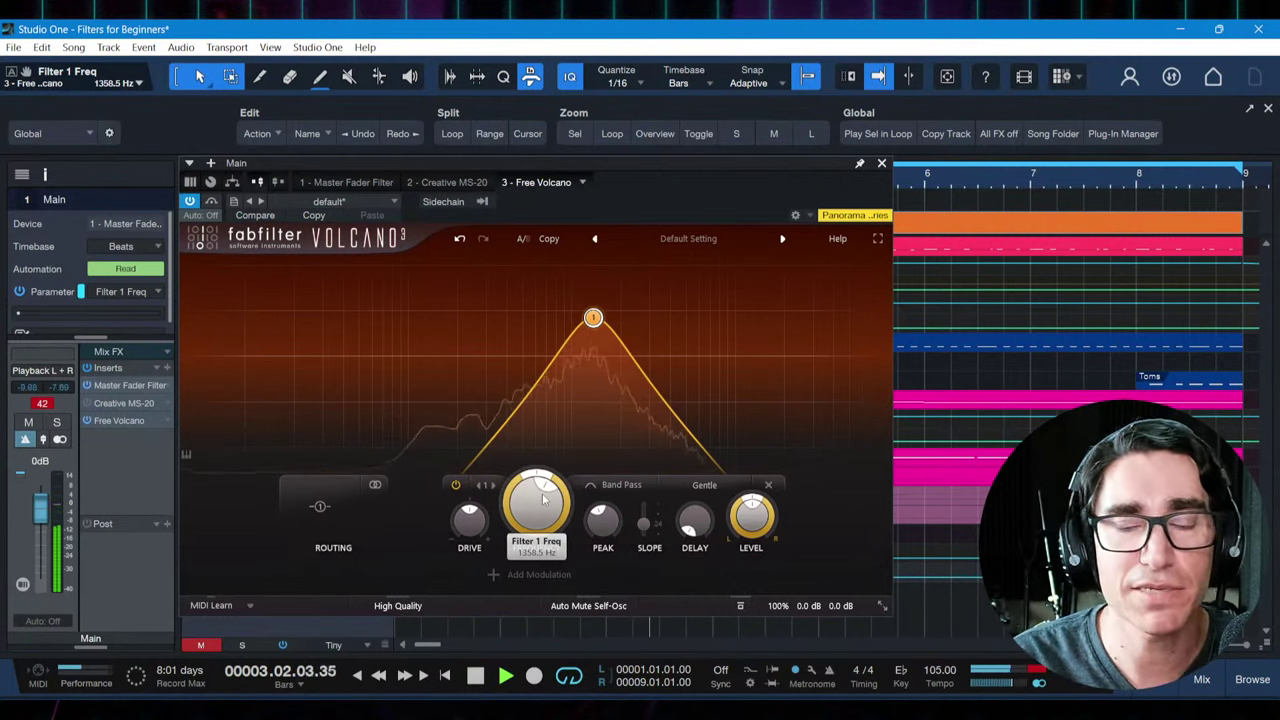
drag(542, 500, 540, 525)
key(space)
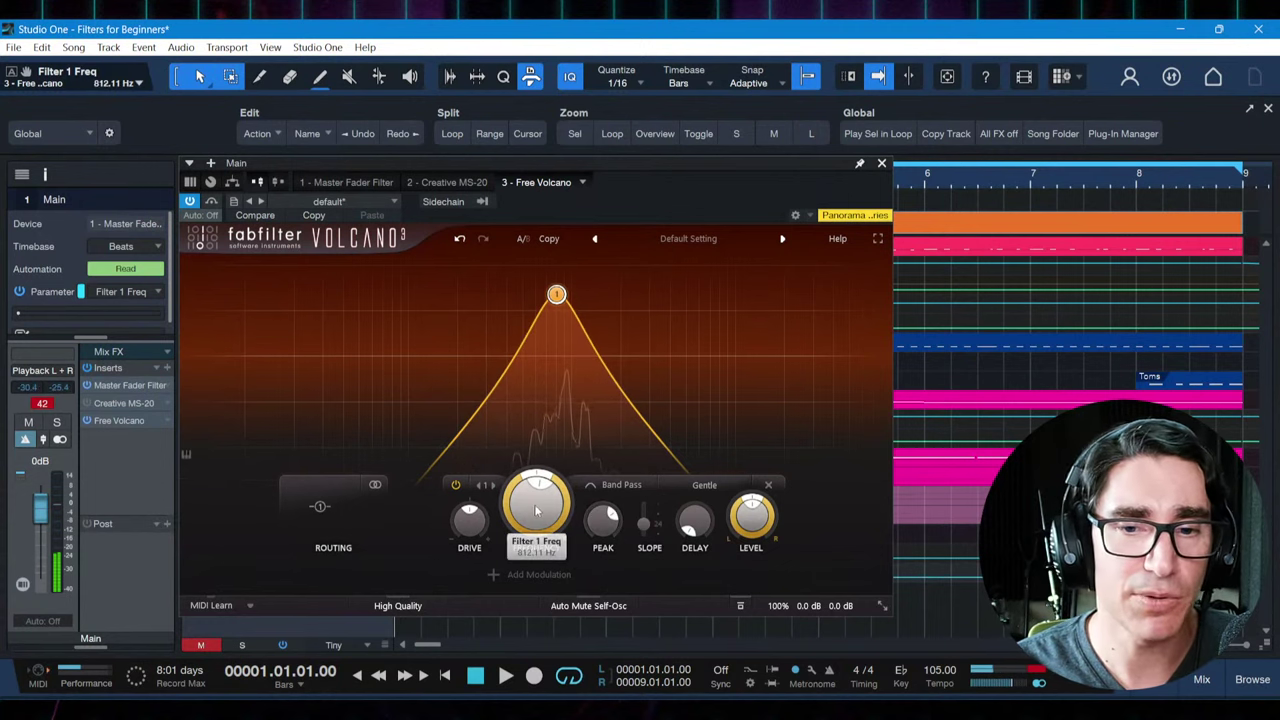
Play the mix again with the band-pass peak at about 0.616, sweep the frequency from about 1.13 kHz up into the highs, and stop
key(space)
mouse_move(536, 514)
mouse_down()
mouse_move(546, 482)
mouse_move(537, 541)
mouse_move(538, 499)
mouse_up()
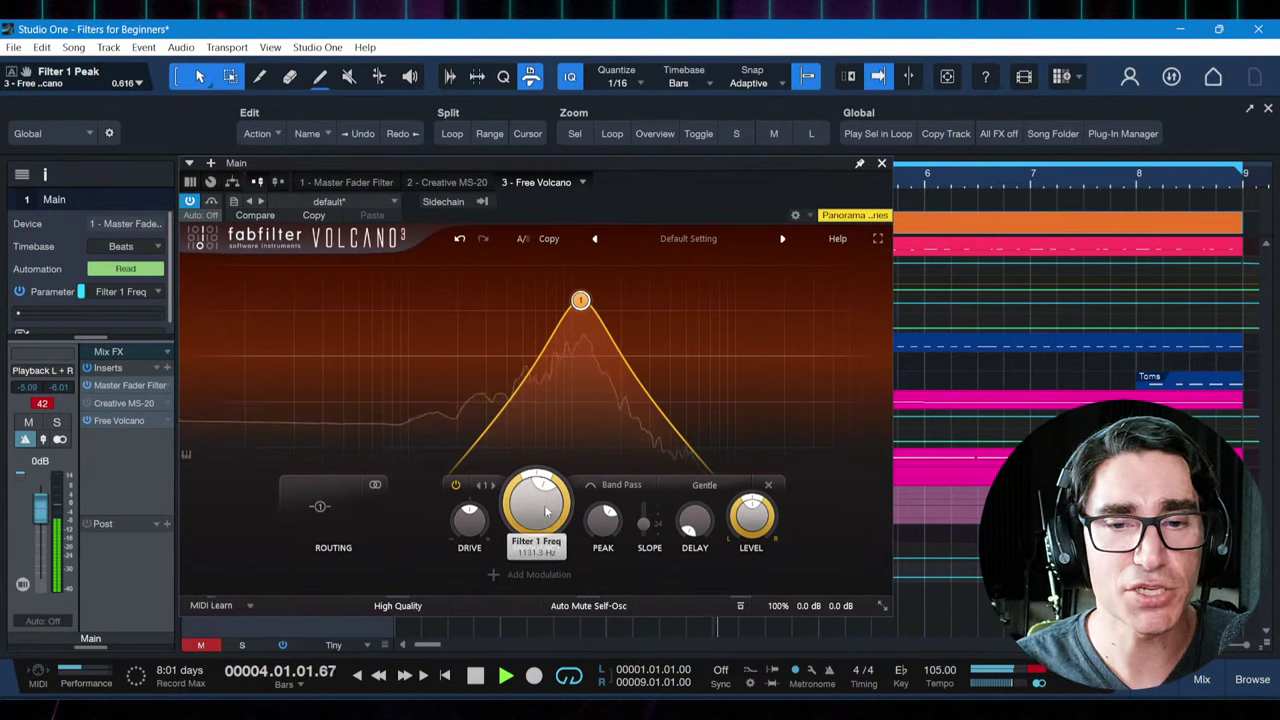
drag(538, 505, 454, 490)
key(space)
Disable and re-enable the band-pass filter during playback to compare, stop, and return the frequency to about 1.13 kHz
key(space)
click(455, 485)
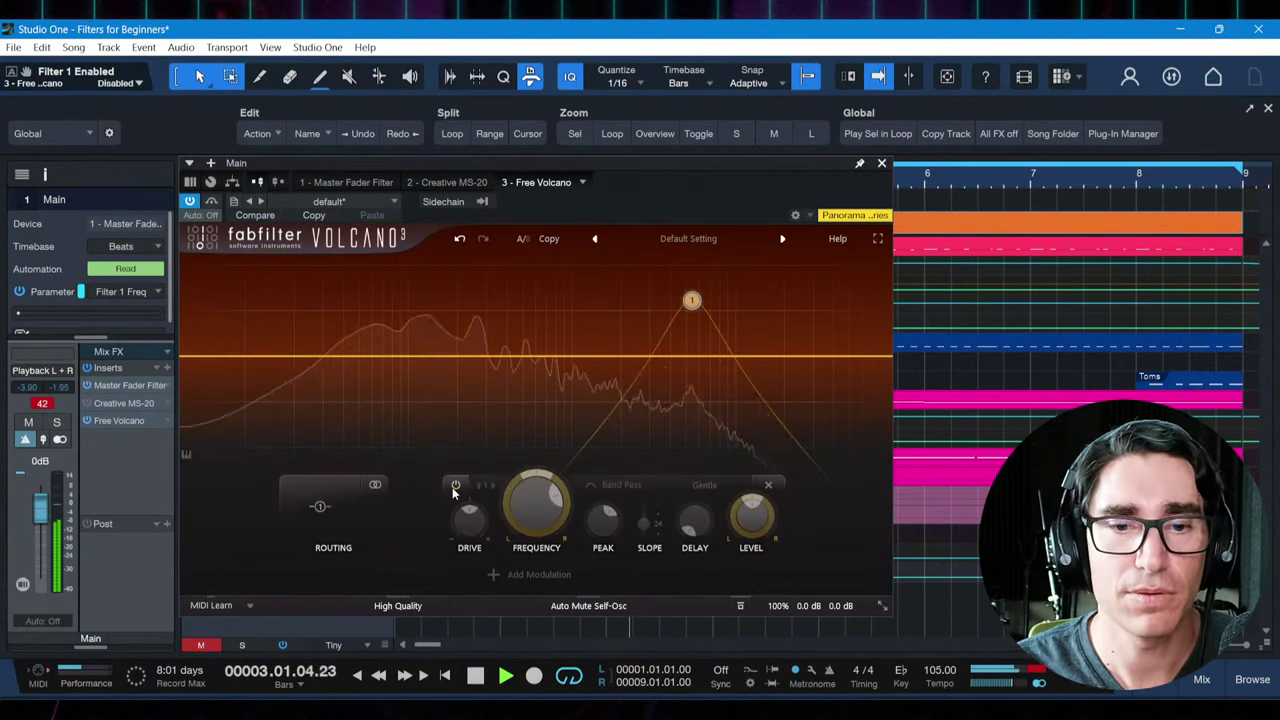
click(455, 485)
key(space)
drag(538, 500, 532, 548)
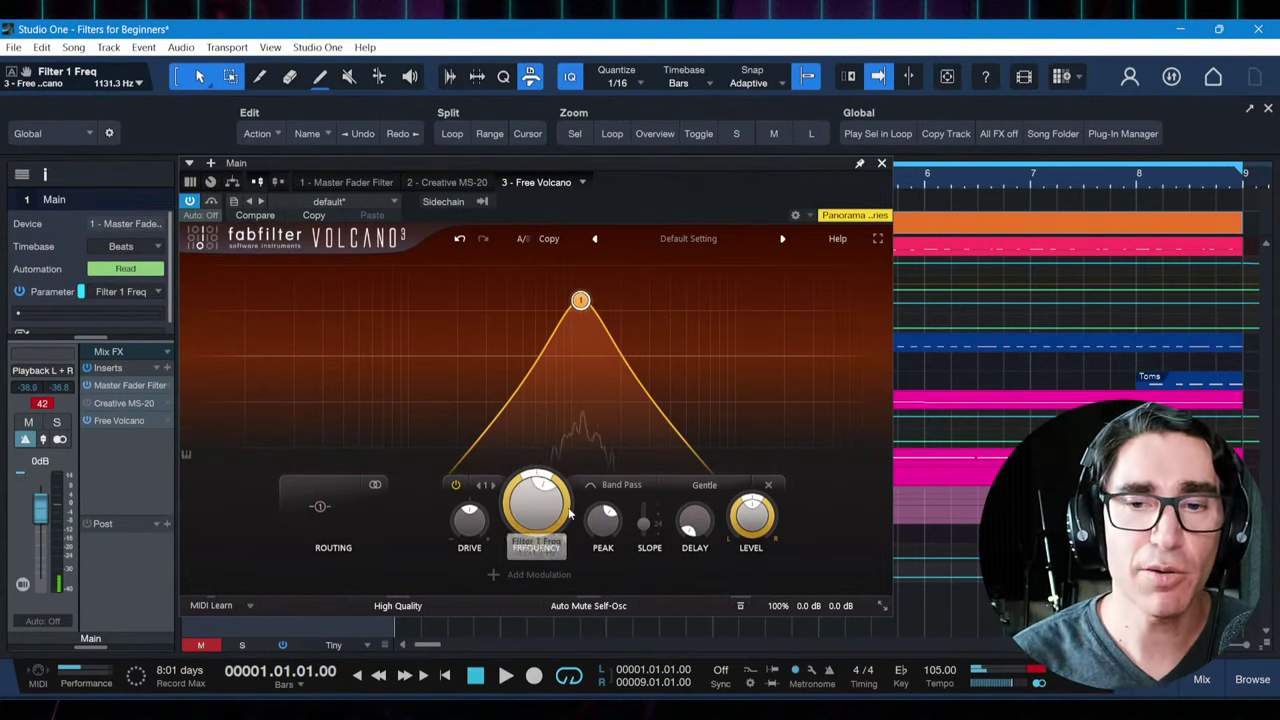
Set the 24 dB band-pass filter to about 956 Hz with a peak of about 0.459, and shift the plugin window slightly up
mouse_move(646, 532)
mouse_down()
mouse_move(650, 517)
mouse_move(651, 538)
mouse_up()
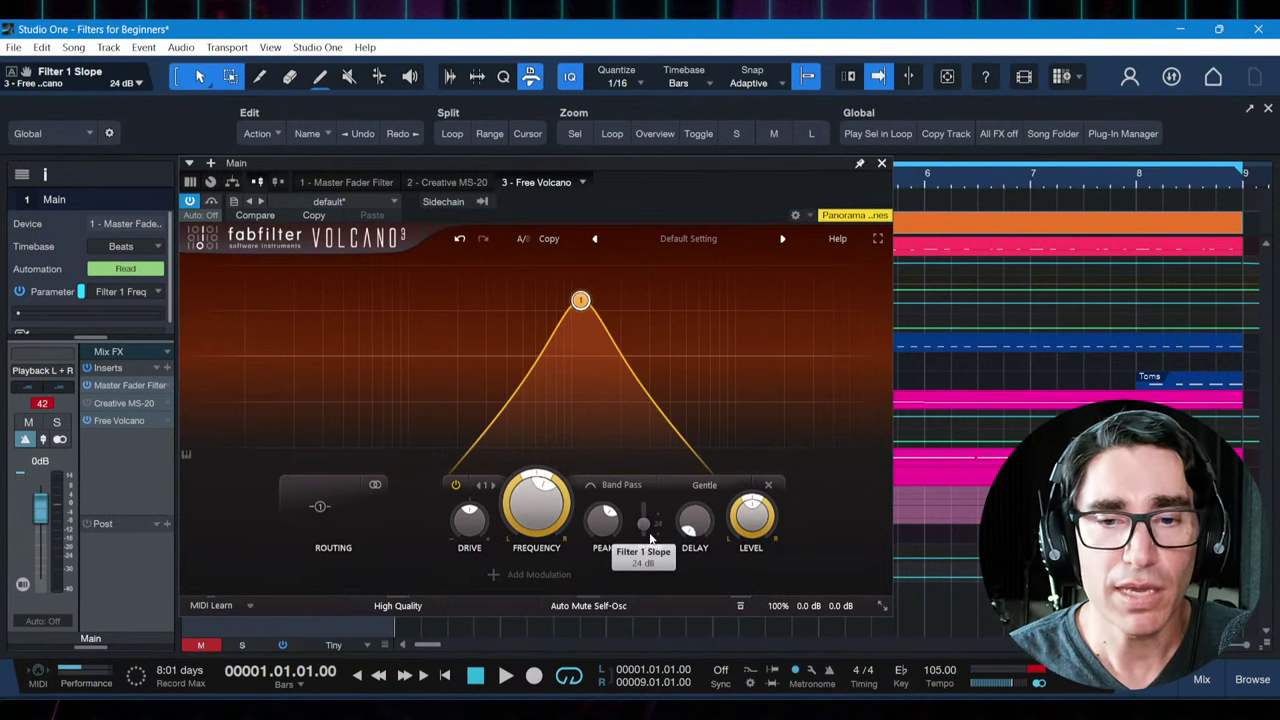
mouse_move(536, 510)
mouse_down()
mouse_move(617, 503)
mouse_move(604, 549)
mouse_up()
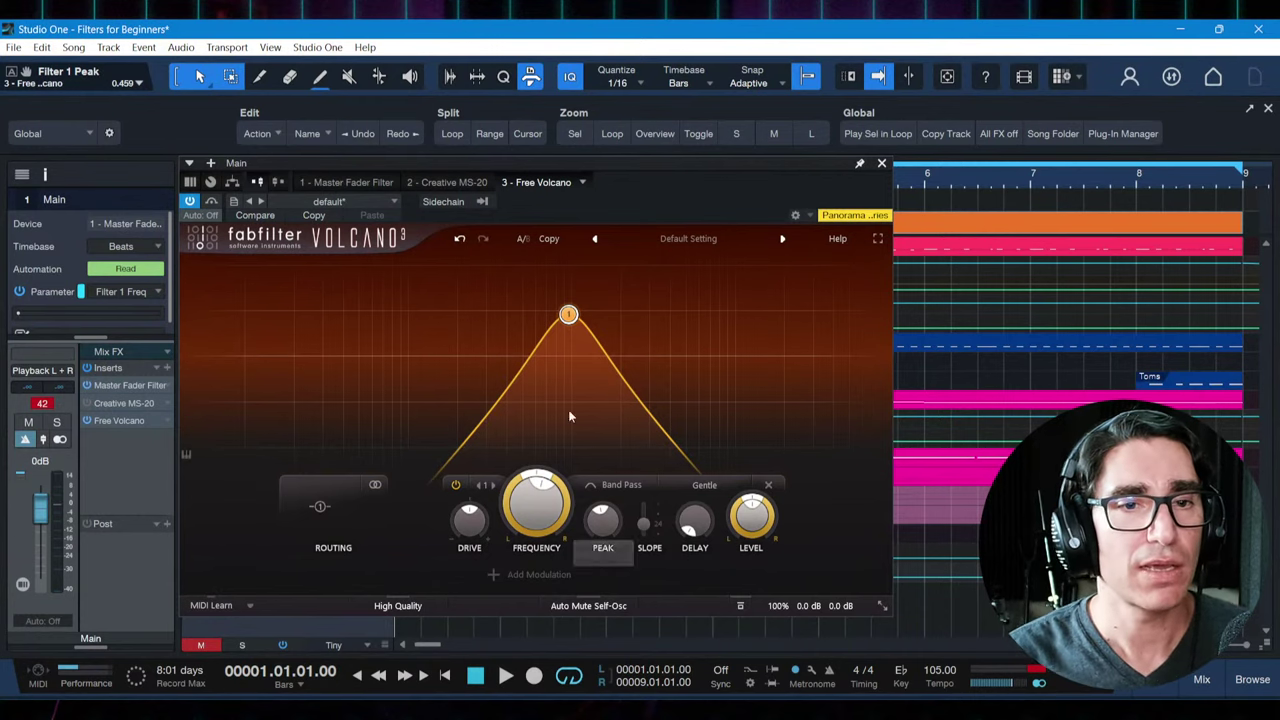
drag(633, 165, 631, 156)
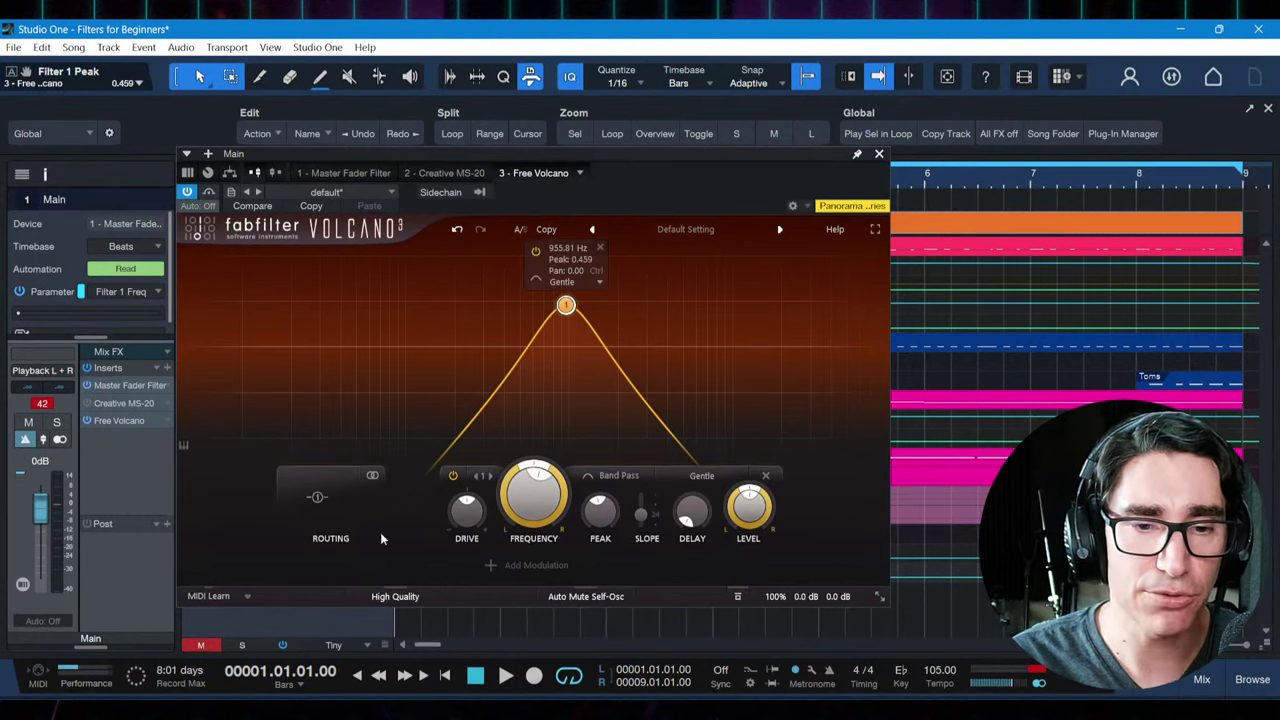
Close the Free Volcano plugin window on the Main channel
click(499, 565)
click(428, 564)
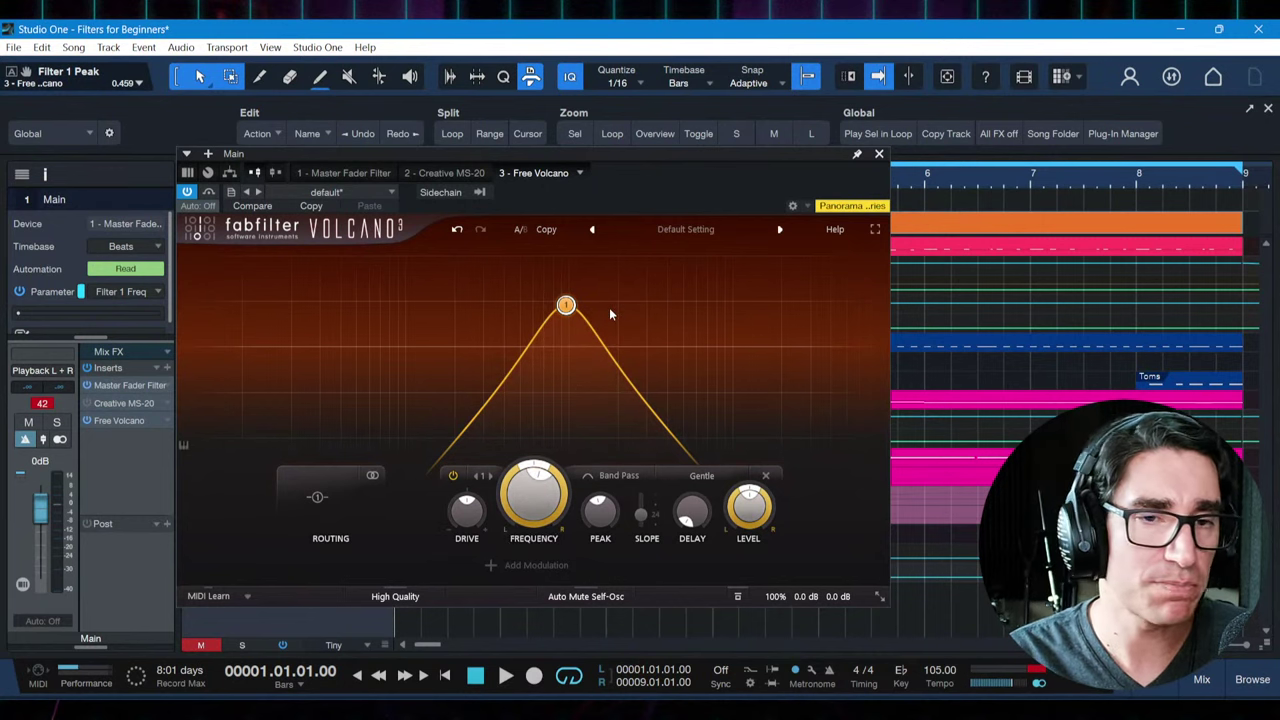
drag(706, 159, 702, 150)
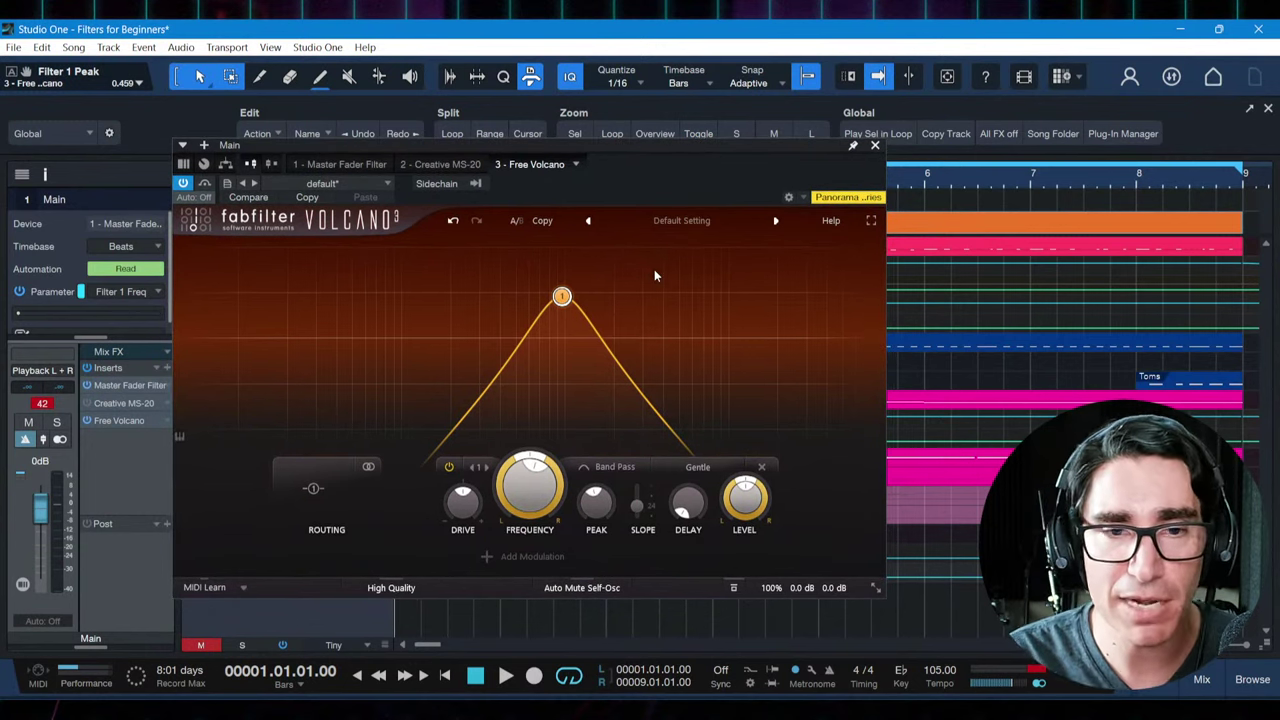
click(875, 147)
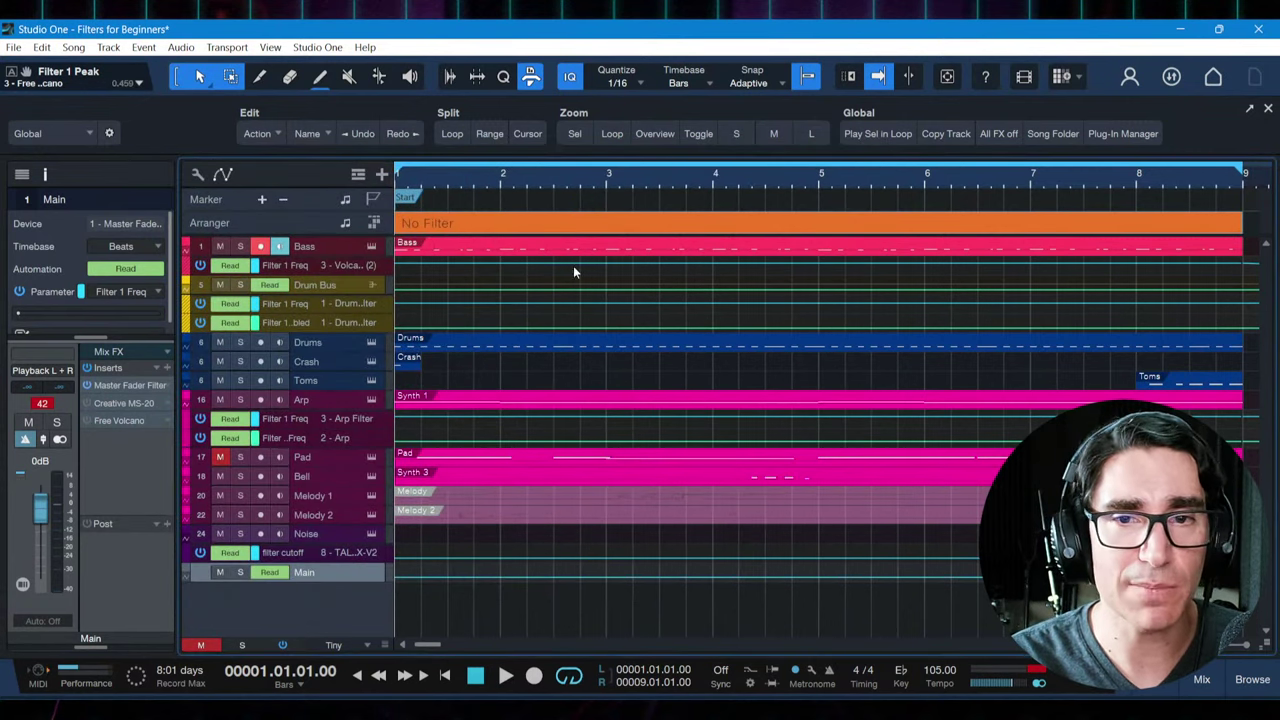
Loop the Intro - Bass LPF section from bar 11 to 27, zoom the timeline to it, and save the song
drag(742, 179, 617, 160)
click(624, 228)
key(p)
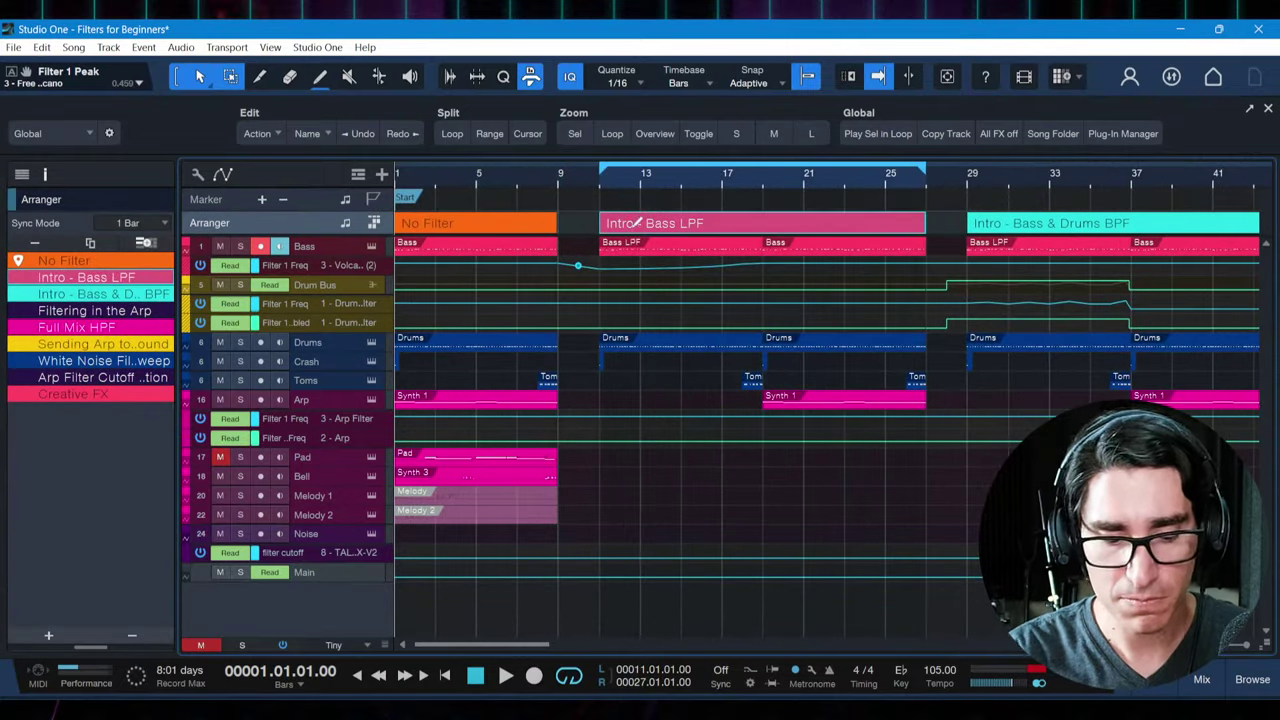
double_click(631, 230)
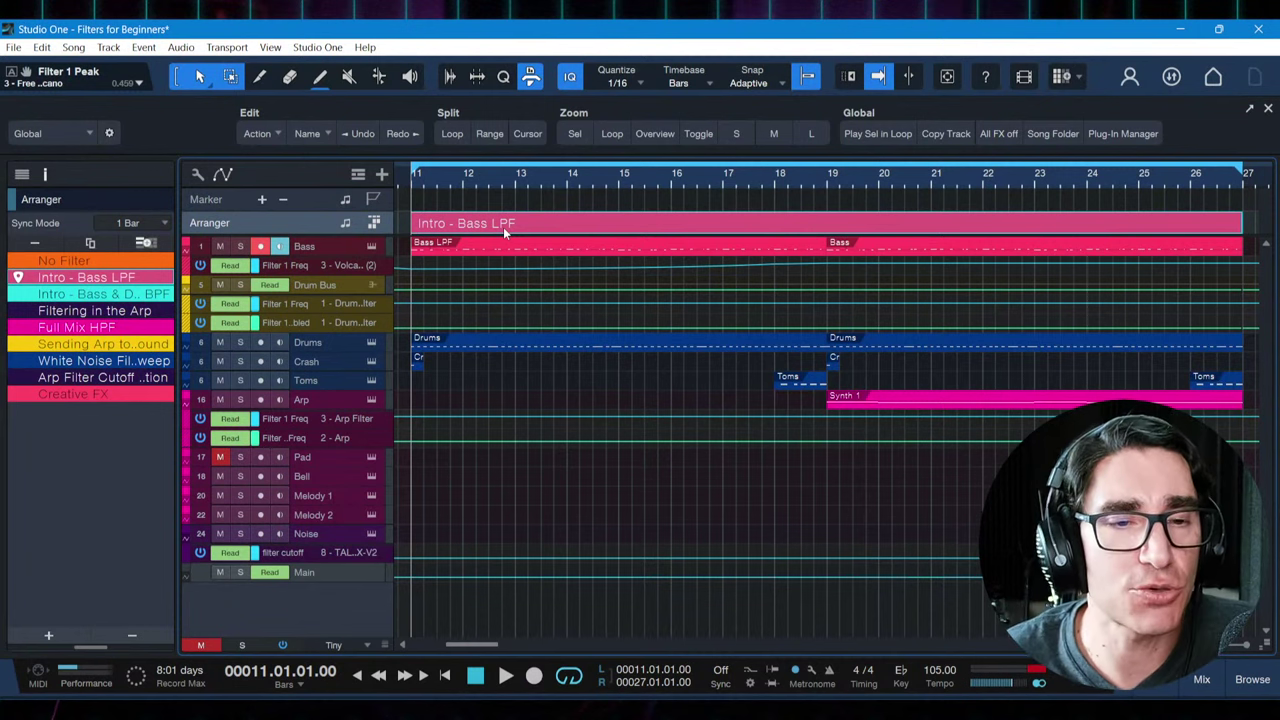
key(ctrl+s)
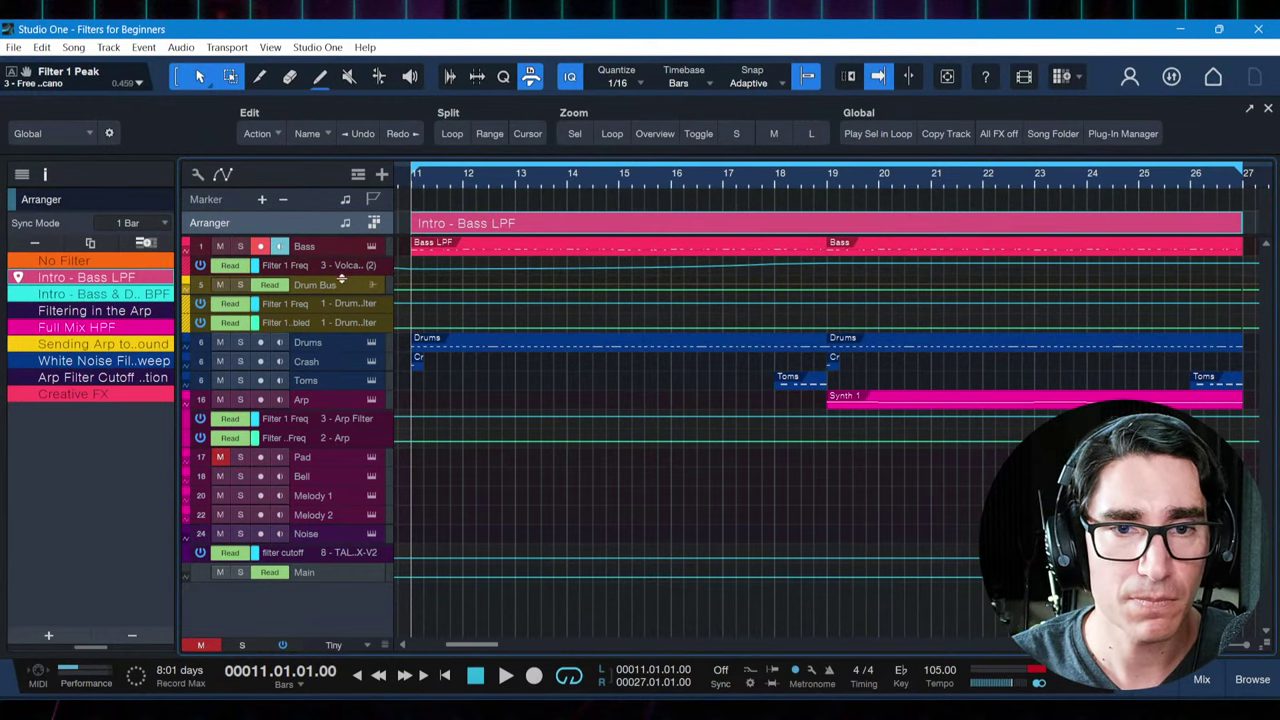
Enlarge the Bass track's Filter 1 Freq automation lane and undo the last edit to its curve
drag(340, 274, 340, 408)
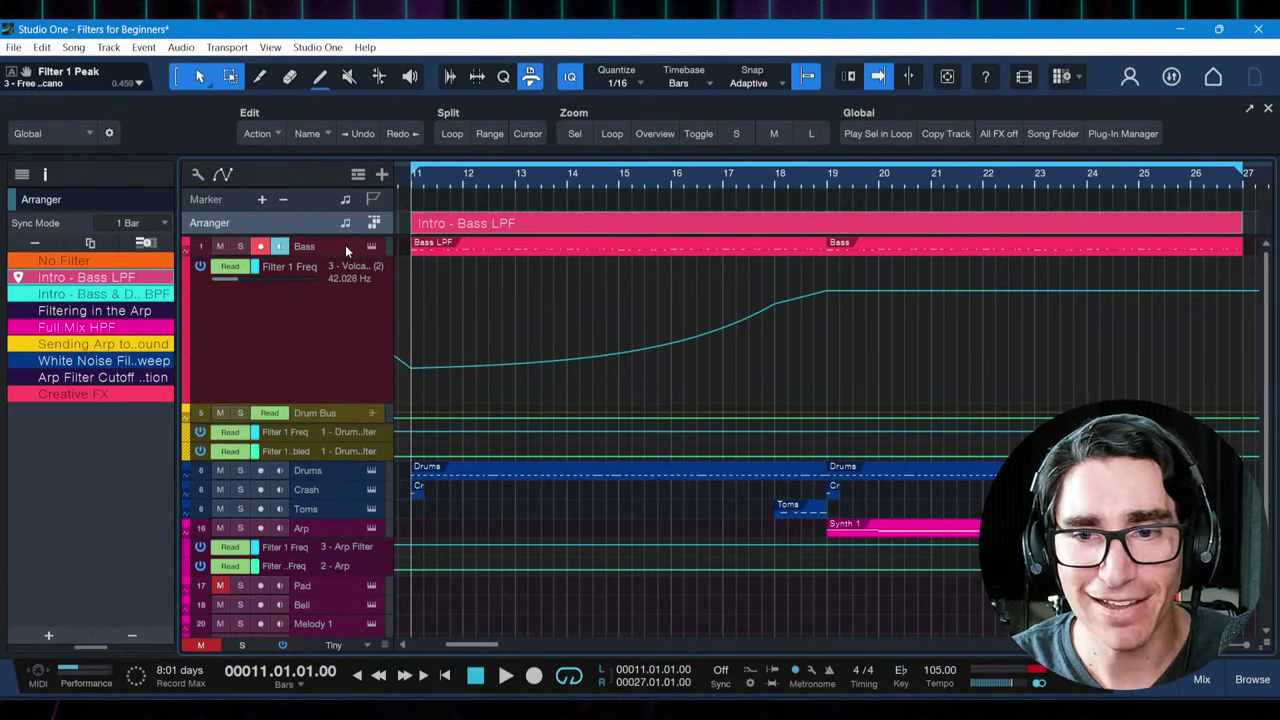
click(592, 357)
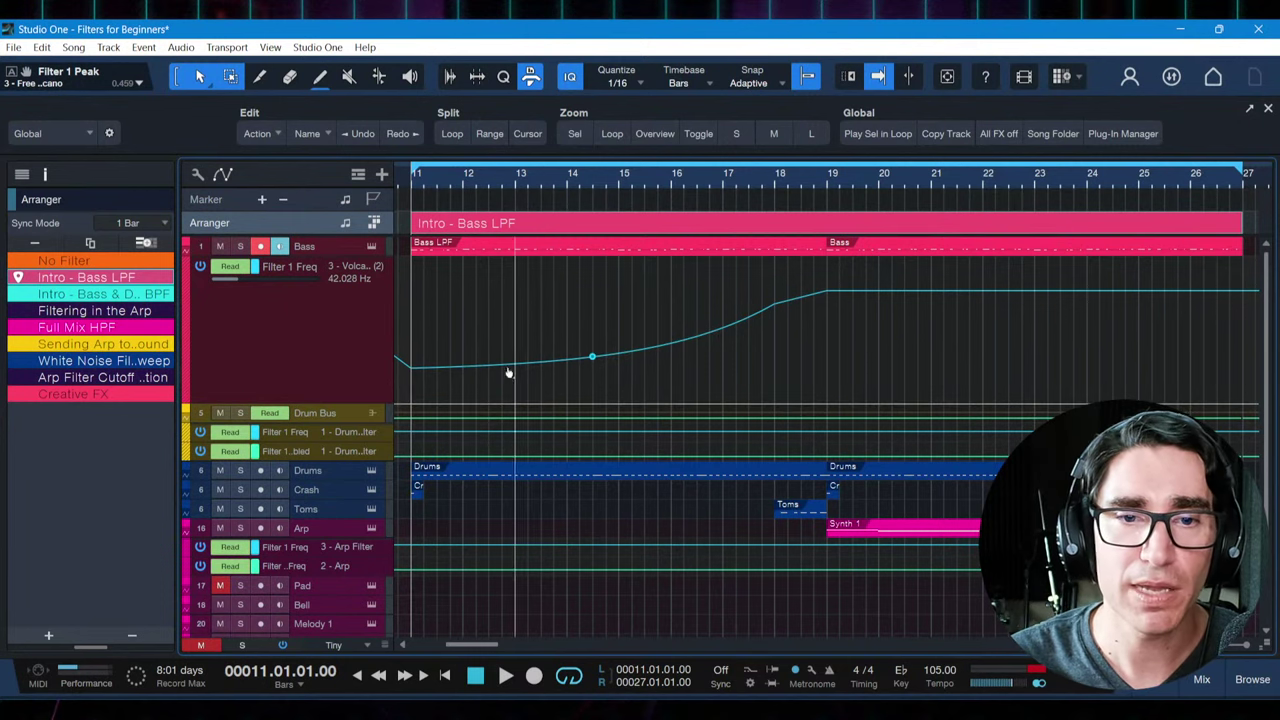
key(ctrl+z)
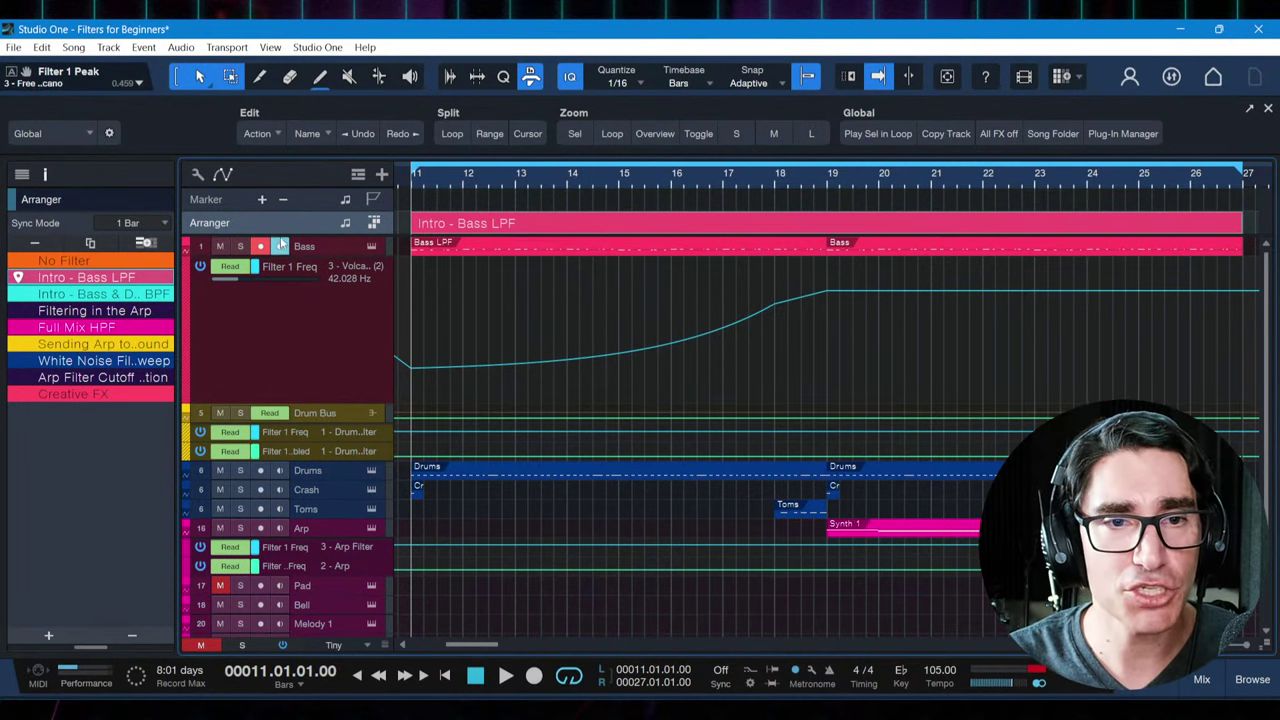
Open the Volcano 3 (2) insert on the Bass track and play the looped intro to watch the automated low-pass filter open
click(321, 250)
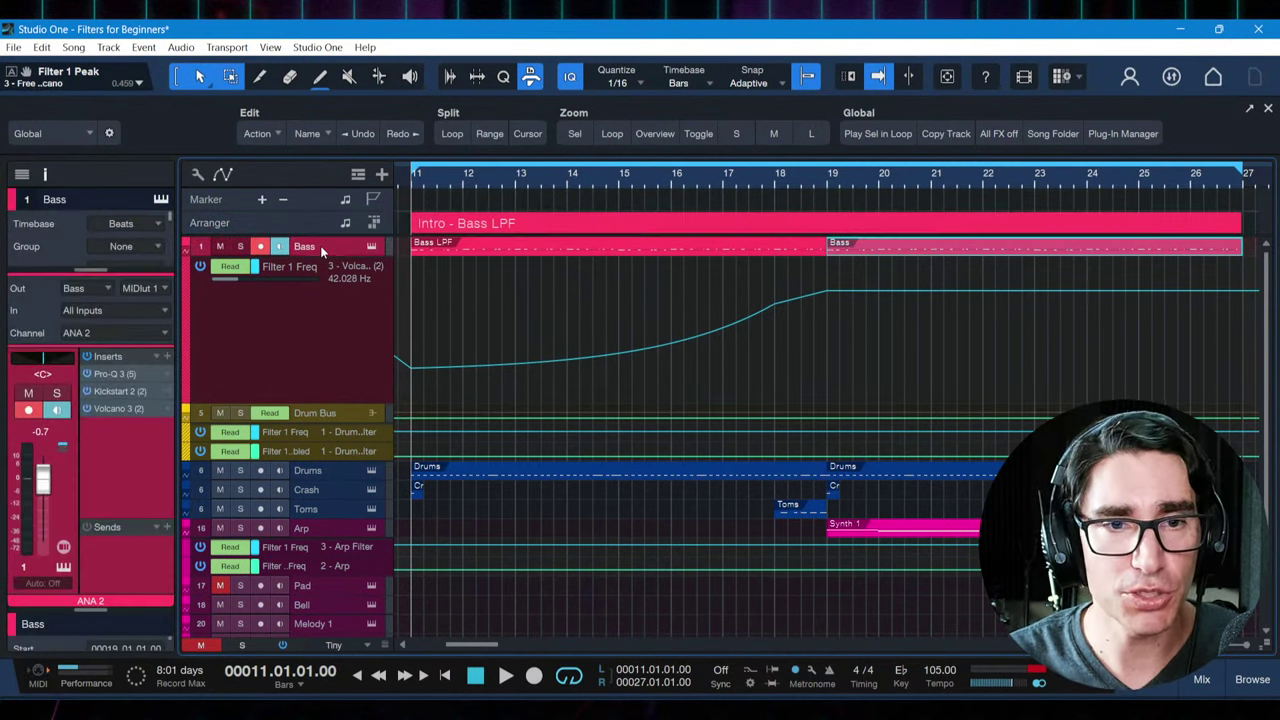
click(118, 409)
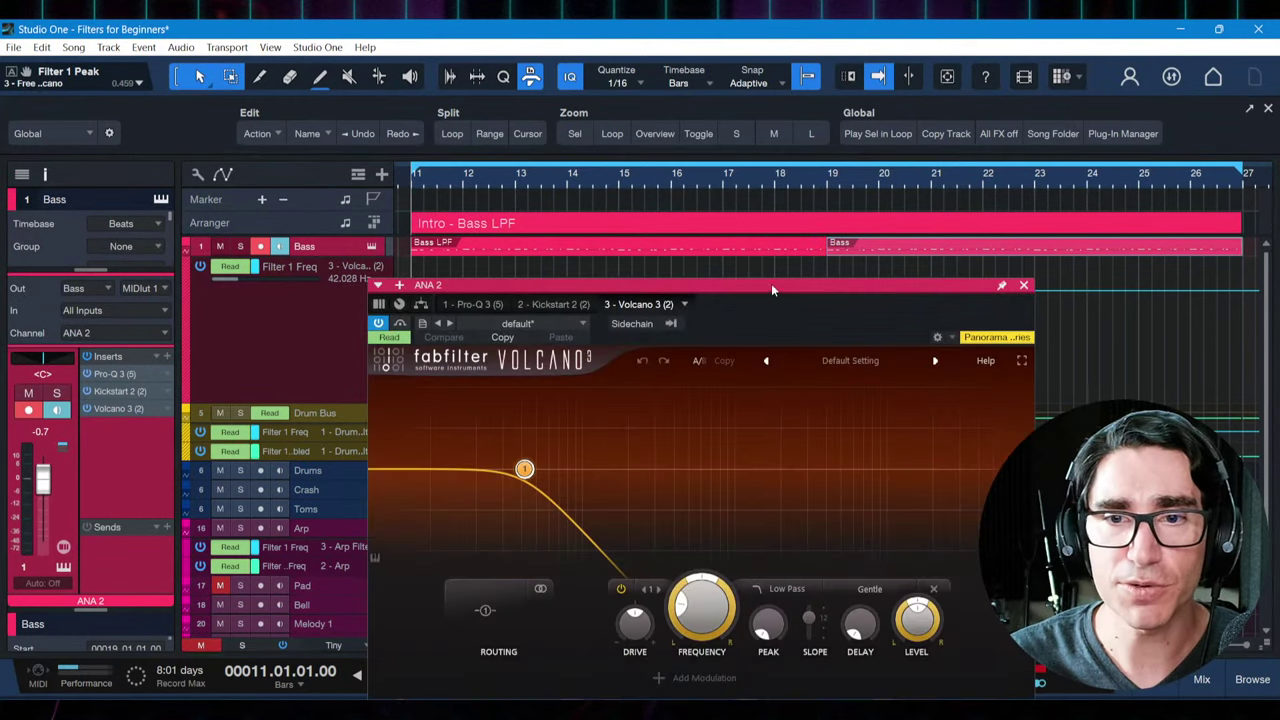
drag(771, 283, 610, 166)
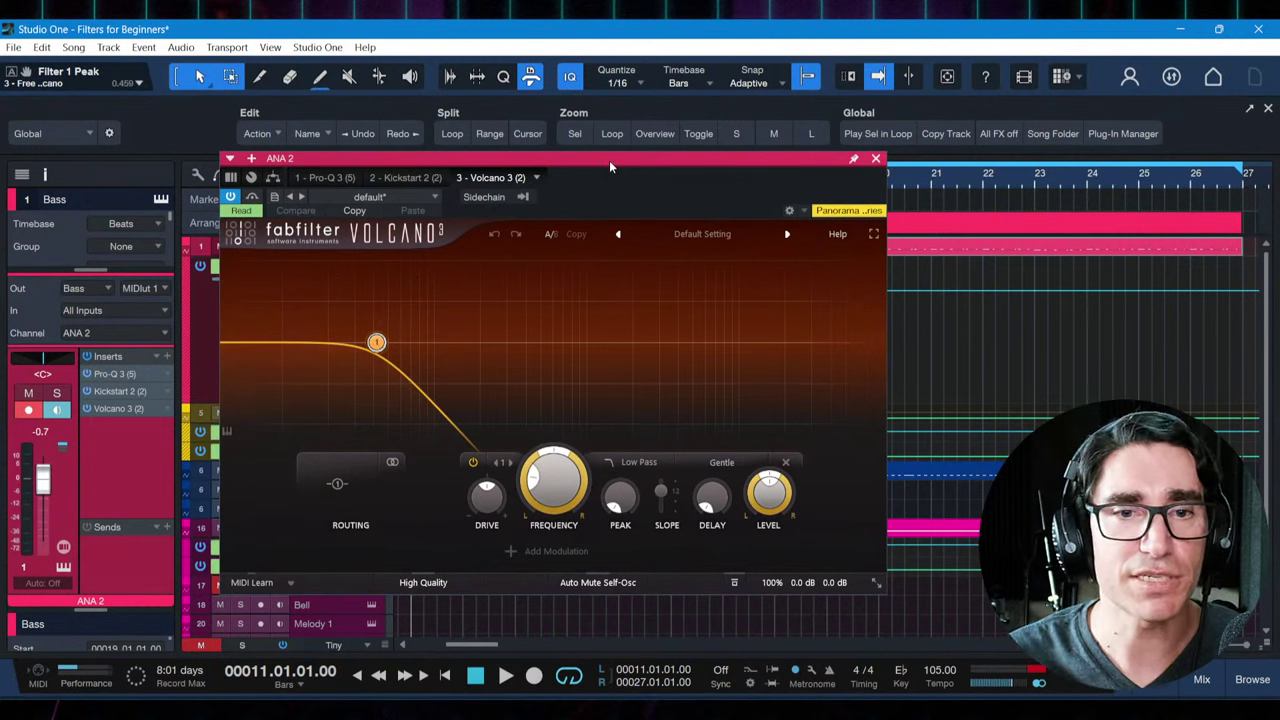
key(space)
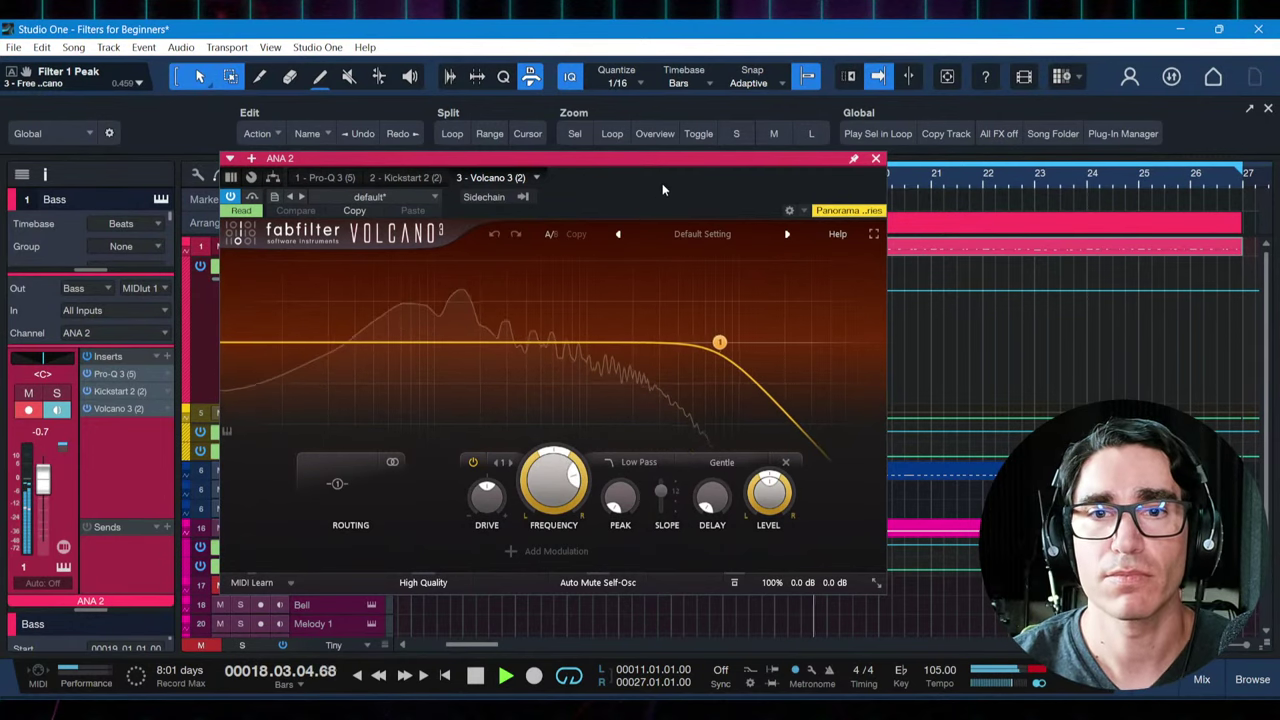
Inspect the Bass filter frequency automation at bar 19, and play the intro section again with the plugin in view
drag(652, 164, 579, 410)
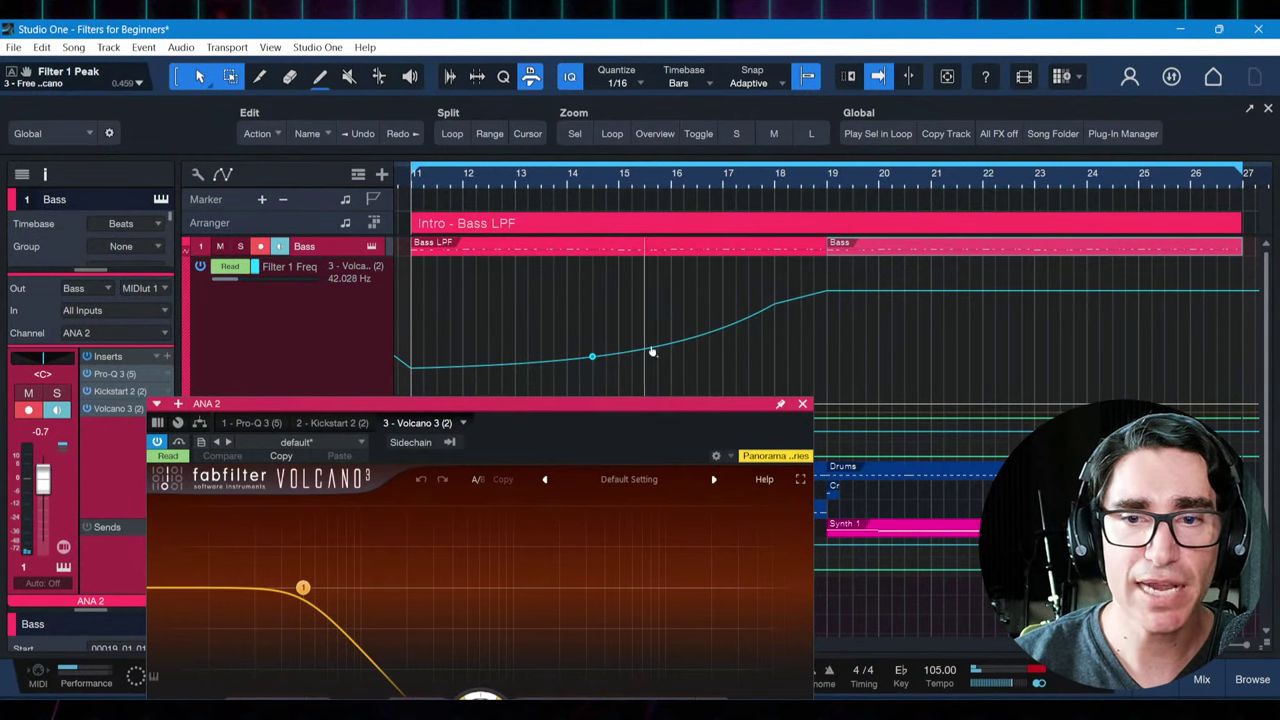
mouse_move(828, 297)
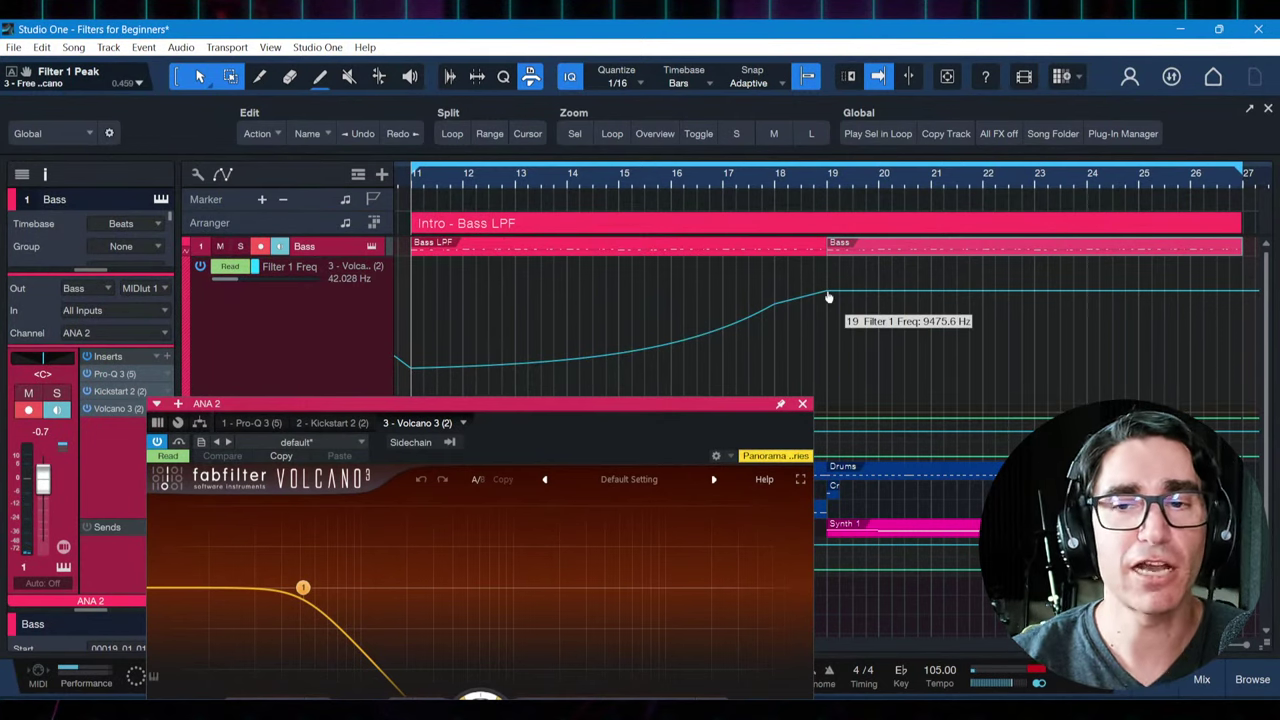
drag(741, 404, 837, 185)
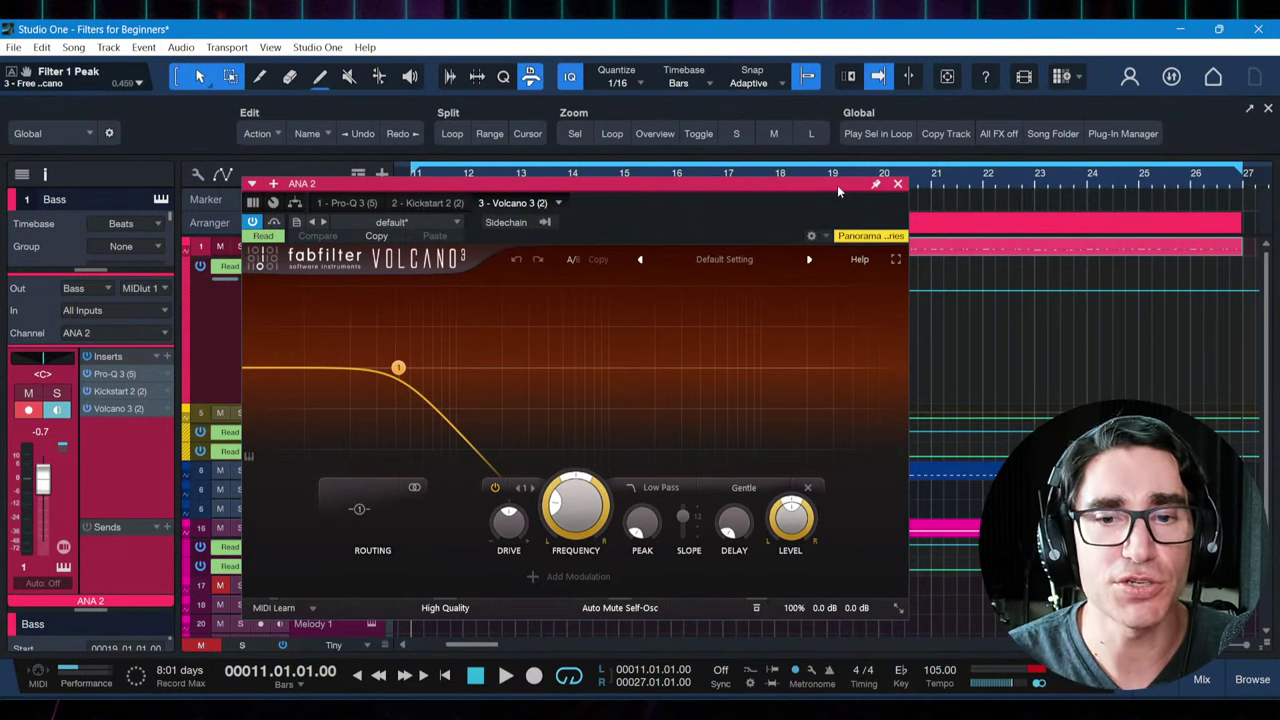
key(space)
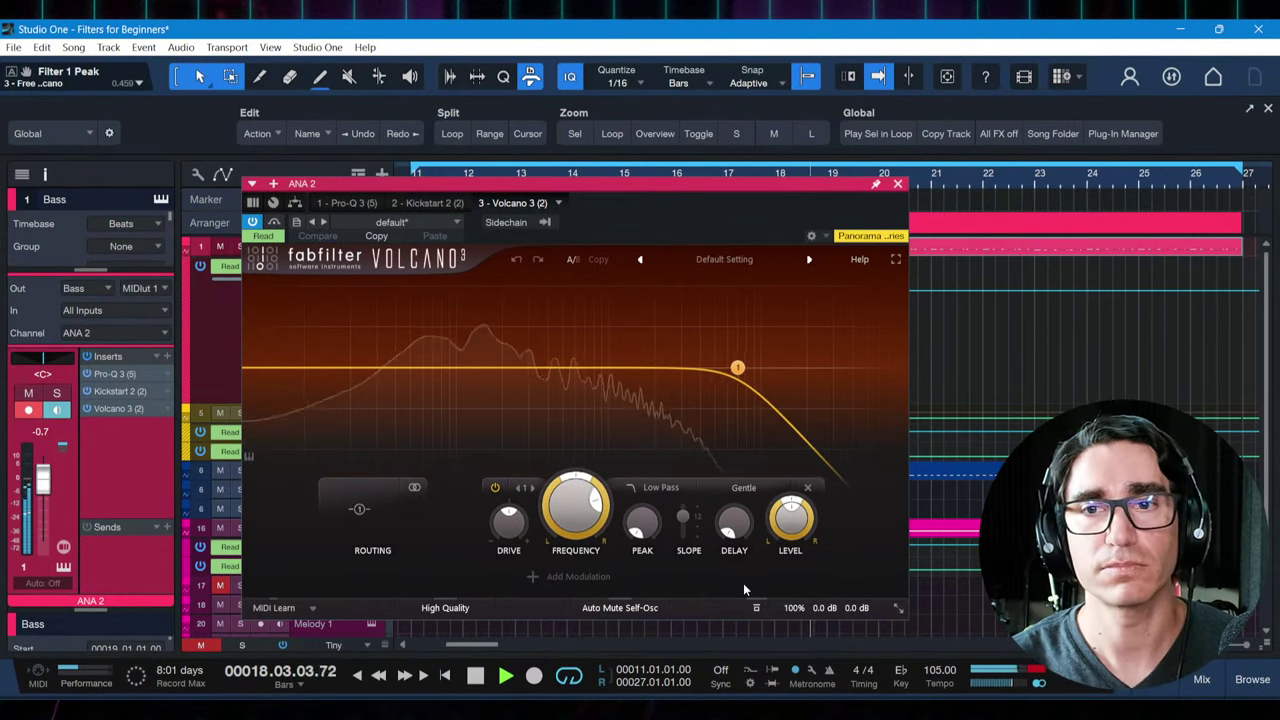
key(space)
Close the Bass plugin window and examine the filter frequency automation curve around bars 14 and 18
drag(826, 186, 778, 186)
click(849, 184)
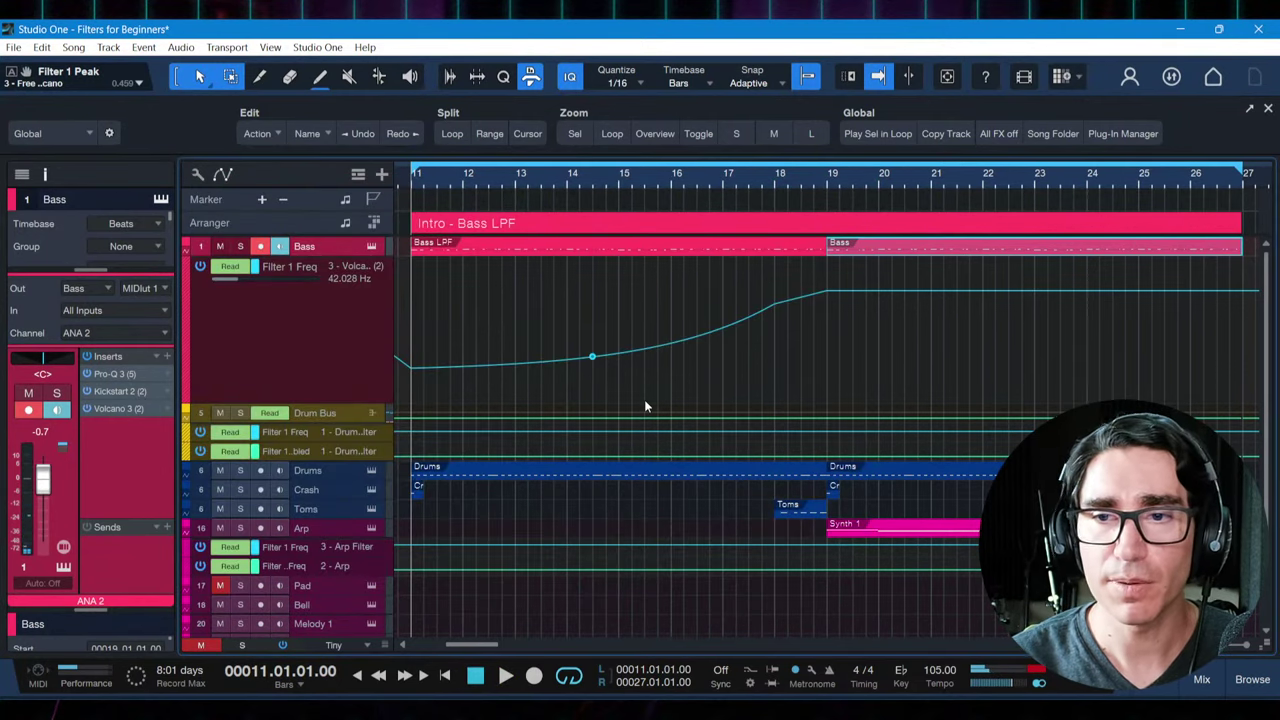
click(788, 303)
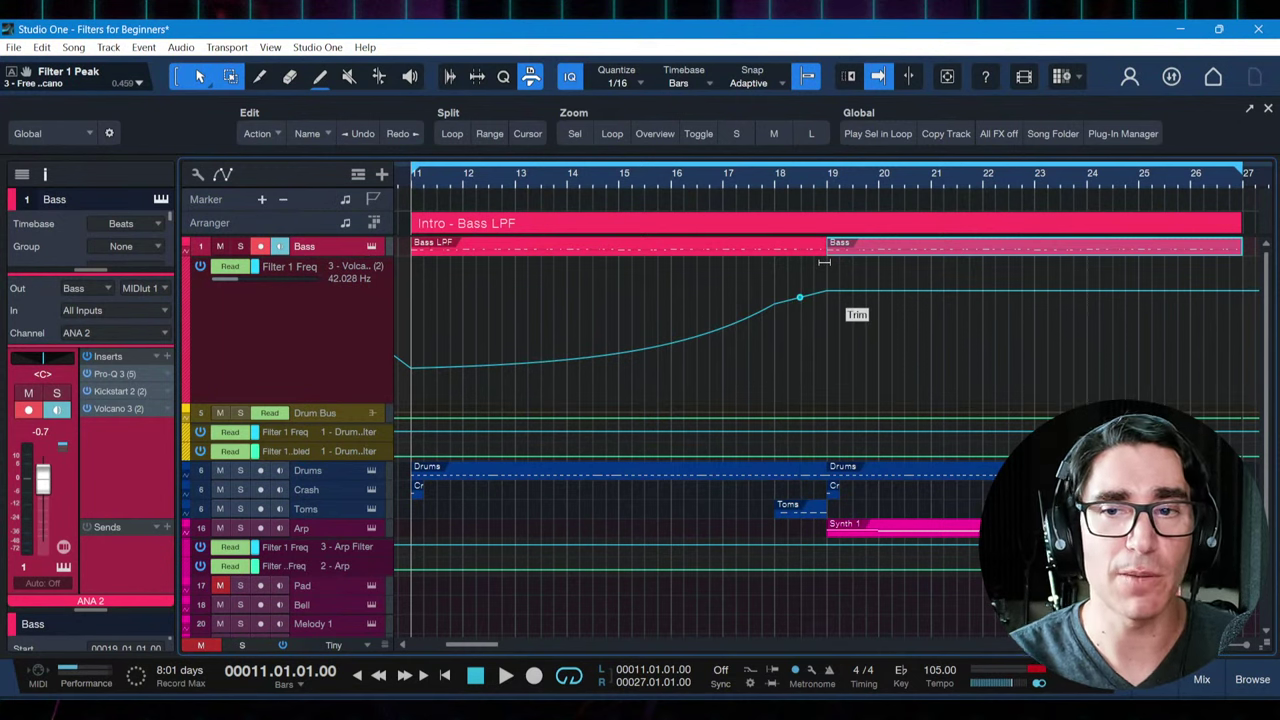
click(592, 357)
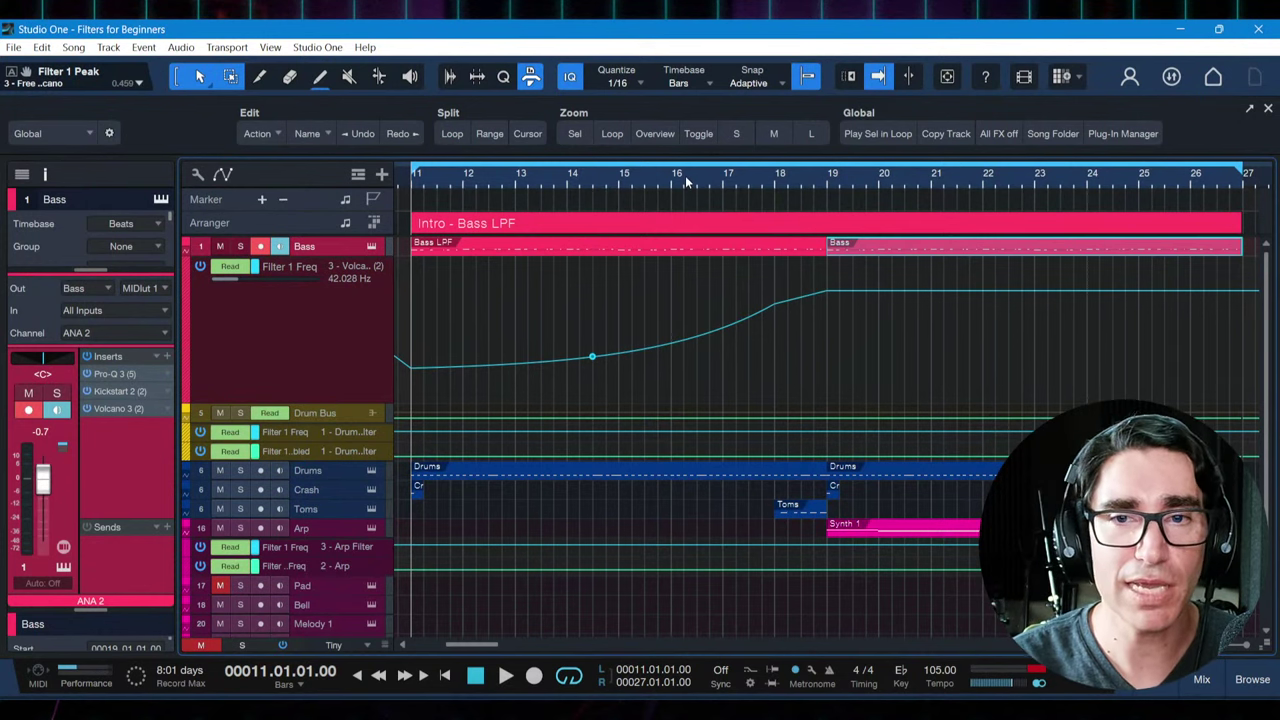
Loop the Intro - Bass & Drums BPF section from bar 29 to 45 and zoom the timeline to it
drag(685, 175, 528, 152)
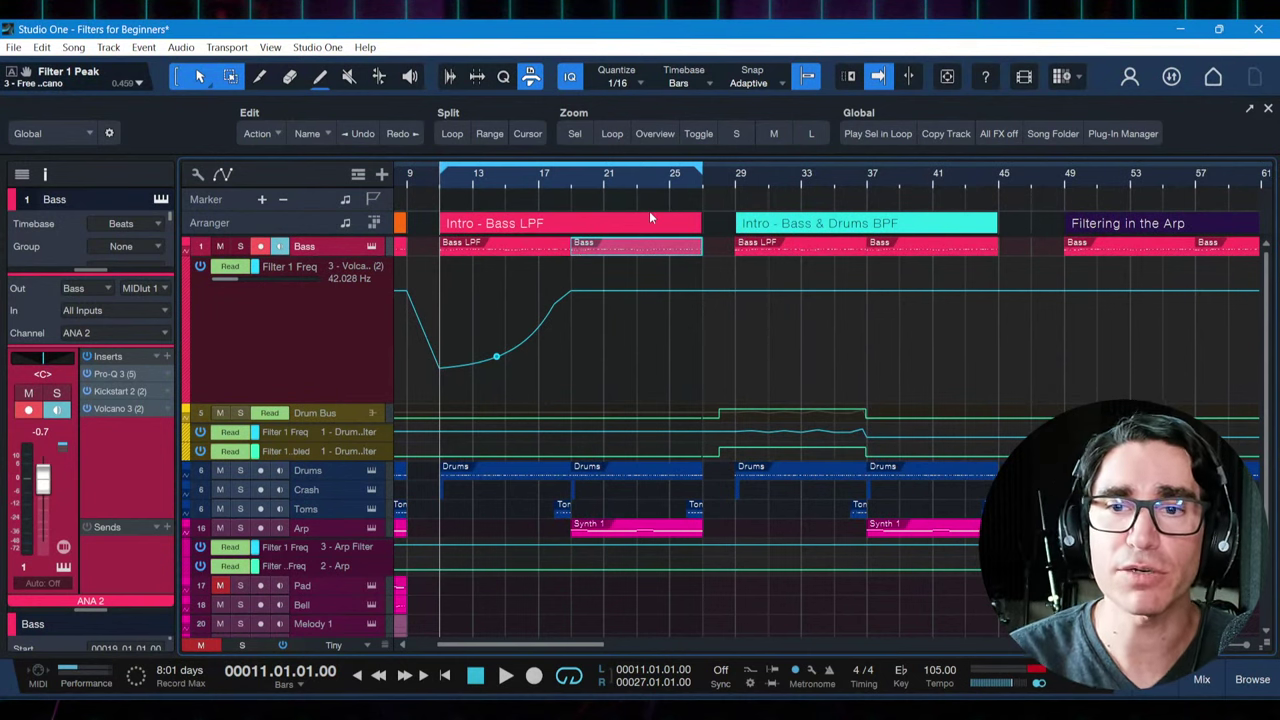
click(767, 232)
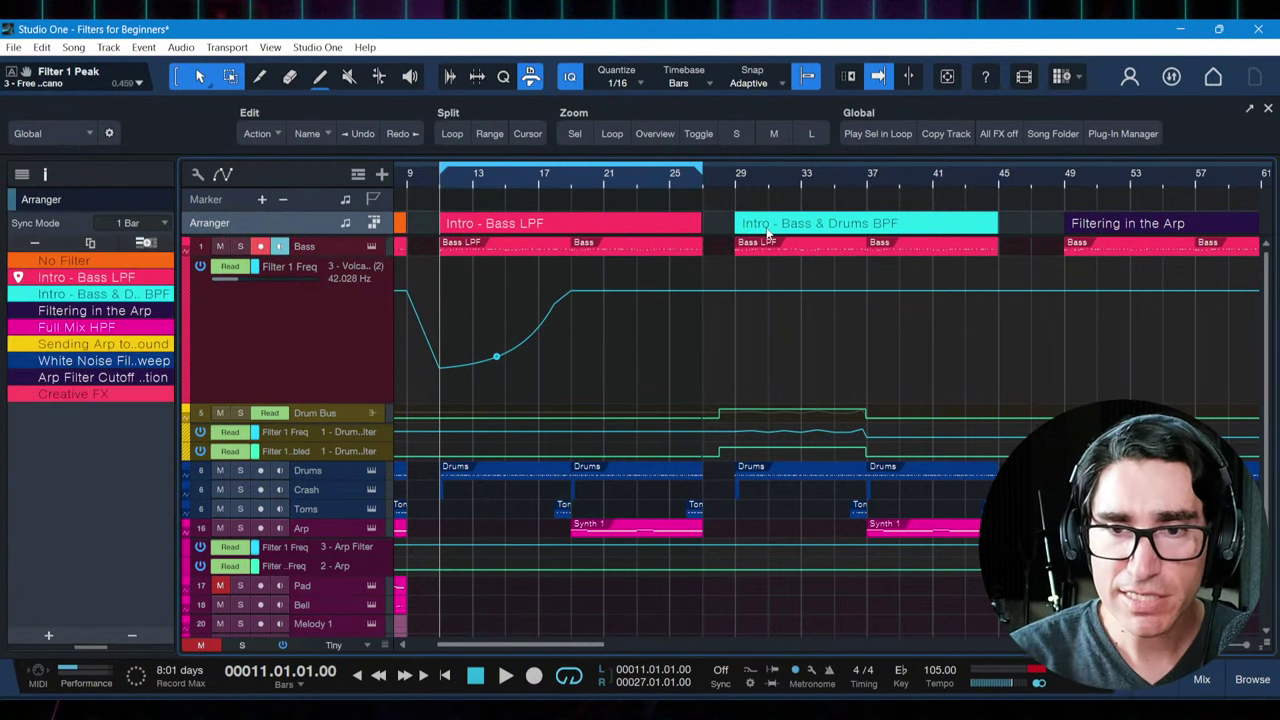
key(p)
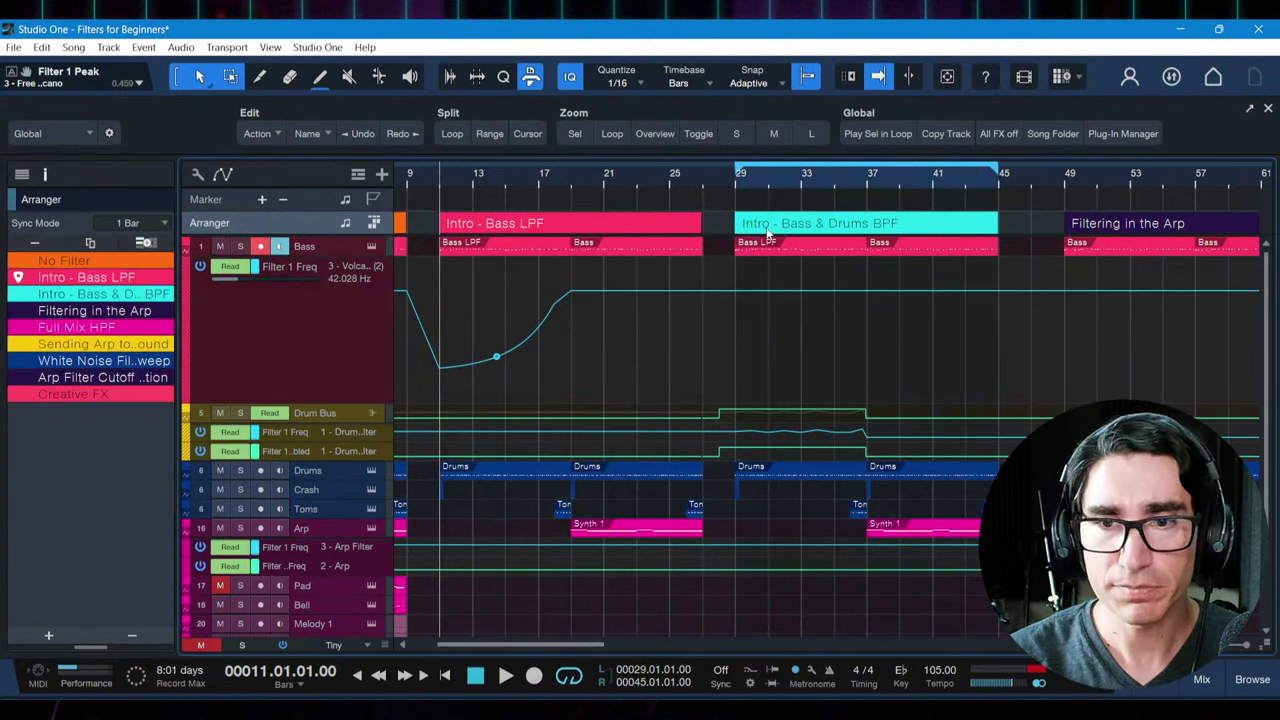
click(767, 232)
key(z)
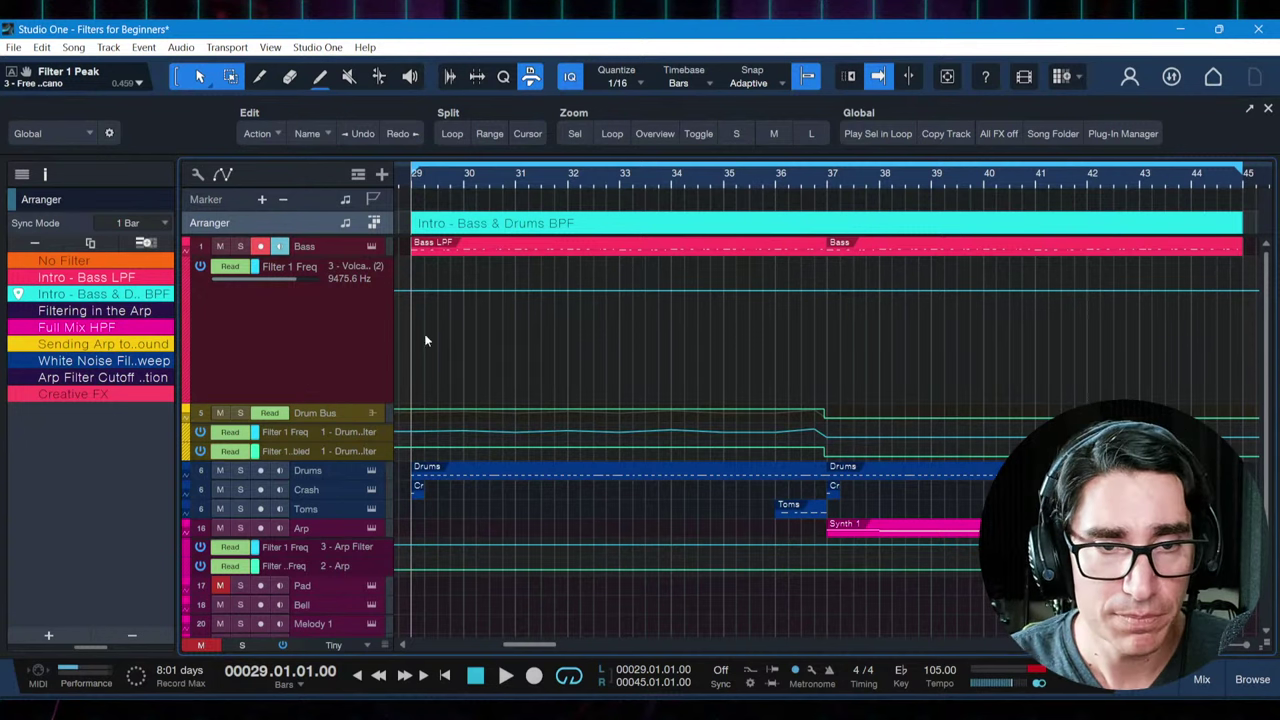
Enlarge the Drum Bus track's two filter automation lanes and select its Filter 1 Freq lane
click(327, 248)
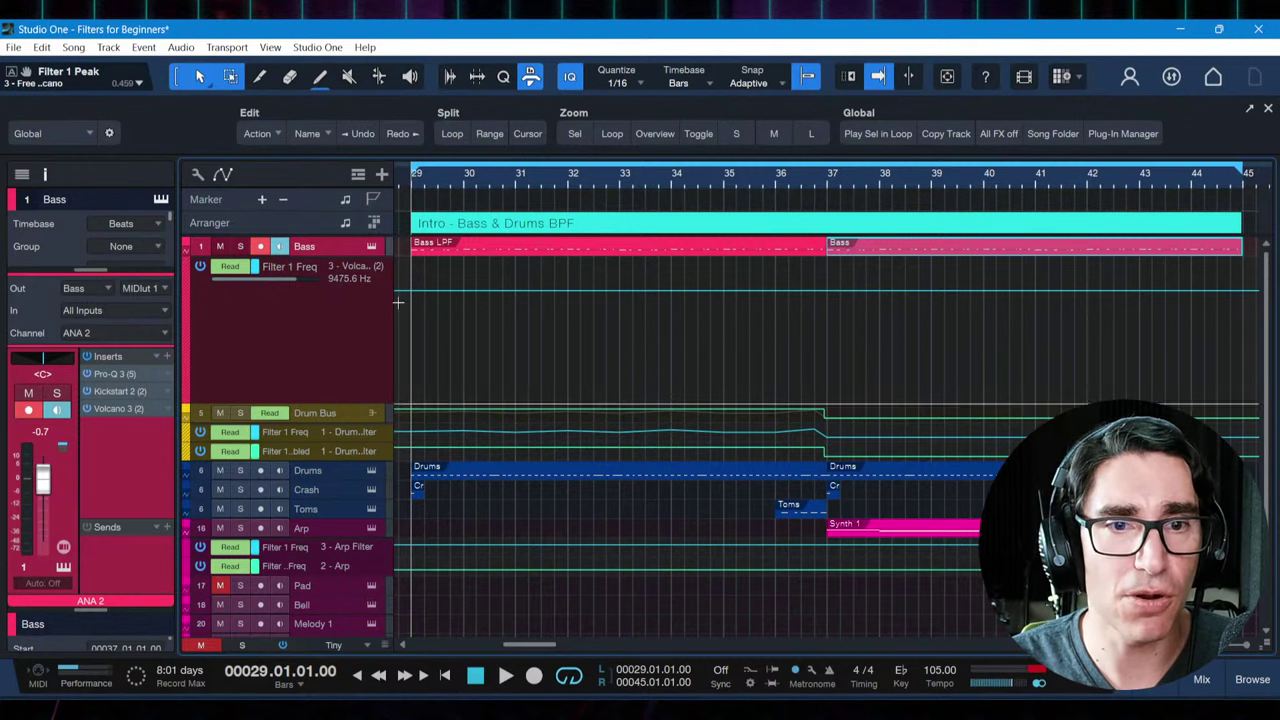
scroll(367, 297, down, 1)
scroll(367, 297, down, 1)
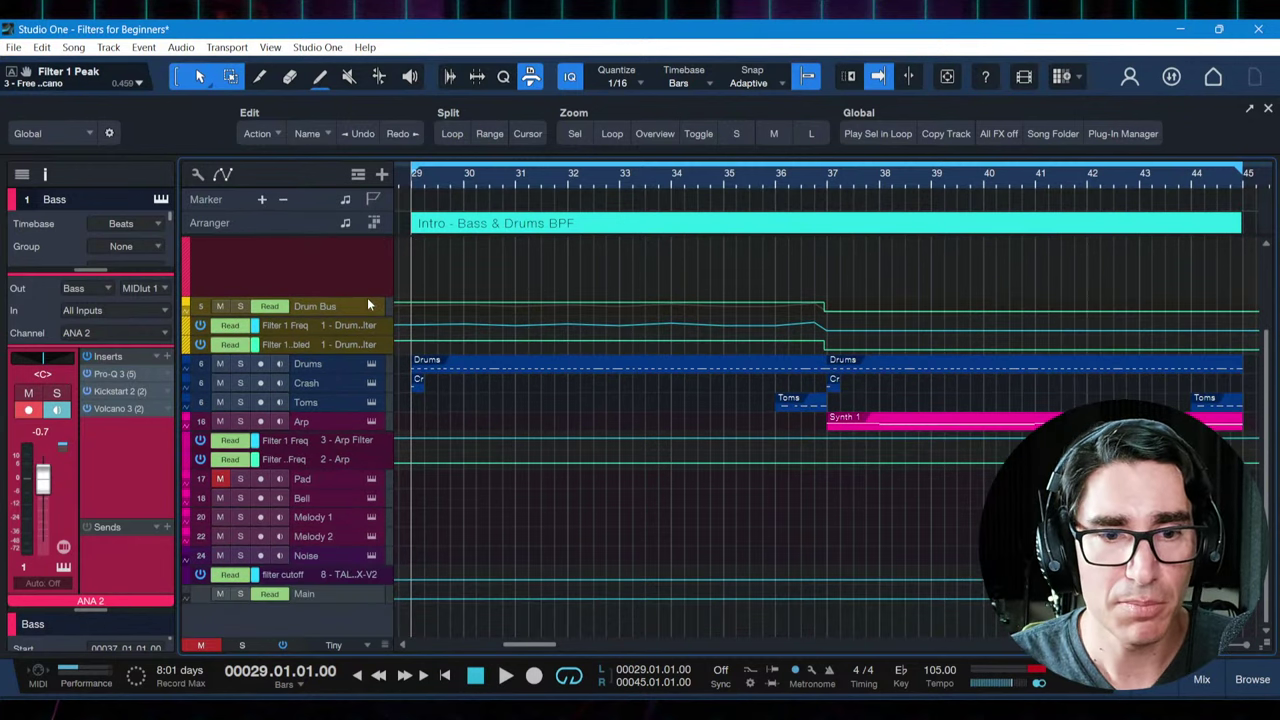
click(335, 598)
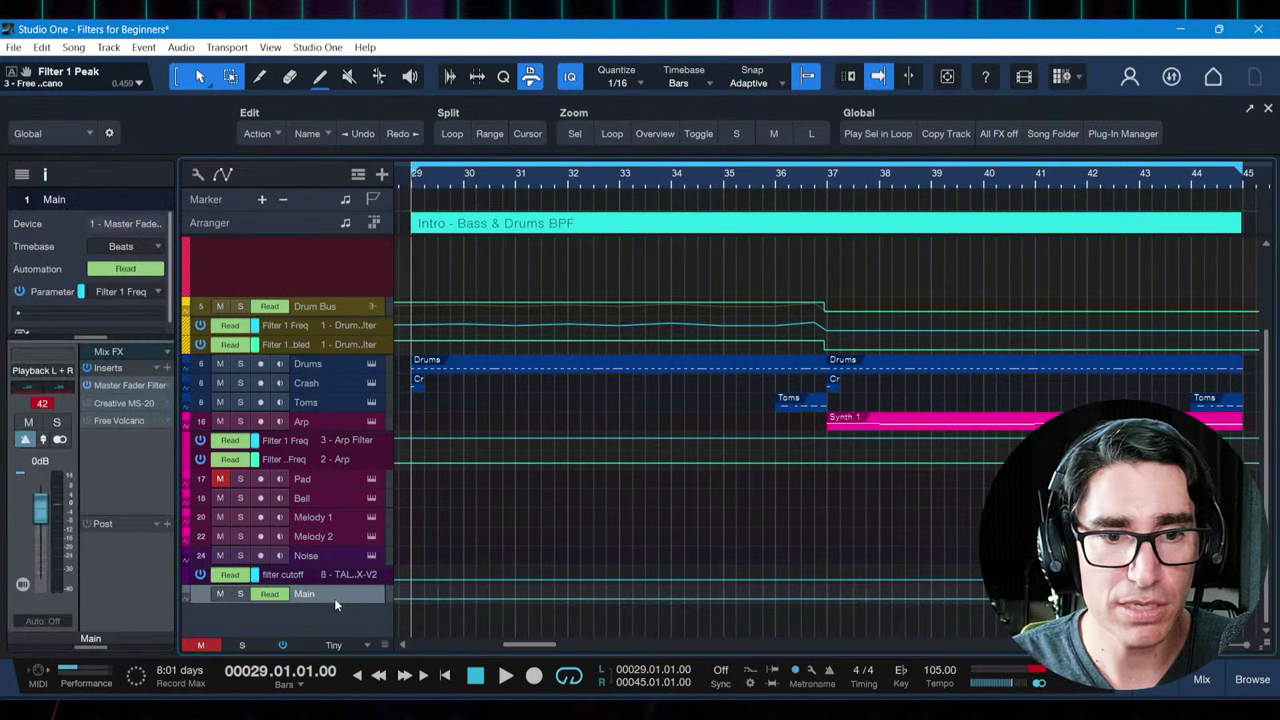
click(327, 305)
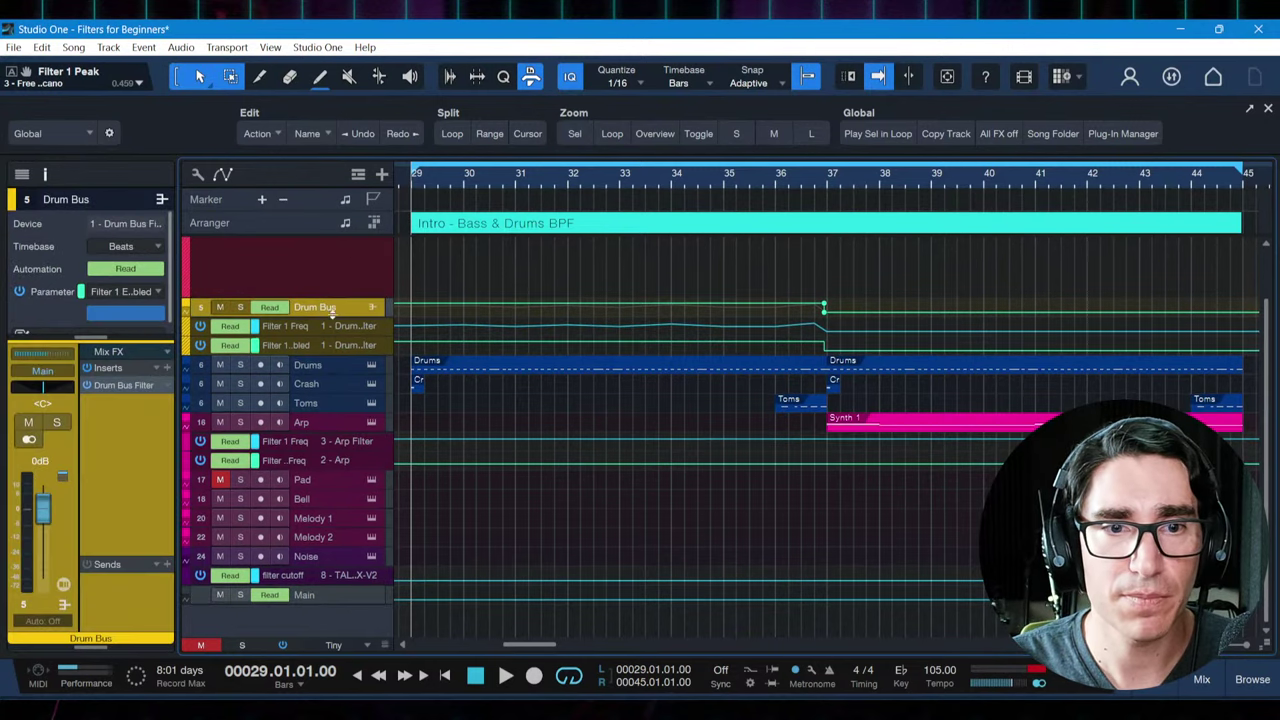
drag(335, 341, 339, 492)
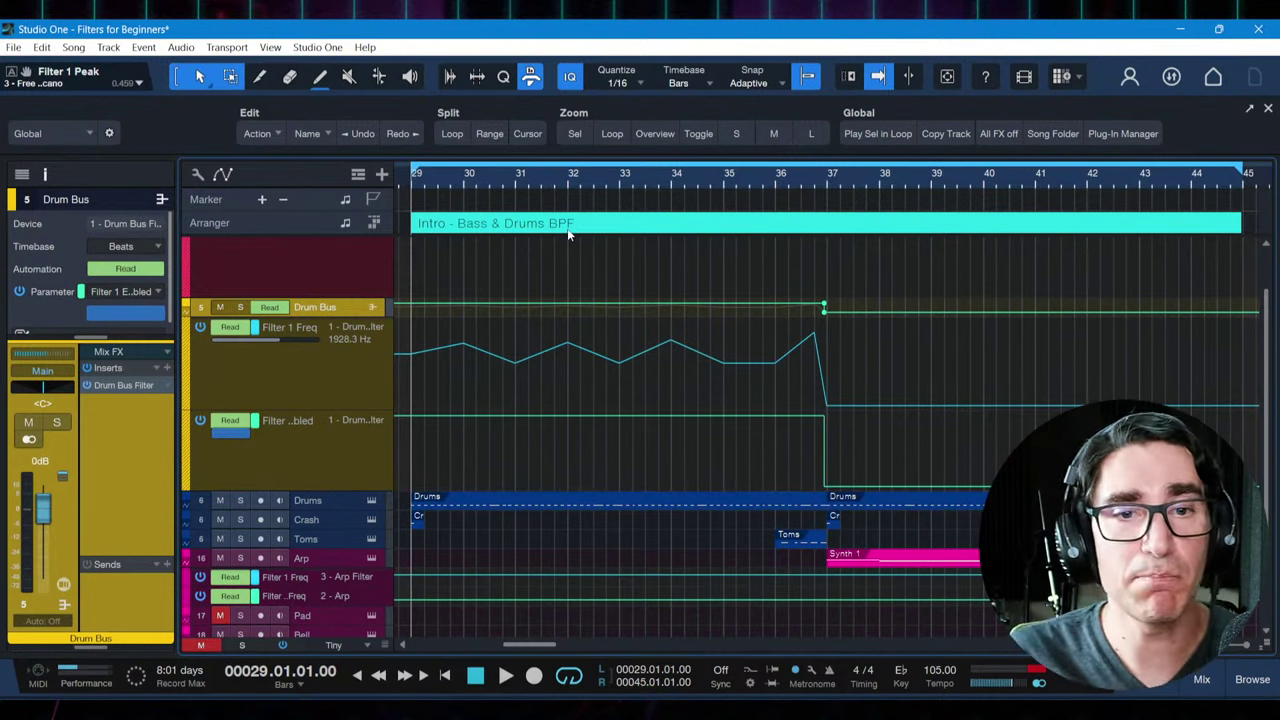
click(297, 387)
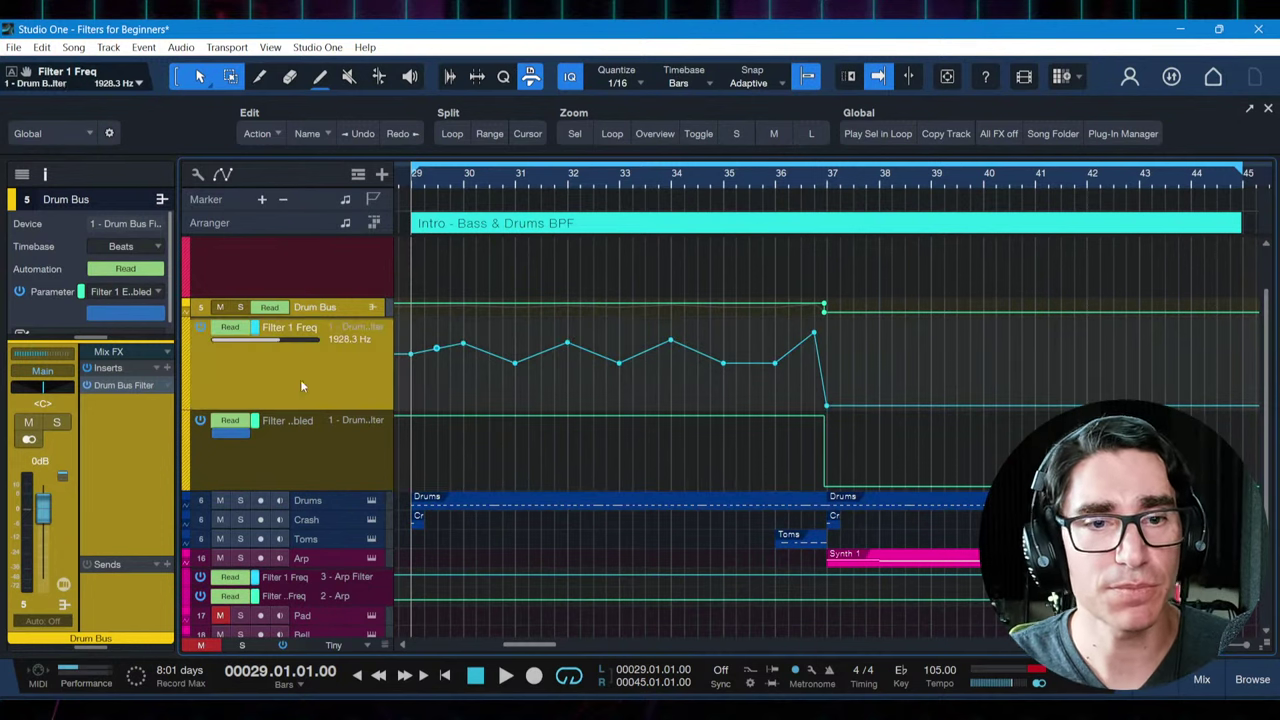
Open the Drum Bus Filter plugin, play the looped section while watching the band-pass frequency automation, and stop
click(124, 388)
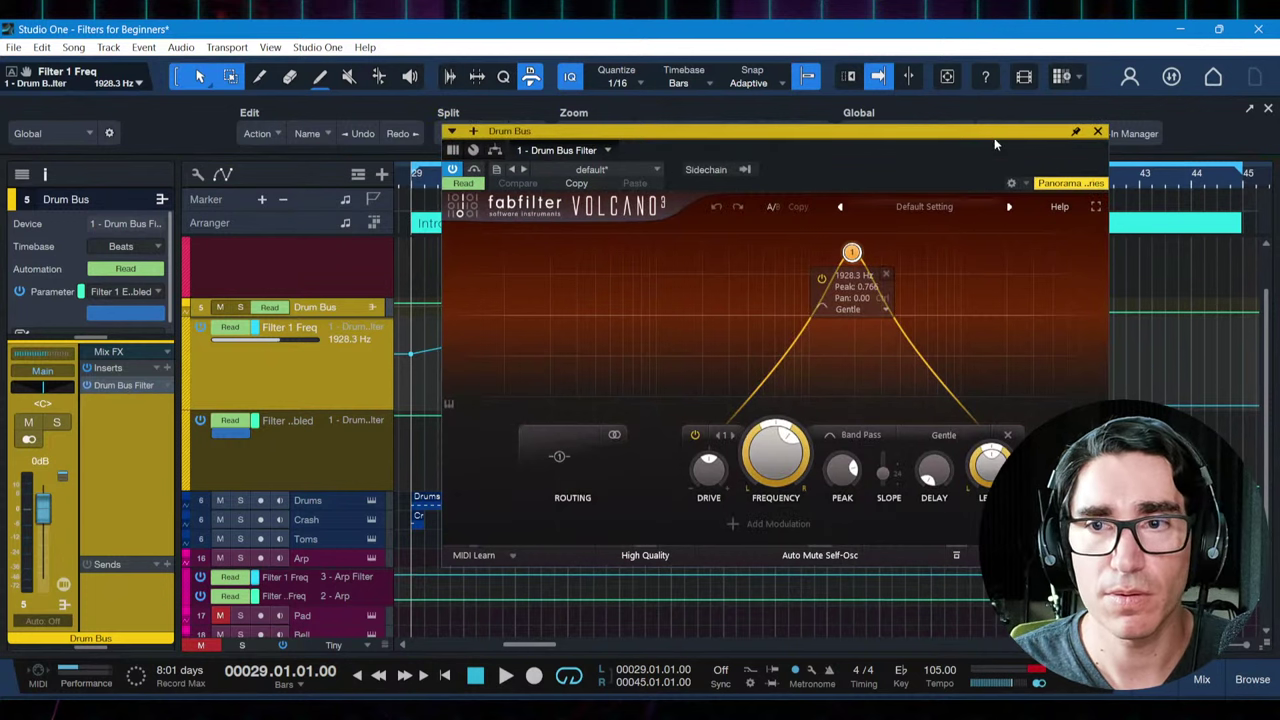
drag(995, 140, 707, 155)
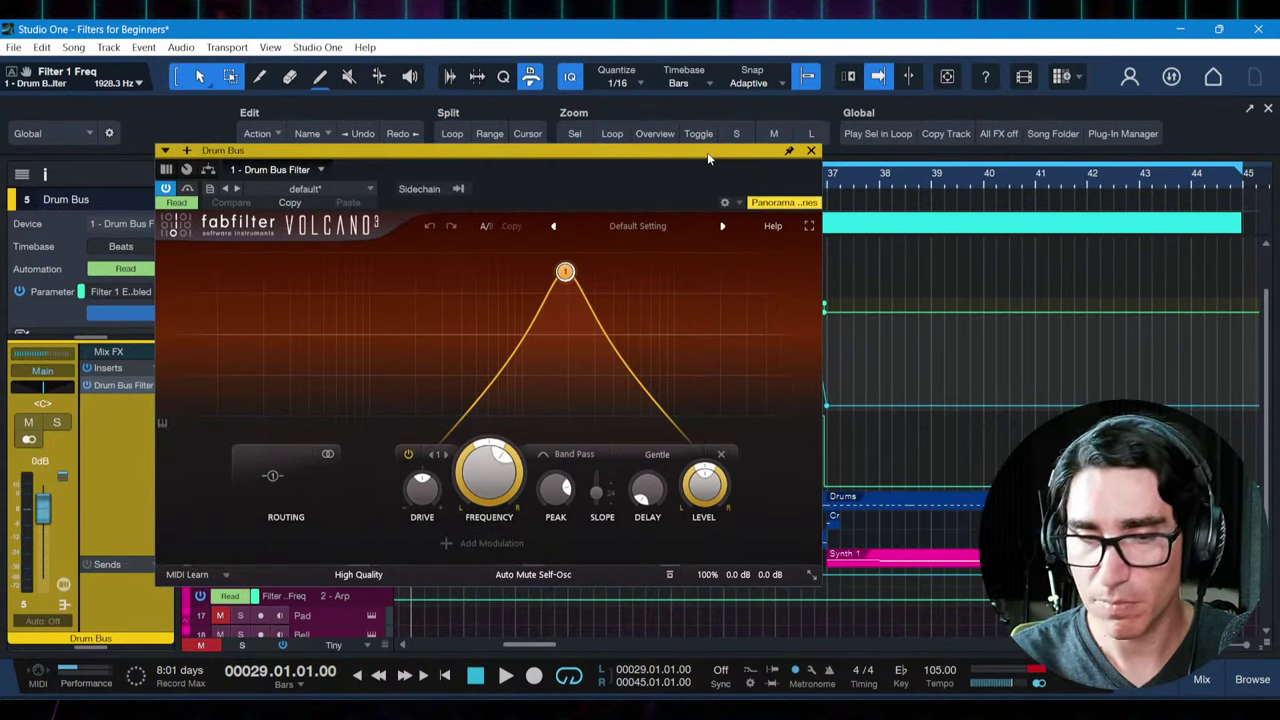
key(space)
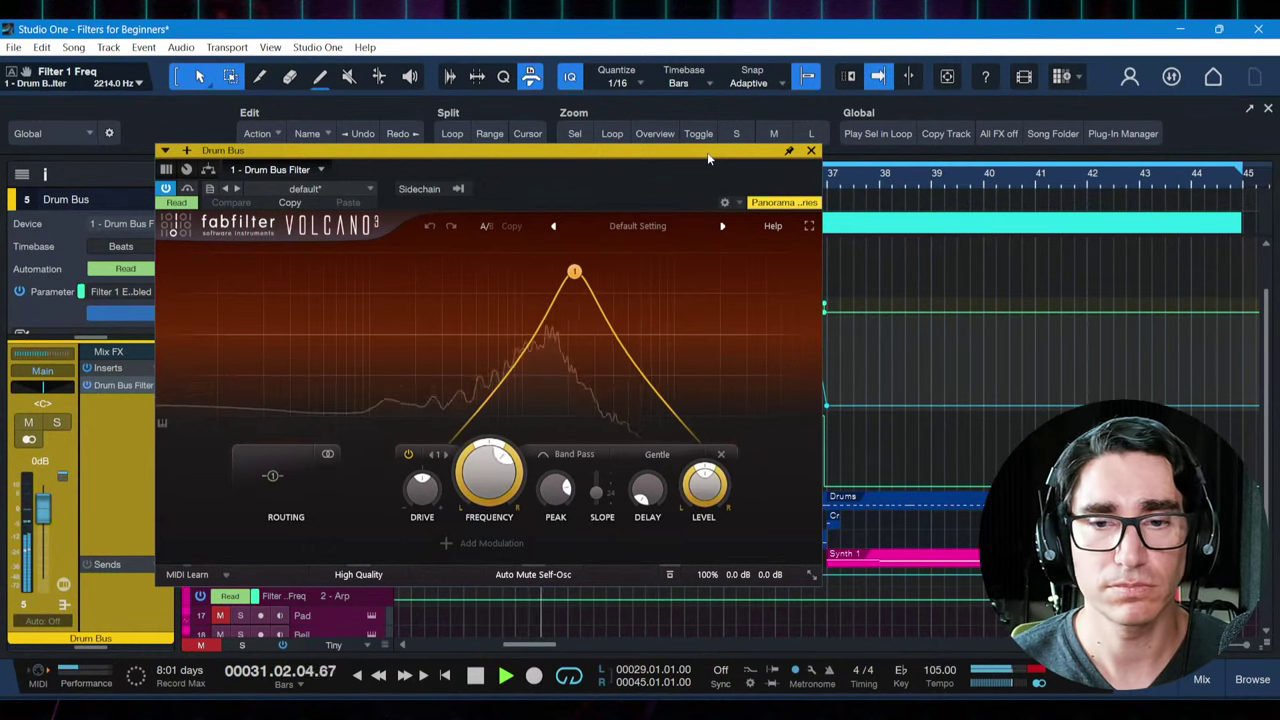
drag(707, 152, 565, 132)
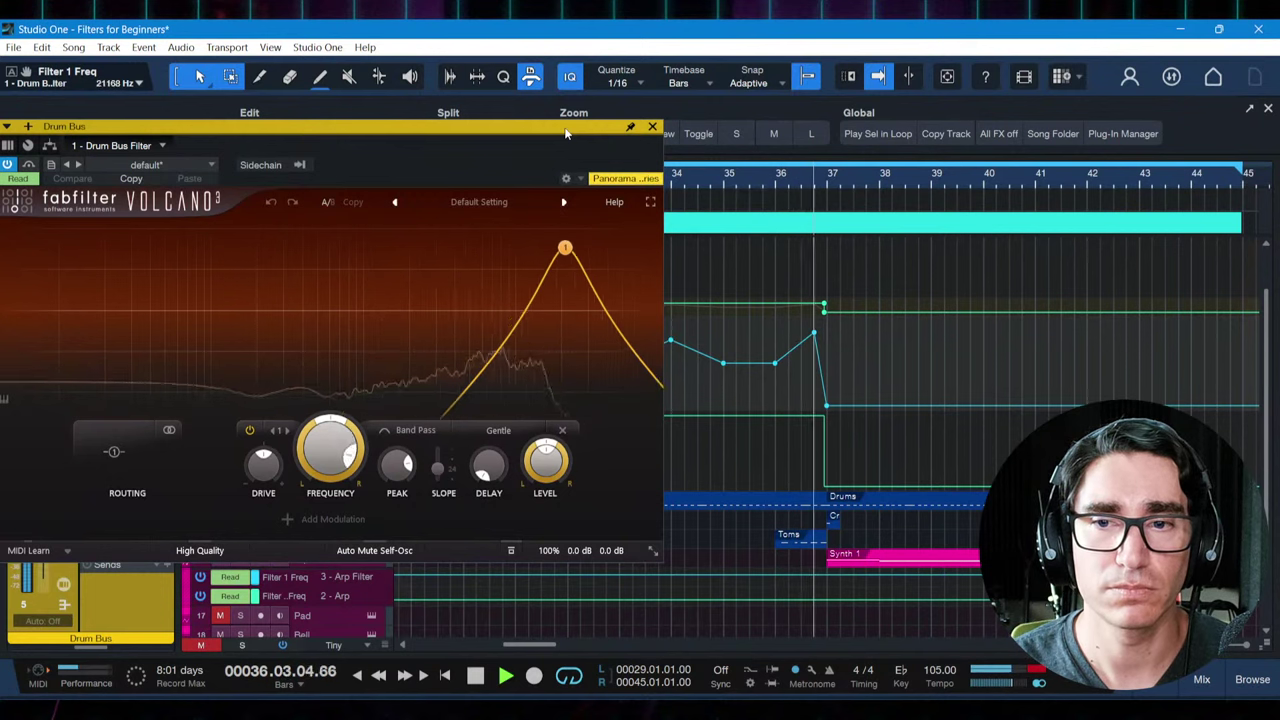
drag(566, 133, 686, 167)
key(space)
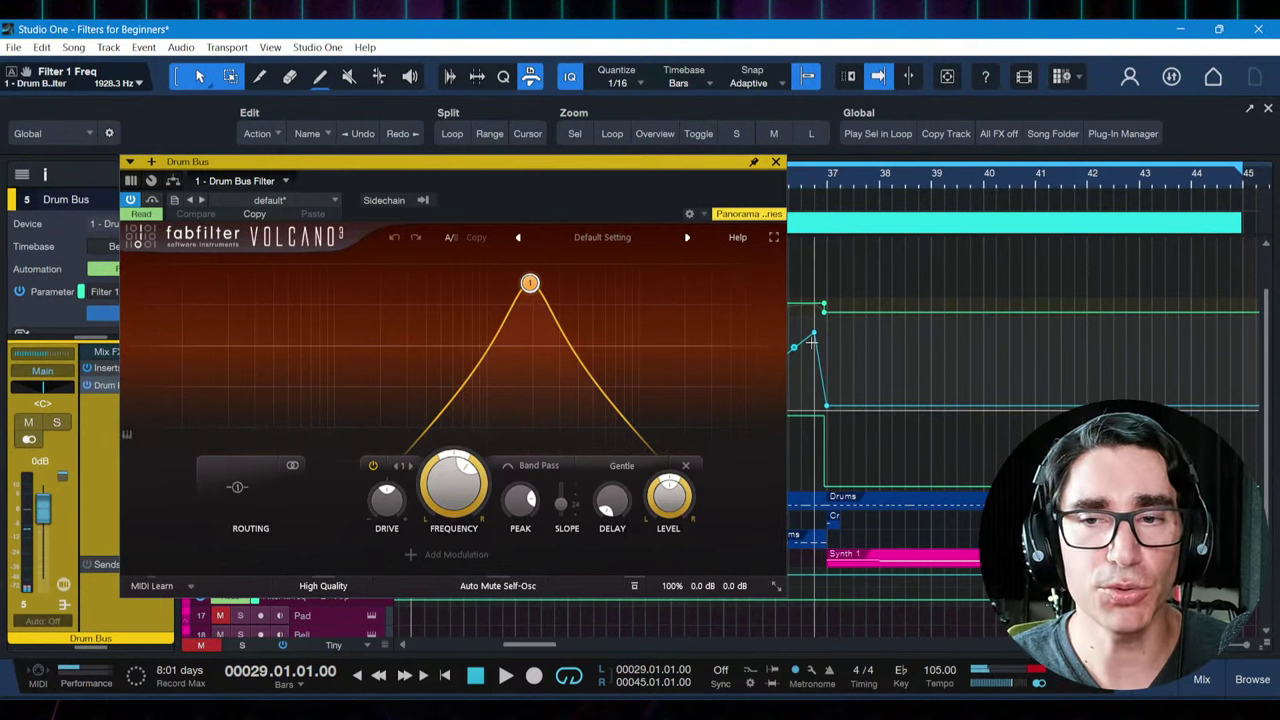
Turn the Drum Bus Filter's automation off, move the plugin window clear of the automation lanes, and play the looped section
drag(699, 165, 785, 279)
mouse_move(698, 495)
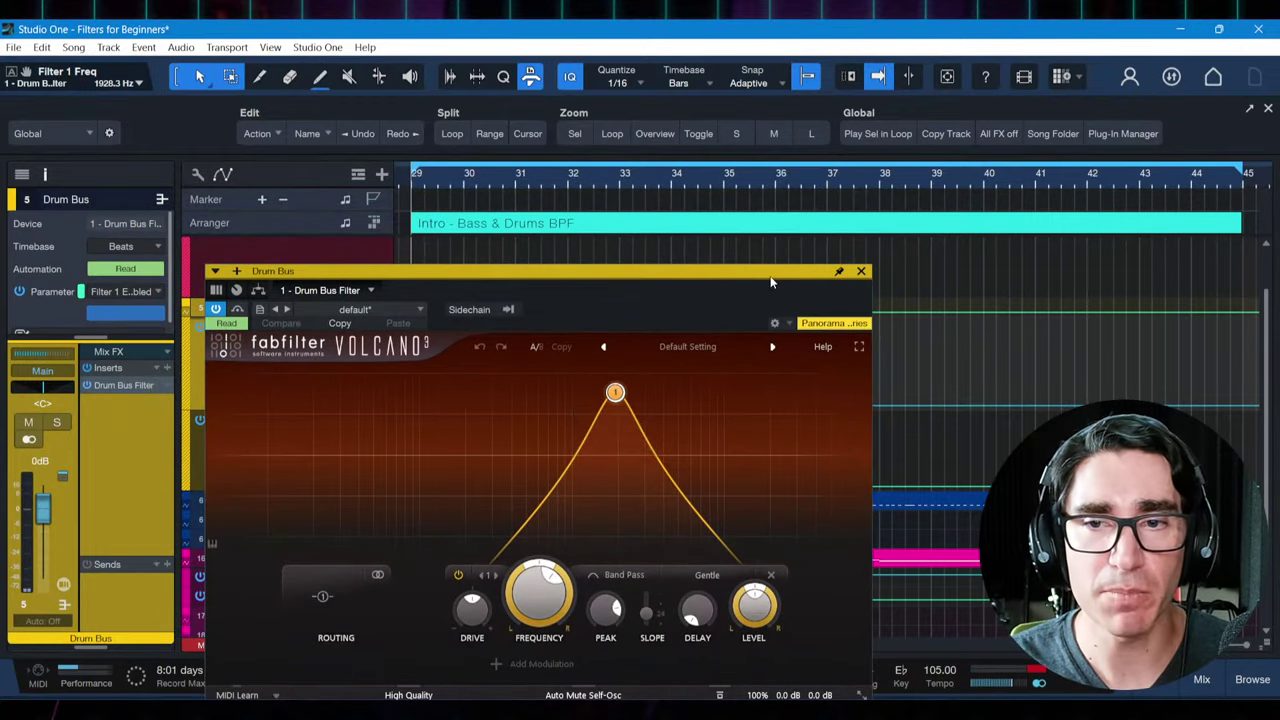
mouse_move(772, 281)
mouse_down()
mouse_move(800, 321)
mouse_move(794, 283)
mouse_up()
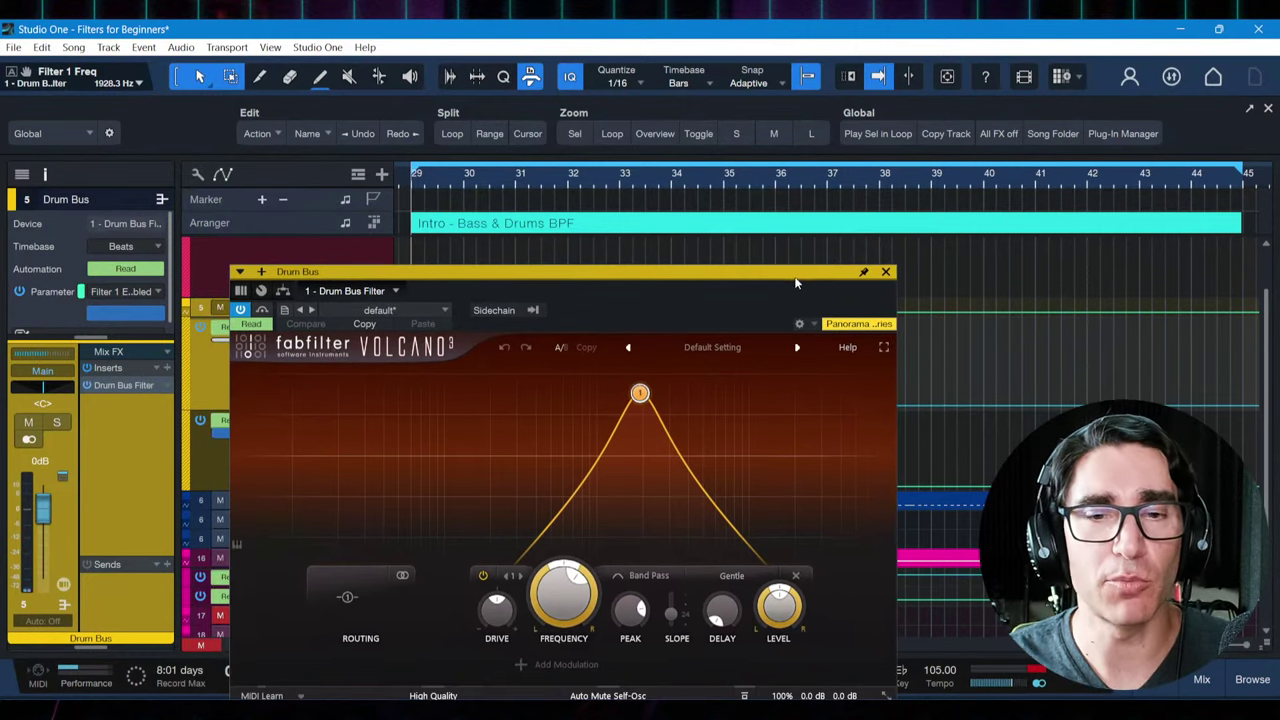
click(252, 324)
click(284, 343)
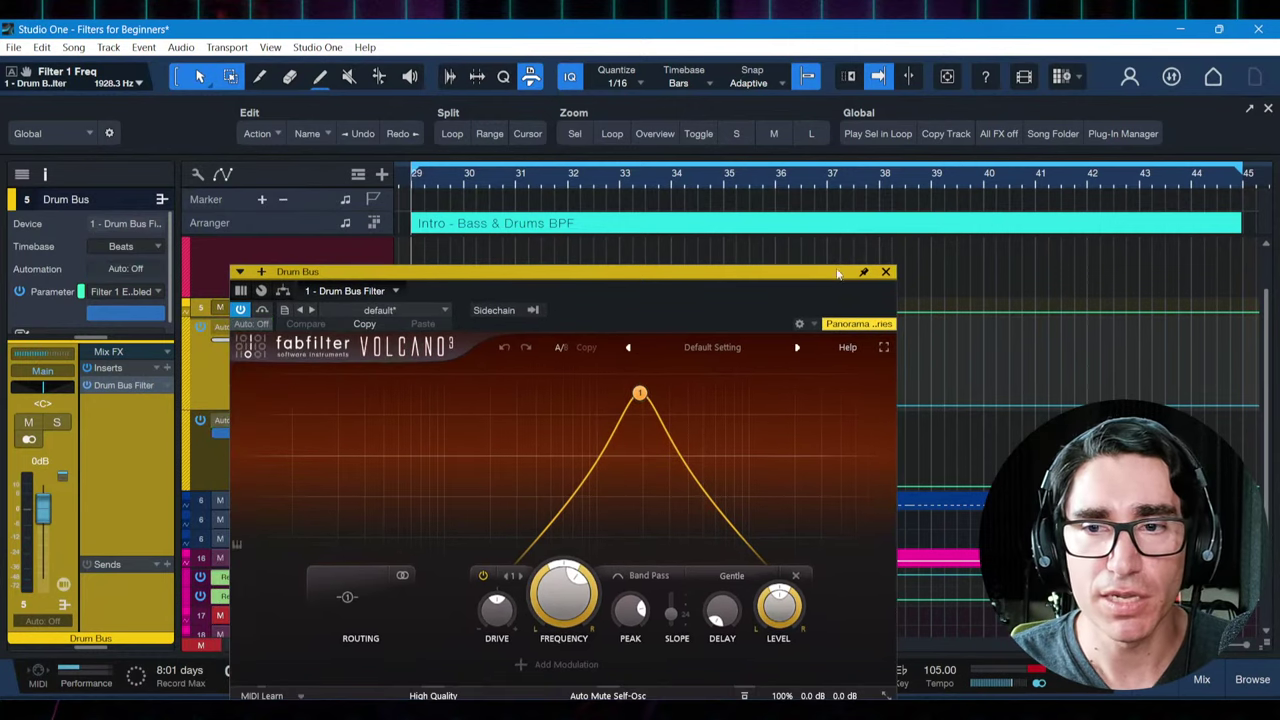
drag(828, 278, 832, 492)
key(space)
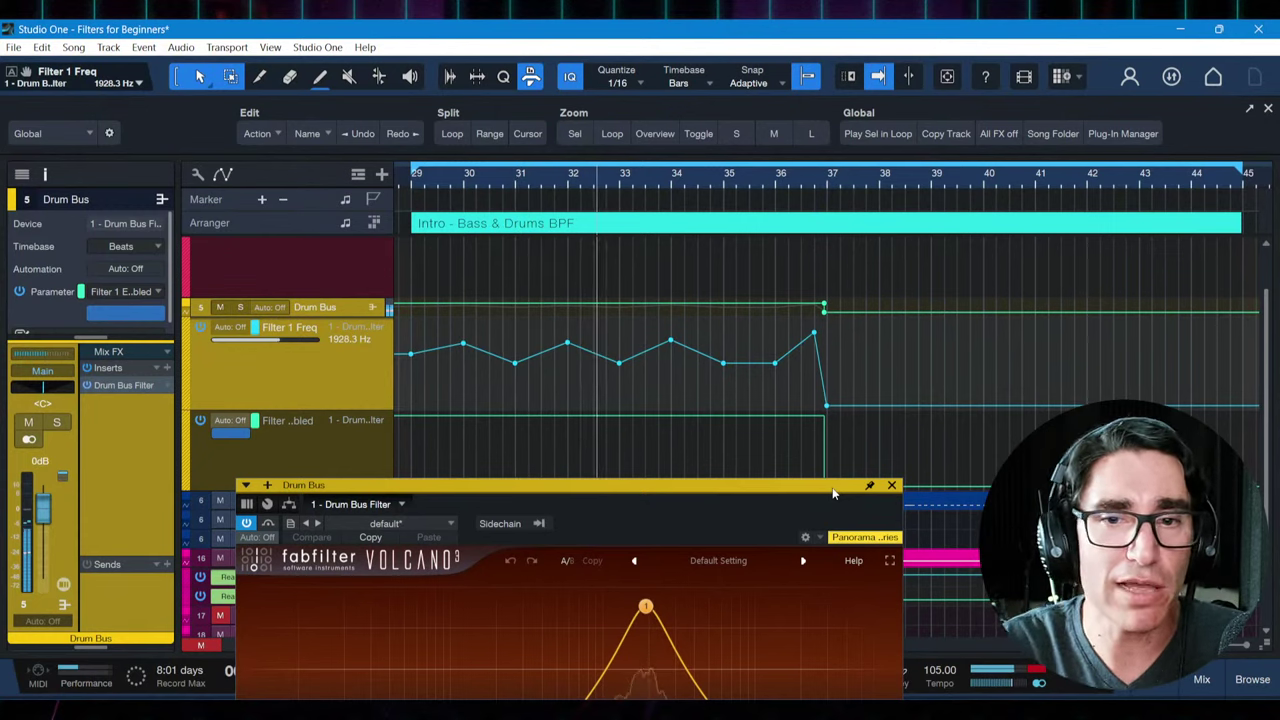
Switch the Drum Bus Filter's automation to Read during playback, watch the band-pass follow the curve past bar 37, stop, and close the plugin
click(270, 537)
click(280, 571)
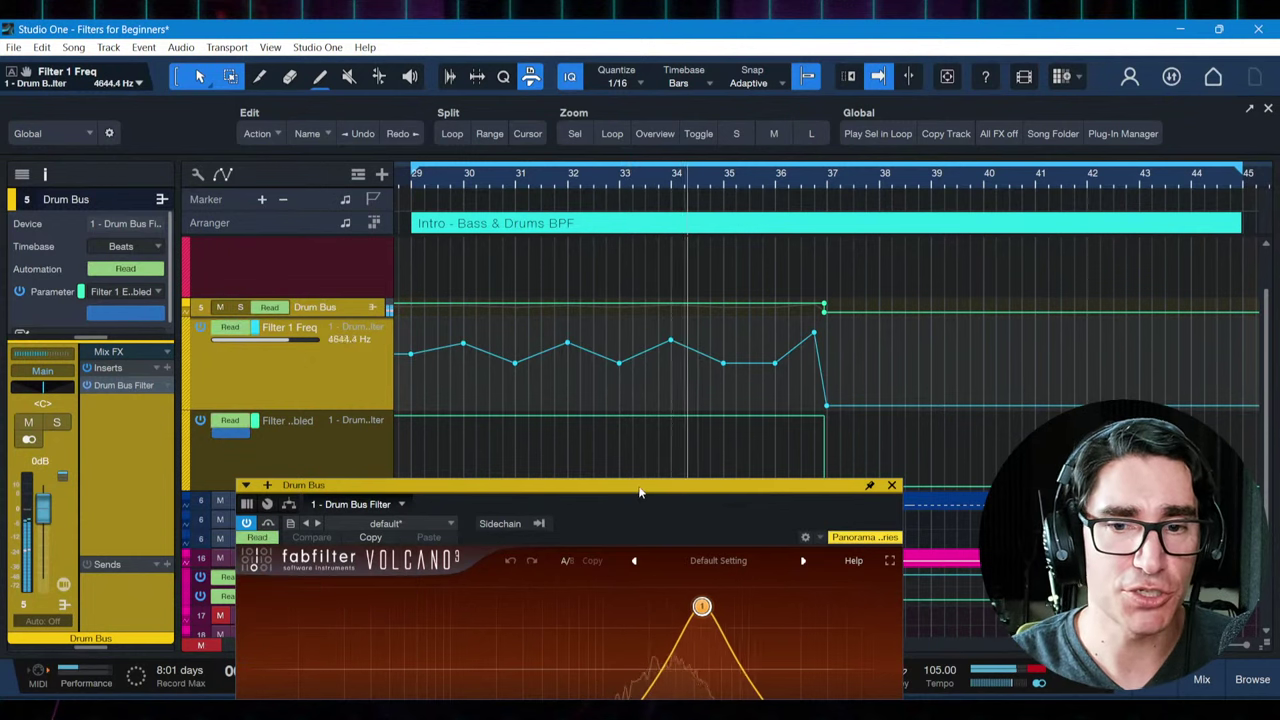
drag(546, 485, 531, 470)
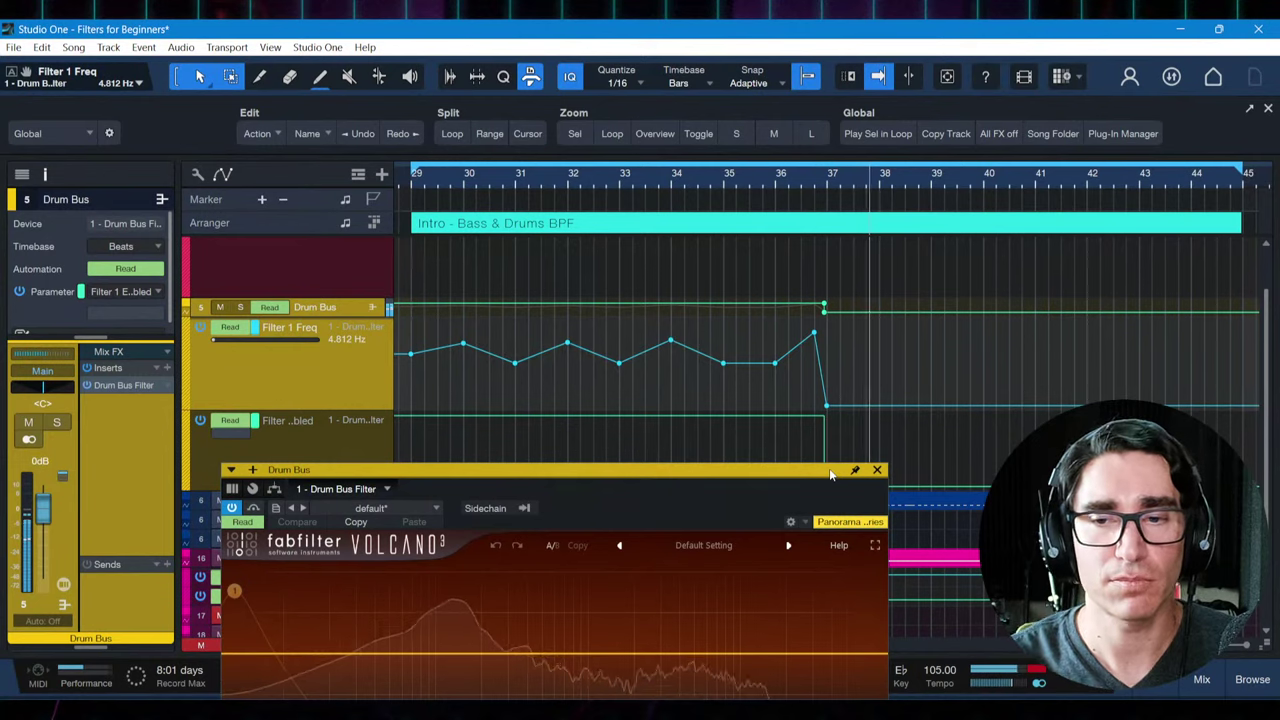
key(space)
drag(830, 474, 827, 197)
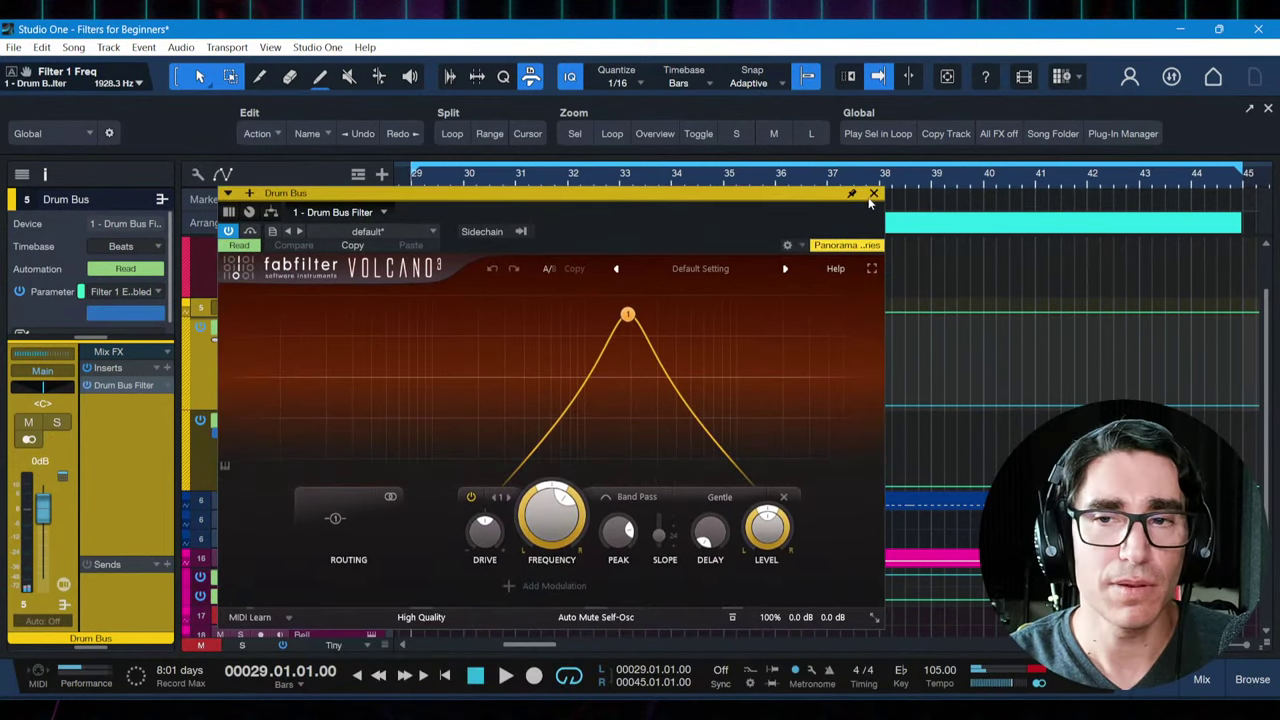
click(873, 193)
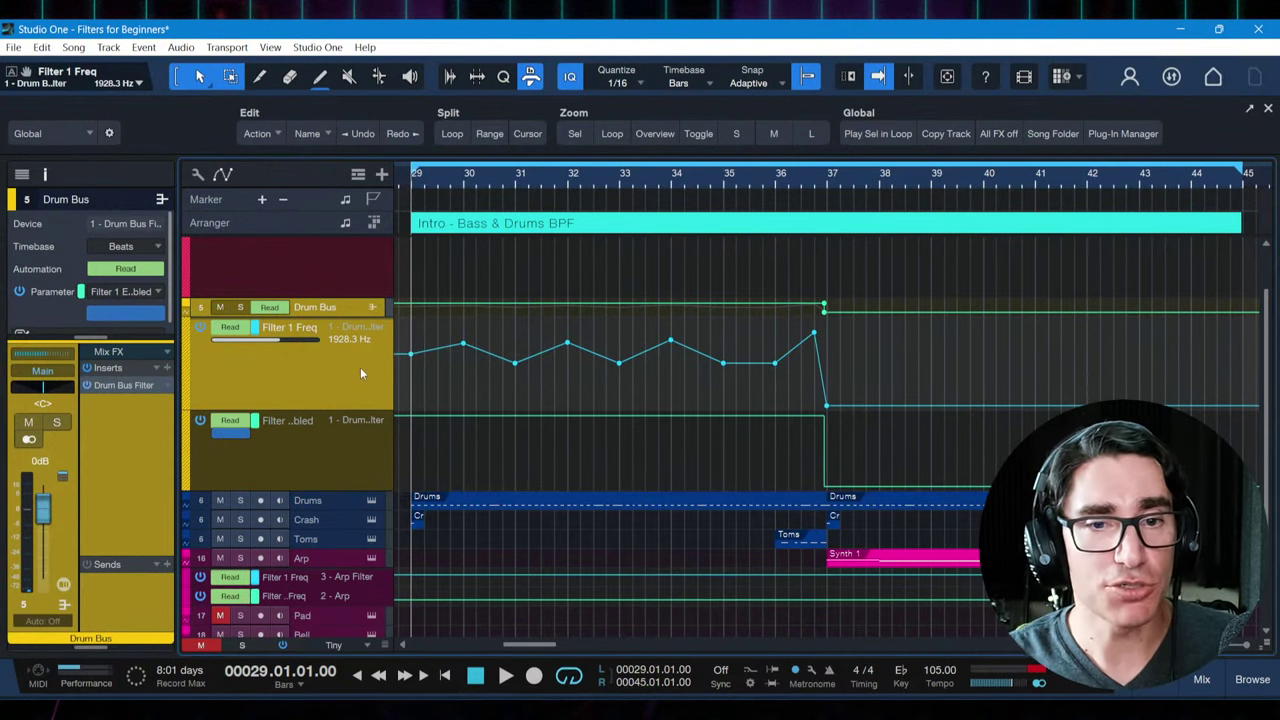
Turn the Drum Bus automation off and play from bar 38 with the Drum Bus Filter plugin open, stopping after bar 39
click(436, 348)
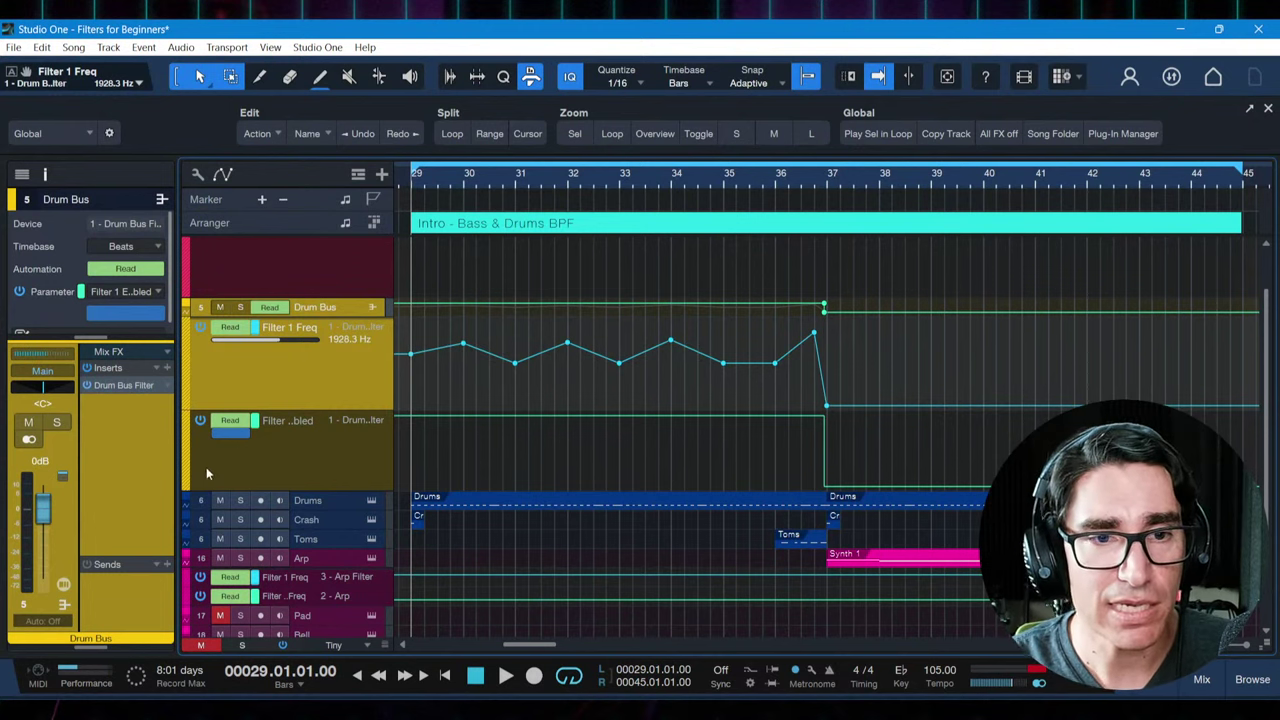
click(222, 328)
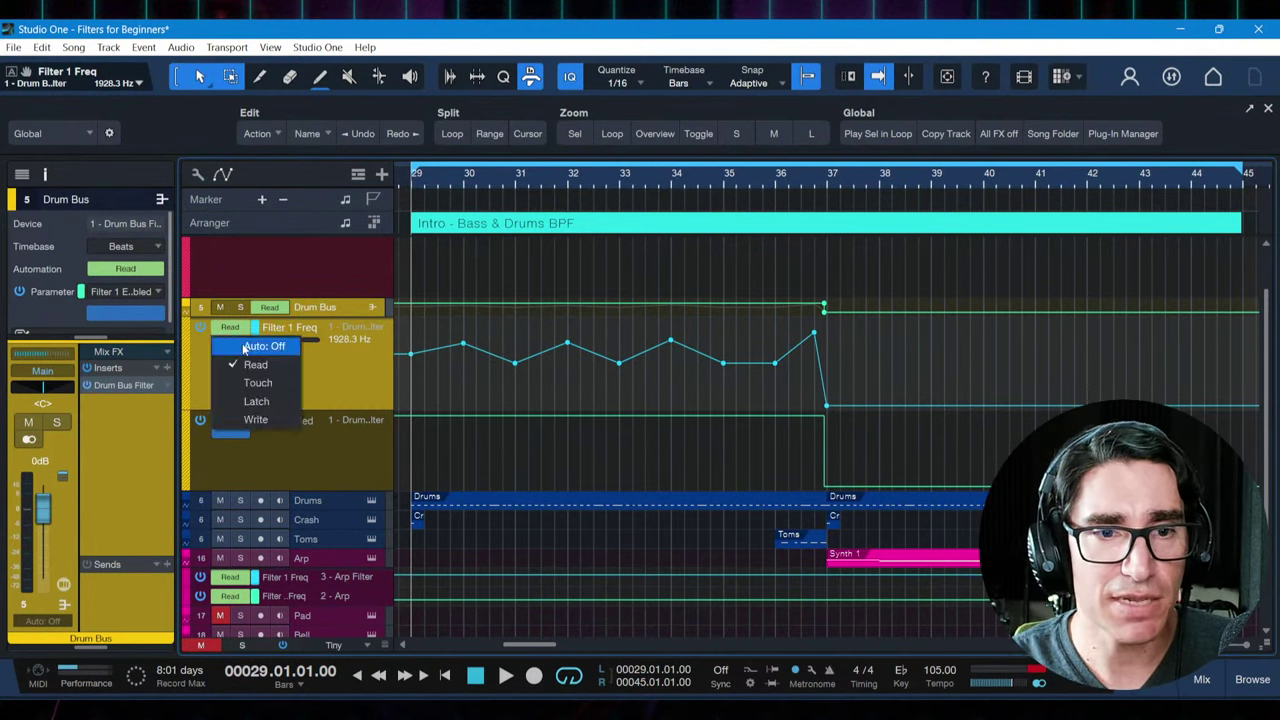
click(242, 344)
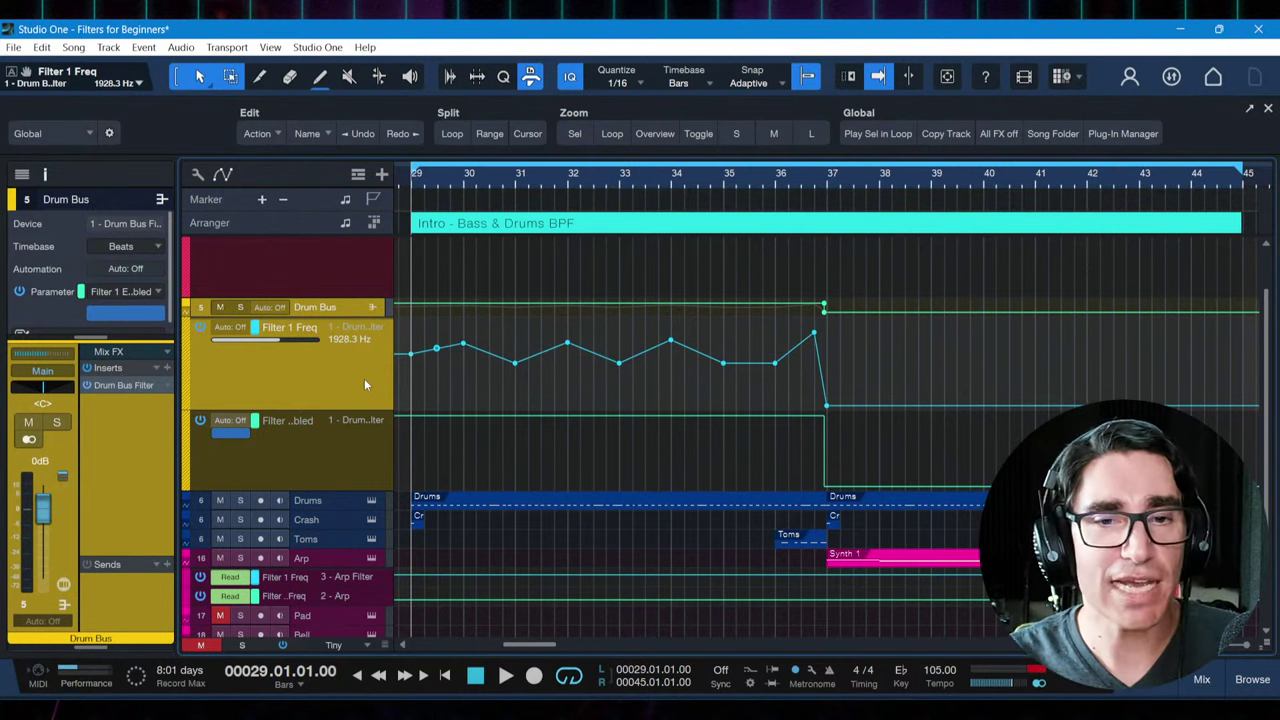
click(884, 180)
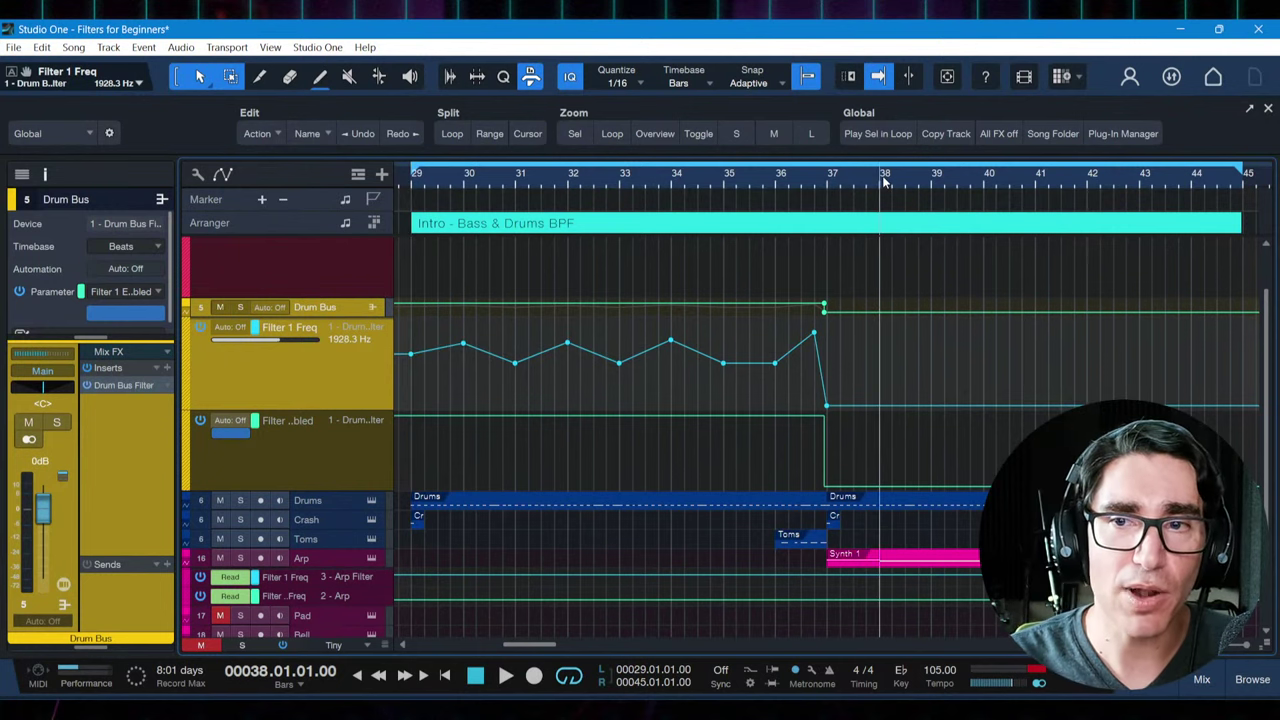
key(space)
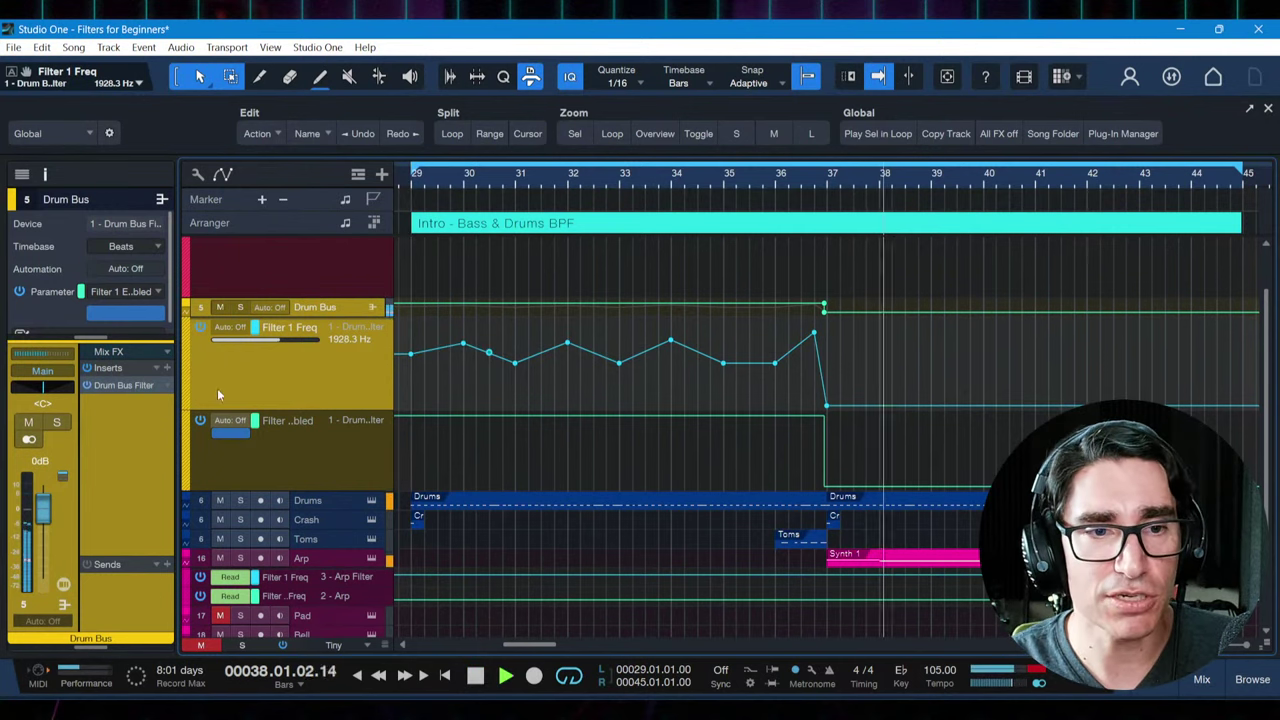
click(134, 389)
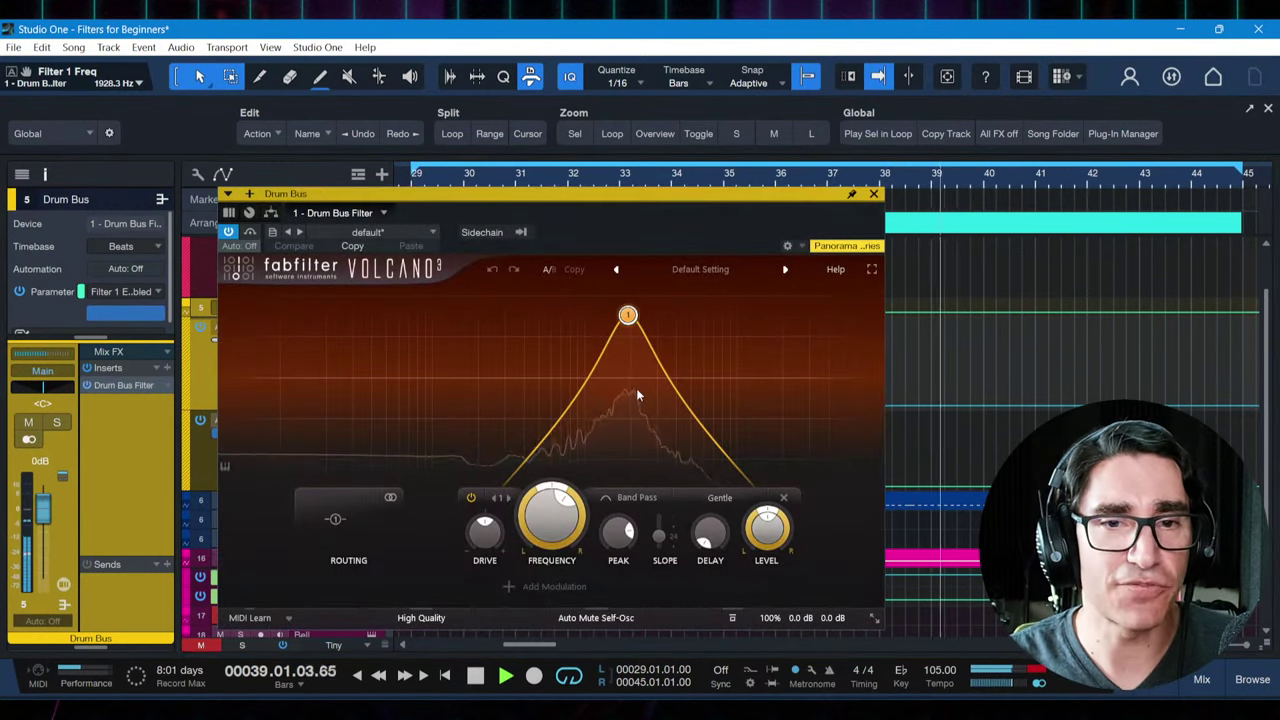
key(space)
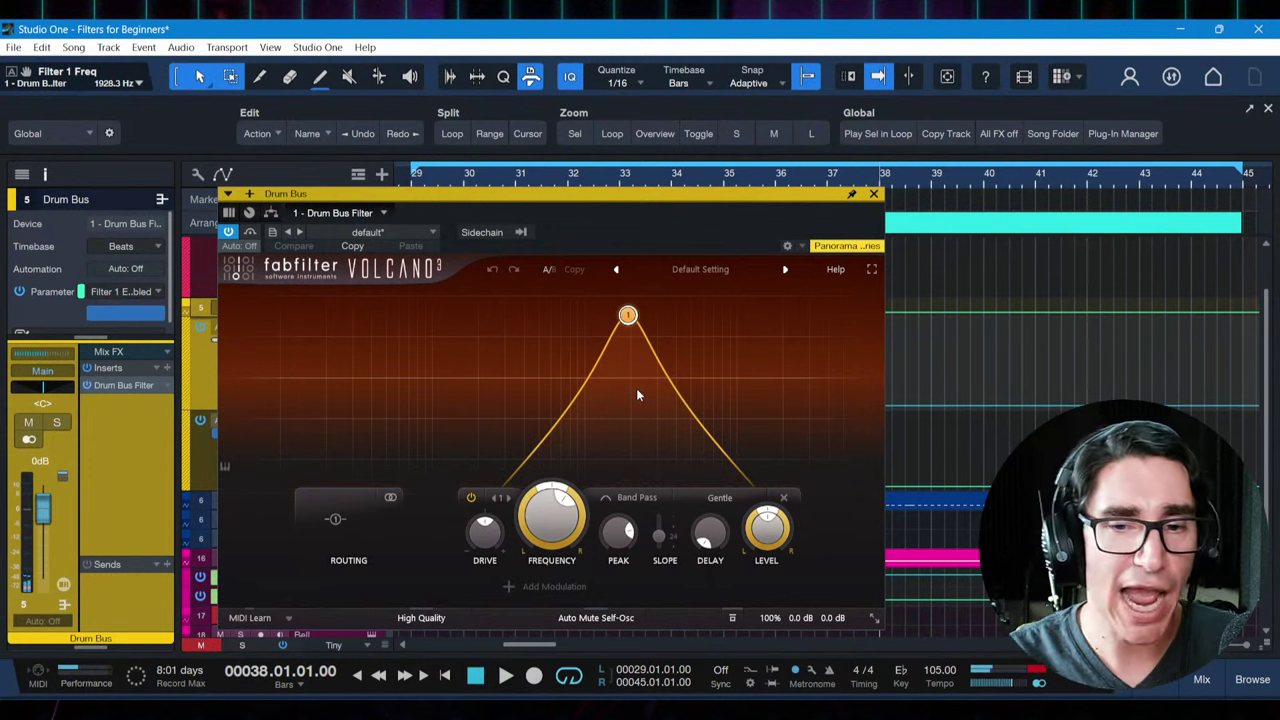
Sweep the band-pass frequency down to about 15 Hz and back up to about 582 Hz, and close the plugin window
drag(549, 528, 567, 600)
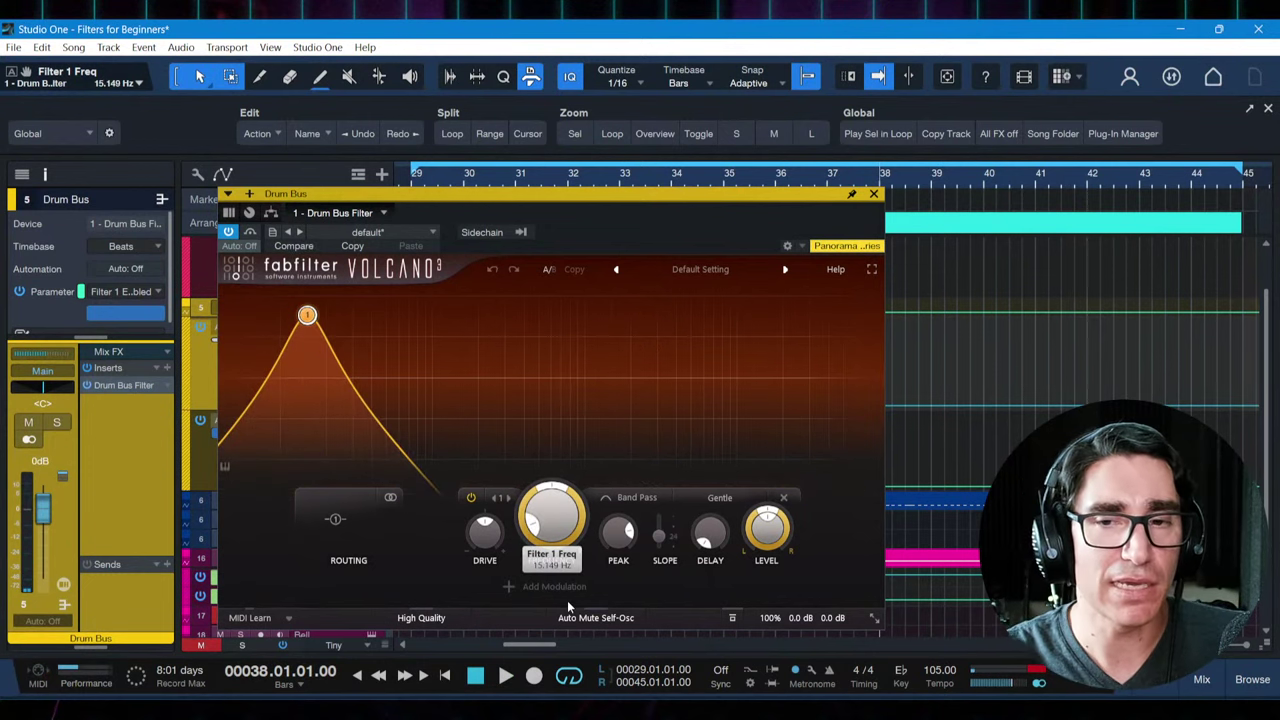
drag(570, 598, 566, 552)
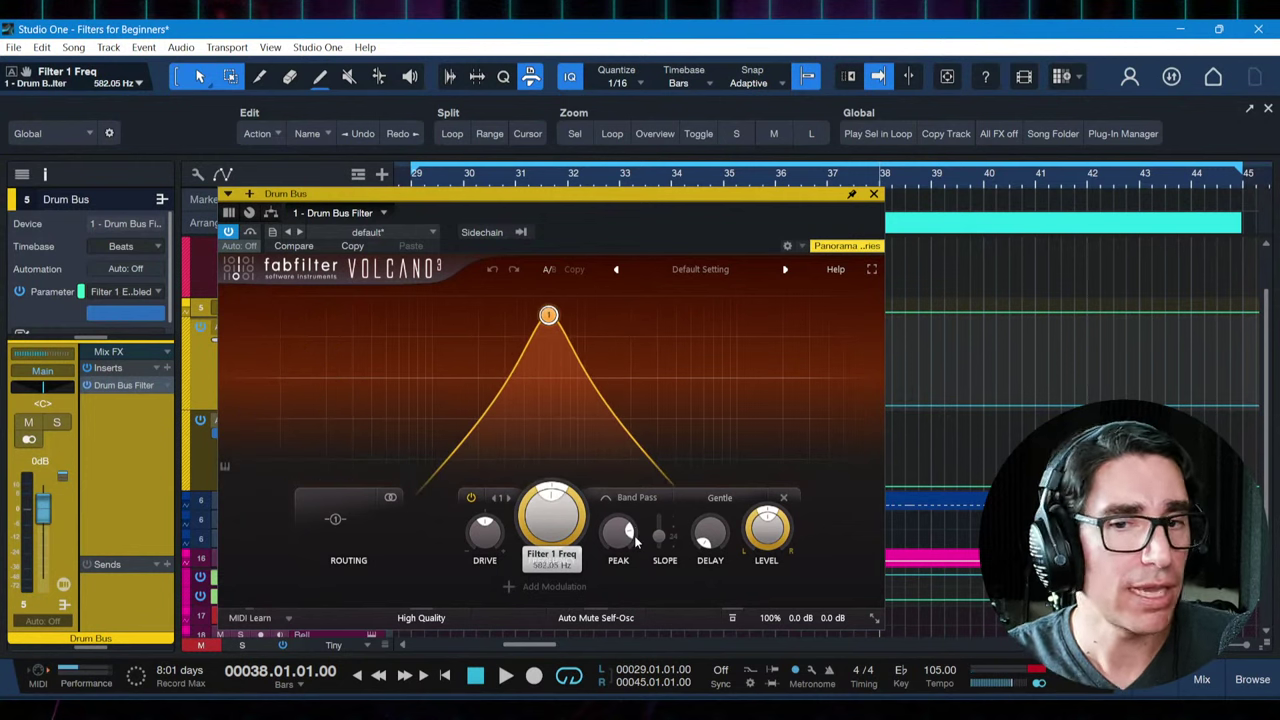
mouse_move(635, 541)
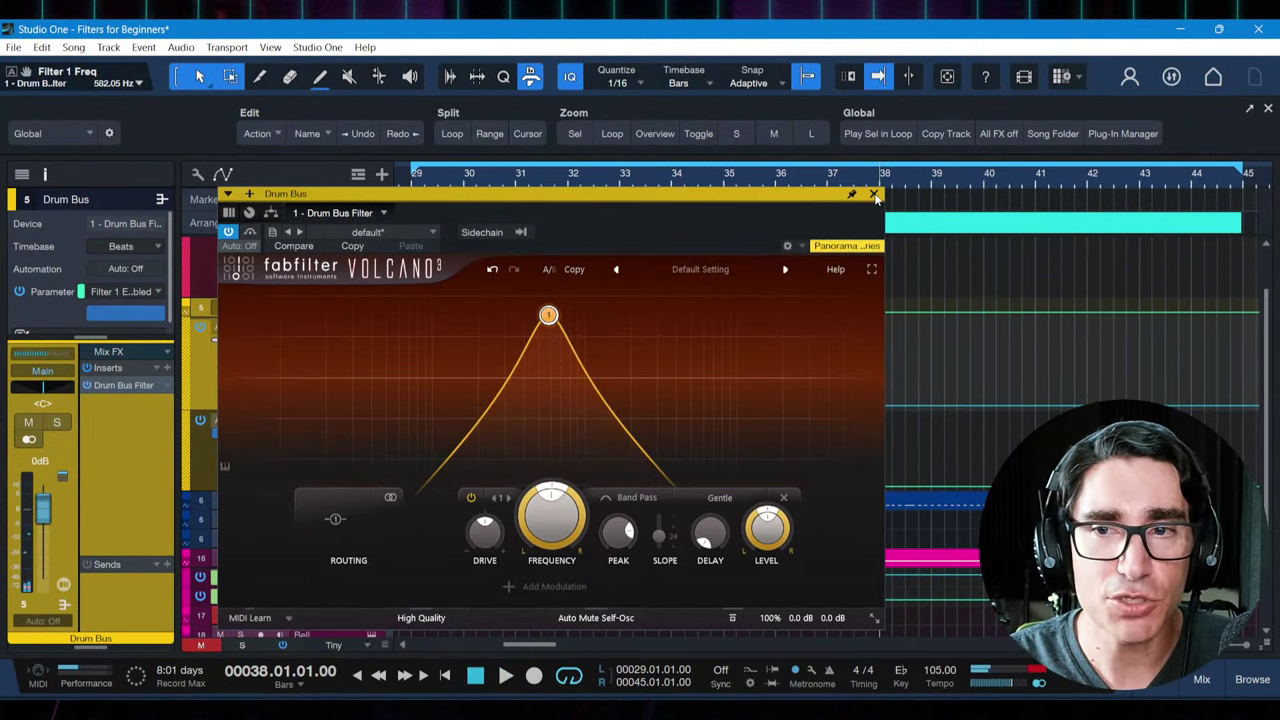
click(874, 195)
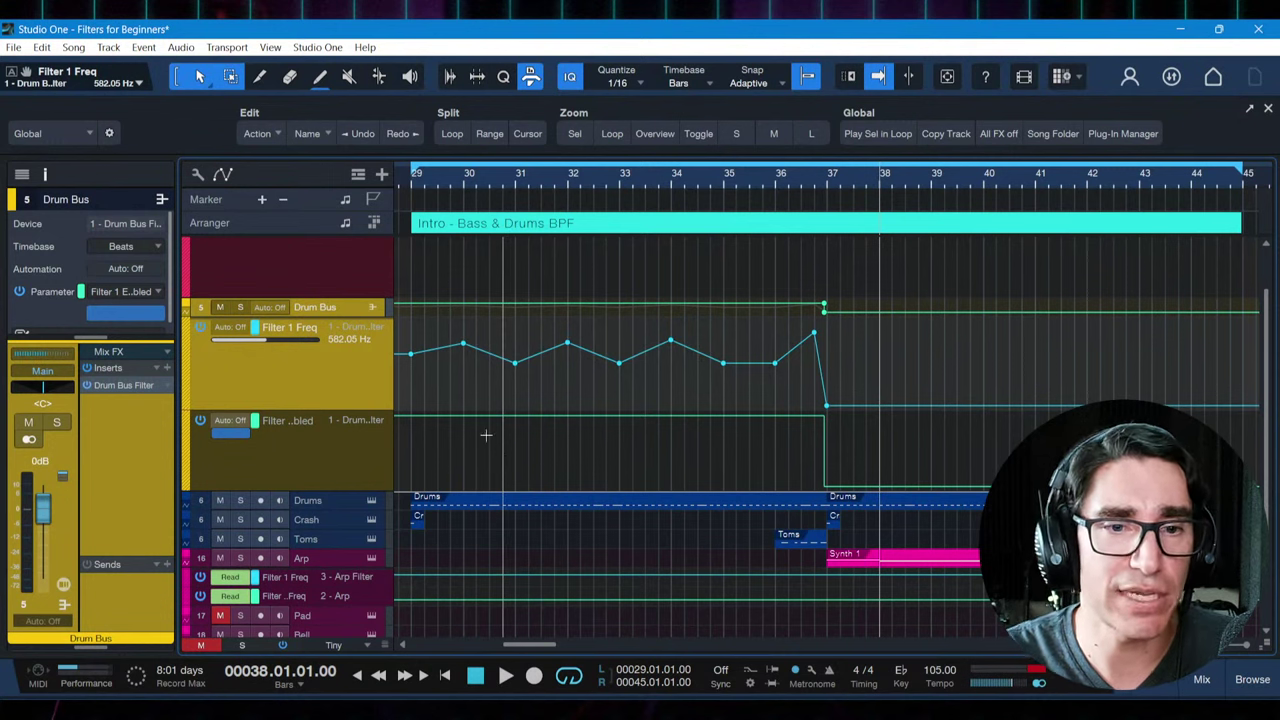
Set the Drum Bus automation to Read, reopen the Drum Bus Filter plugin, and toggle filter 1 off and on again
click(231, 327)
click(255, 365)
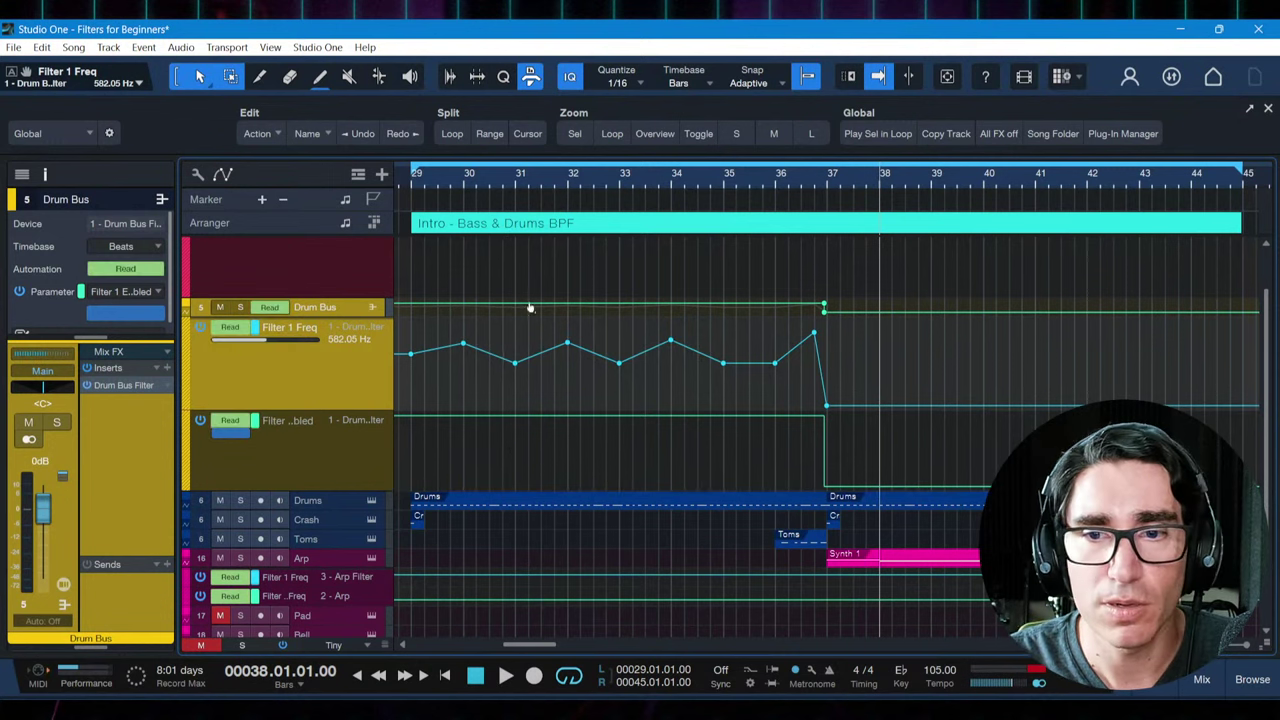
drag(538, 649, 518, 649)
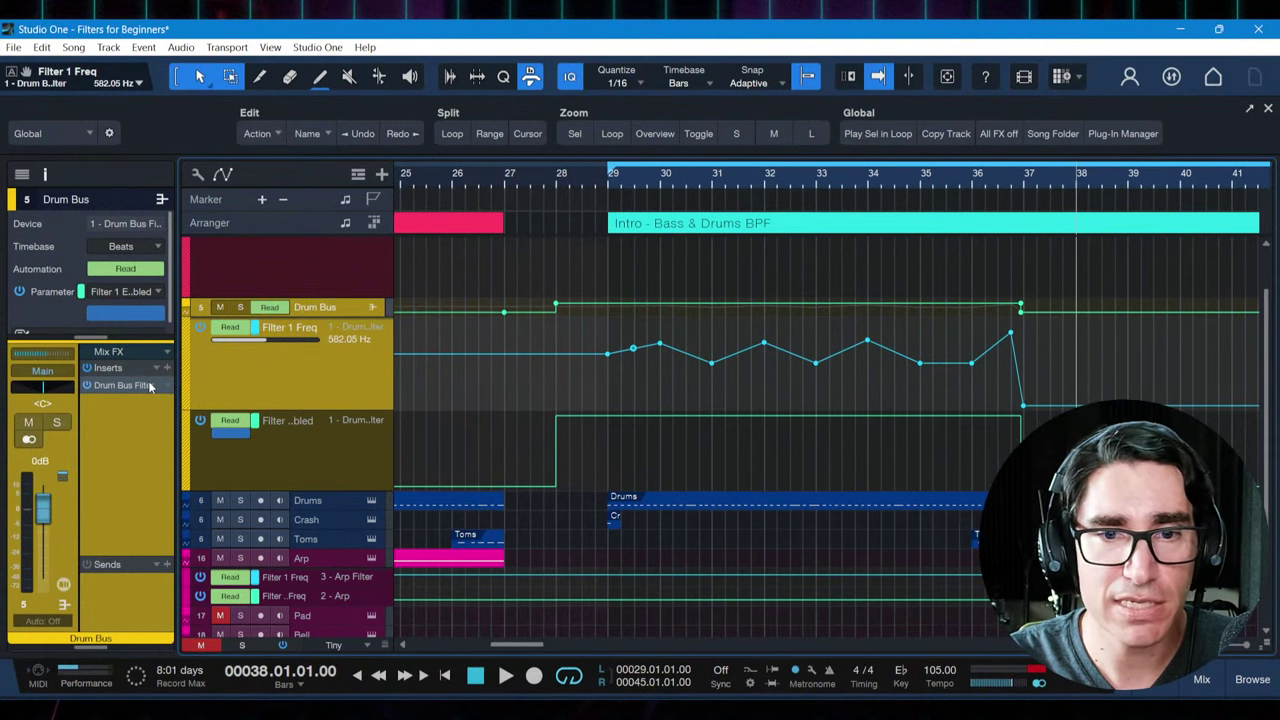
click(148, 386)
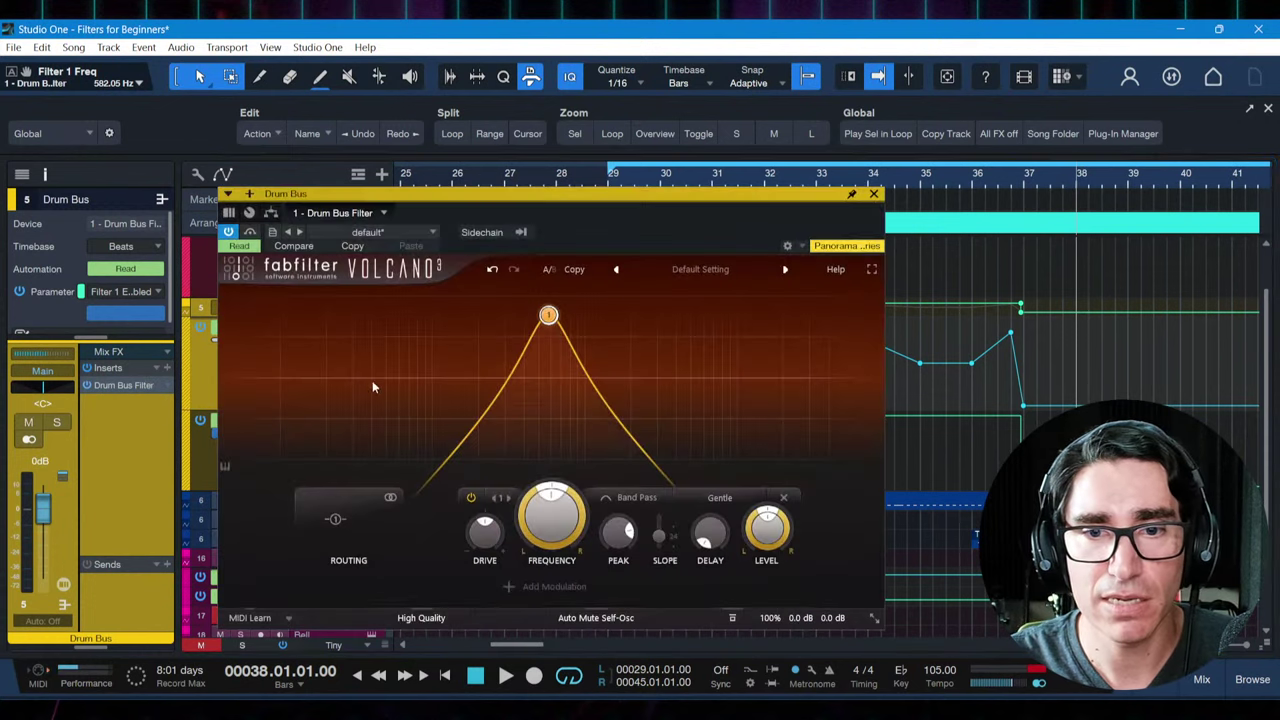
click(471, 498)
click(472, 500)
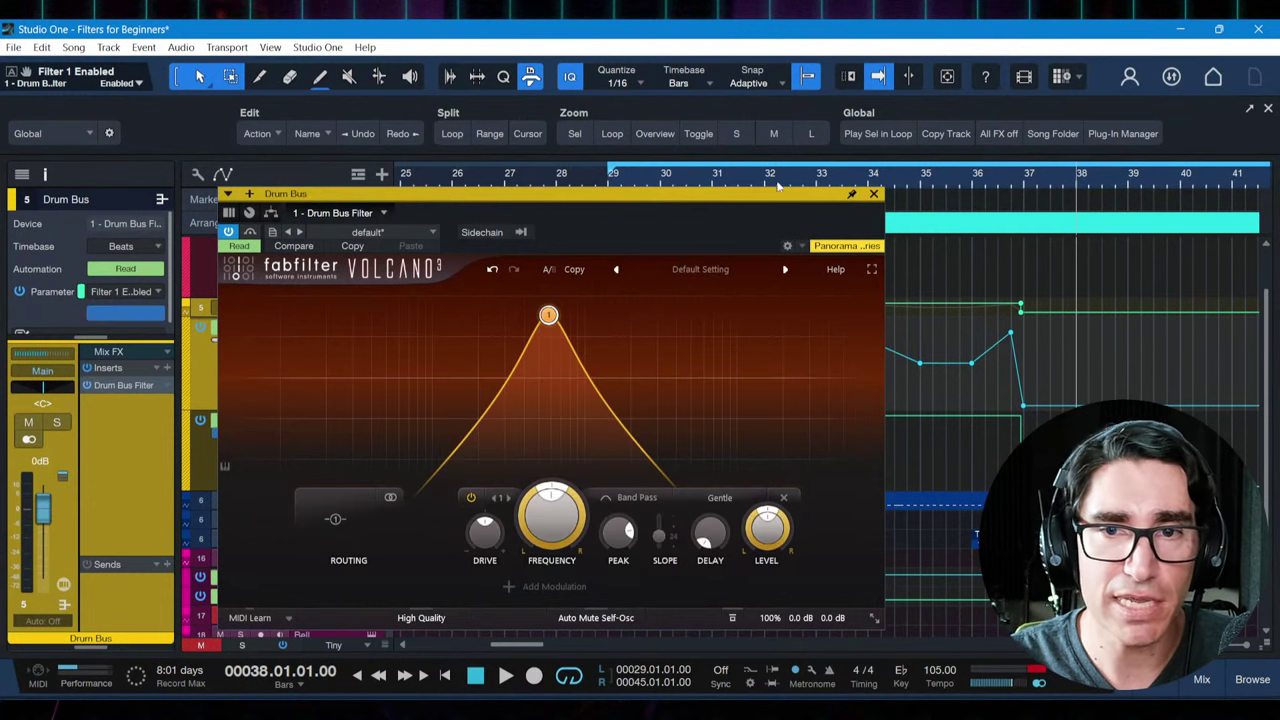
Play from bar 28 beat 4 with the plugin window moved below the Drum Bus automation lanes, and stop
drag(756, 207, 770, 317)
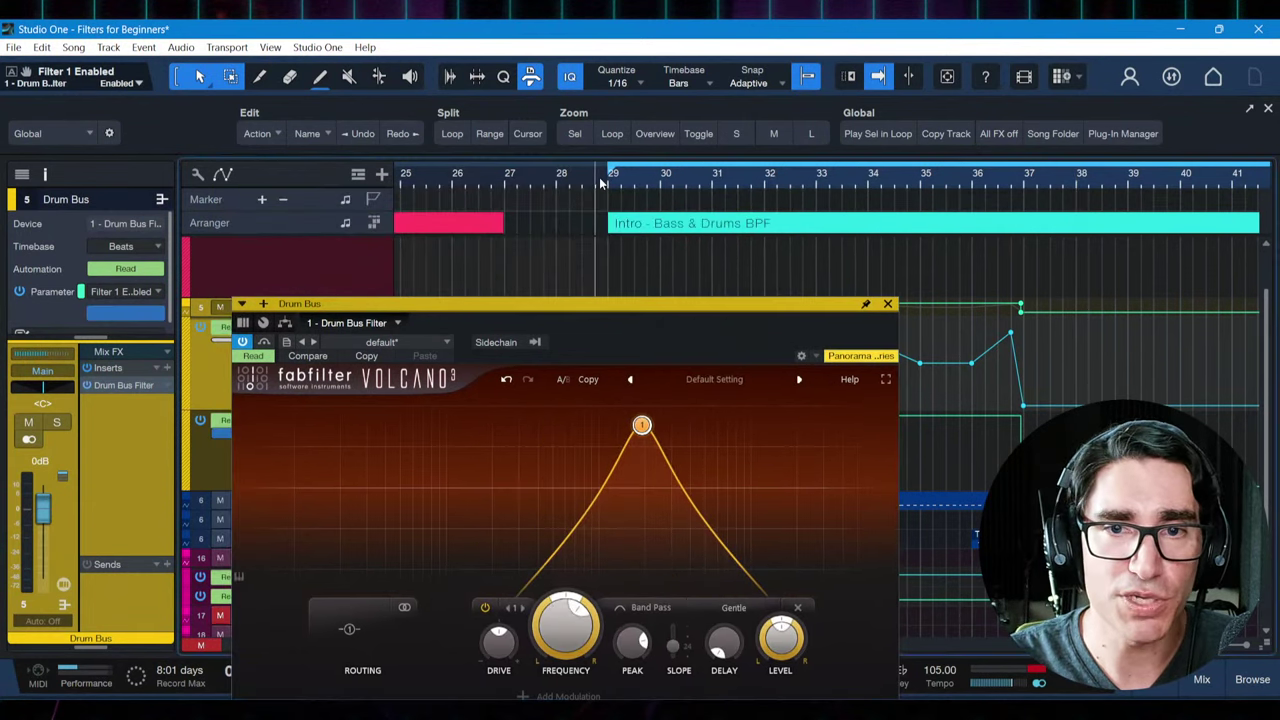
drag(644, 293, 721, 559)
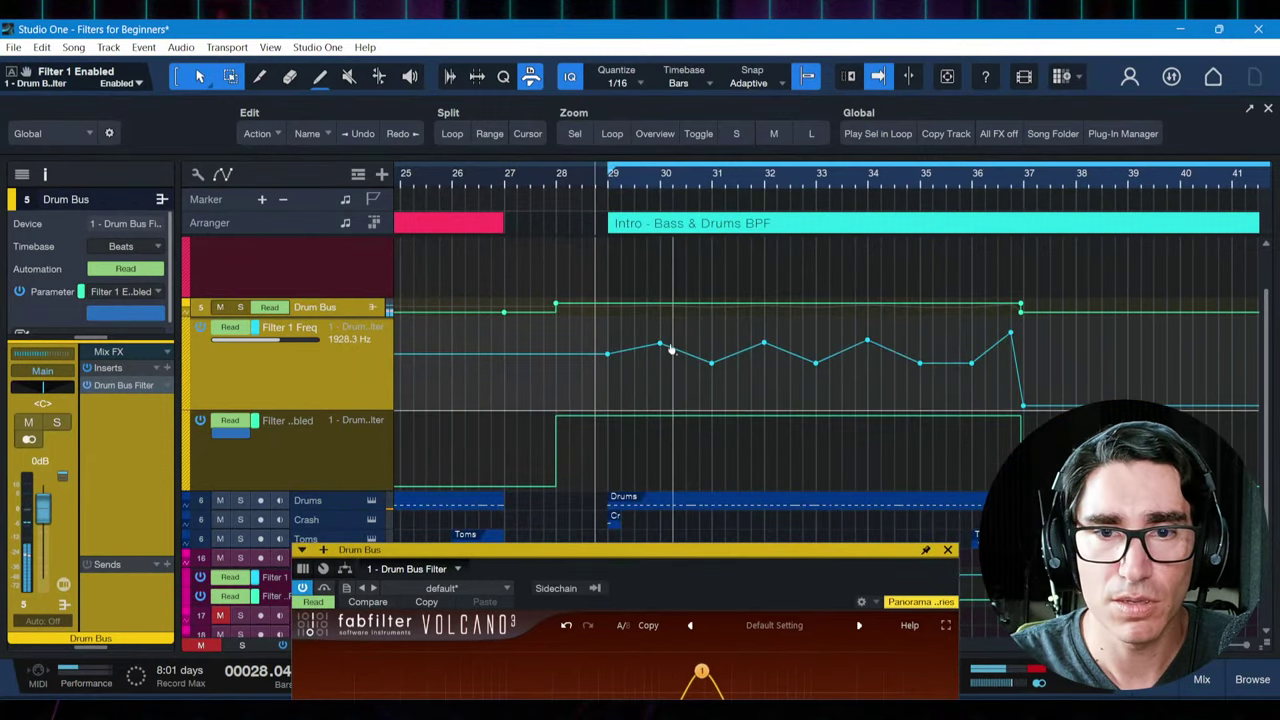
key(space)
Play from bar 27 beat 4 while watching filter 1's enable automation and band-pass curve in the plugin, and stop
click(543, 183)
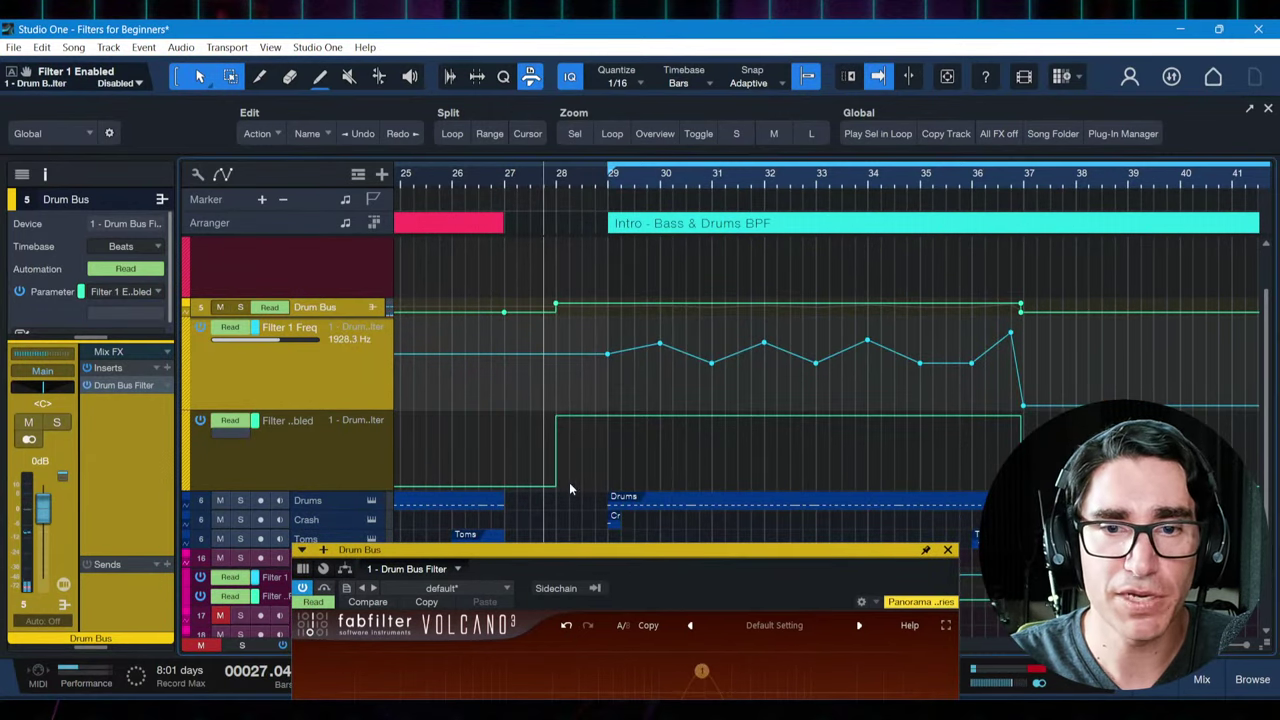
drag(700, 553, 1022, 125)
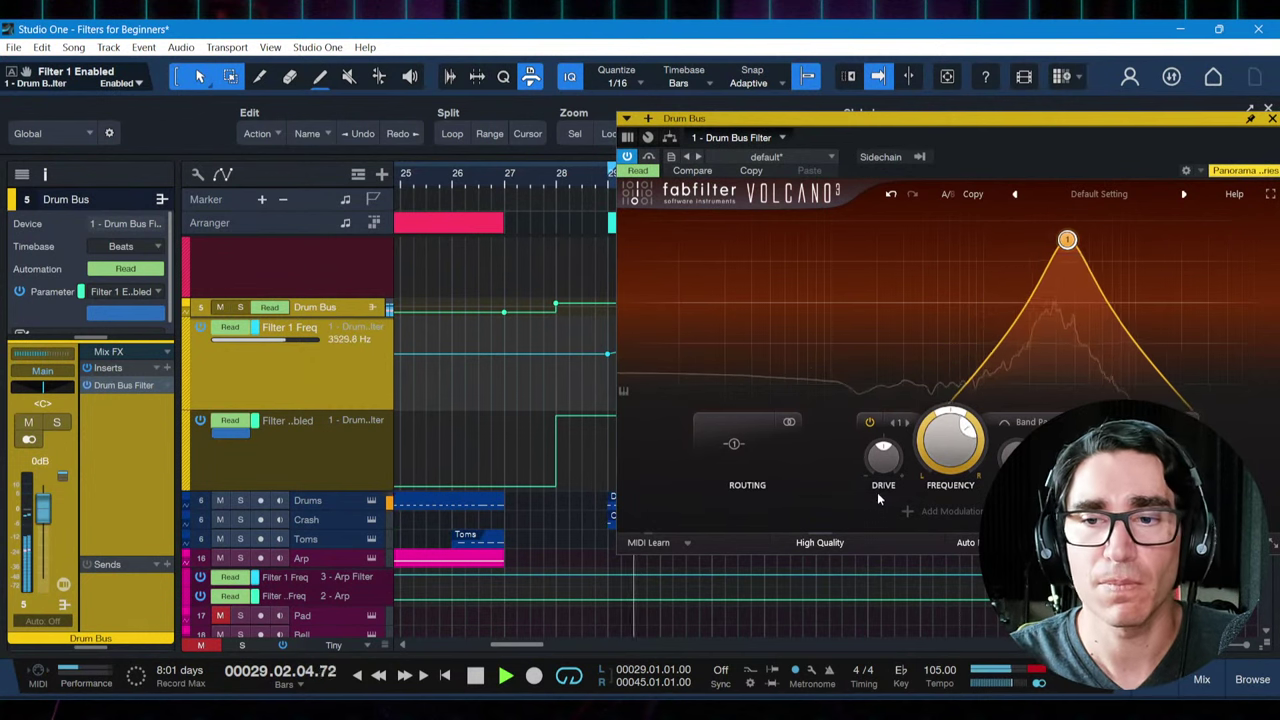
drag(1148, 123, 679, 180)
key(space)
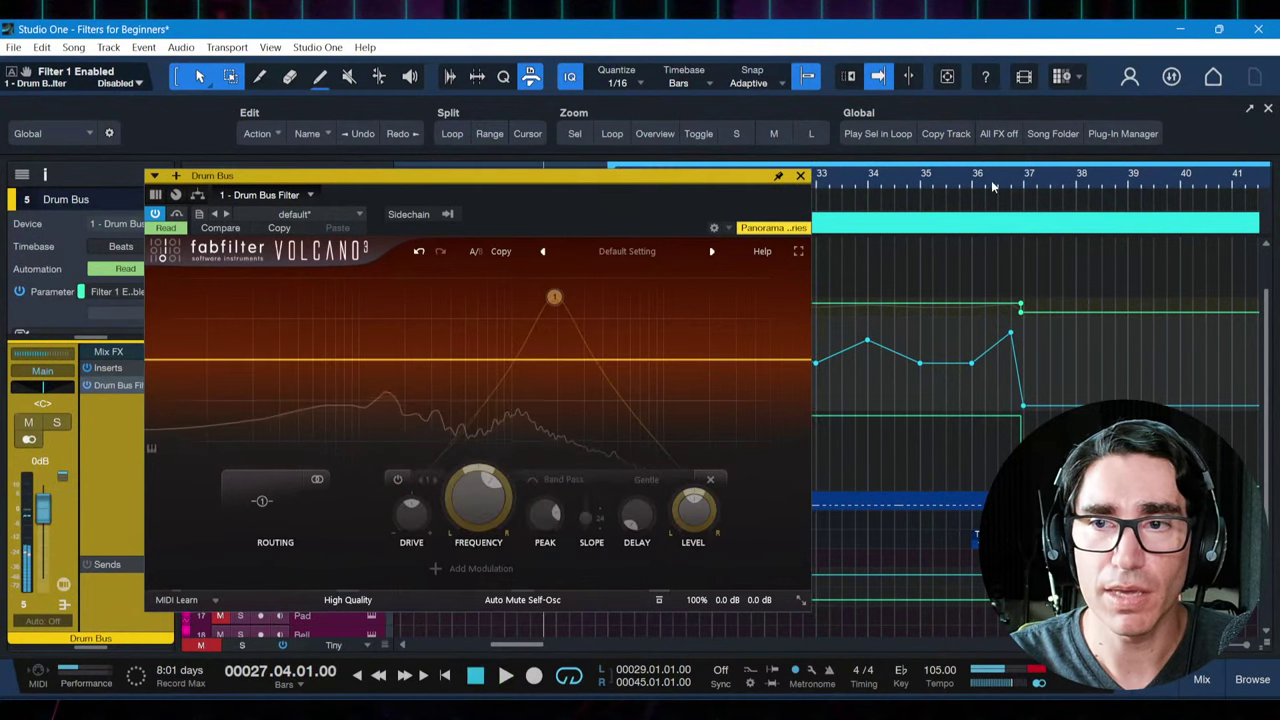
Play from bar 36 beat 2 past bar 37 while watching filter 1's enable state in the plugin, and stop
click(993, 187)
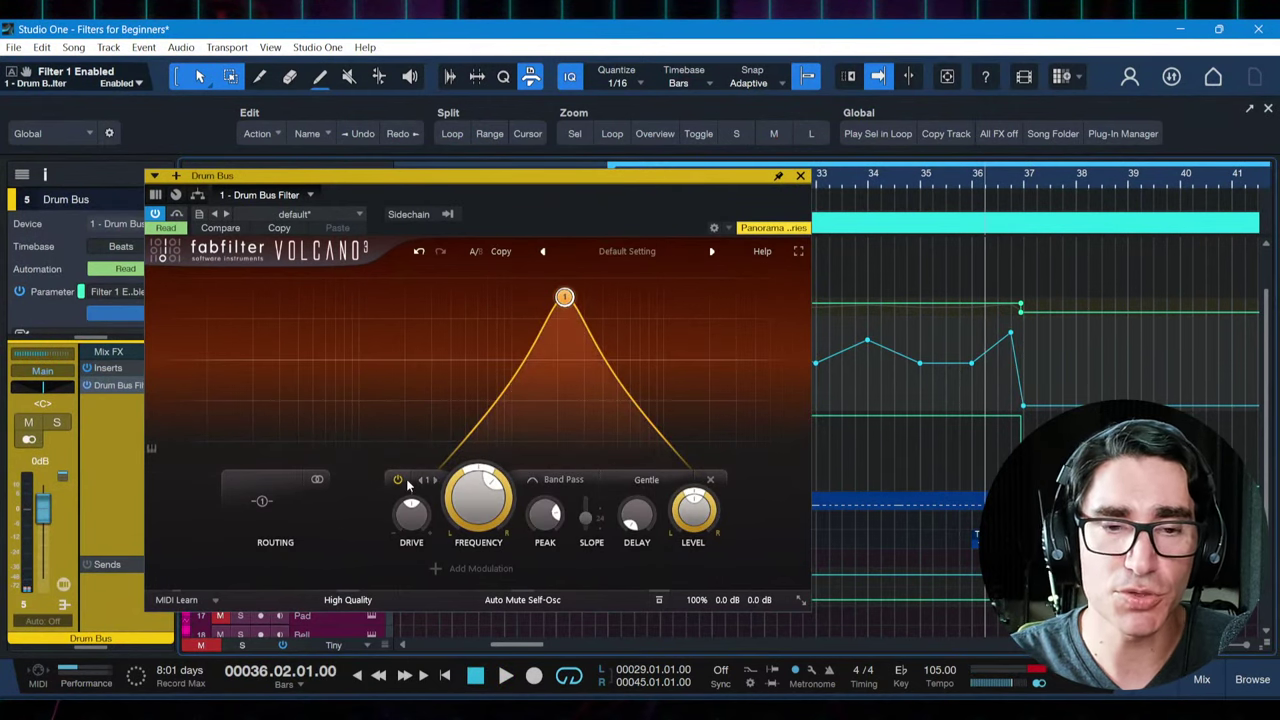
key(space)
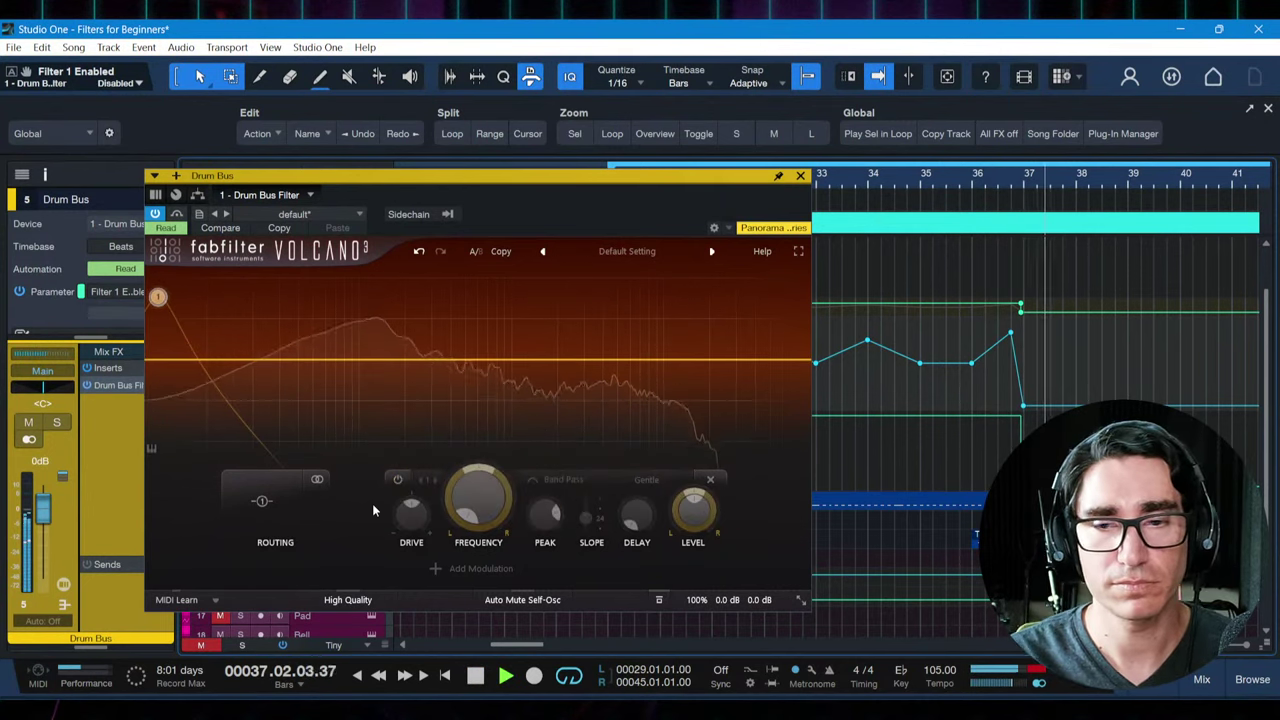
key(space)
Save the song and close the Drum Bus plugin window
key(ctrl+s)
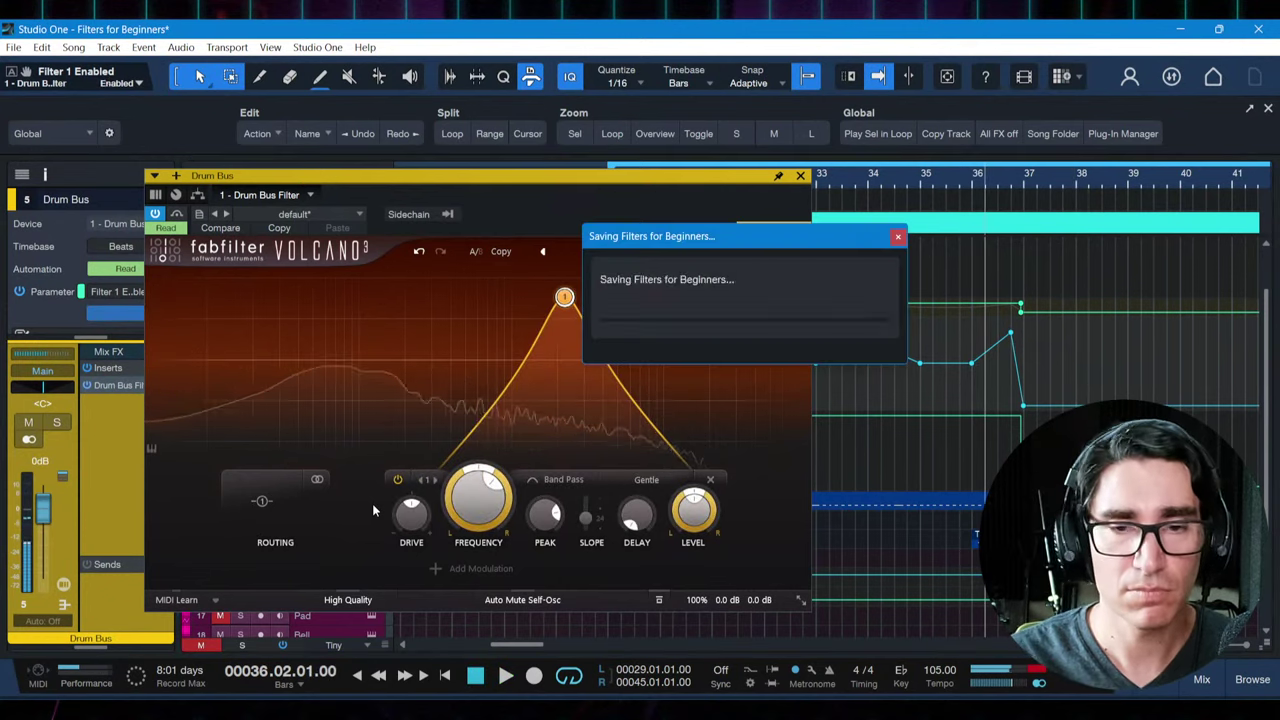
click(800, 176)
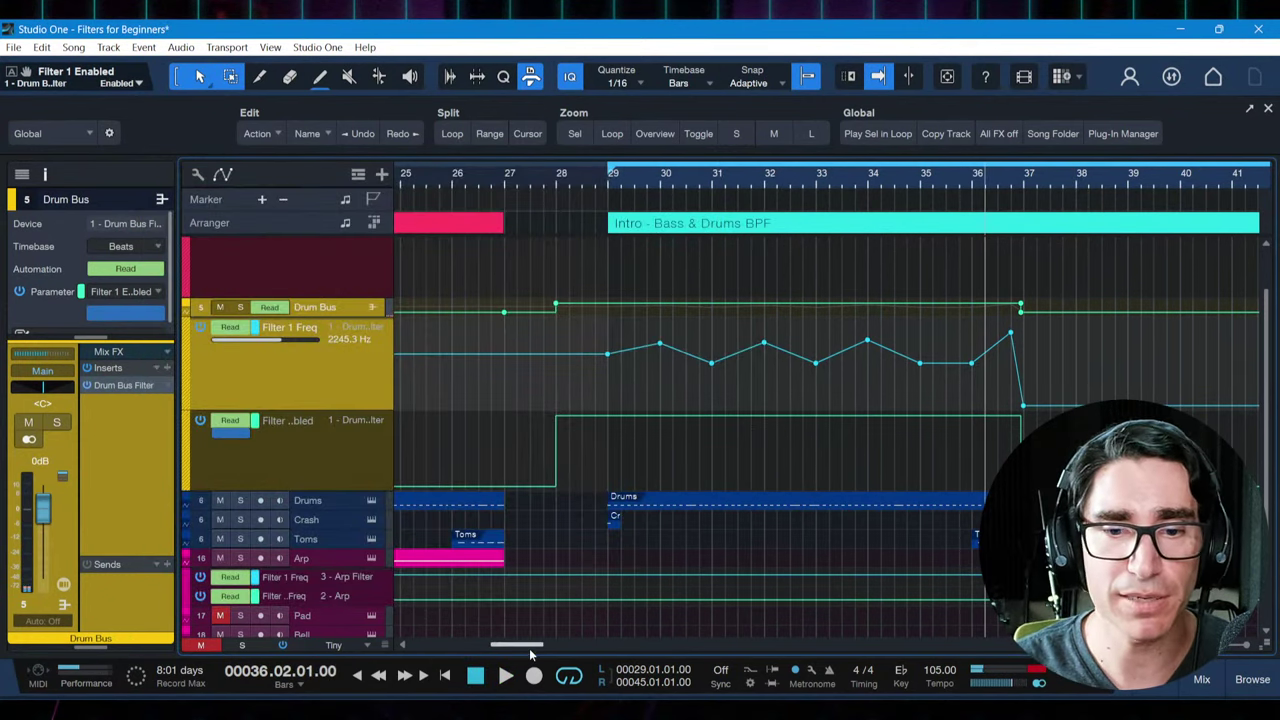
Set the loop range to the "Filtering in the Arp" arranger section and place the playhead at its start at bar 49
drag(527, 646, 538, 650)
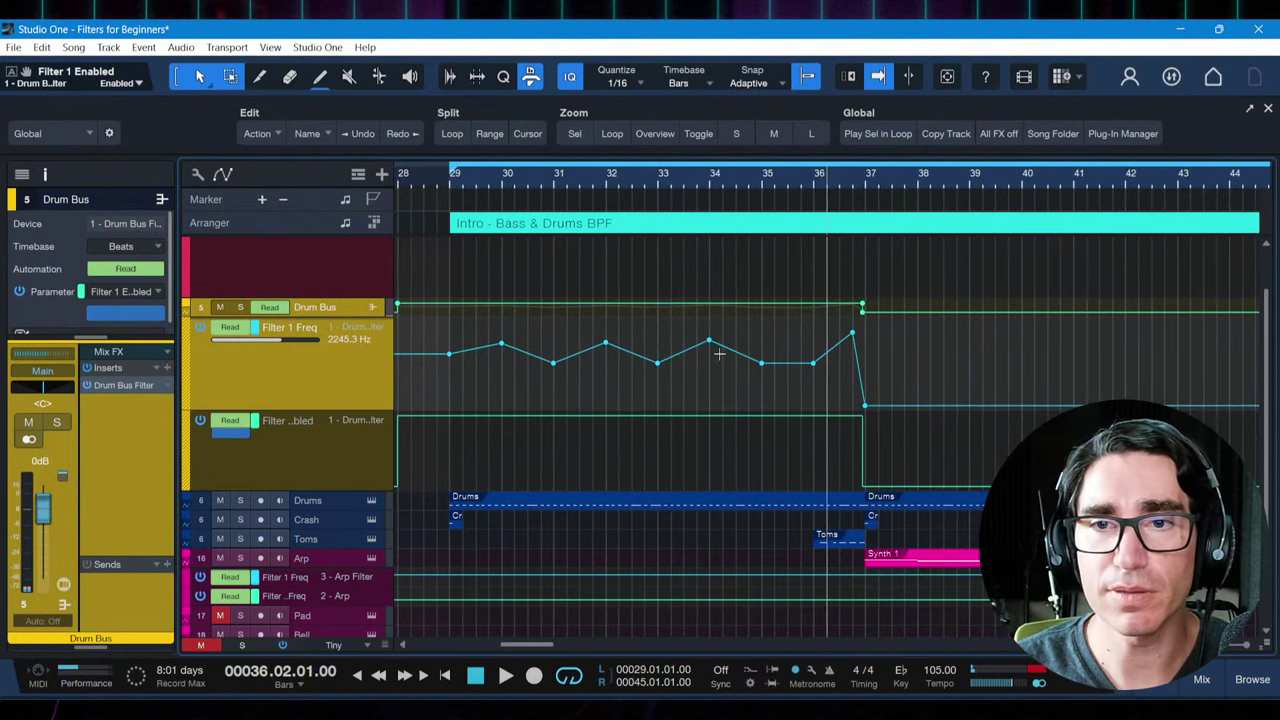
drag(812, 183, 750, 138)
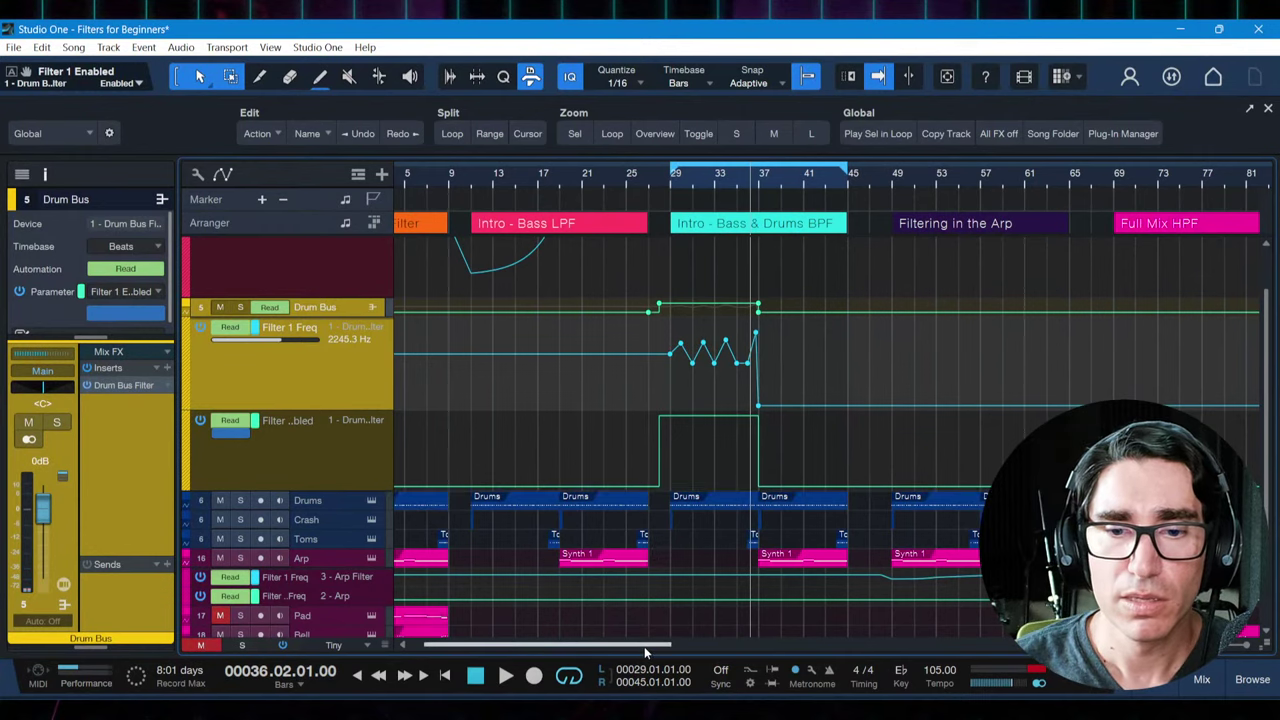
drag(644, 646, 737, 645)
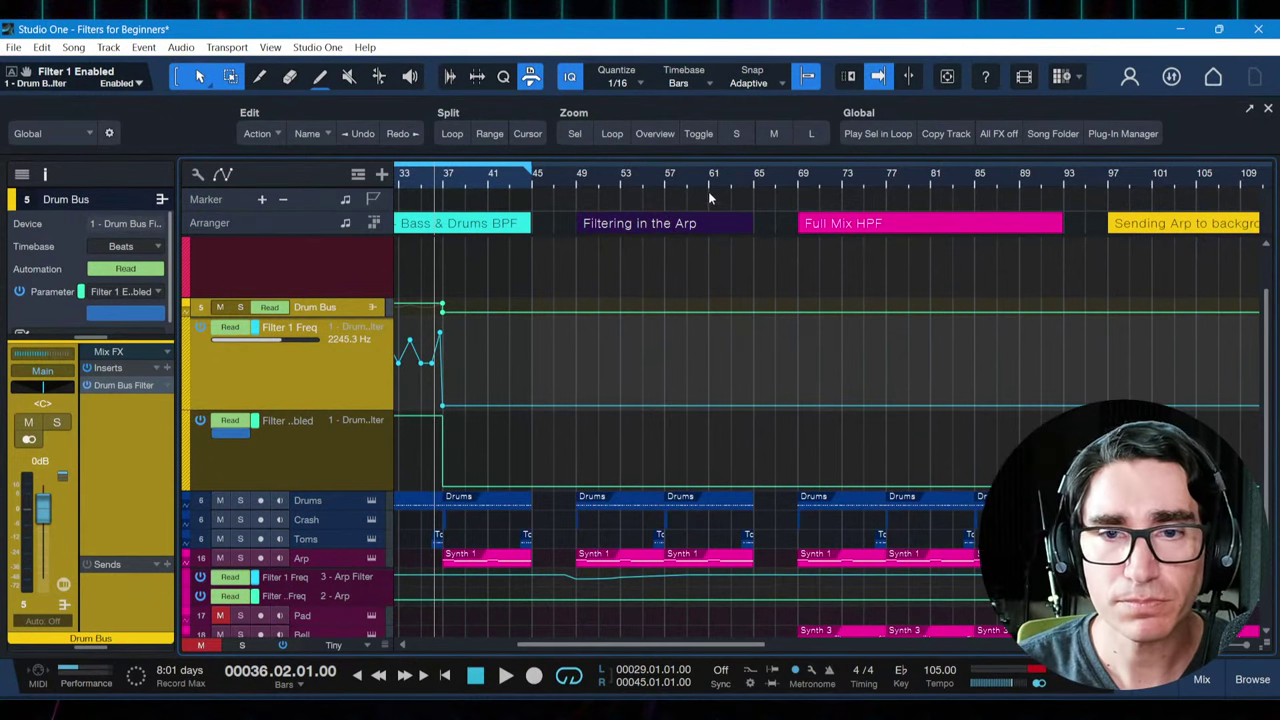
click(670, 227)
key(p)
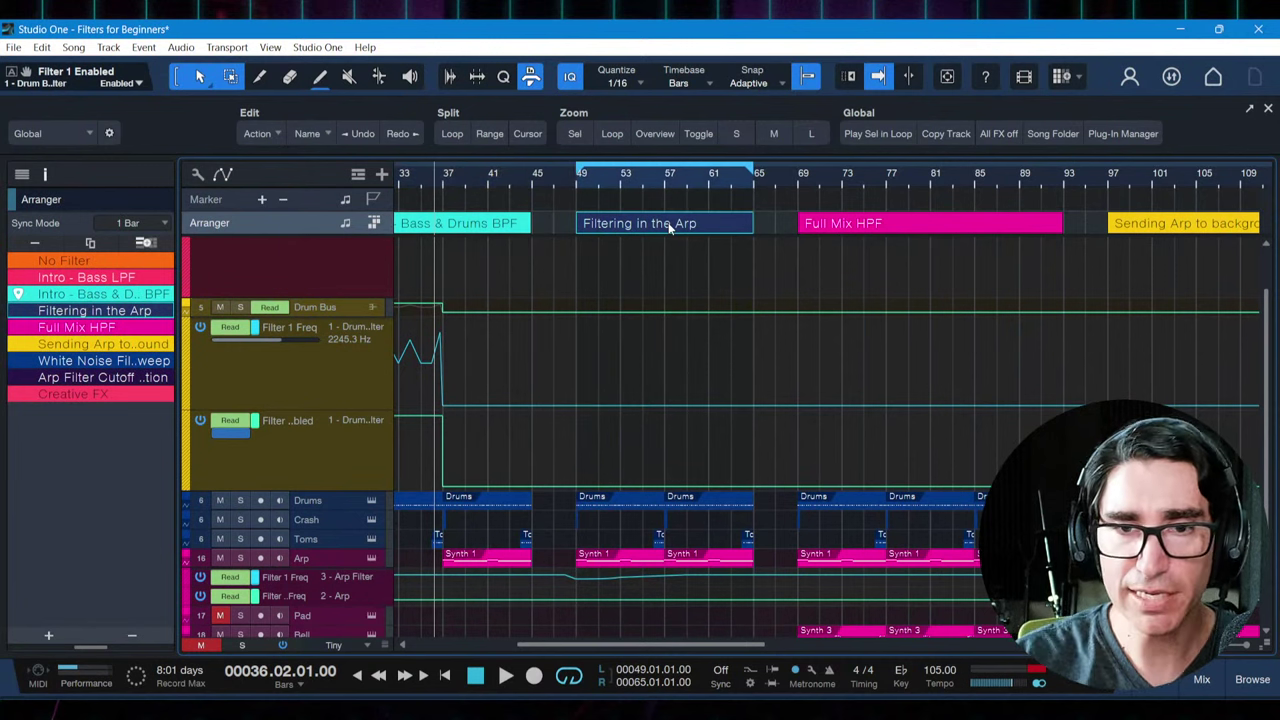
key(z)
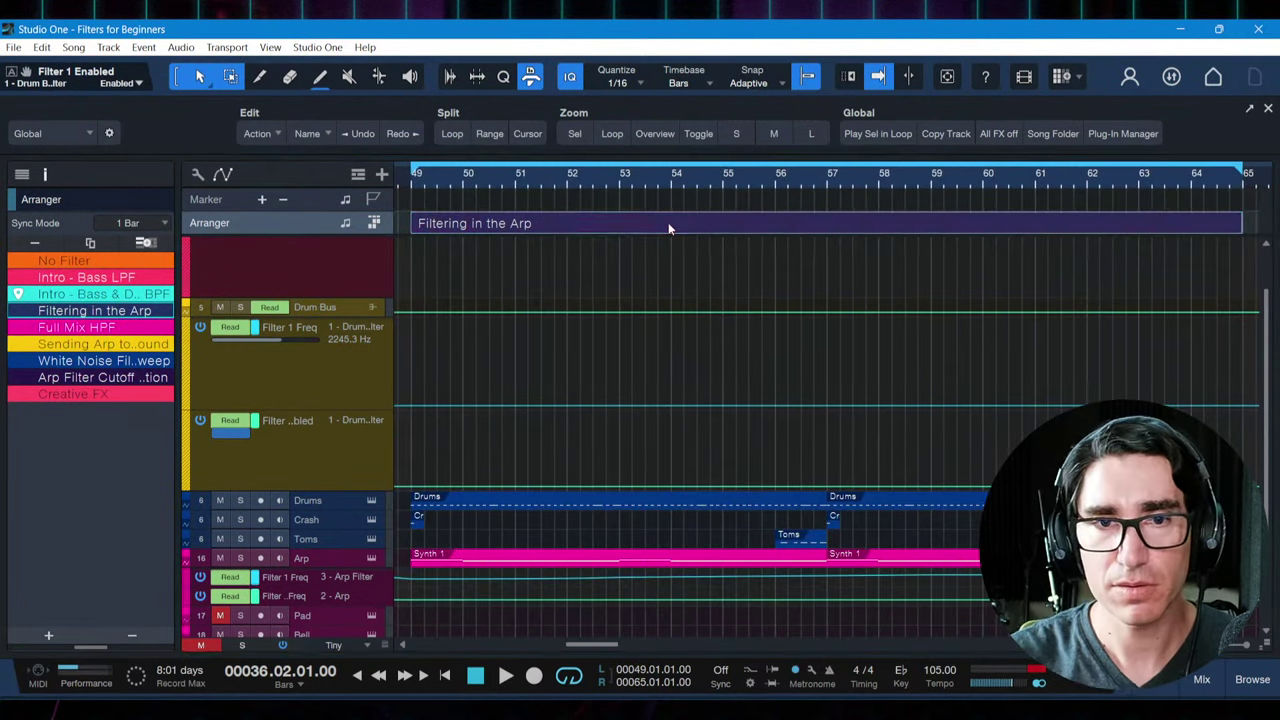
key(KP_1)
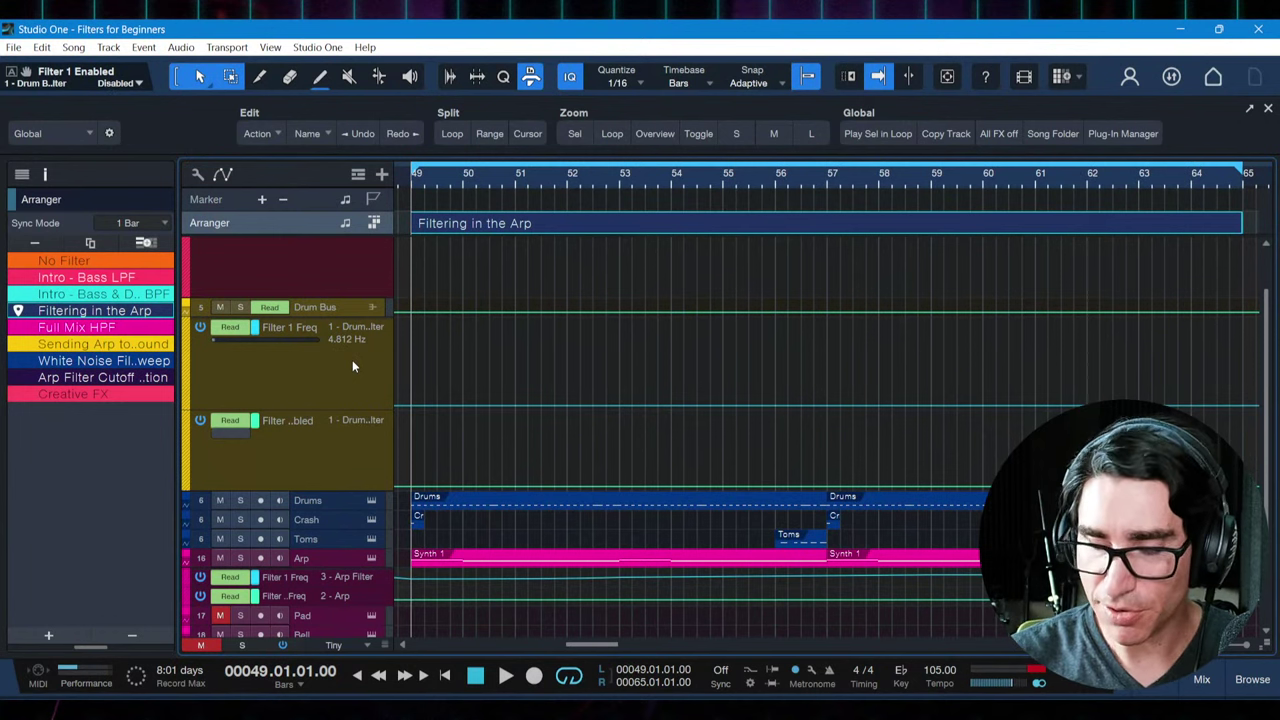
Collapse the expanded lanes, enlarge the Arp track's Filter 1 Freq automation lane, and open its Arp Filter insert
key(shift+z)
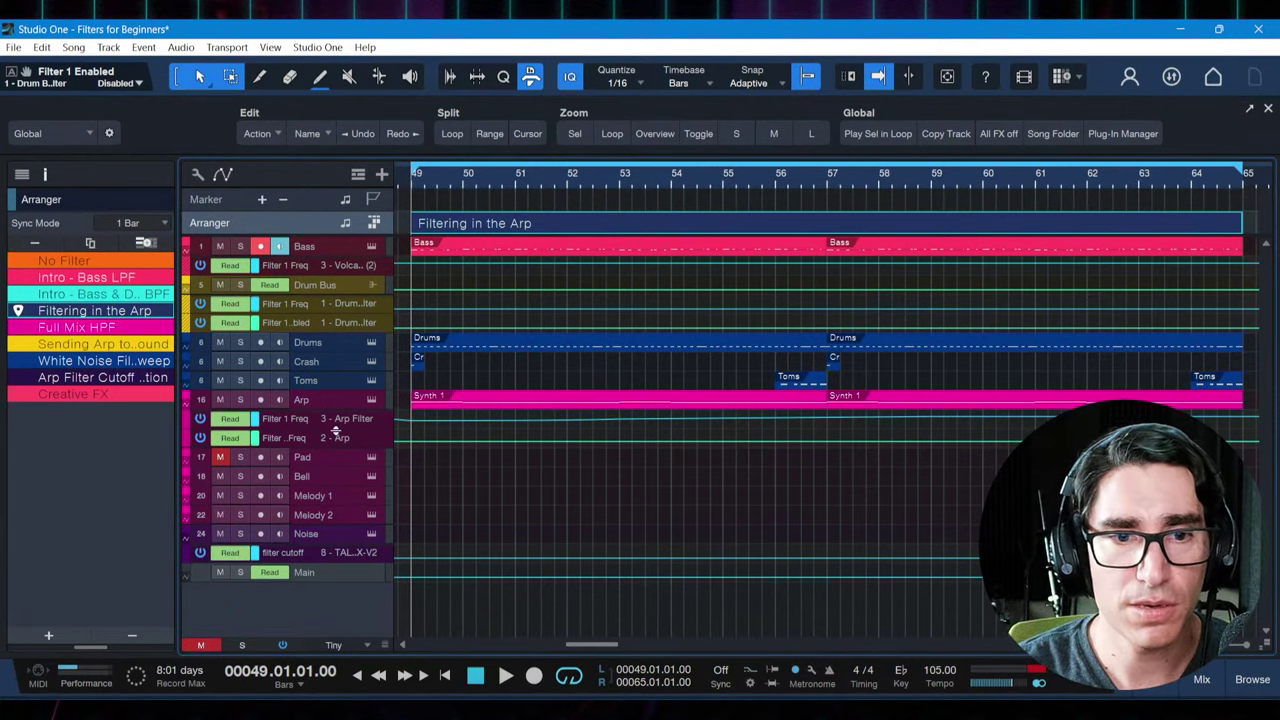
drag(336, 430, 331, 518)
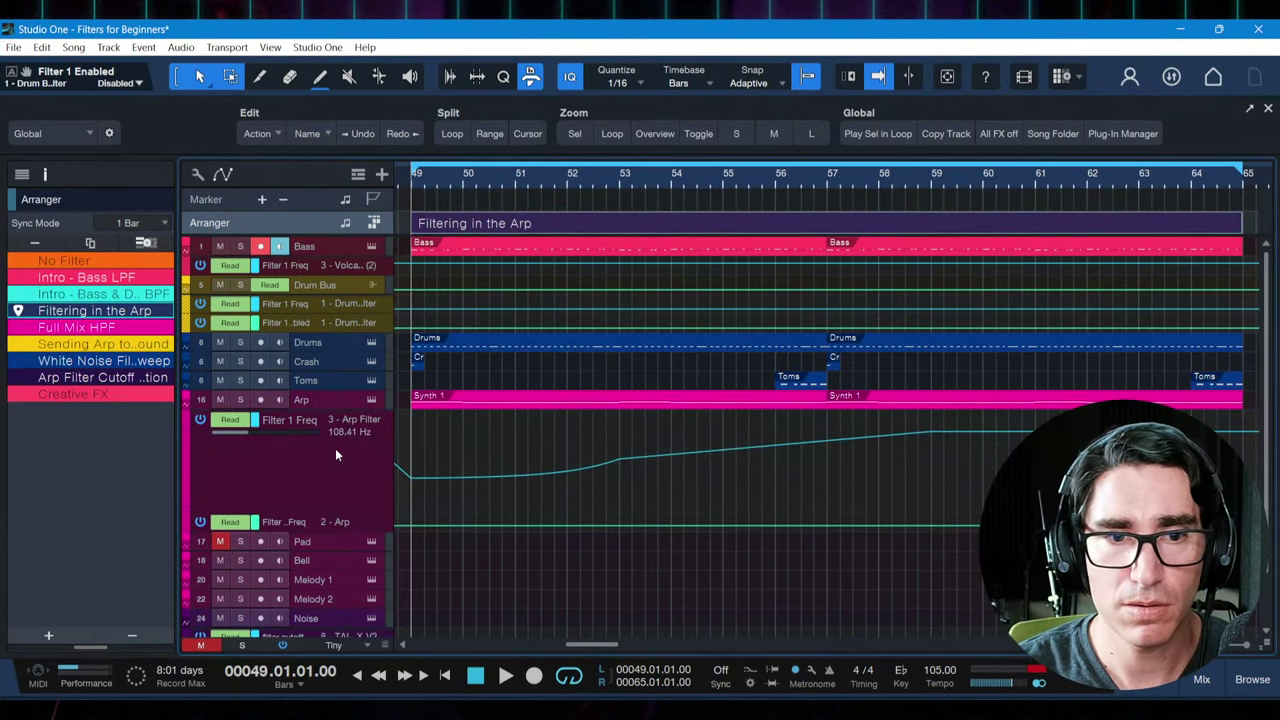
click(320, 399)
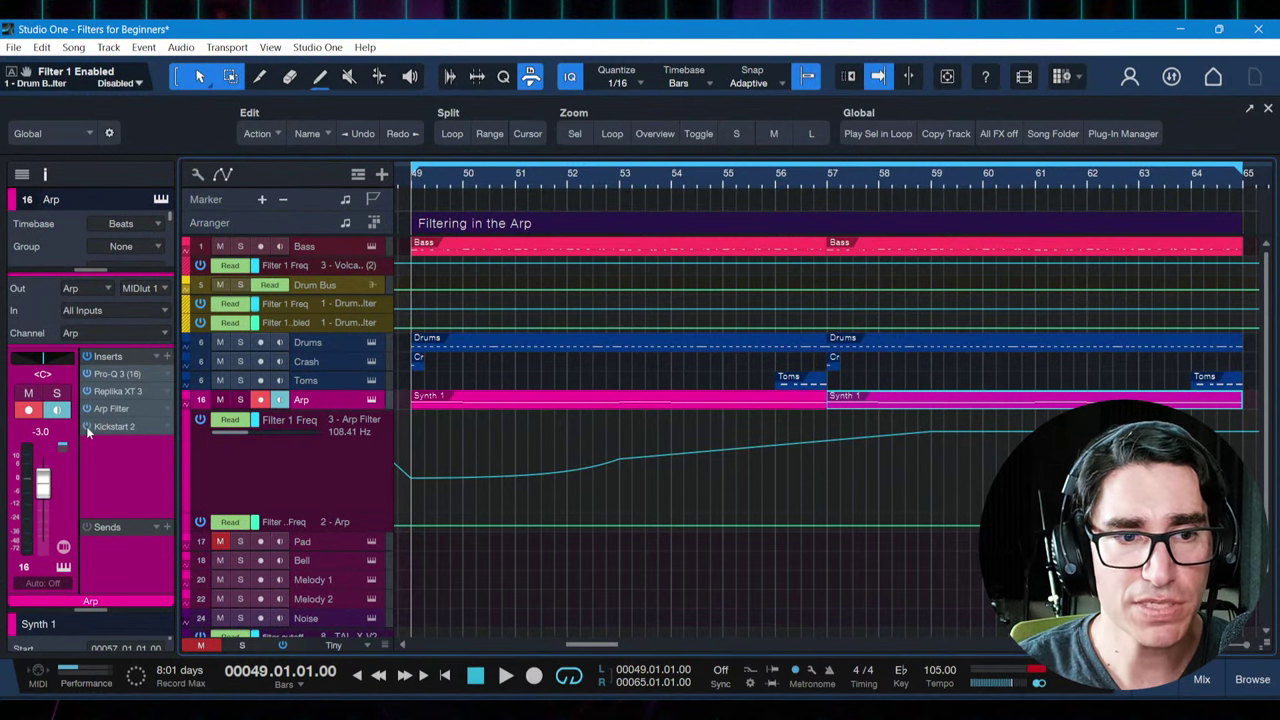
click(117, 408)
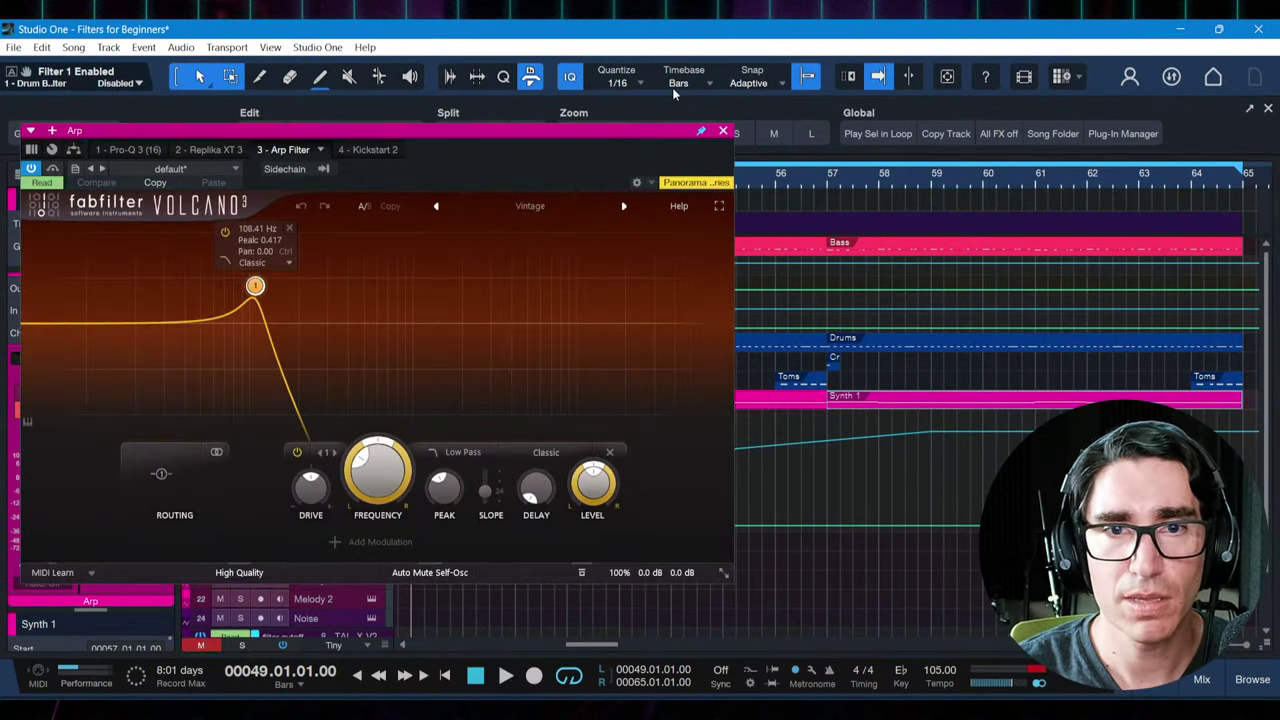
Play the section from bar 49 while watching the Arp Filter's low-pass cutoff move in the plugin, and stop
drag(630, 86, 1152, 211)
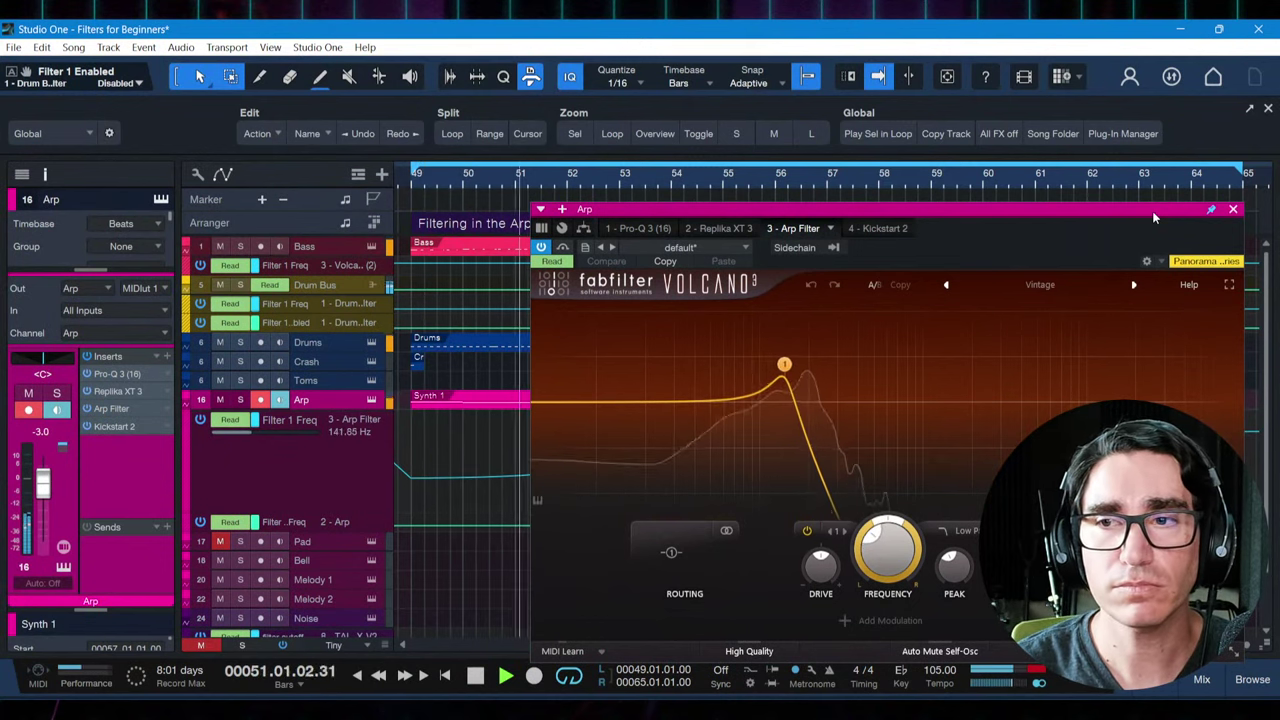
drag(1152, 211, 672, 118)
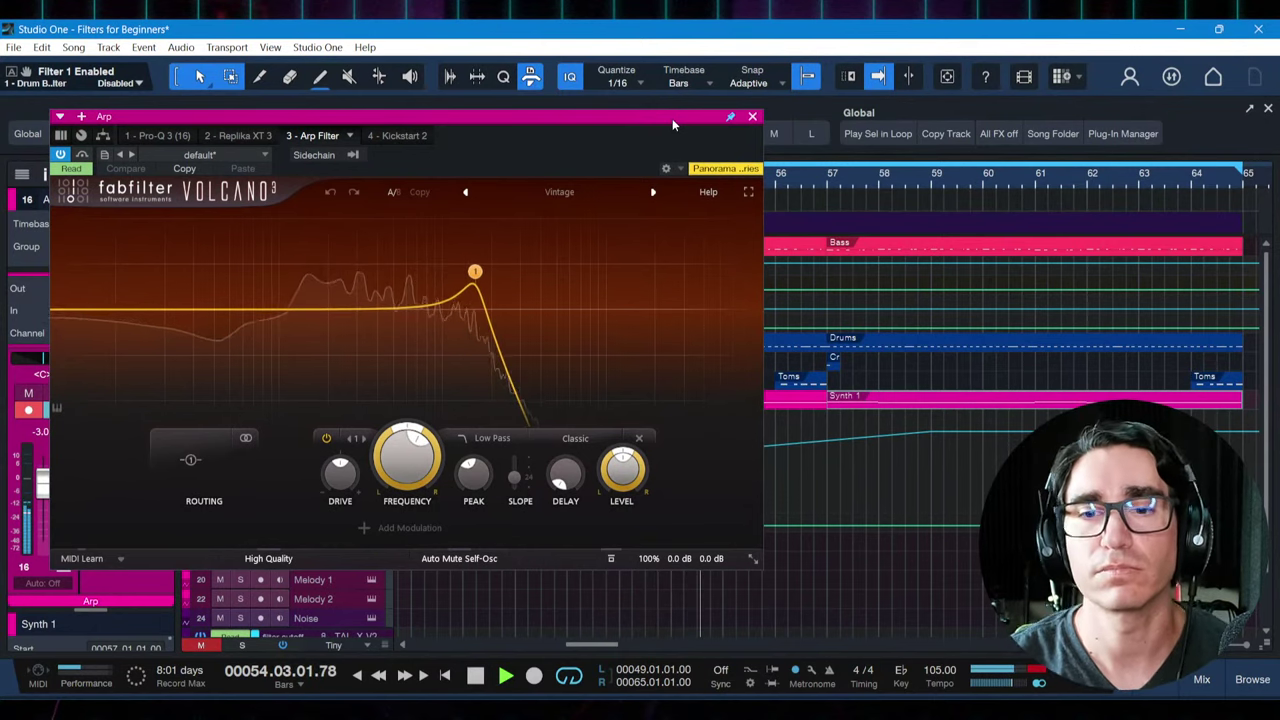
drag(672, 119, 680, 122)
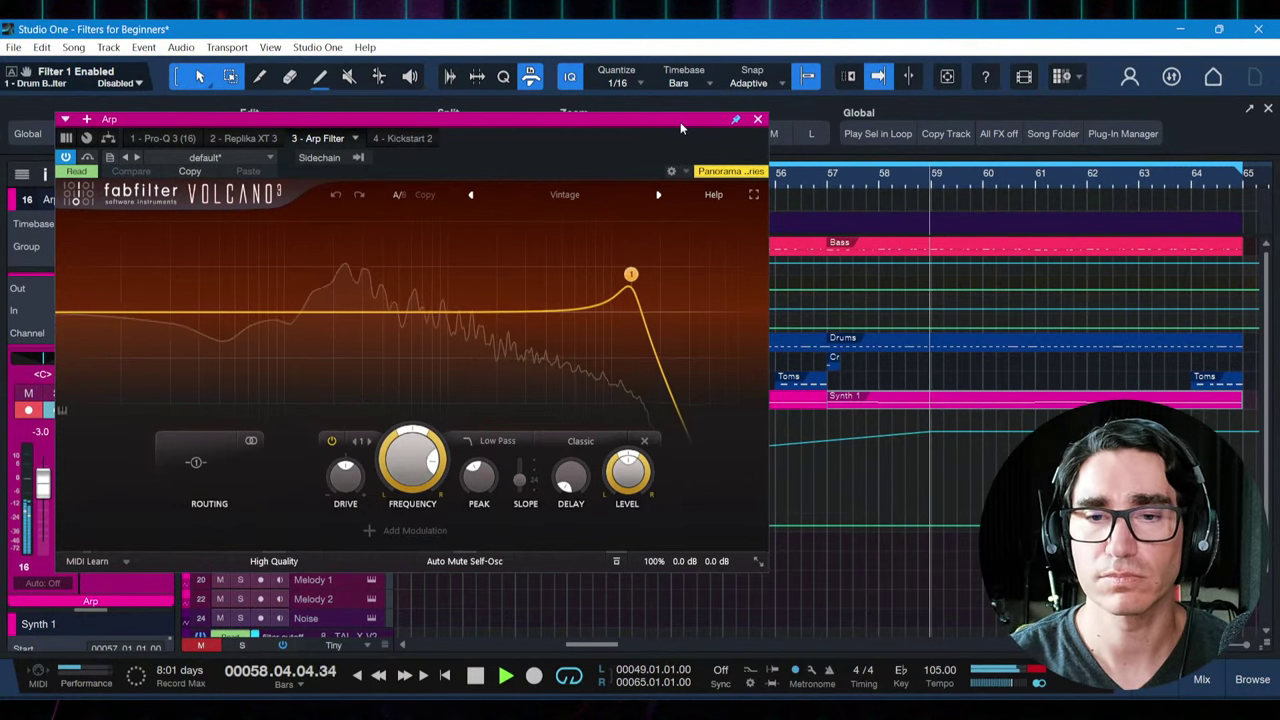
key(space)
Play from bar 52 with the plugin window moved below the Bass lane, stop, and close the Arp Filter window
drag(680, 122, 788, 208)
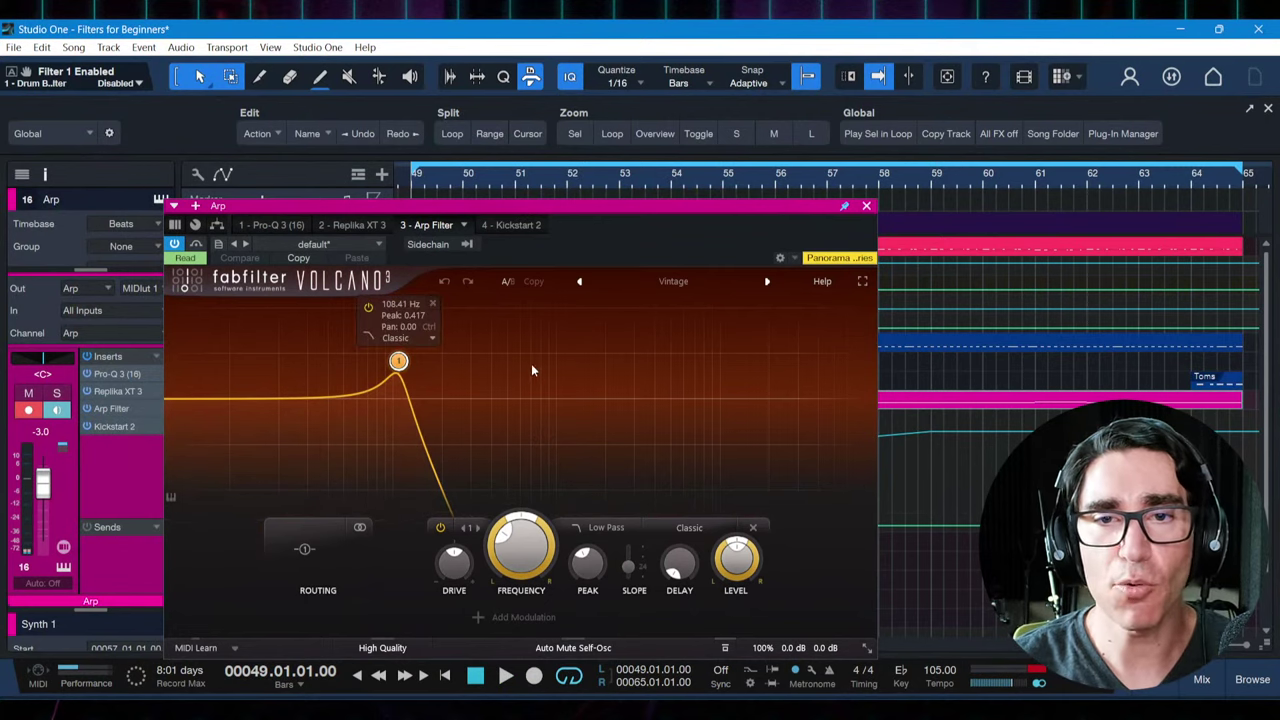
drag(700, 212, 728, 347)
mouse_move(477, 510)
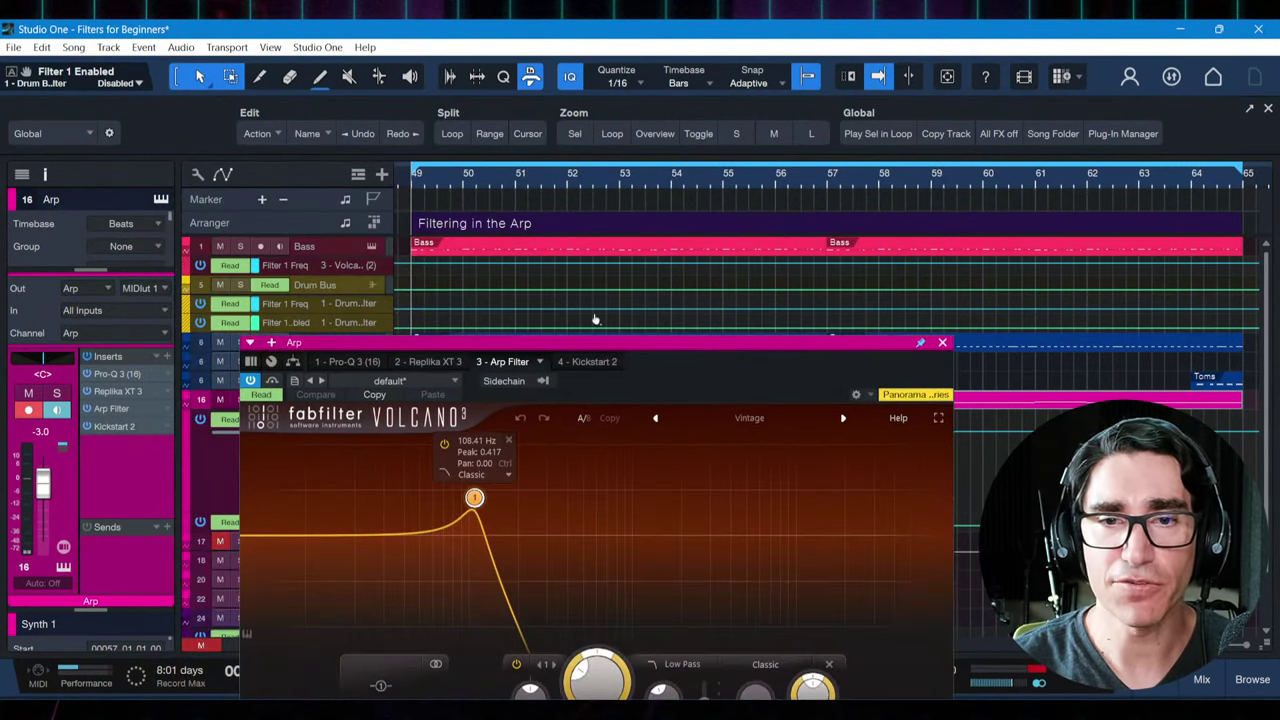
click(565, 279)
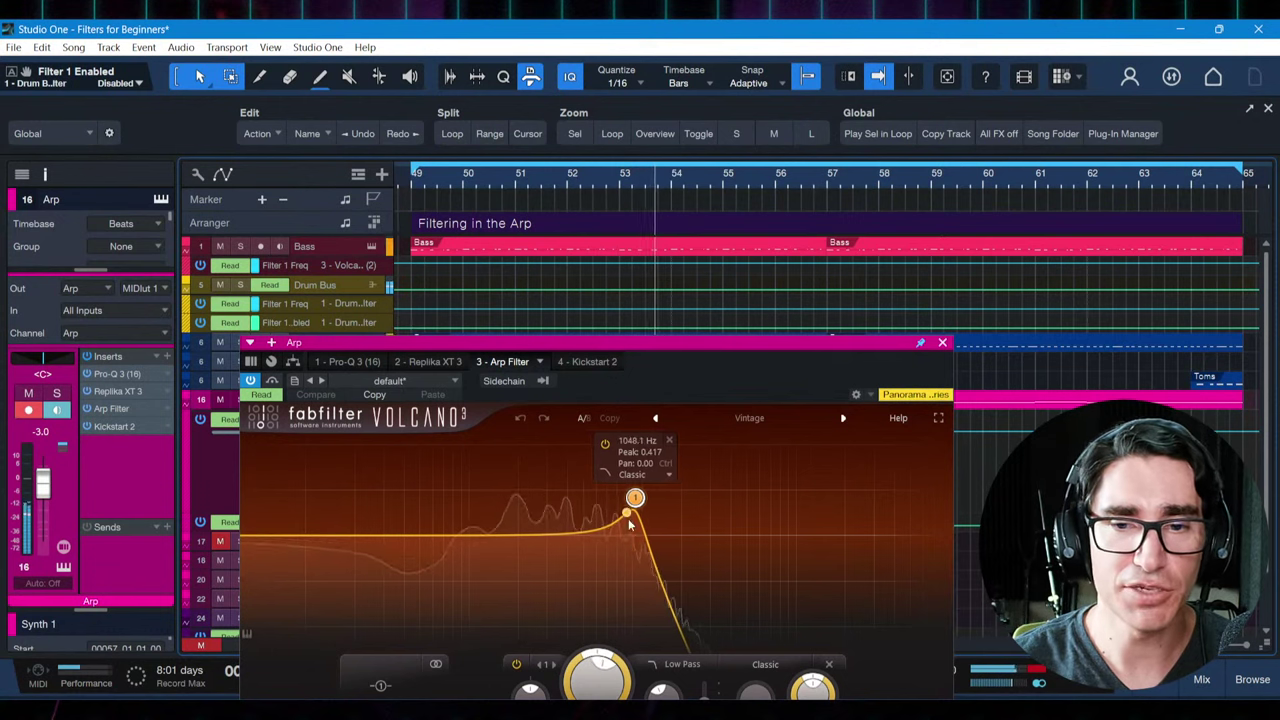
key(space)
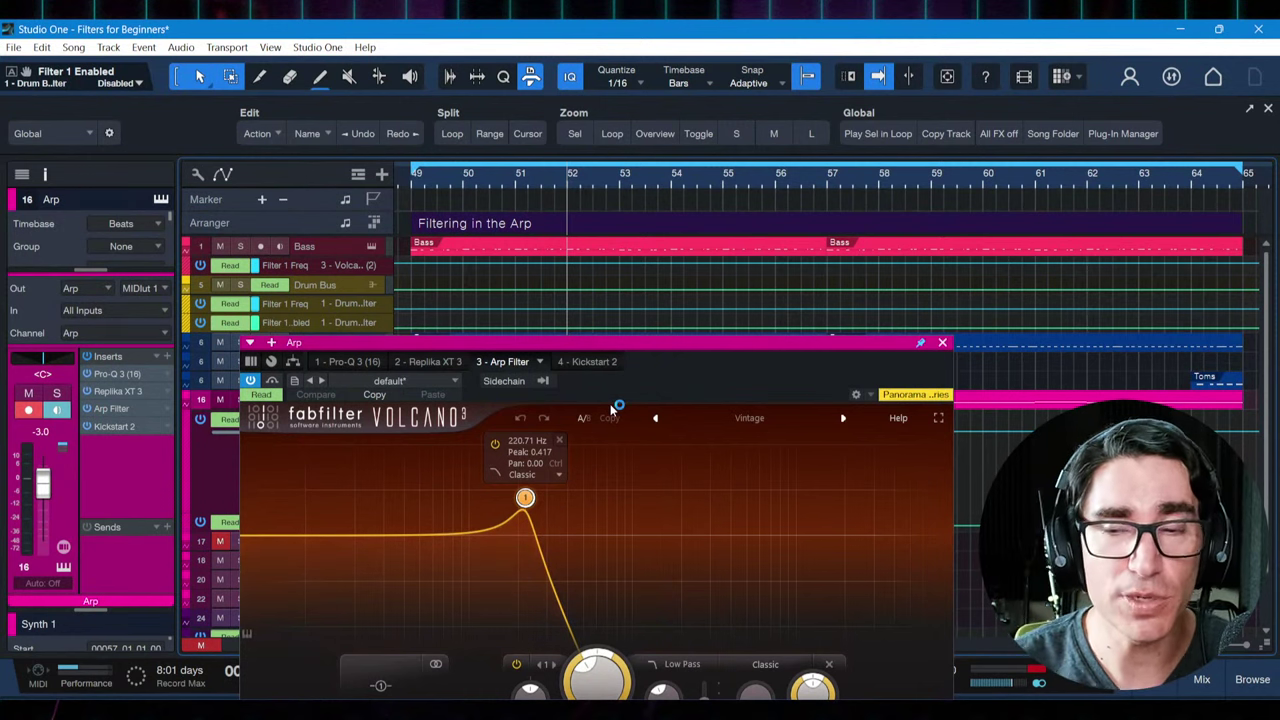
drag(804, 343, 809, 355)
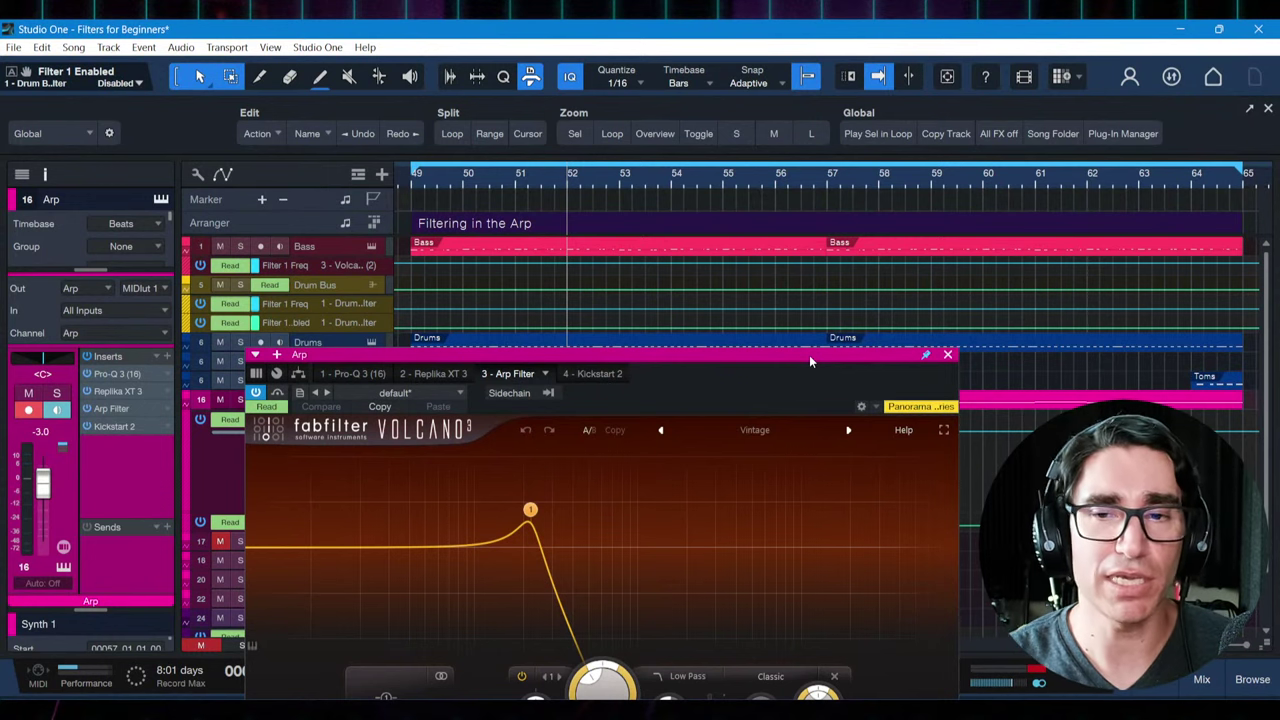
drag(809, 355, 813, 247)
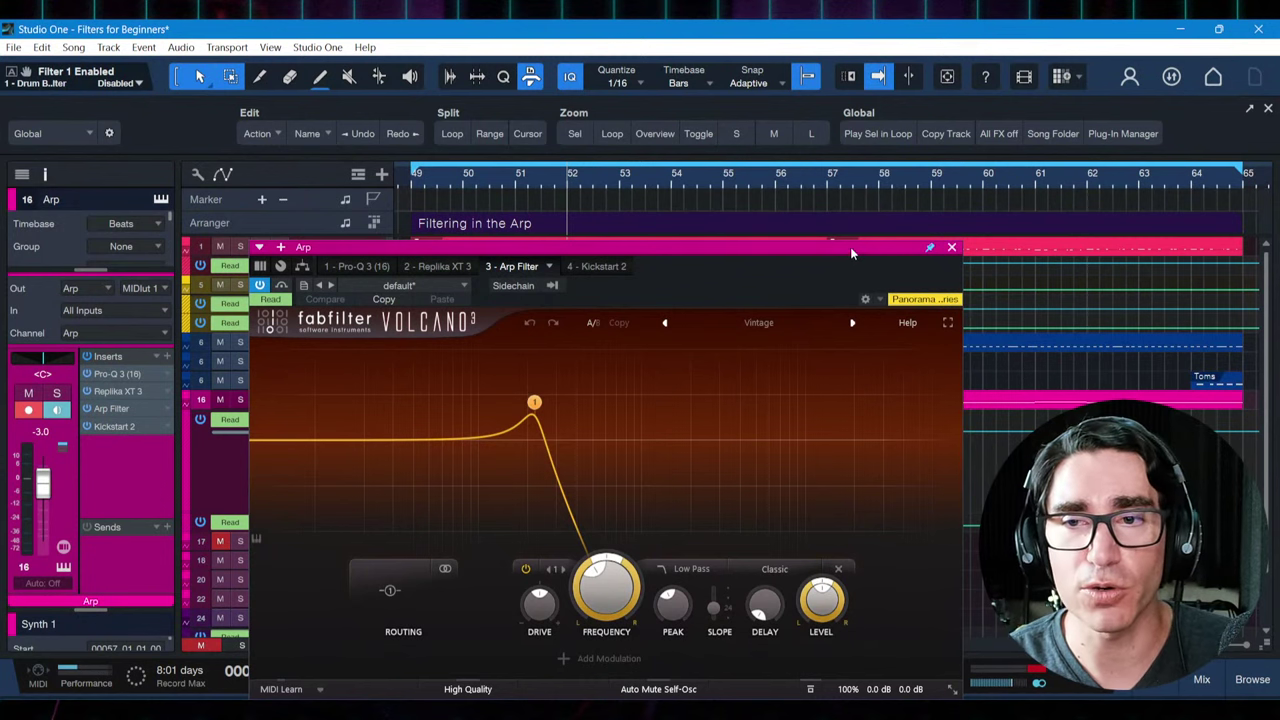
click(951, 247)
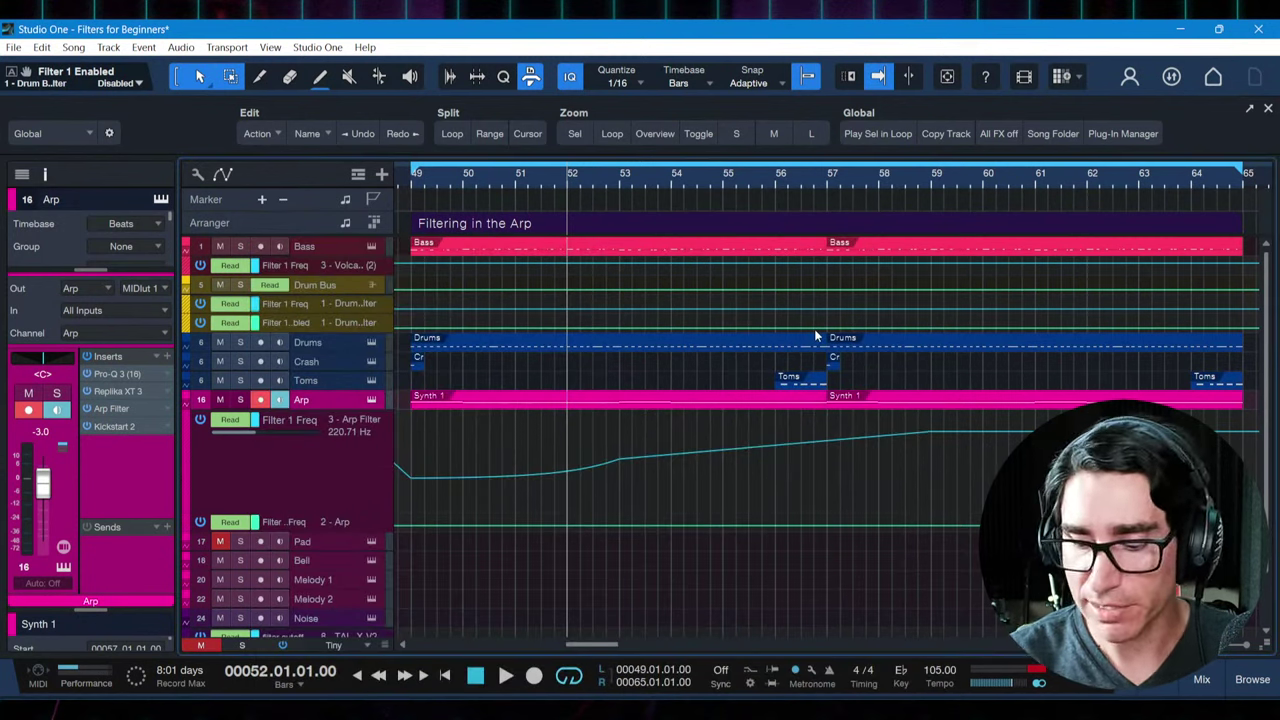
Replay the section from bar 49 with the Arp Filter reopened to follow its cutoff, then close the plugin and stop
key(space)
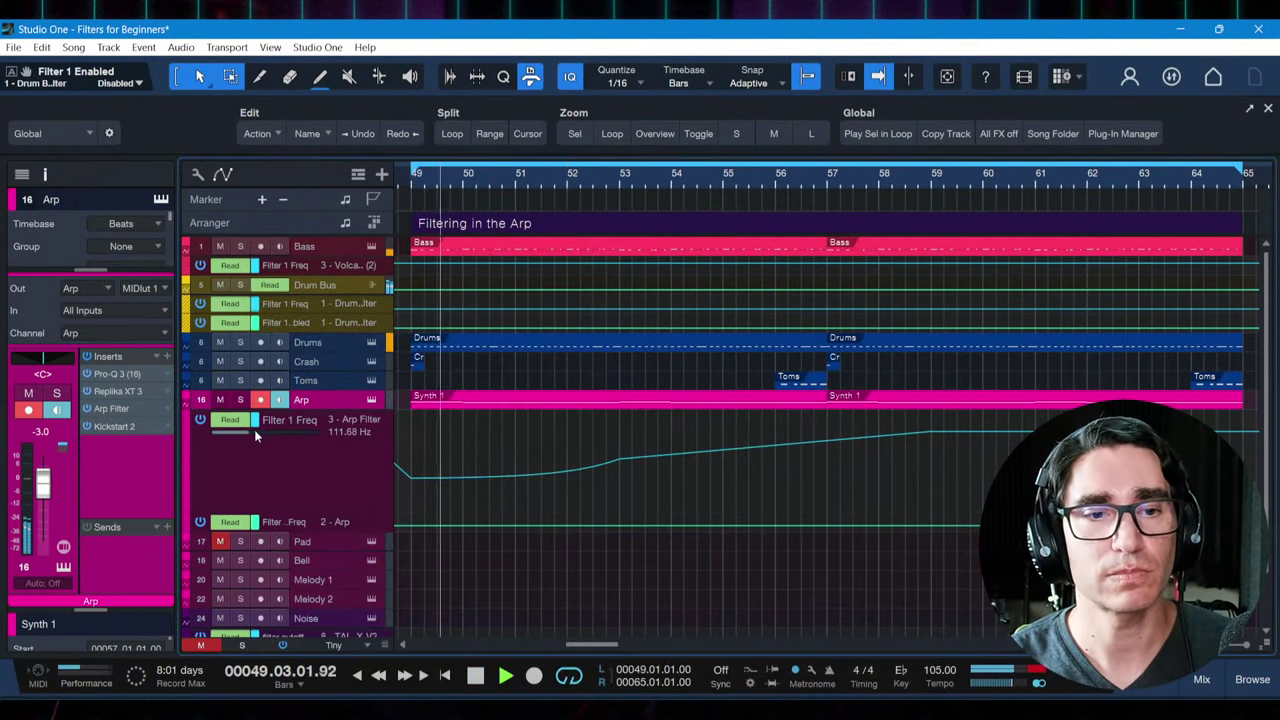
click(120, 410)
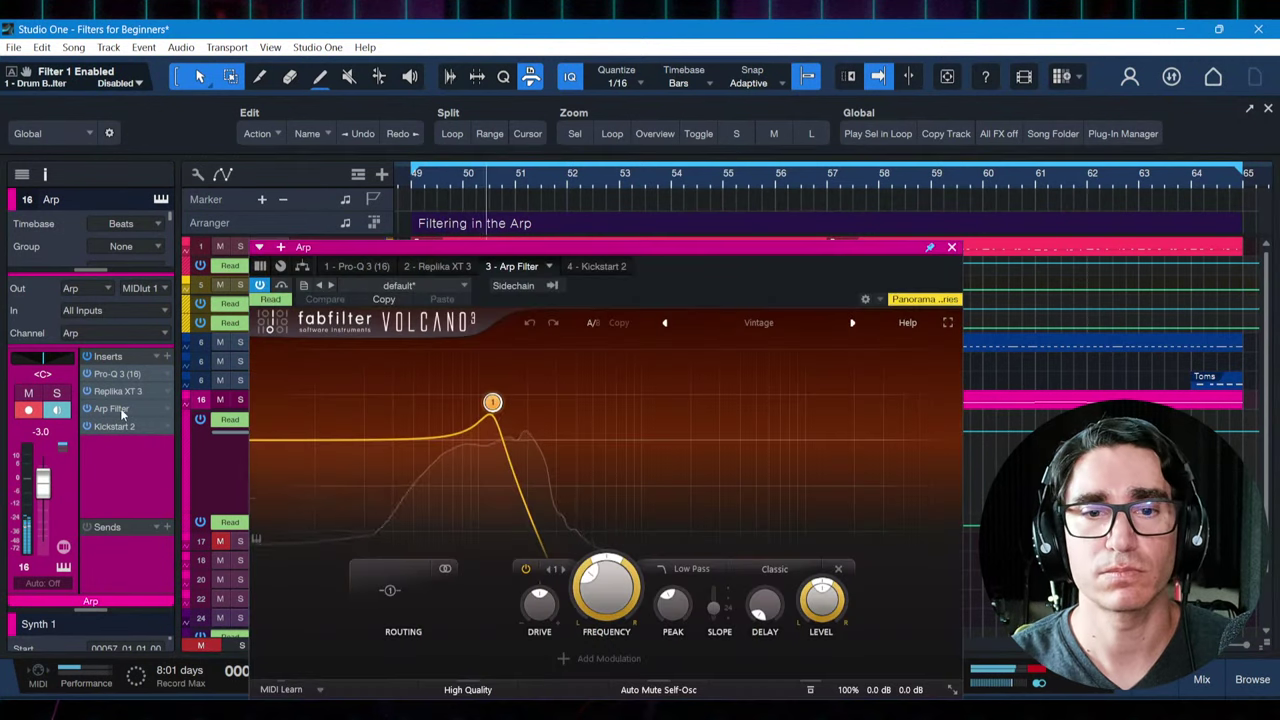
drag(873, 243, 870, 318)
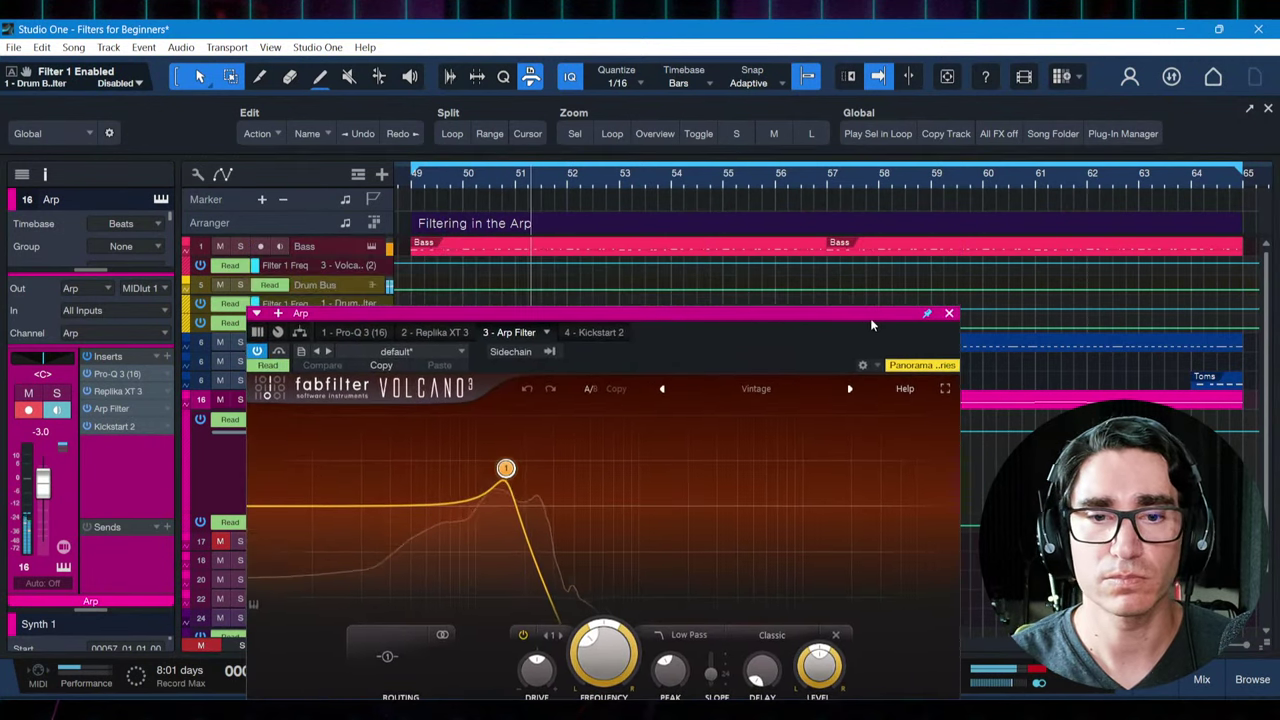
mouse_move(482, 504)
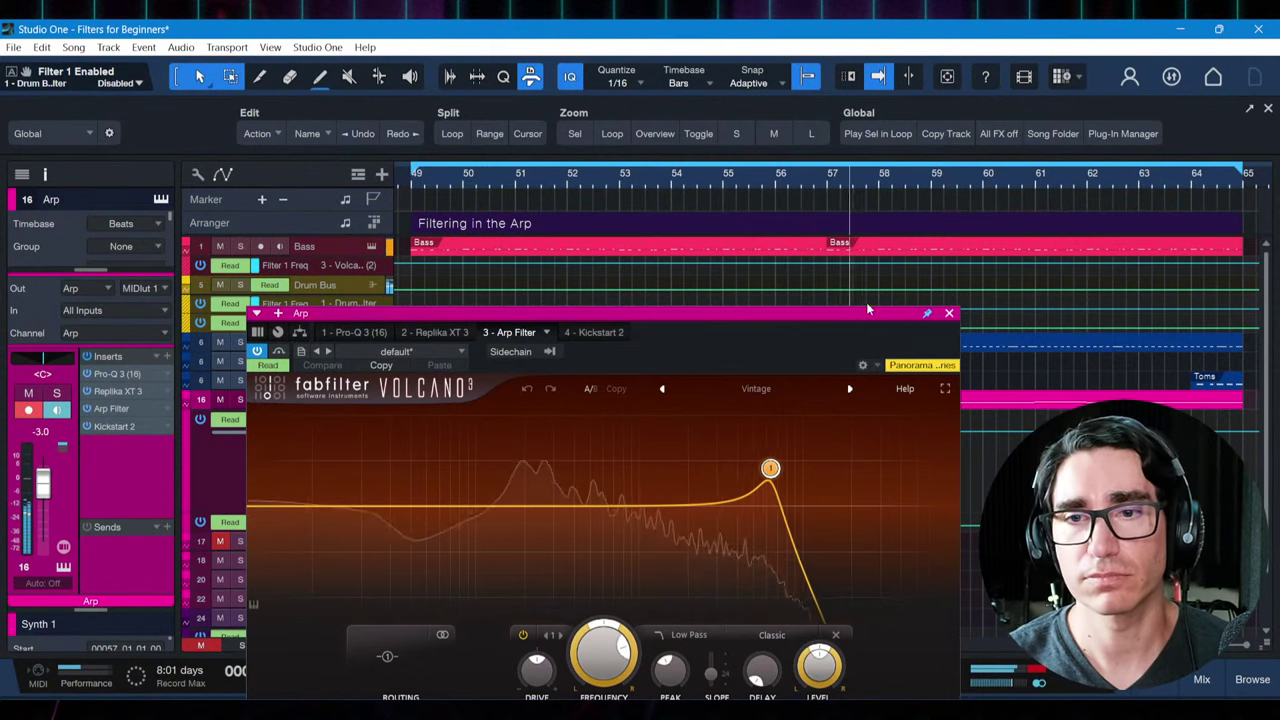
drag(878, 313, 862, 288)
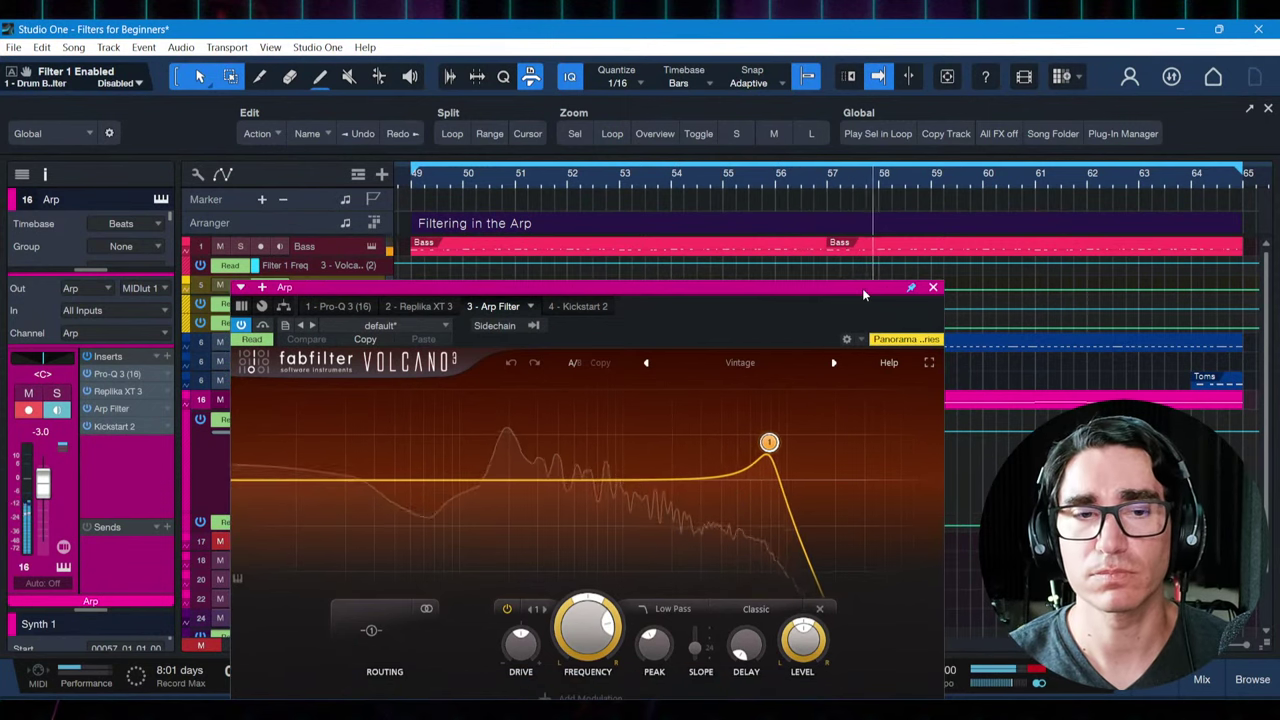
click(933, 288)
key(space)
Examine the Arp's Filter 1 Freq automation curve across the "Filtering in the Arp" section and its neighbouring bars
scroll(847, 174, down, 3)
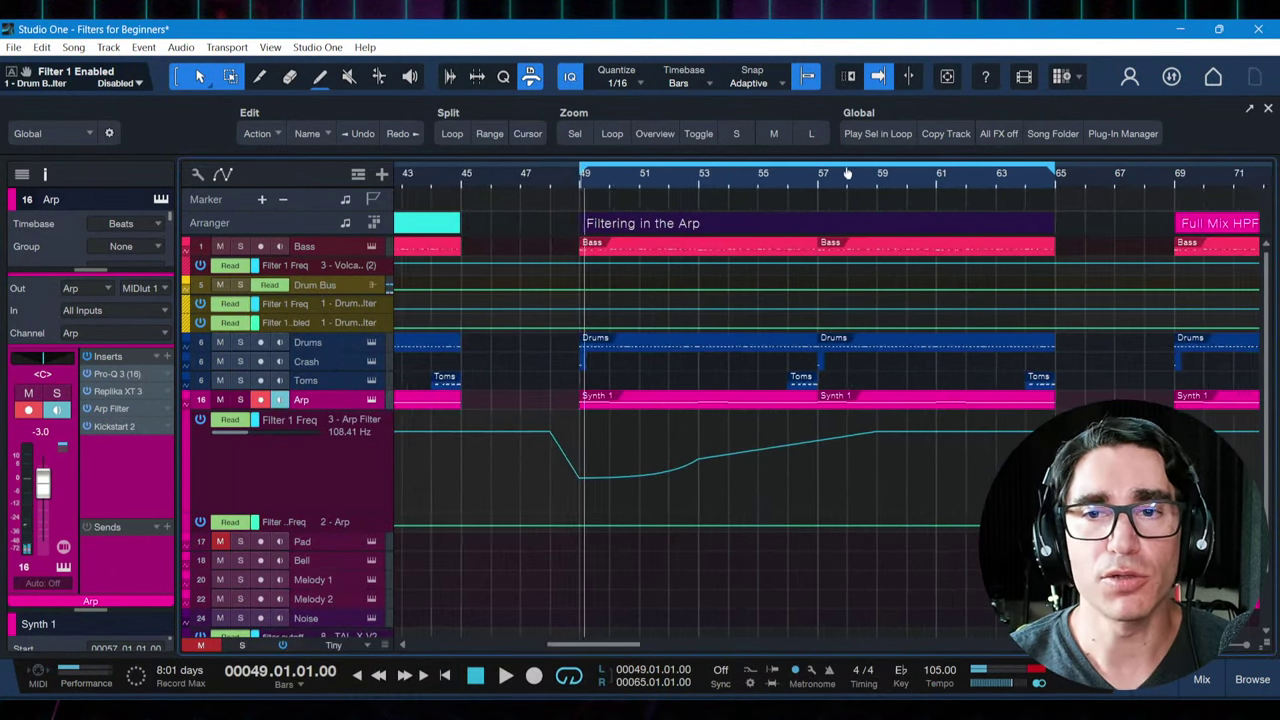
drag(847, 174, 765, 171)
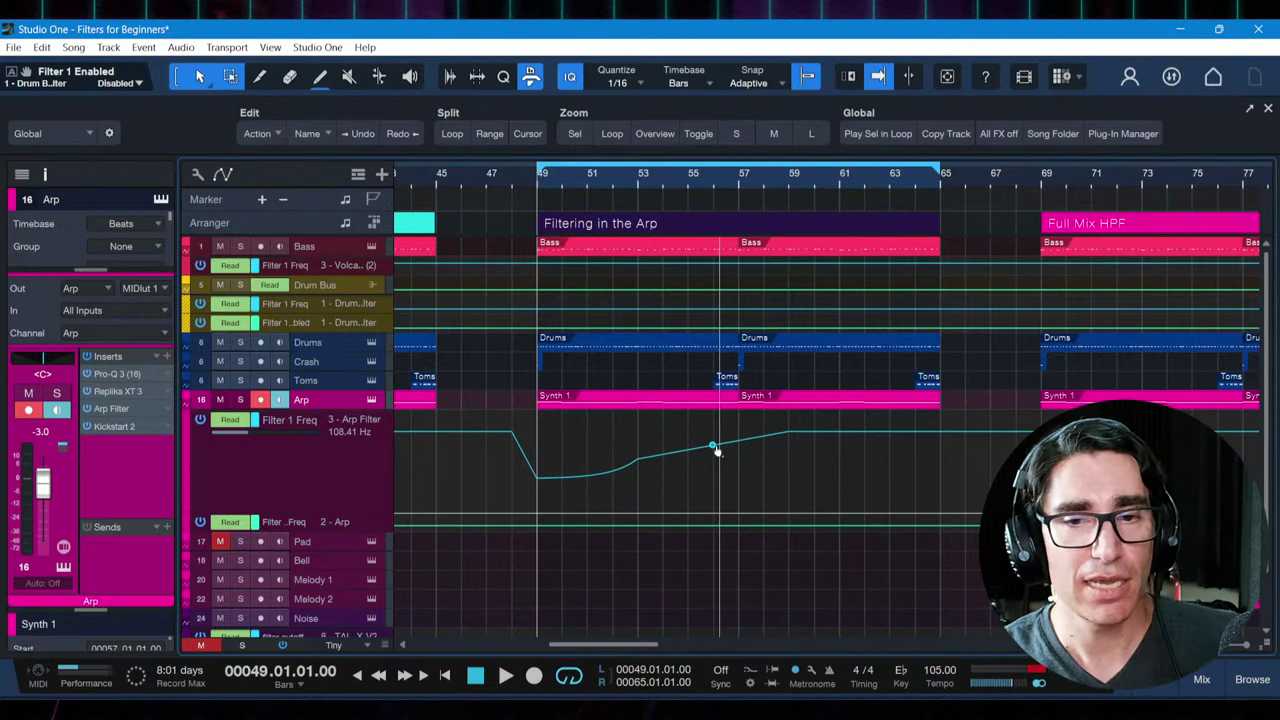
click(586, 474)
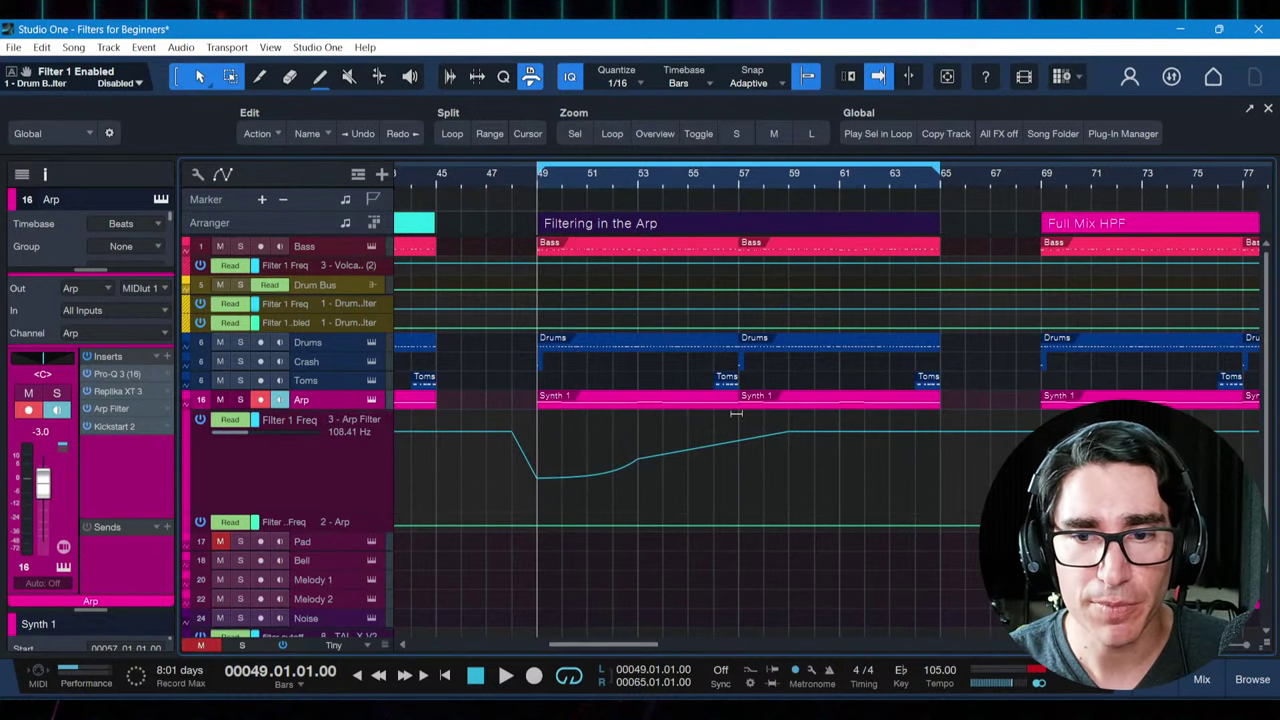
Add four automation points to the Arp track's Filter 1 Freq curve at bars 60, 61.5, 63 and 64
click(789, 433)
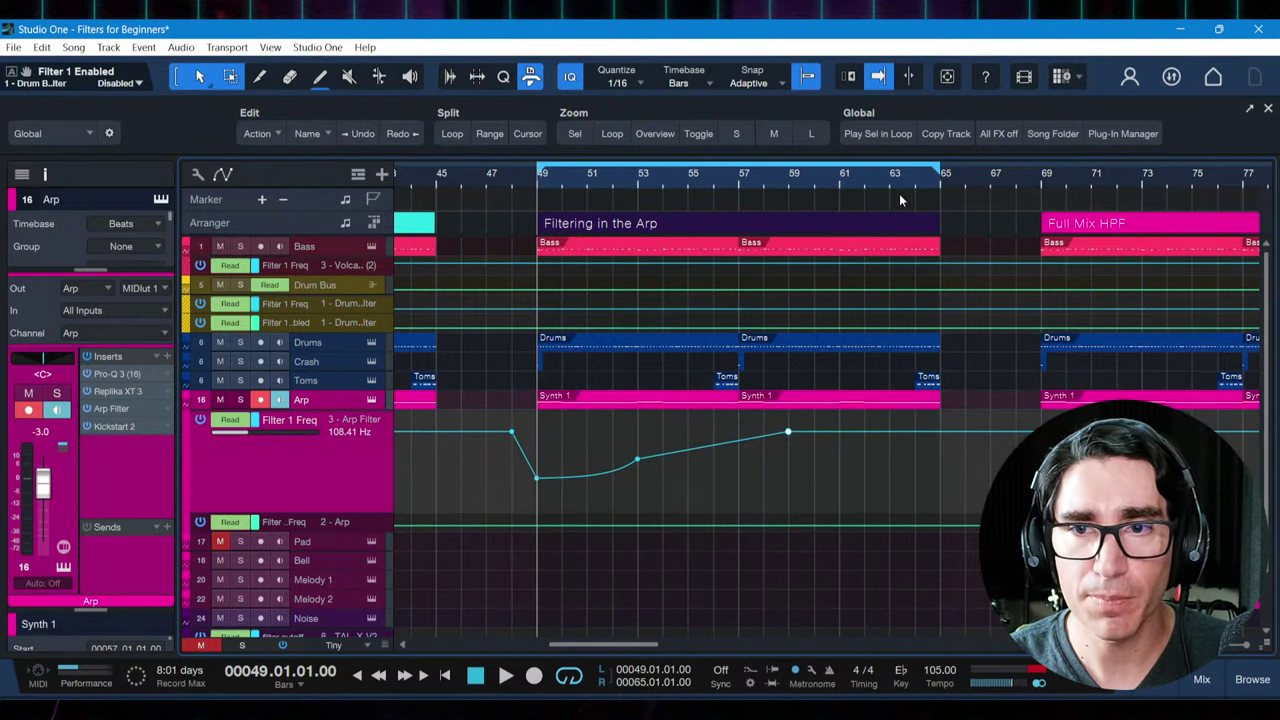
scroll(878, 193, up, 3)
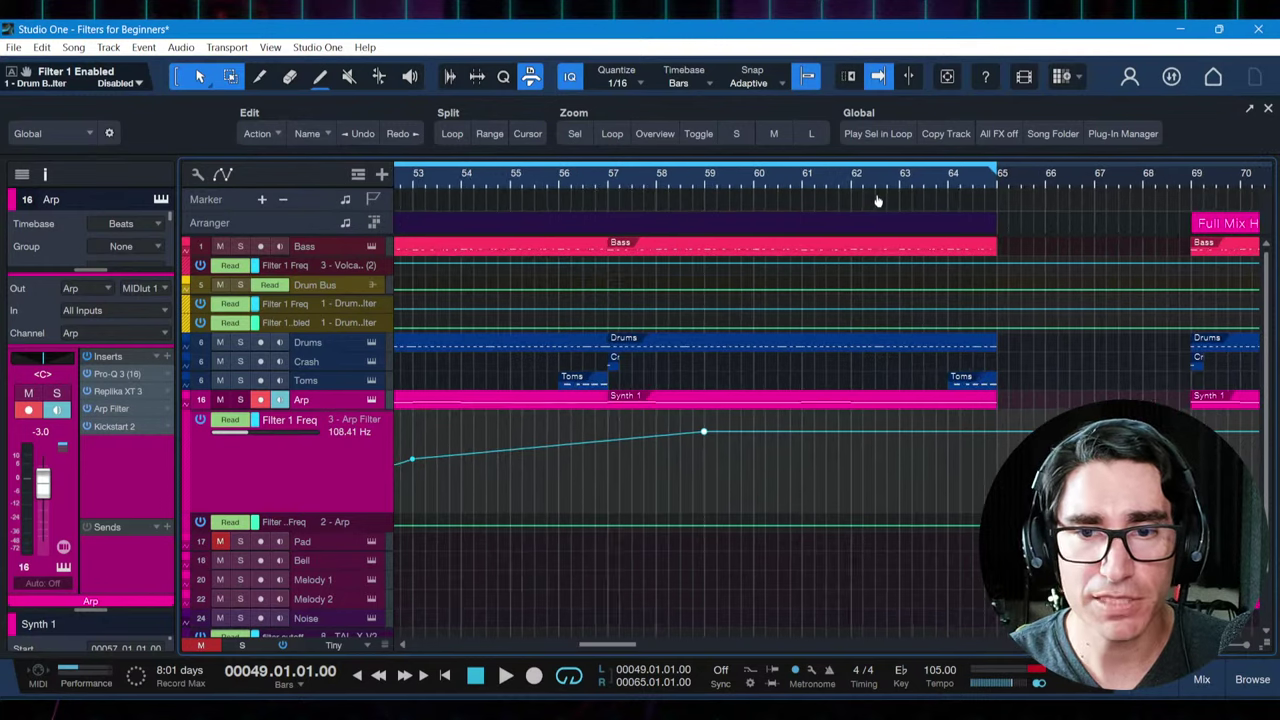
click(755, 434)
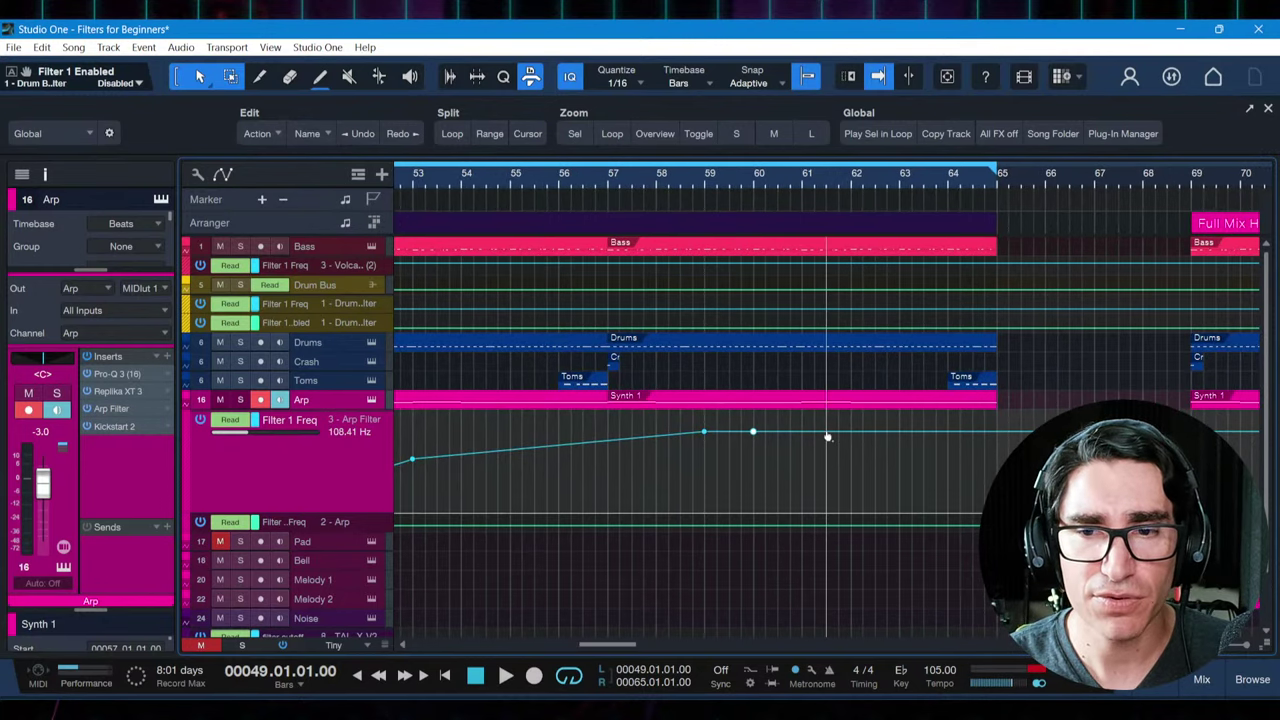
click(827, 433)
click(900, 432)
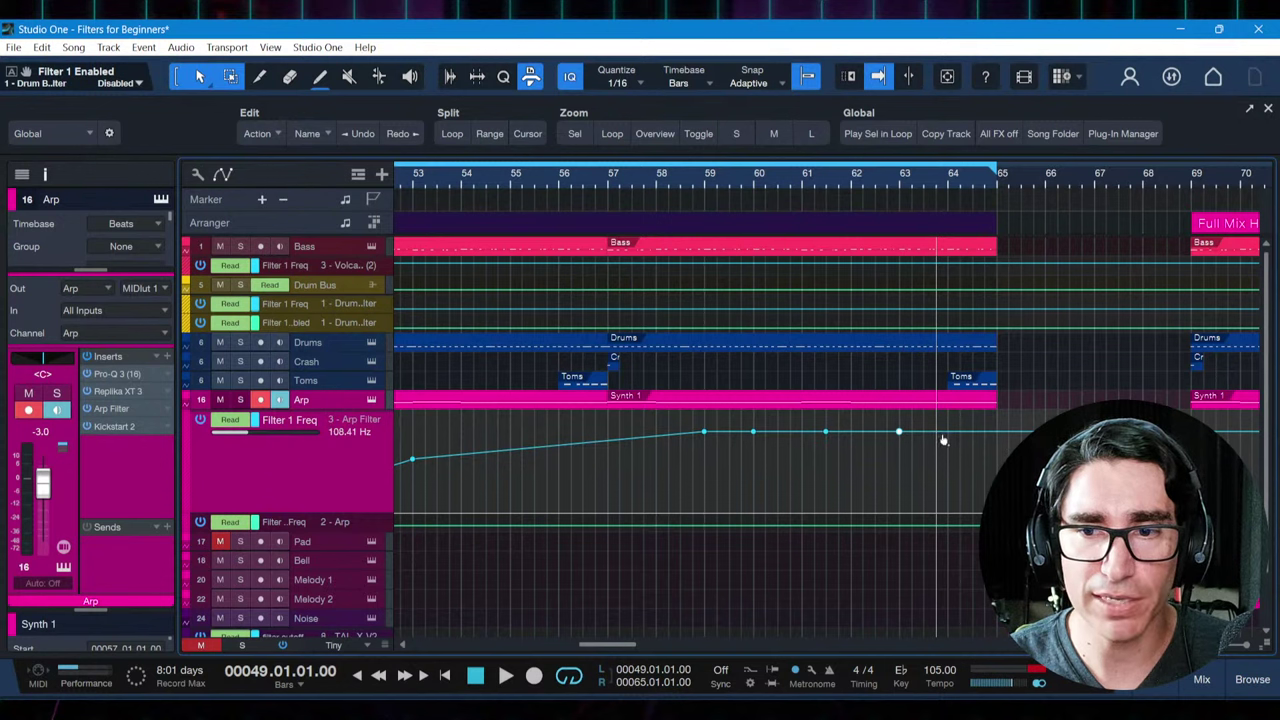
click(946, 433)
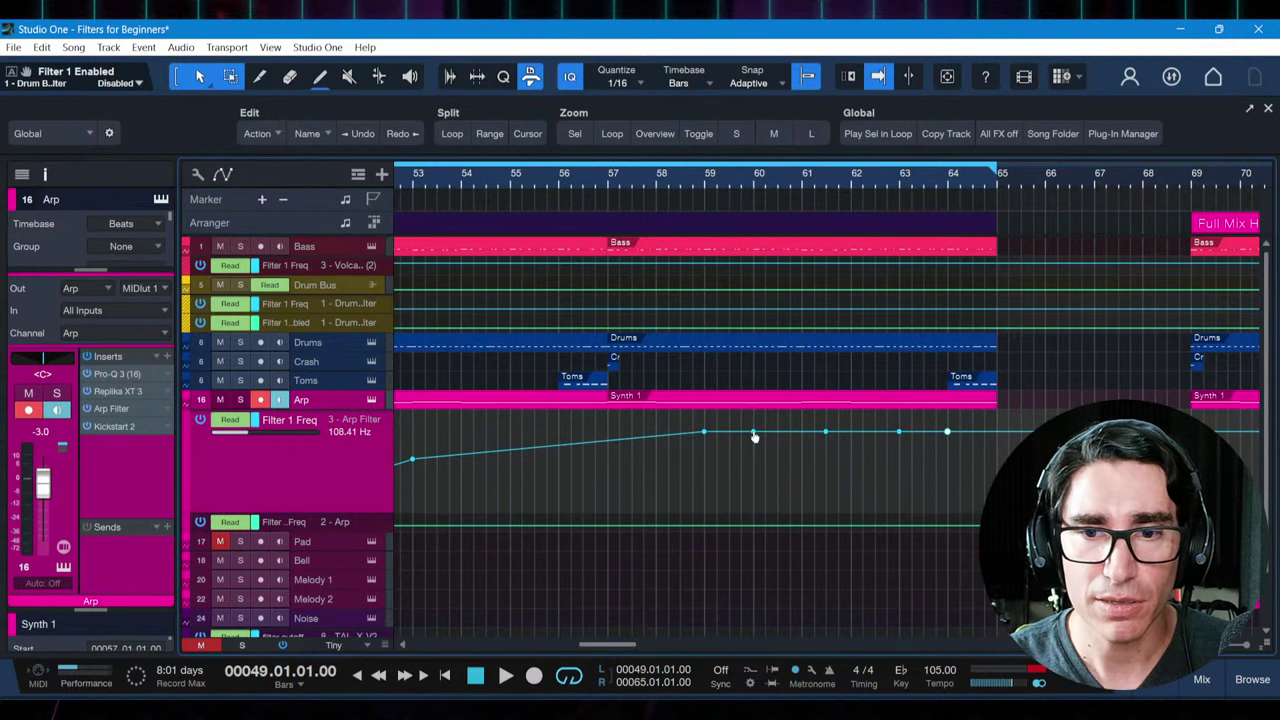
Lower the Arp filter points at bars 60 and 63, raise the one at 61.5, and curve the segment between bars 63 and 64
drag(755, 437, 899, 441)
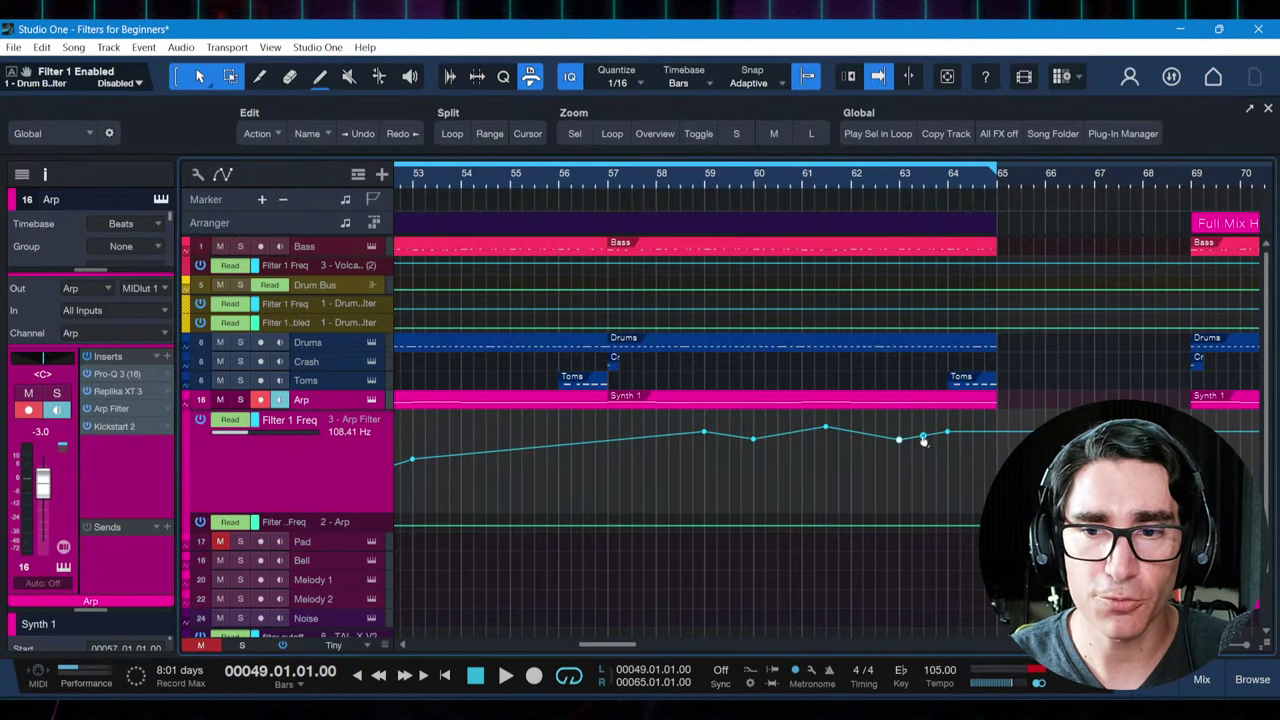
double_click(923, 438)
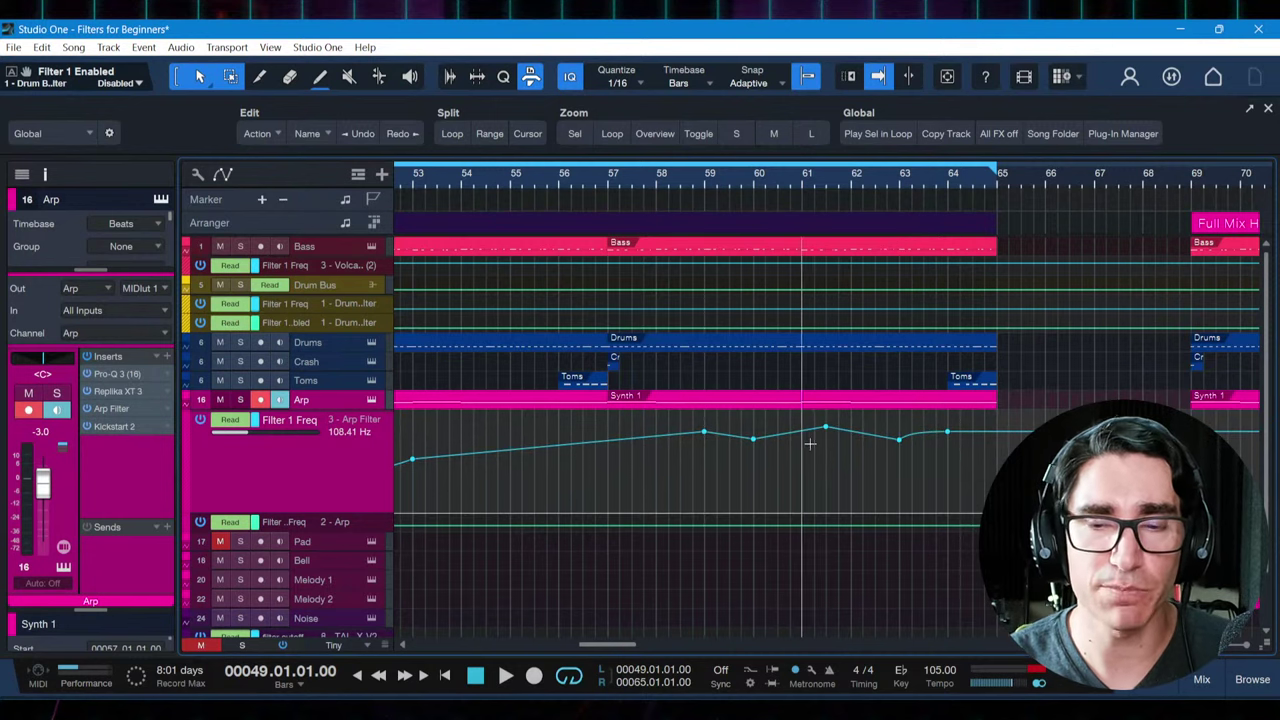
Play the Arp filter sweep from just after bar 57 and deepen the automation dips at bars 60 and 63
click(619, 187)
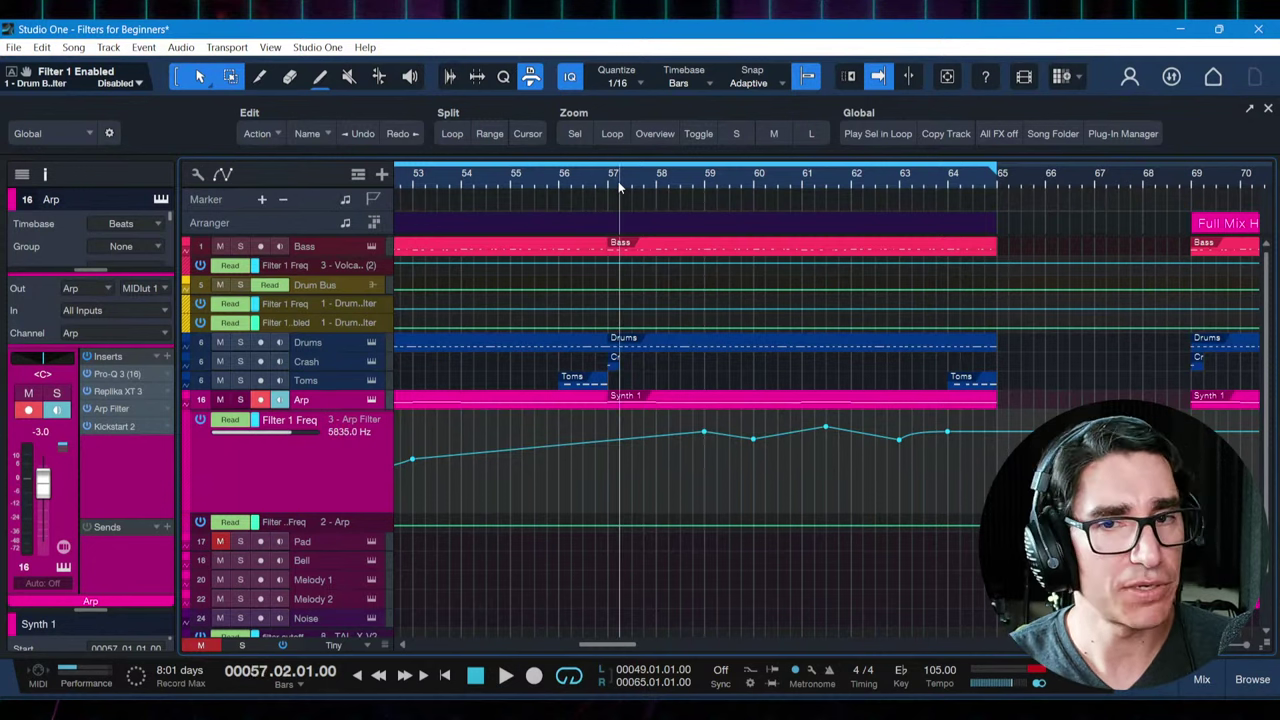
key(space)
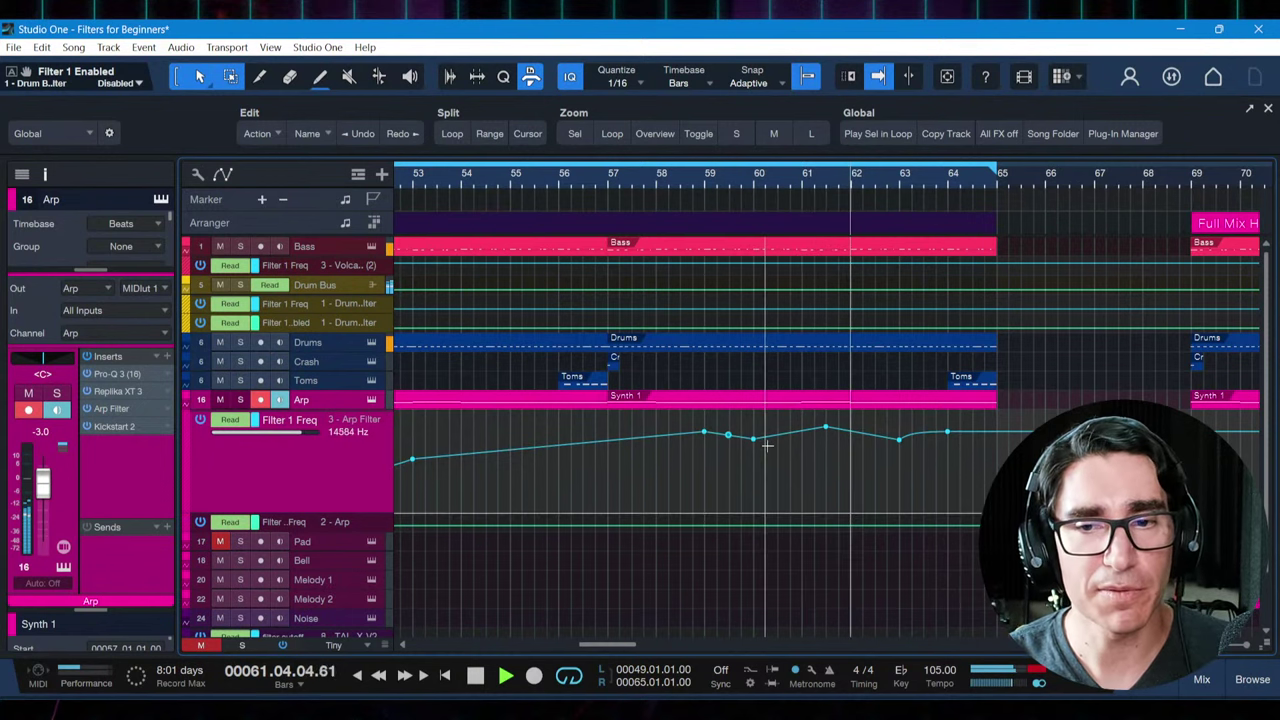
key(space)
drag(754, 441, 754, 452)
drag(899, 441, 897, 458)
key(space)
drag(751, 456, 764, 463)
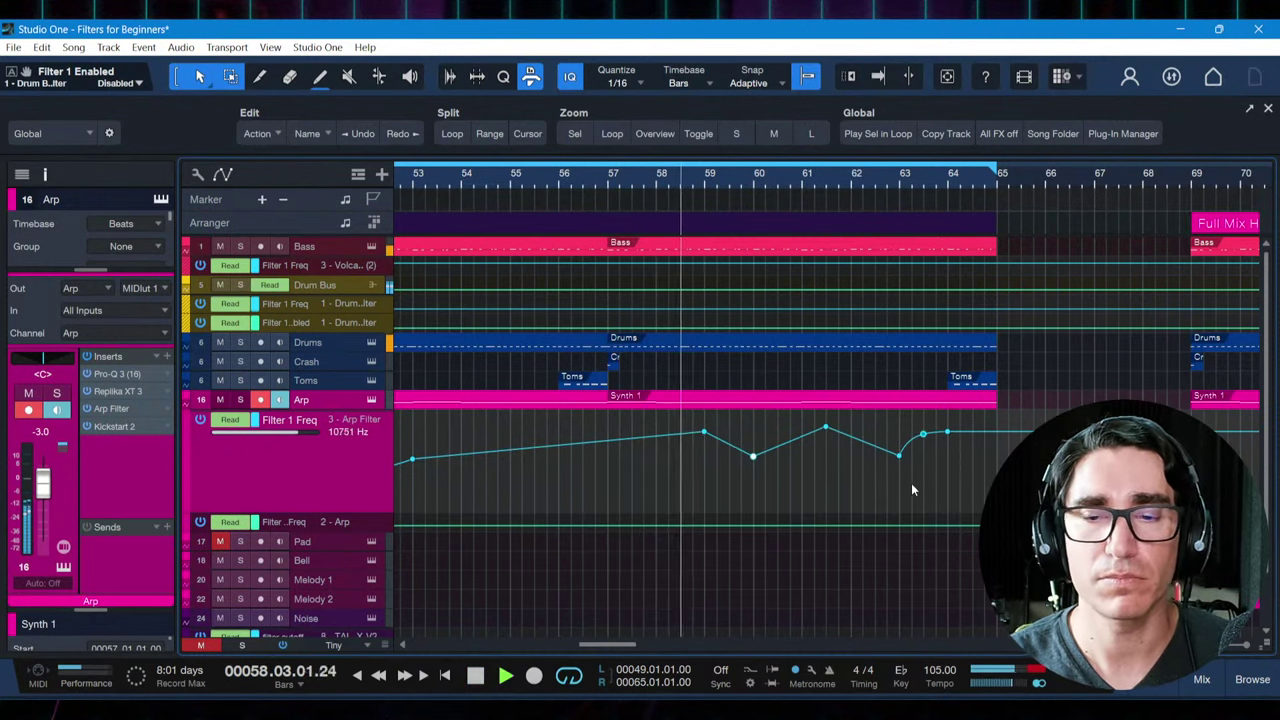
Audition the Arp track soloed and bend the filter automation segment between bars 60 and 61.5 into a curved rise
click(241, 400)
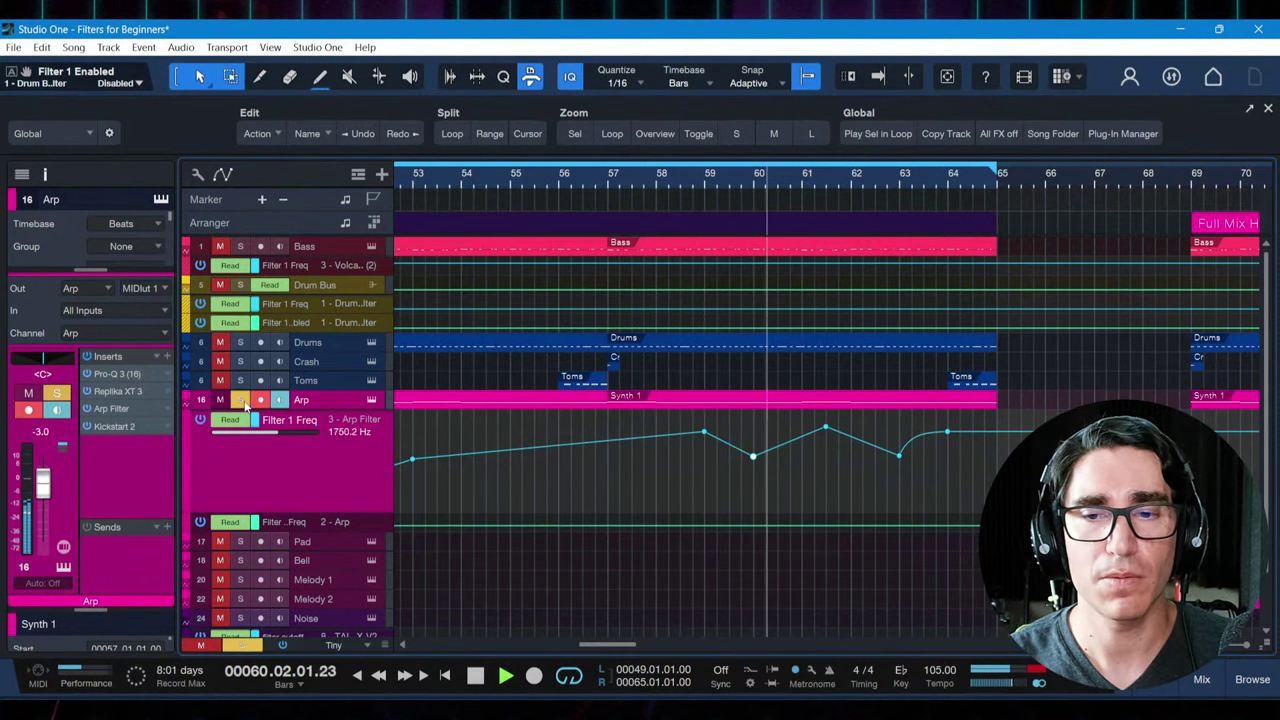
key(space)
click(790, 443)
drag(790, 443, 795, 455)
key(space)
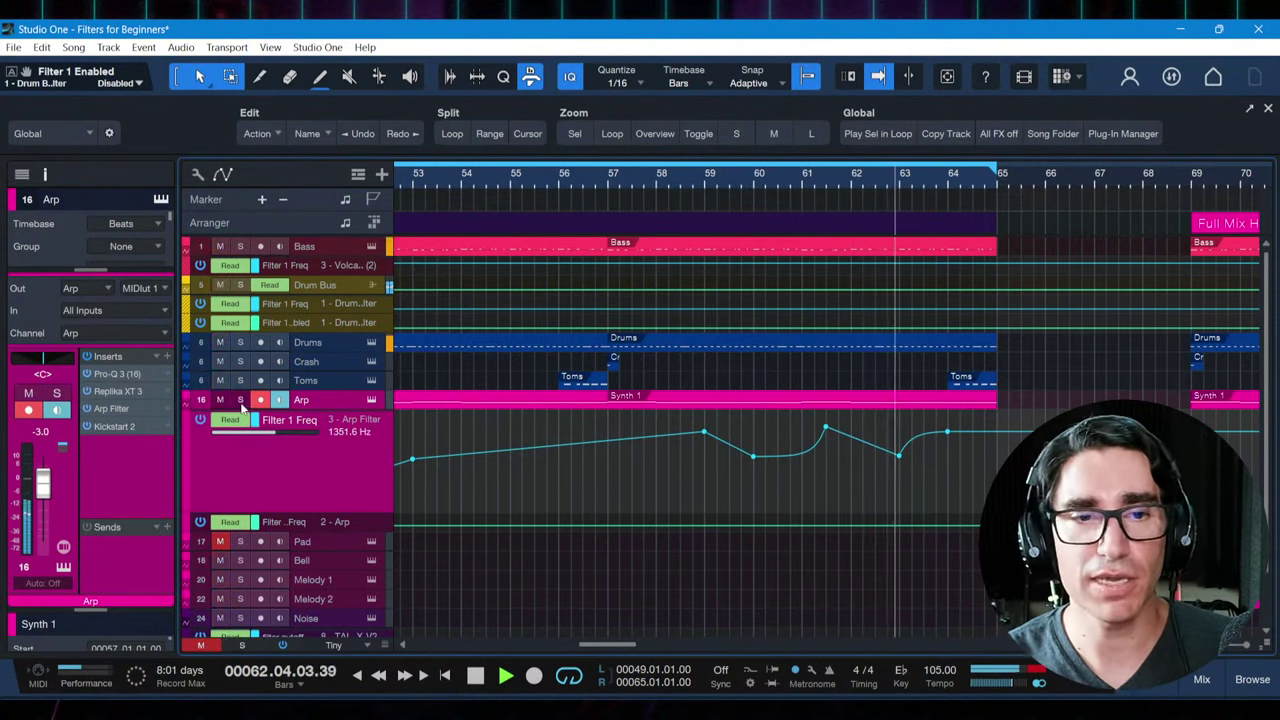
key(space)
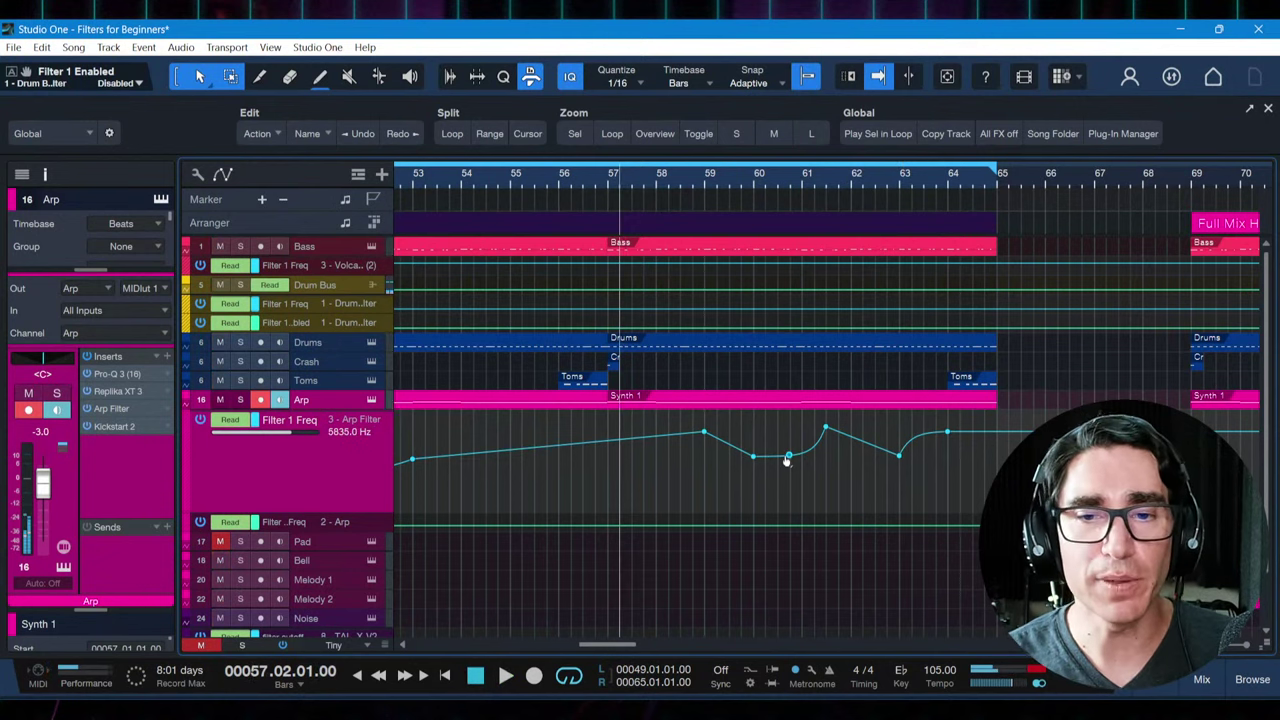
click(788, 457)
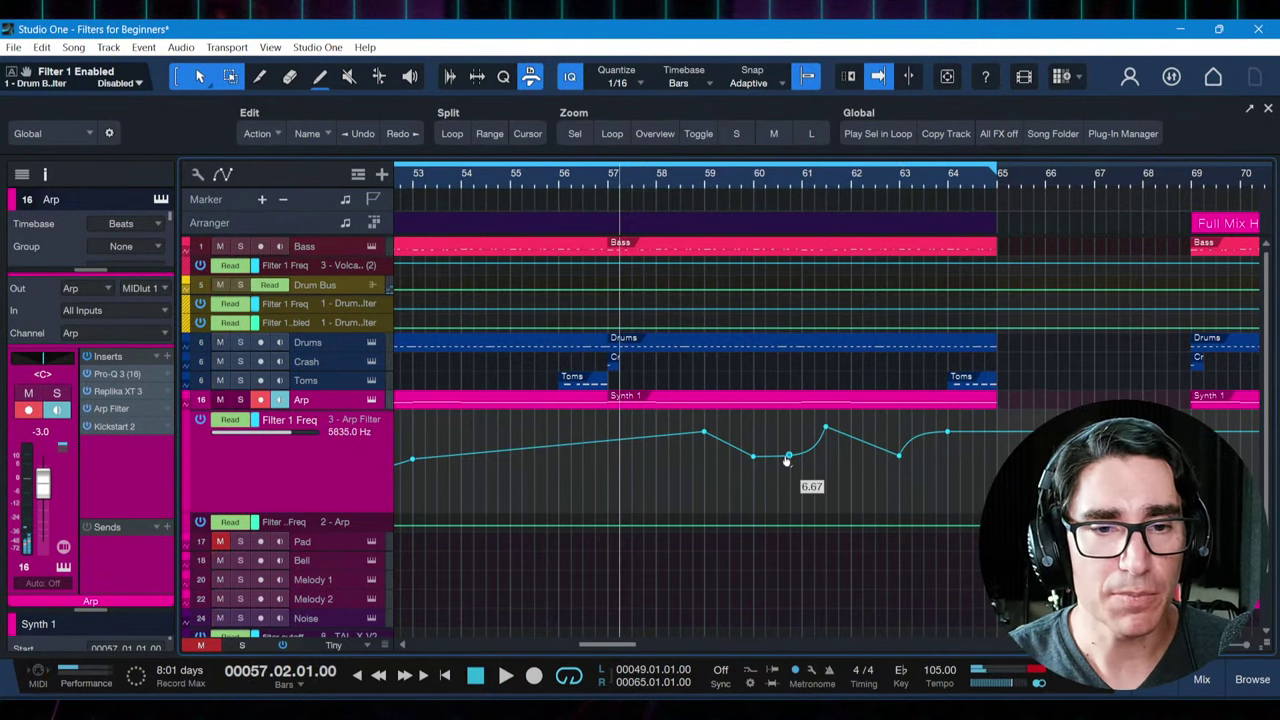
Set the loop range to the Full Mix HPF section, move the playhead to its start and fit the section in view
scroll(781, 157, down, 3)
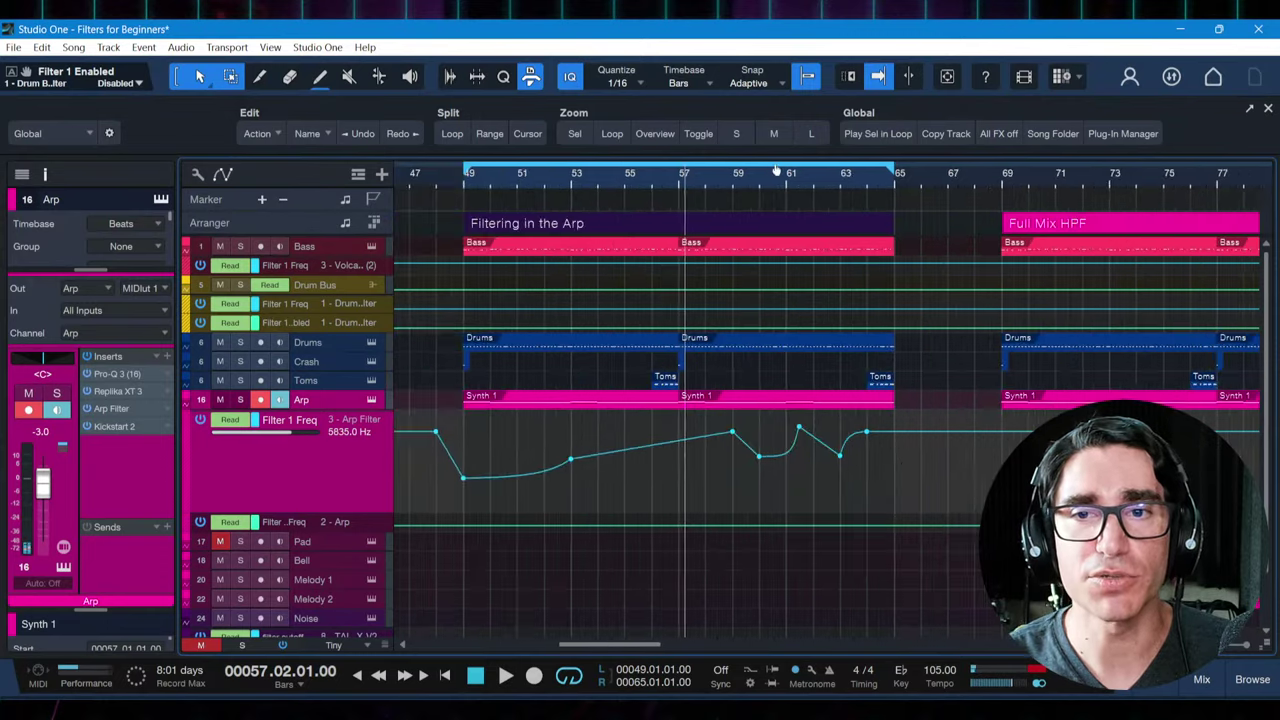
scroll(781, 157, down, 2)
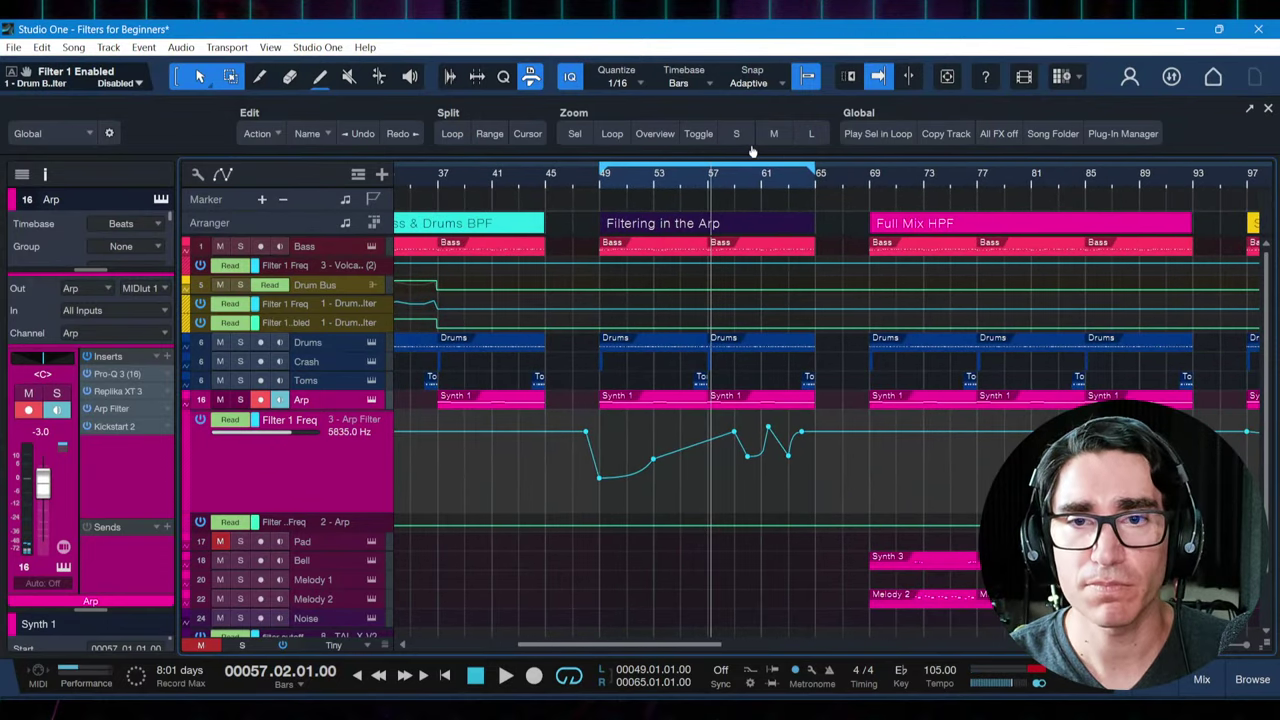
drag(706, 653, 784, 663)
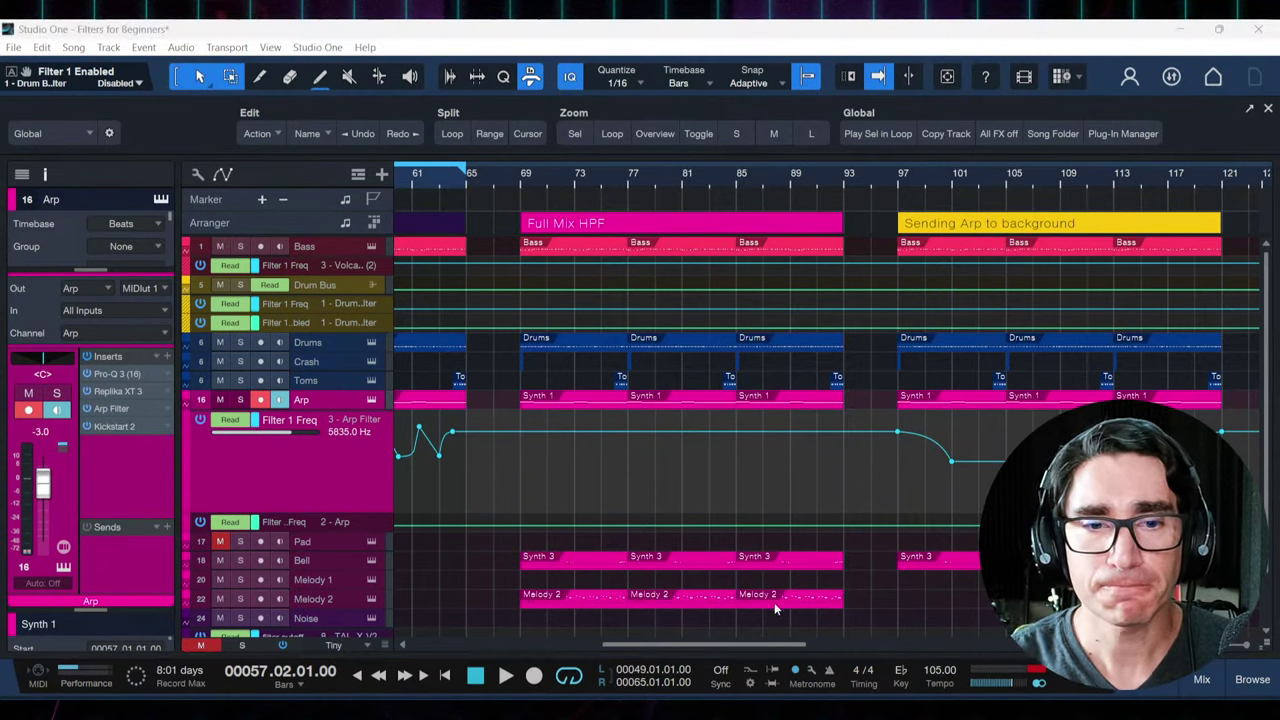
click(698, 448)
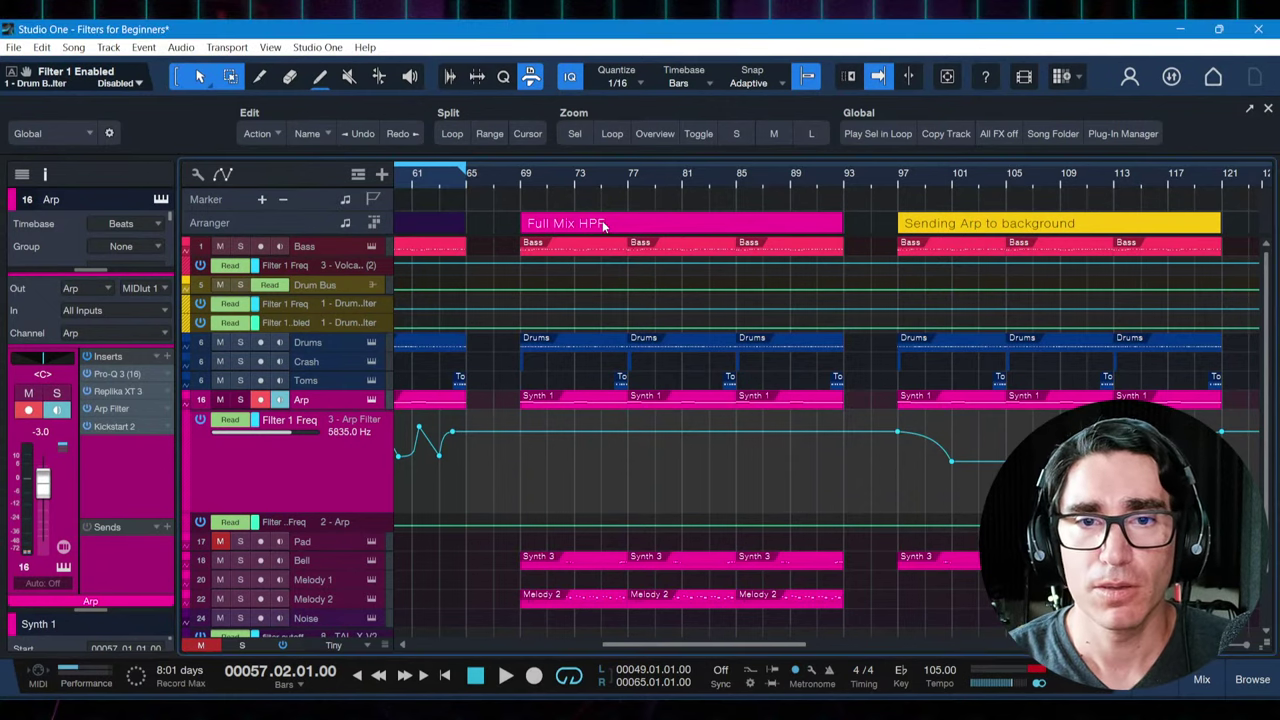
click(603, 226)
key(p)
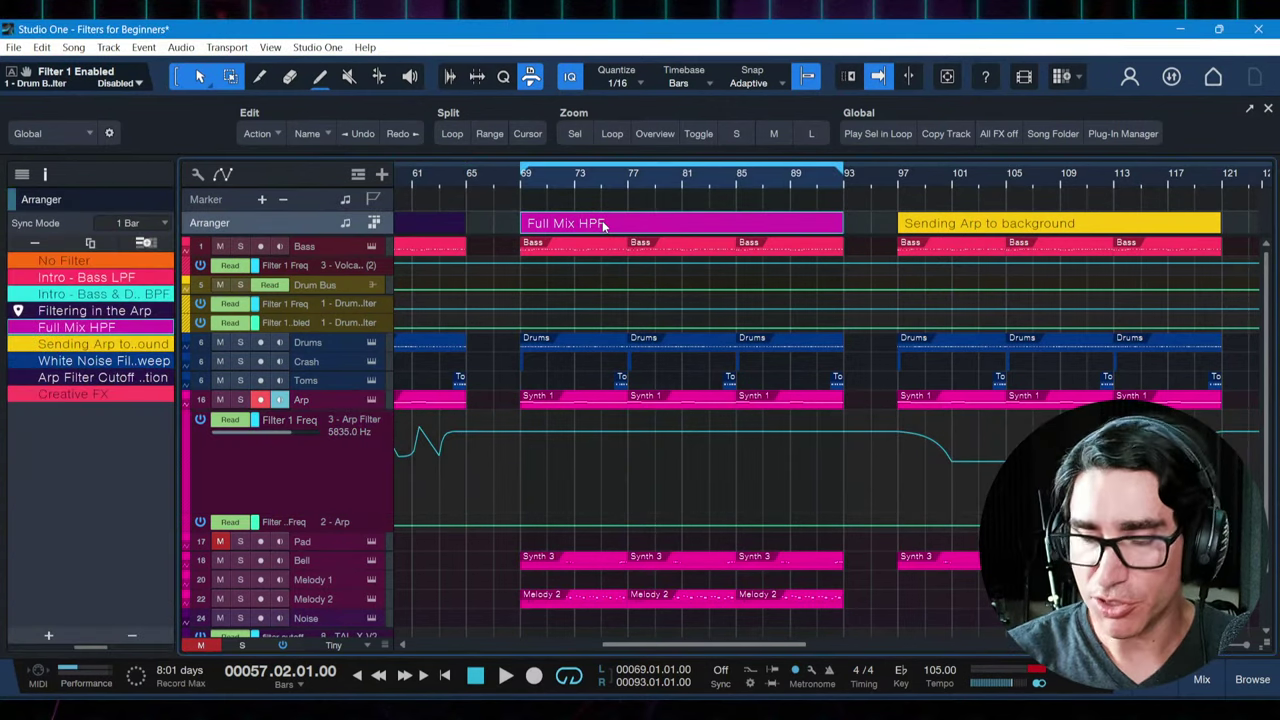
key(KP_1)
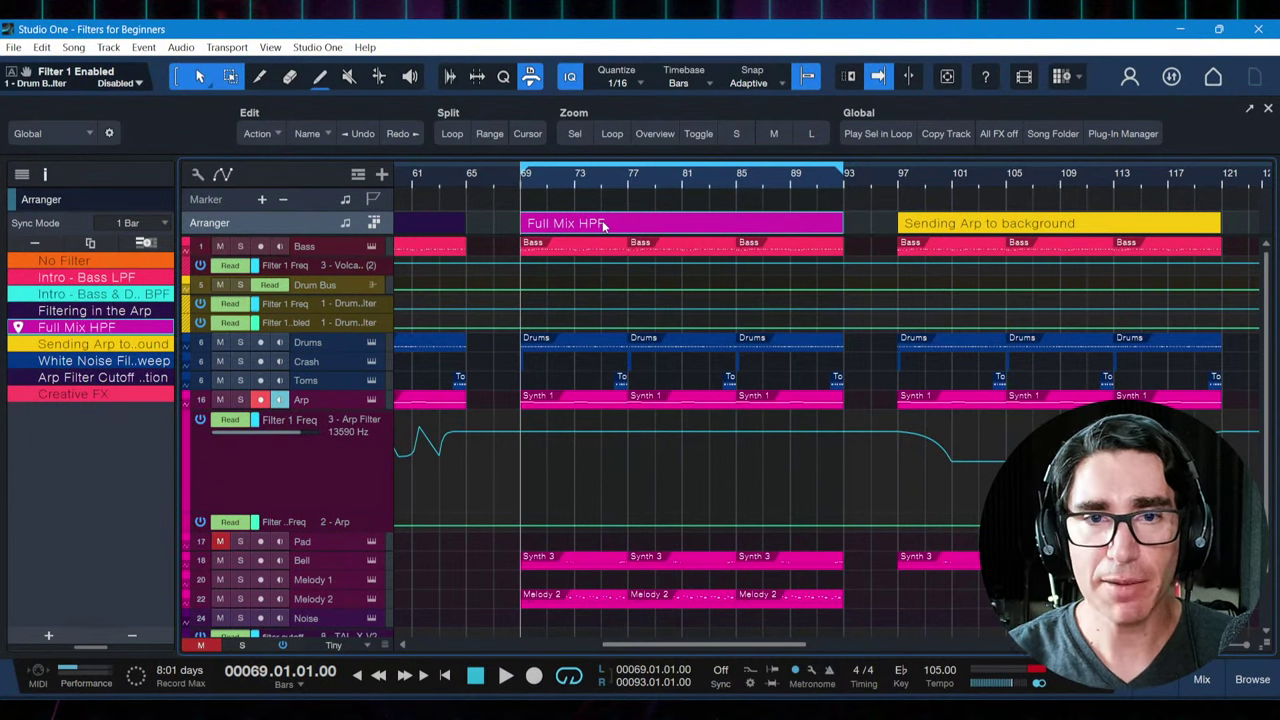
key(z)
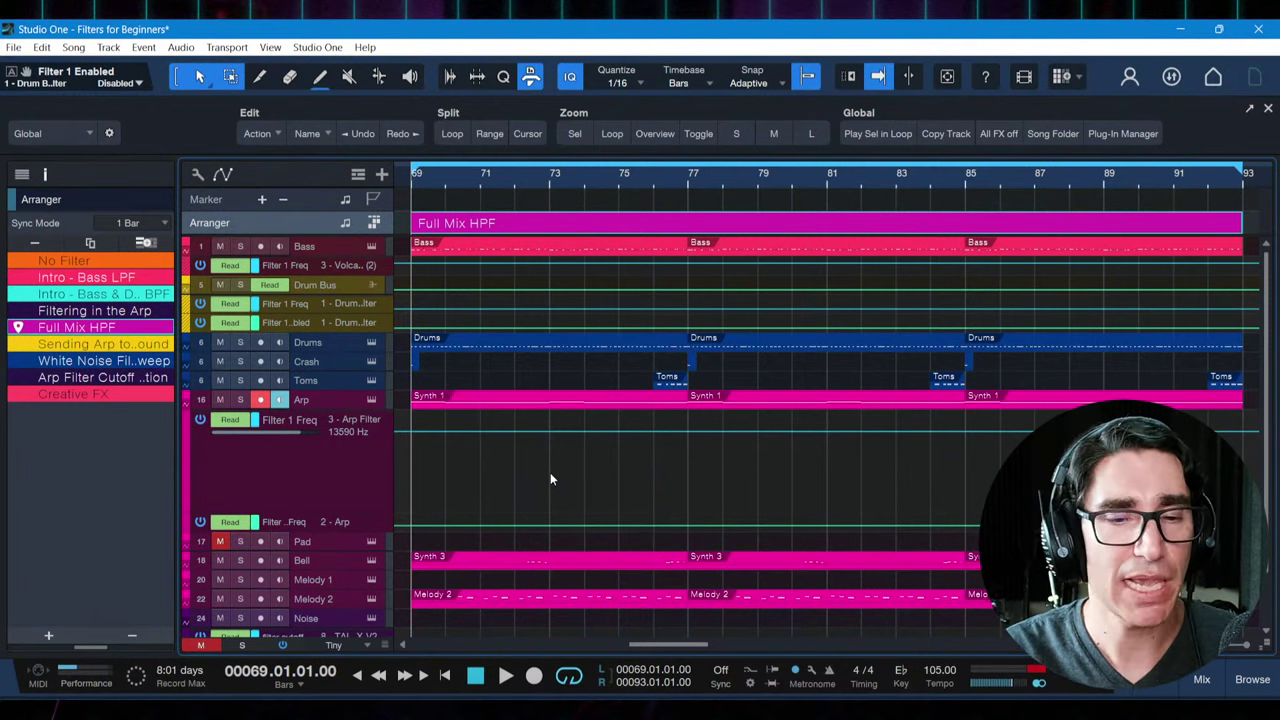
Enlarge the Main track to show its Filter 1 Freq automation and play through the Full Mix HPF section
scroll(358, 505, down, 3)
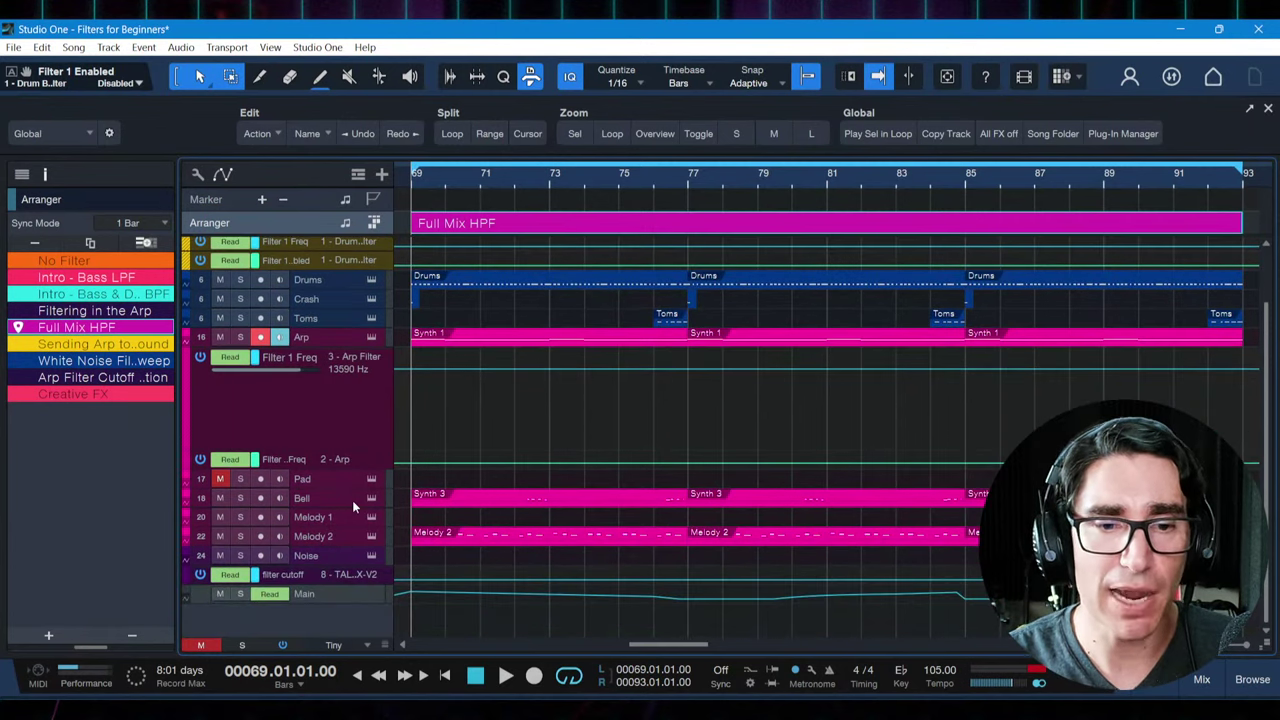
click(345, 598)
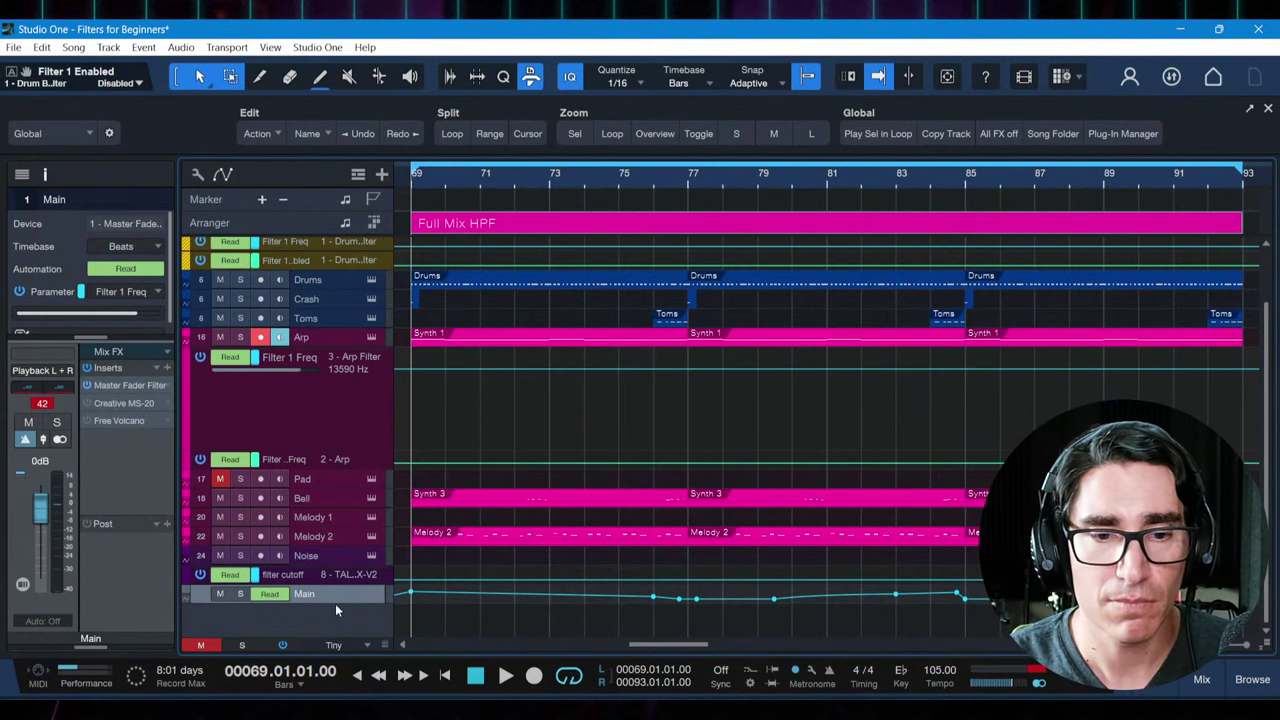
drag(336, 606, 336, 645)
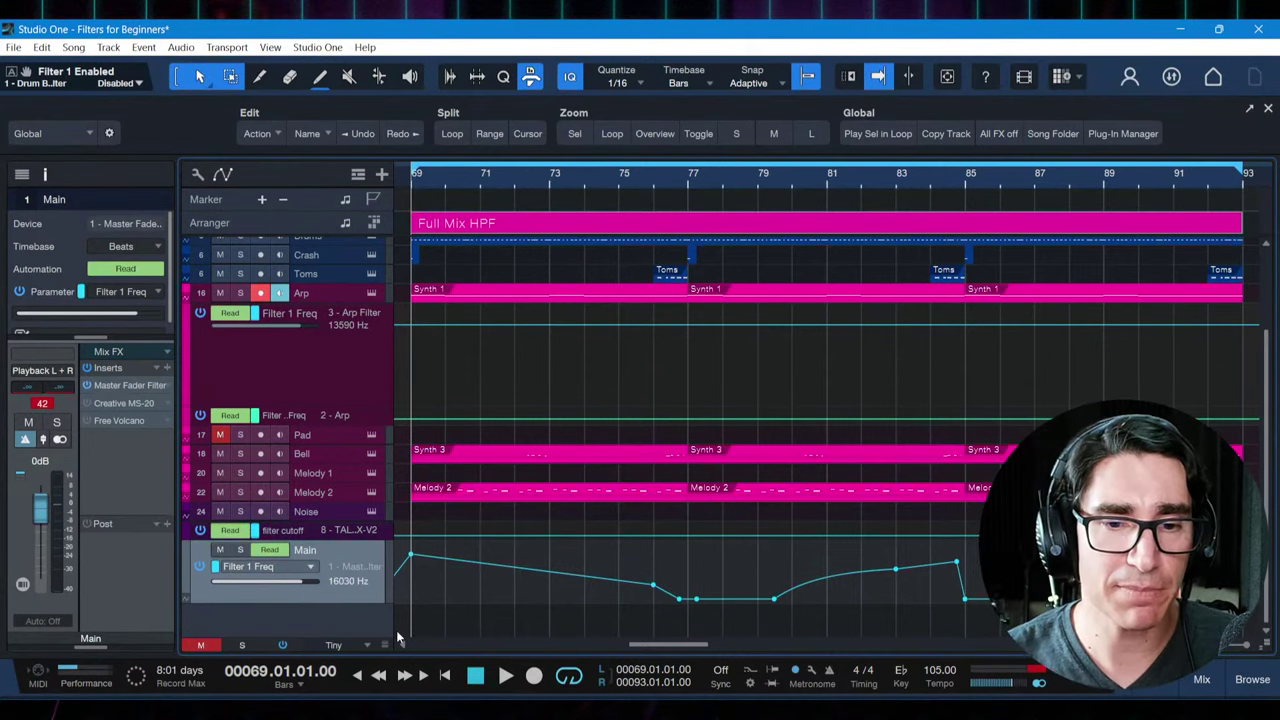
key(space)
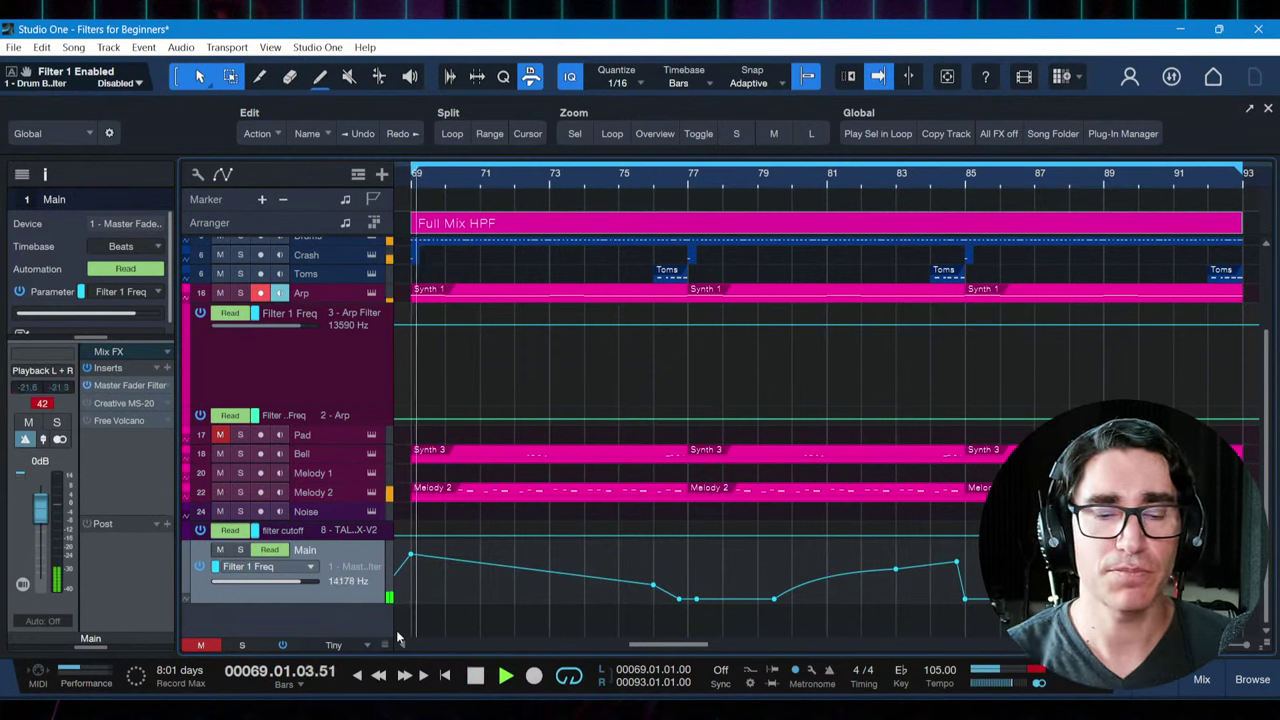
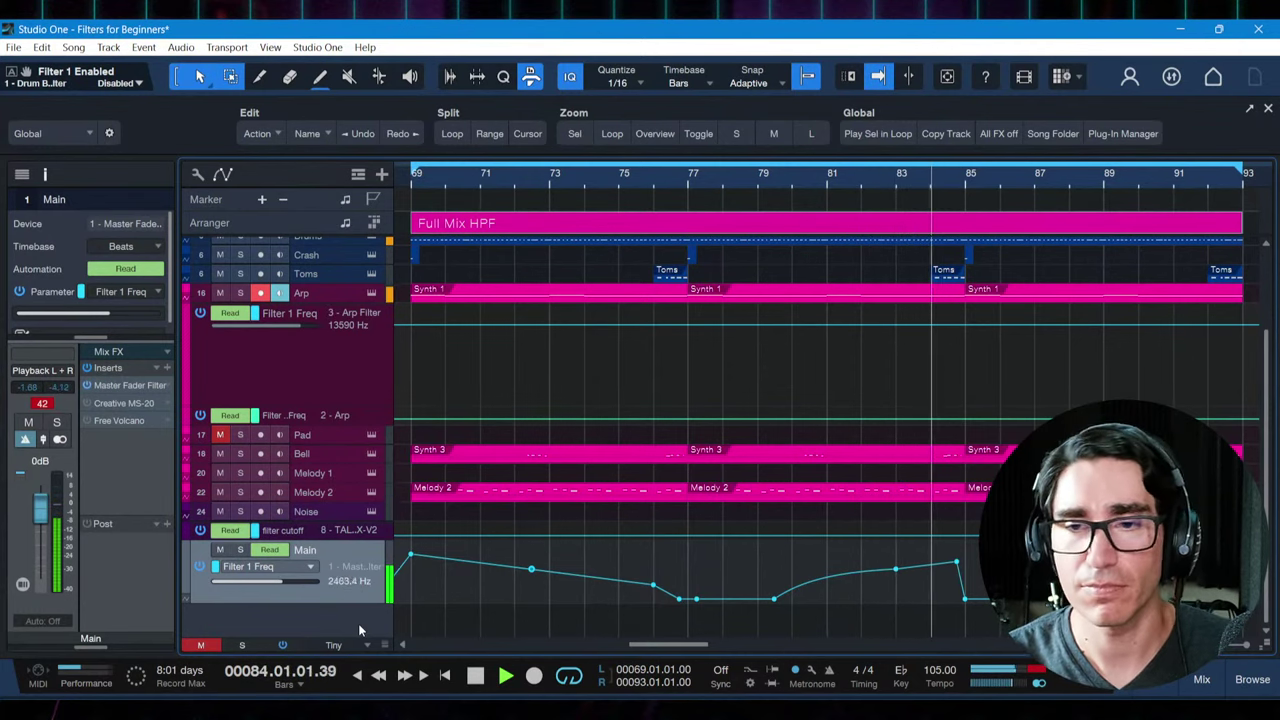
key(space)
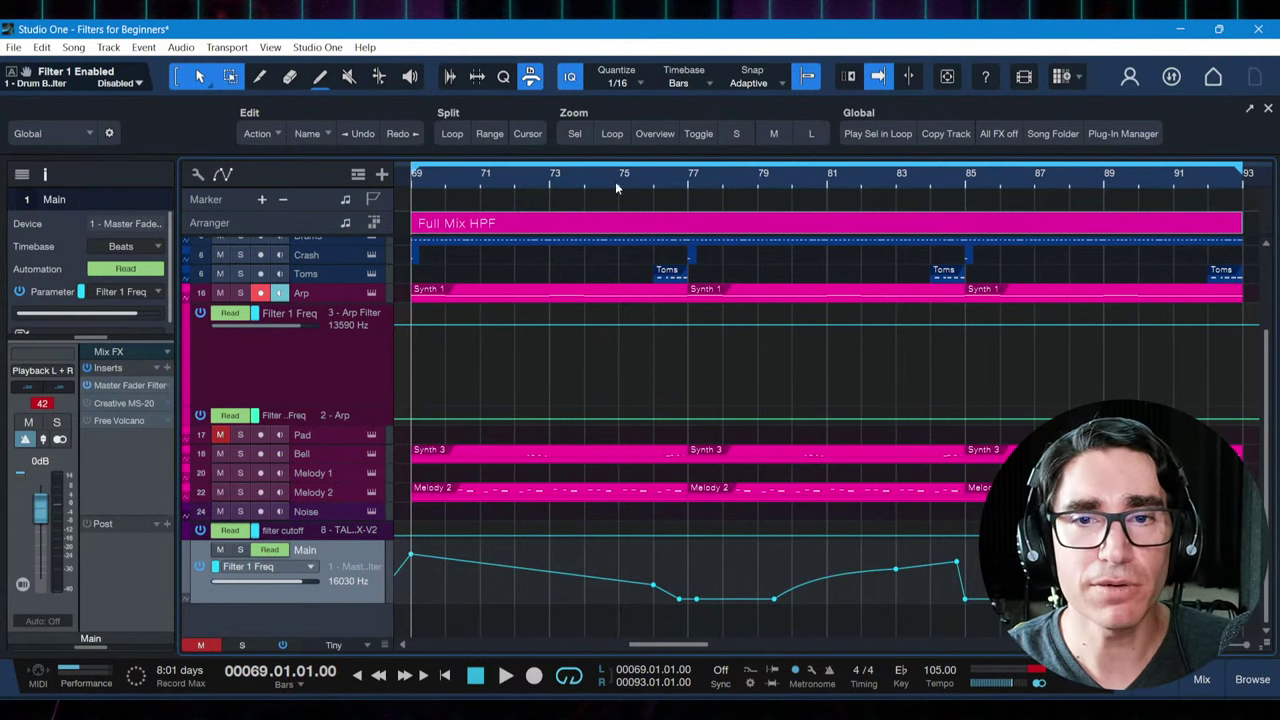
drag(616, 181, 581, 198)
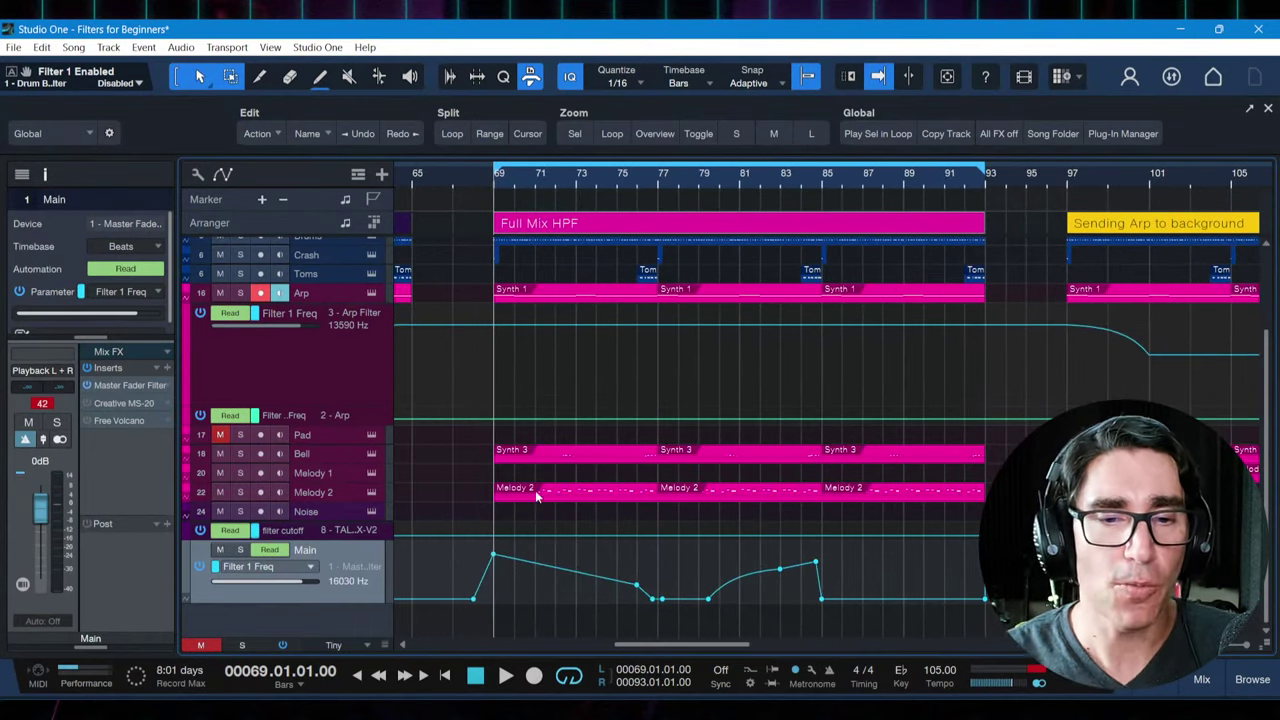
click(565, 569)
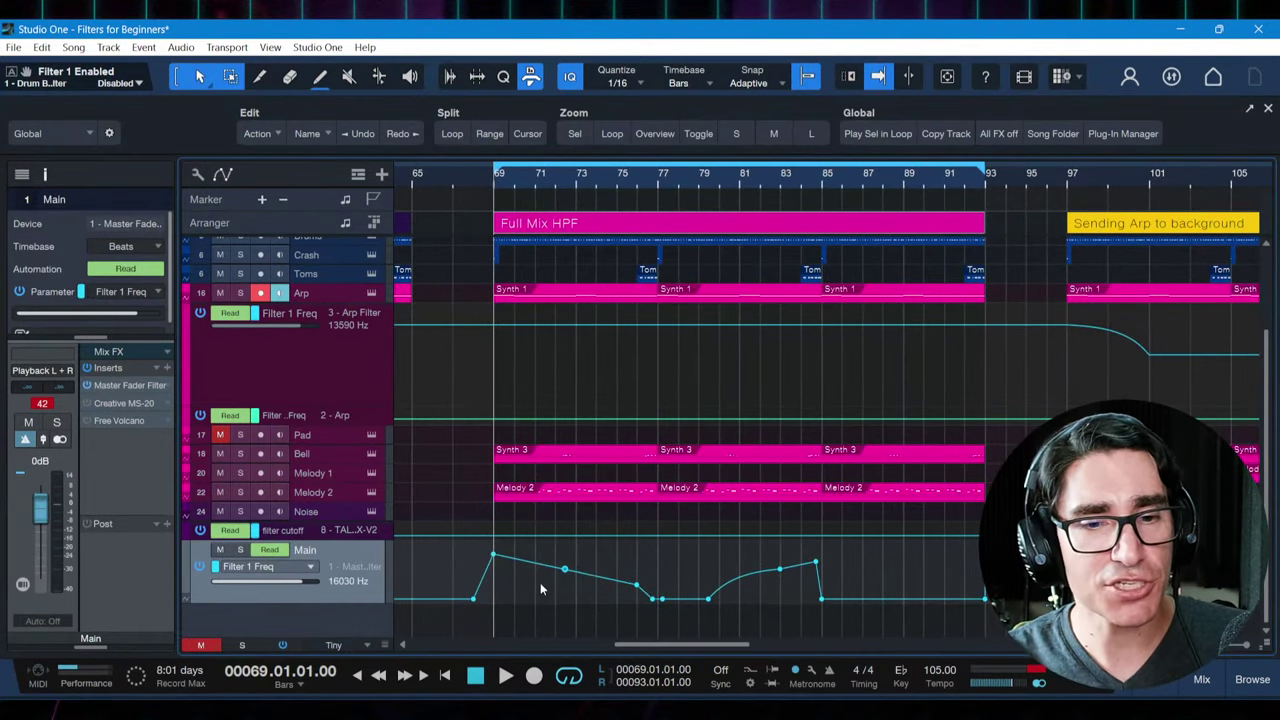
key(ctrl+z)
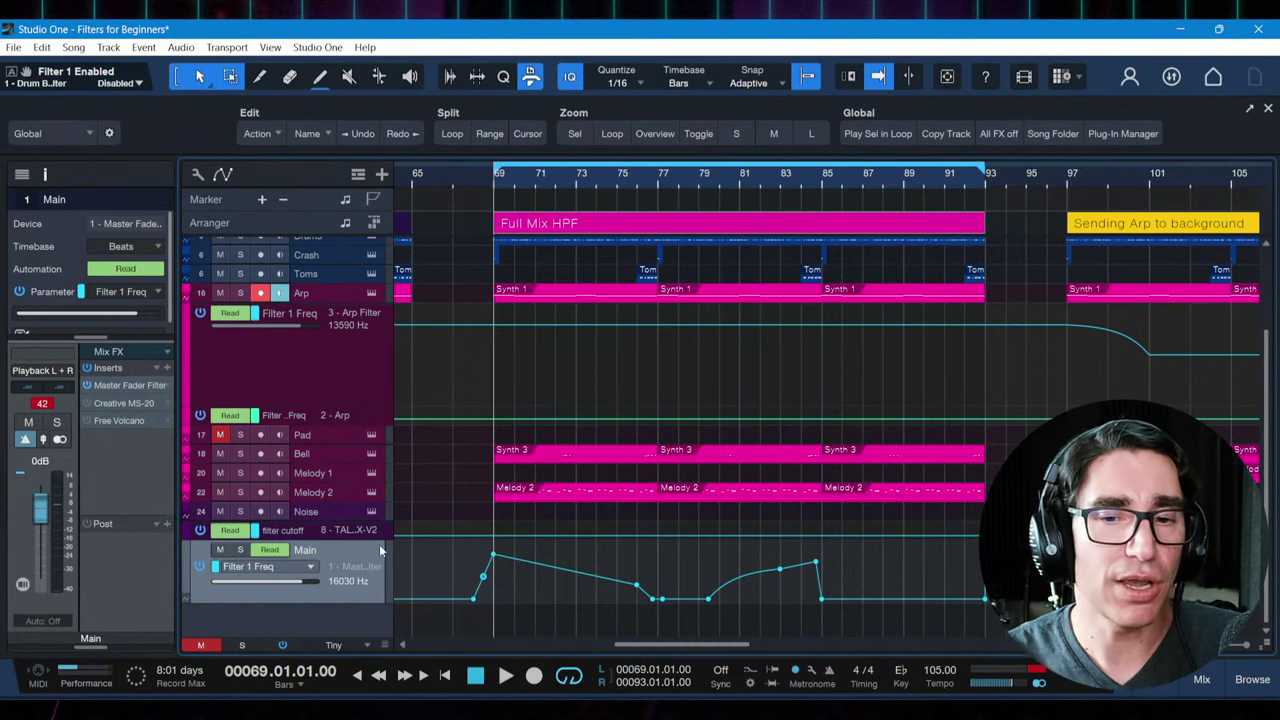
click(495, 560)
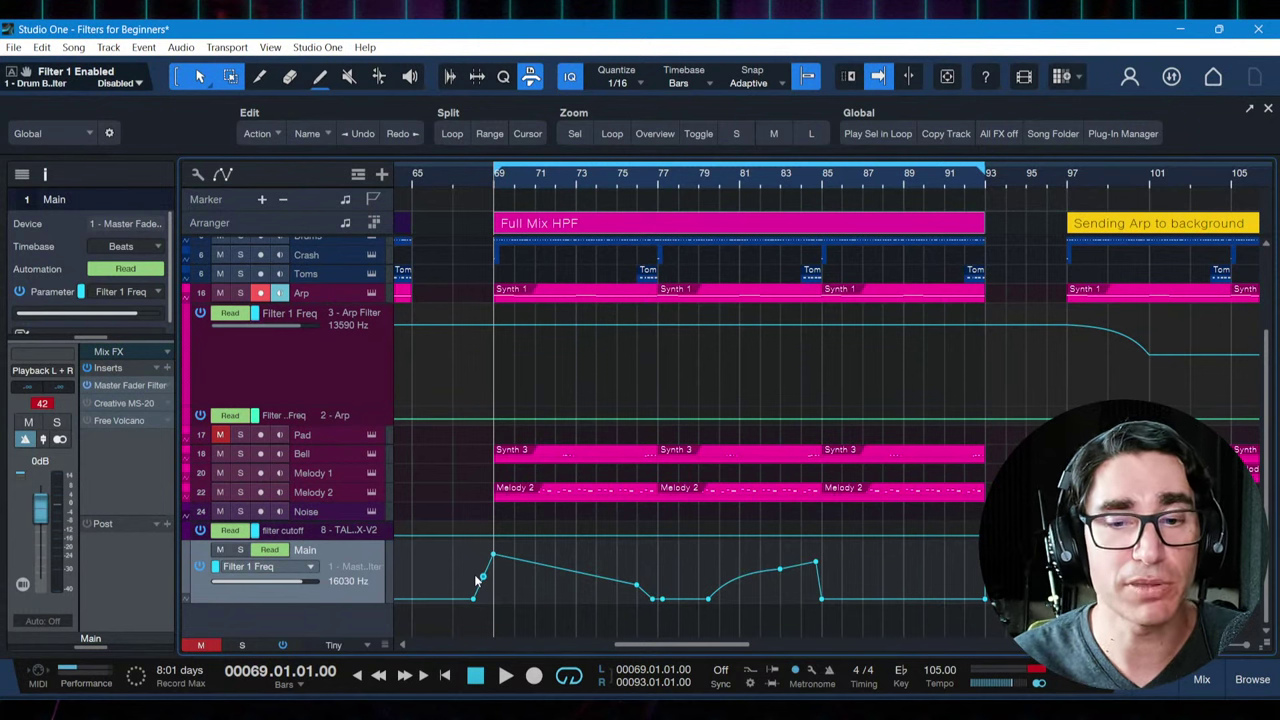
drag(676, 647, 673, 650)
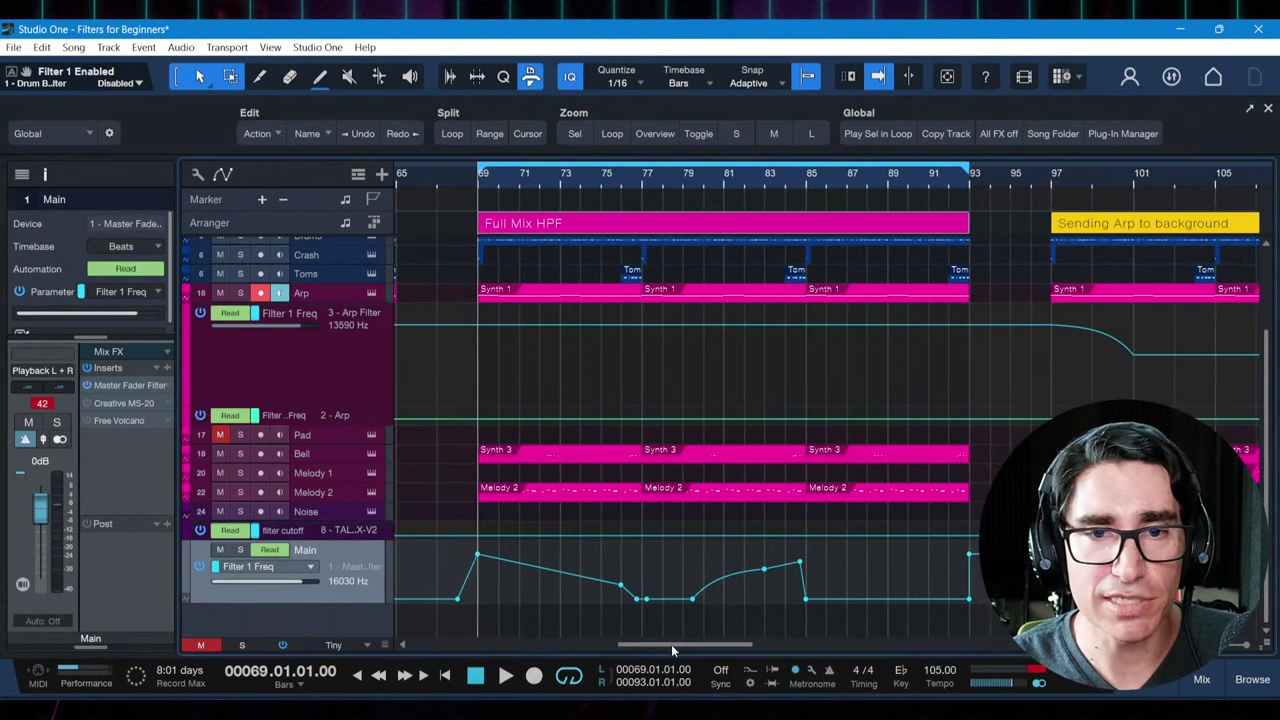
Play the Full Mix HPF section and open the Master Fader Filter plug-in on the Main channel
key(space)
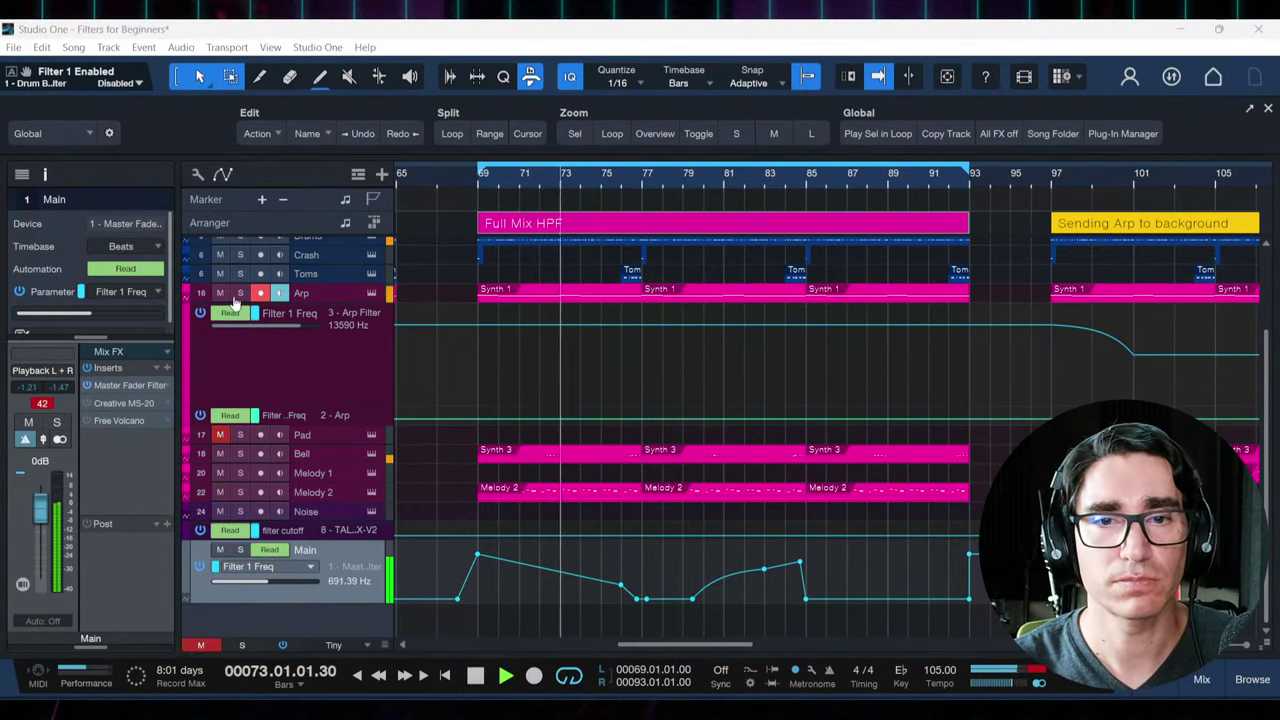
click(548, 569)
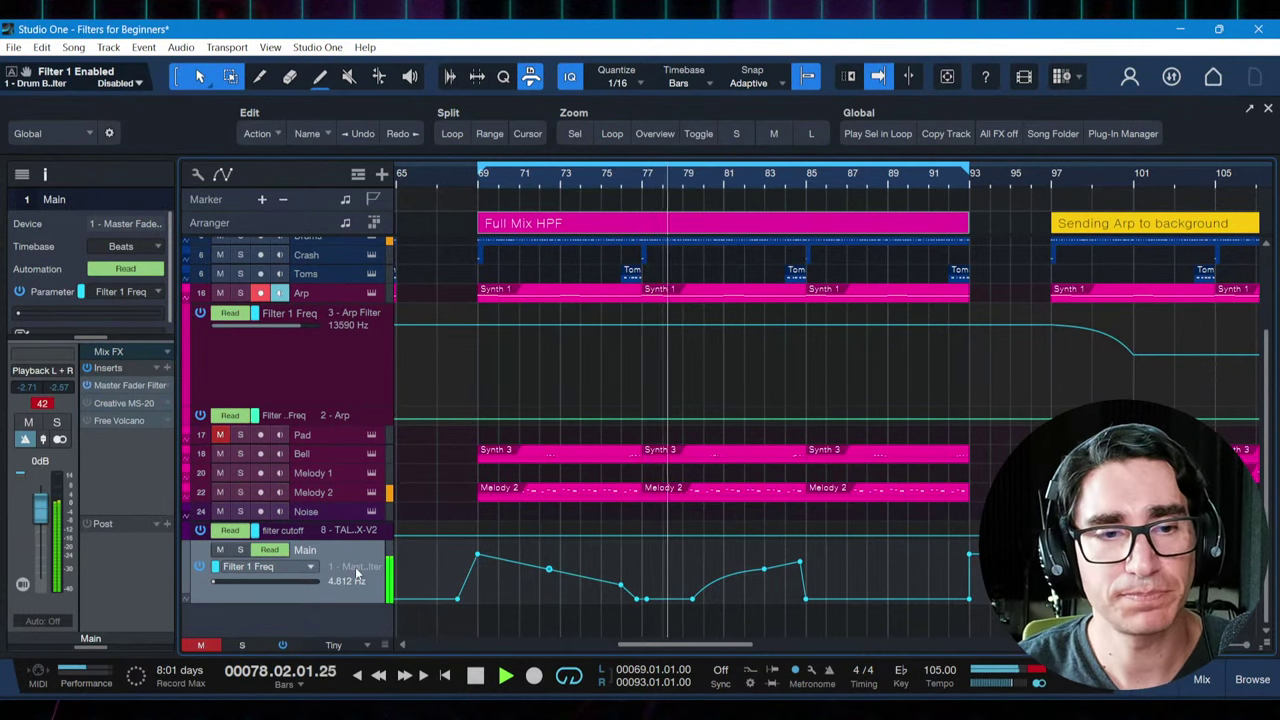
double_click(128, 383)
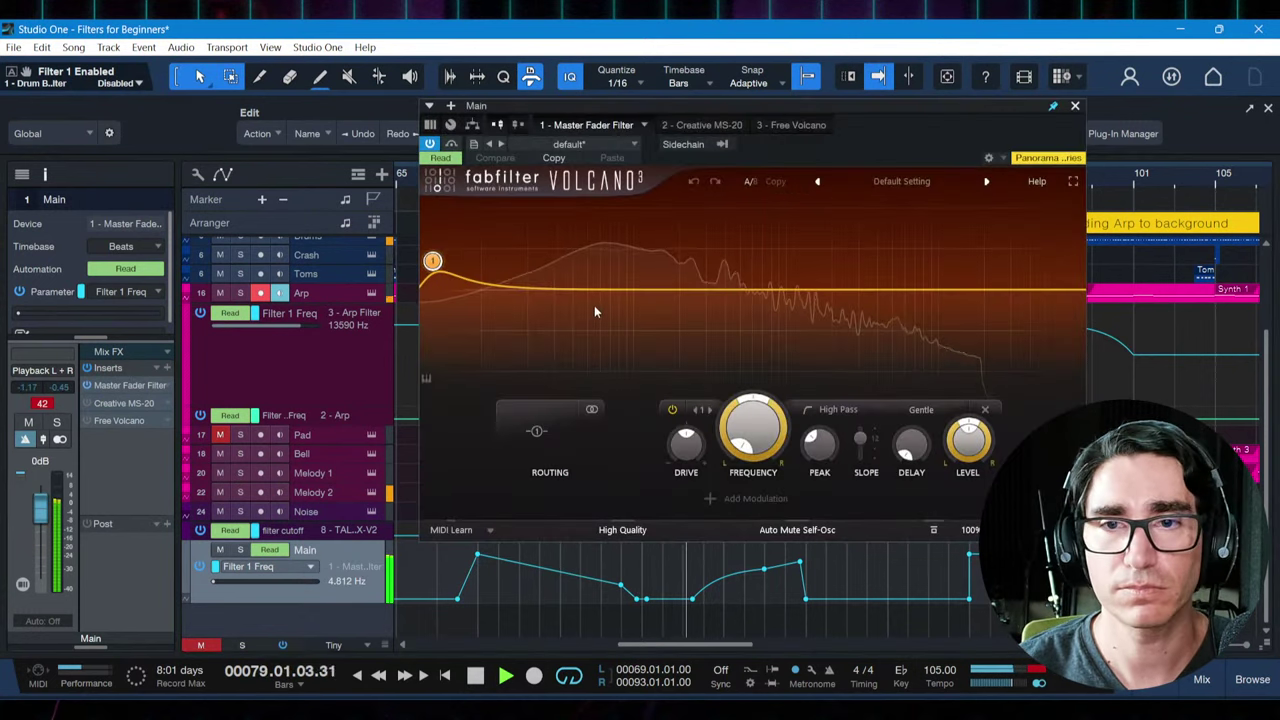
Play the Full Mix HPF section while watching the Main channel's high-pass filter move, and stop playback
drag(882, 107, 673, 91)
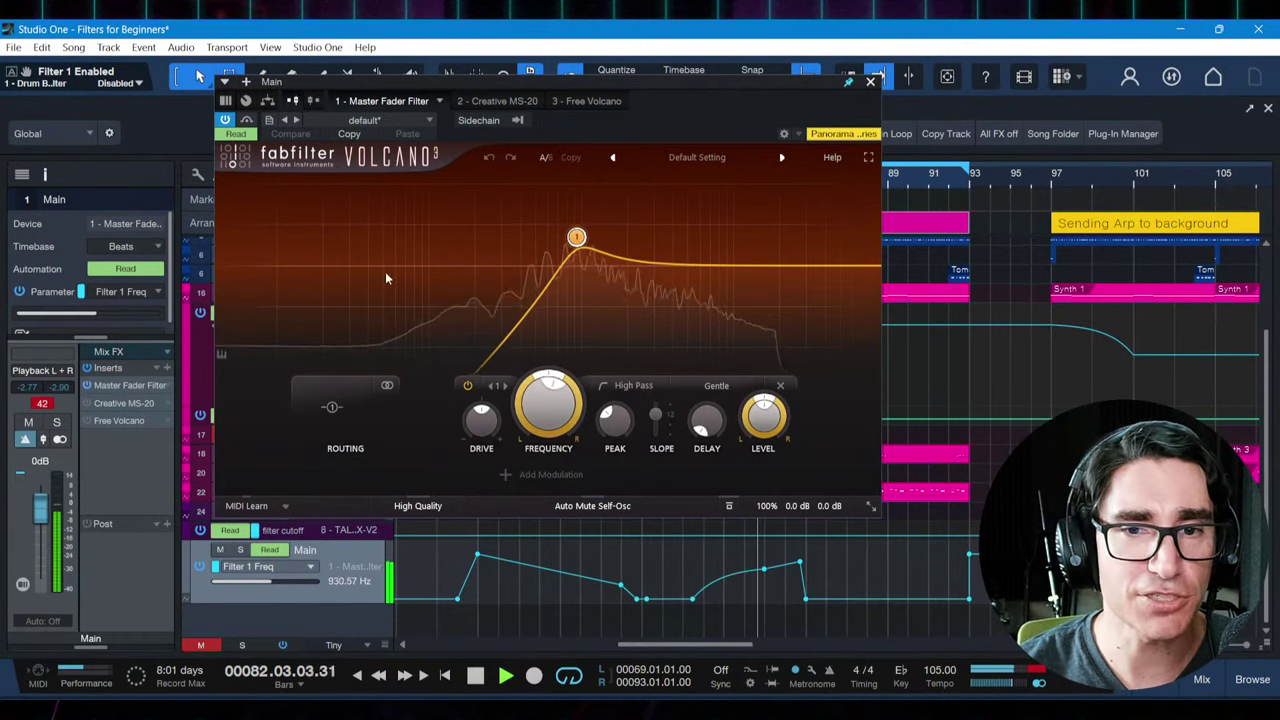
mouse_move(612, 272)
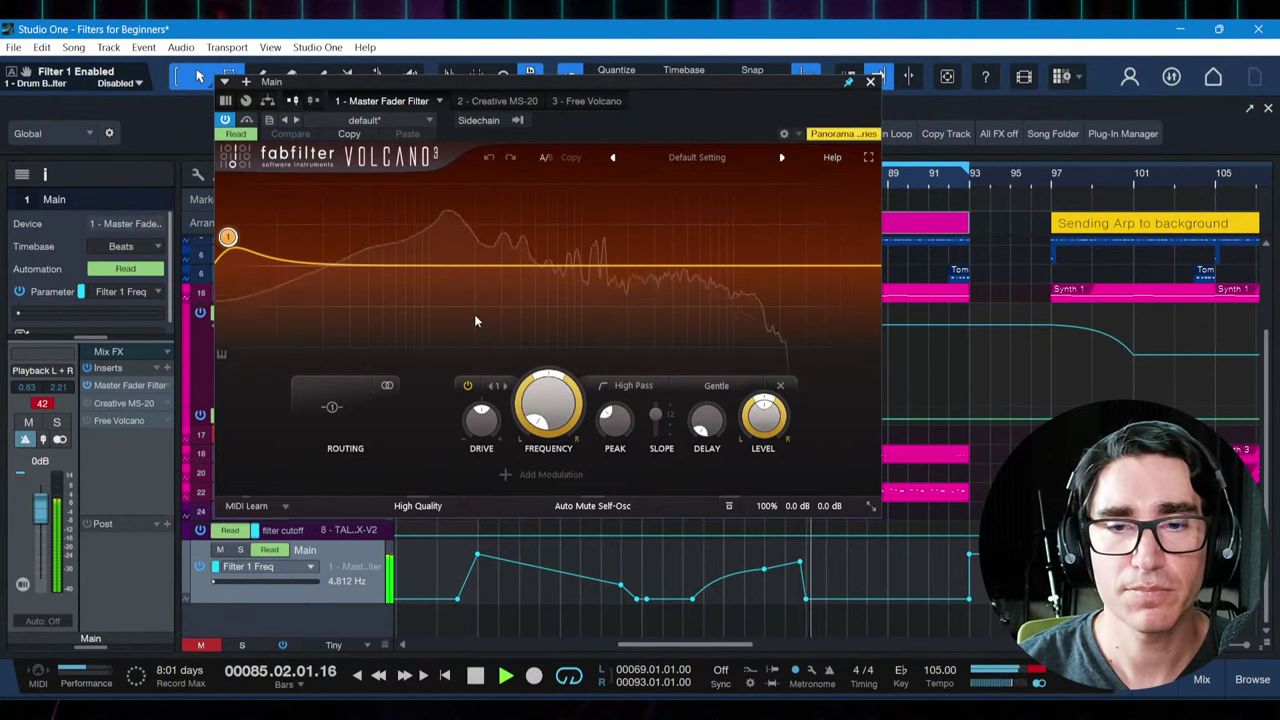
key(space)
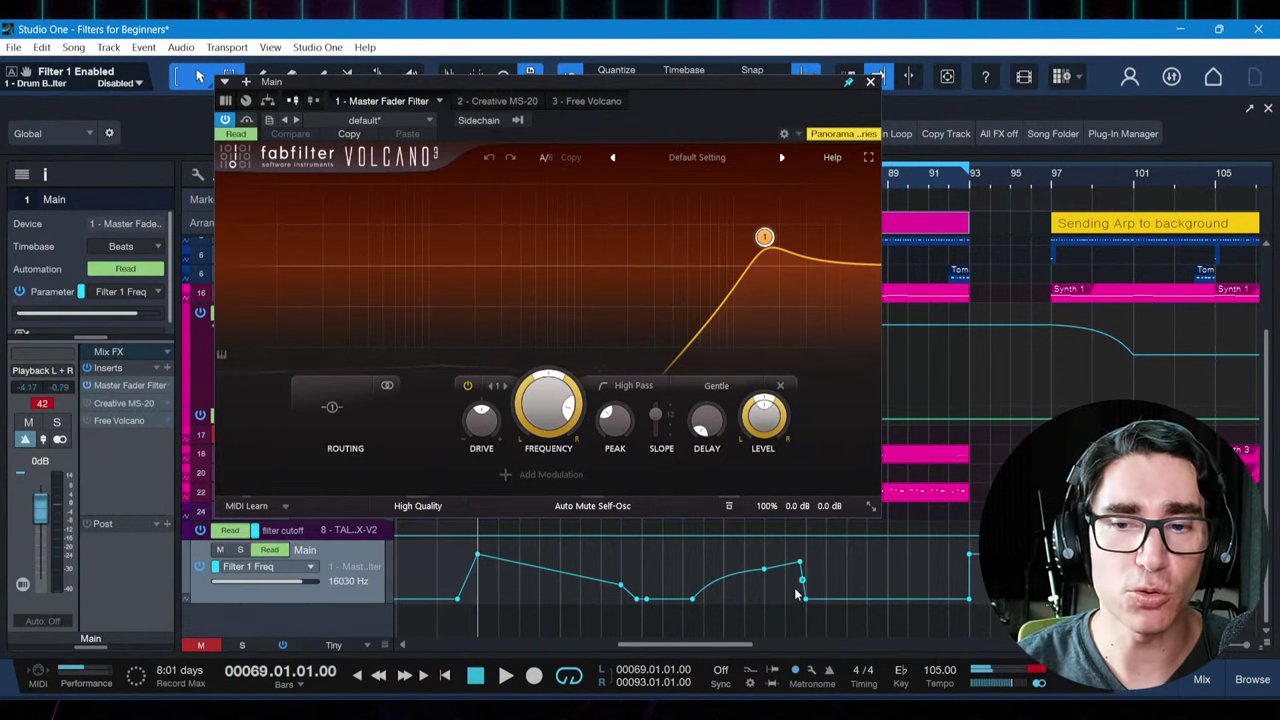
click(781, 567)
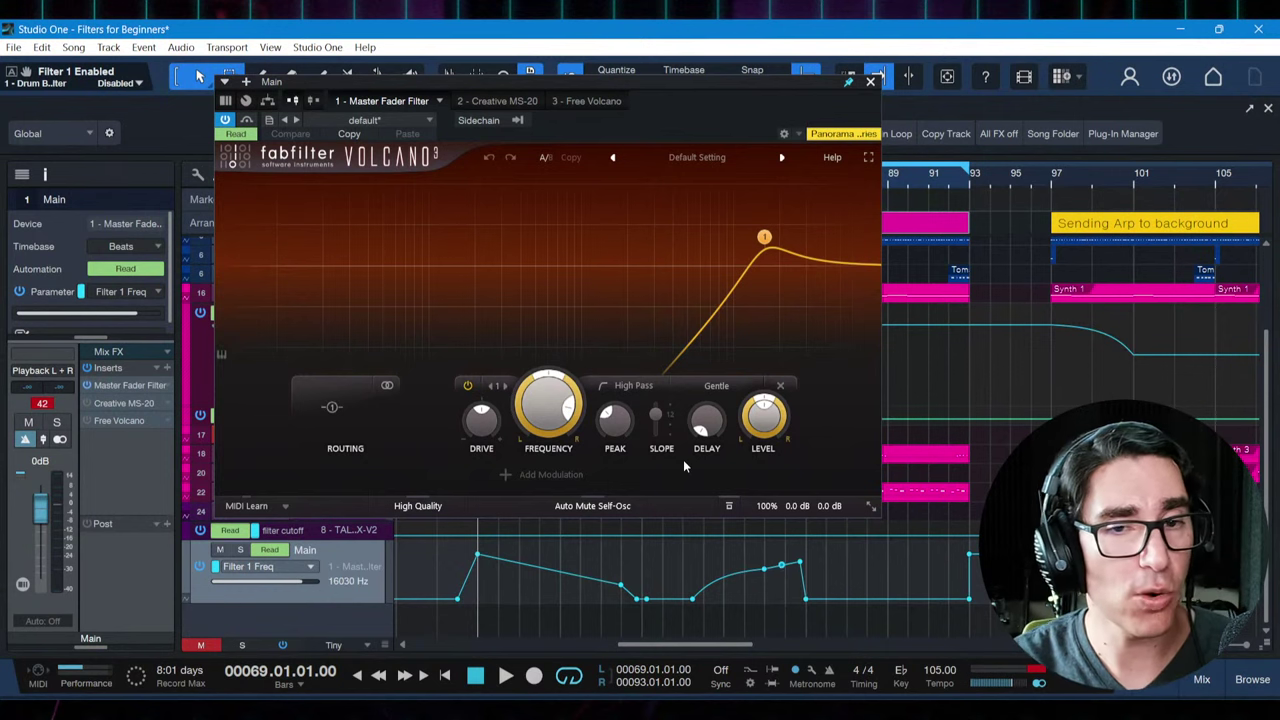
Turn off the Master Fader Filter's automation and sweep its Frequency manually to about 4379 Hz during playback
click(235, 133)
click(250, 150)
key(space)
drag(543, 383, 545, 440)
key(space)
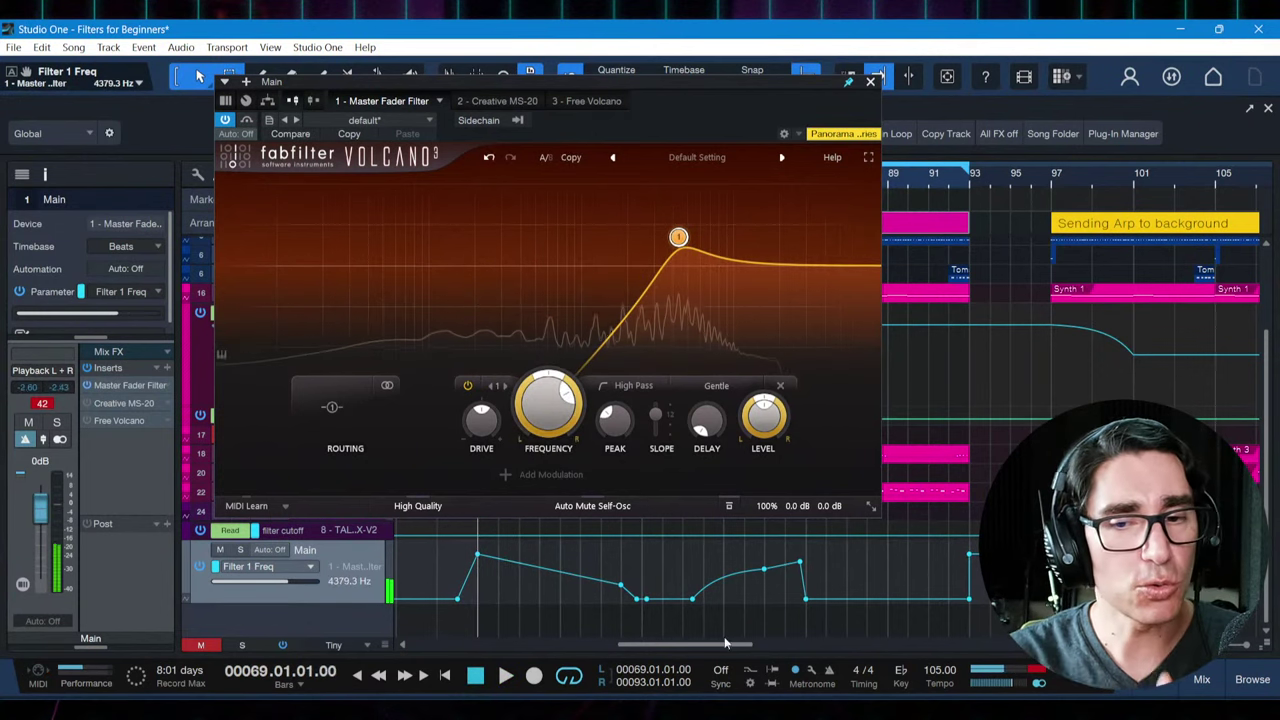
click(548, 569)
double_click(548, 569)
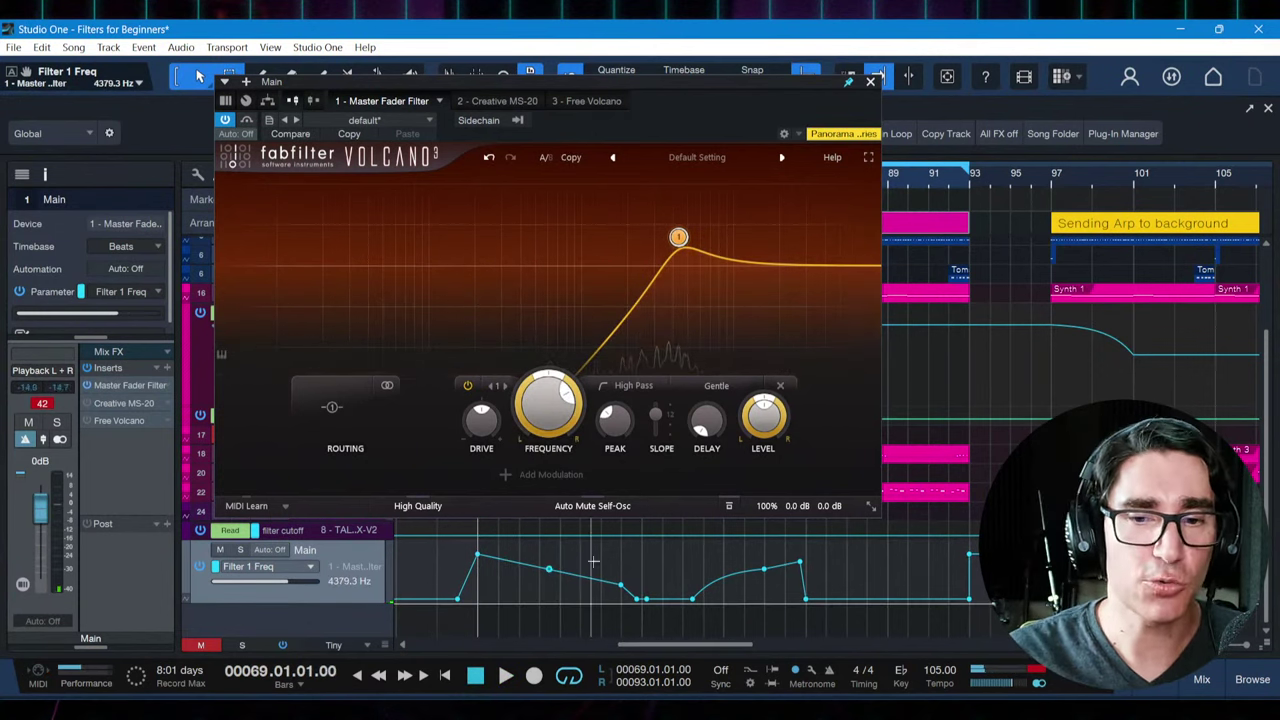
click(728, 575)
drag(766, 572, 771, 568)
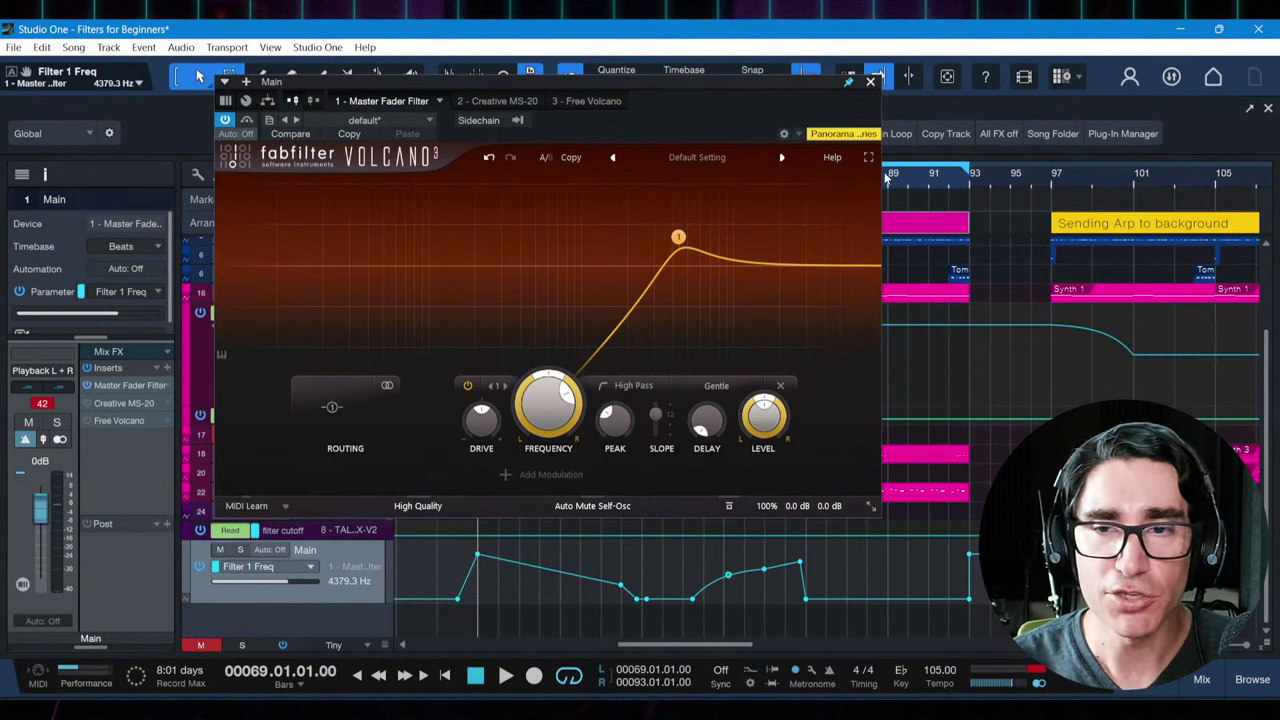
Put the playhead at 79.03, set the Master Fader Filter's automation mode to Read and play the second filter sweep
scroll(912, 183, up, 4)
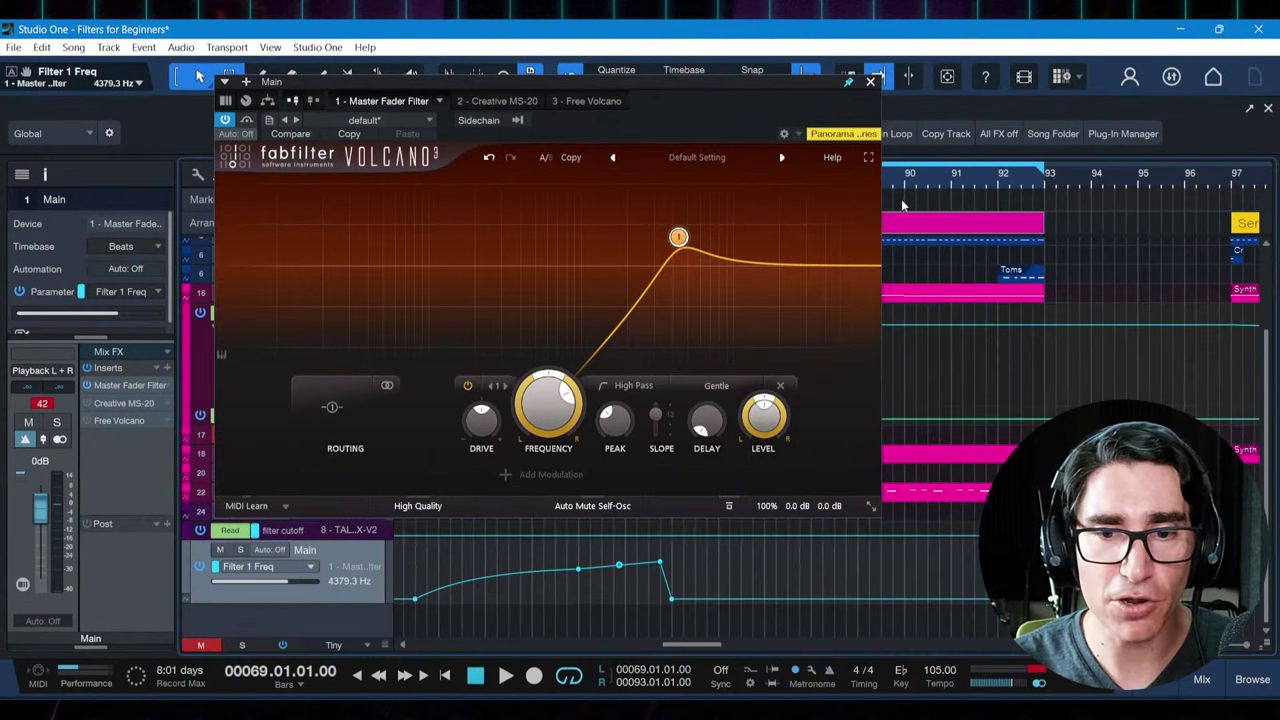
drag(618, 566, 496, 575)
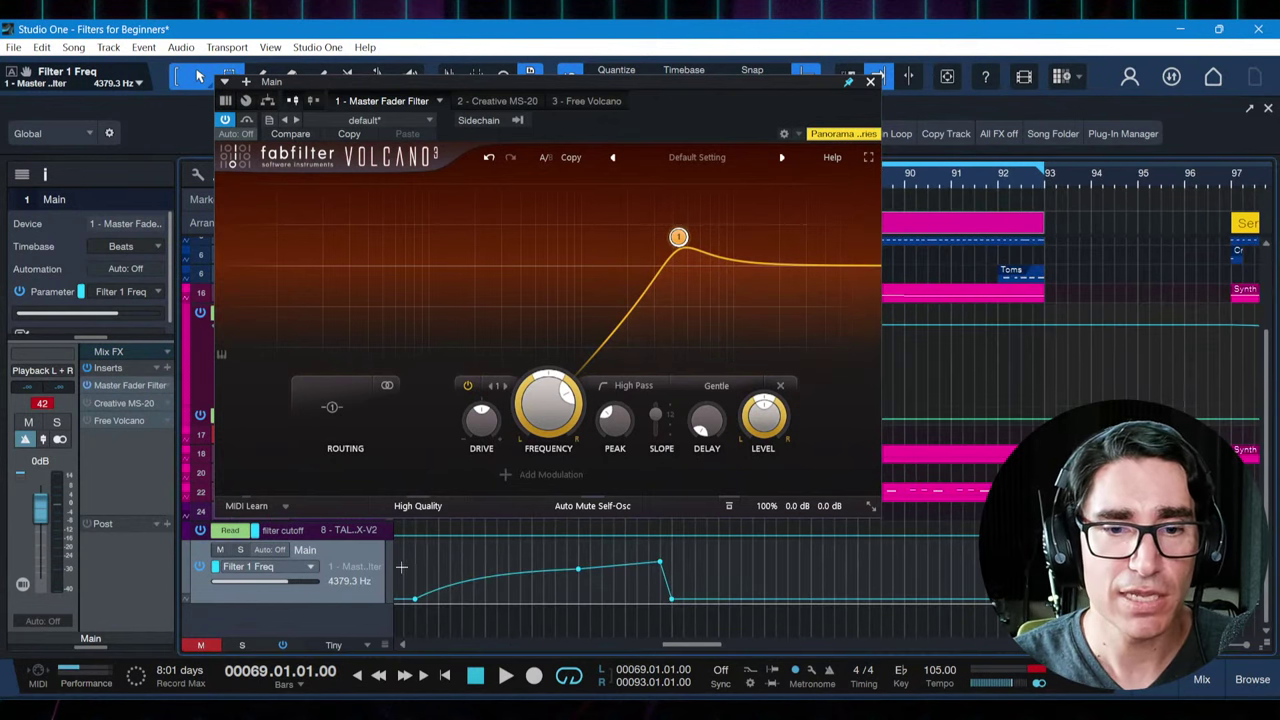
key(ctrl+z)
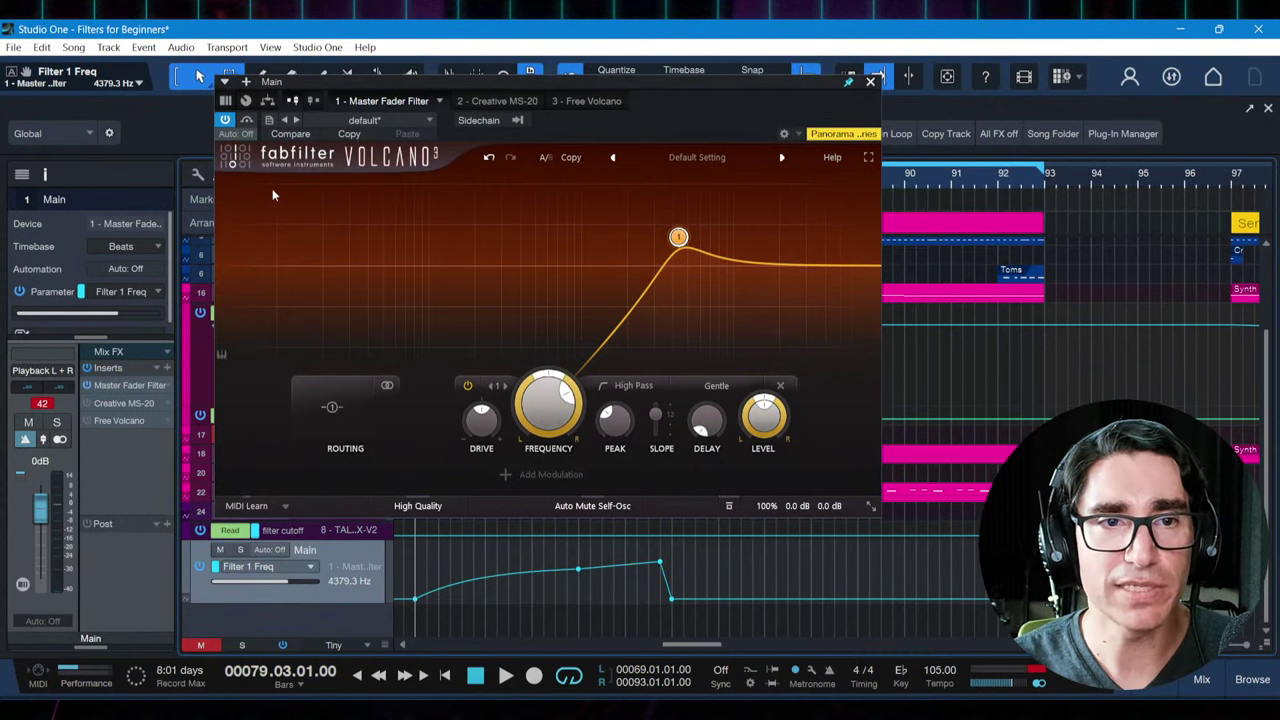
click(237, 138)
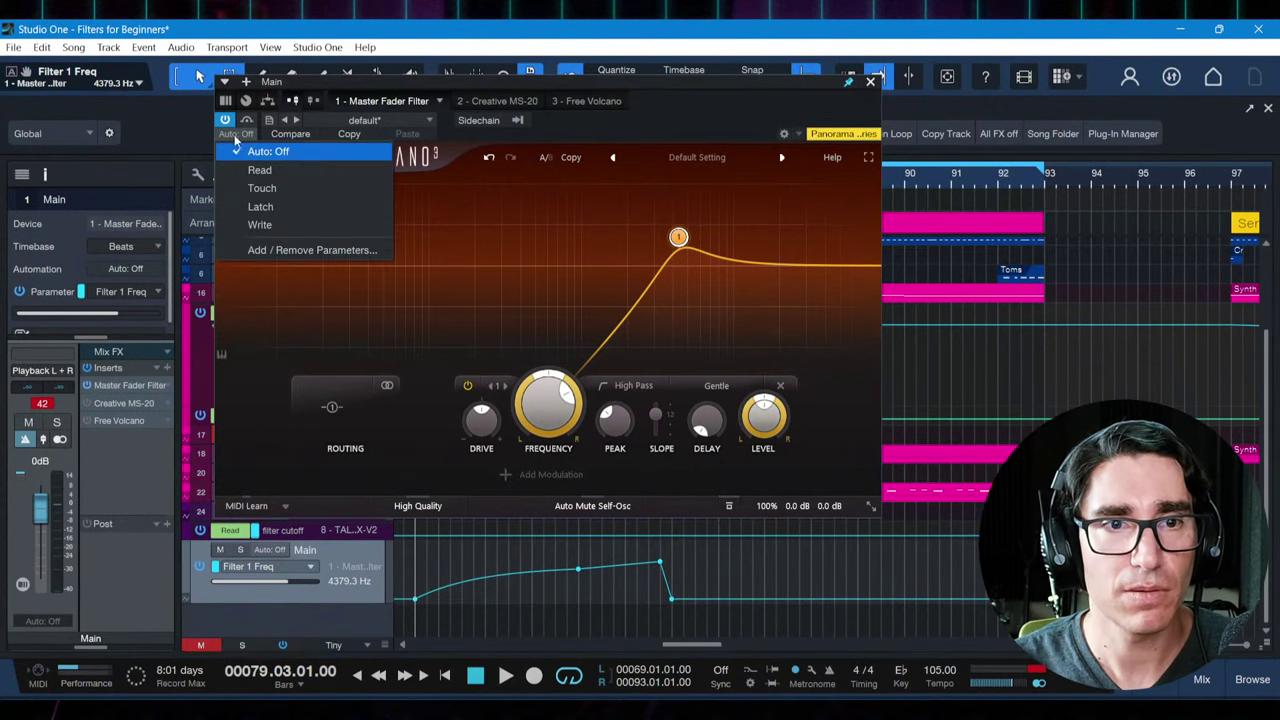
click(246, 165)
key(space)
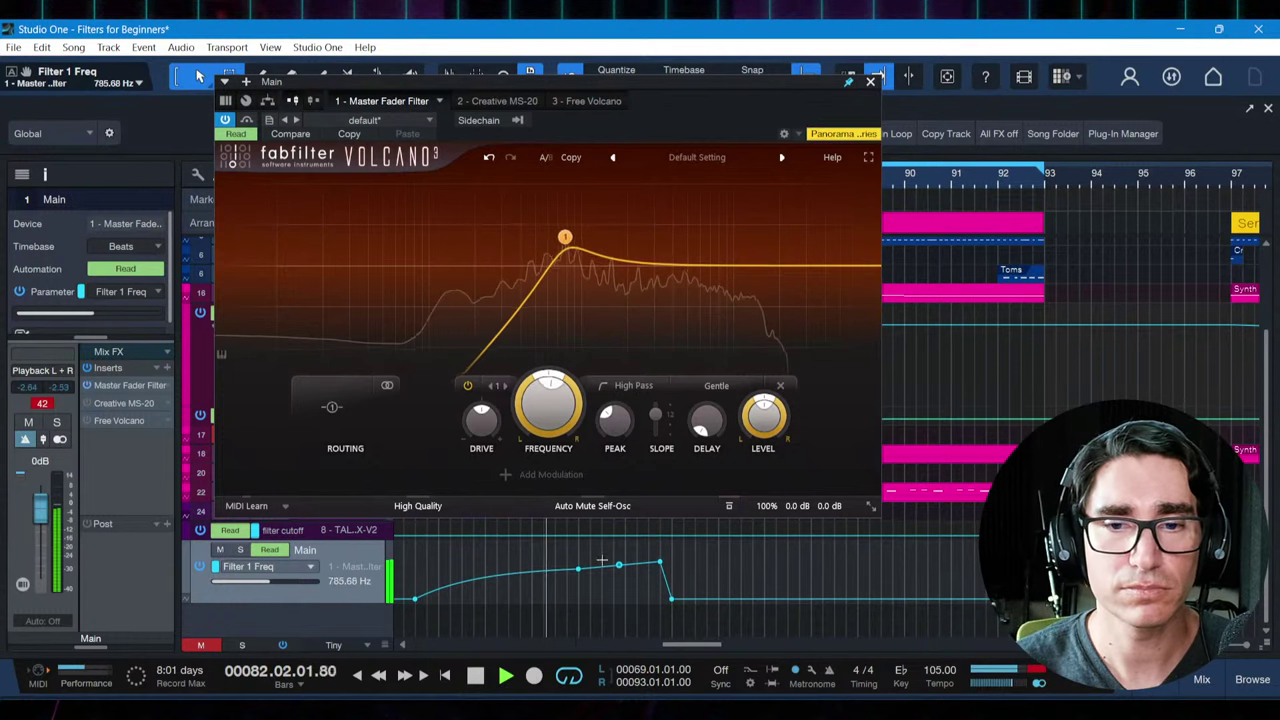
Adjust the high-pass filter's Peak by ear to 0.535, stop playback and close the plug-in window
drag(620, 410, 624, 344)
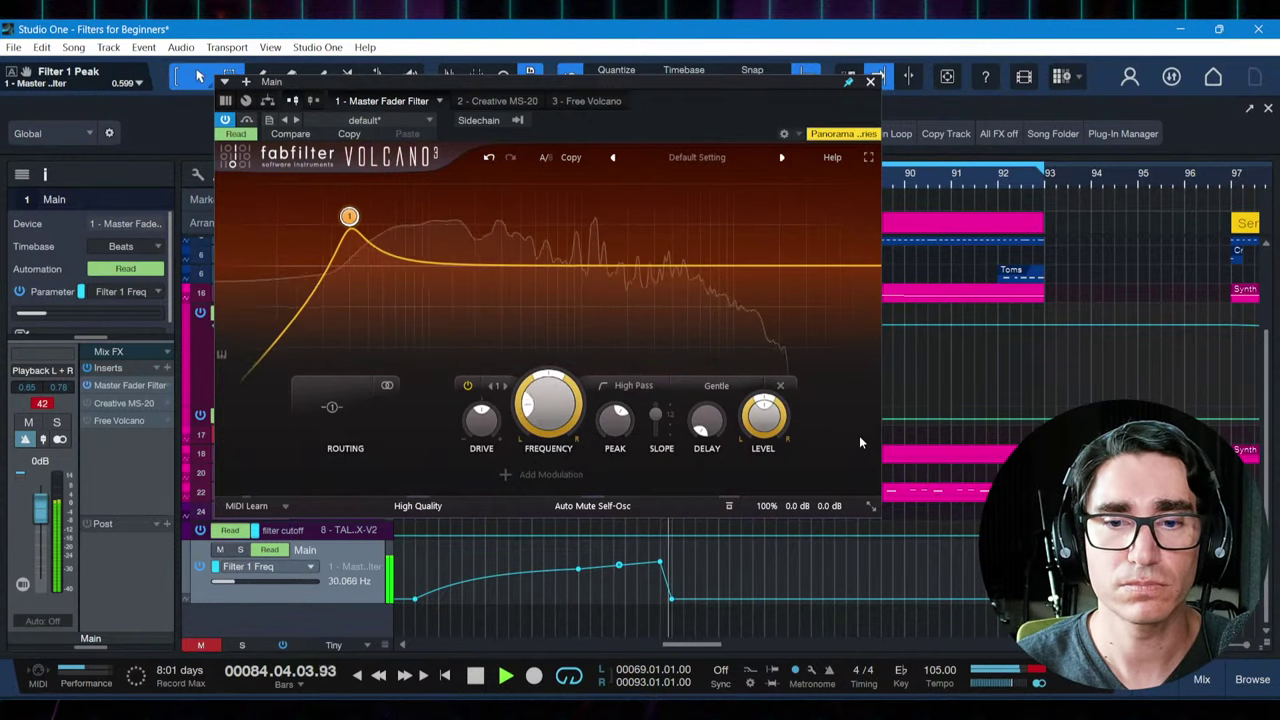
key(space)
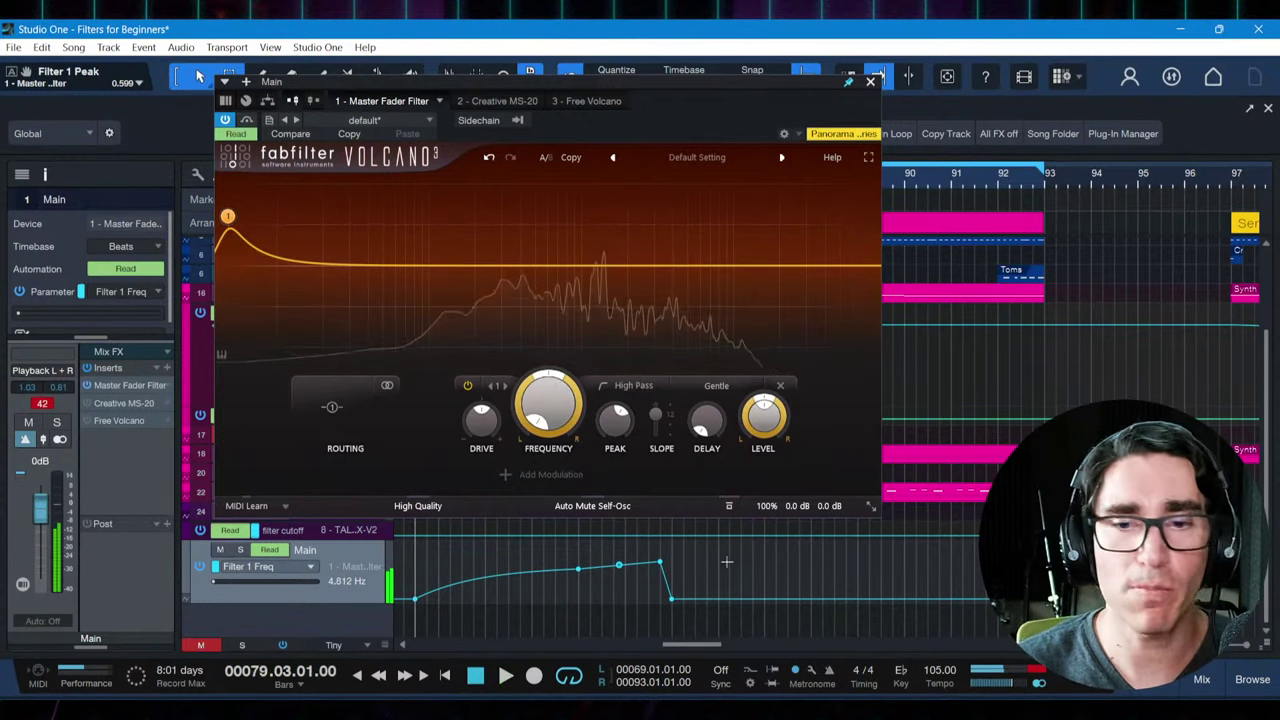
click(666, 578)
drag(666, 578, 672, 601)
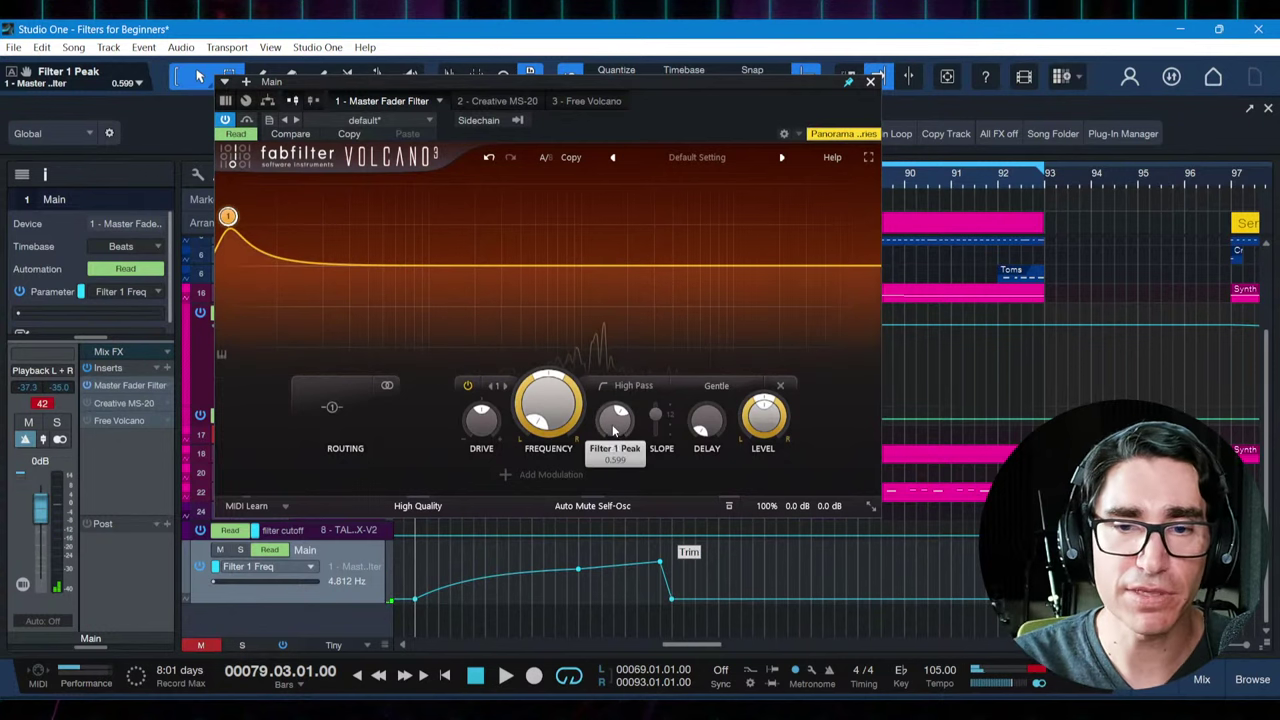
drag(615, 444, 612, 449)
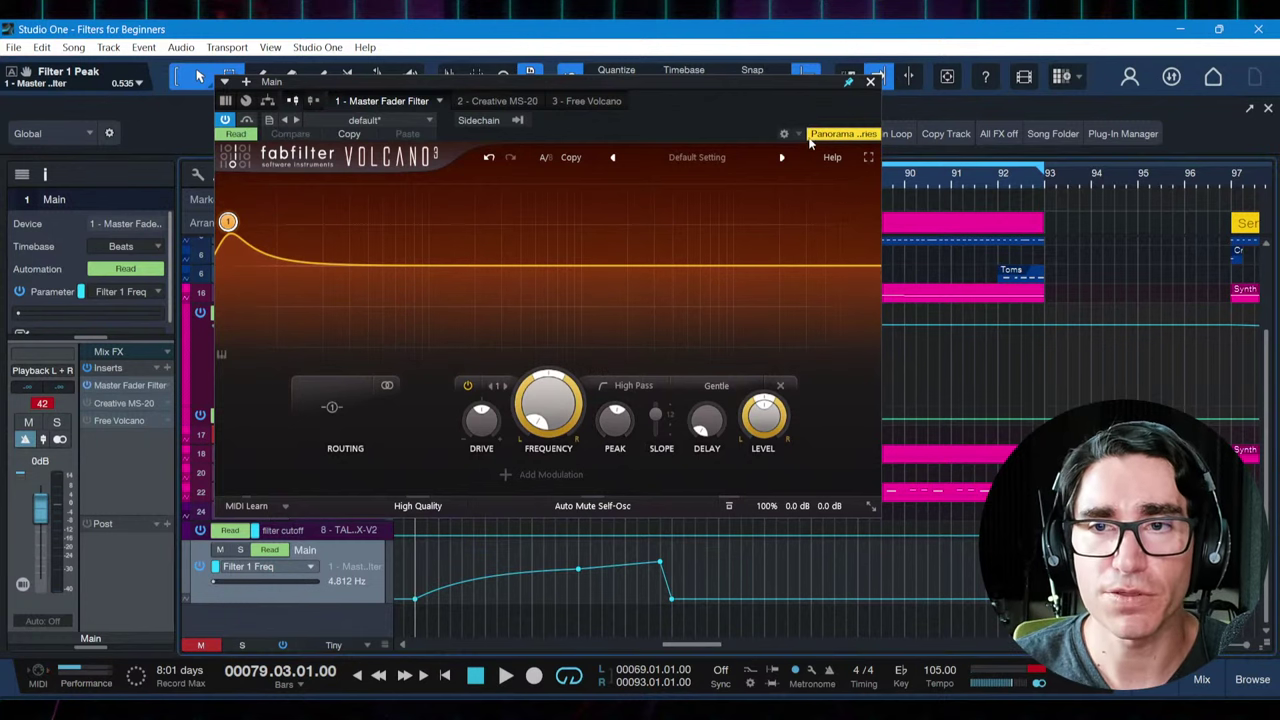
click(870, 81)
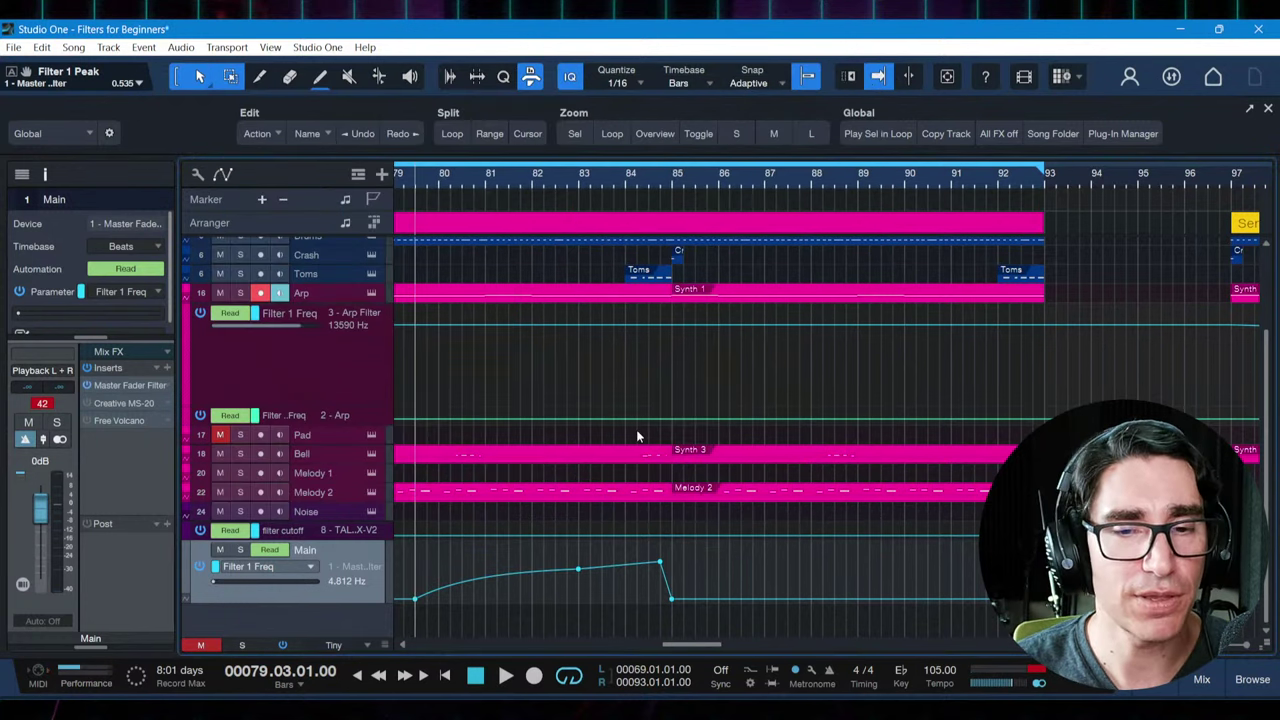
Review the Main track's Filter 1 Freq automation in the Full Mix HPF section and the sections after it
click(619, 566)
scroll(680, 645, down, 3)
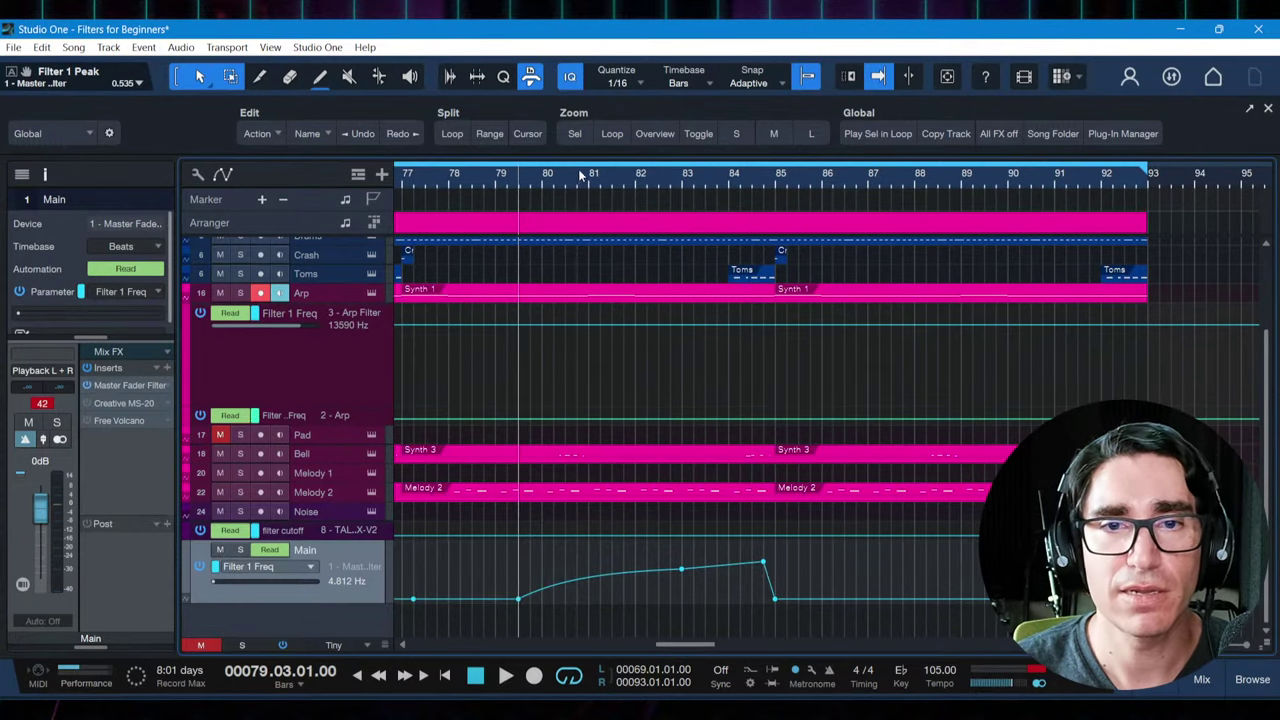
drag(588, 162, 628, 150)
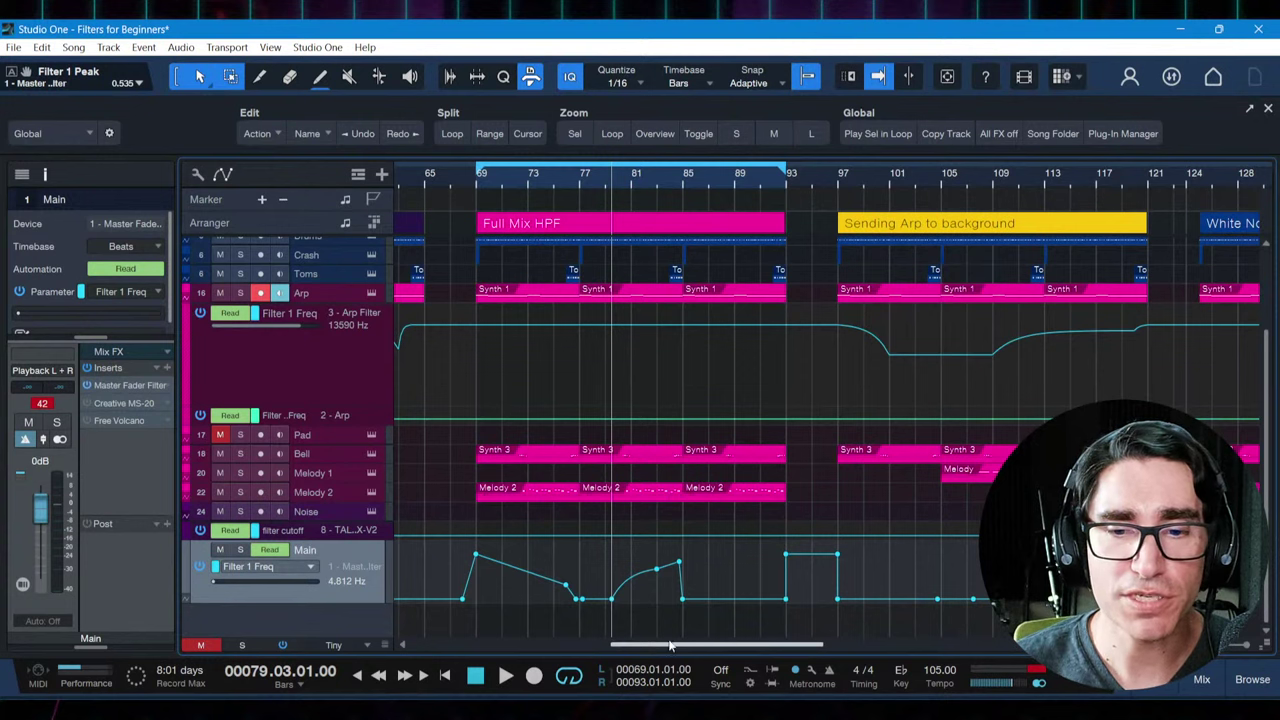
drag(671, 648, 639, 650)
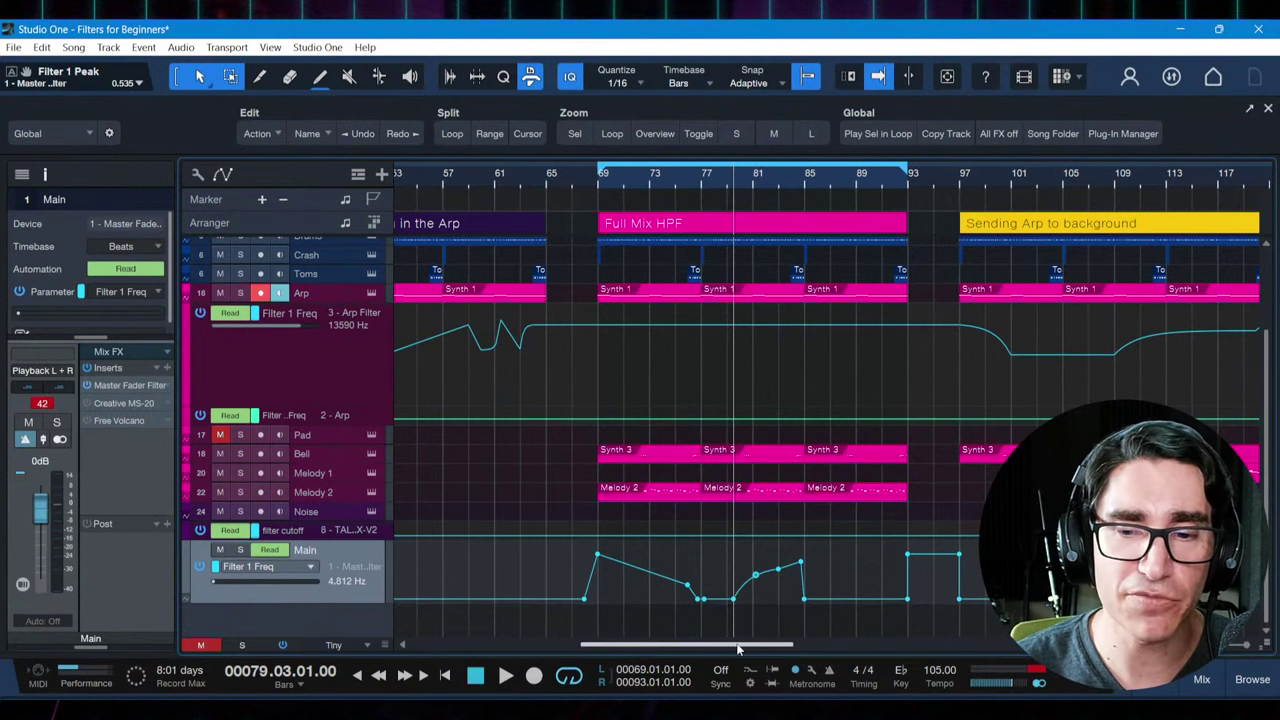
drag(740, 648, 748, 648)
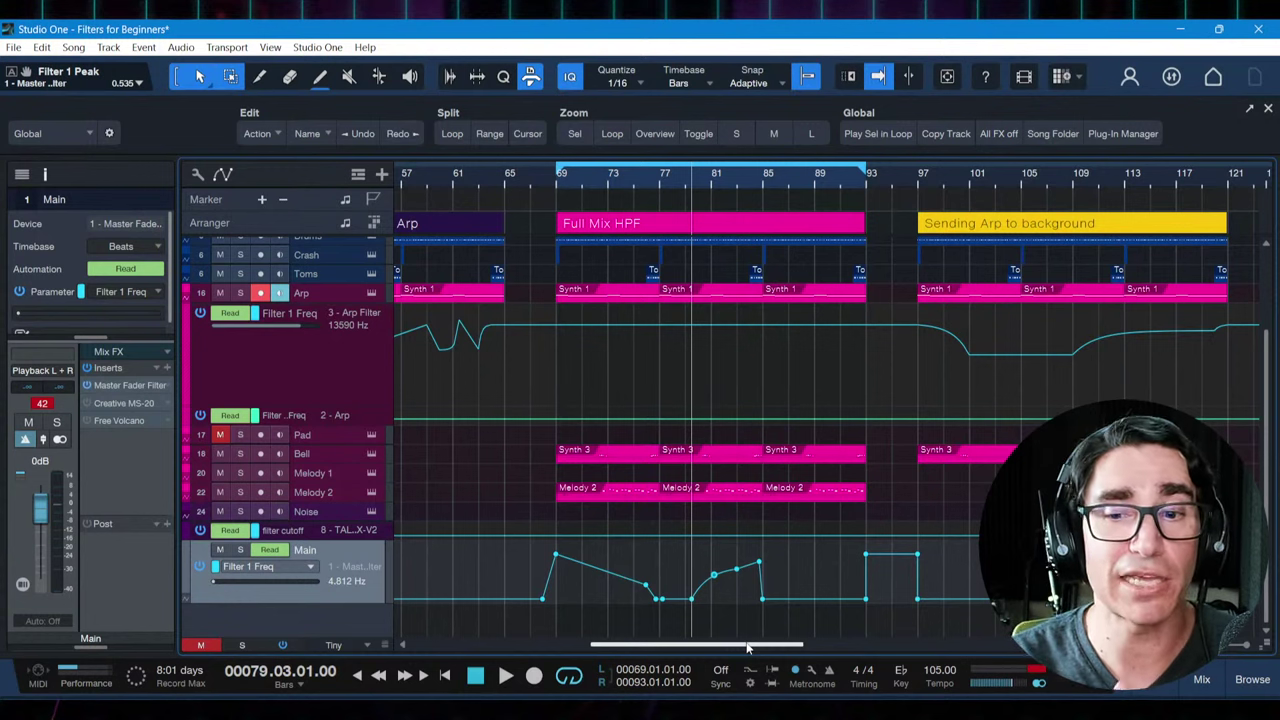
drag(748, 648, 812, 650)
scroll(886, 171, down, 3)
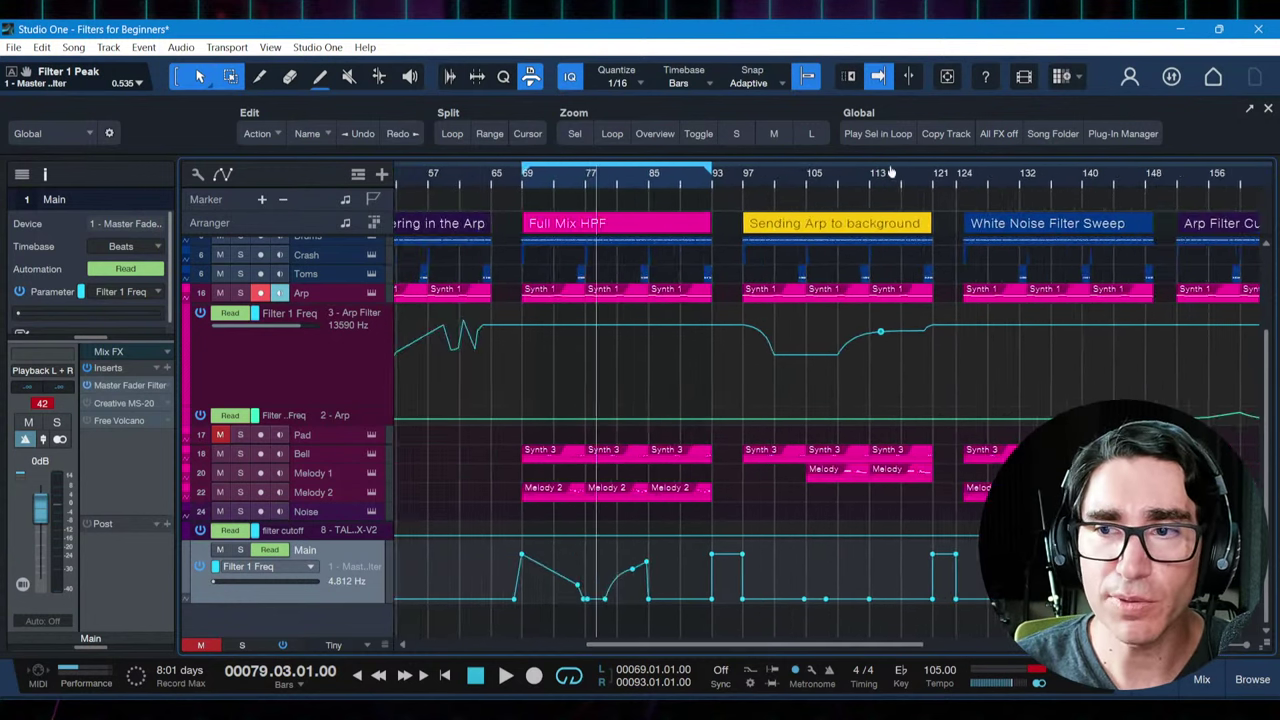
scroll(876, 165, down, 2)
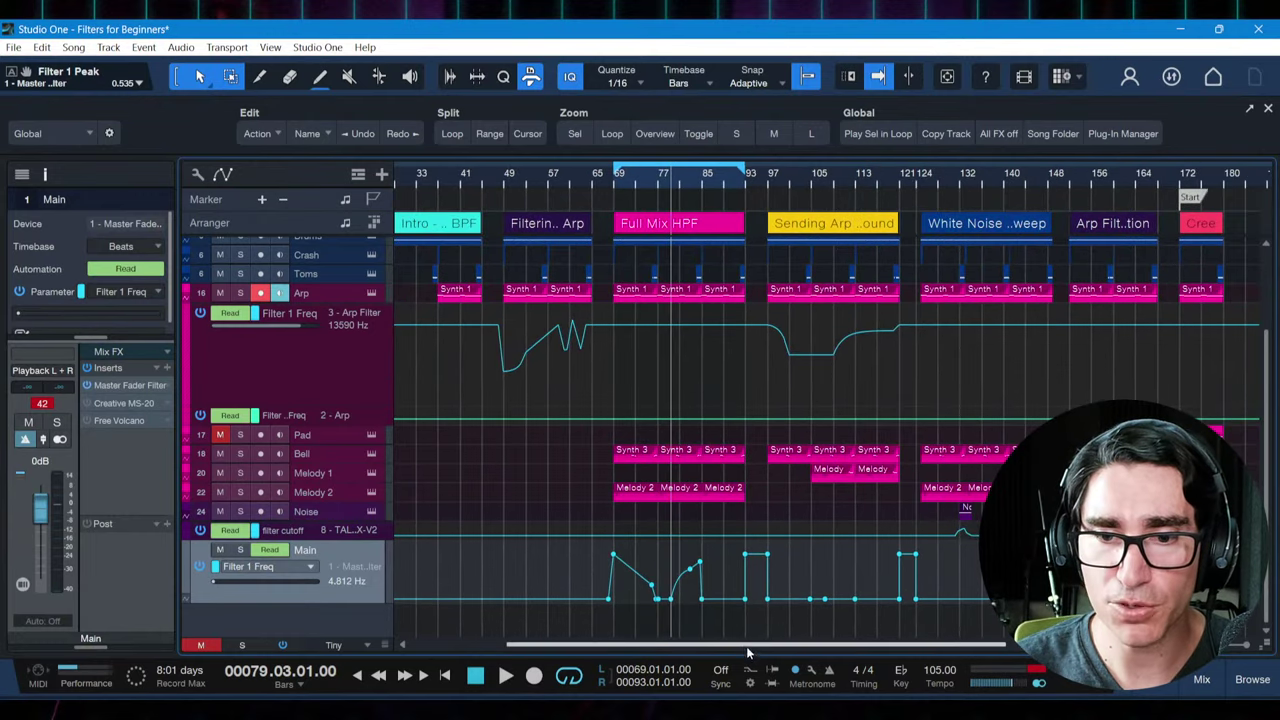
drag(740, 648, 818, 649)
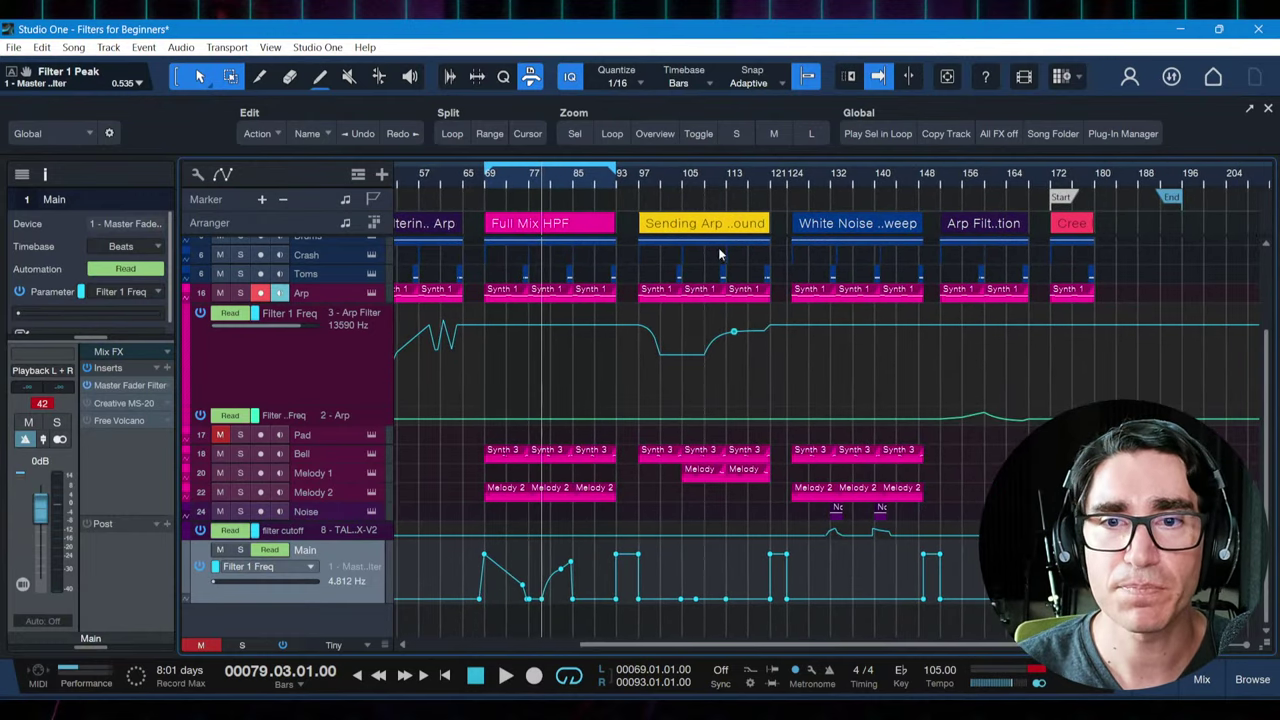
Set the loop range to the Sending Arp to background section, move the playhead to its start and fit it in view
click(677, 224)
click(677, 224)
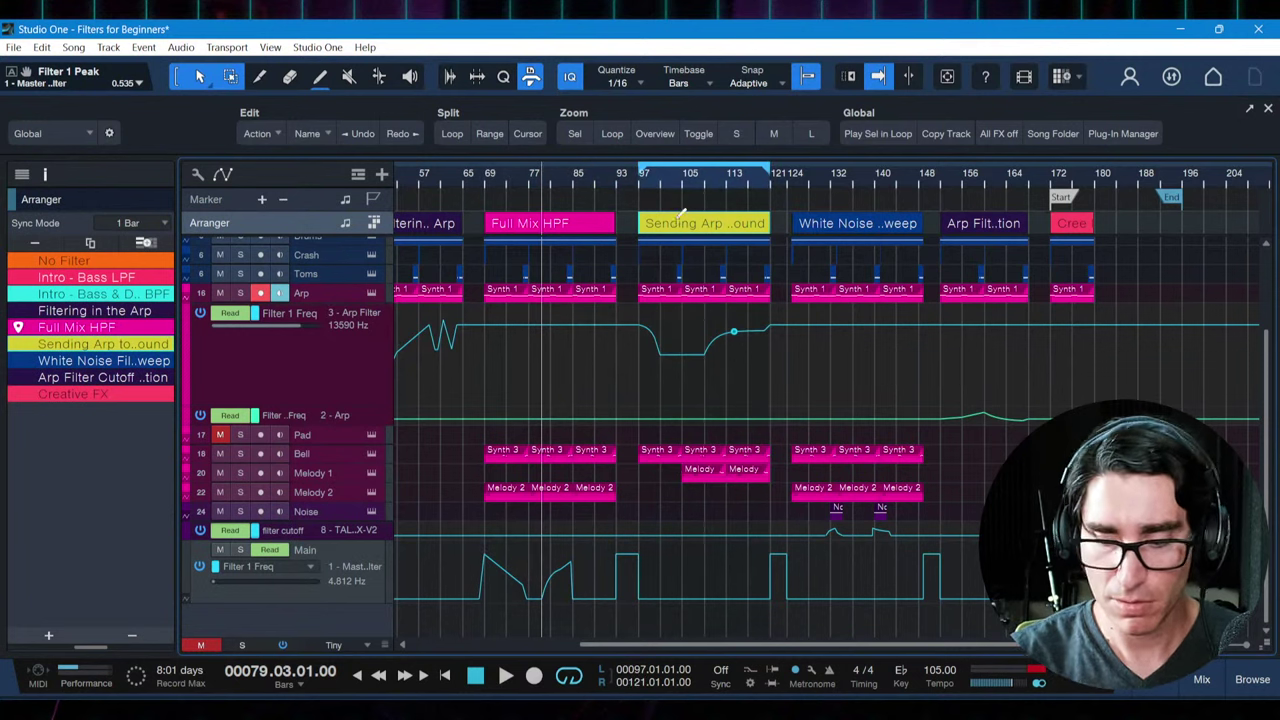
key(shift+l)
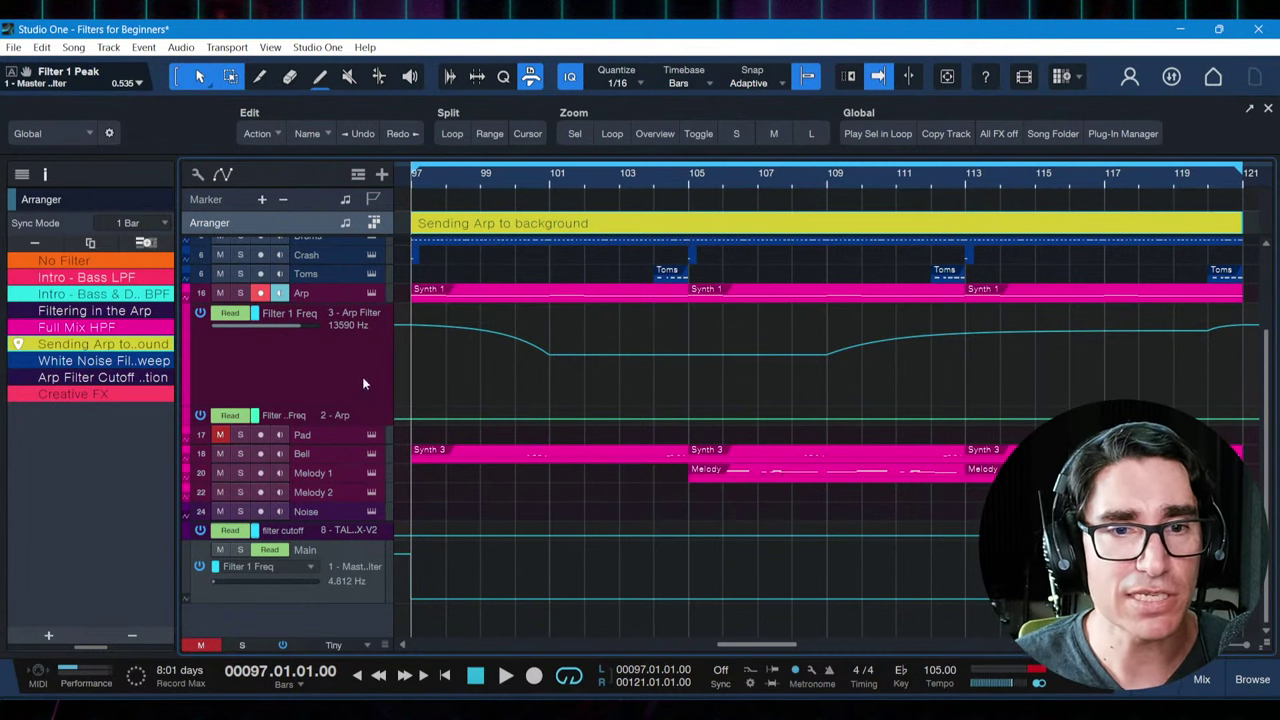
Select the Arp track's Filter 1 Freq automation lane and open the Arp Filter plug-in clear of the curve's start
click(330, 294)
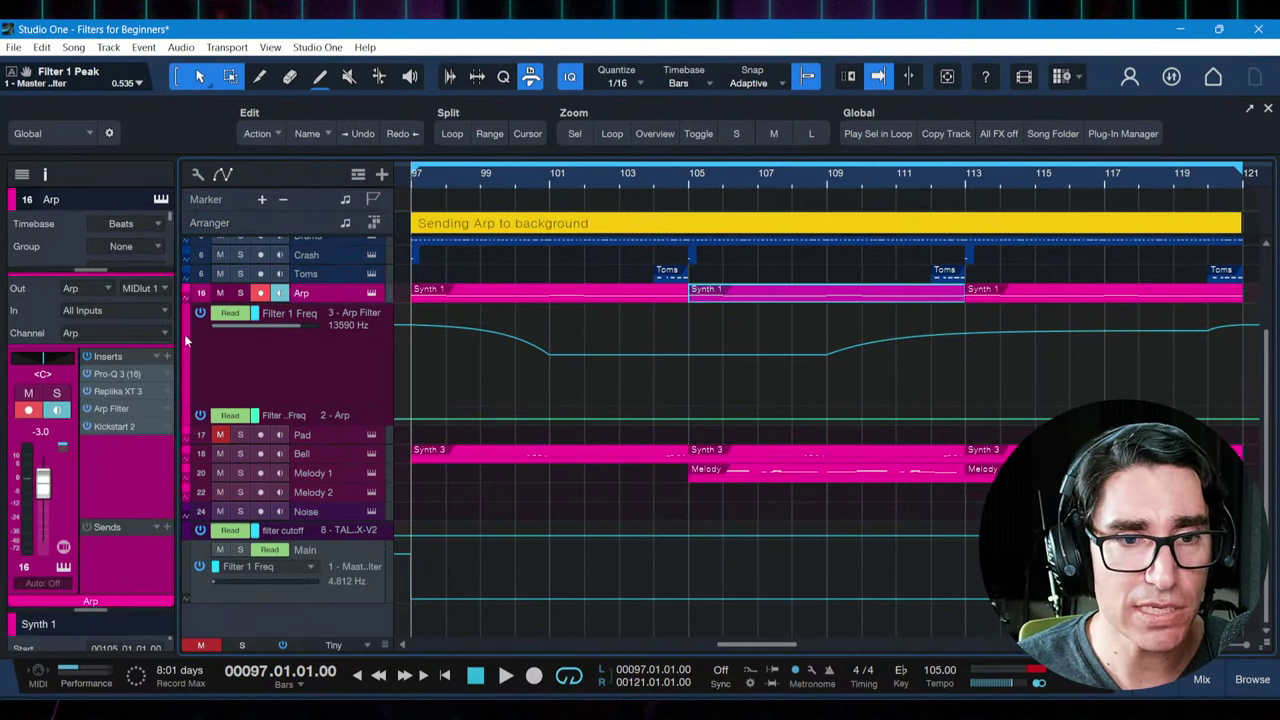
click(332, 362)
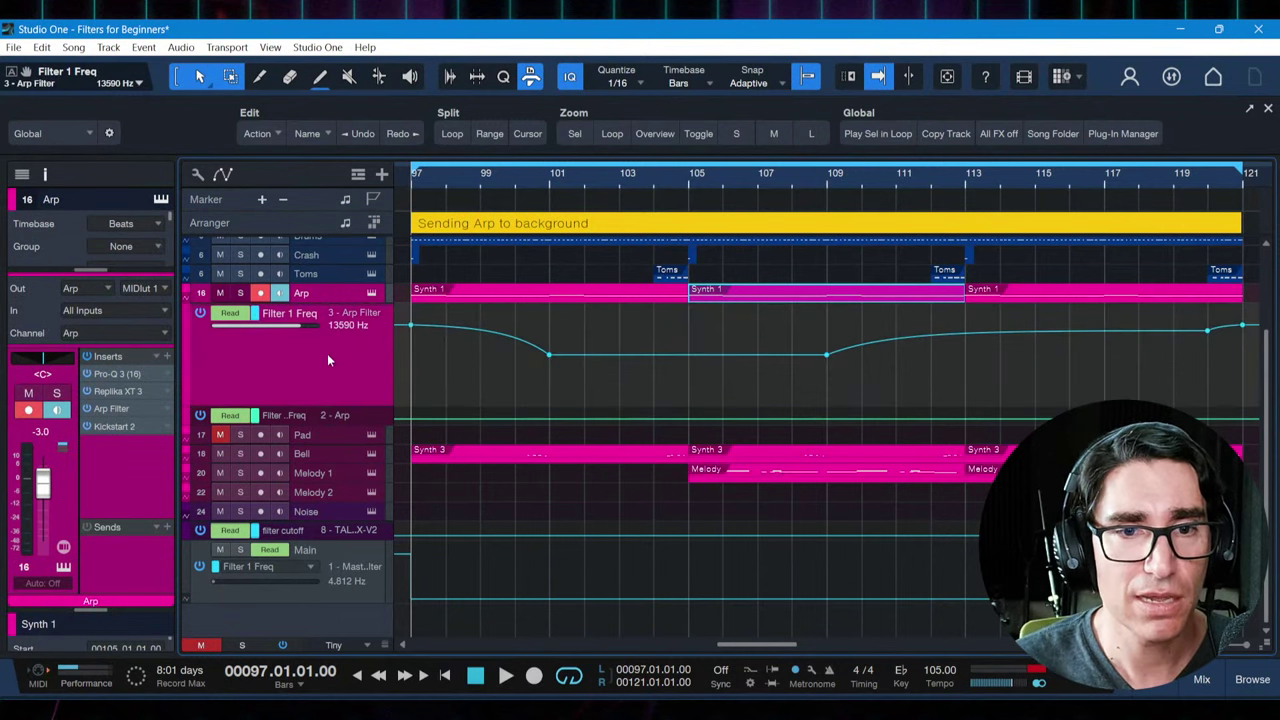
click(113, 409)
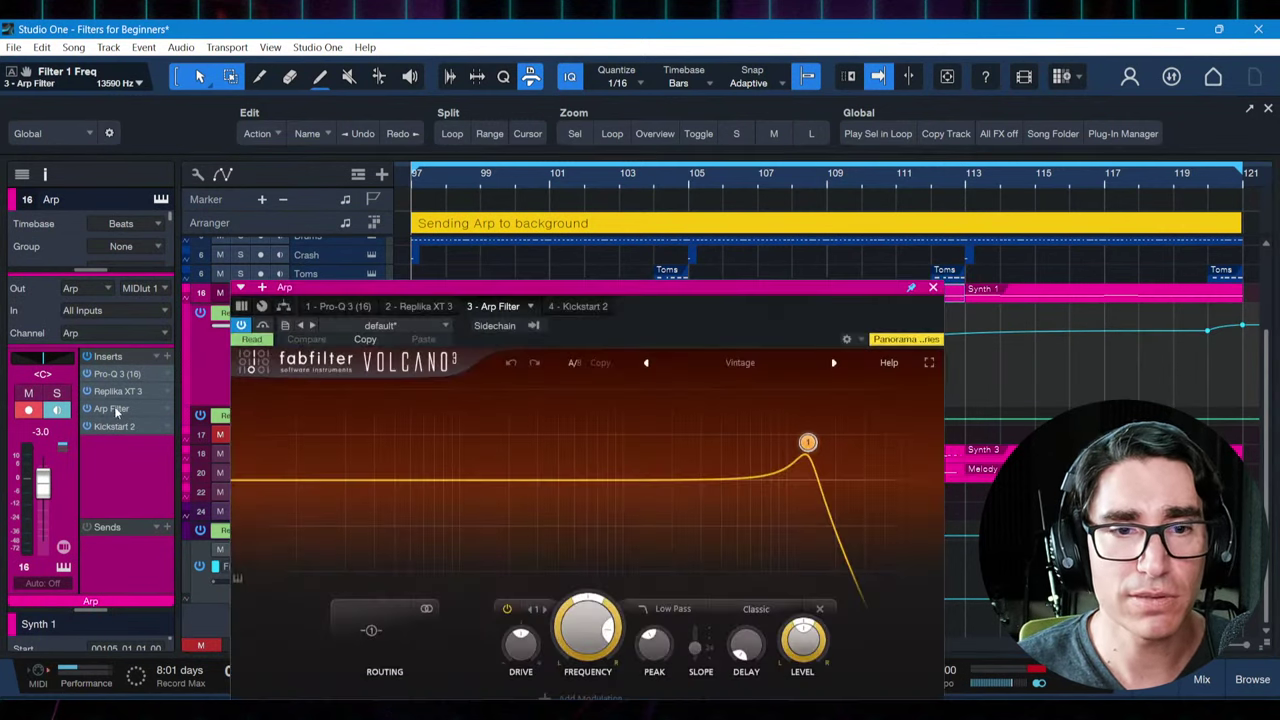
drag(715, 267, 1086, 157)
Play the Sending Arp to background section while comparing the Arp Filter's cutoff with its automation curve, and close the plug-in
key(space)
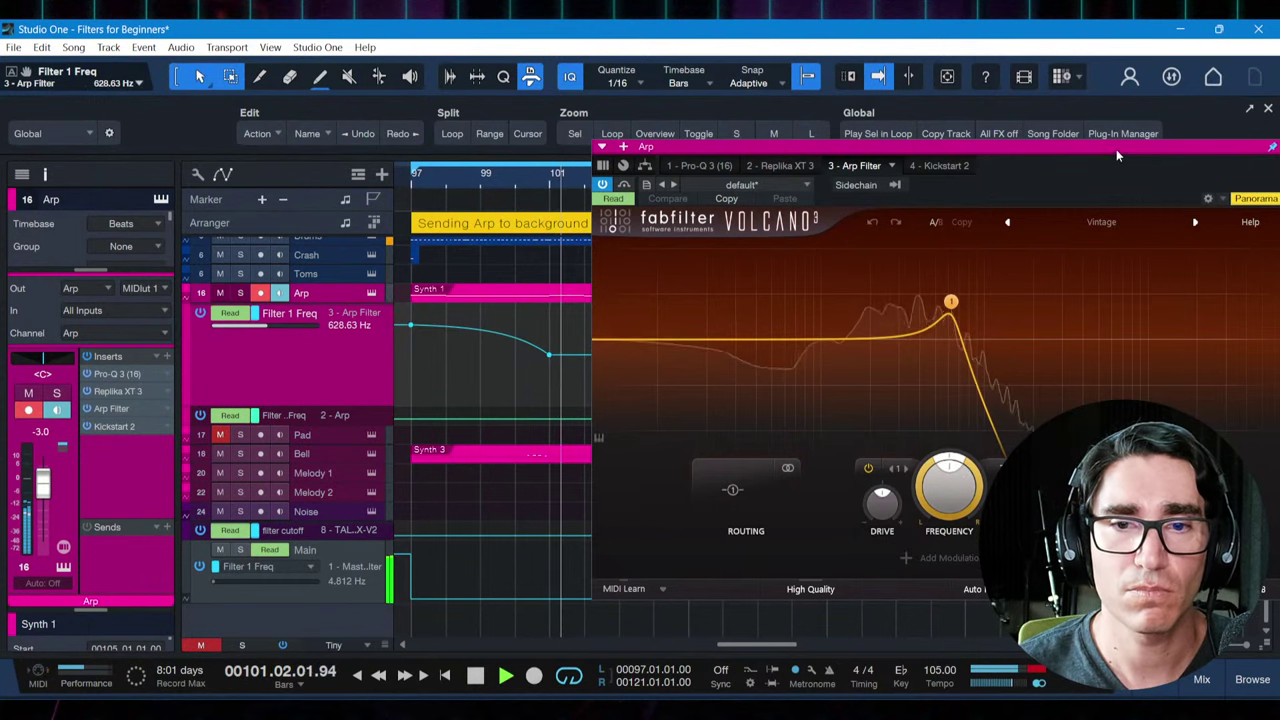
drag(1116, 149, 416, 140)
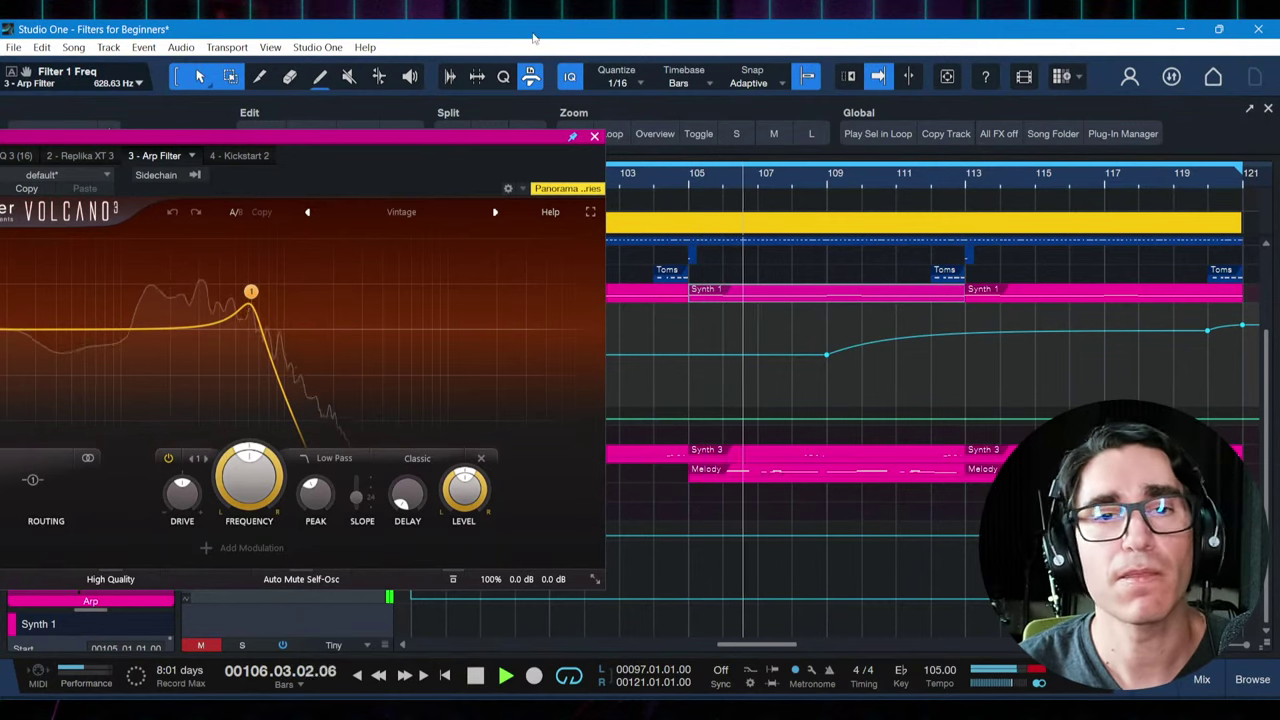
drag(476, 140, 529, 143)
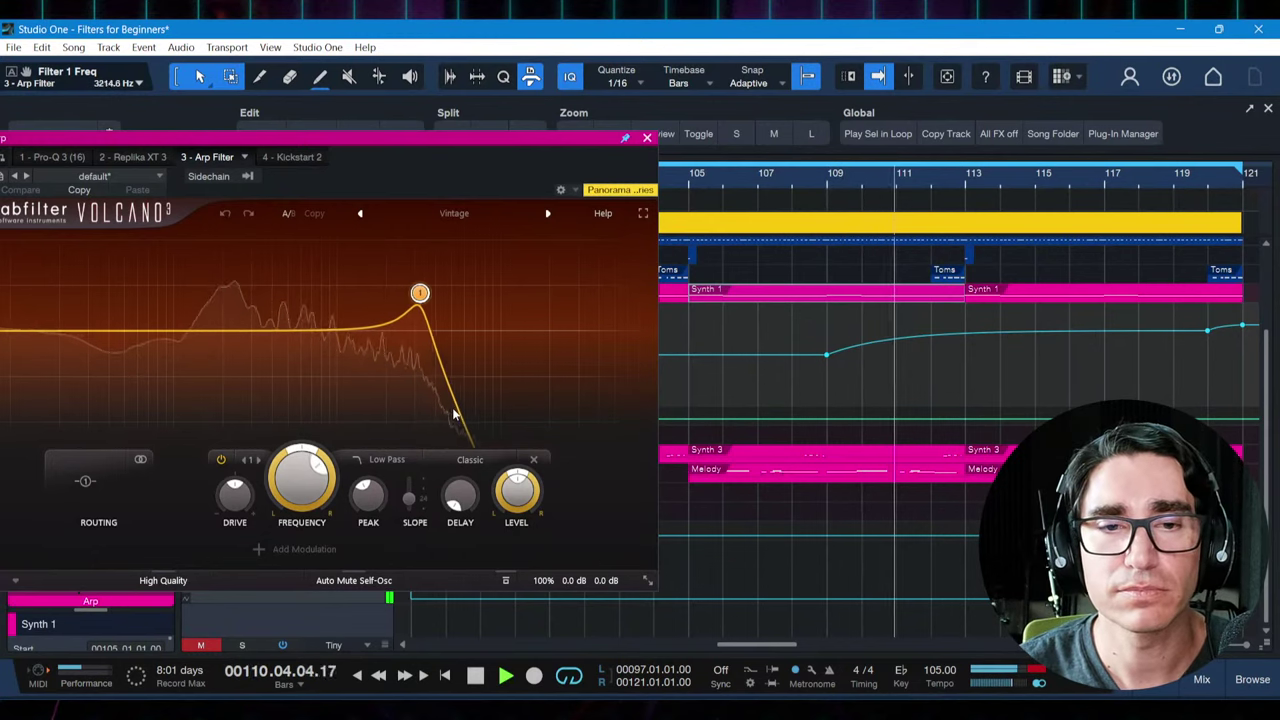
drag(516, 146, 622, 148)
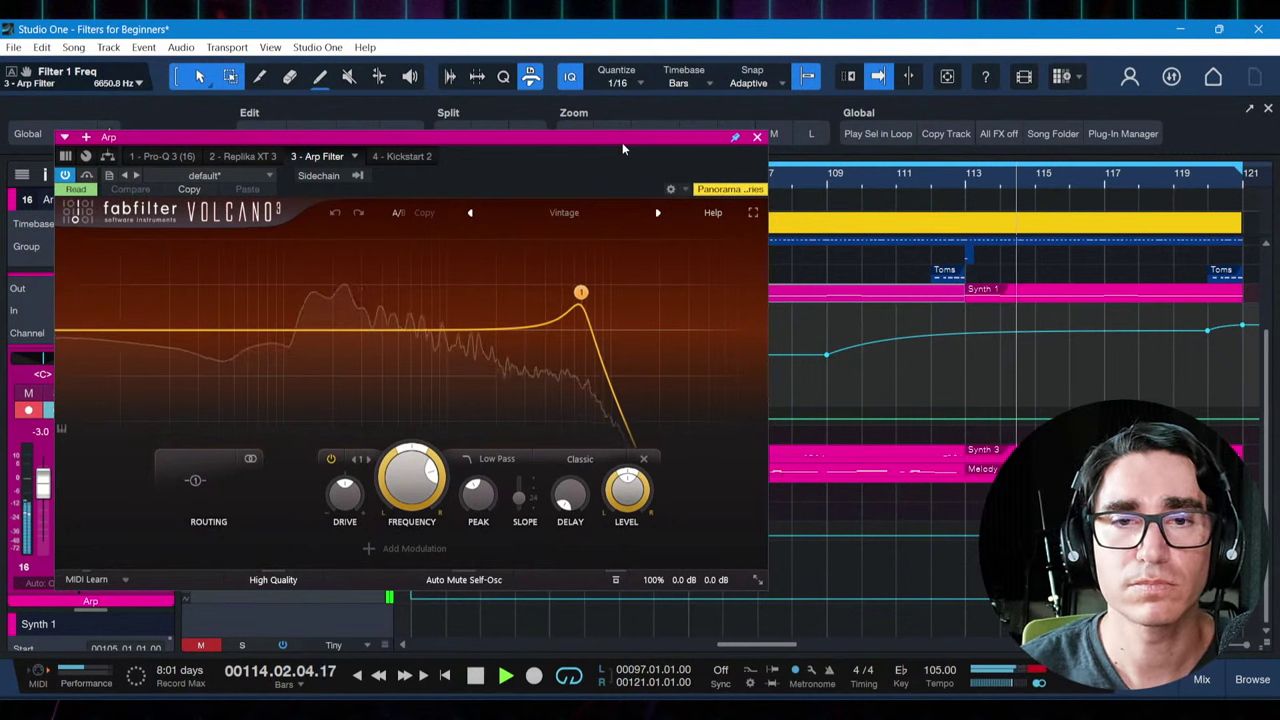
key(space)
click(757, 137)
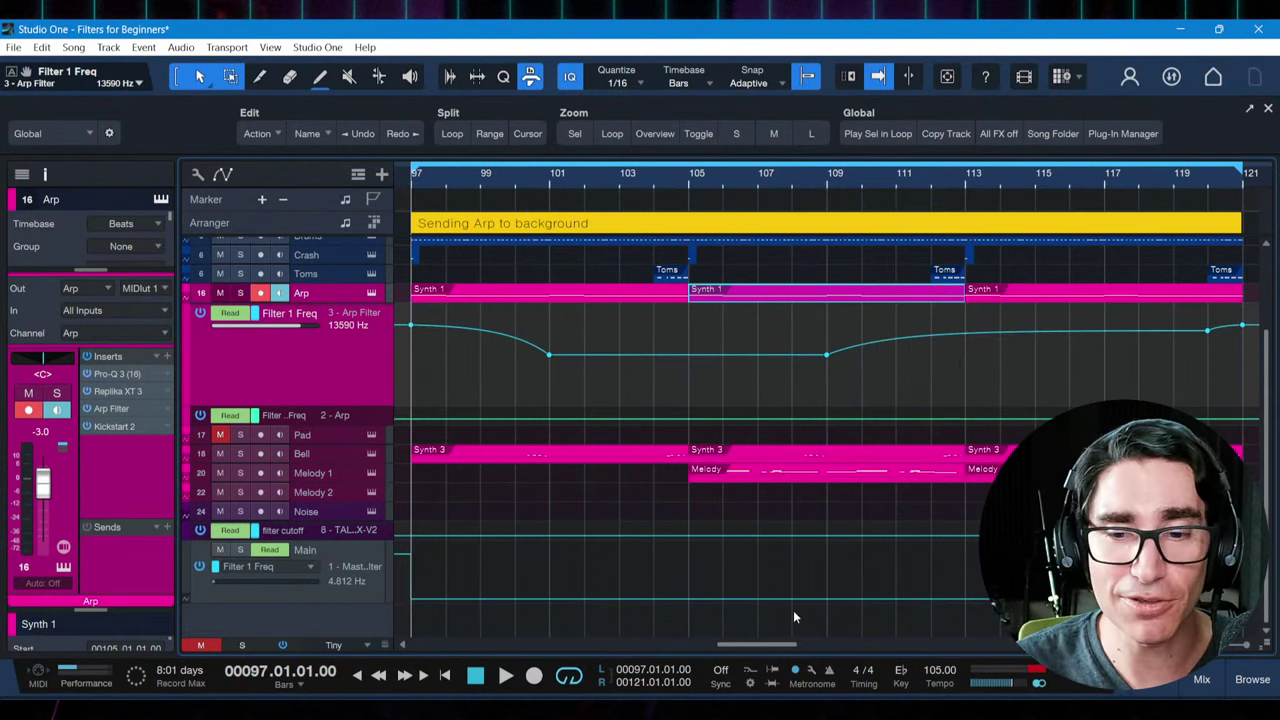
drag(757, 648, 757, 651)
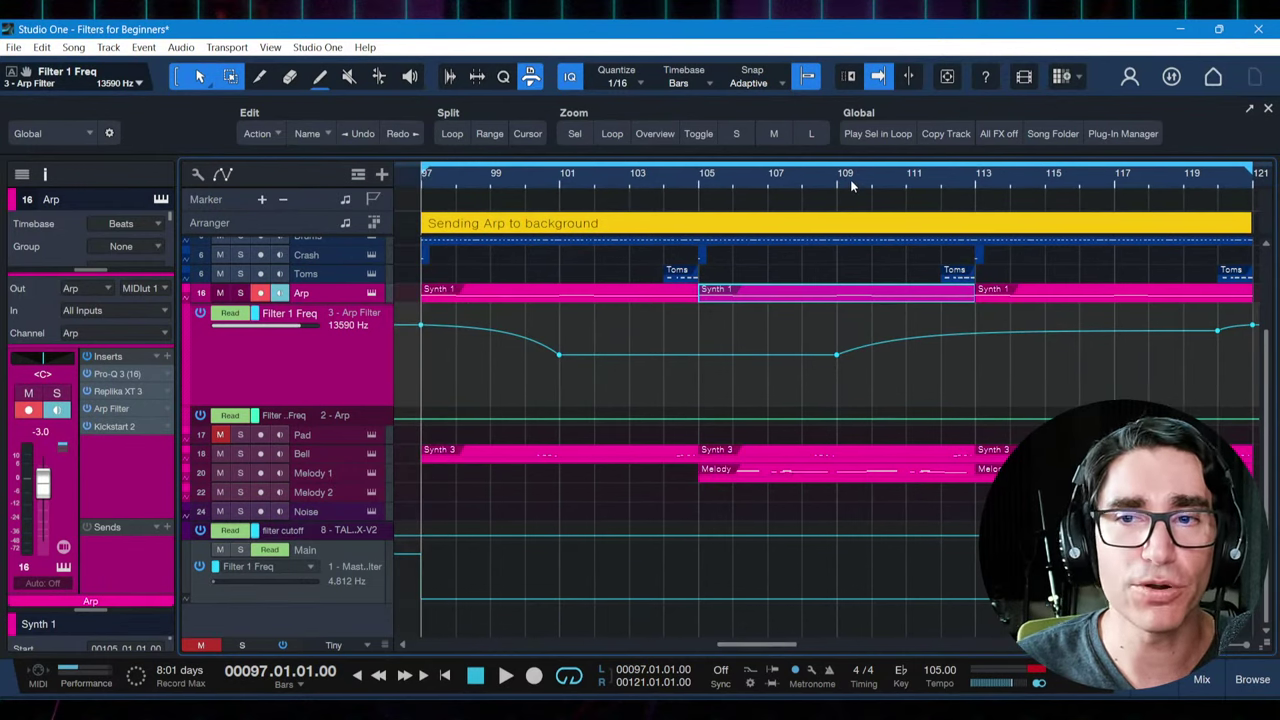
Look over the Arp's Filter 1 Freq curve in the Sending Arp to background section and save the song
drag(846, 175, 740, 174)
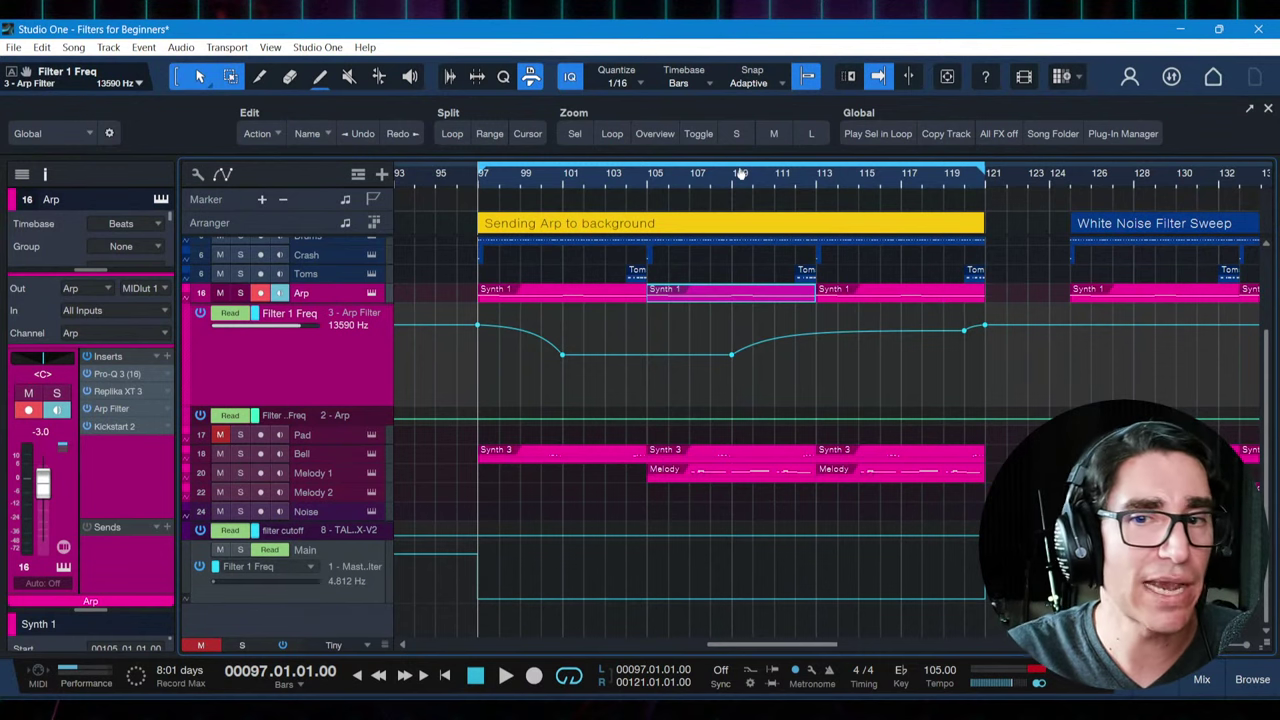
click(847, 331)
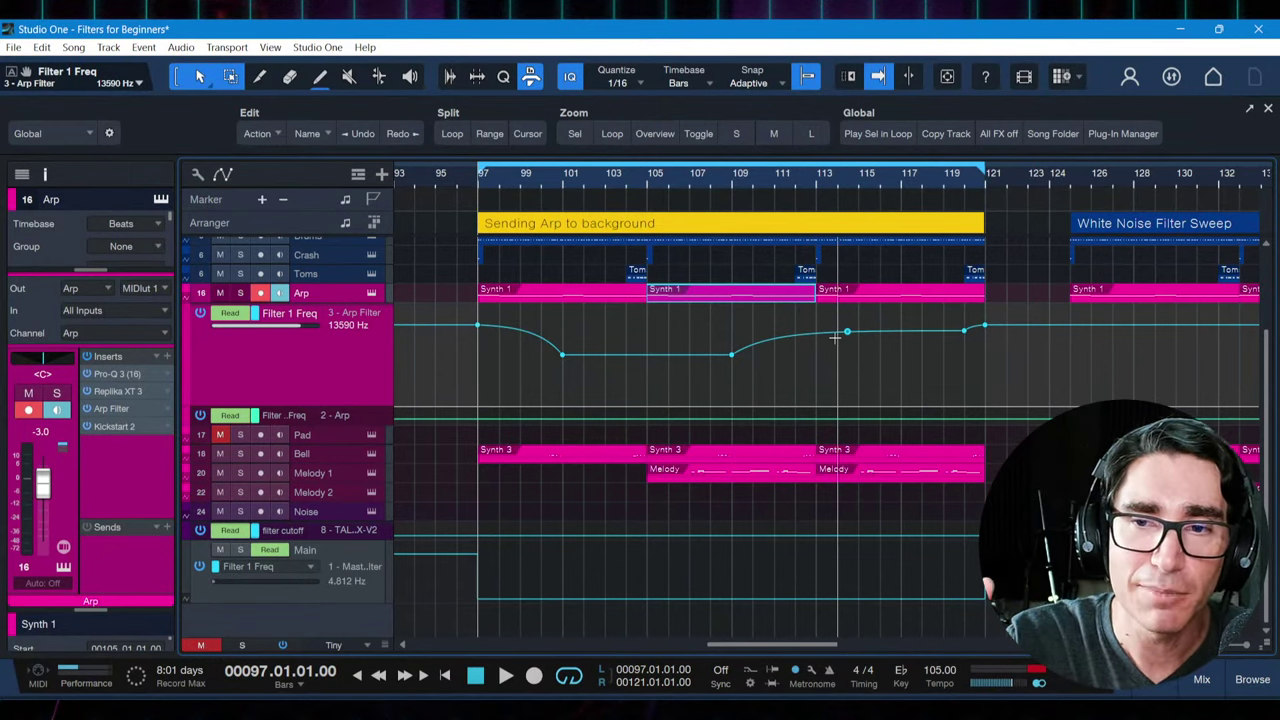
mouse_move(845, 338)
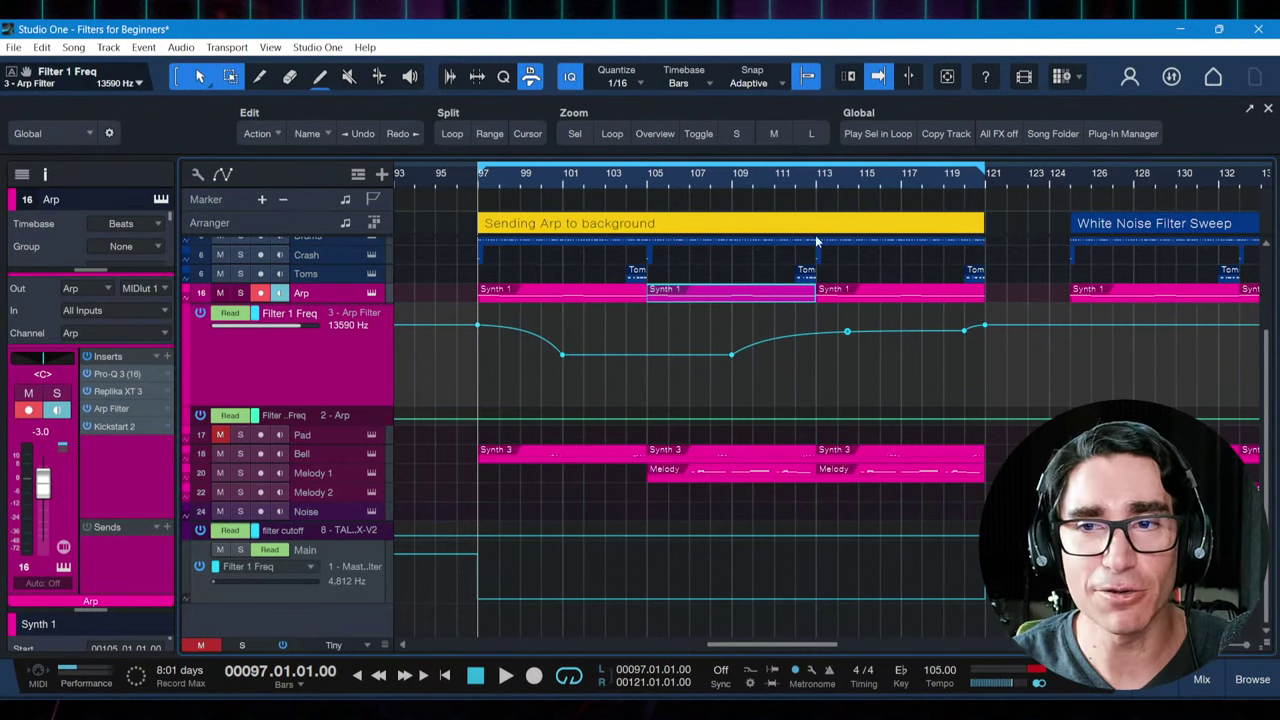
drag(799, 183, 760, 167)
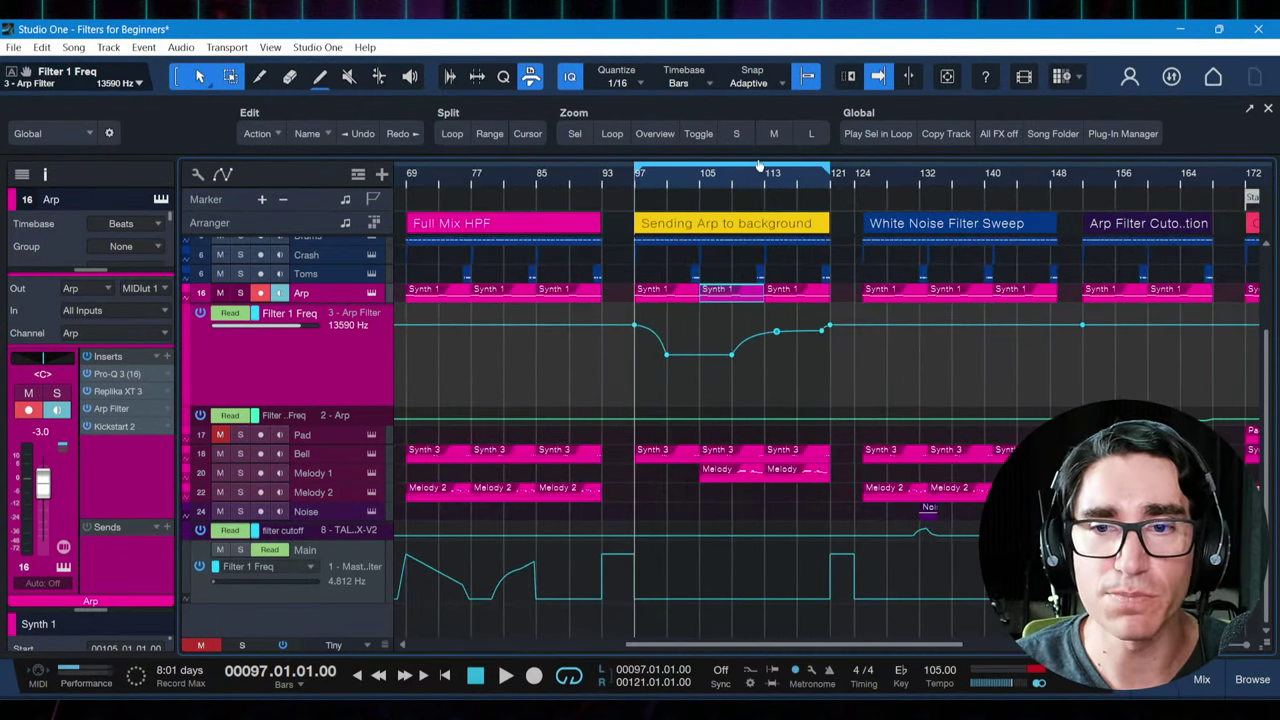
key(ctrl+s)
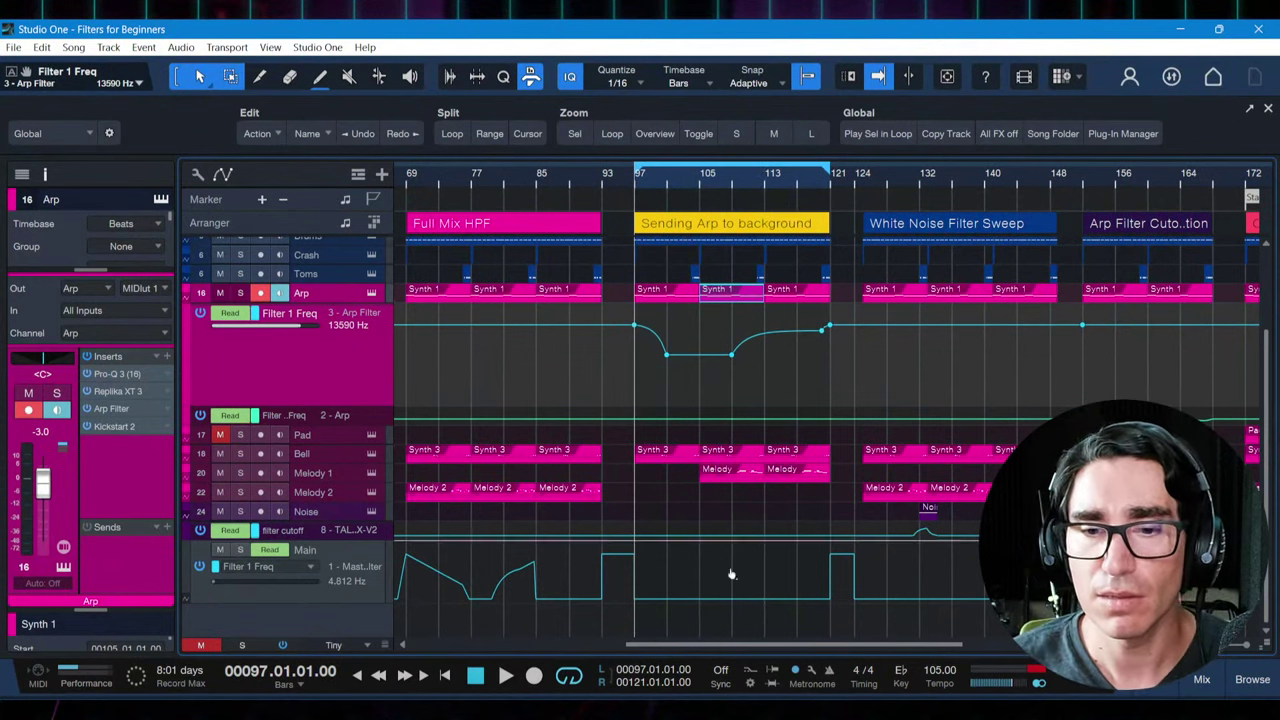
Set the loop range to the White Noise Filter Sweep section, move the playhead to its start and fit it in view
drag(719, 648, 803, 643)
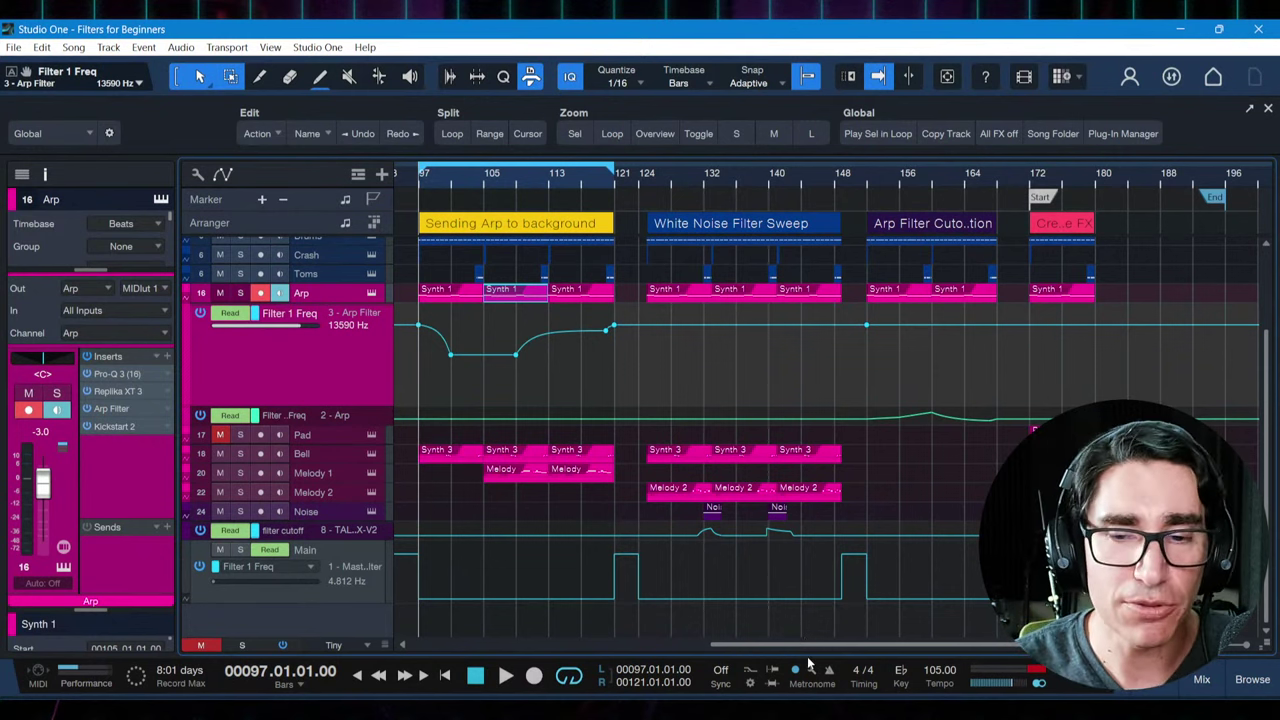
drag(812, 646, 829, 651)
click(634, 224)
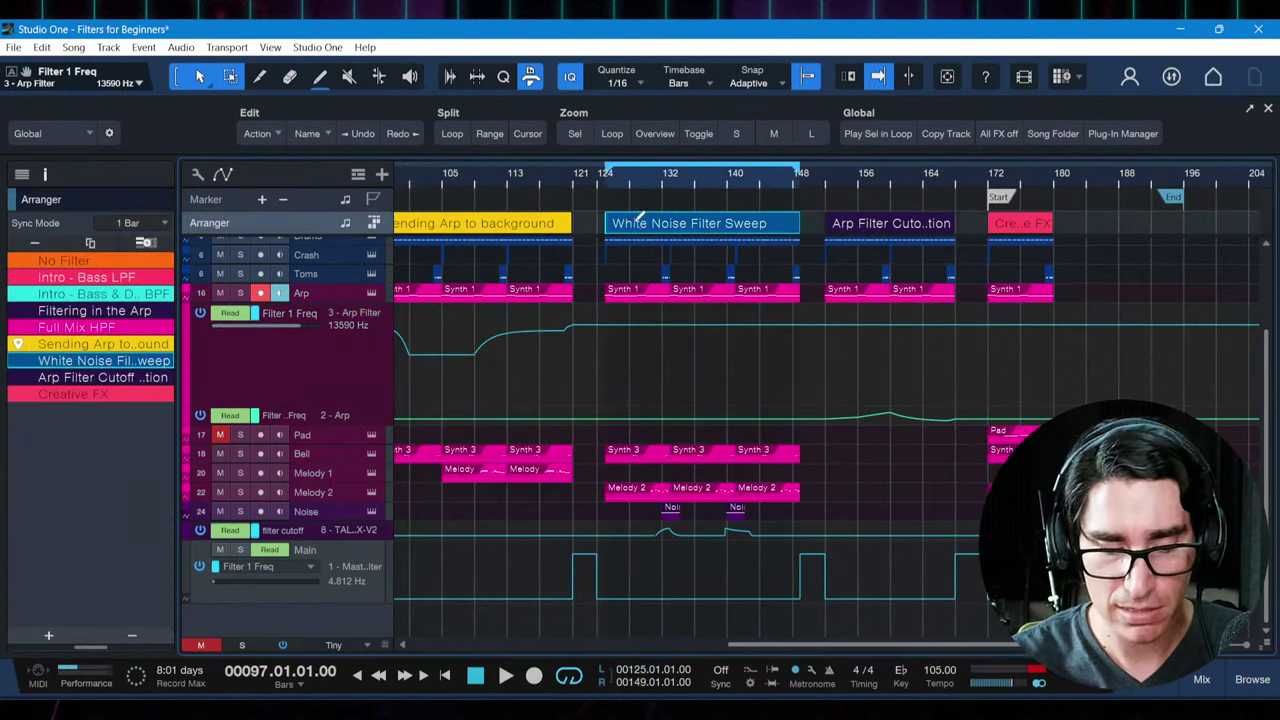
key(z)
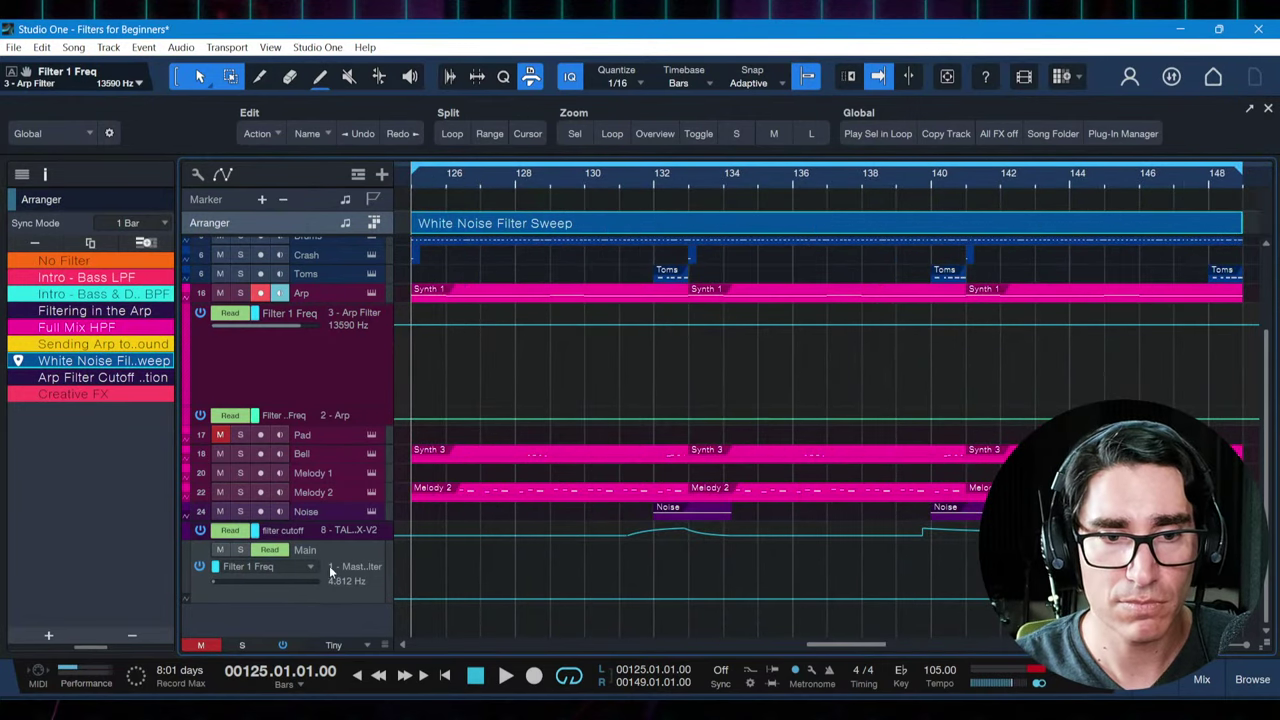
Select the Noise track's filter cutoff automation lane and make it taller to show the first sweep's curve
click(348, 532)
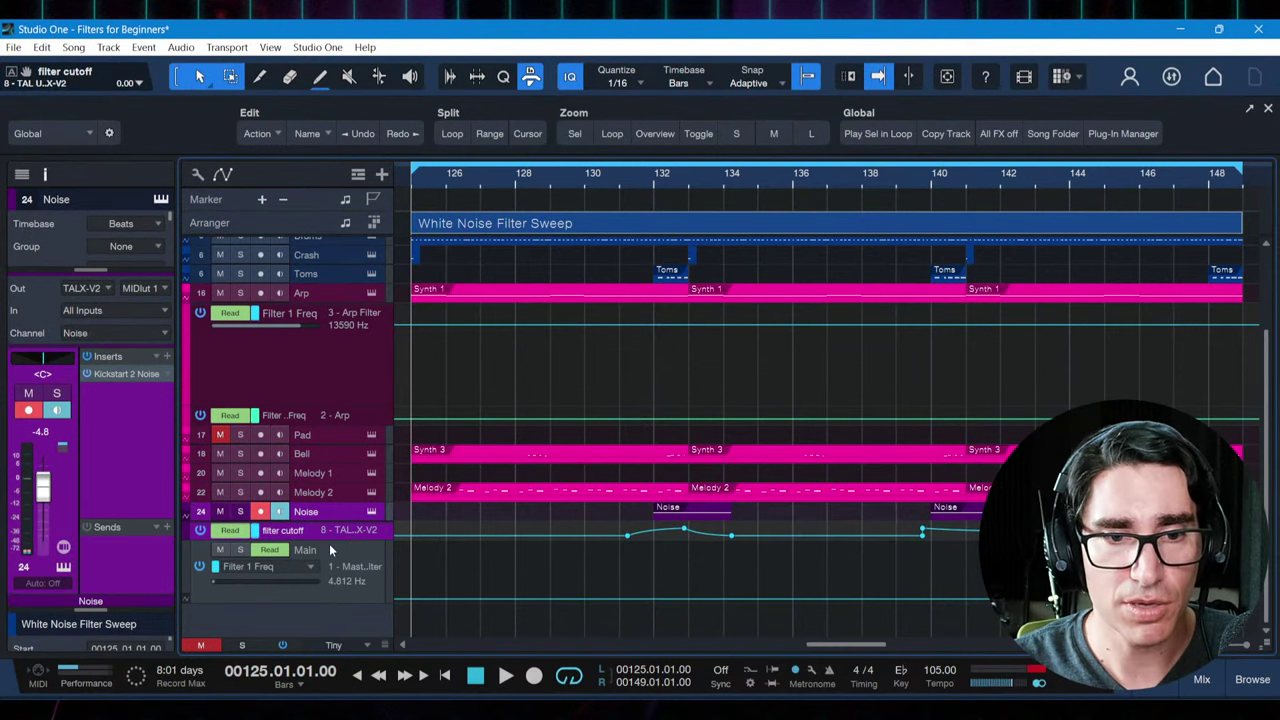
drag(329, 541, 325, 590)
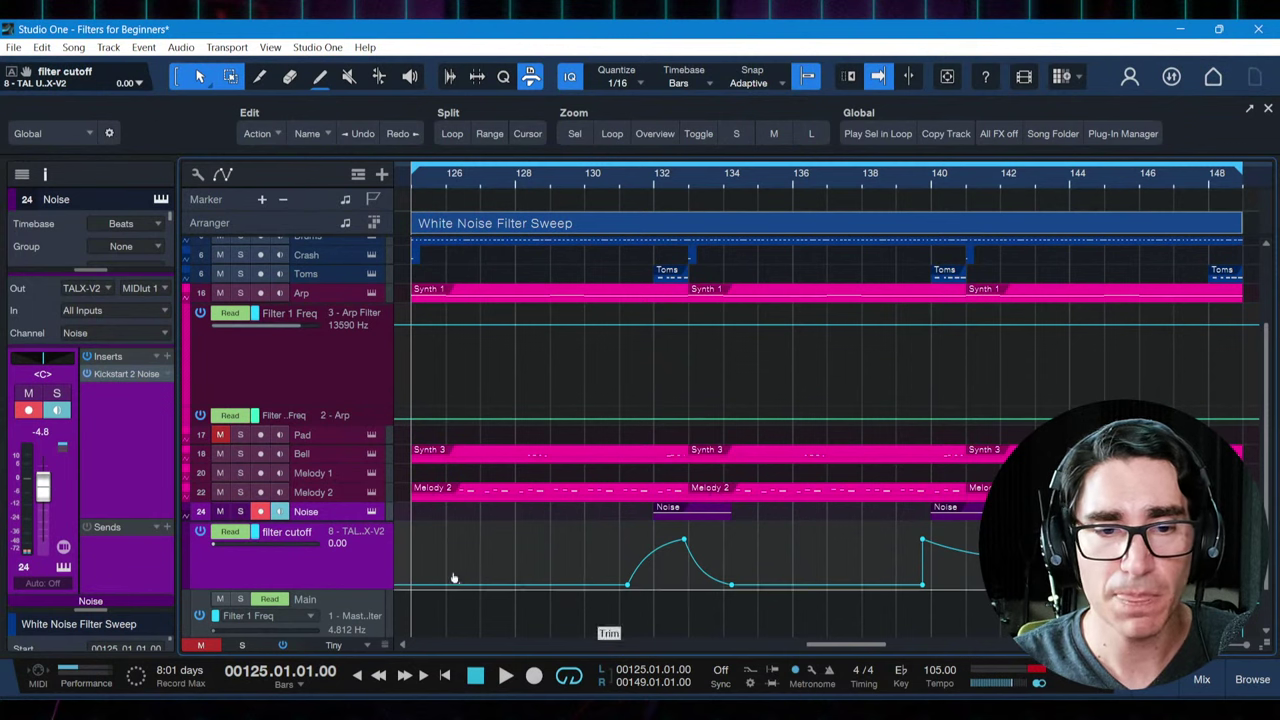
click(655, 549)
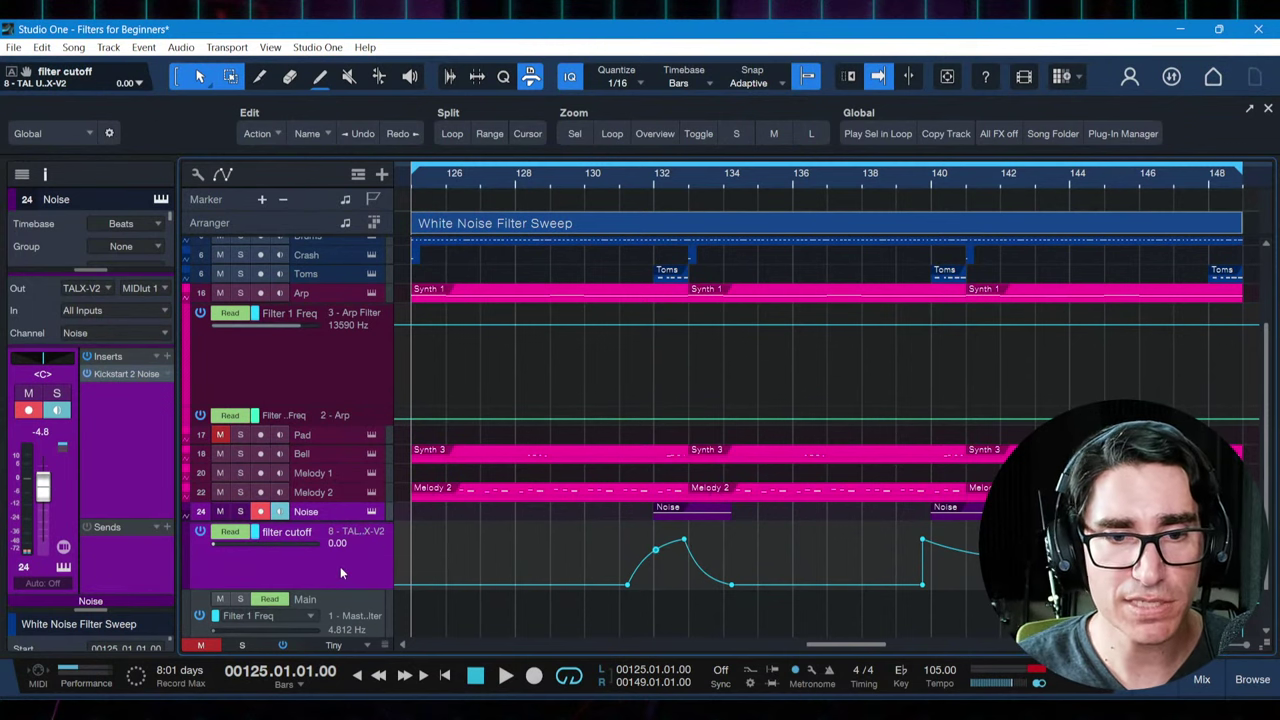
Open the Noise track's TAL-U-NO-LX synth and shrink its window clear of the filter cutoff curve
click(372, 511)
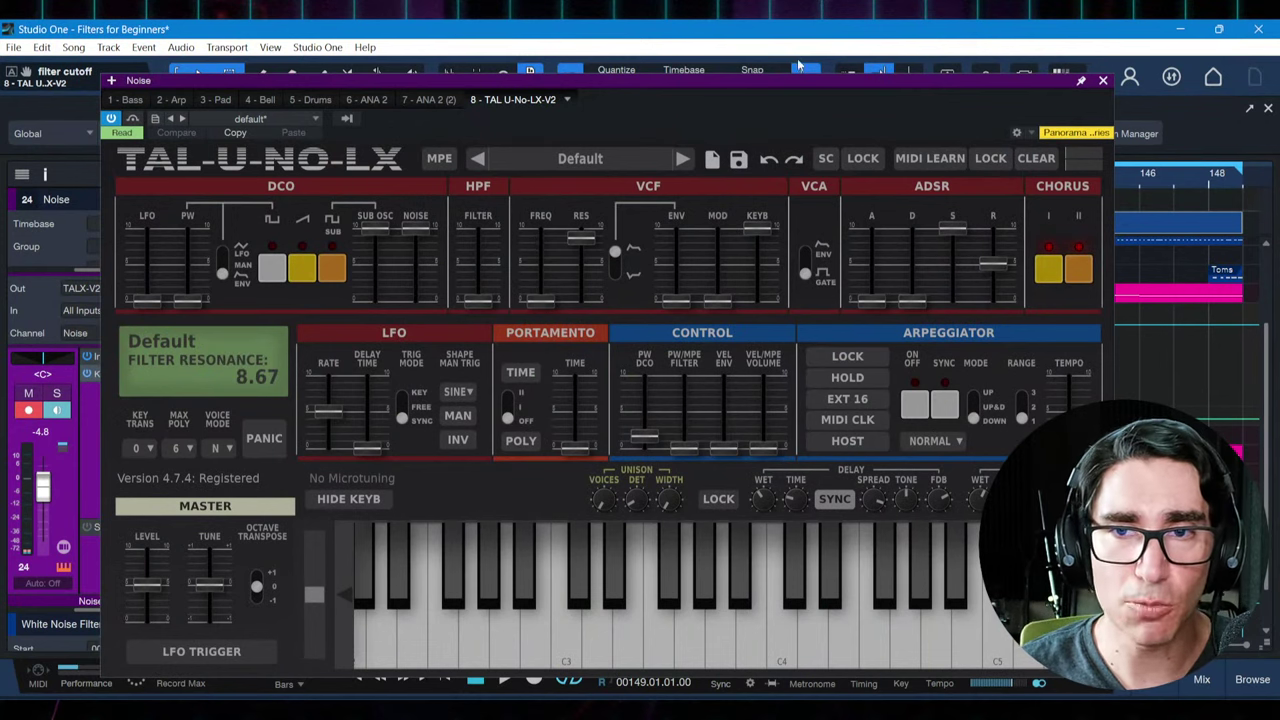
drag(800, 83, 775, 49)
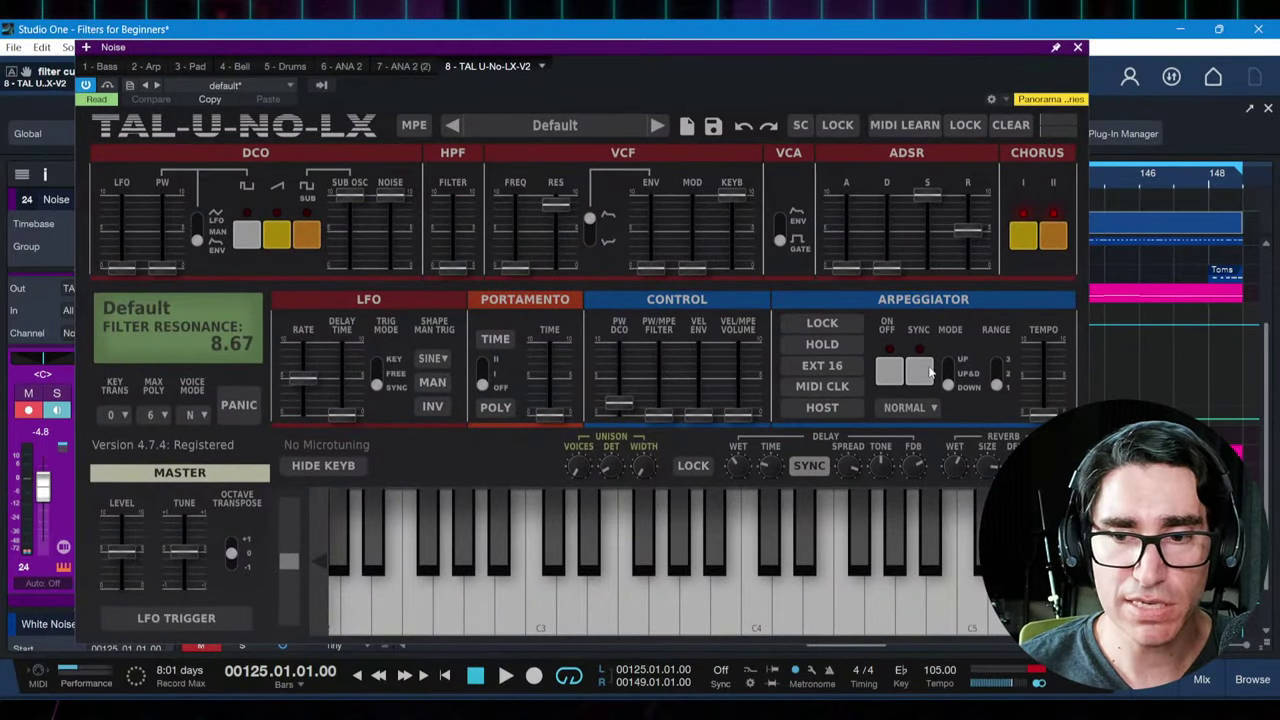
drag(1086, 638, 744, 460)
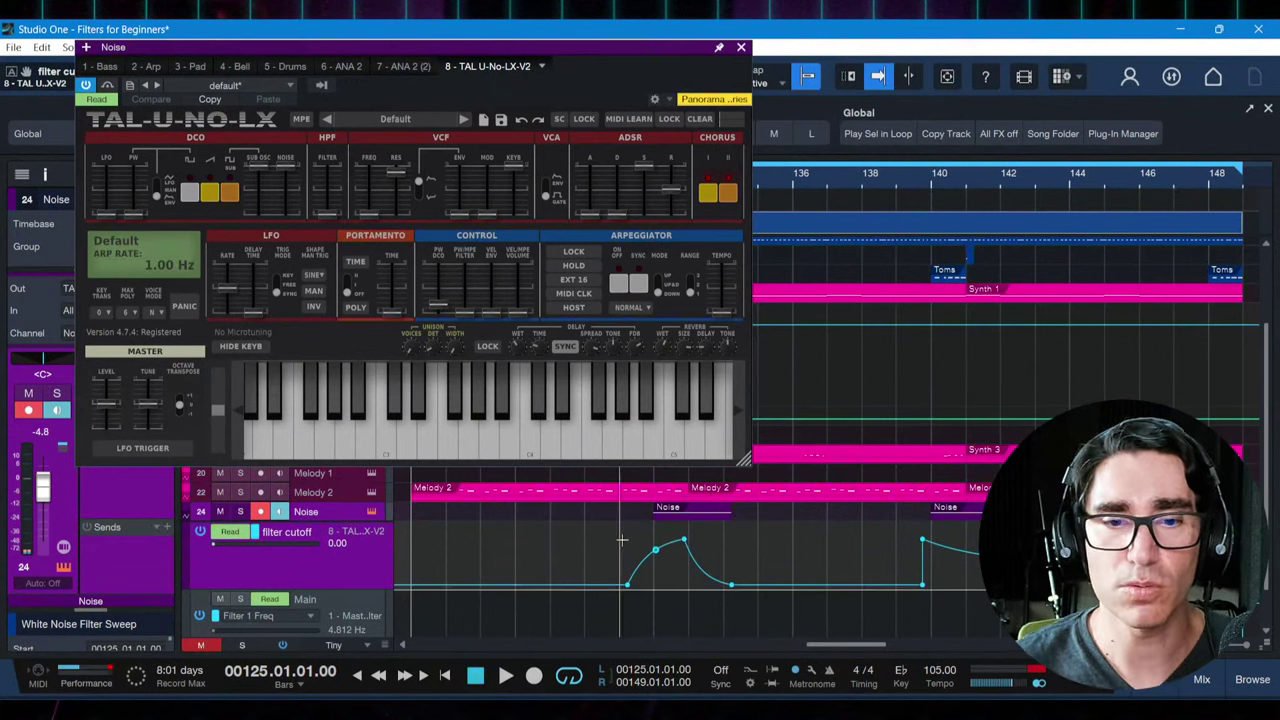
Play the White Noise Filter Sweep section from bar 129 while watching the synth's VCF frequency follow the automation
key(space)
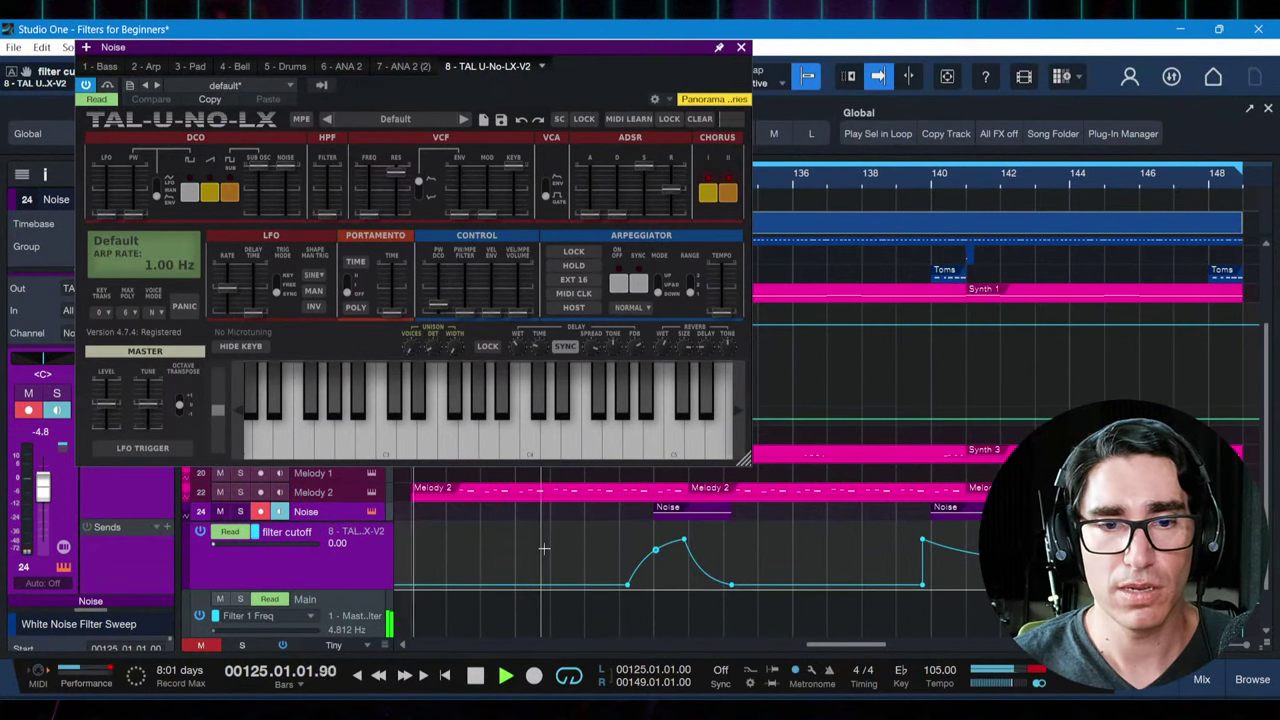
key(space)
click(585, 600)
key(space)
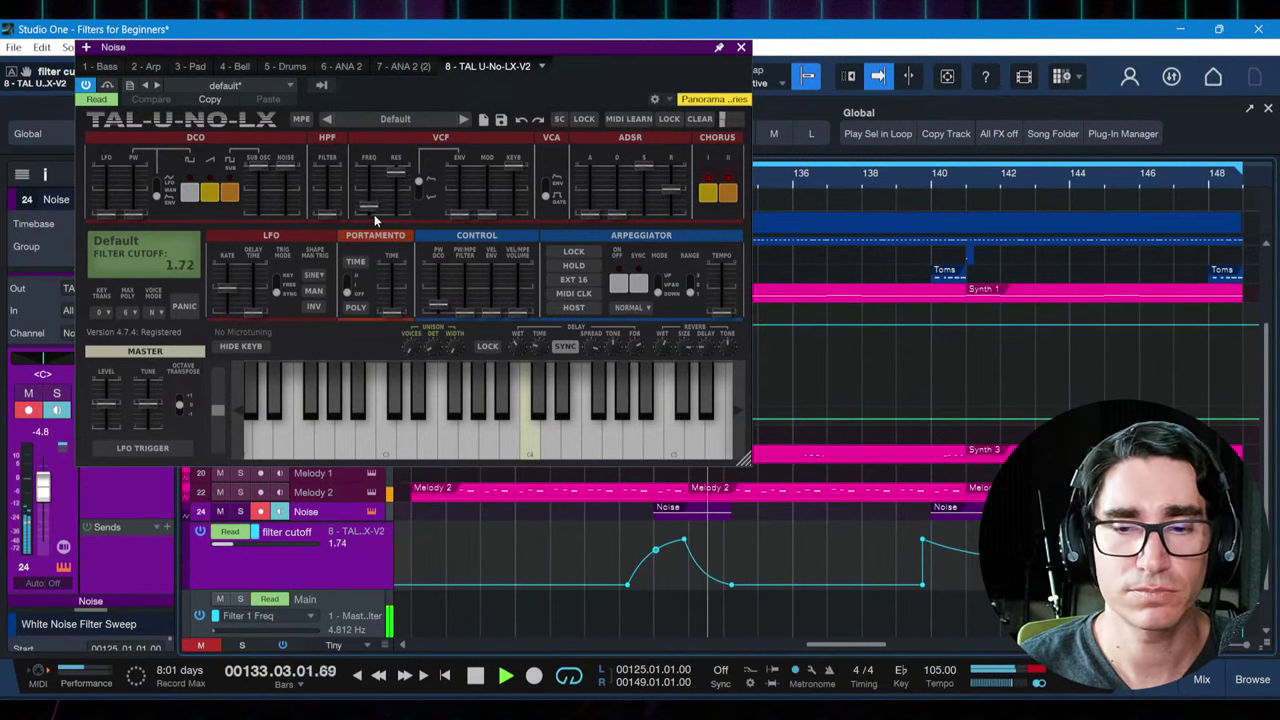
key(space)
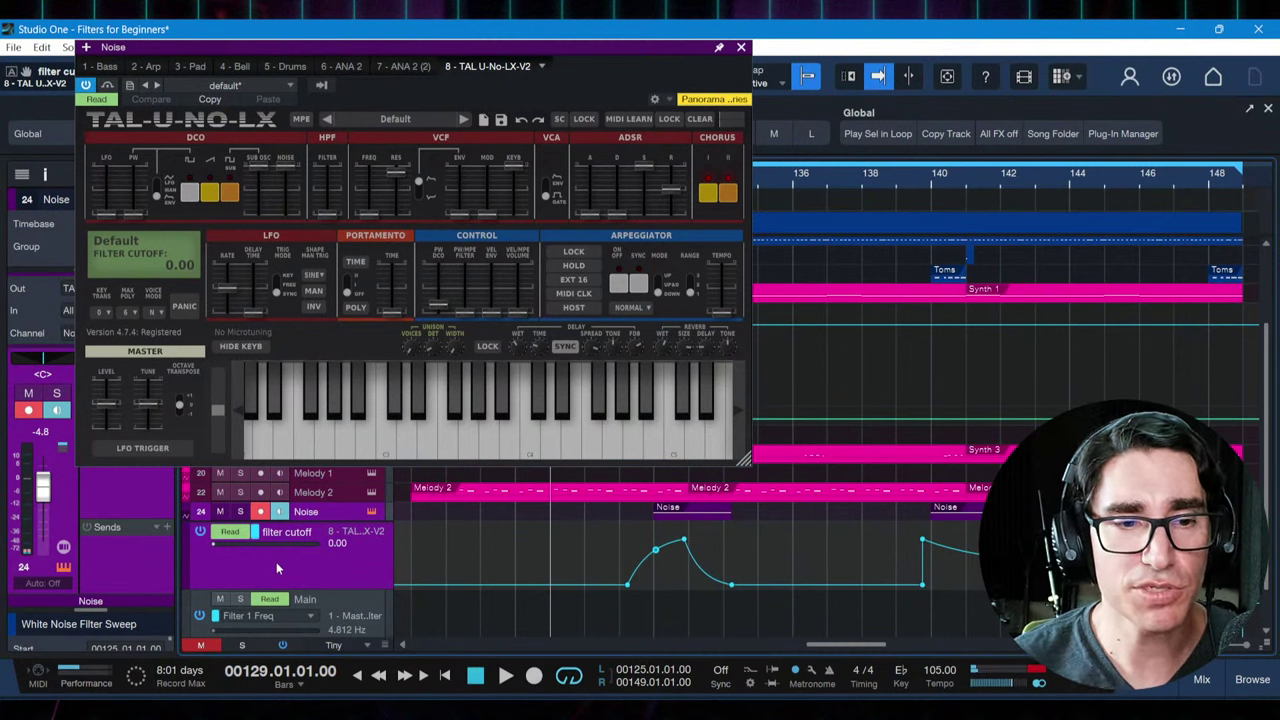
Solo the Noise track and play its first filter sweep
click(242, 513)
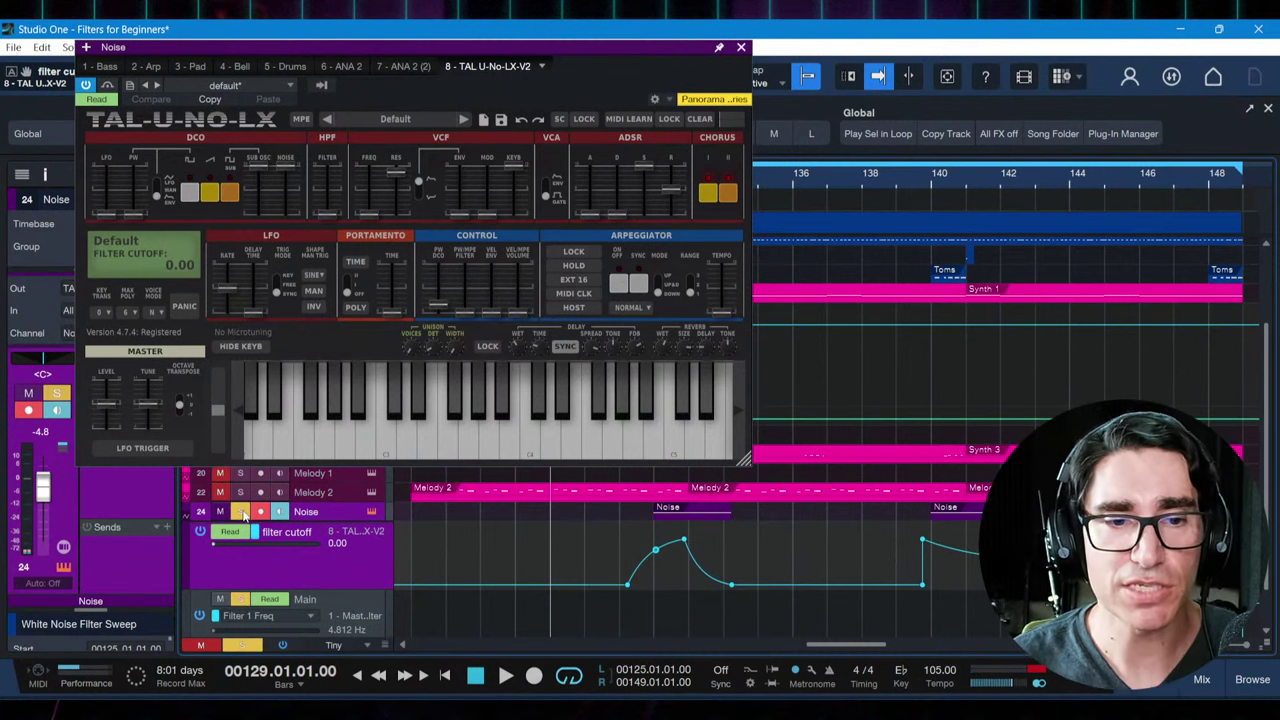
key(space)
double_click(706, 576)
click(655, 549)
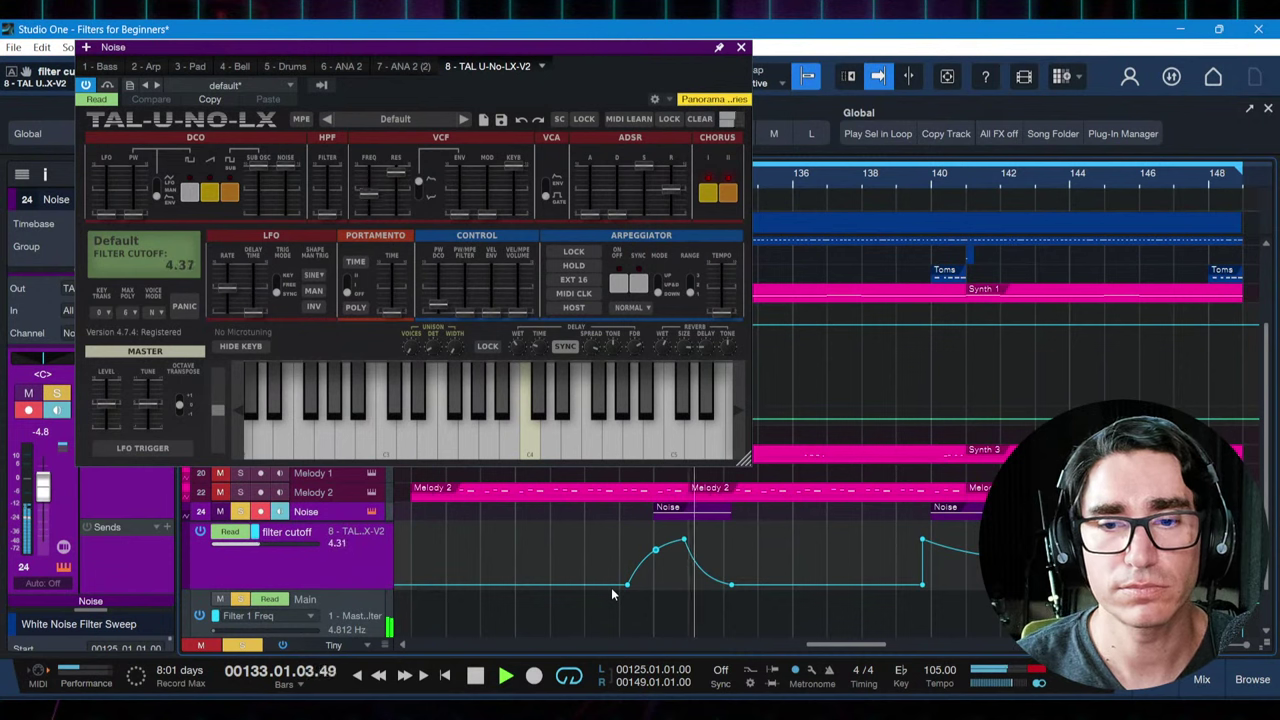
key(space)
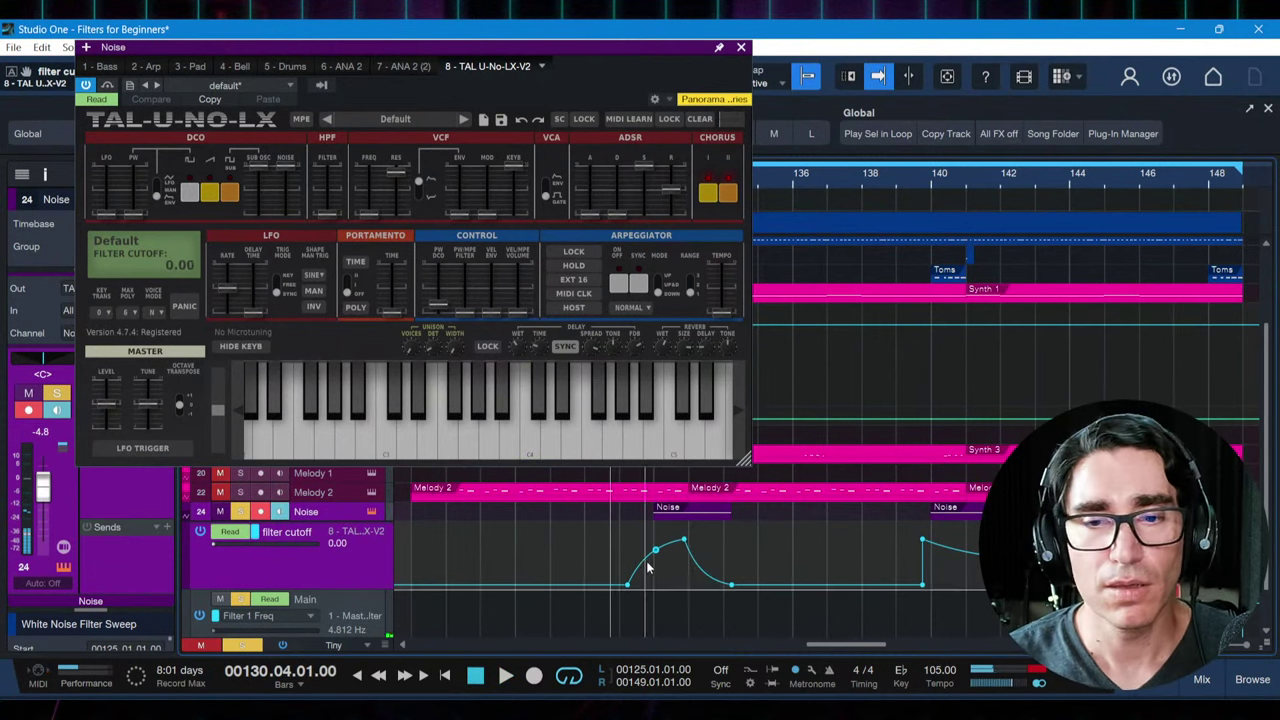
Make the filter cutoff lane slightly taller and bend the first sweep's rising curve closer to a straight line
drag(362, 591, 360, 605)
click(655, 556)
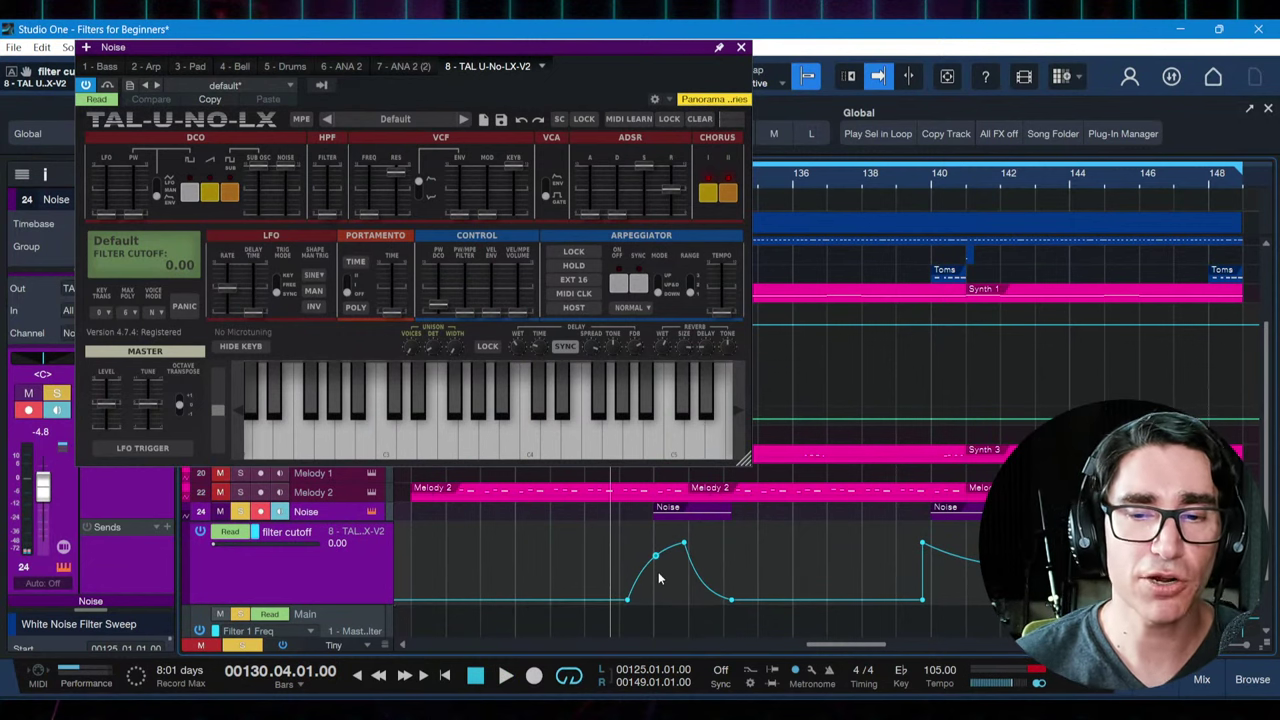
mouse_move(657, 563)
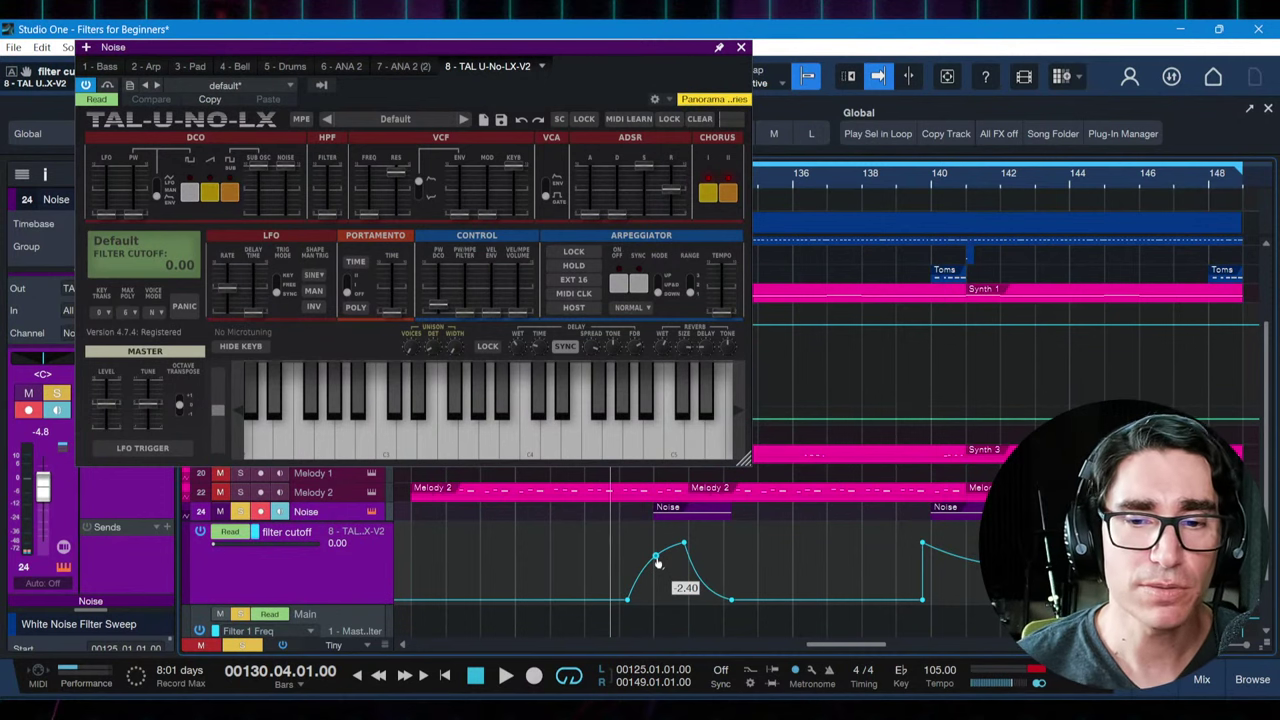
drag(657, 564, 631, 601)
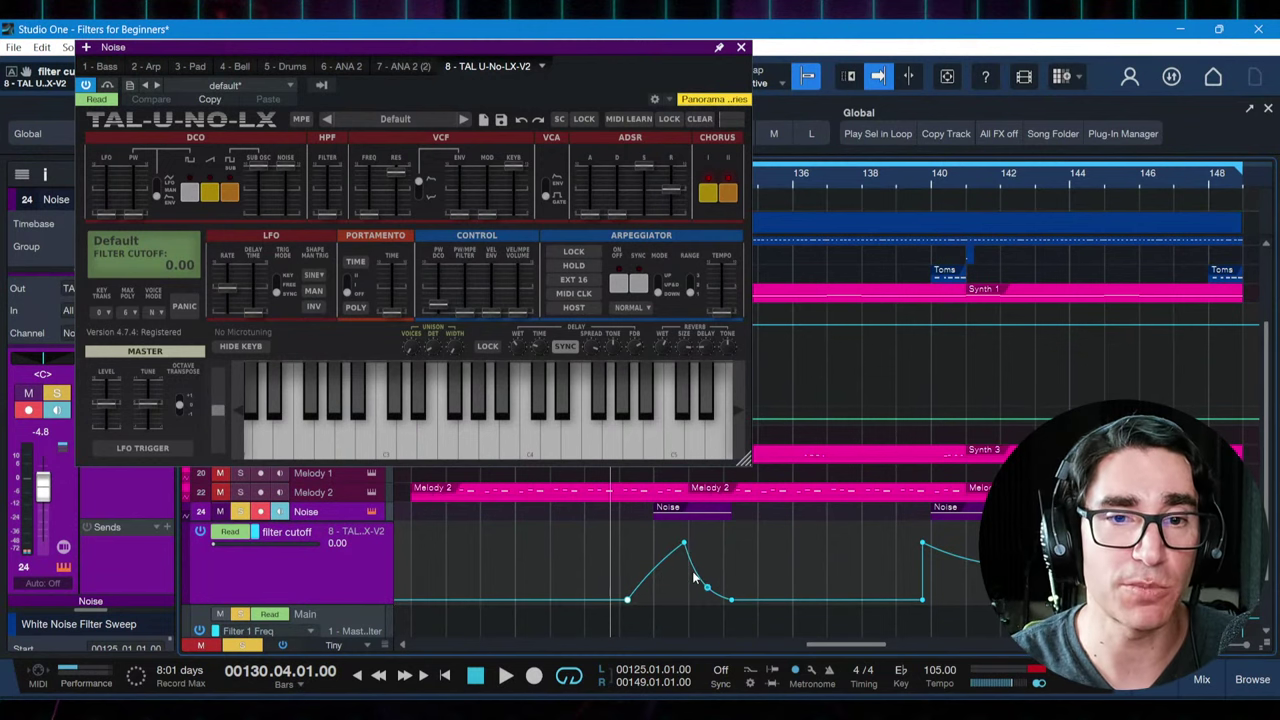
Reposition the synth window above the filter cutoff lane and play the reshaped noise sweep from bar 131
drag(557, 53, 623, 74)
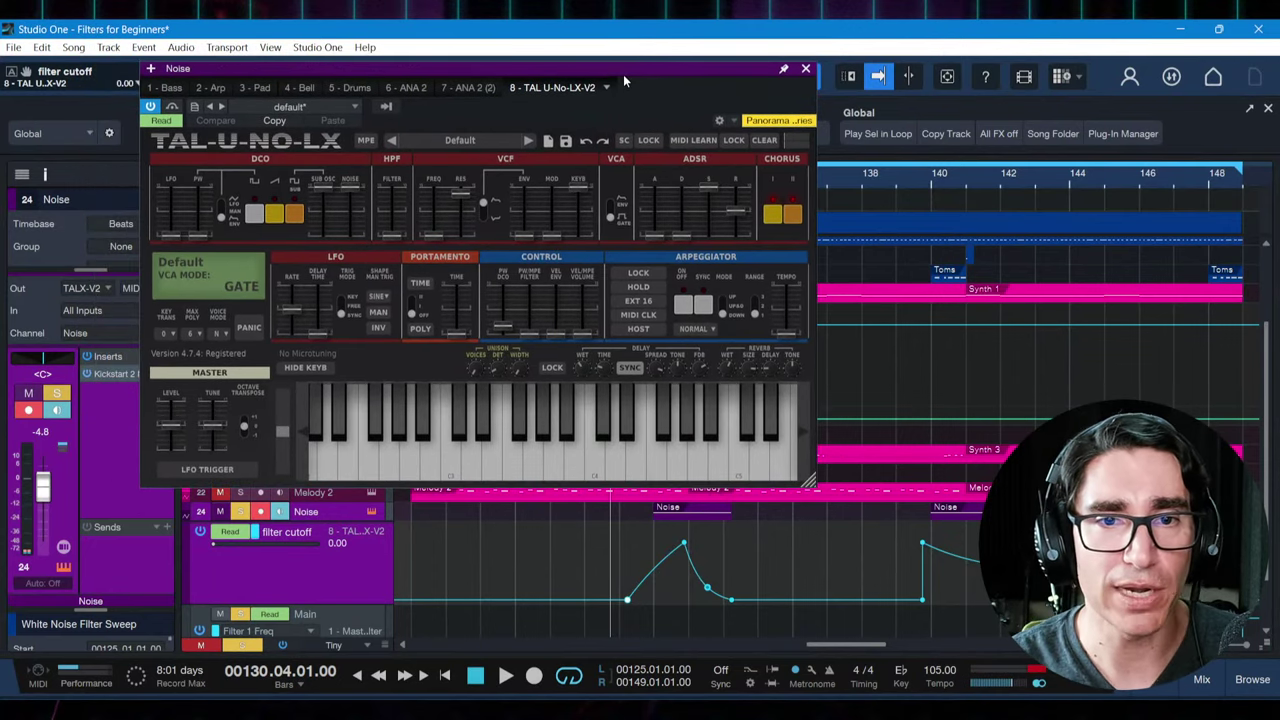
drag(623, 74, 664, 80)
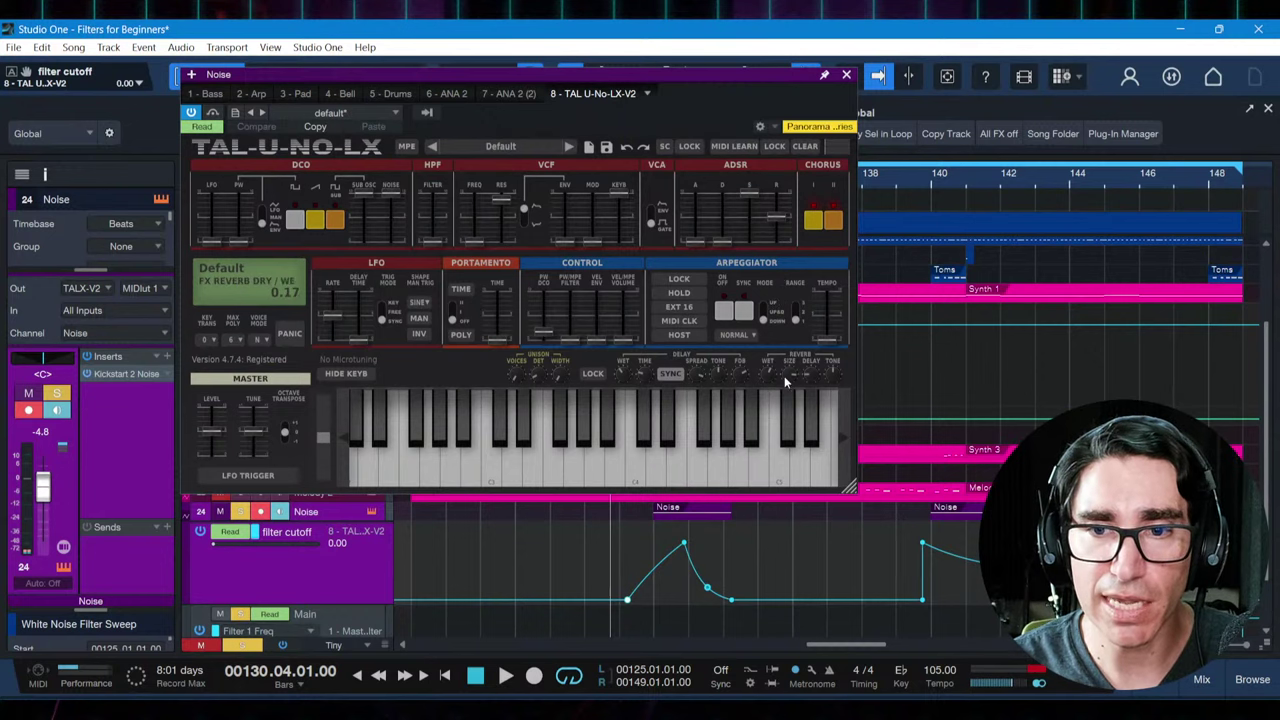
click(618, 554)
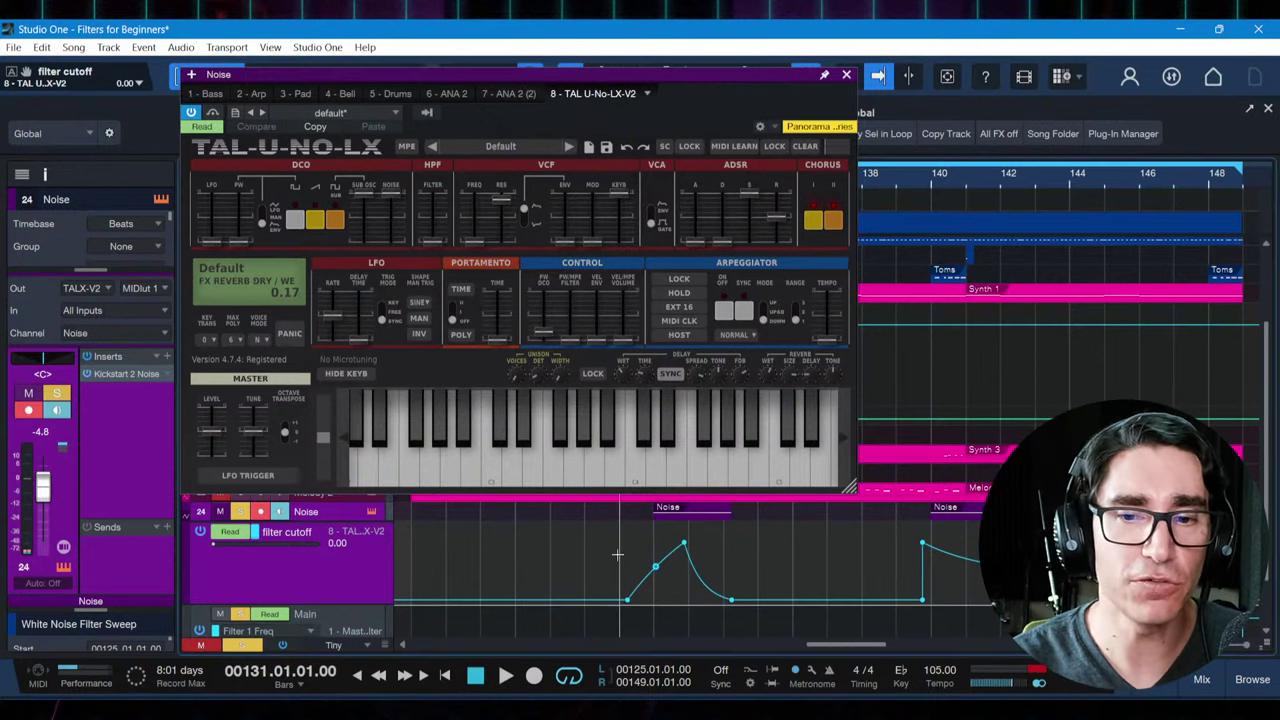
key(space)
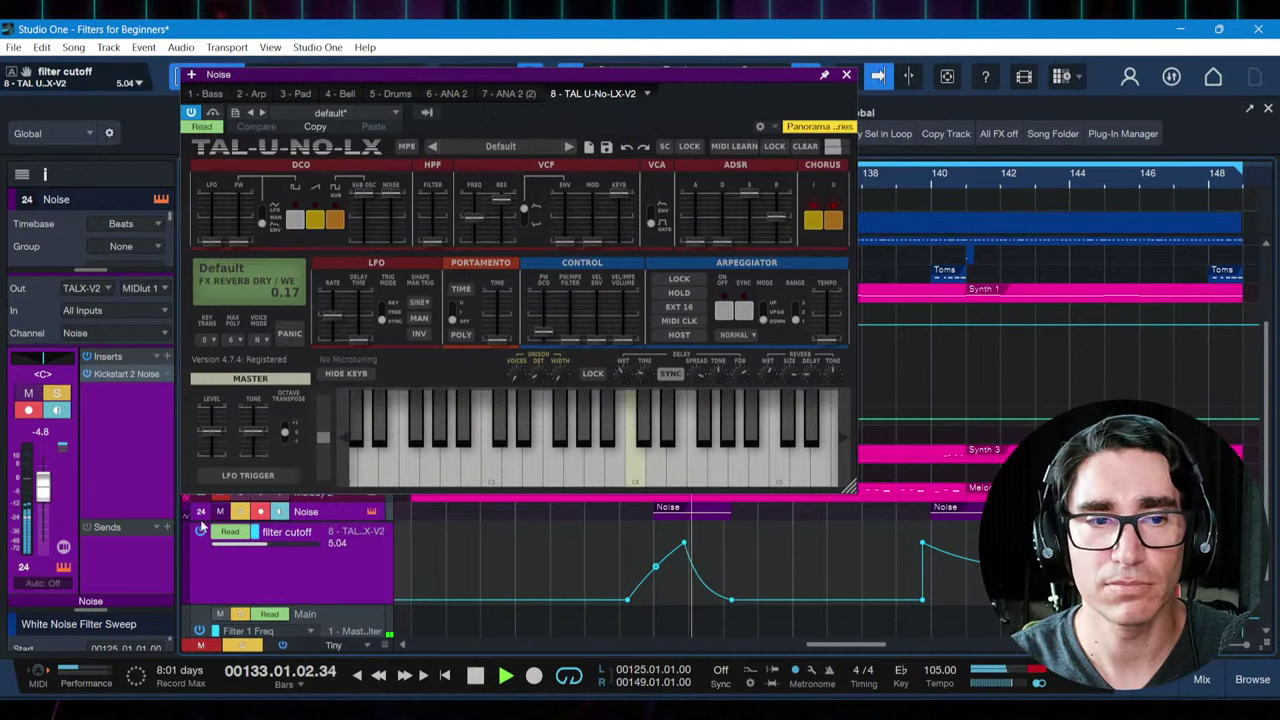
Open the Kickstart 2 Noise insert and compare the sweep with it bypassed and active, closing the plug-in windows
double_click(115, 374)
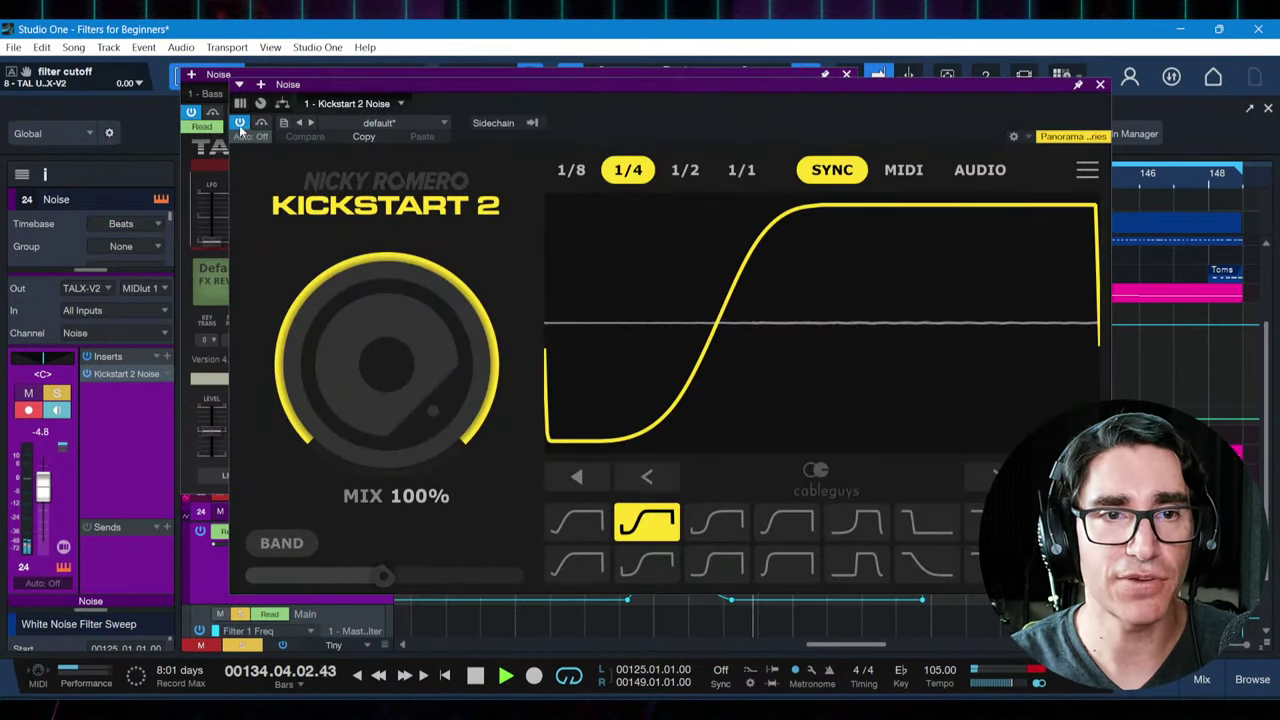
key(space)
key(Escape)
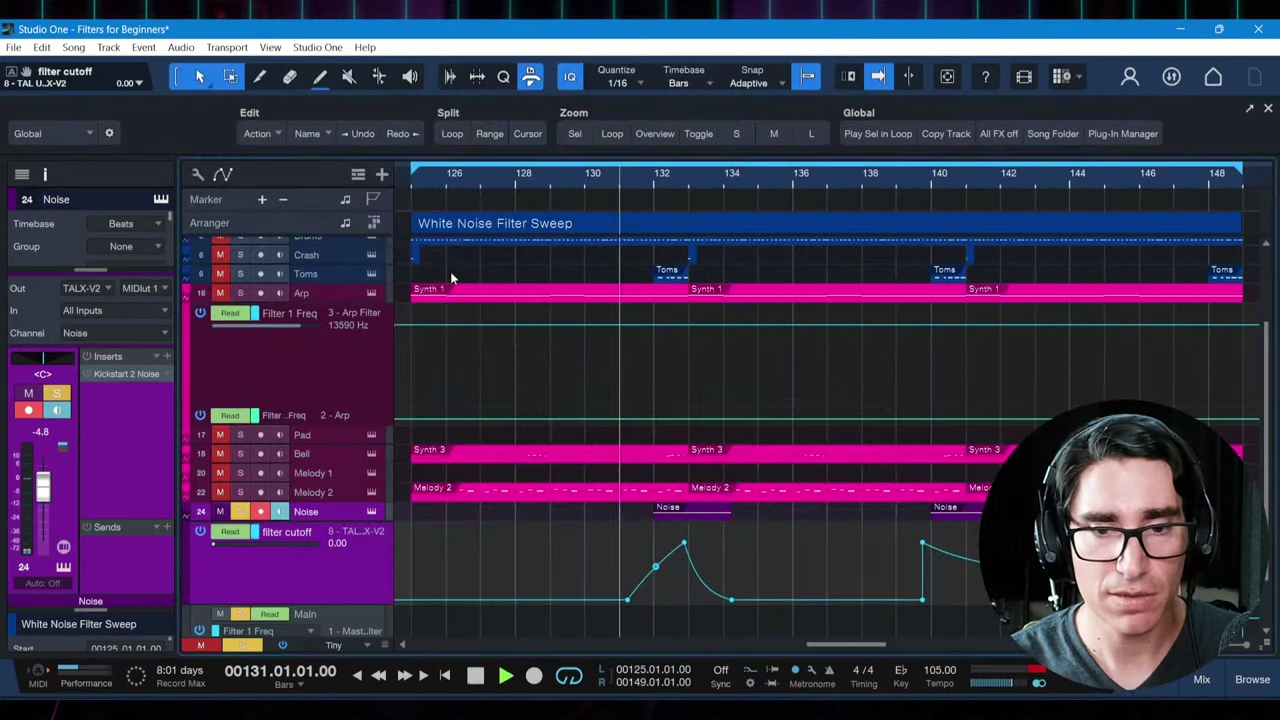
key(space)
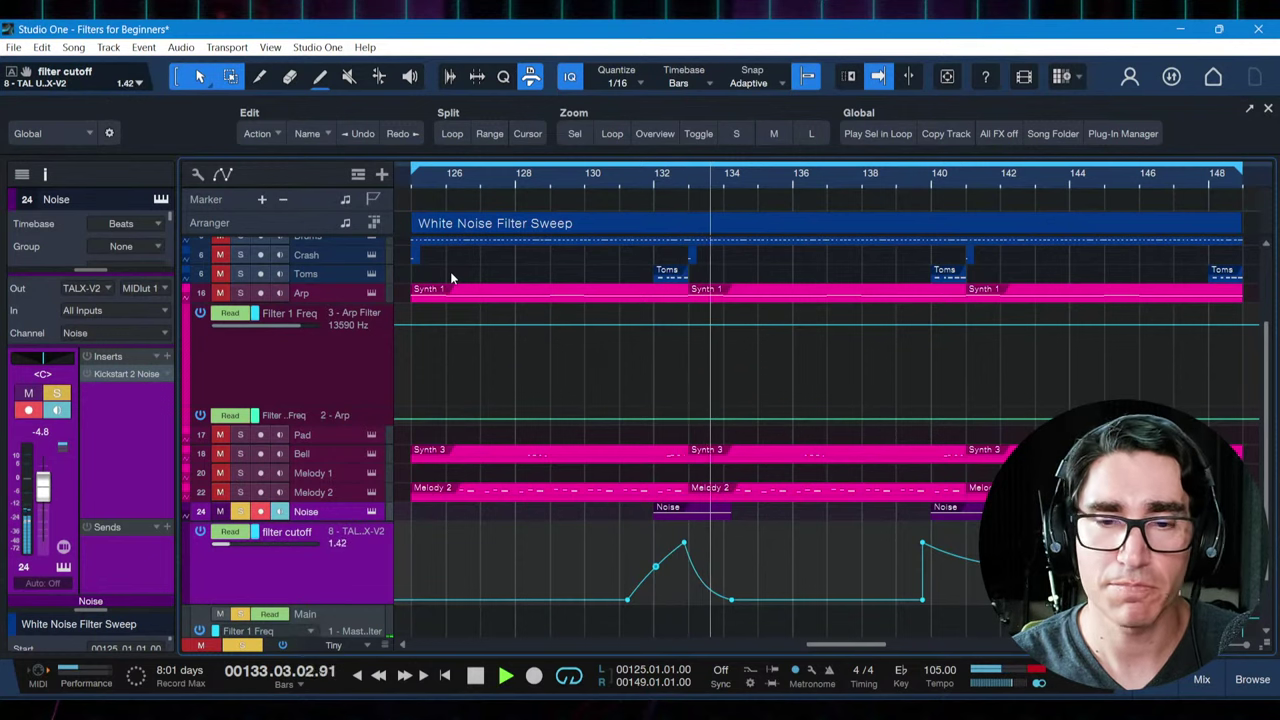
key(space)
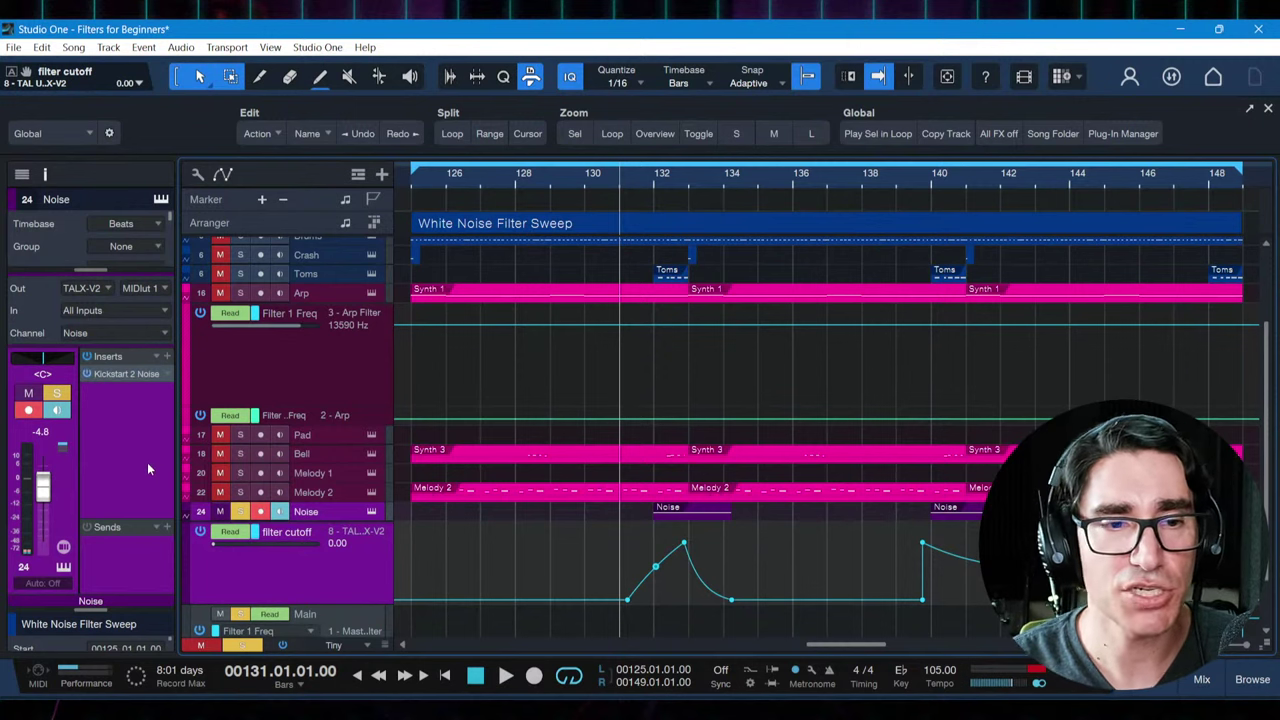
Reopen the Noise track's synth, compare the sweep with Chorus I and II off and on, and leave the chorus off
click(371, 512)
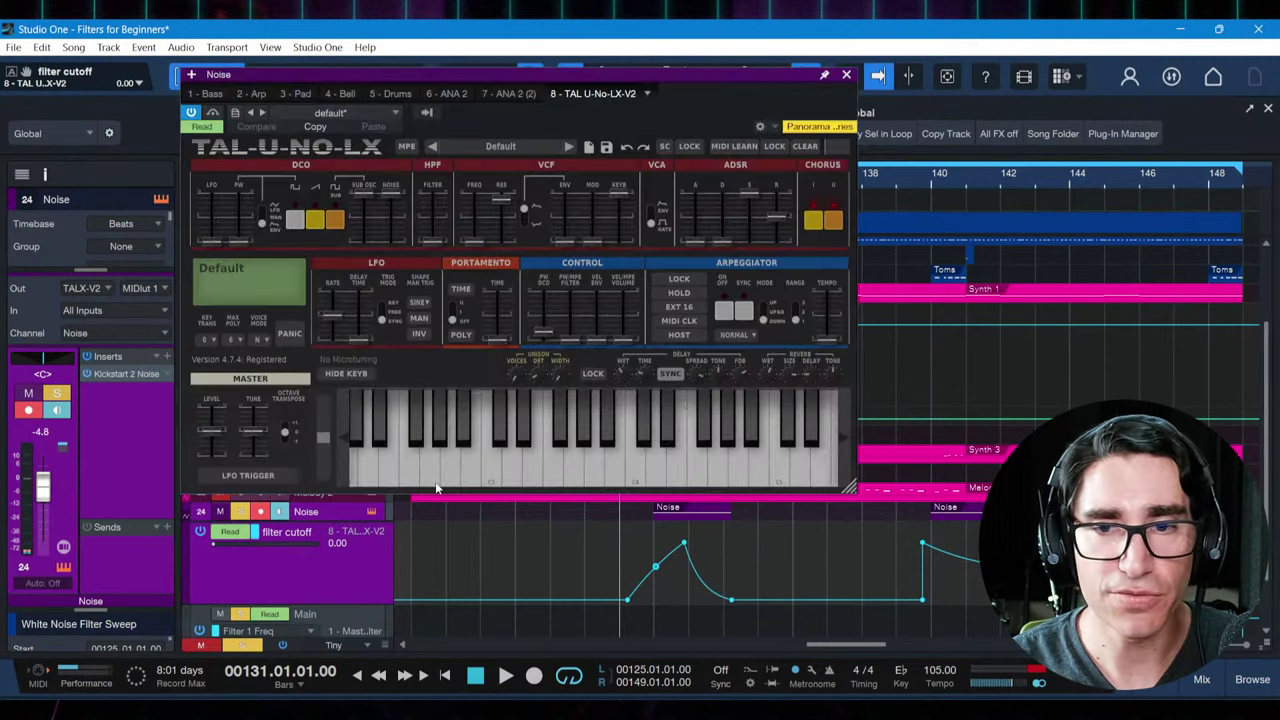
click(813, 221)
click(833, 221)
key(space)
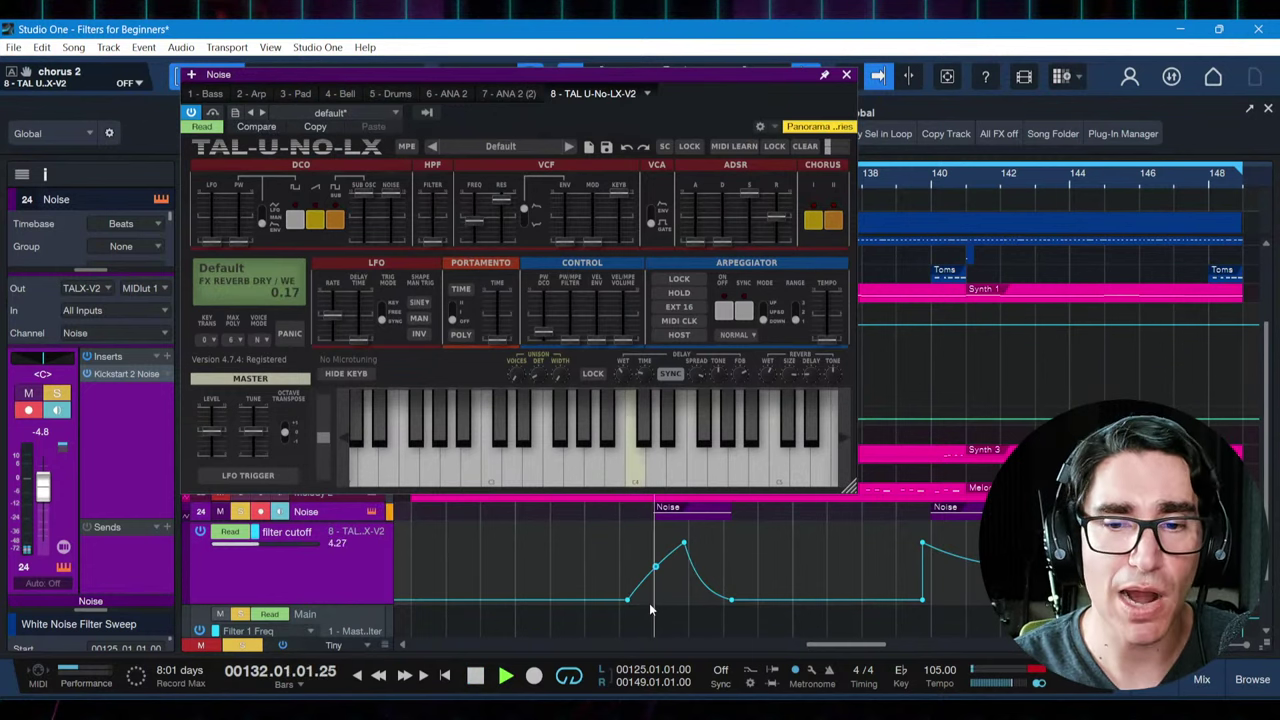
click(824, 222)
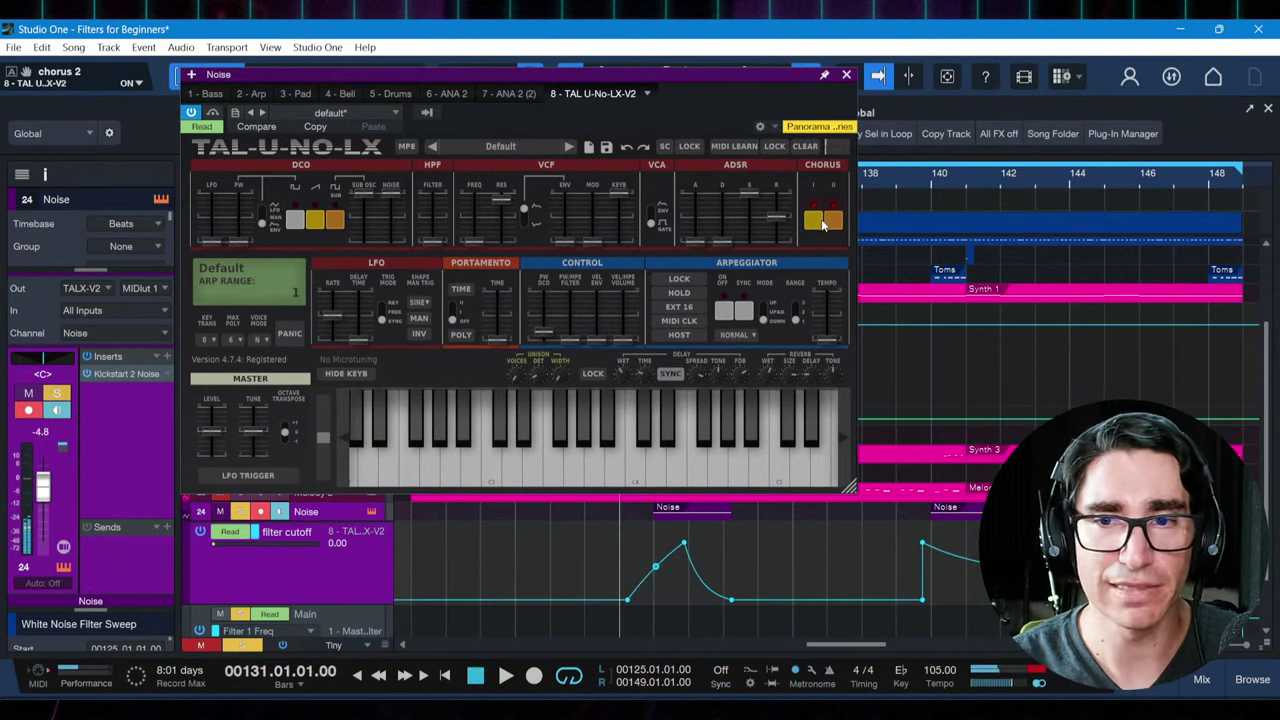
key(space)
click(824, 222)
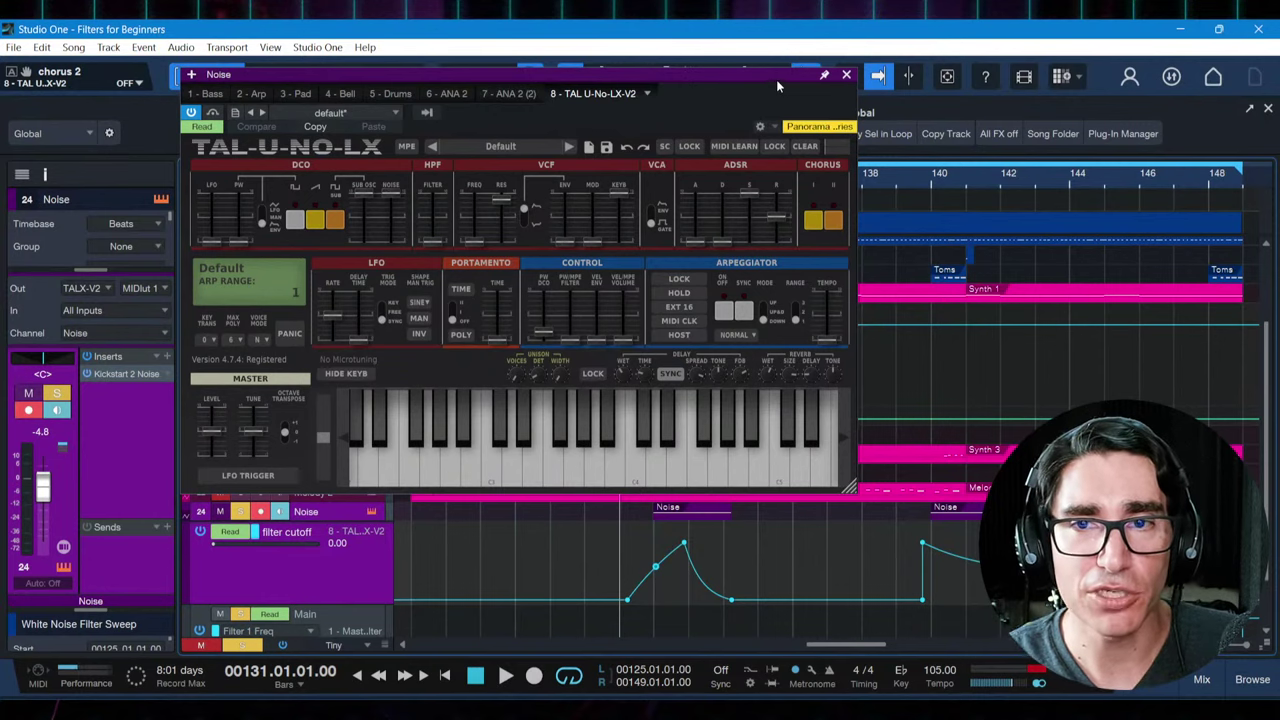
Close the Noise synth window and take the Noise track out of solo
drag(810, 80, 782, 80)
click(818, 74)
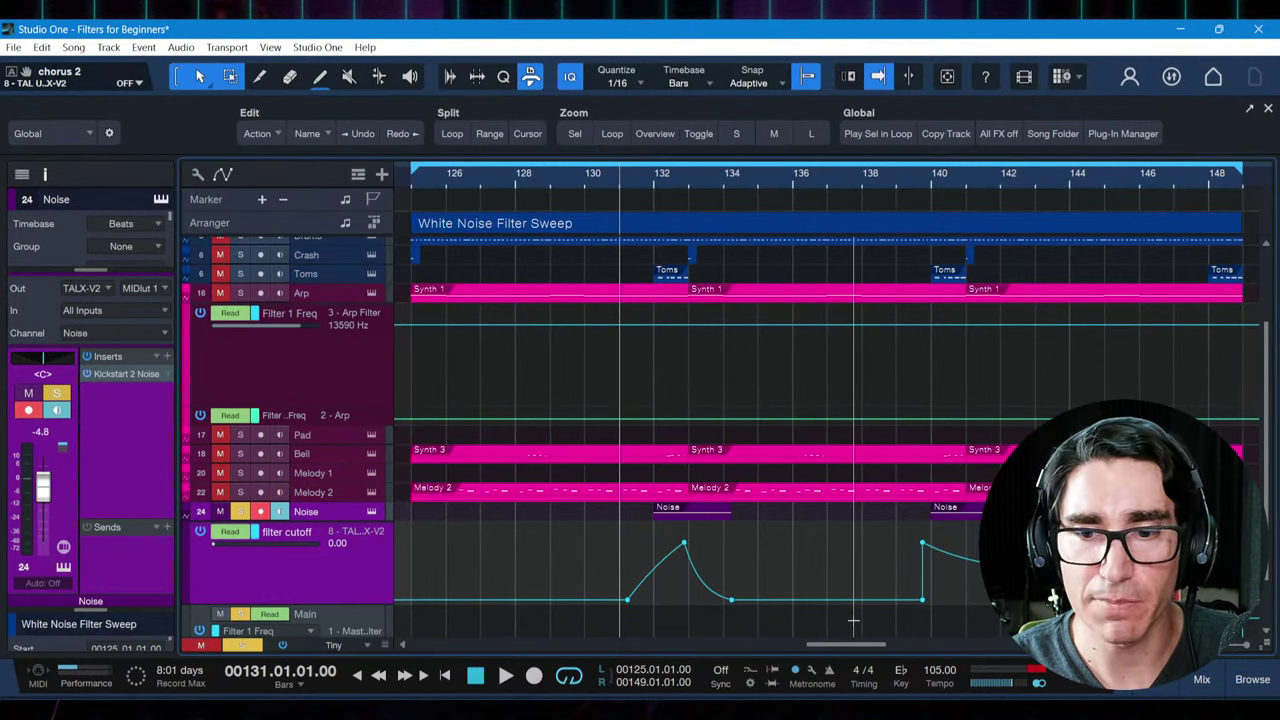
drag(835, 645, 849, 645)
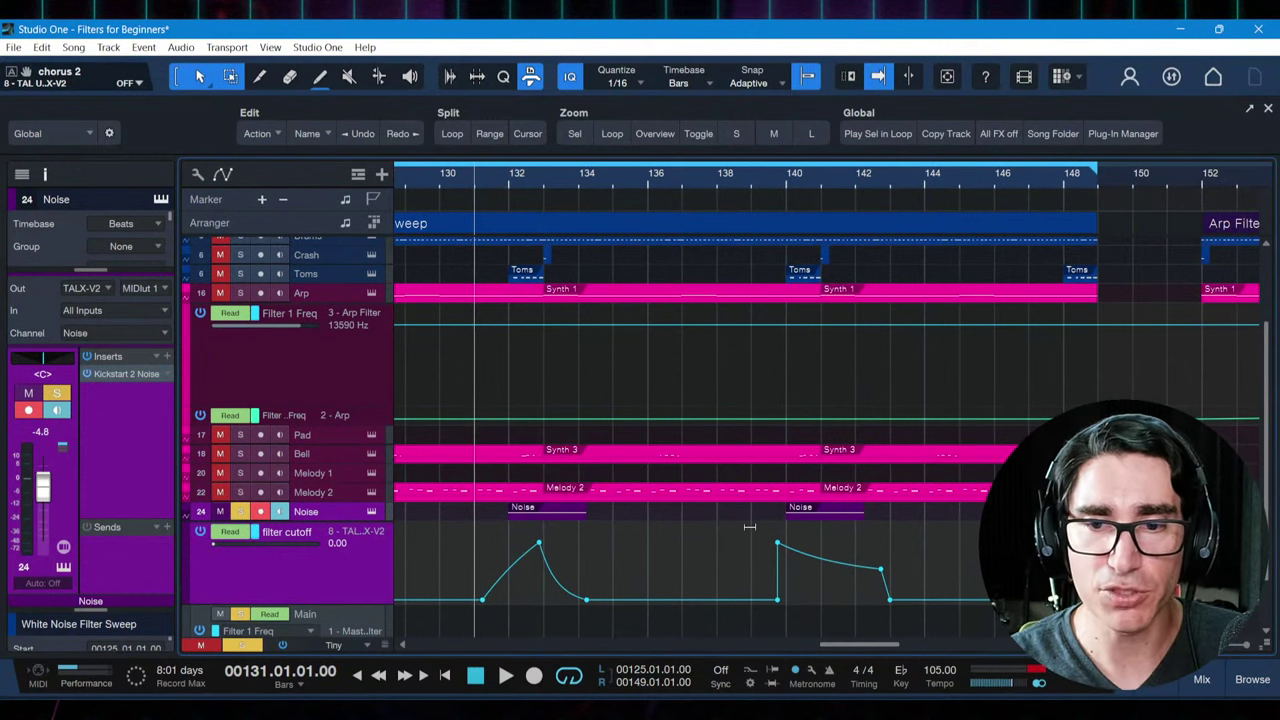
click(240, 512)
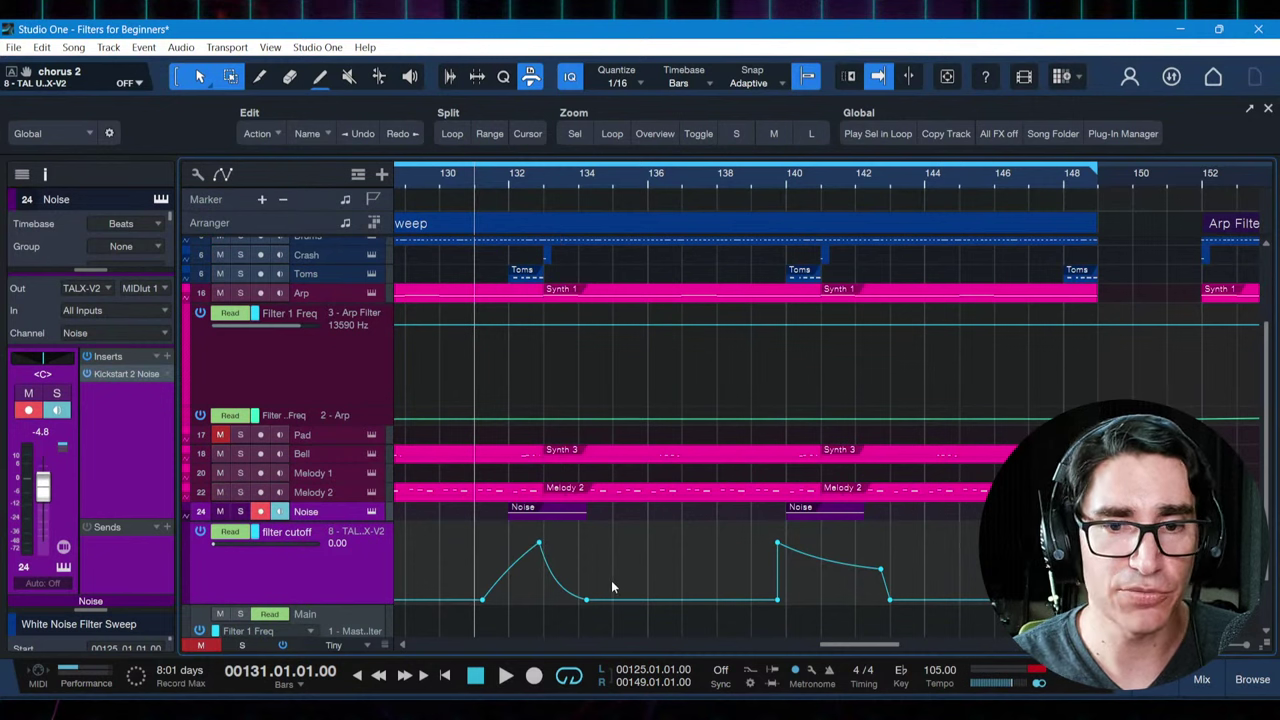
Play the full mix from bar 139 to hear the second noise sweep in context
key(space)
key(space)
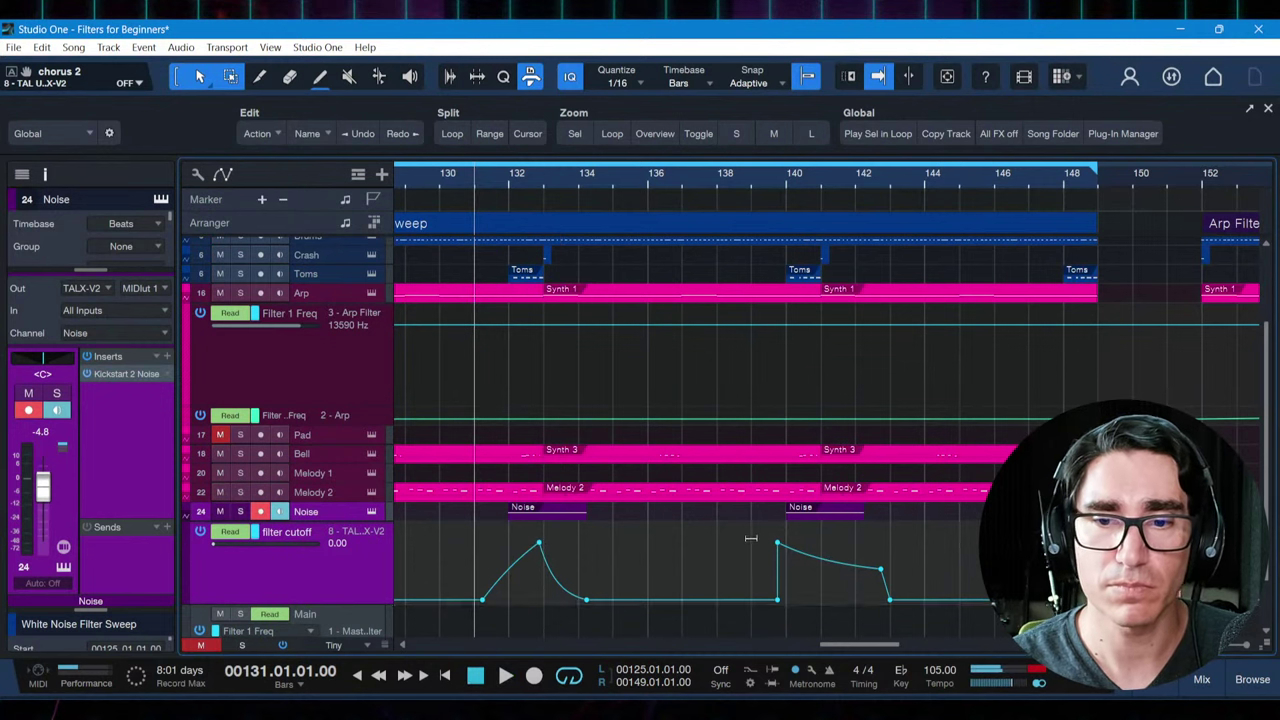
click(751, 551)
key(space)
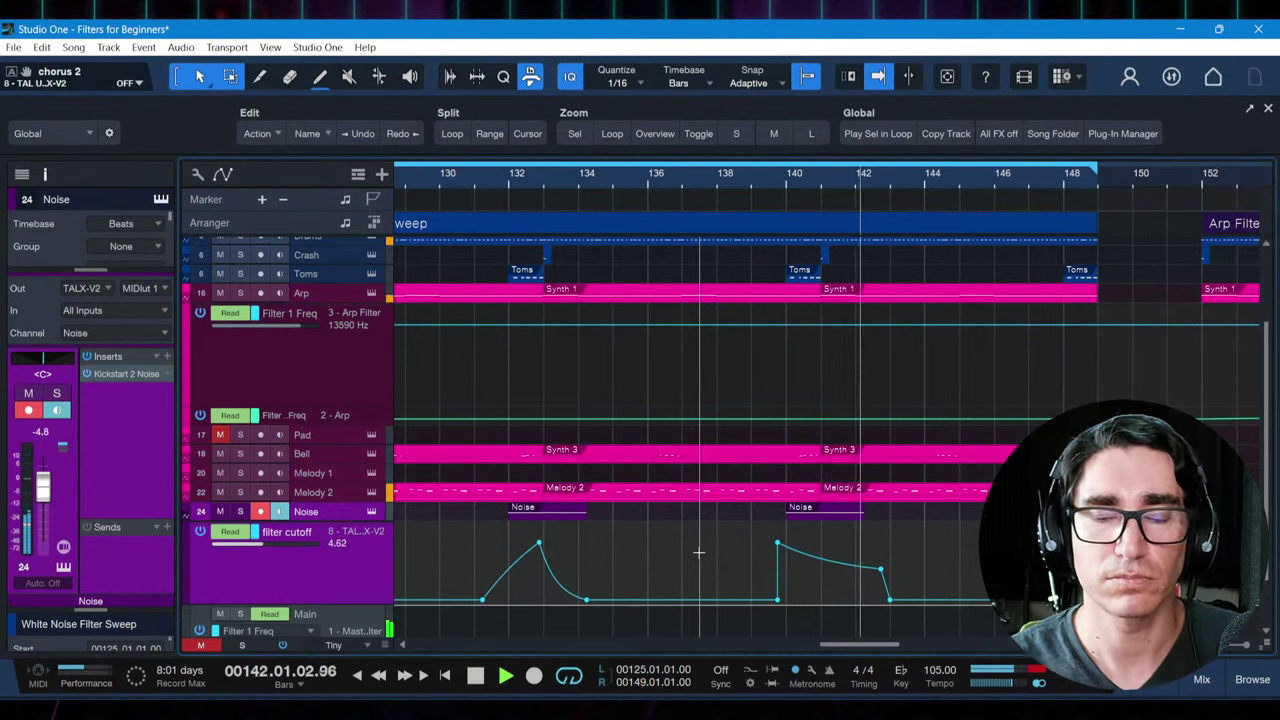
key(space)
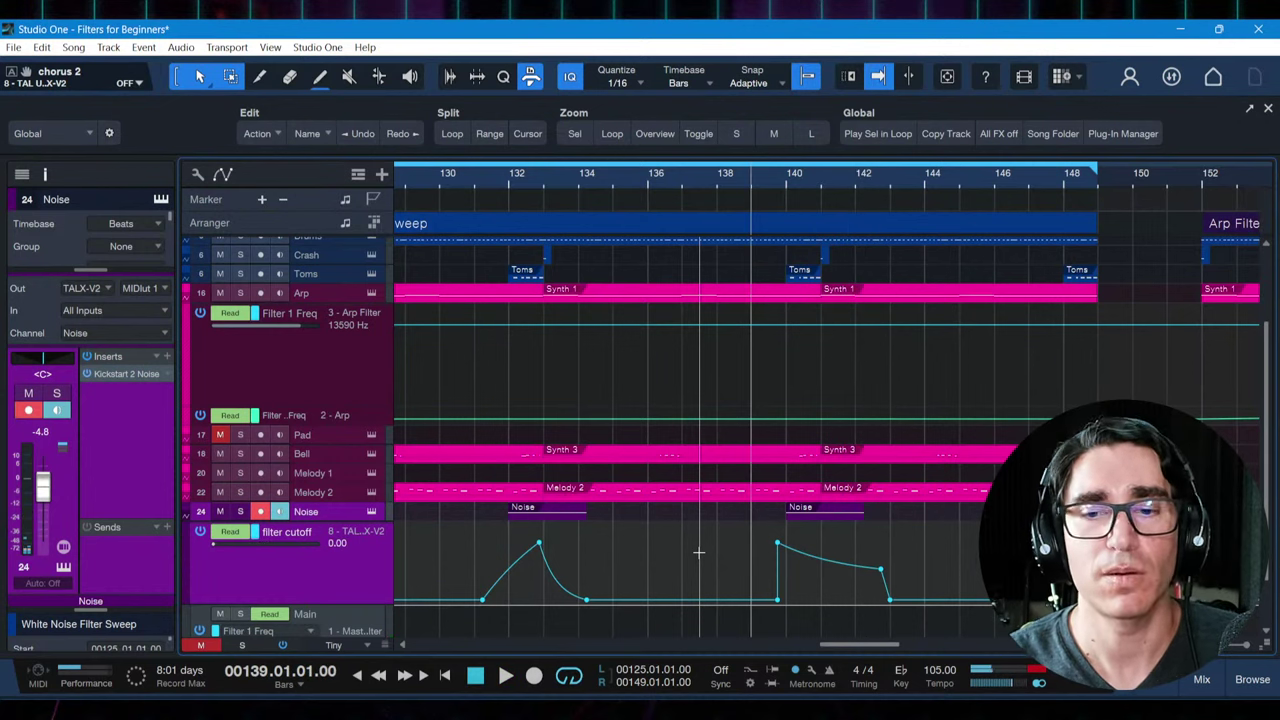
click(510, 566)
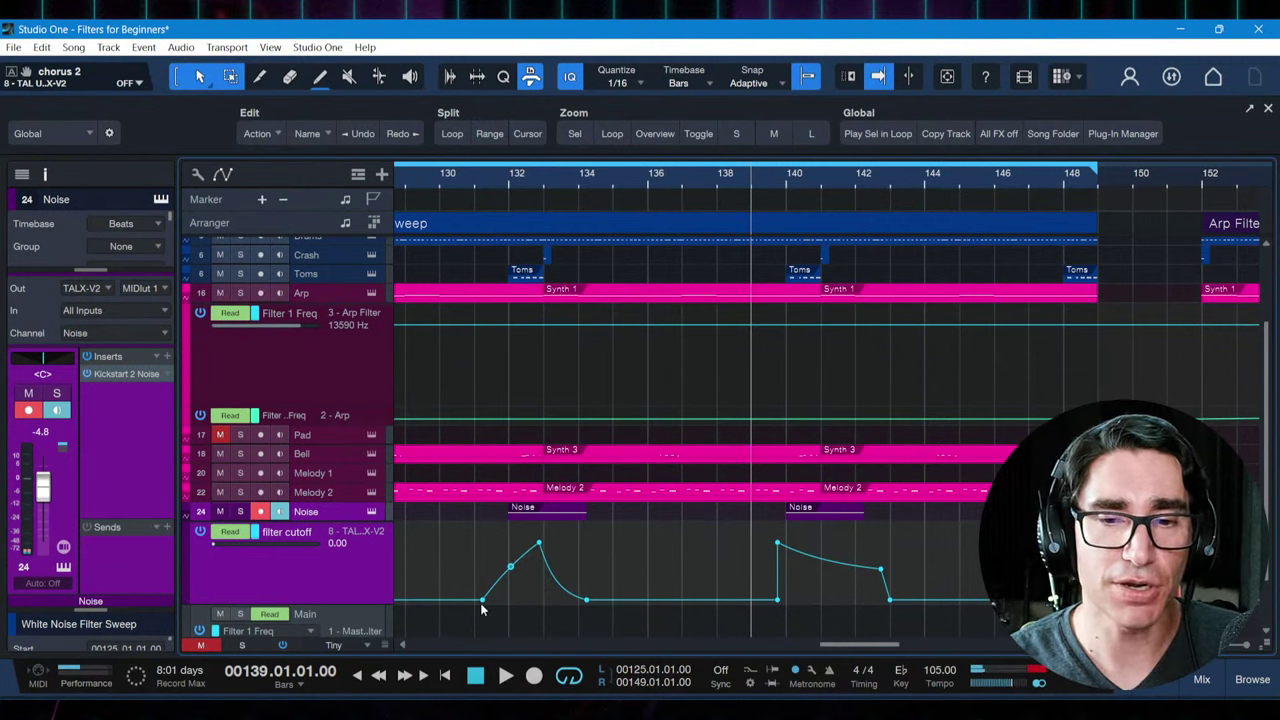
drag(510, 566, 562, 588)
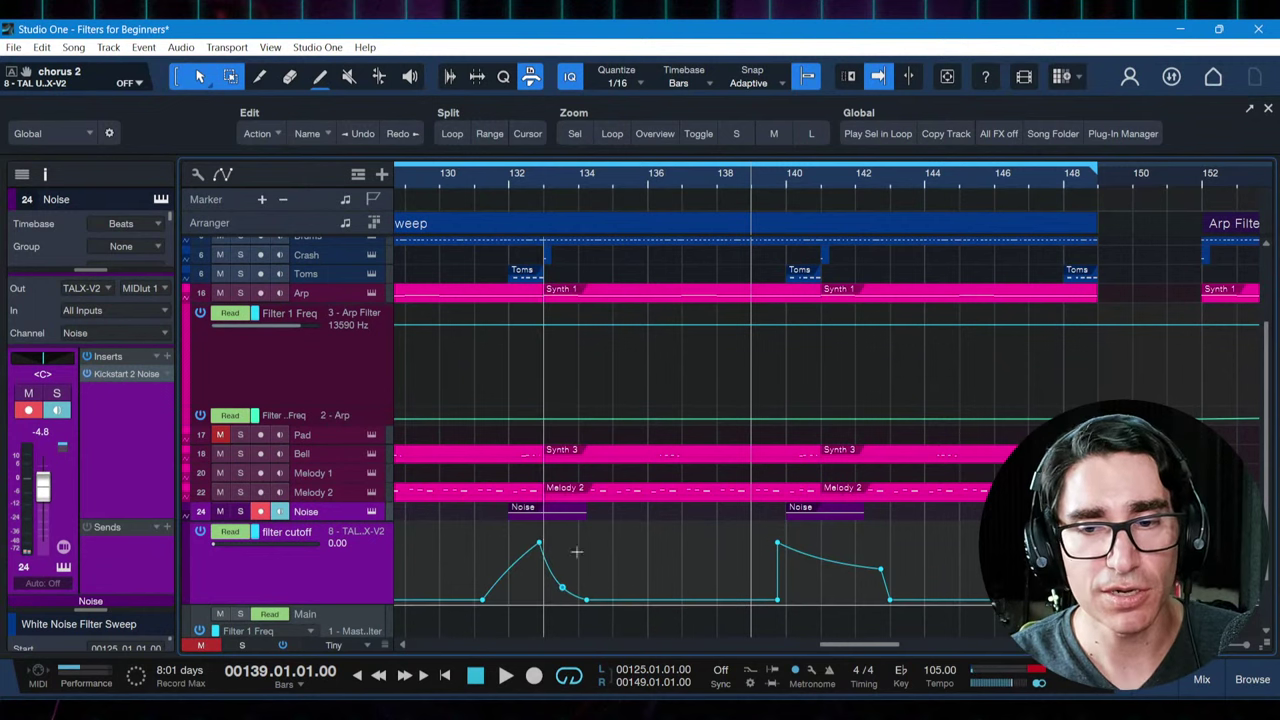
key(Delete)
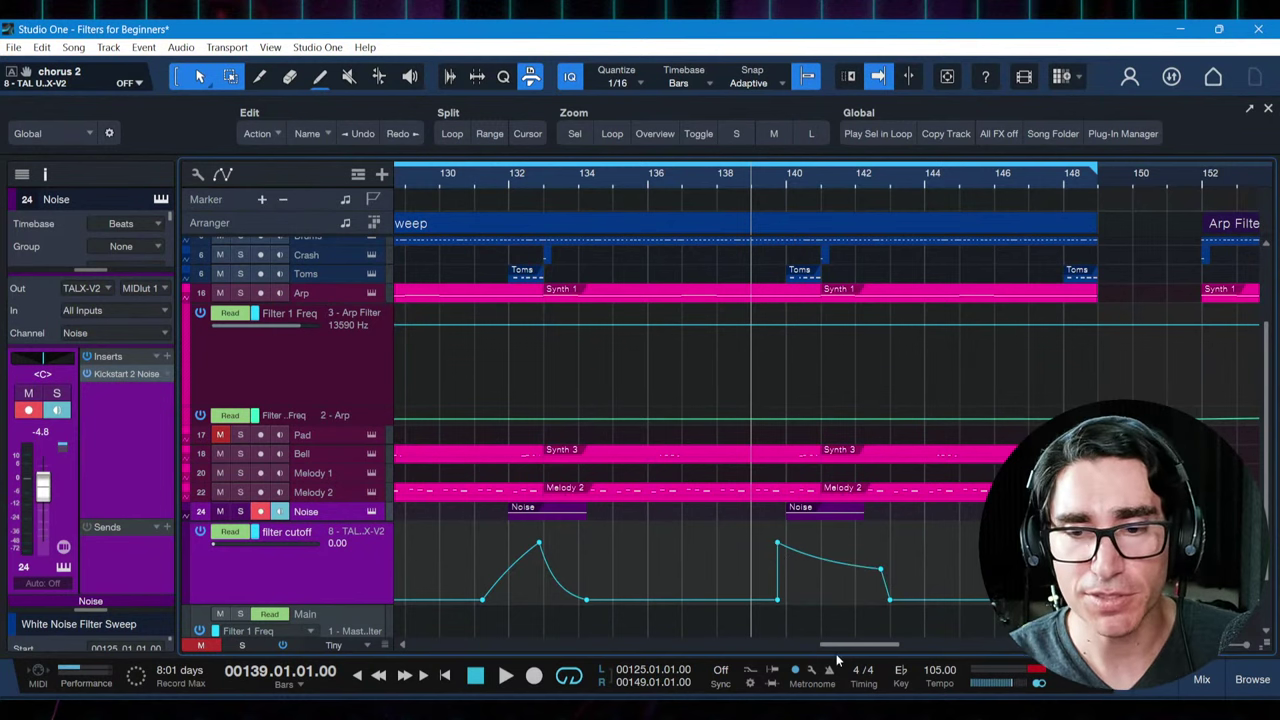
Loop and zoom to the Arp Filter Cutoff Automation section, bars 152 to 168, and make the Arp synth's filter frequency lane taller
drag(829, 650, 836, 648)
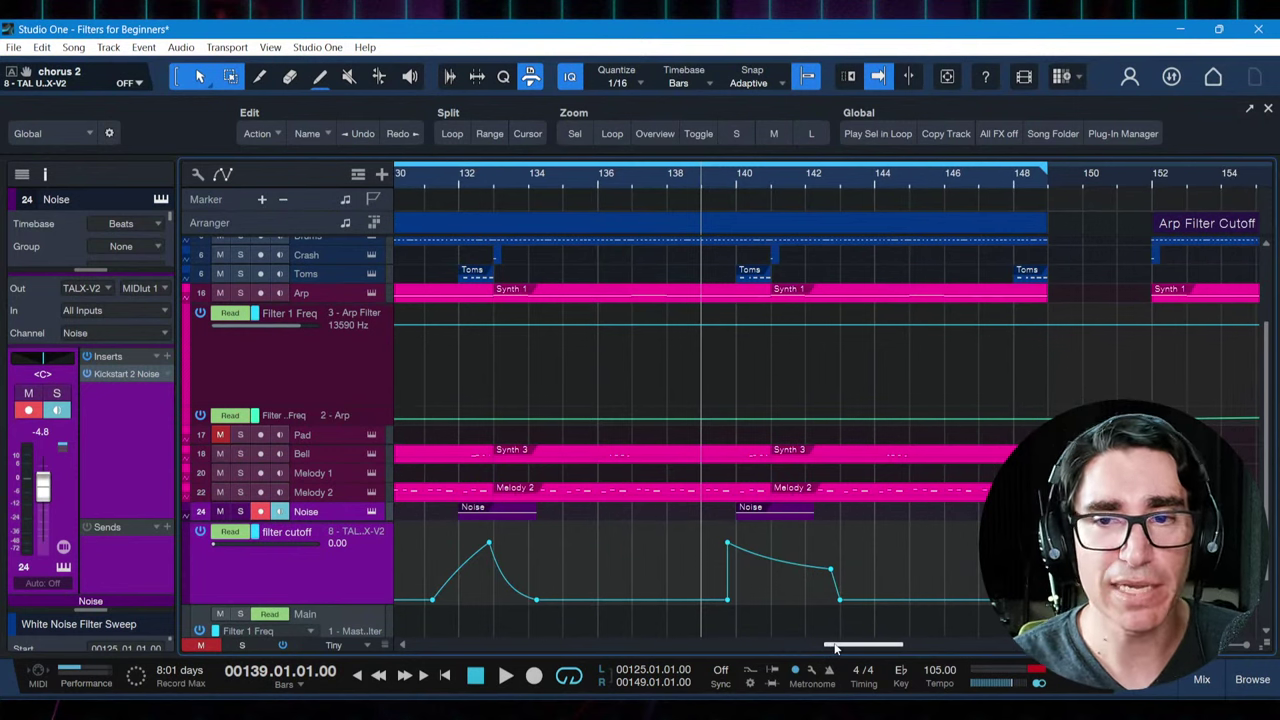
drag(669, 185, 628, 146)
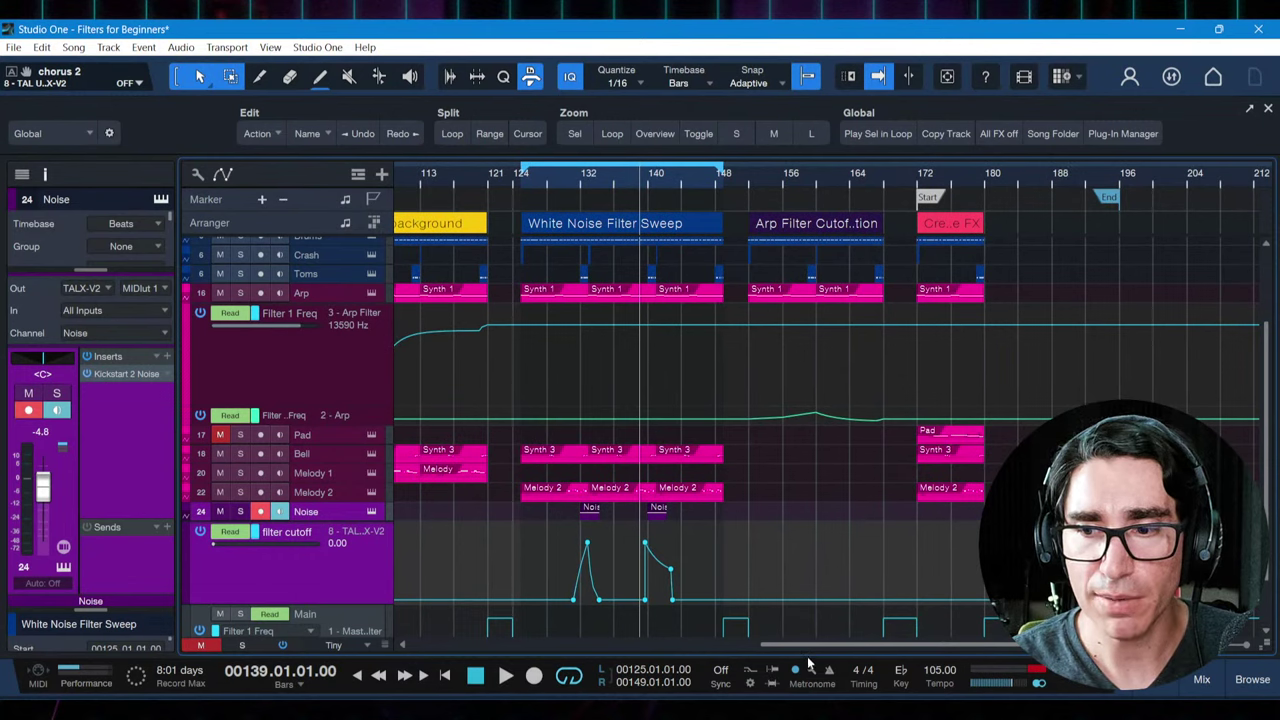
drag(792, 647, 820, 647)
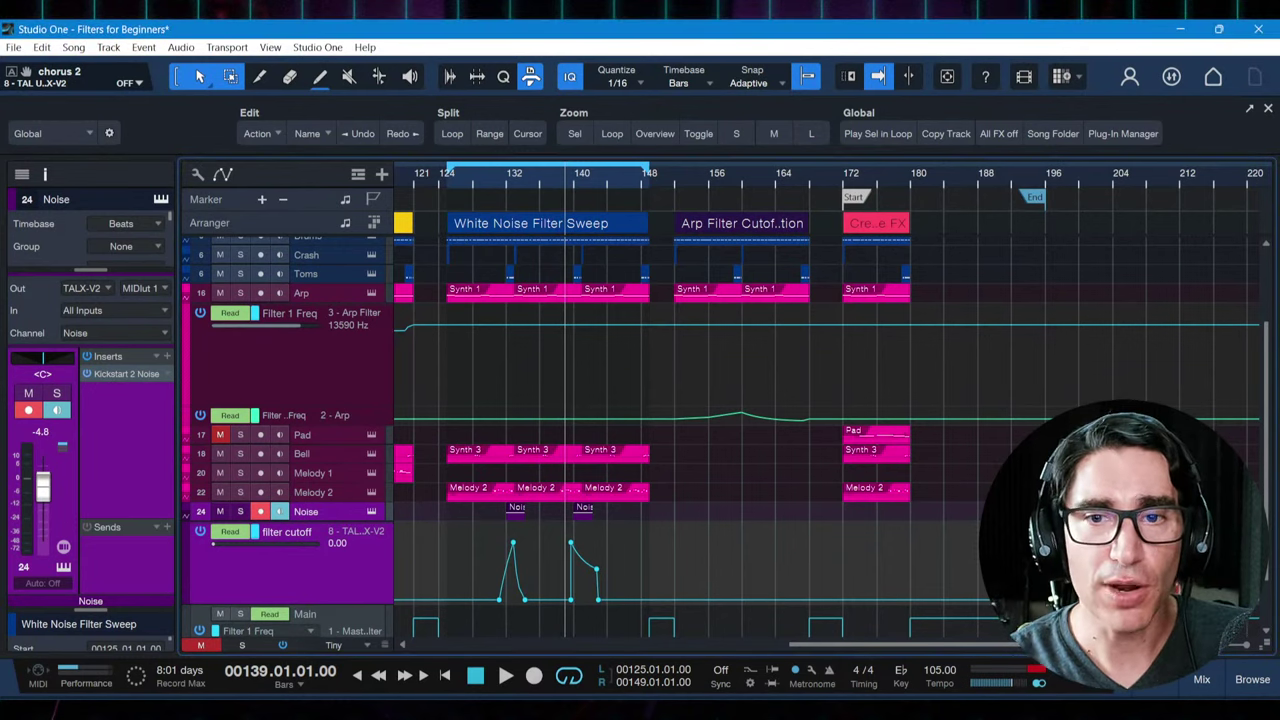
drag(880, 645, 914, 645)
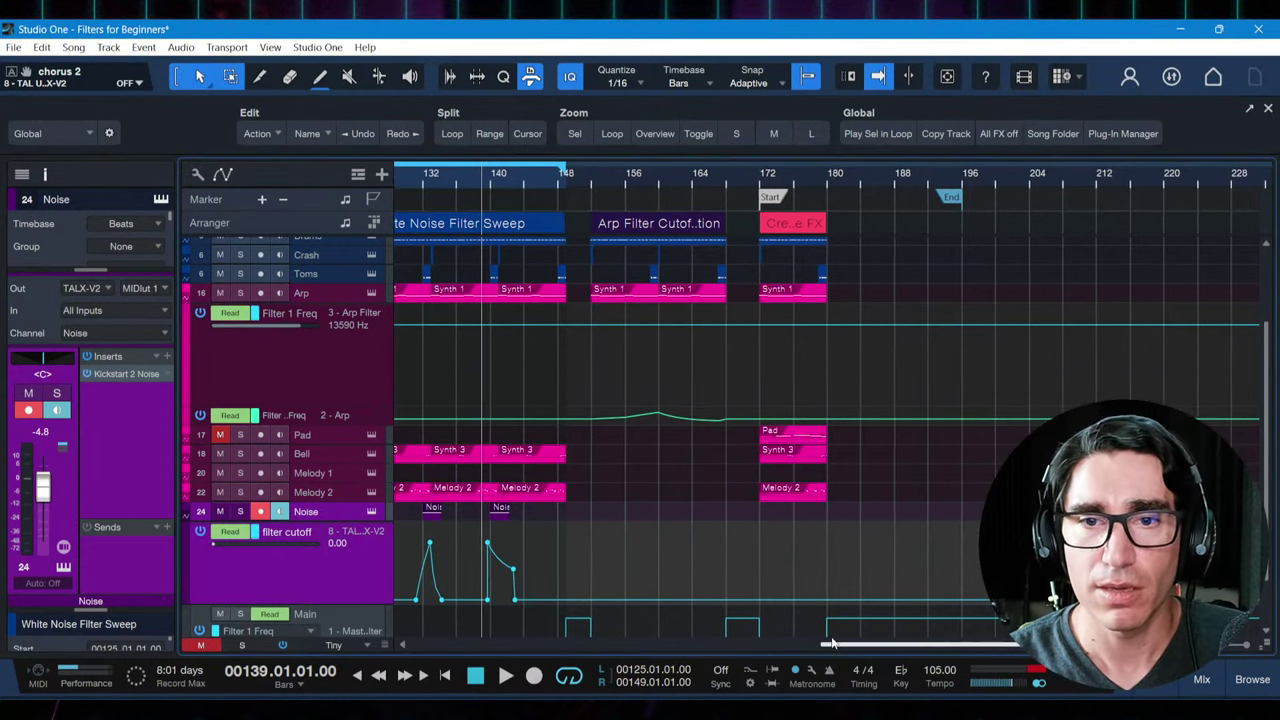
click(625, 227)
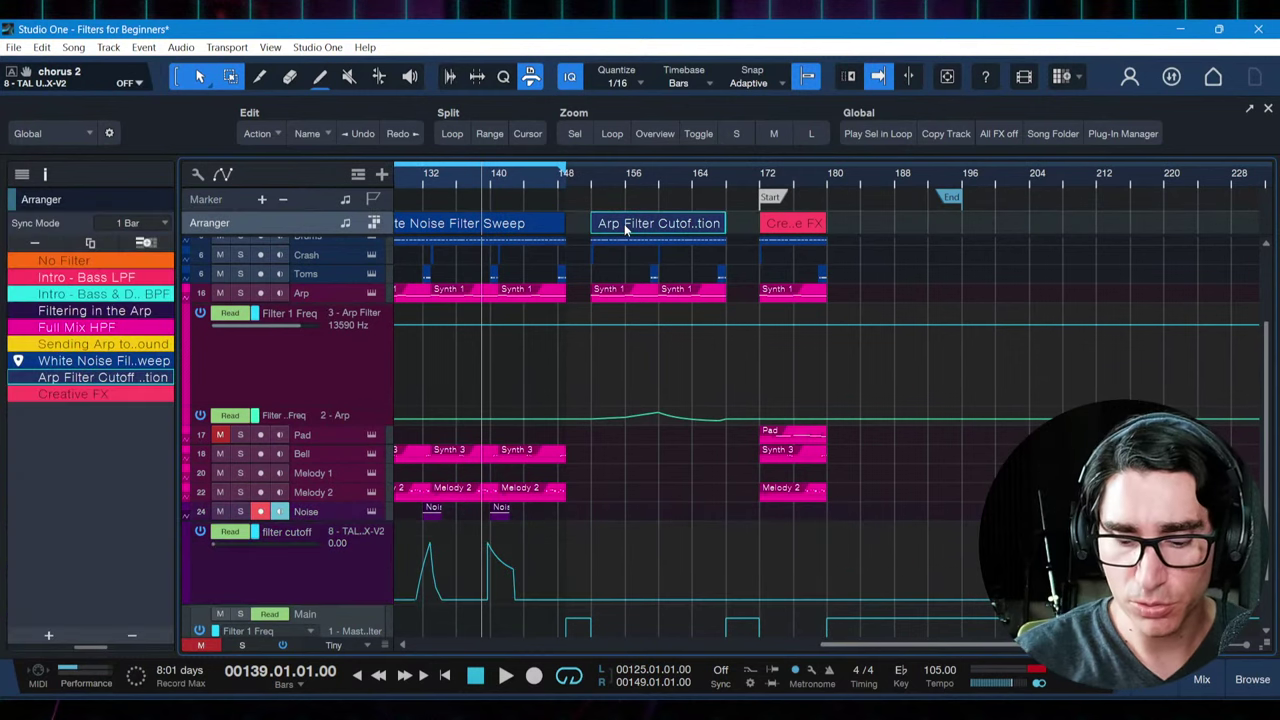
key(p)
key(z)
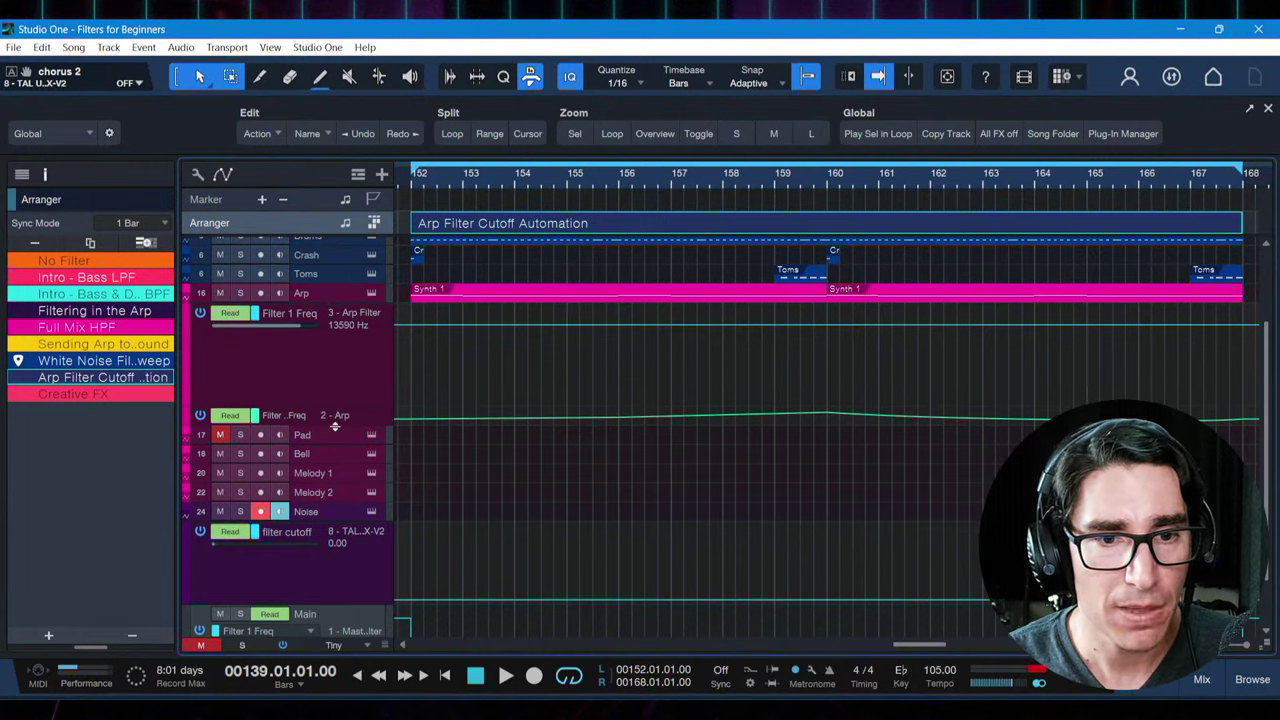
drag(334, 427, 335, 505)
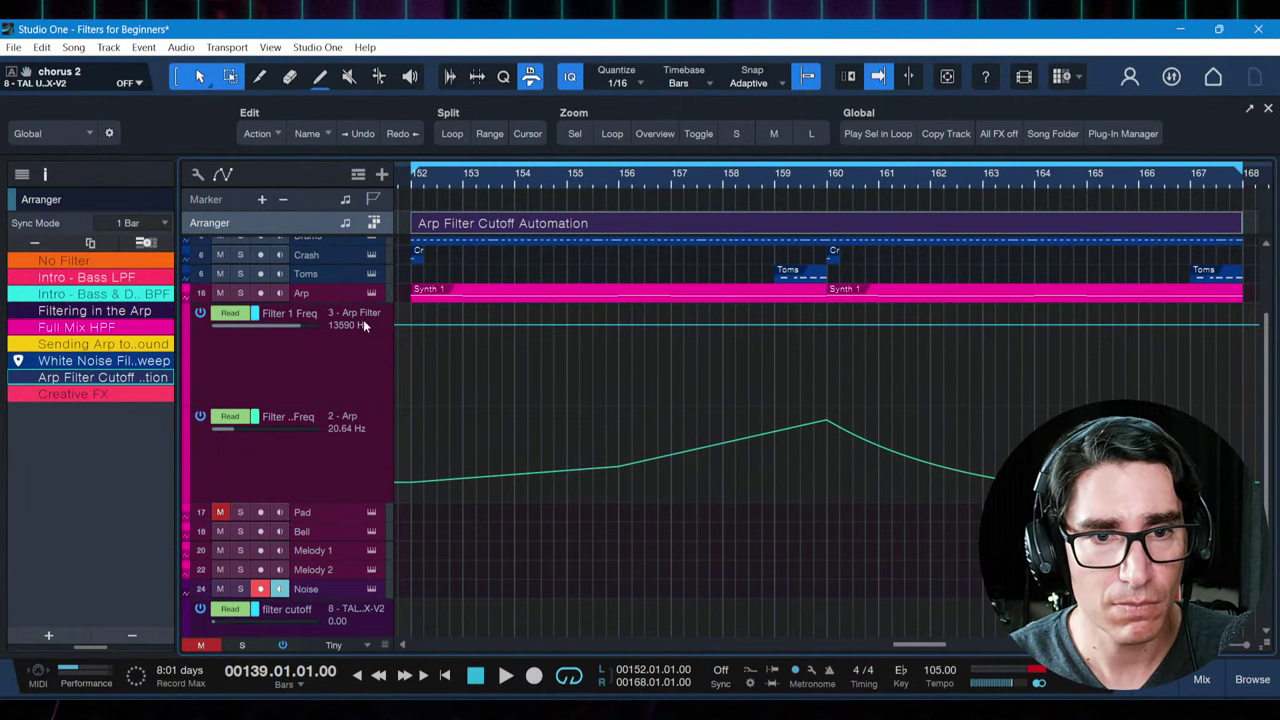
Open the Arp track's ANA synth, select its master filter cutoff control for inspection, and close the window
click(346, 294)
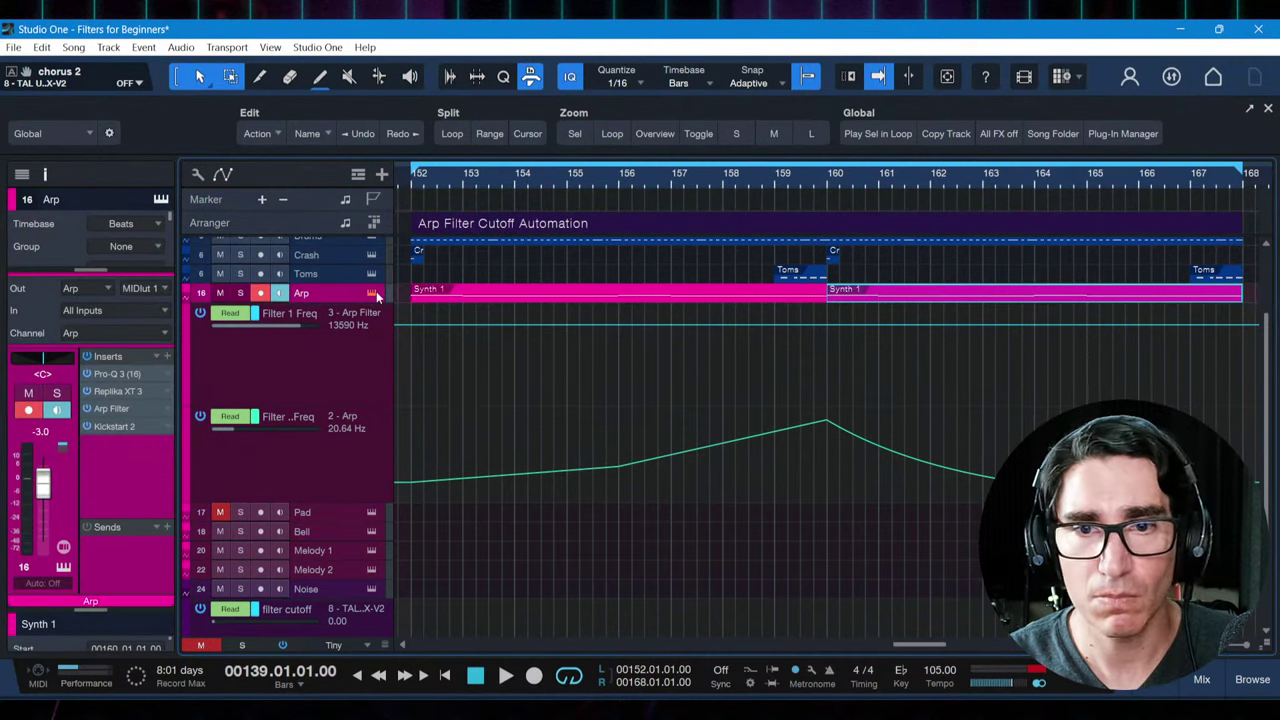
click(372, 293)
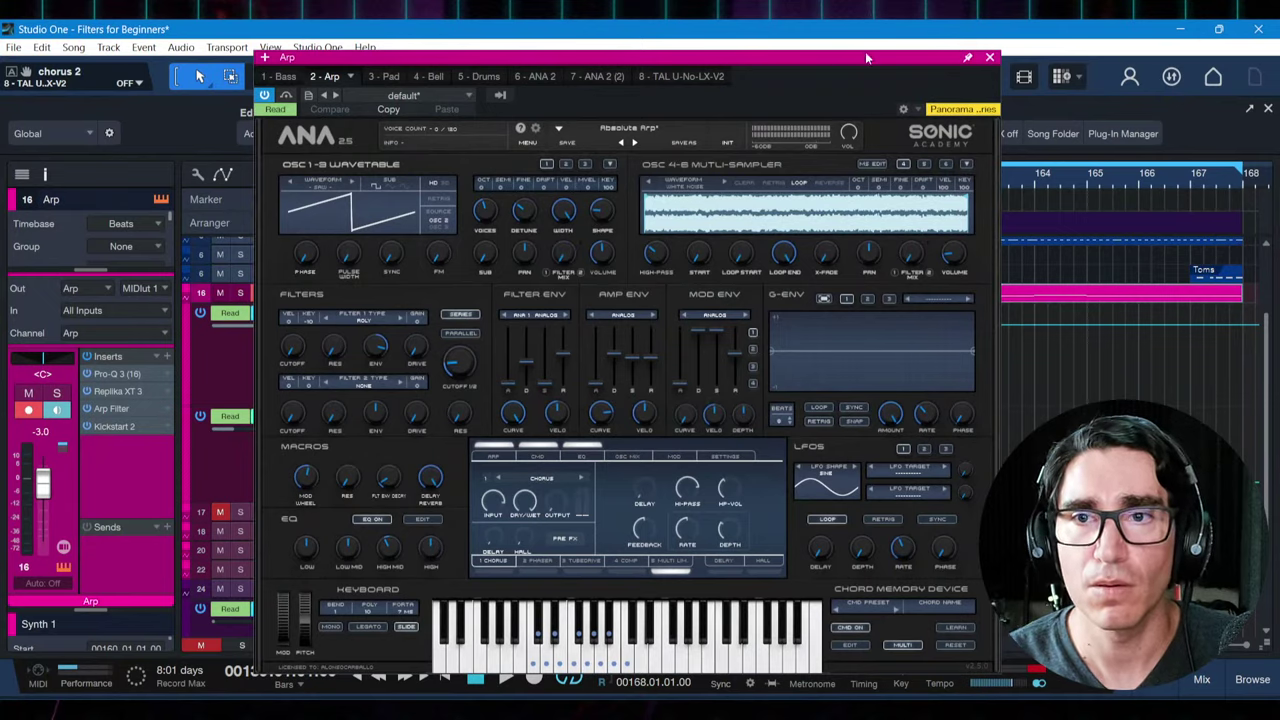
drag(864, 55, 721, 56)
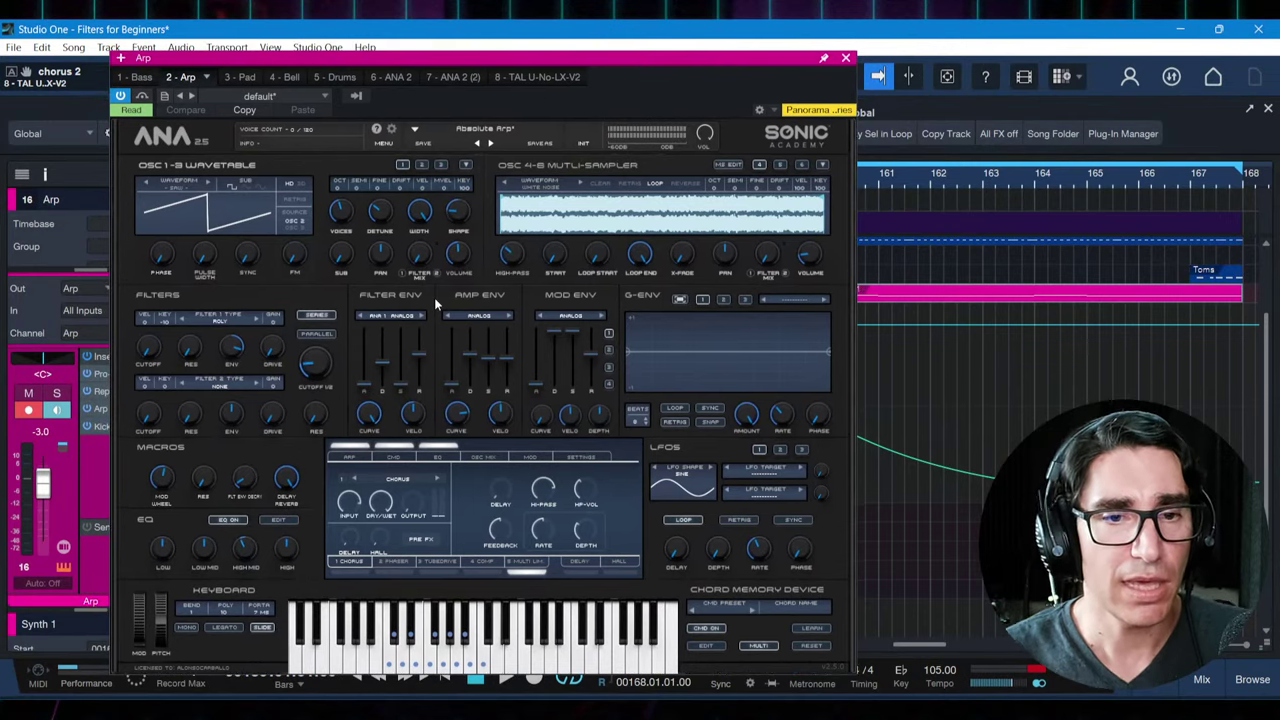
mouse_move(241, 351)
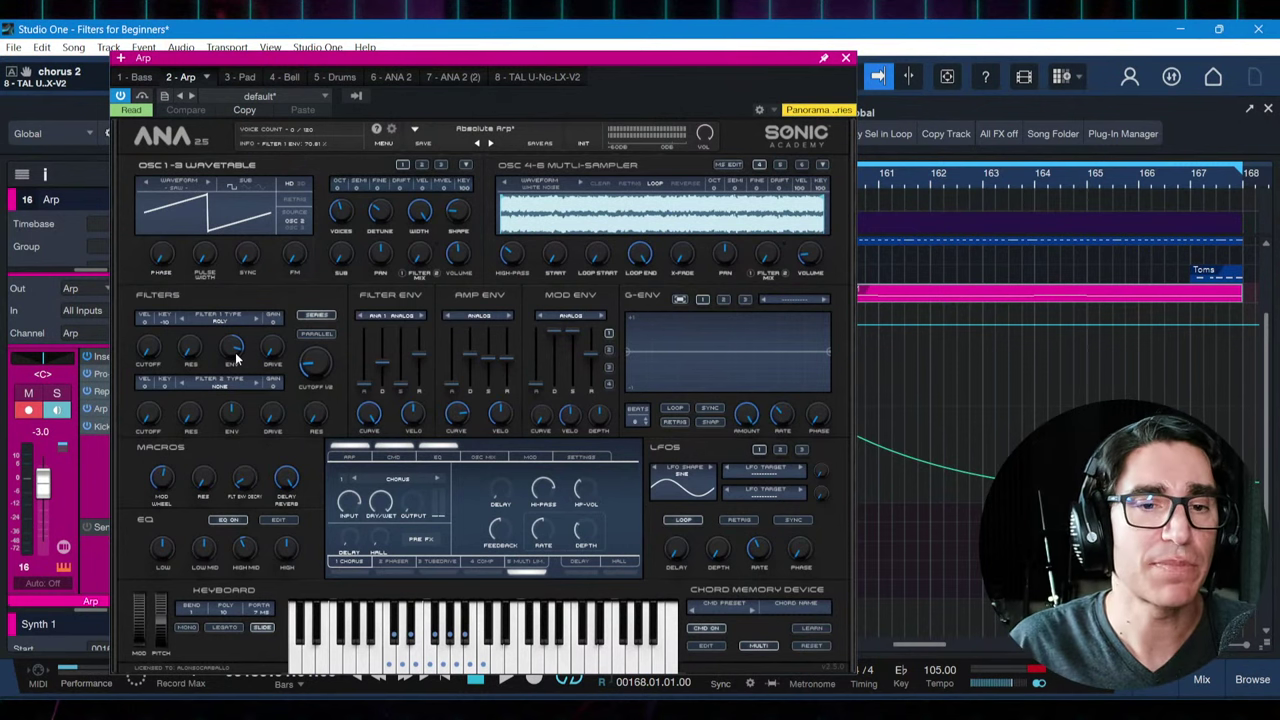
click(310, 366)
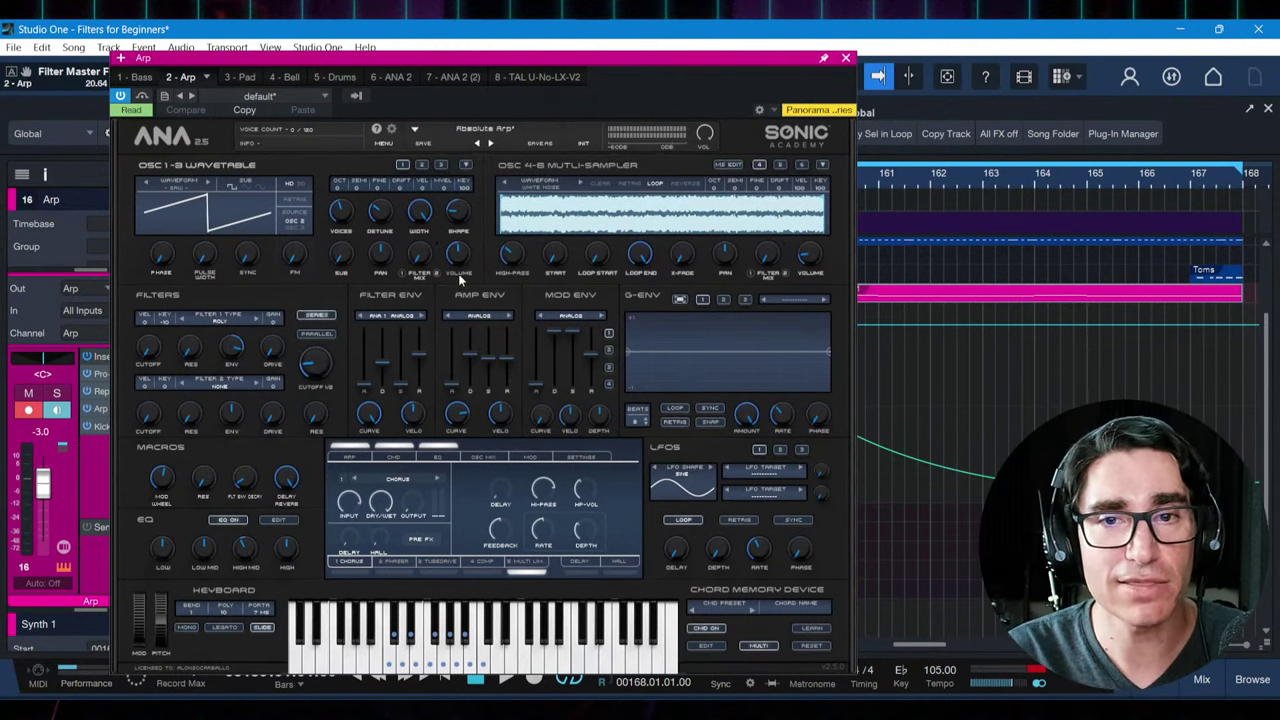
click(846, 58)
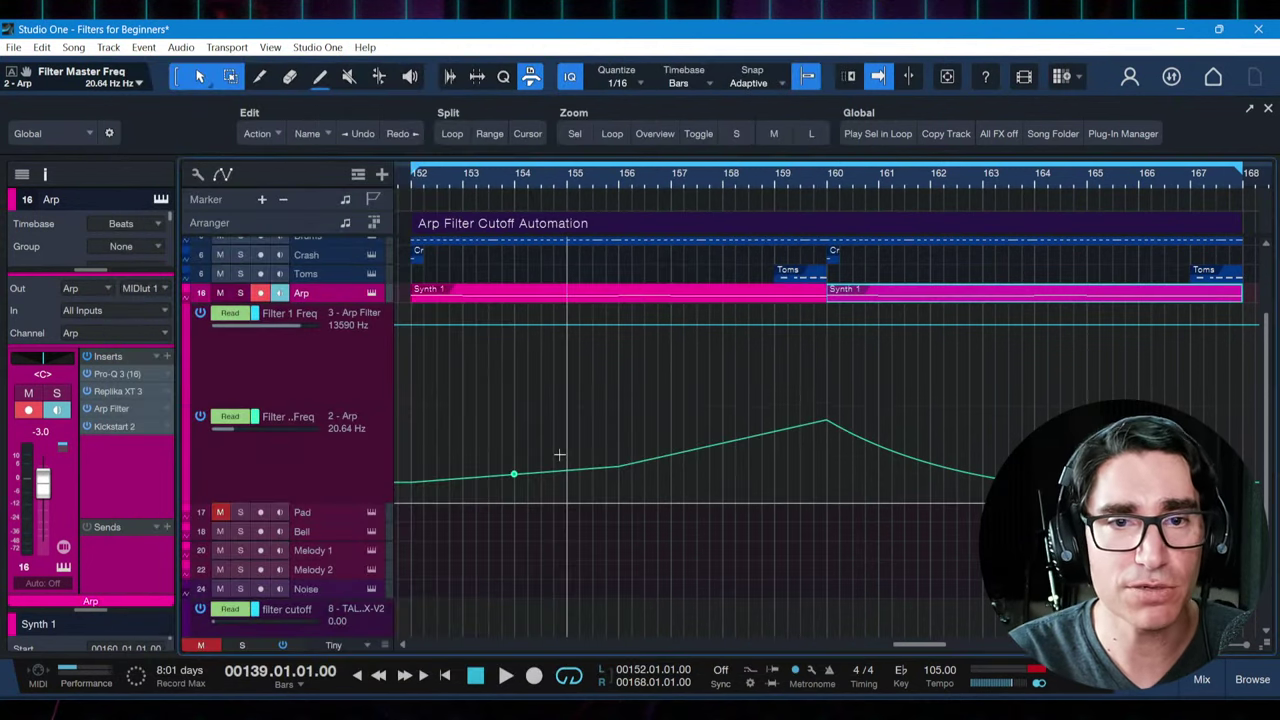
Play the Arp cutoff automation from bar 152 in the full mix, and play it again with the Arp track soloed
key(space)
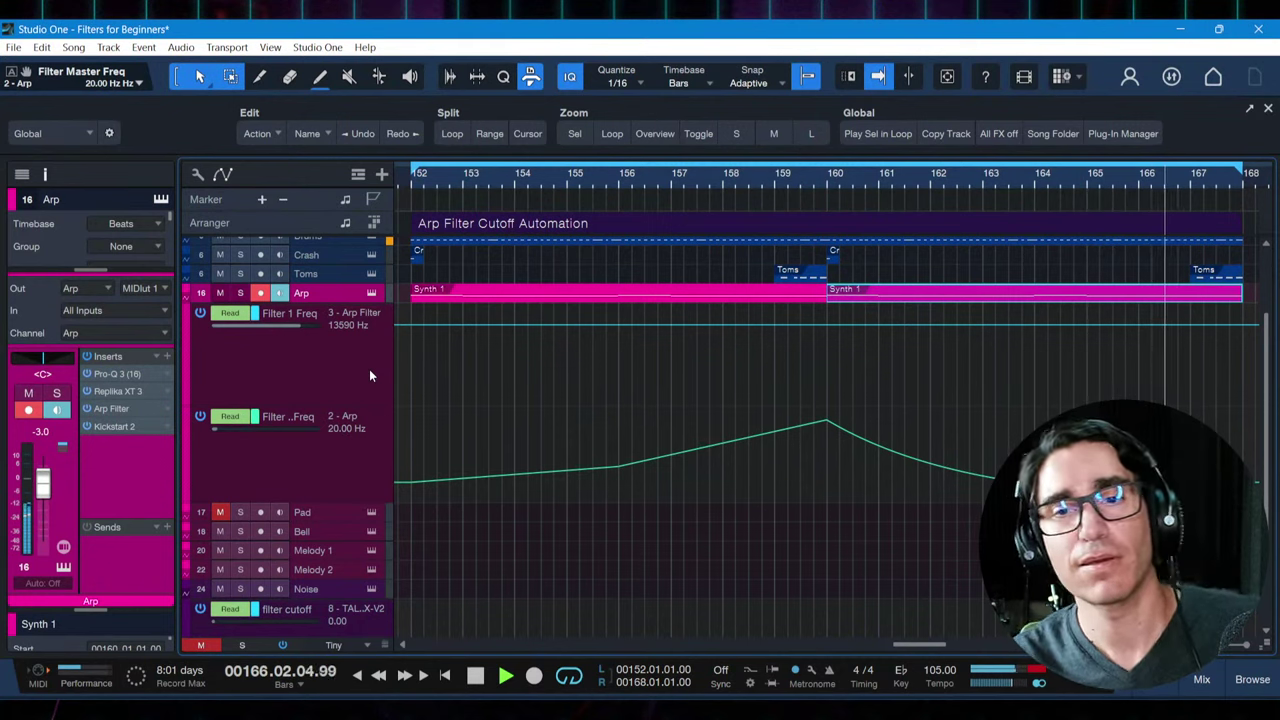
key(space)
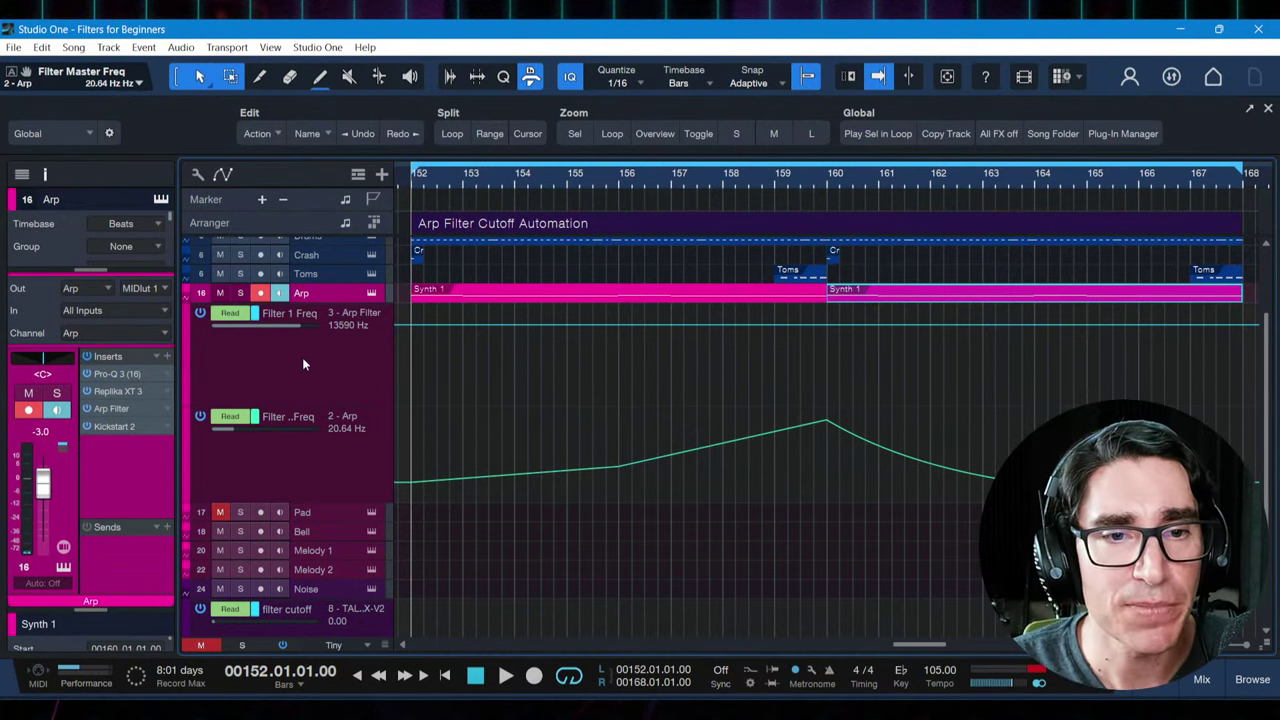
key(s)
key(space)
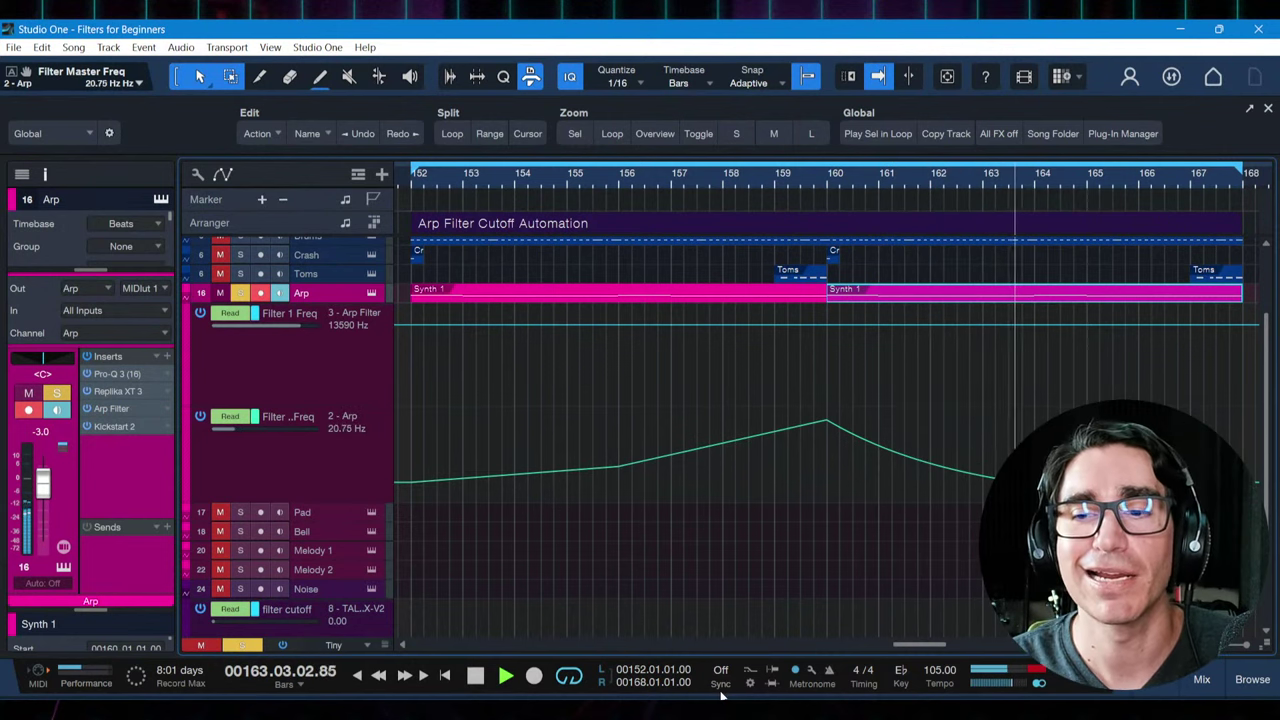
key(space)
Play the soloed Arp from bar 160, where the cutoff curve peaks and starts falling
click(826, 346)
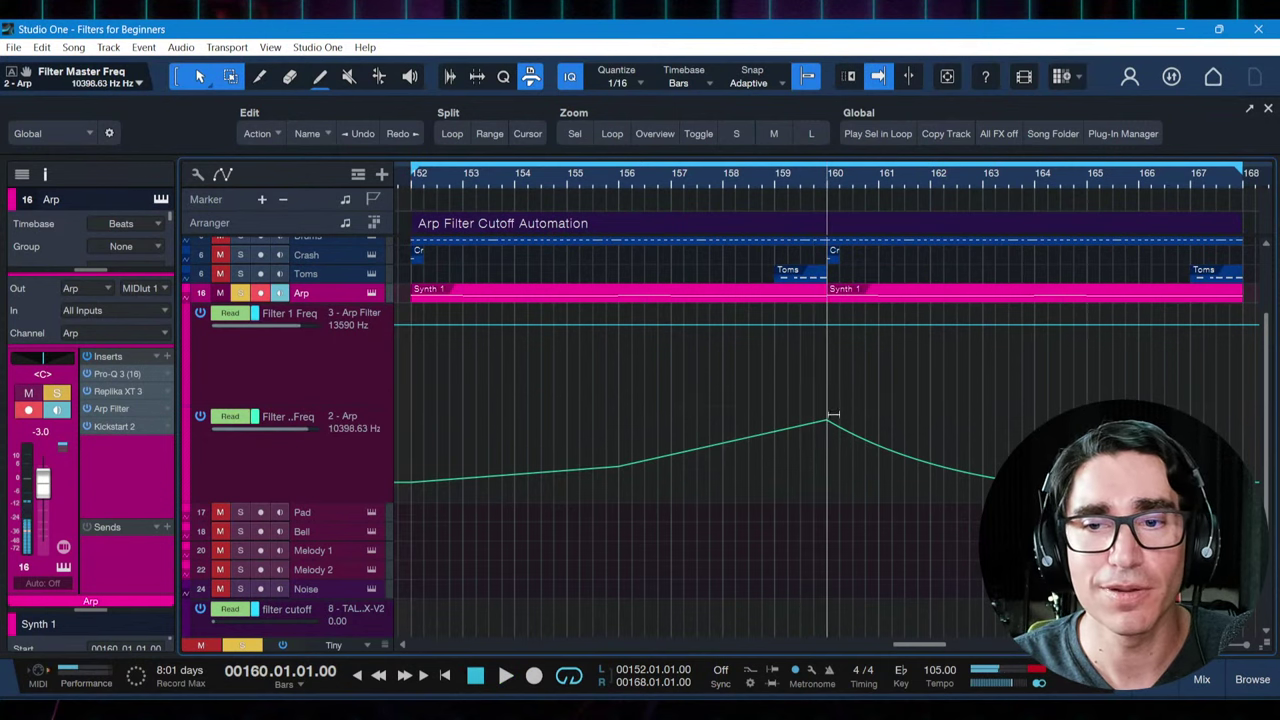
key(space)
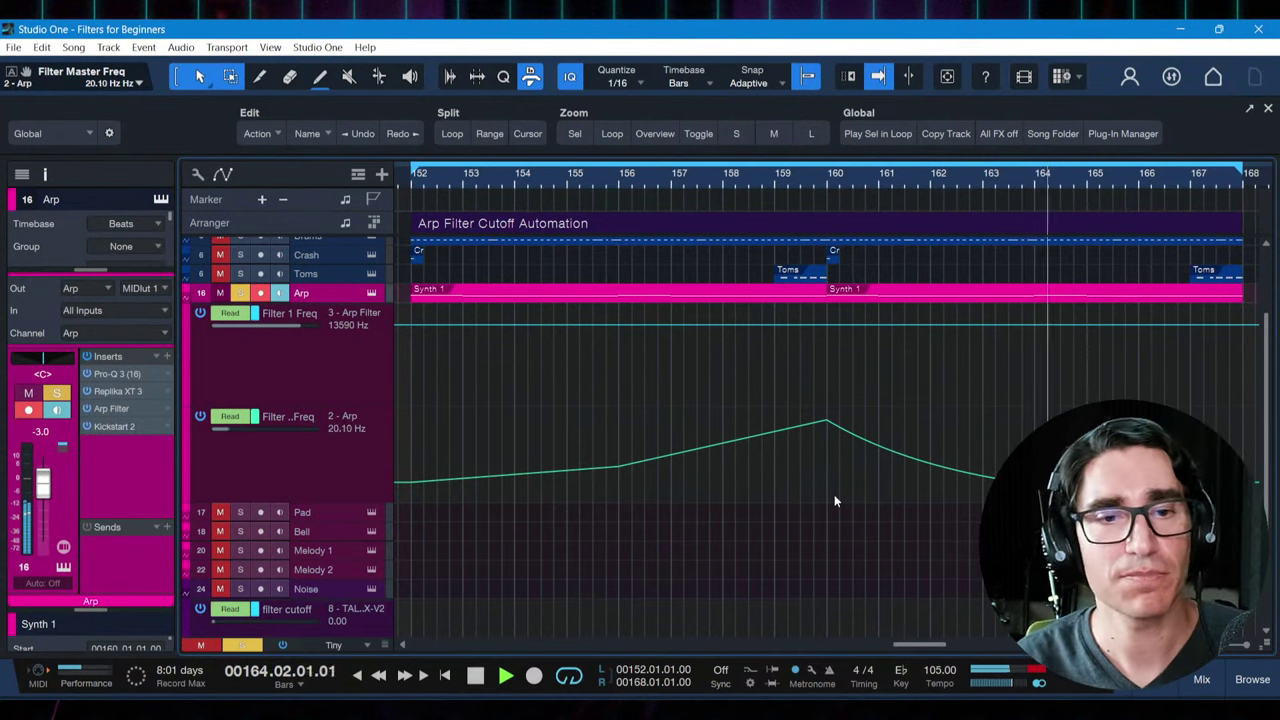
key(space)
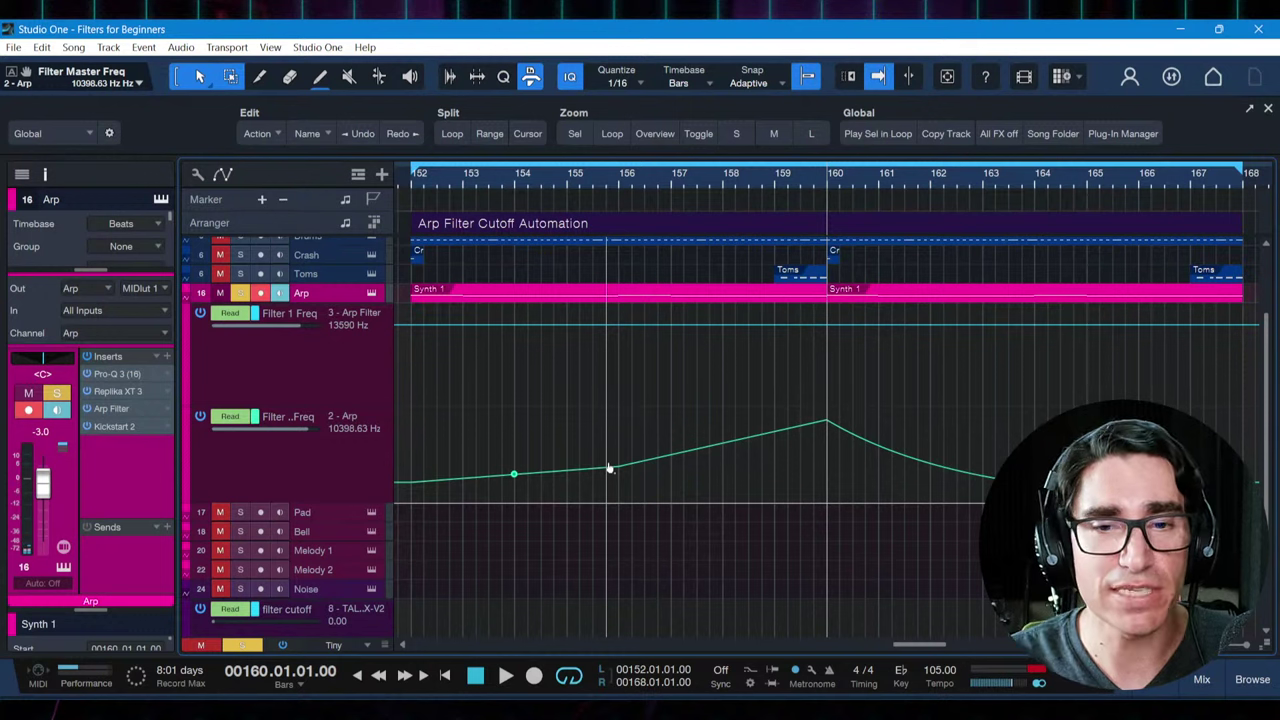
Unsolo the Arp track and play the cutoff automation in the full mix from bar 152
click(240, 292)
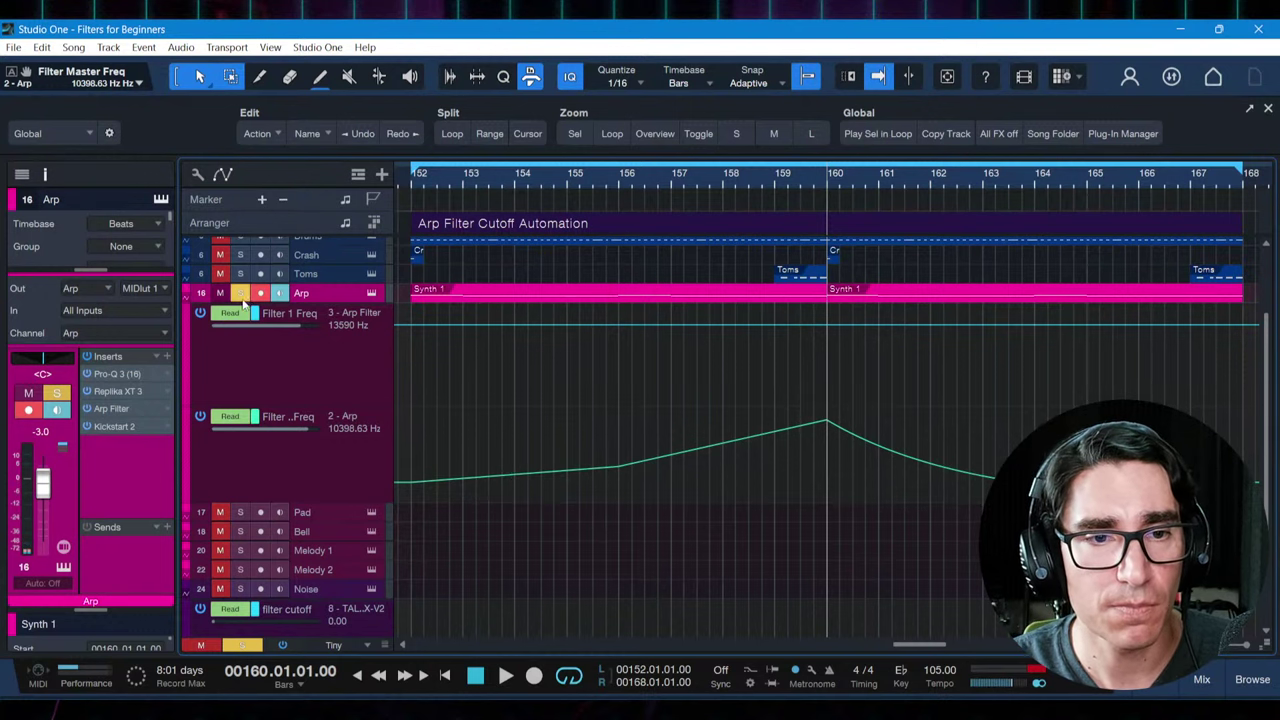
click(407, 483)
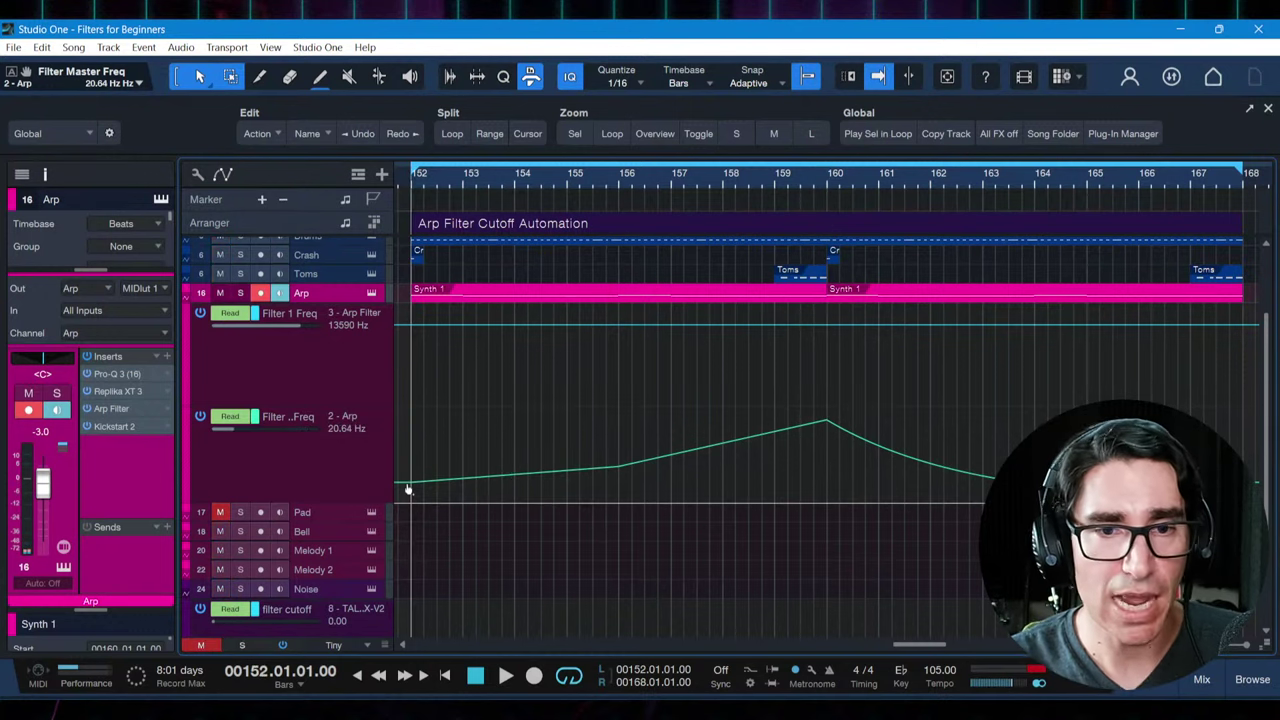
key(space)
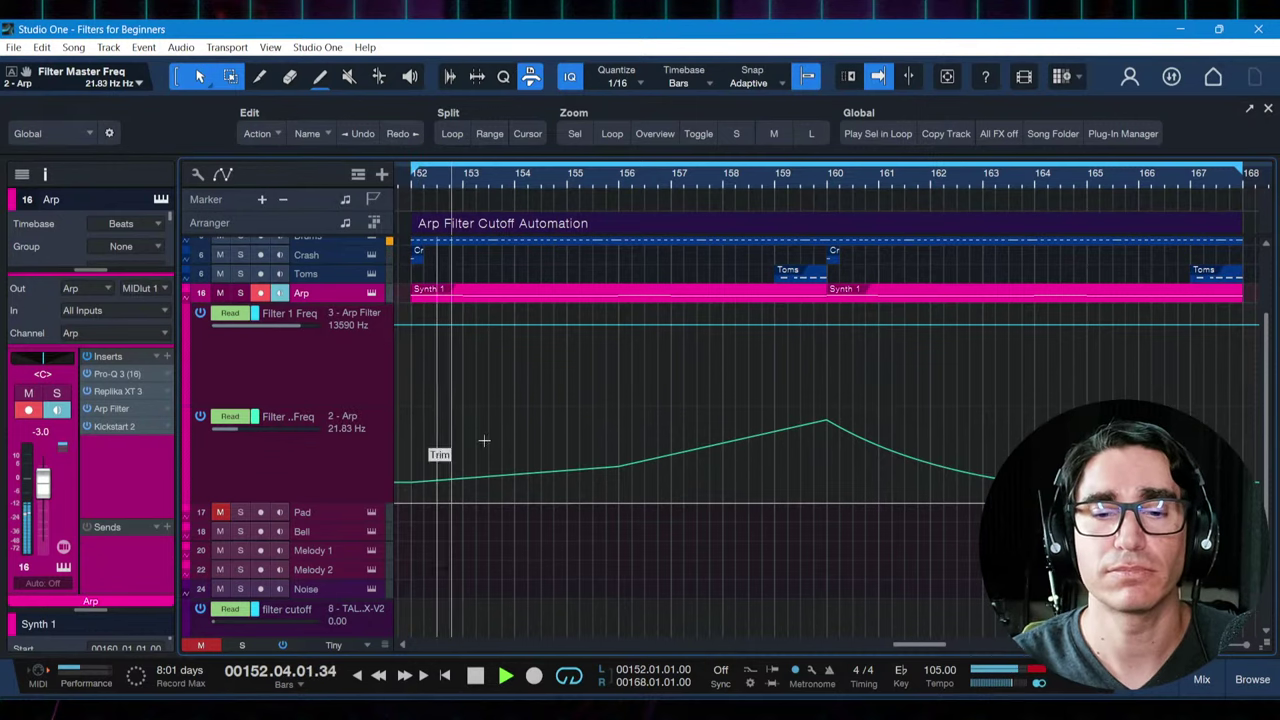
click(514, 474)
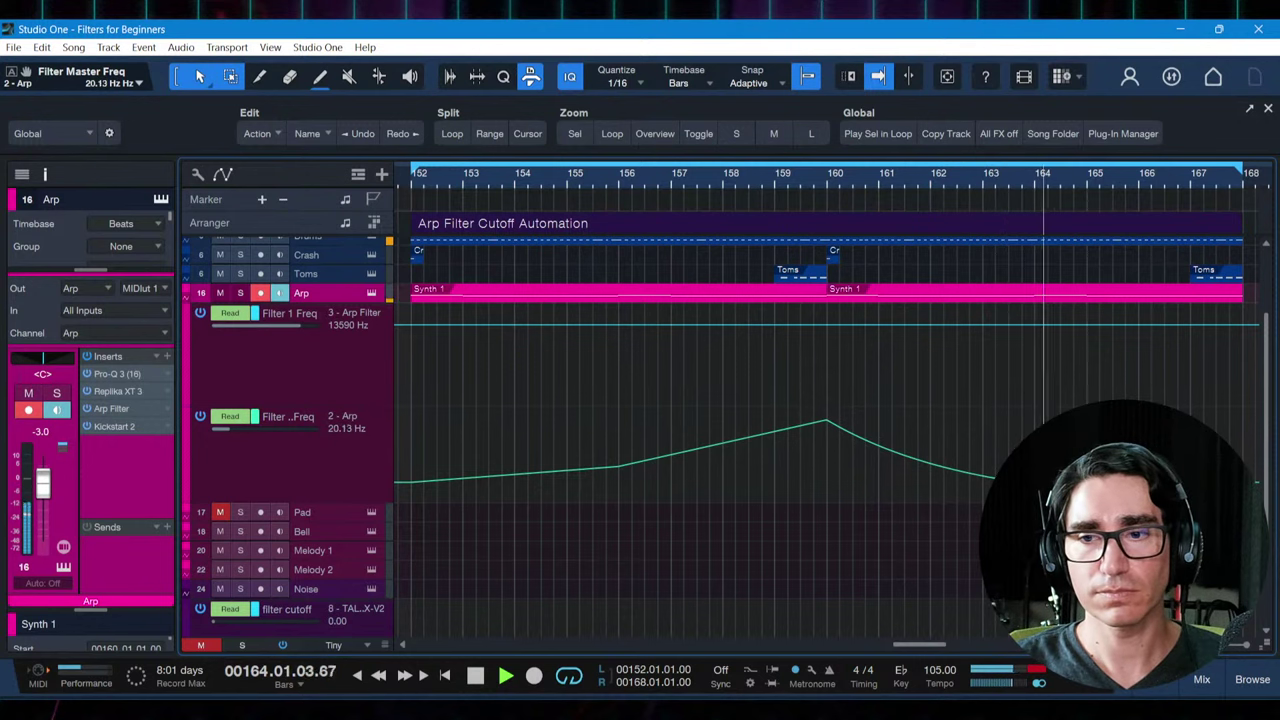
key(space)
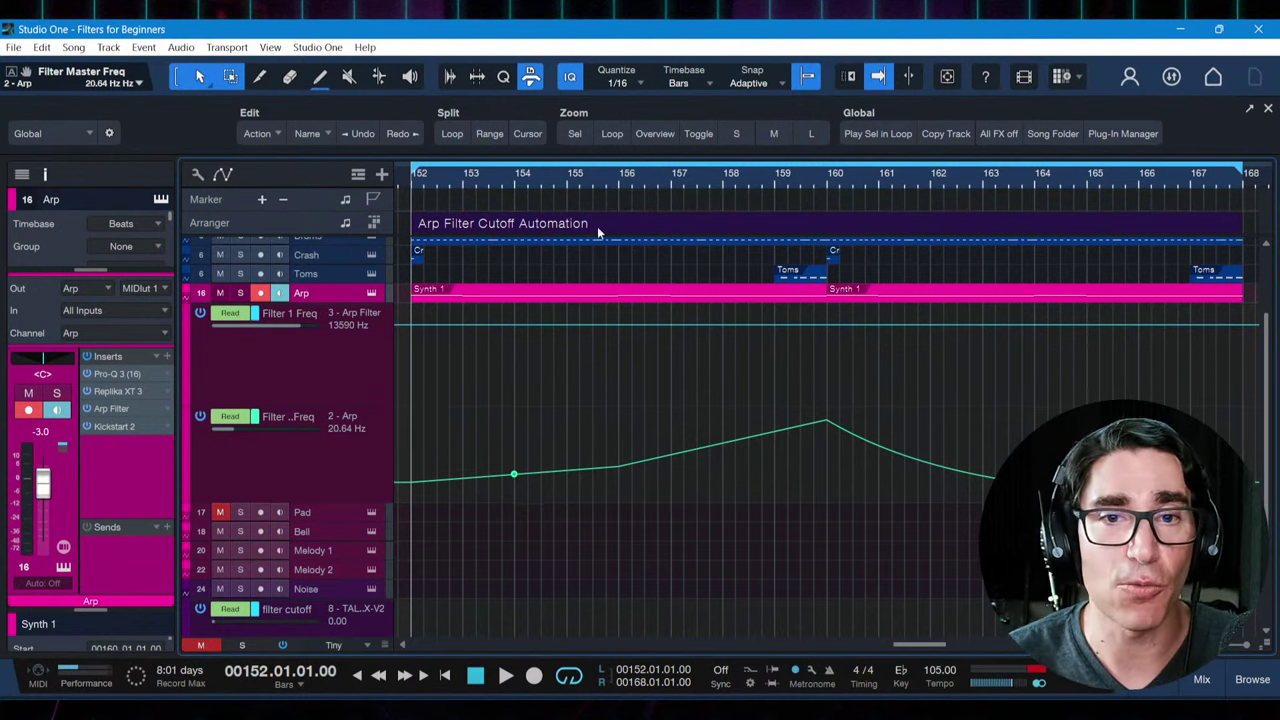
Set the loop range to the Creative FX section, bars 172 to 180
drag(769, 177, 655, 128)
drag(861, 628, 895, 616)
drag(758, 183, 757, 200)
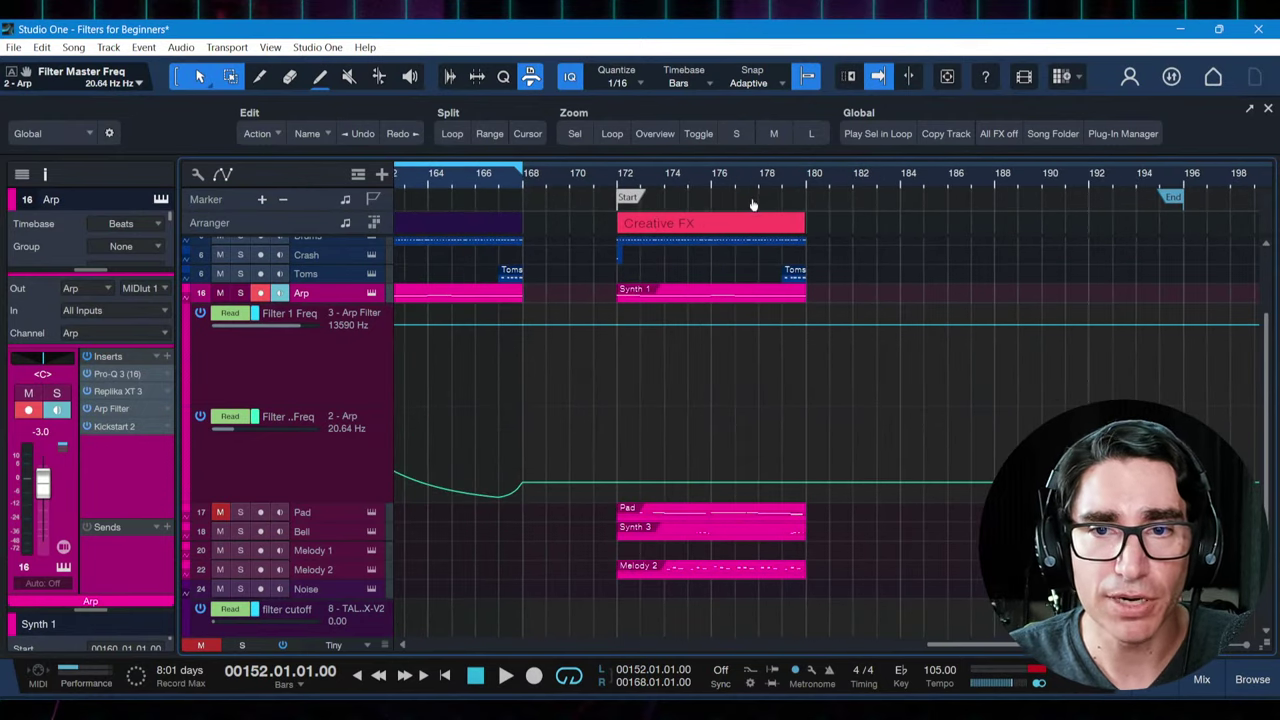
click(674, 229)
key(p)
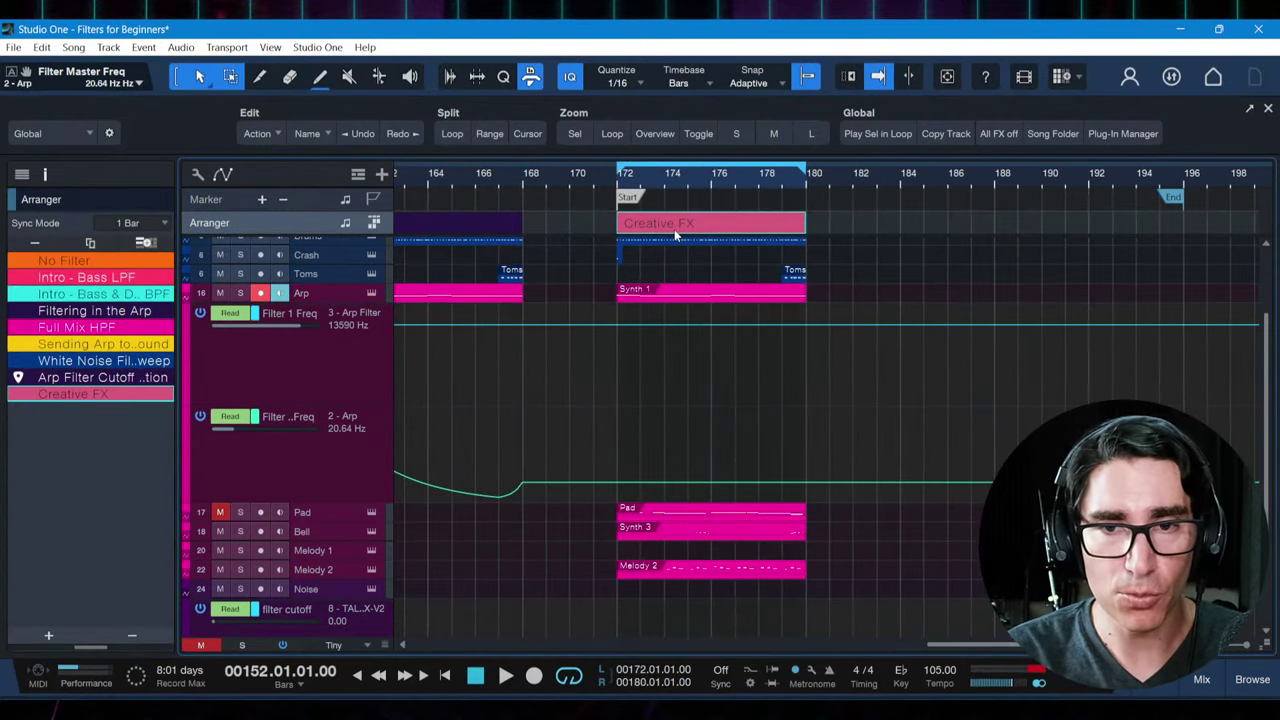
Open the Creative MS-20 insert on the Main channel and briefly play the Creative FX section from bar 172
key(z)
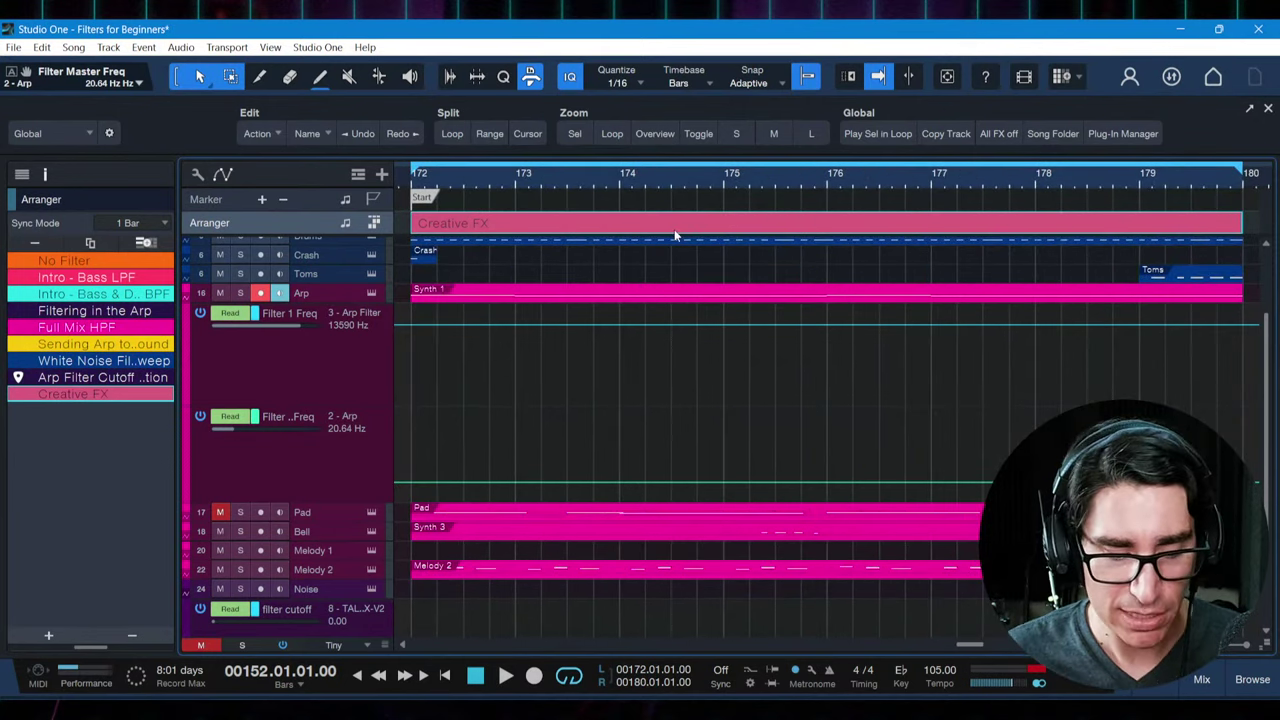
key(alt+z)
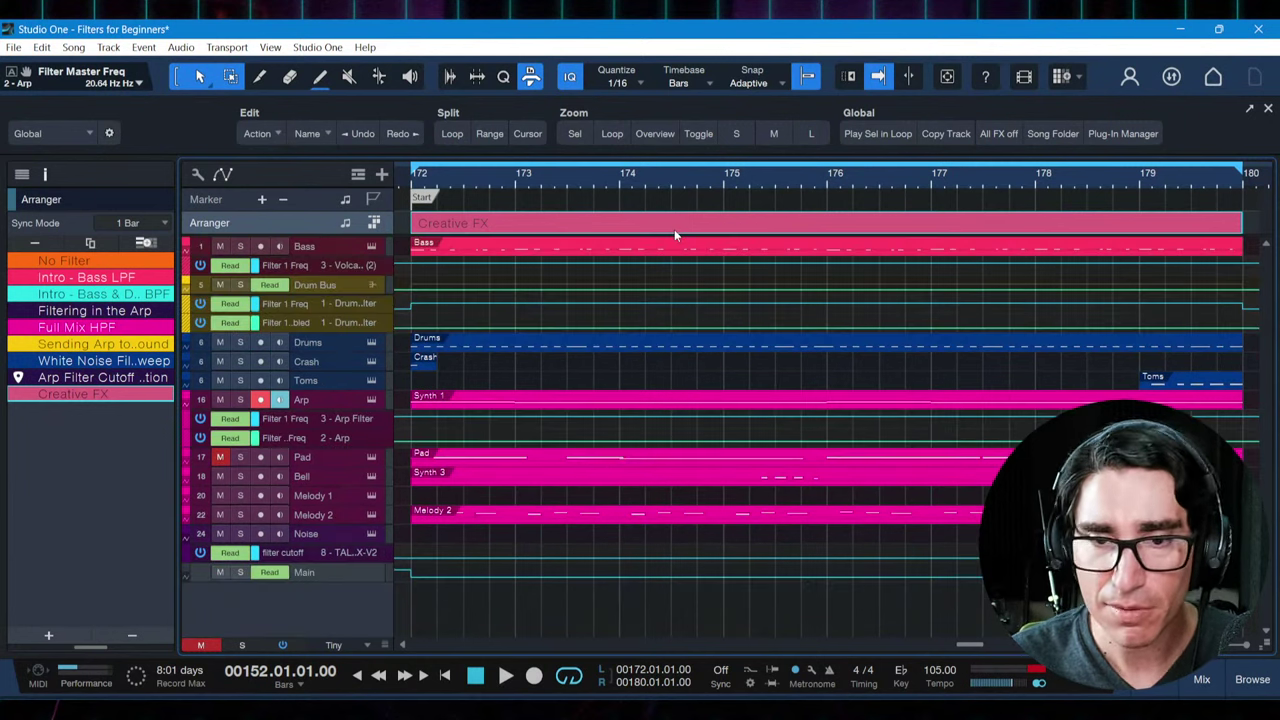
click(331, 577)
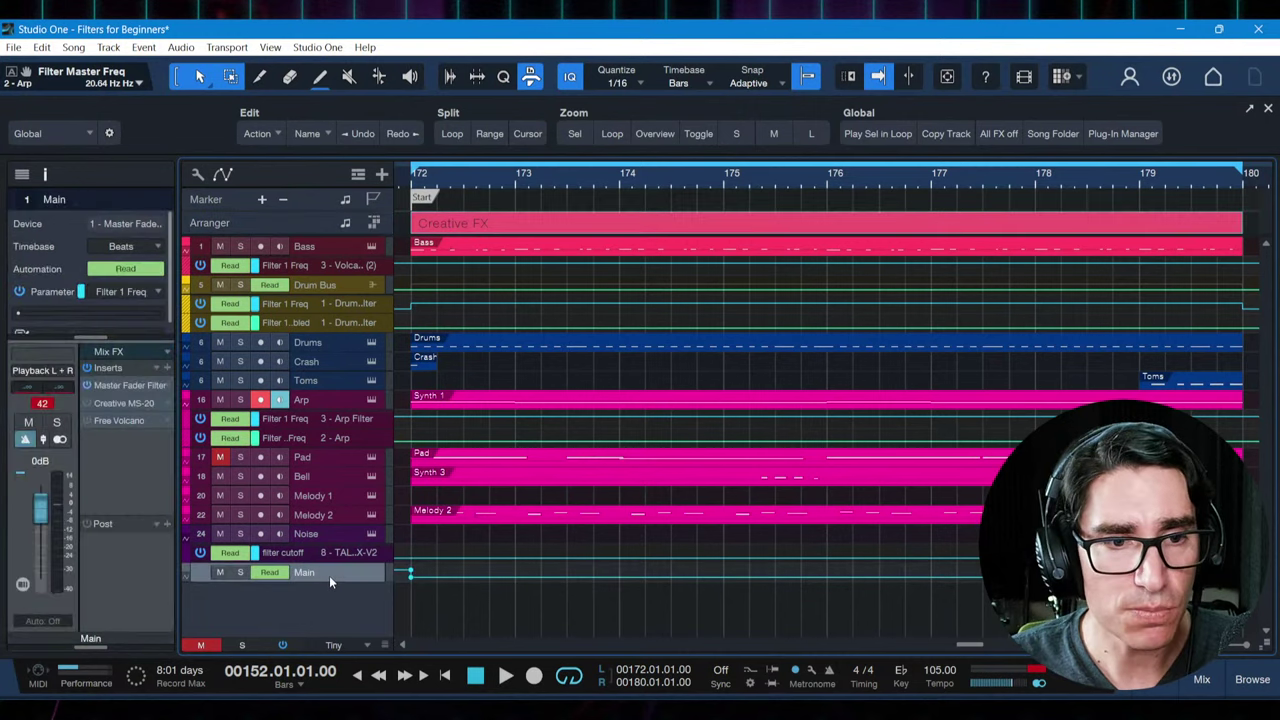
click(120, 403)
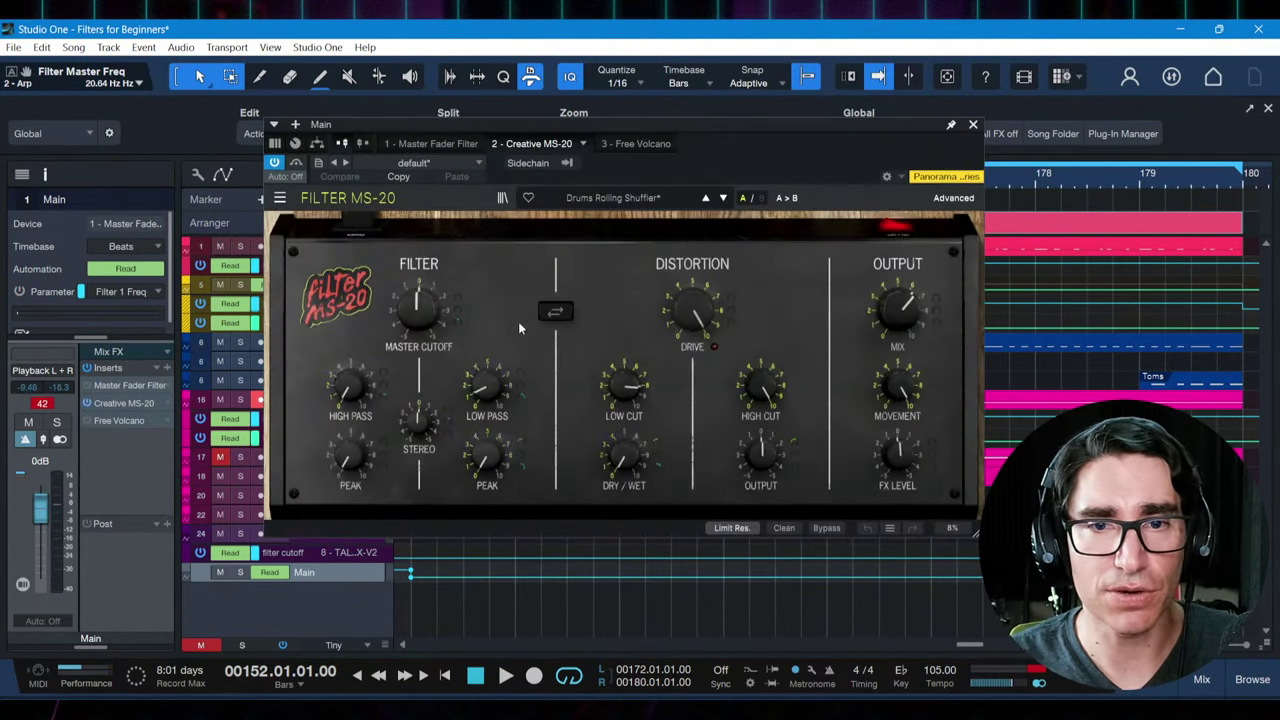
drag(865, 131, 845, 133)
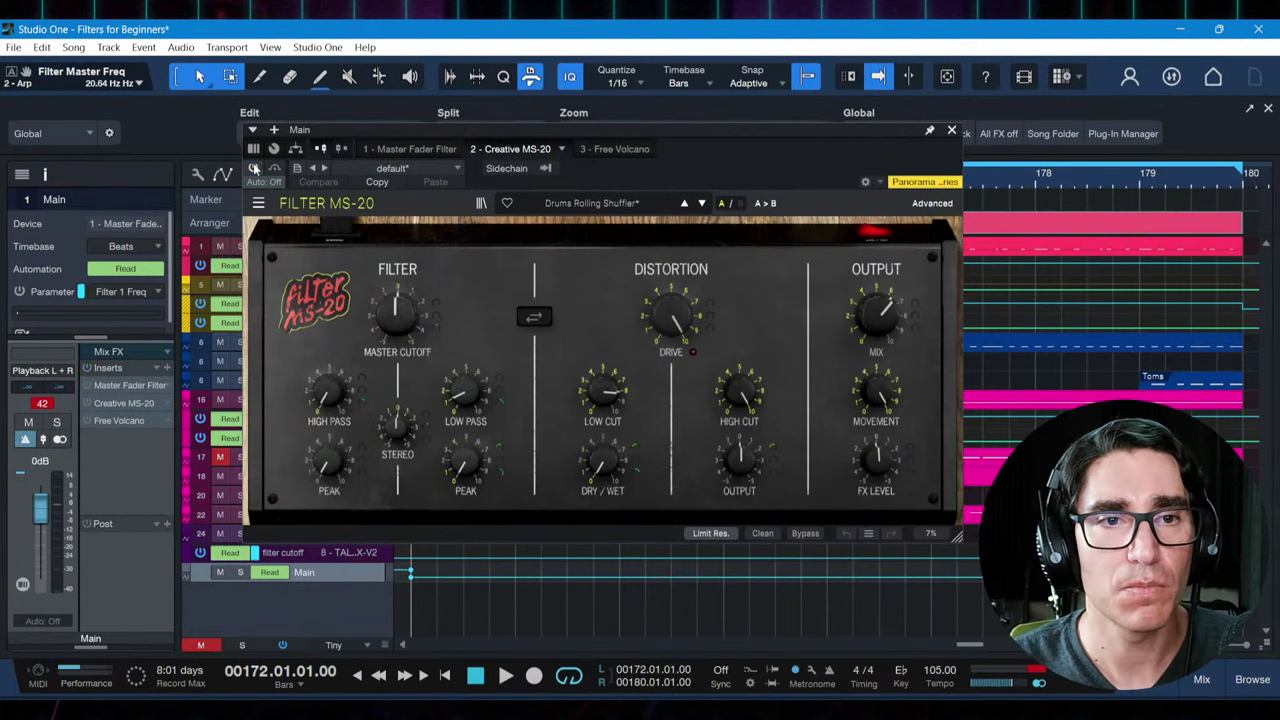
key(space)
key(space)
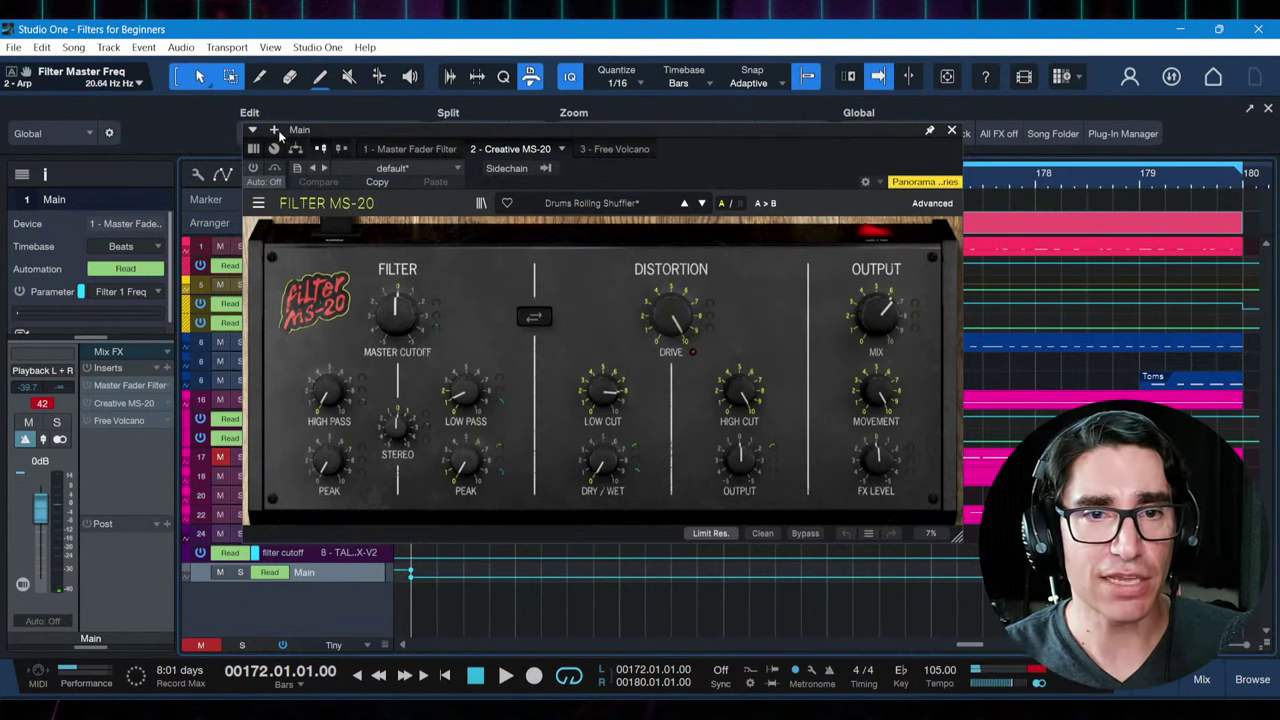
Add an XLFO modulation source to the Master Fader Filter in Volcano 3 and give it a third step
click(418, 150)
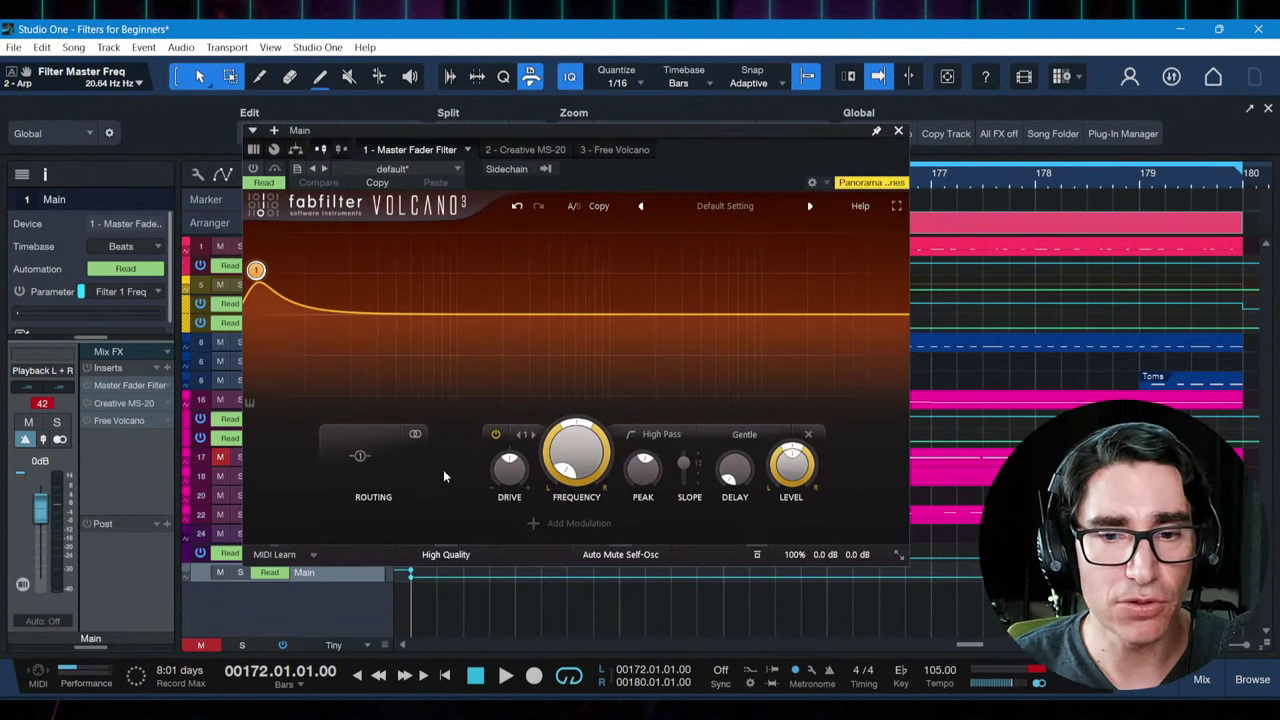
click(535, 525)
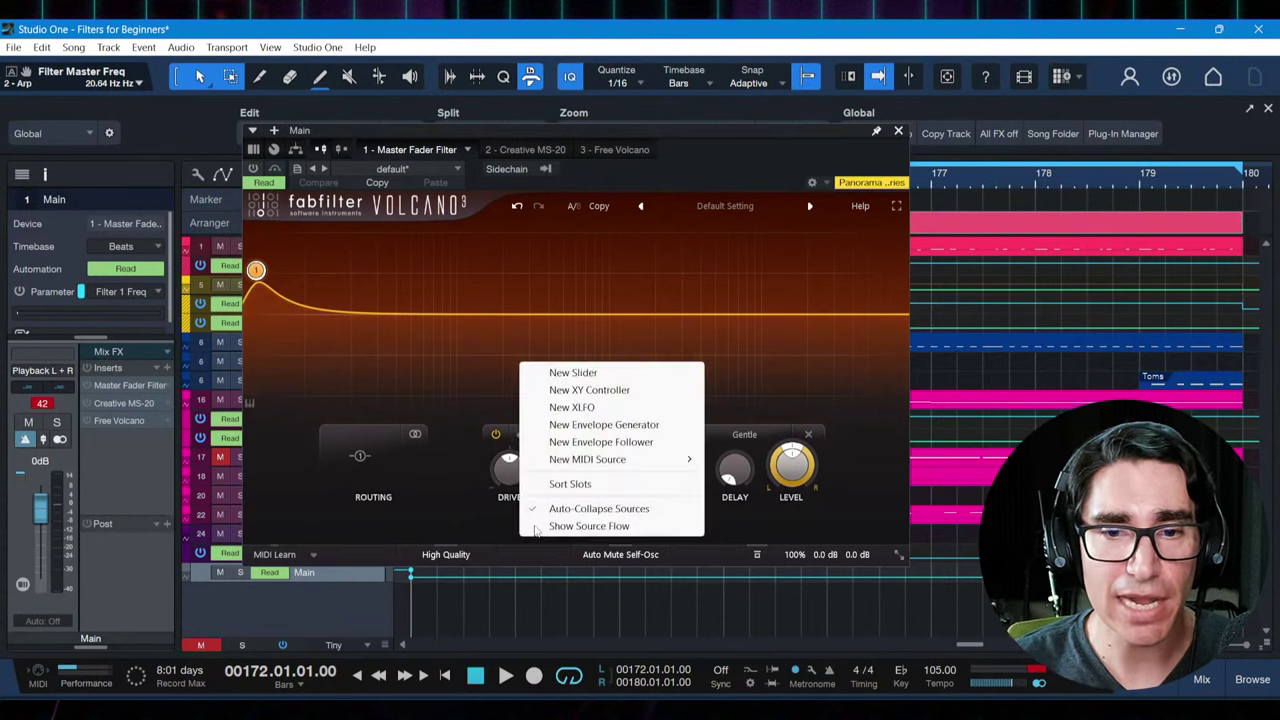
click(572, 407)
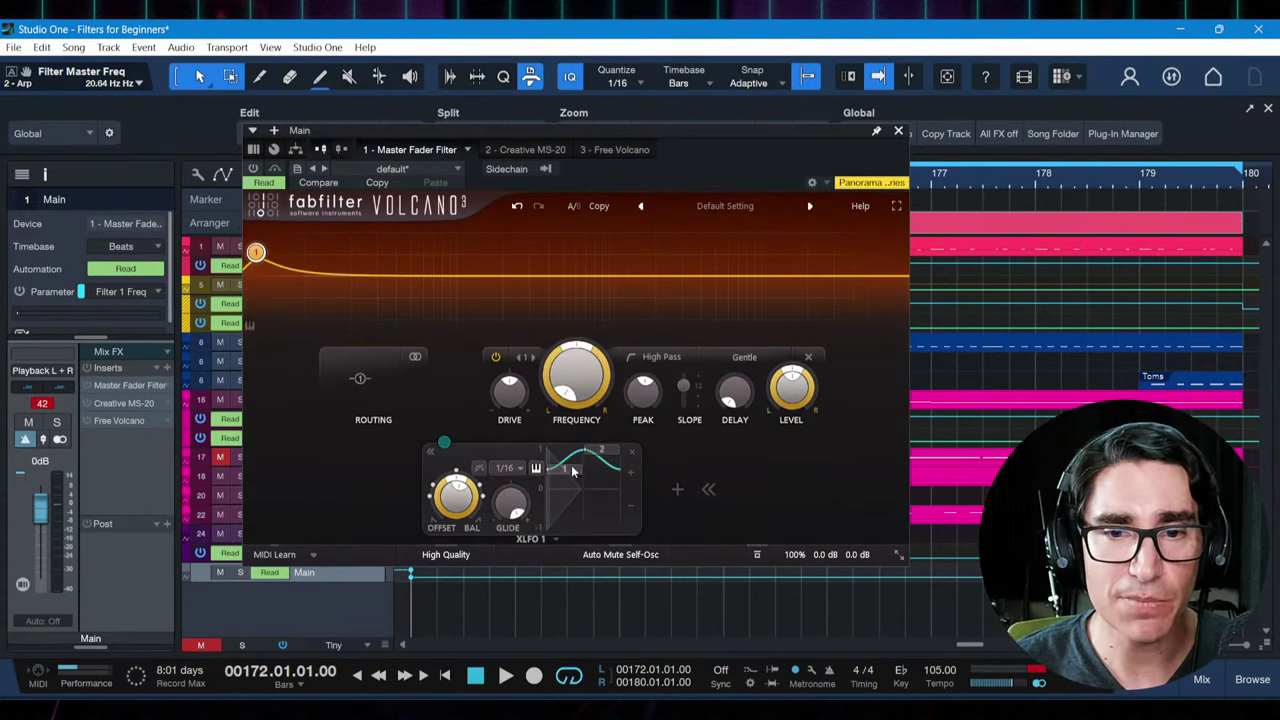
click(631, 472)
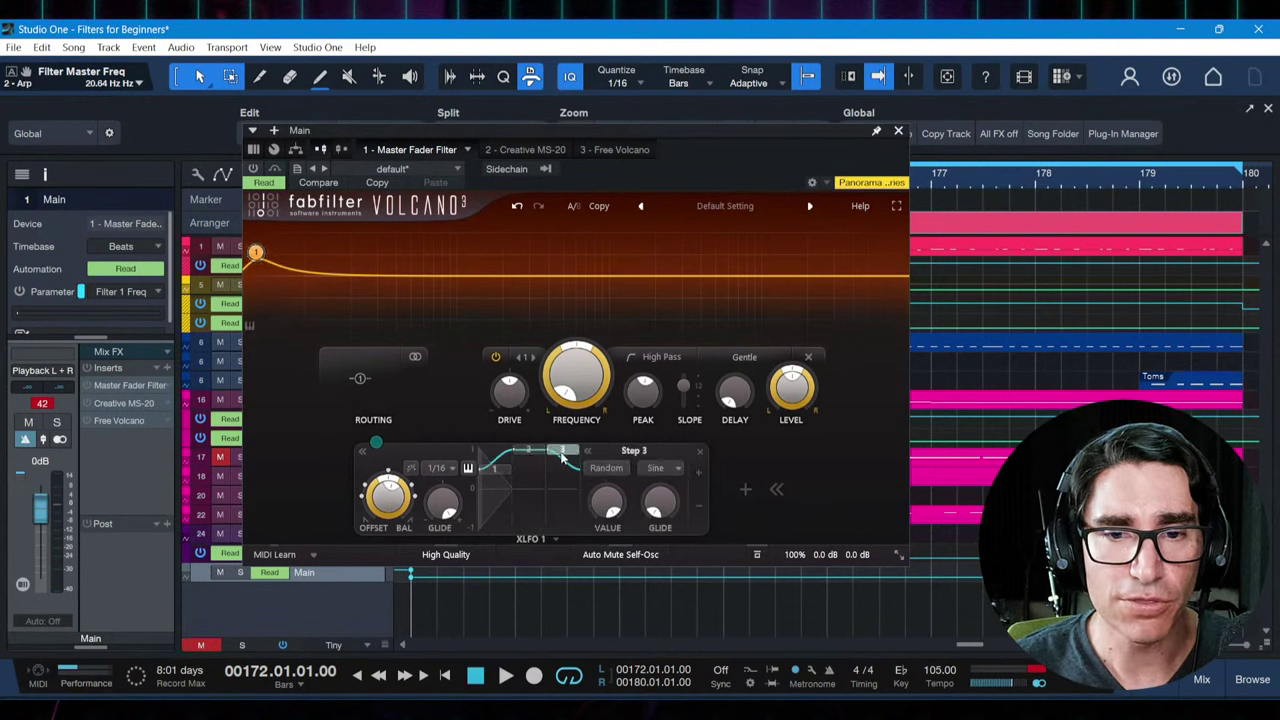
click(530, 472)
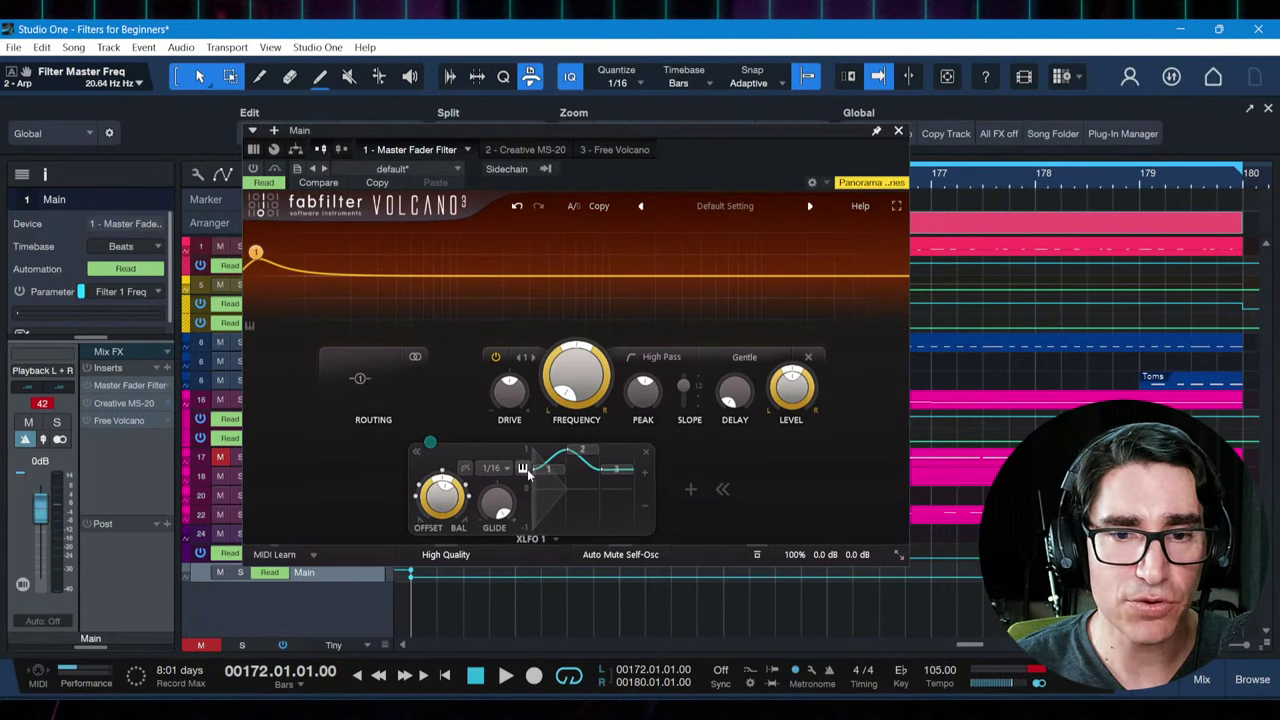
Review the sync rate options of the XLFO in the Master Fader Filter
click(493, 468)
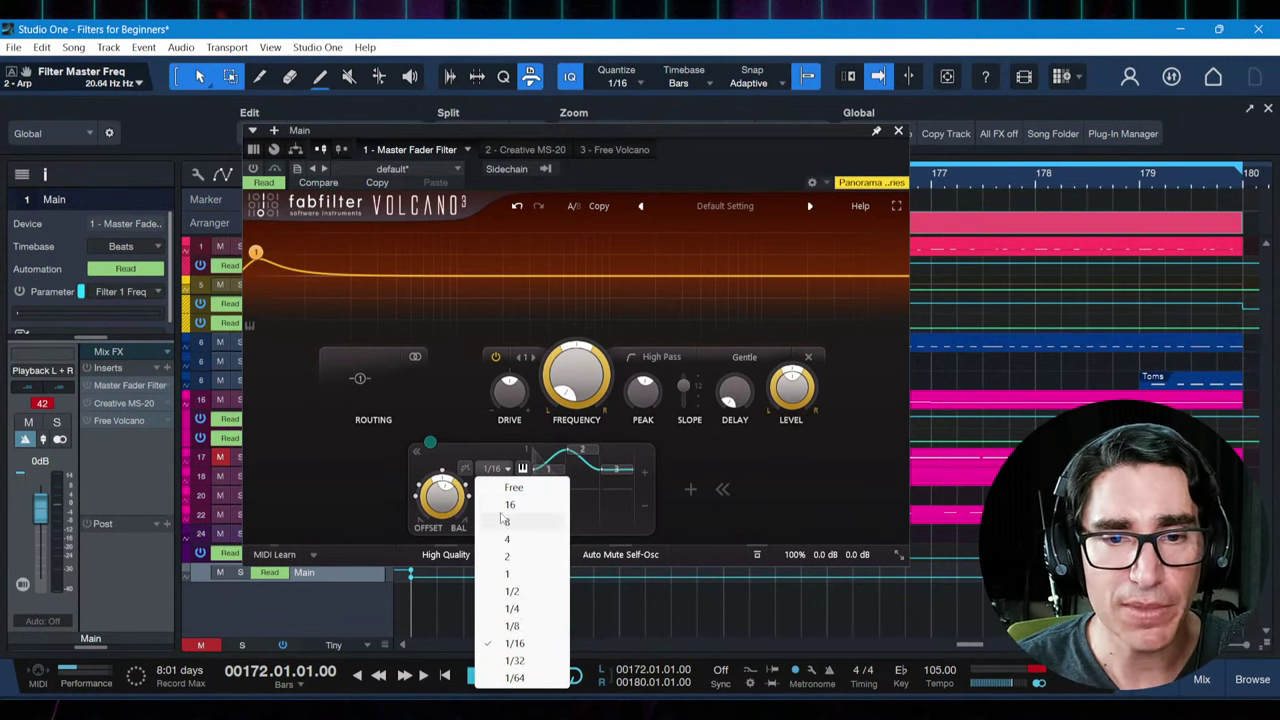
click(478, 450)
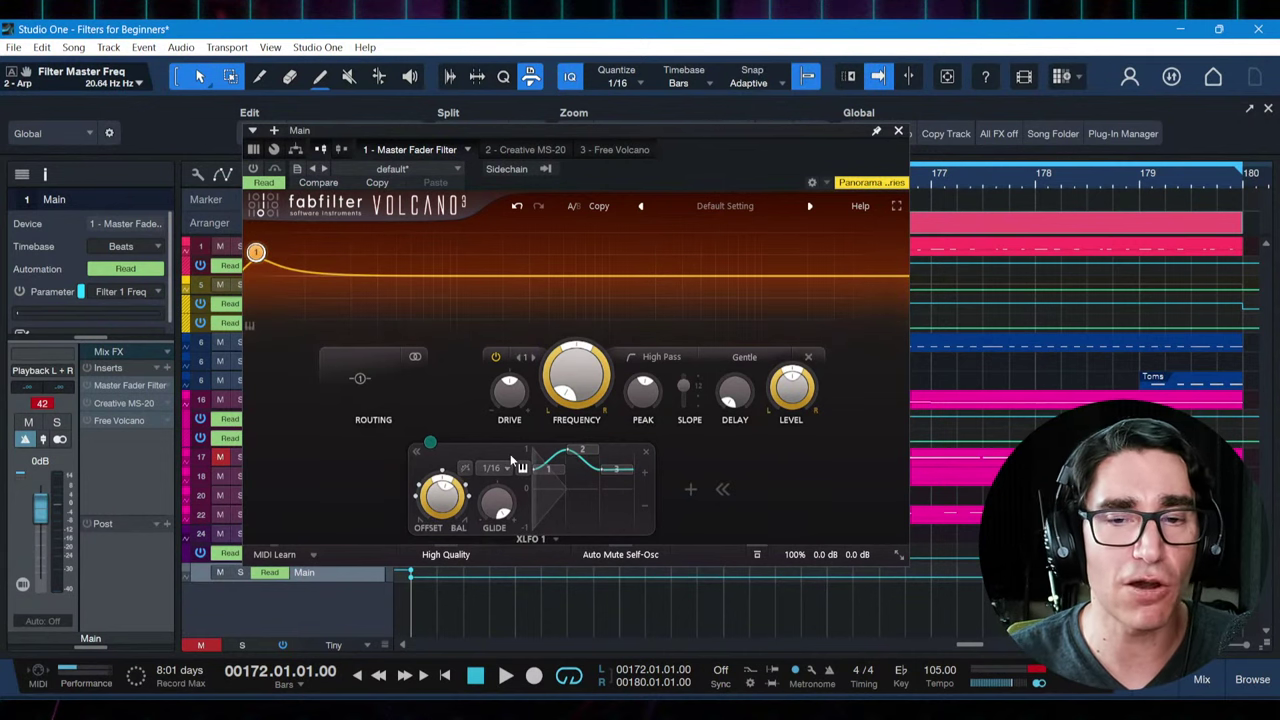
mouse_move(578, 386)
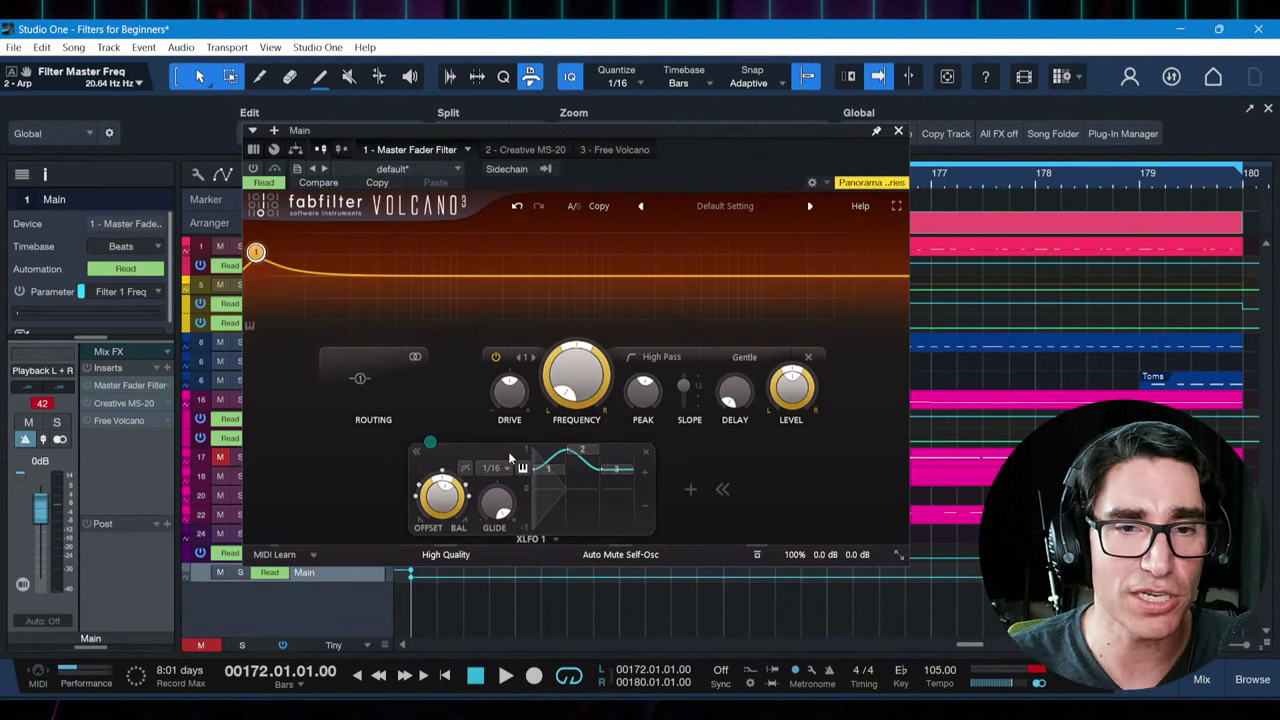
Show the advanced section of Creative MS-20 and examine its Envelope Follower, Step Sequencer, and Function Generator with its presets
click(524, 150)
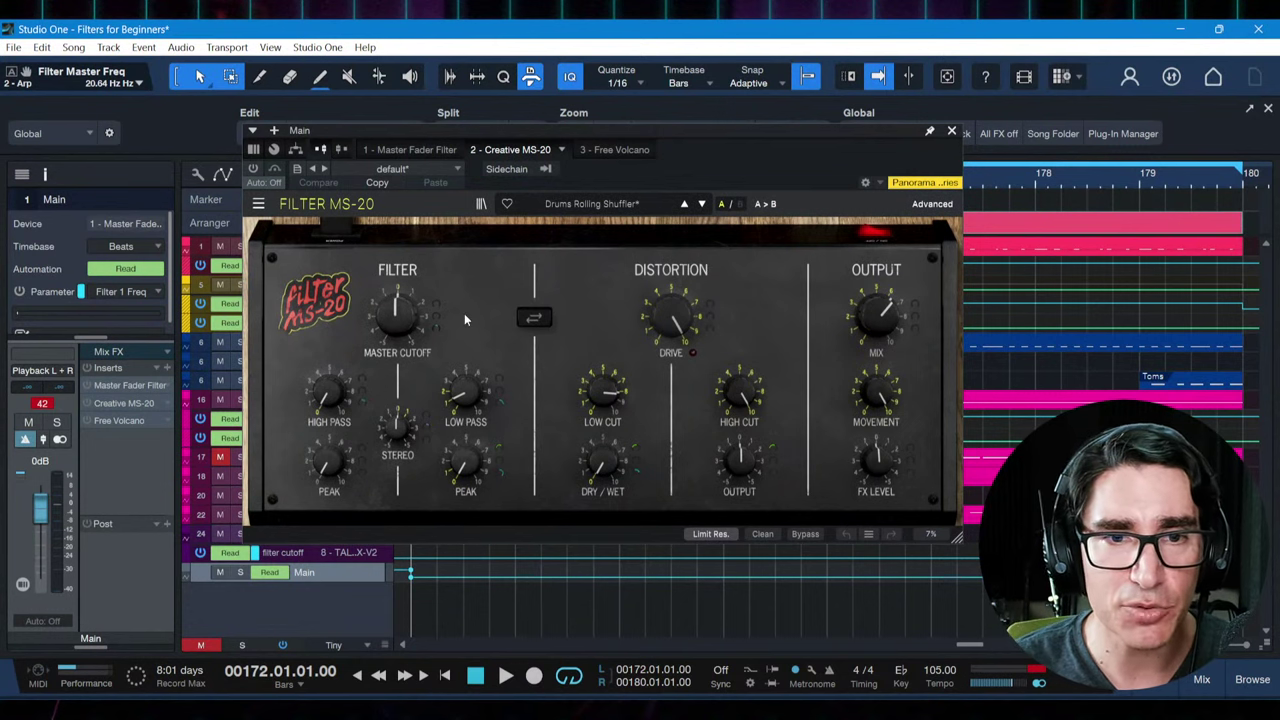
click(928, 204)
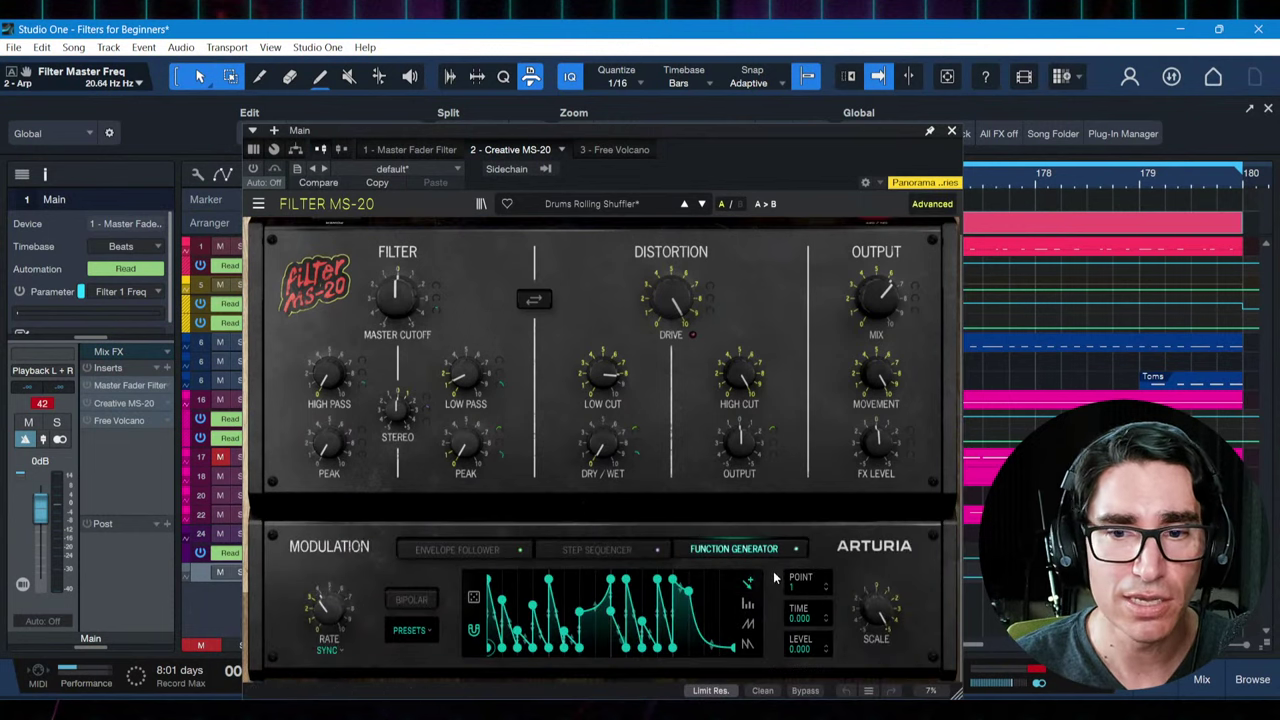
click(458, 552)
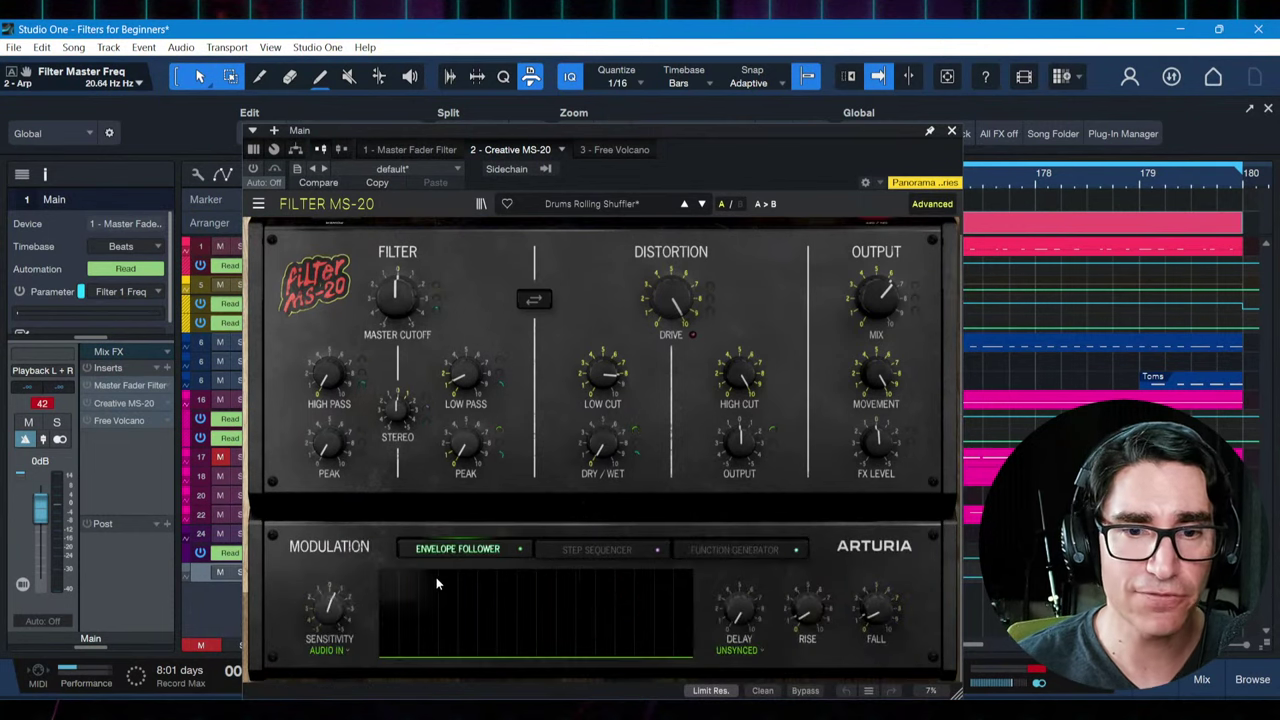
click(588, 551)
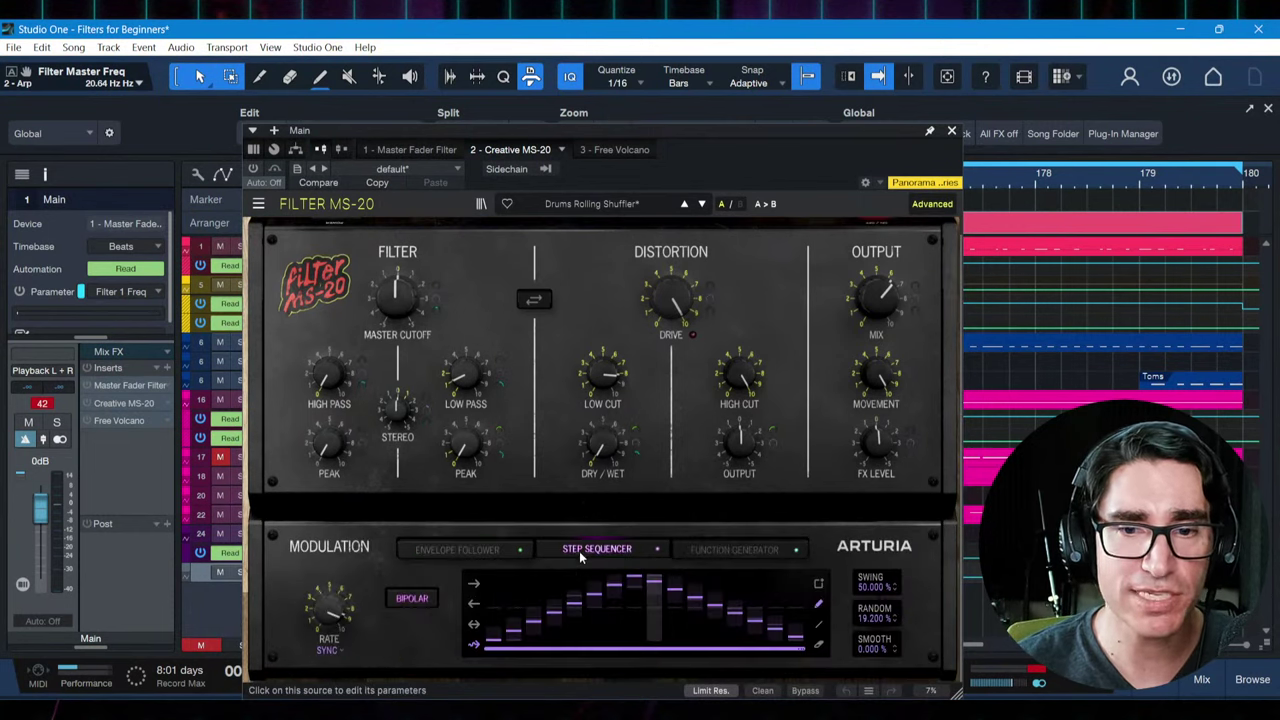
click(712, 552)
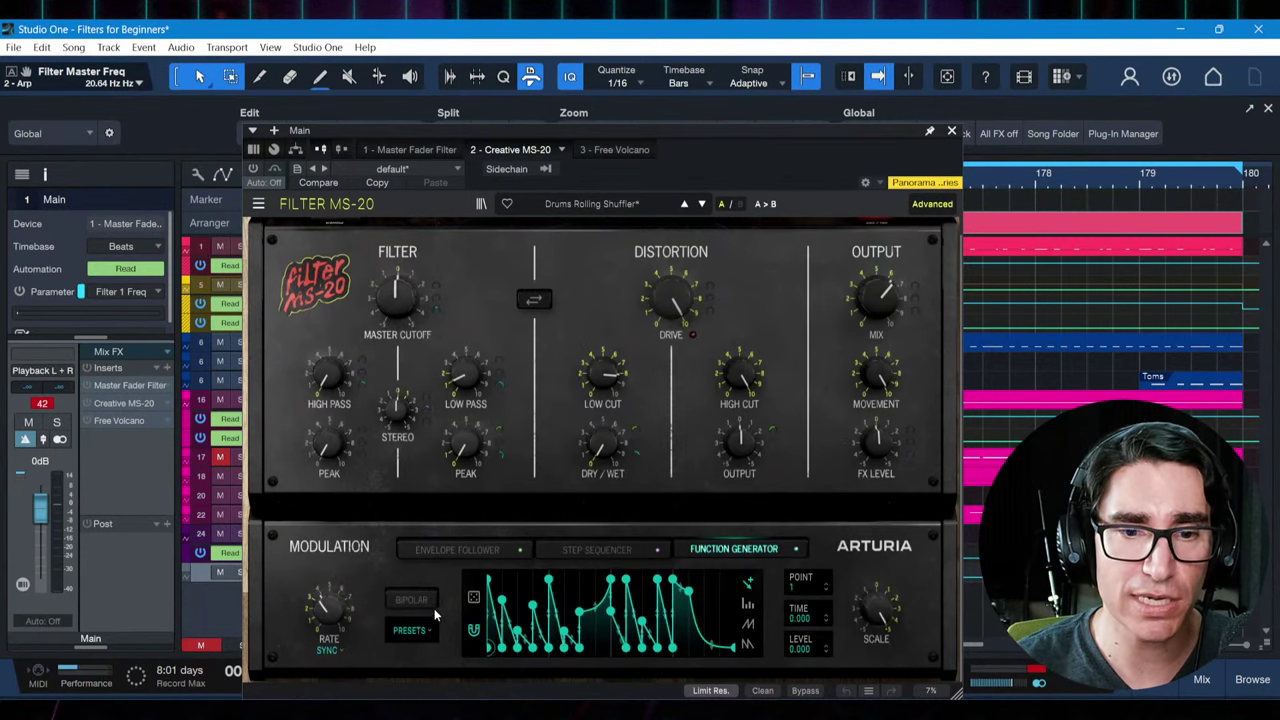
click(418, 632)
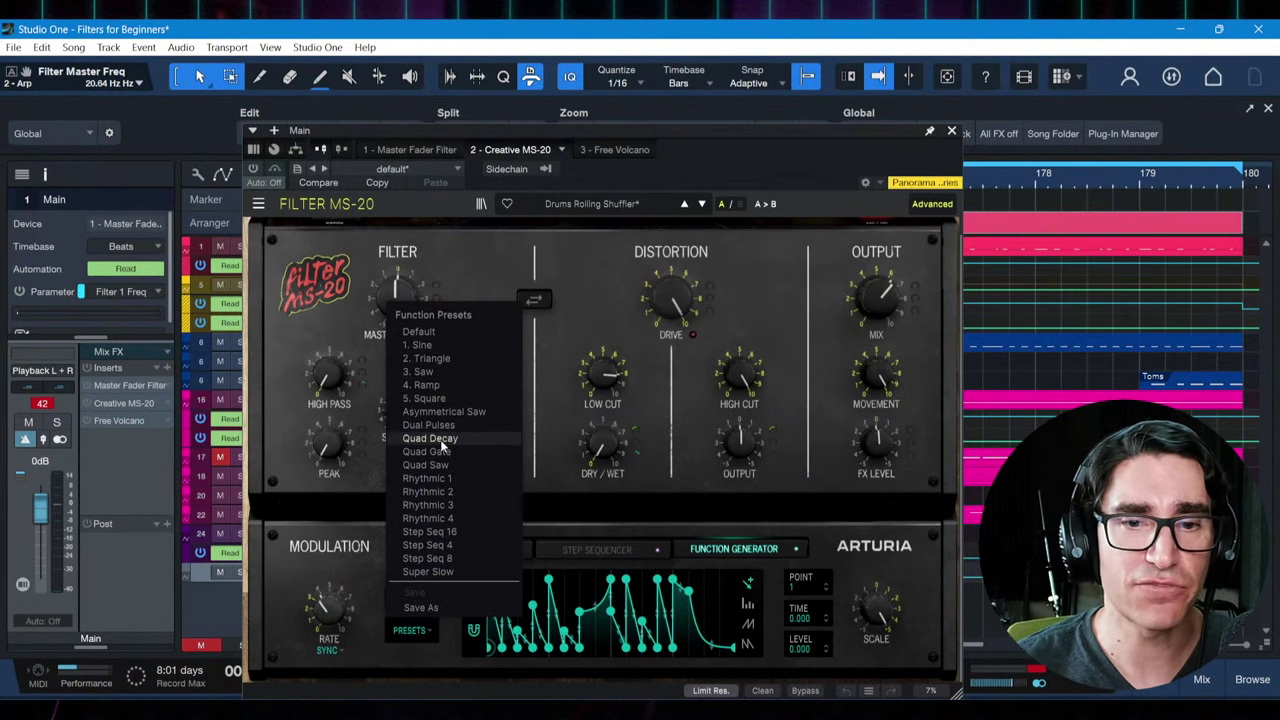
click(375, 580)
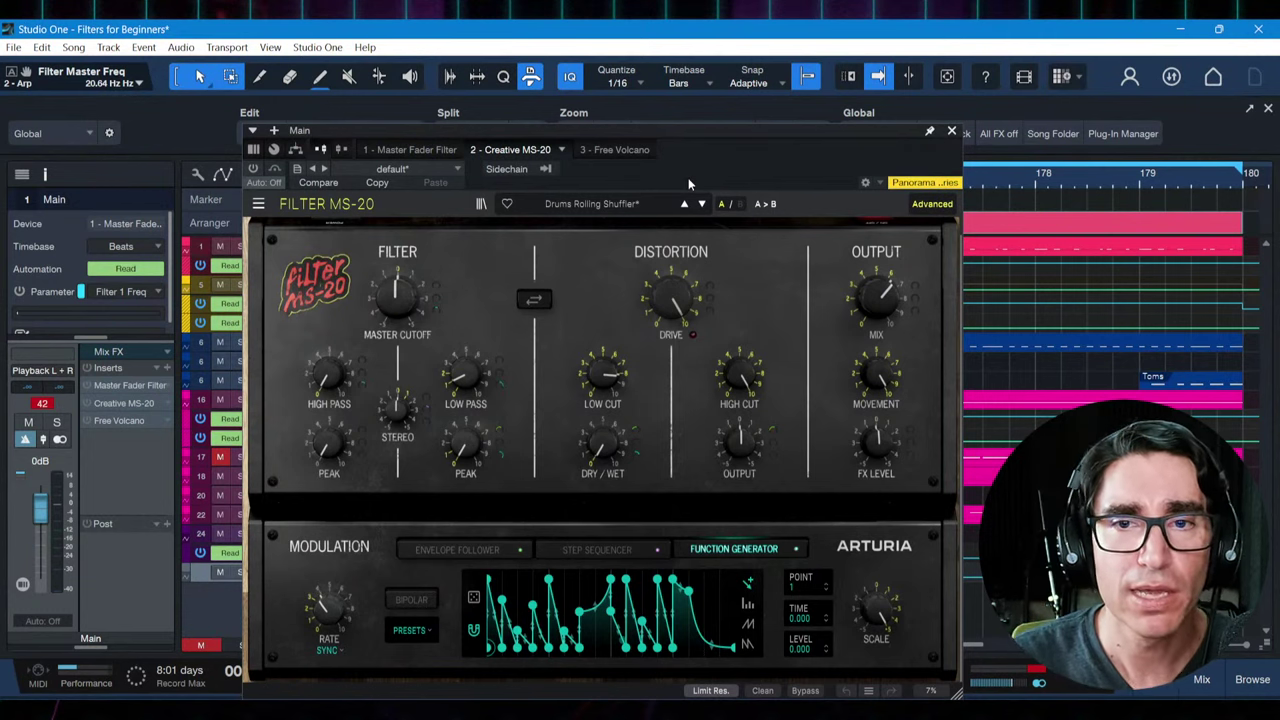
Load the Default template preset in Filter MS-20 and hide the advanced modulation section
click(620, 205)
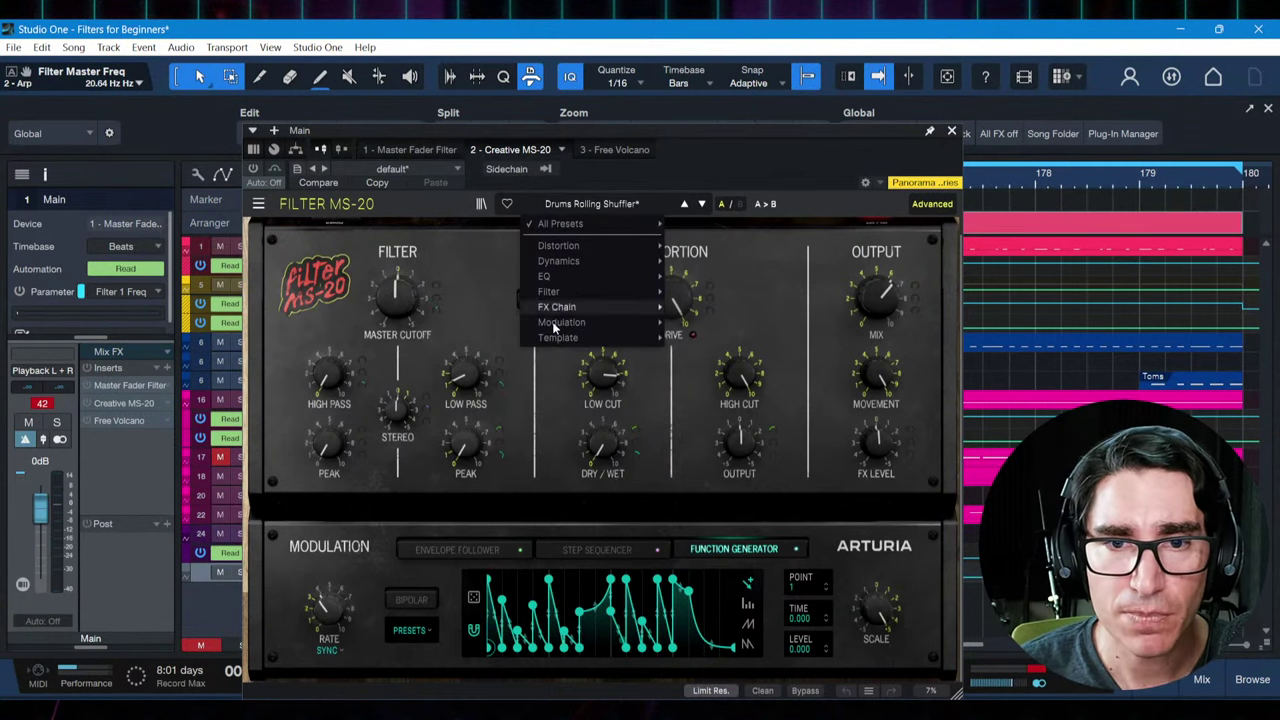
mouse_move(558, 283)
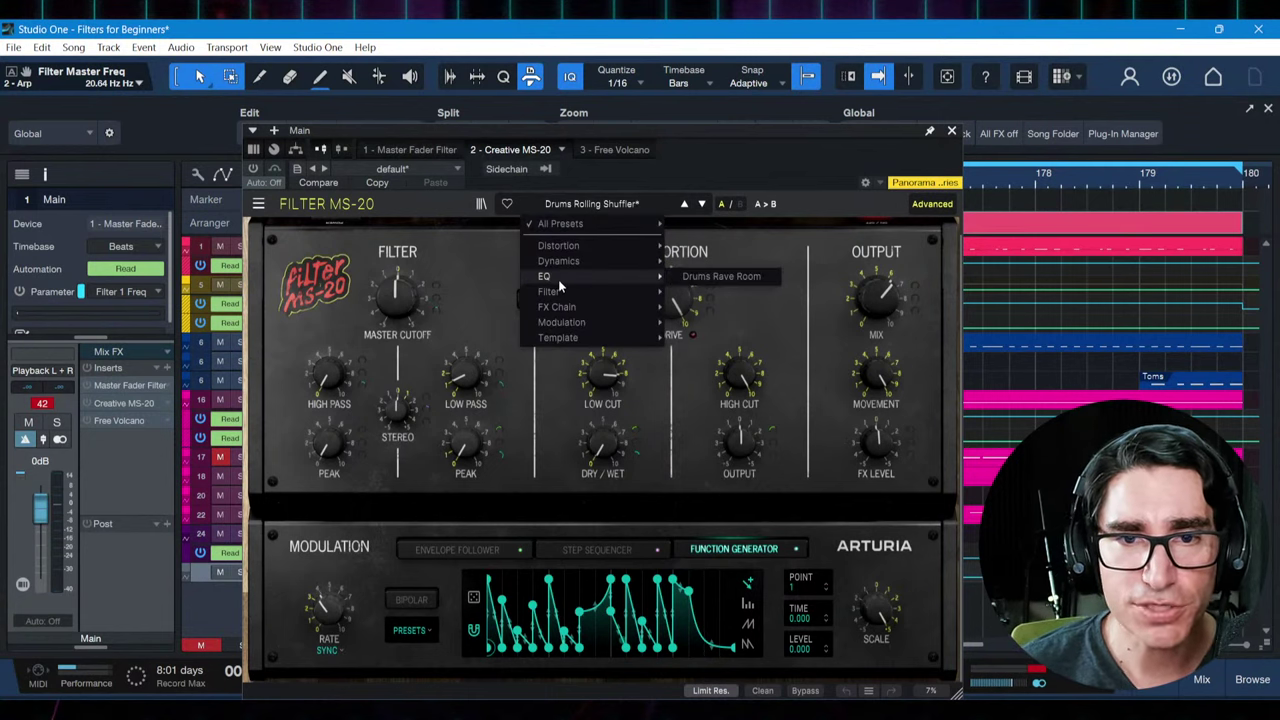
mouse_move(600, 338)
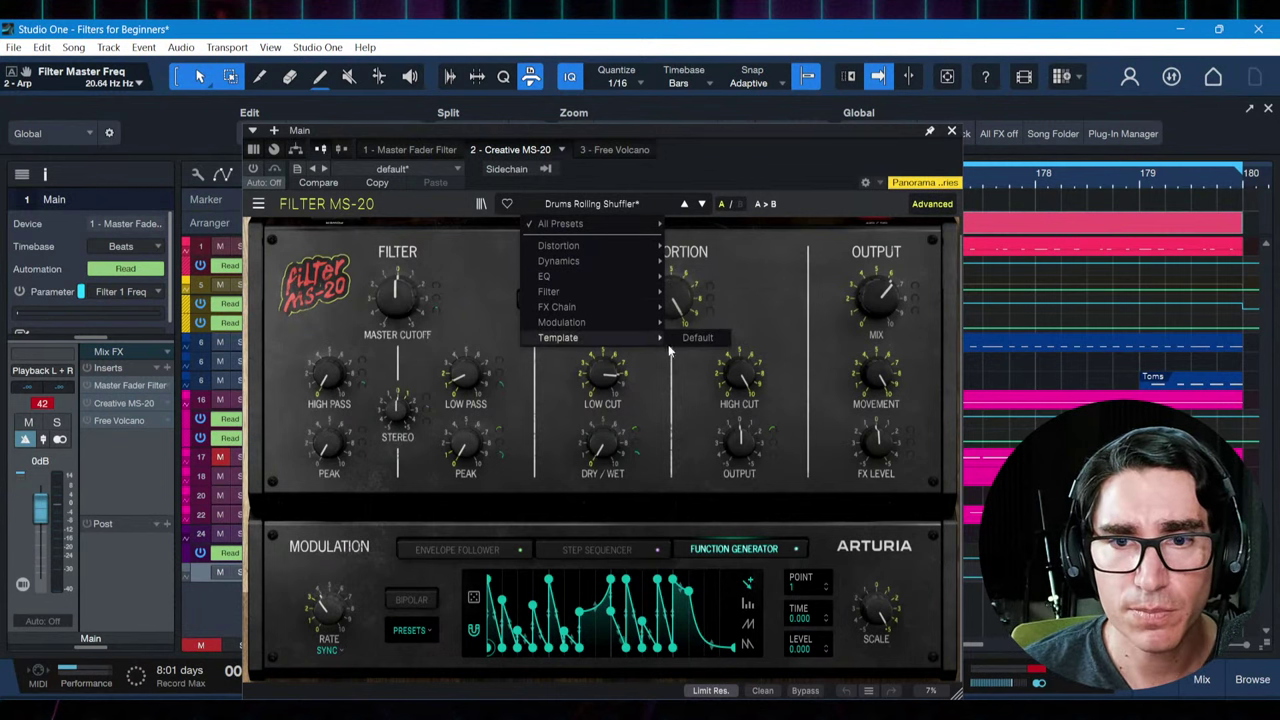
click(697, 338)
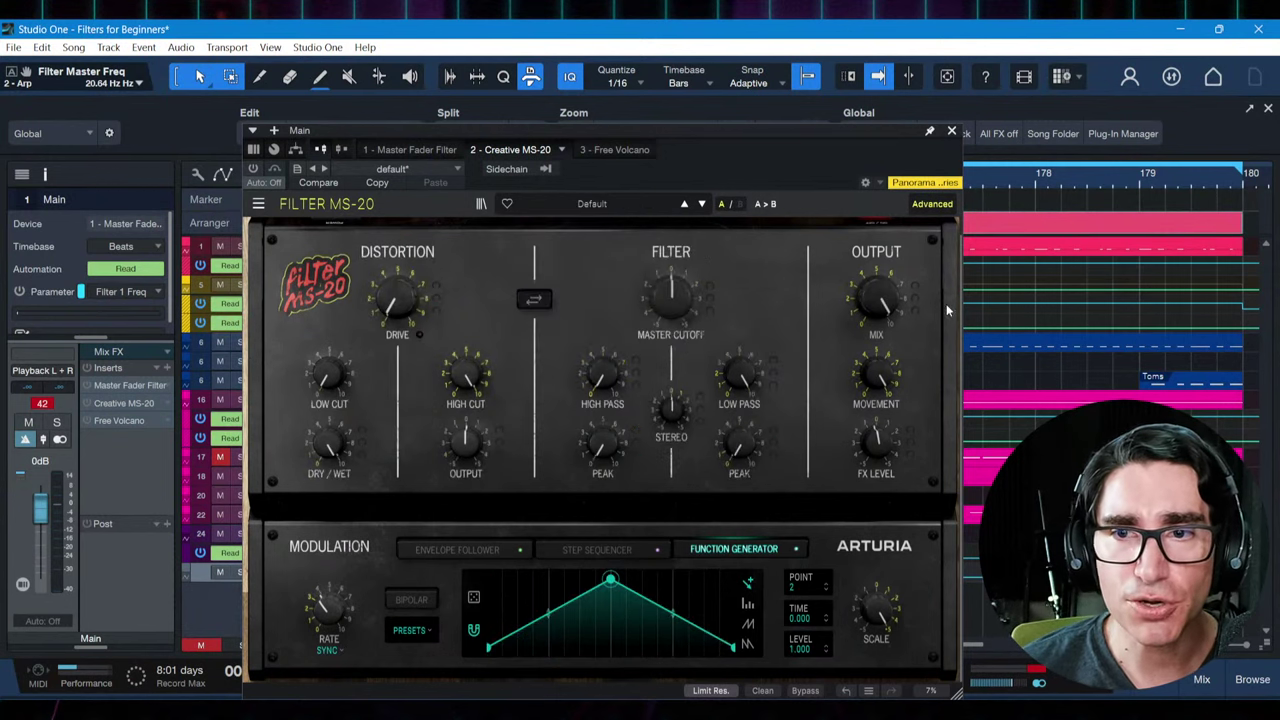
click(930, 205)
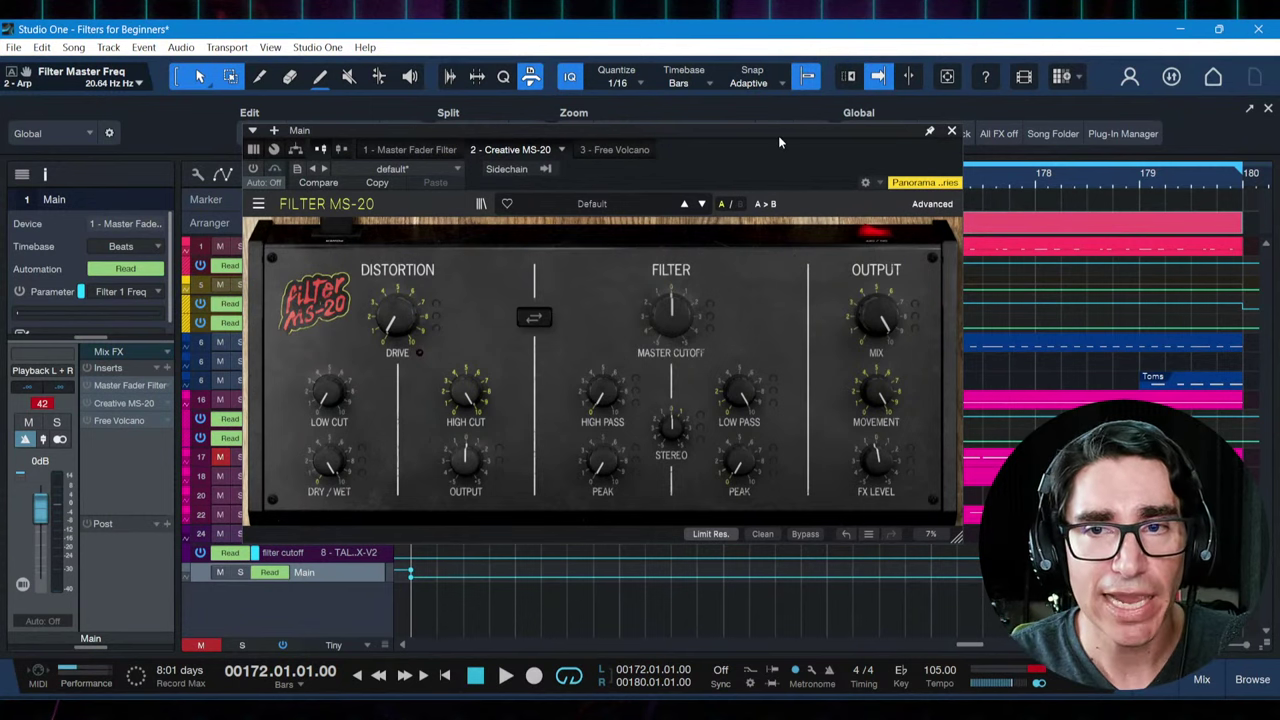
drag(778, 135, 769, 134)
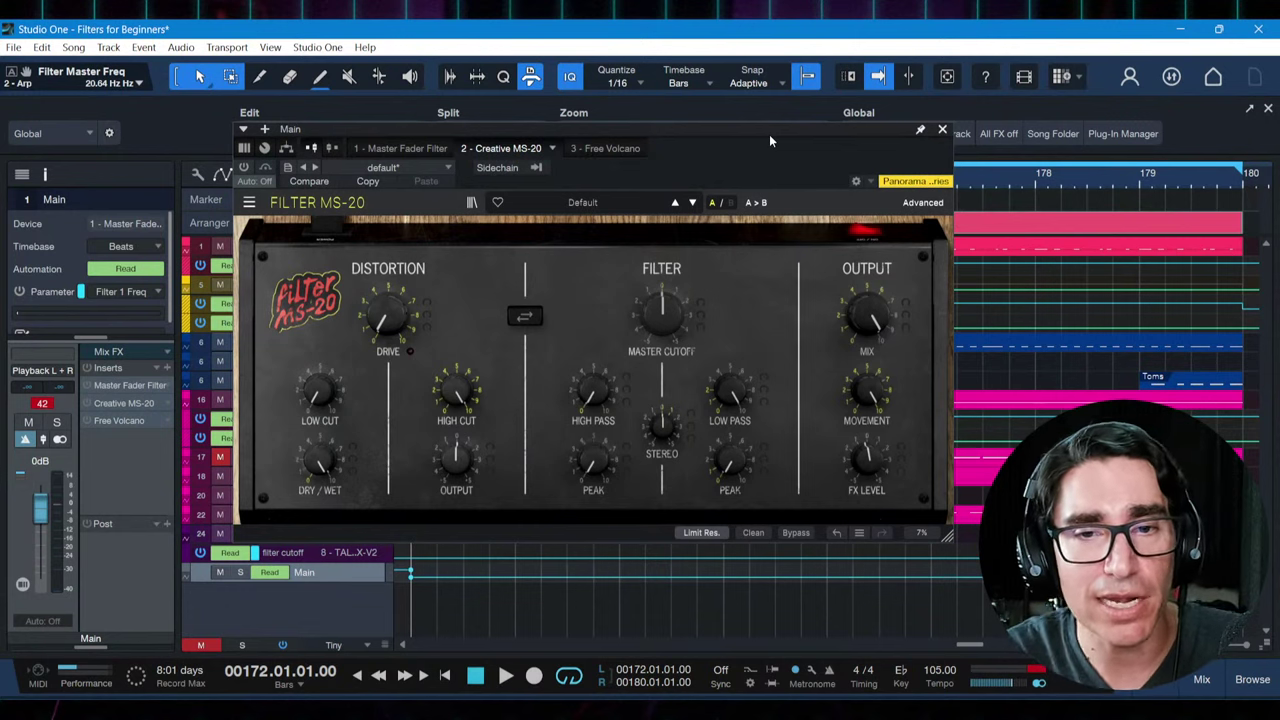
drag(770, 125, 755, 122)
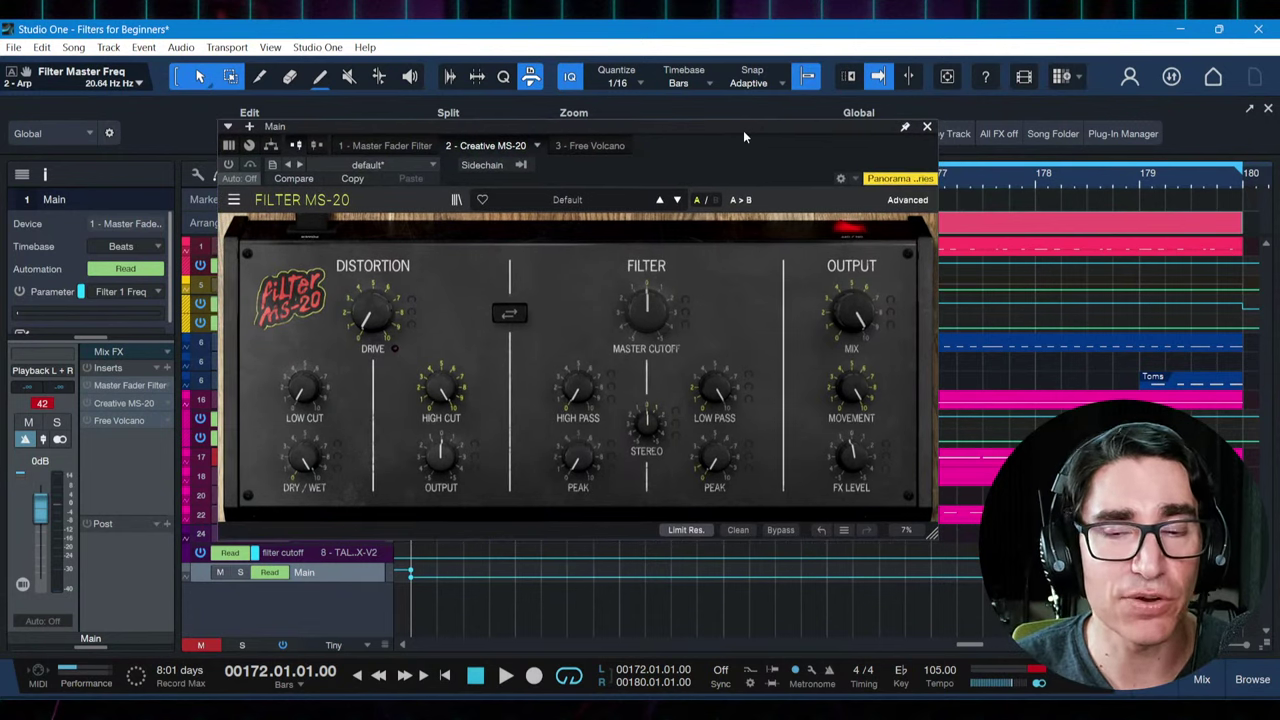
Enable Creative MS-20 with its Master Cutoff at -100% and sweep the cutoff while playing from bar 172
drag(645, 310, 645, 318)
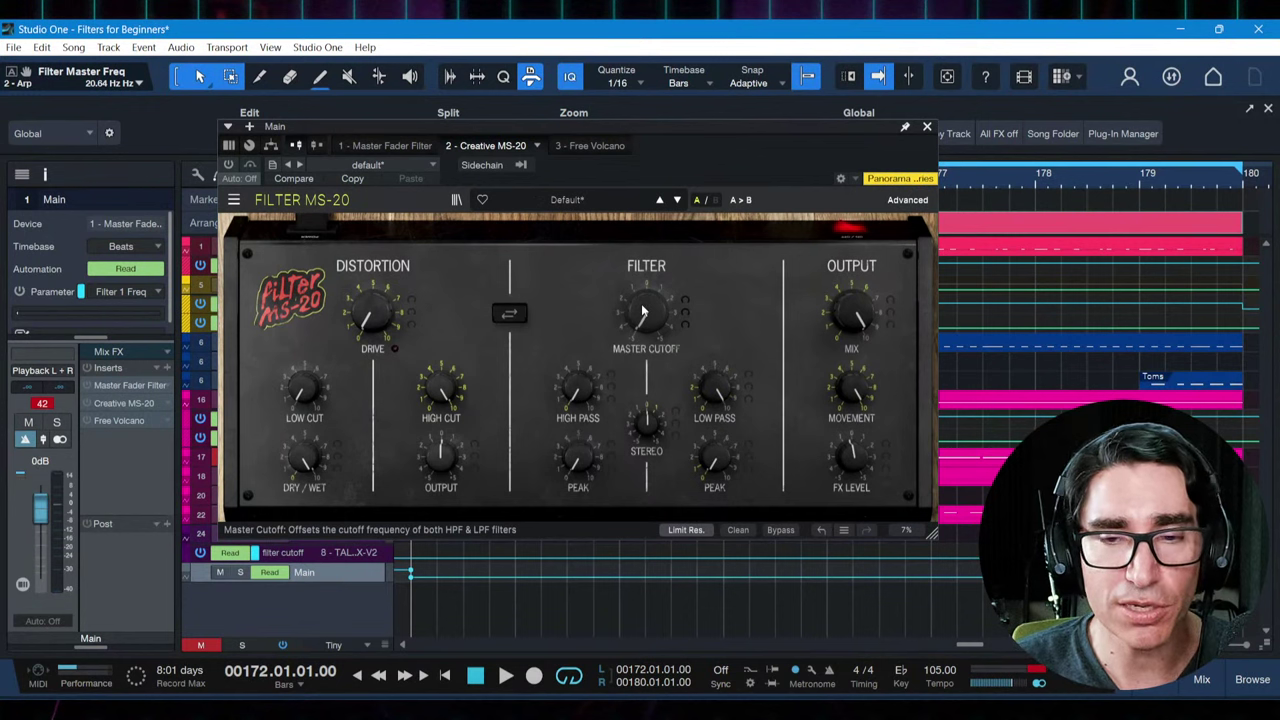
key(space)
key(space)
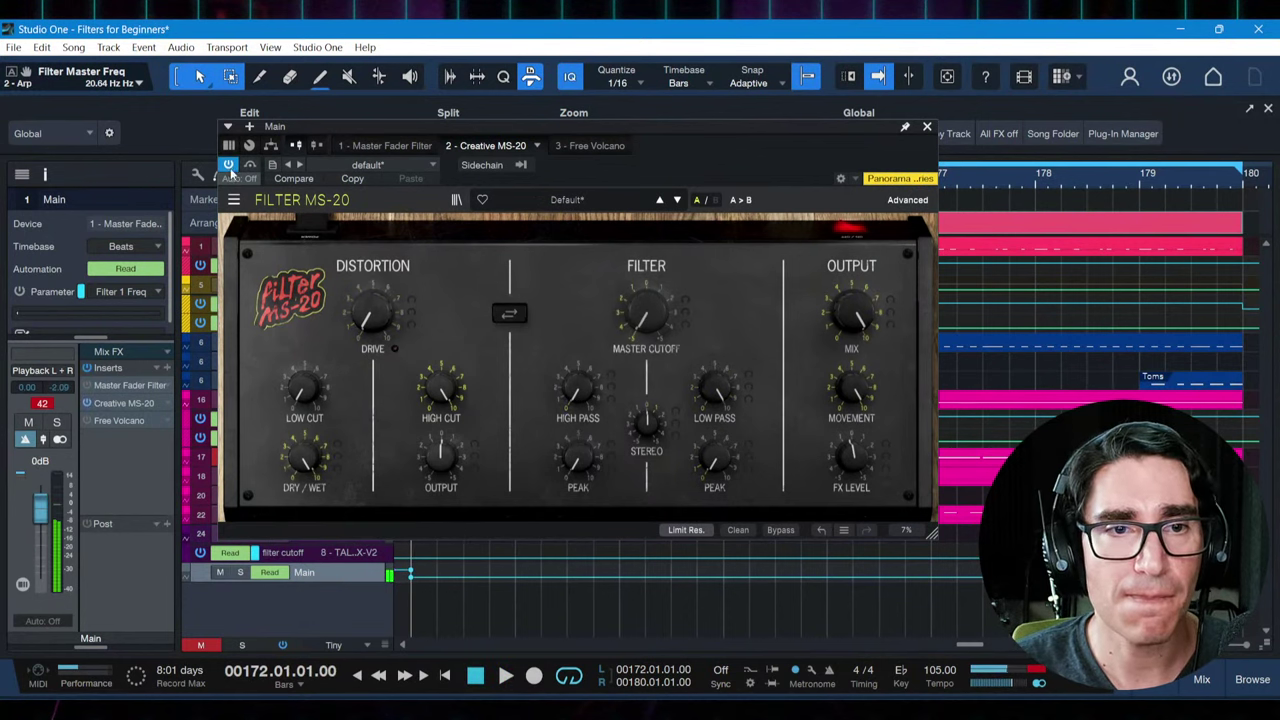
key(space)
key(space)
click(645, 330)
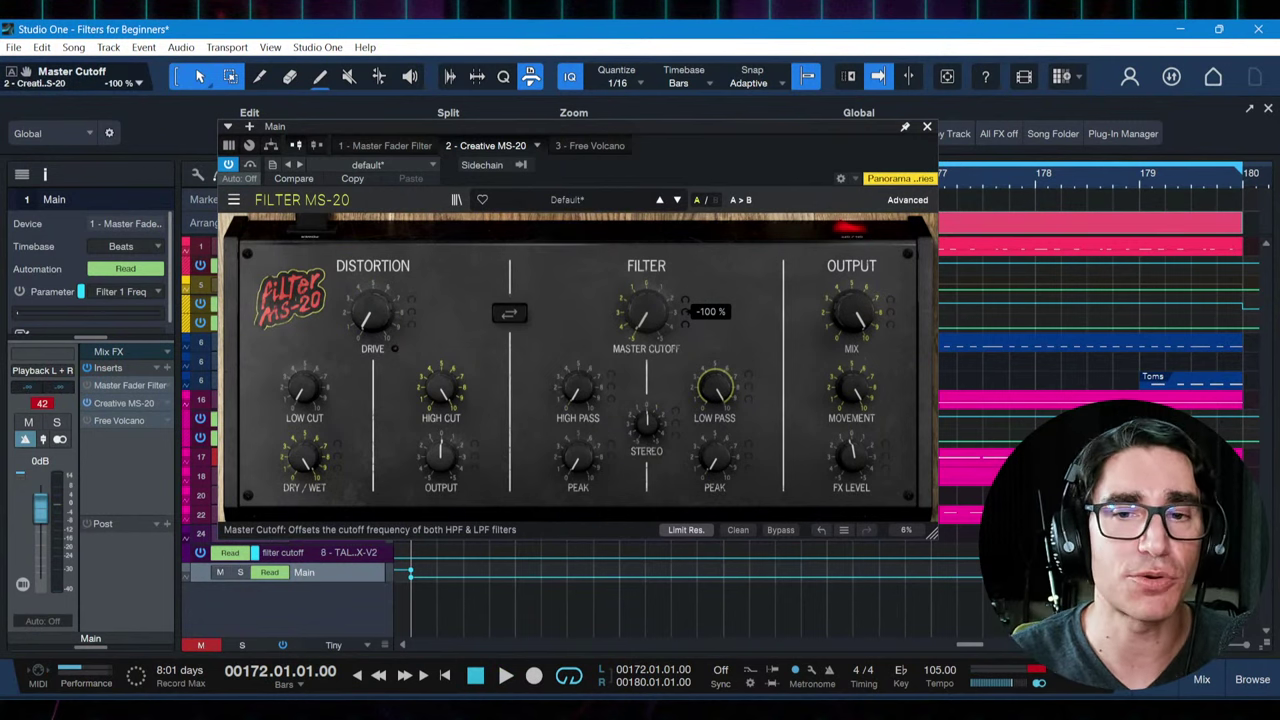
drag(645, 330, 645, 295)
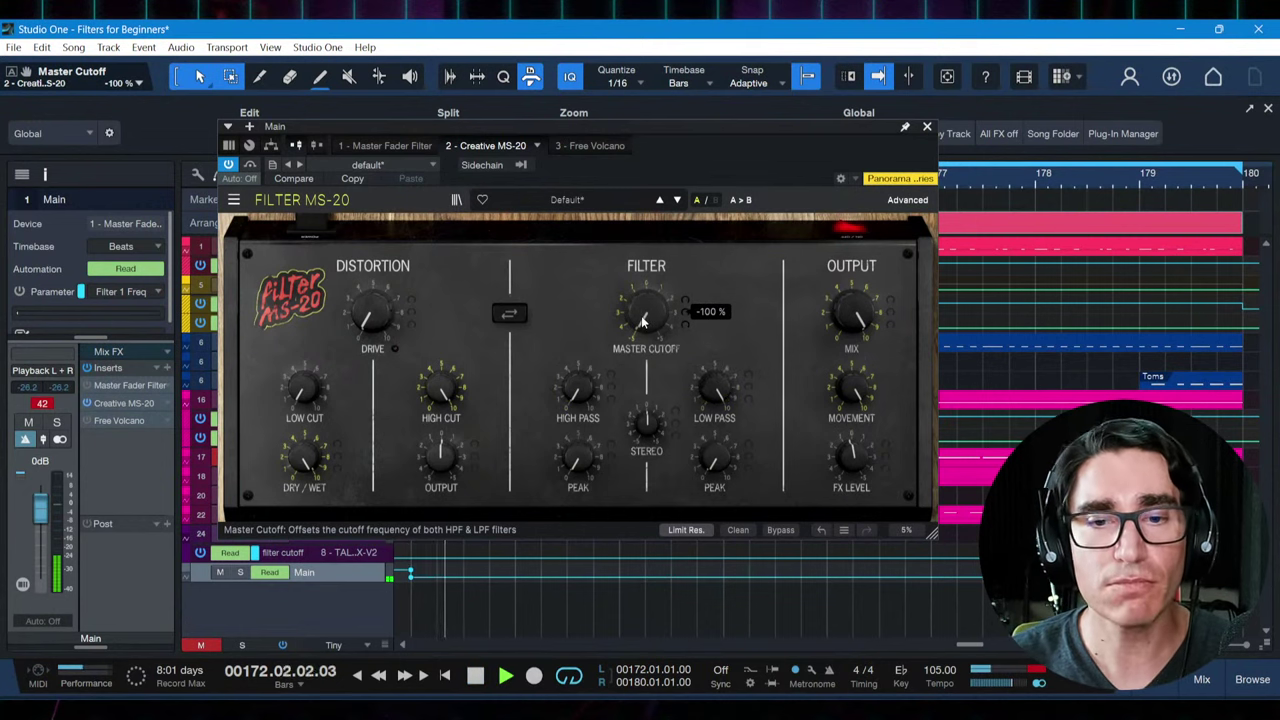
Raise the high-pass and low-pass Peak to 50% and sweep the Master Cutoff during playback
drag(578, 457, 578, 457)
drag(714, 457, 714, 454)
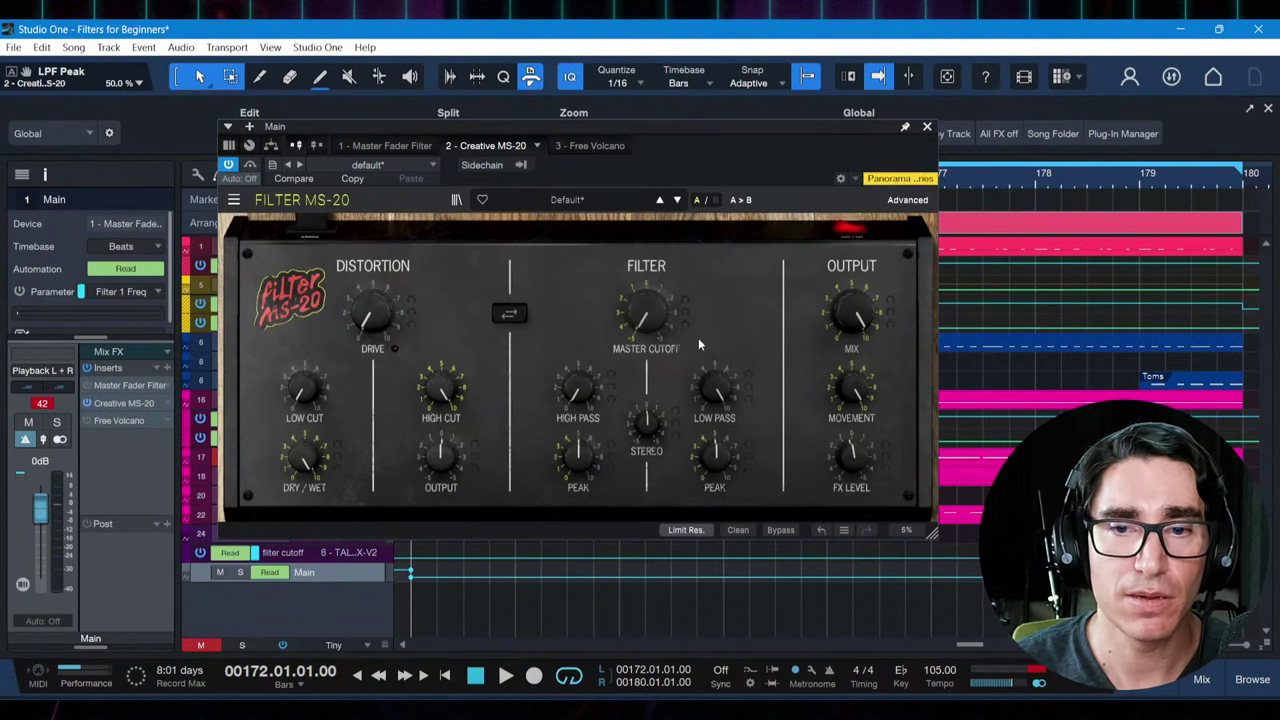
key(space)
drag(645, 315, 651, 288)
key(space)
Reset the Master Cutoff of Creative MS-20 to 0.00% during playback from bar 172, and stop the playback
key(space)
double_click(647, 303)
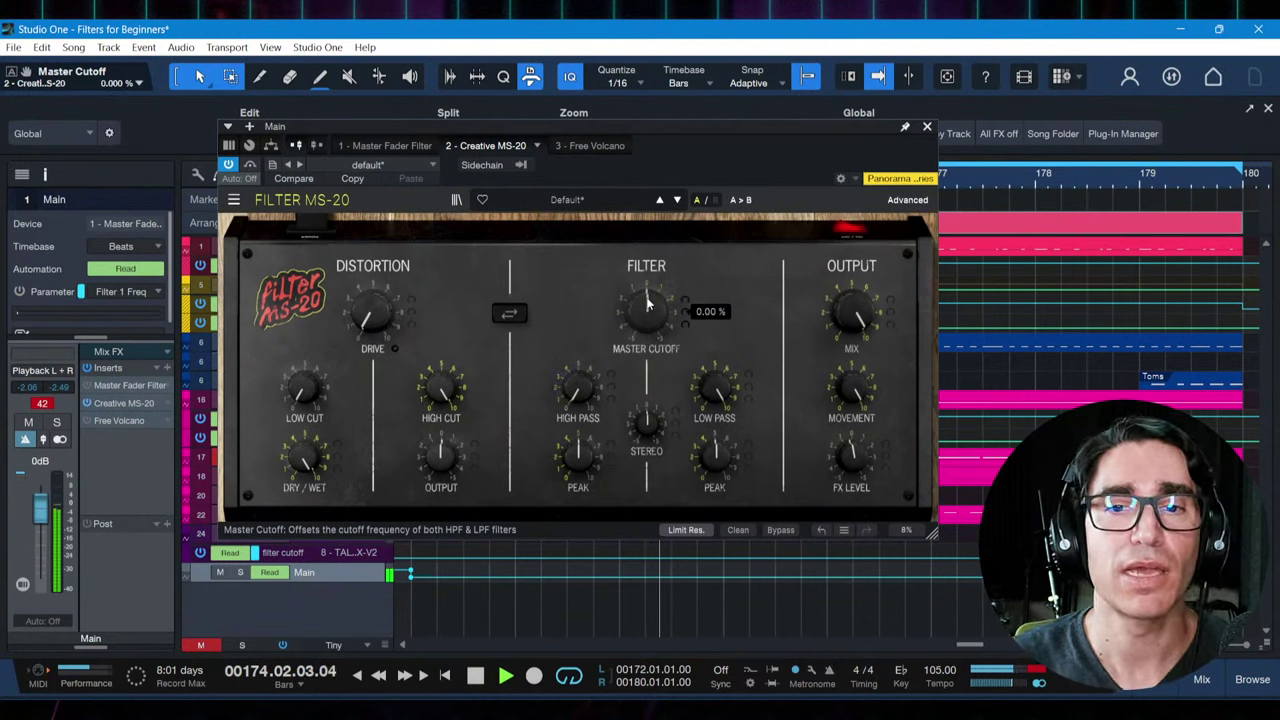
key(space)
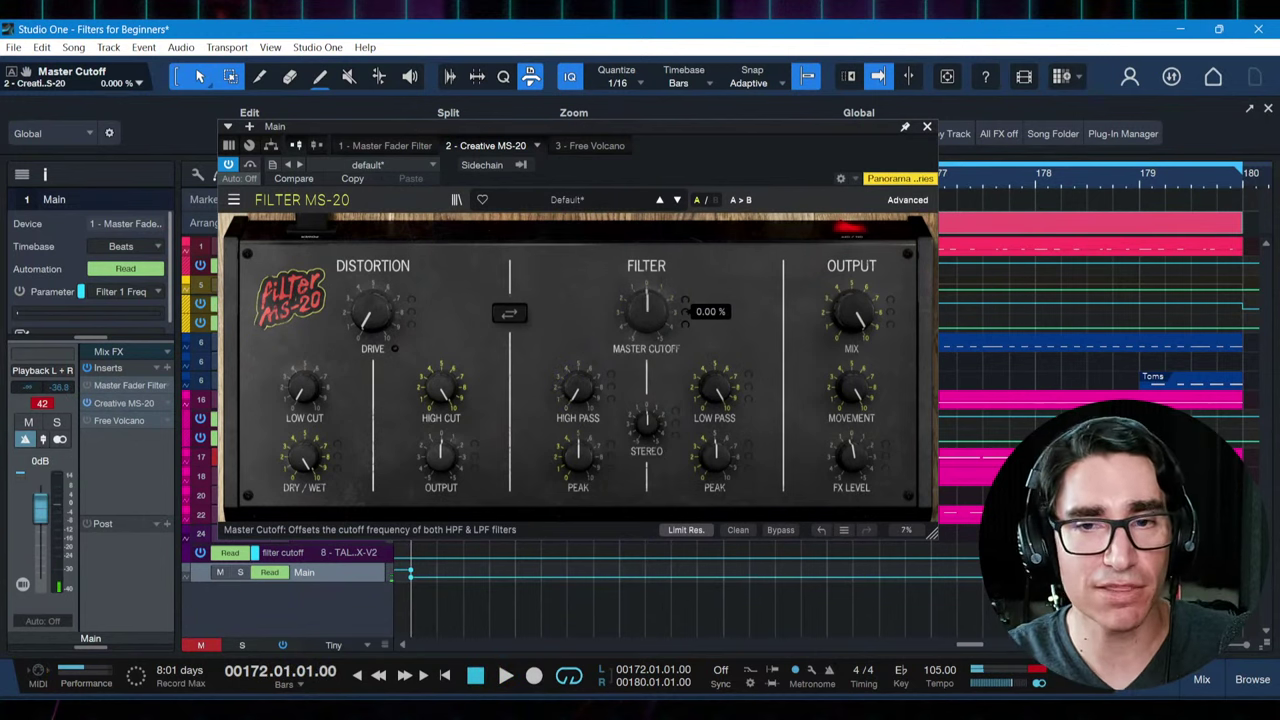
Demonstrate the Master Cutoff of Filter MS-20 by raising it to 52.8% and bringing it down to 16.8%
drag(647, 311, 647, 307)
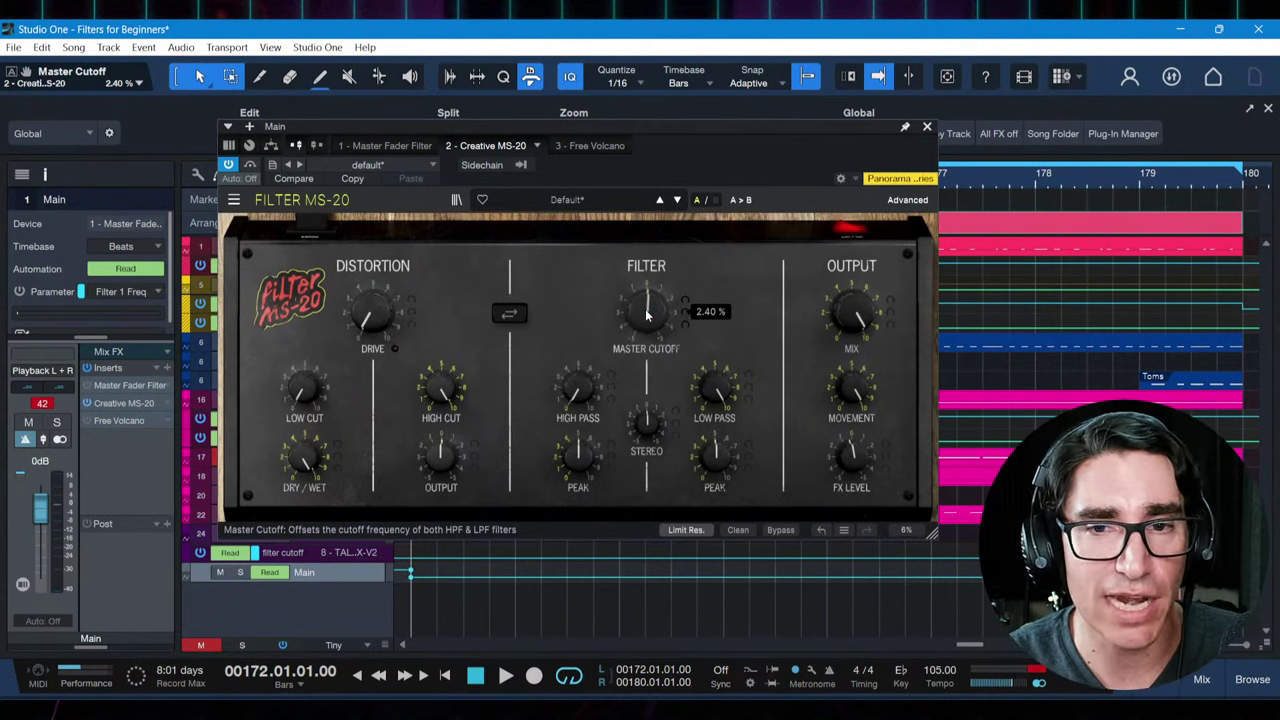
drag(790, 130, 772, 129)
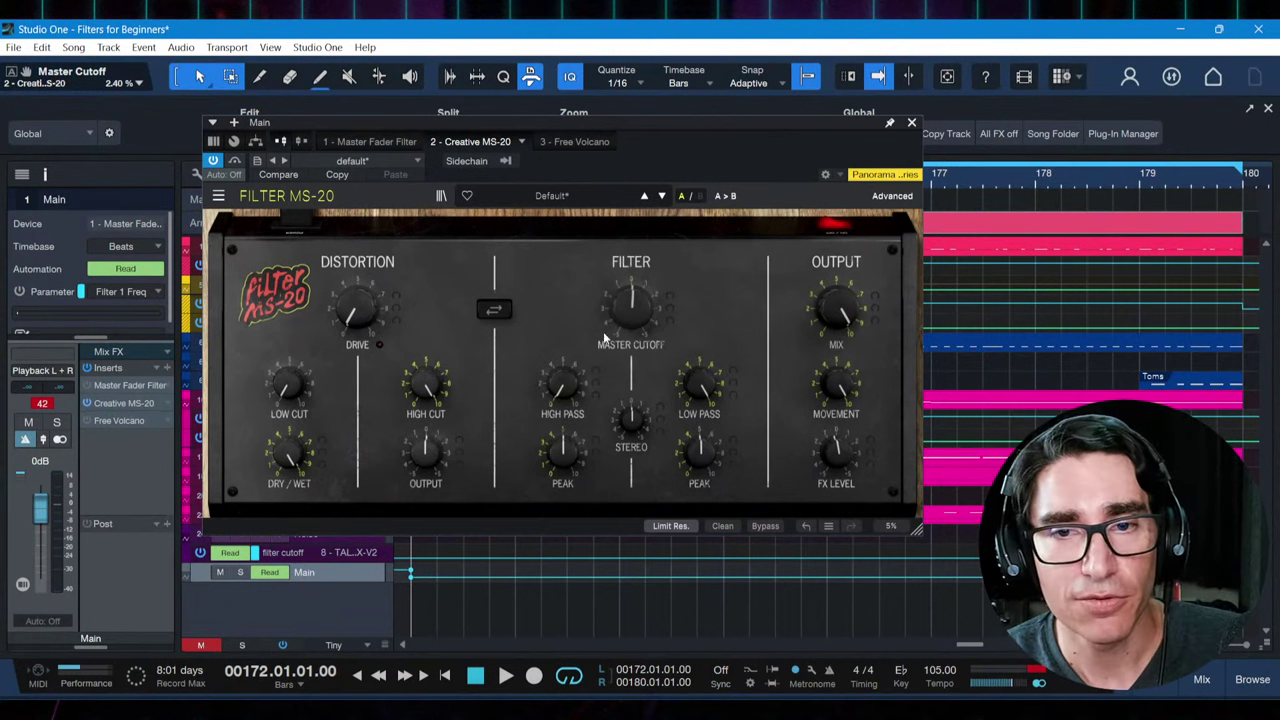
drag(631, 308, 648, 243)
mouse_move(570, 369)
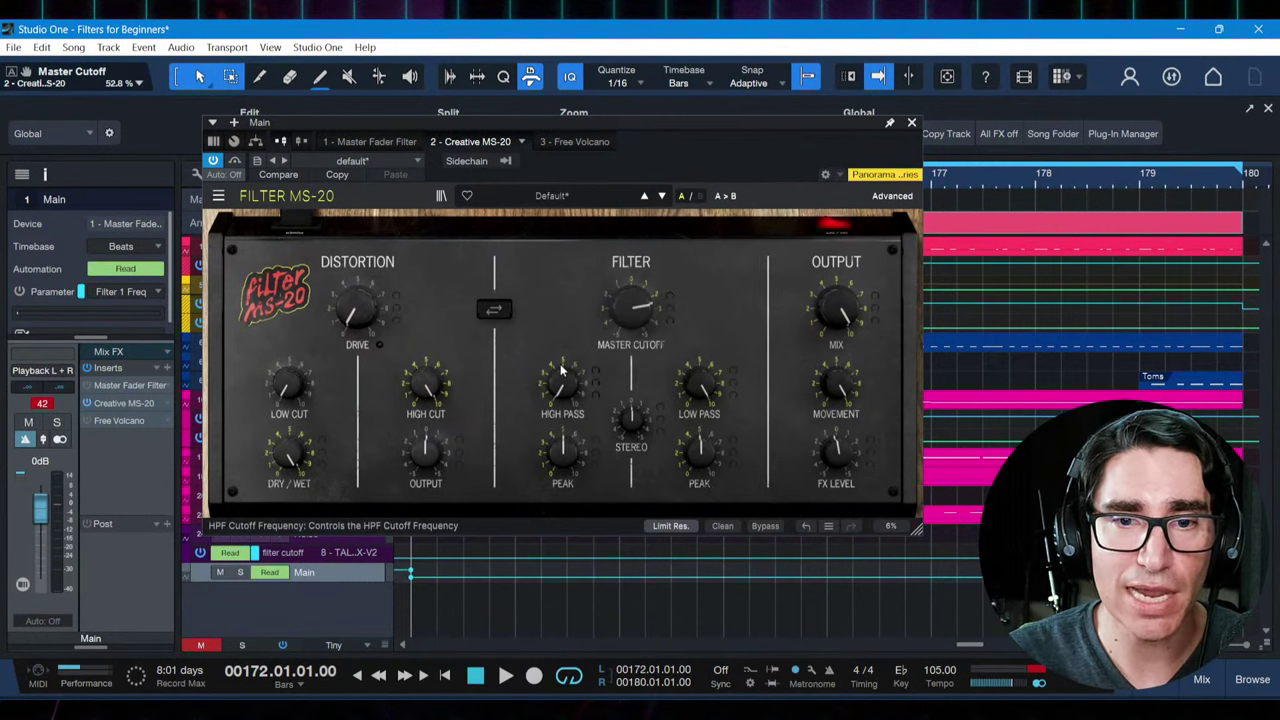
drag(630, 305, 708, 258)
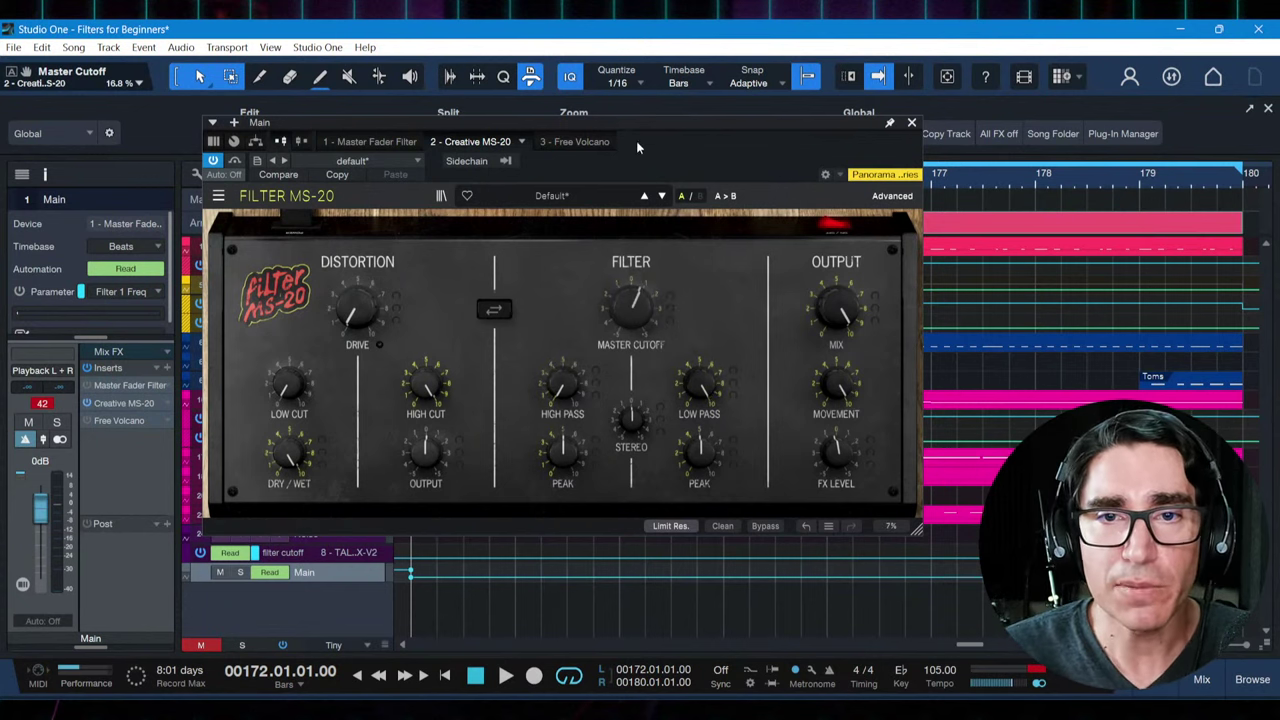
Load the Basic Bandpass Sweep filter preset in Filter MS-20 and play it from bar 172
drag(636, 141, 616, 140)
click(546, 195)
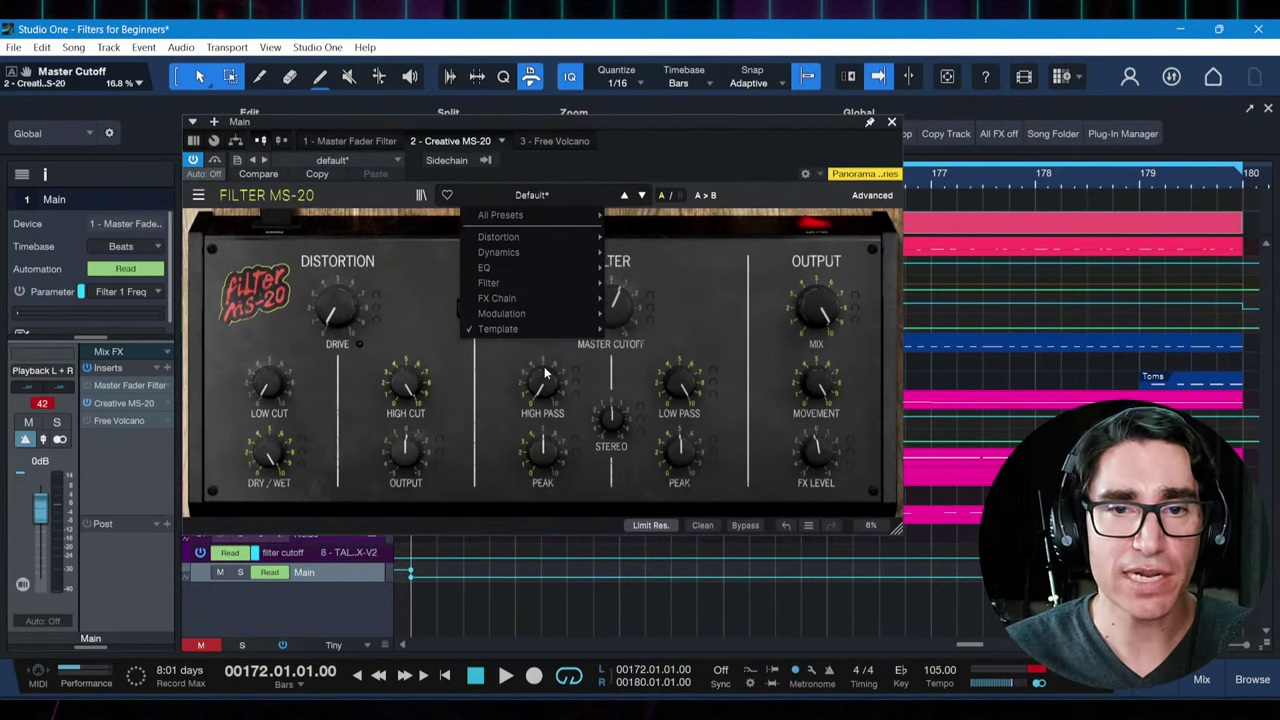
mouse_move(527, 241)
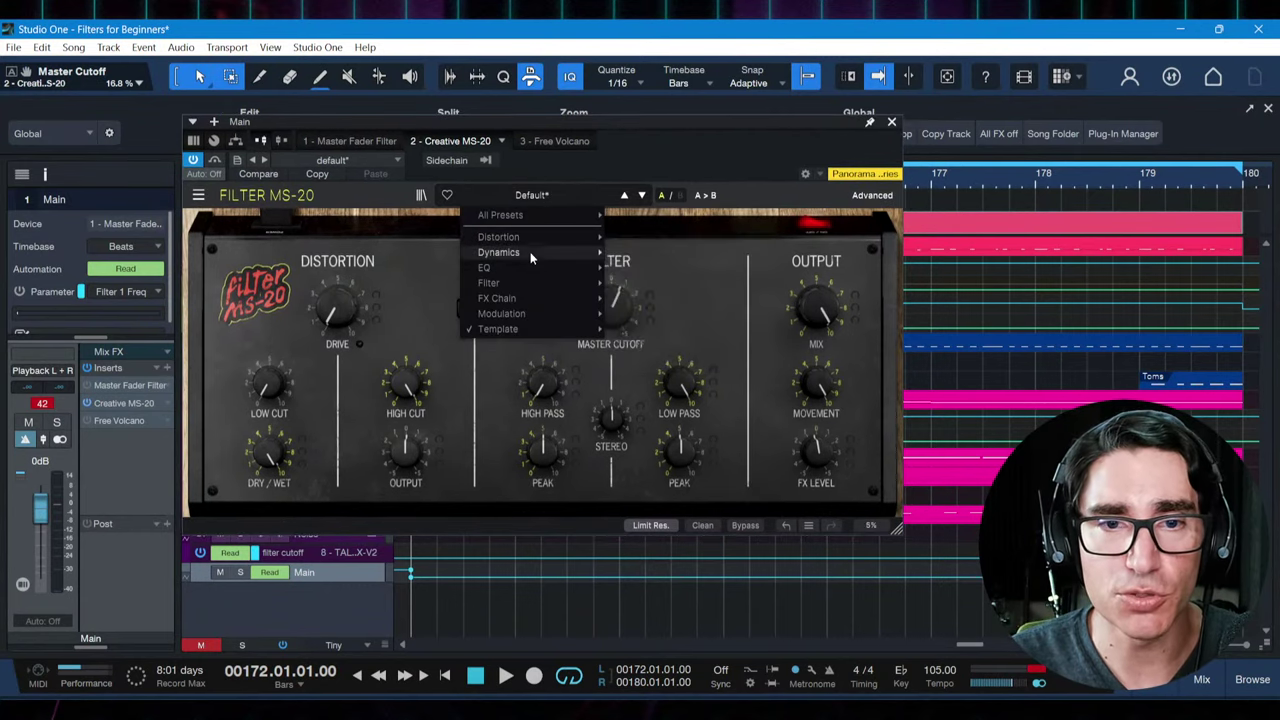
mouse_move(514, 283)
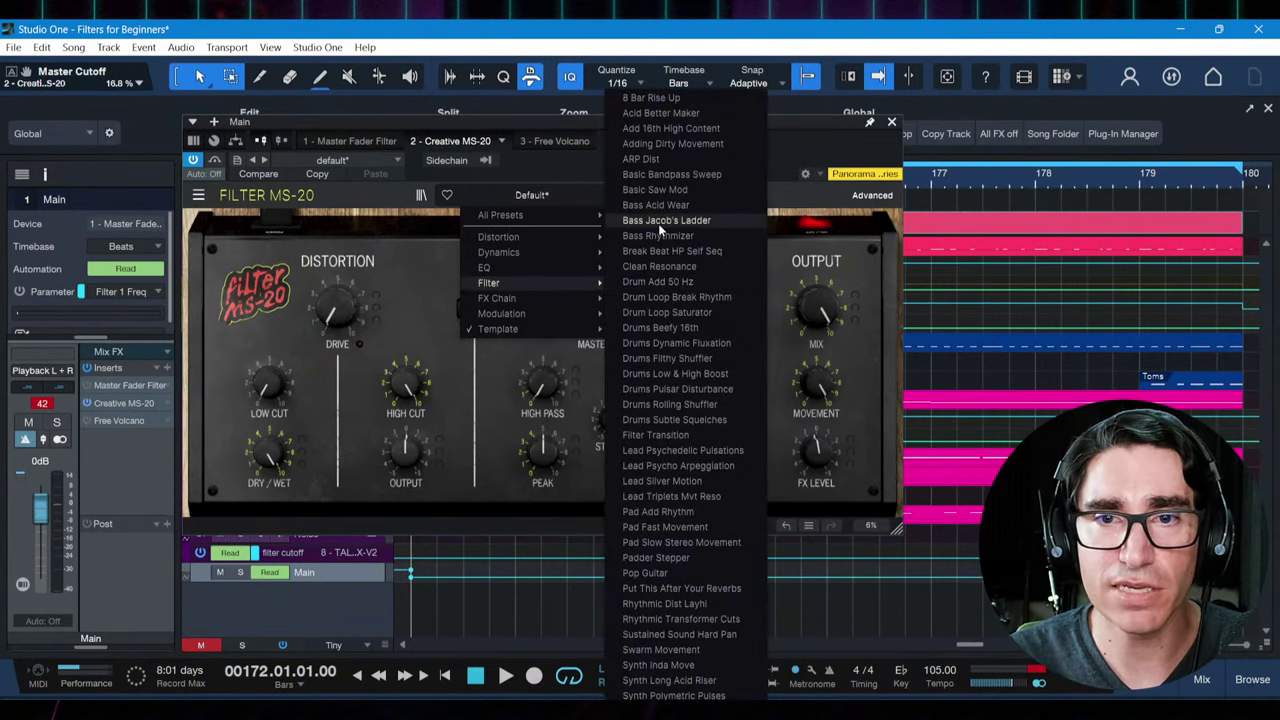
click(655, 174)
key(space)
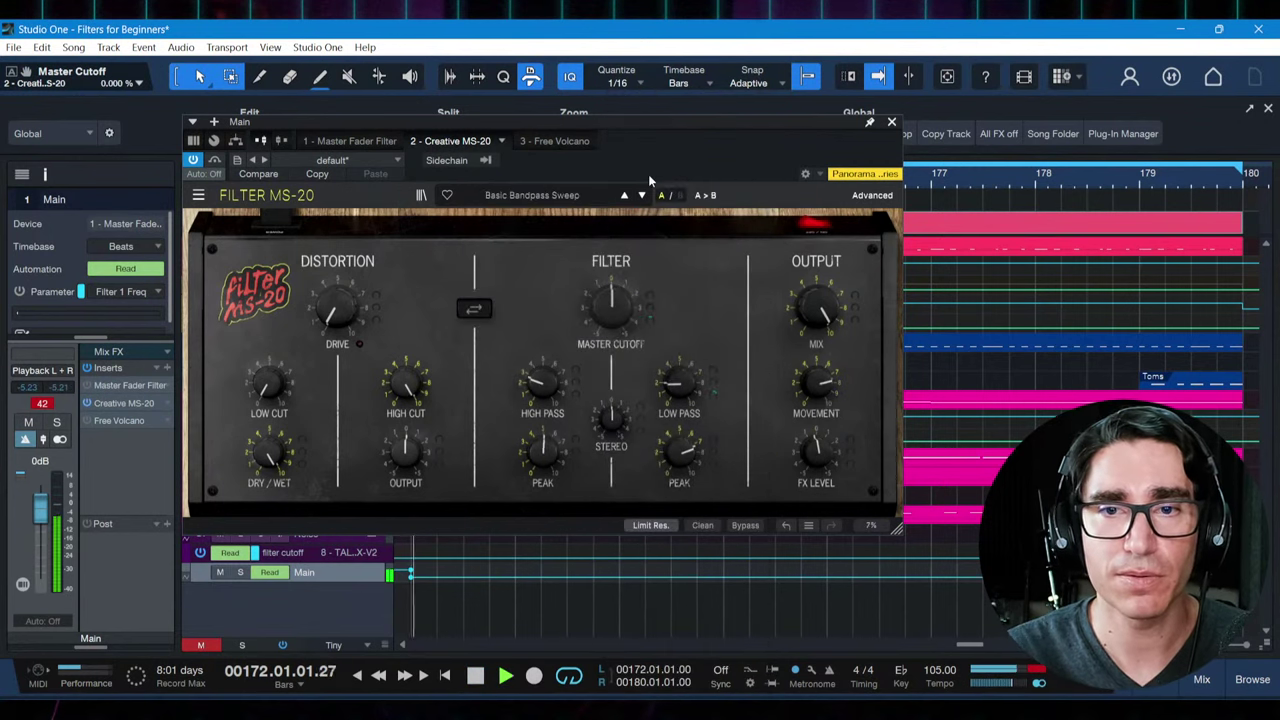
mouse_move(736, 113)
mouse_down()
mouse_move(713, 127)
mouse_move(734, 128)
mouse_up()
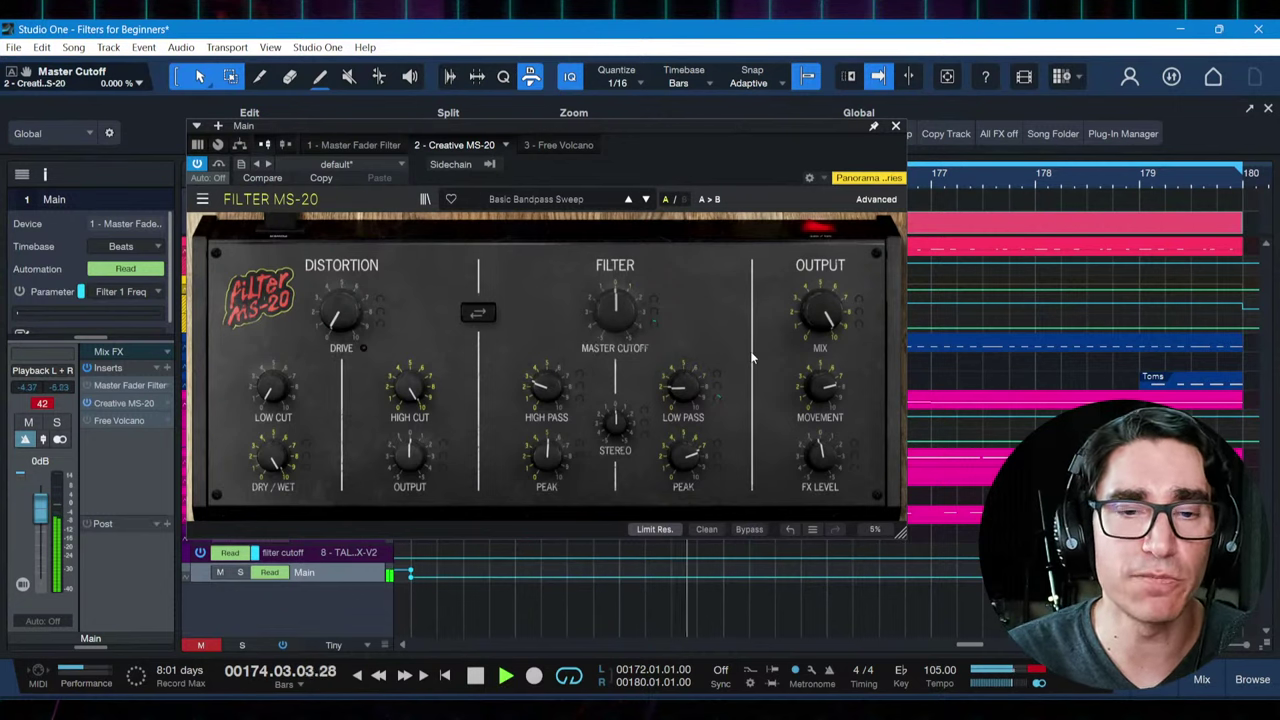
Lower the global Mix to 58.8% and raise the high-pass Peak to 59.2% during playback, and replay from bar 172
drag(820, 313, 820, 287)
drag(822, 310, 822, 324)
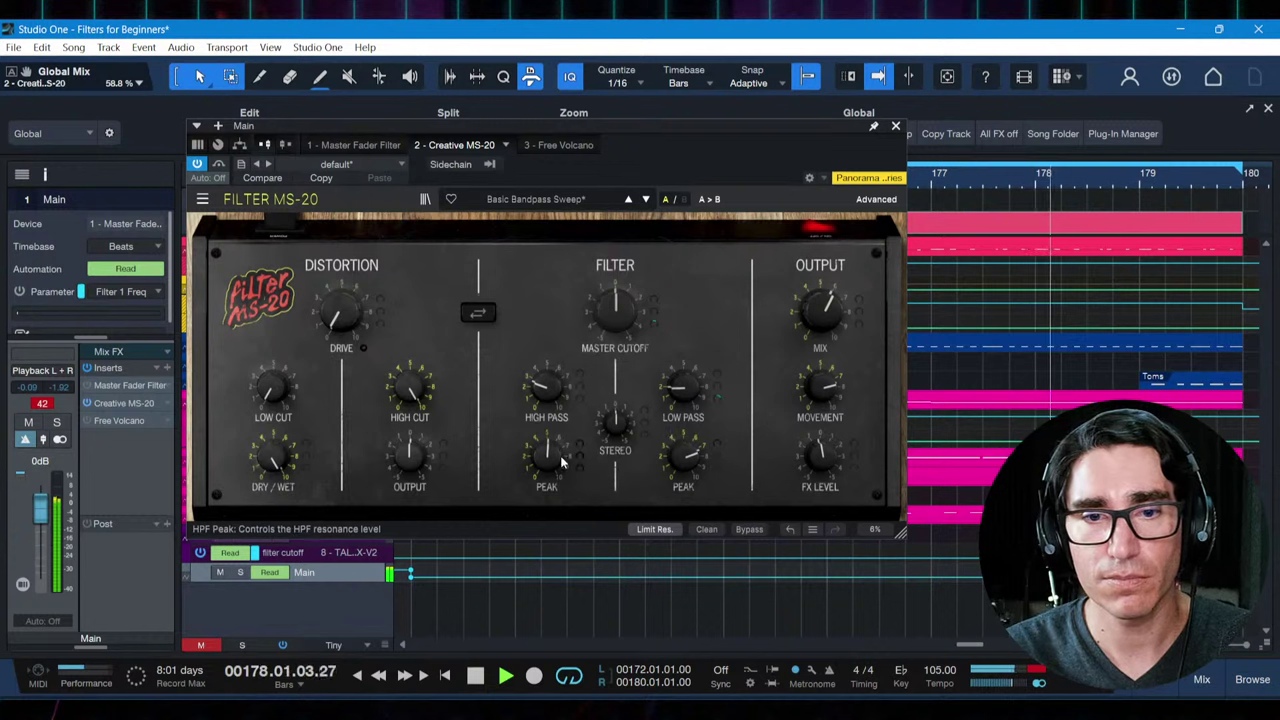
drag(546, 455, 546, 450)
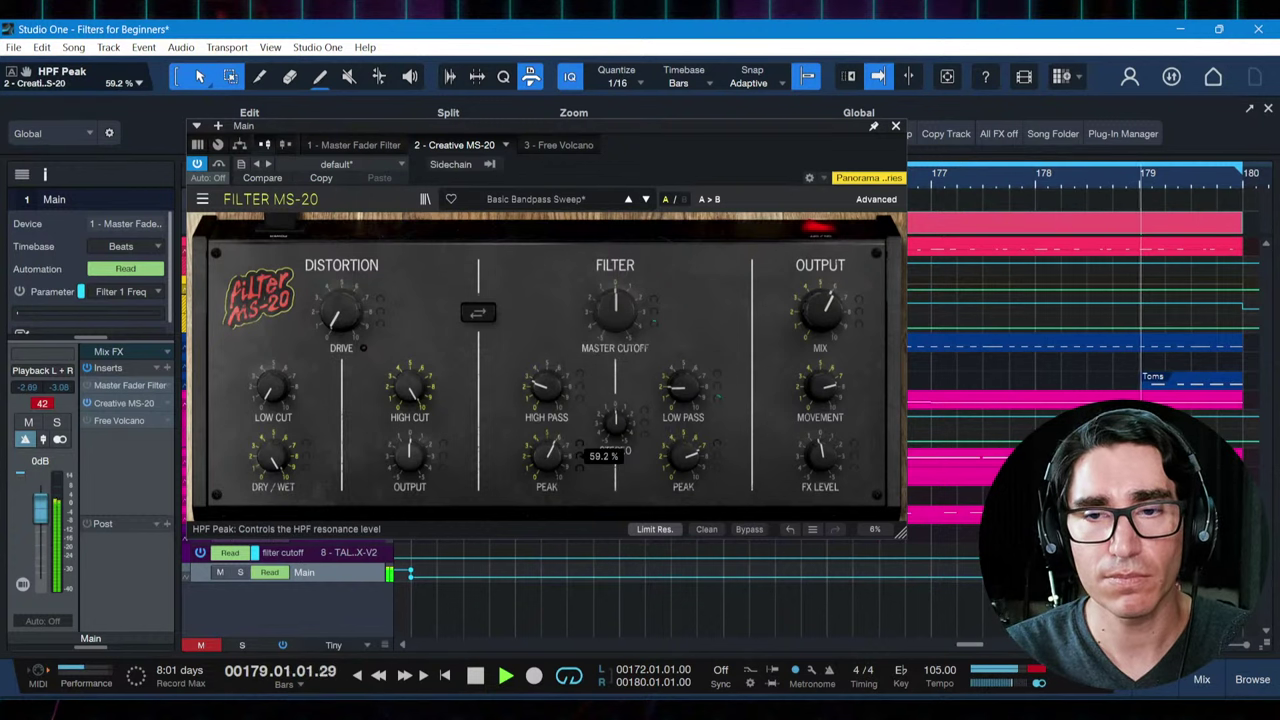
key(space)
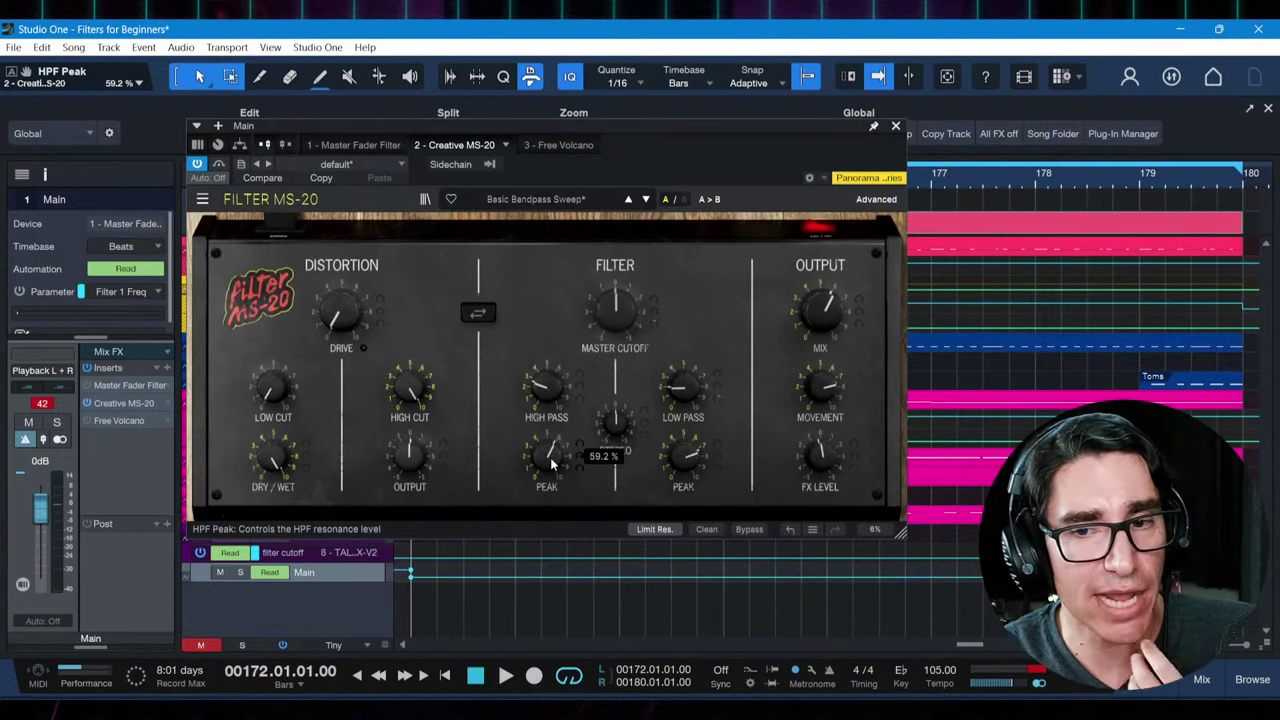
key(space)
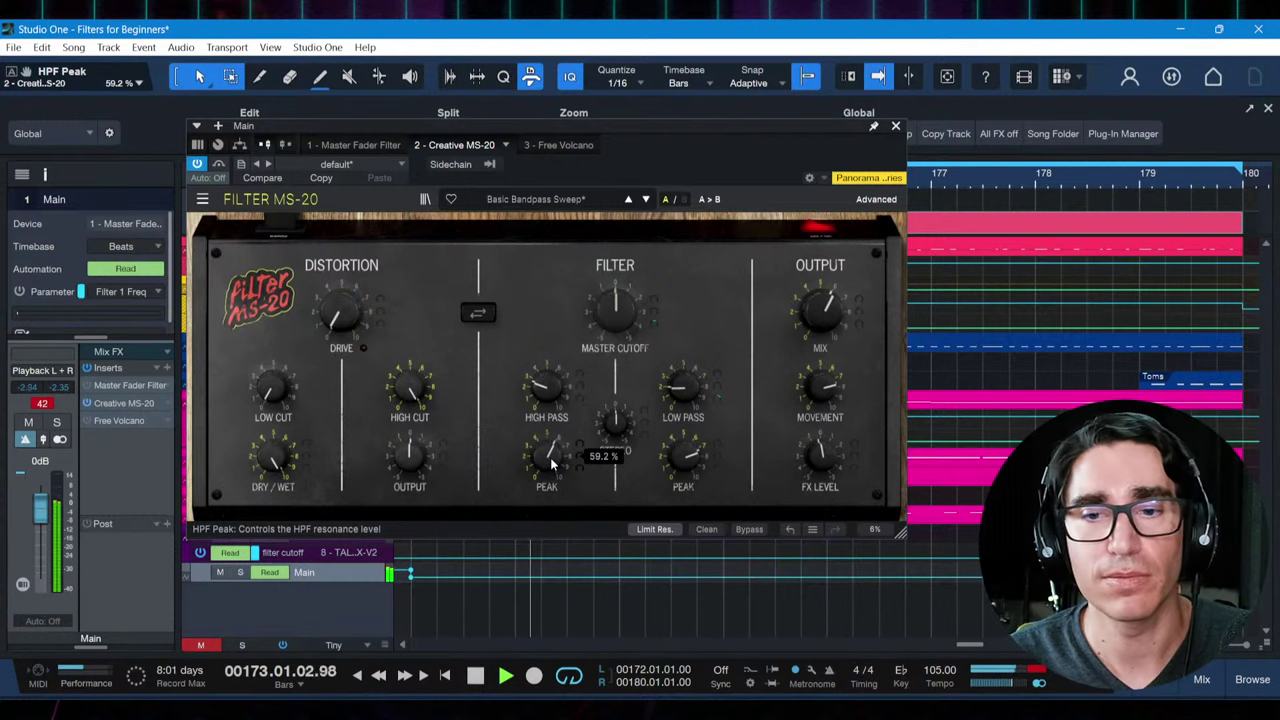
key(space)
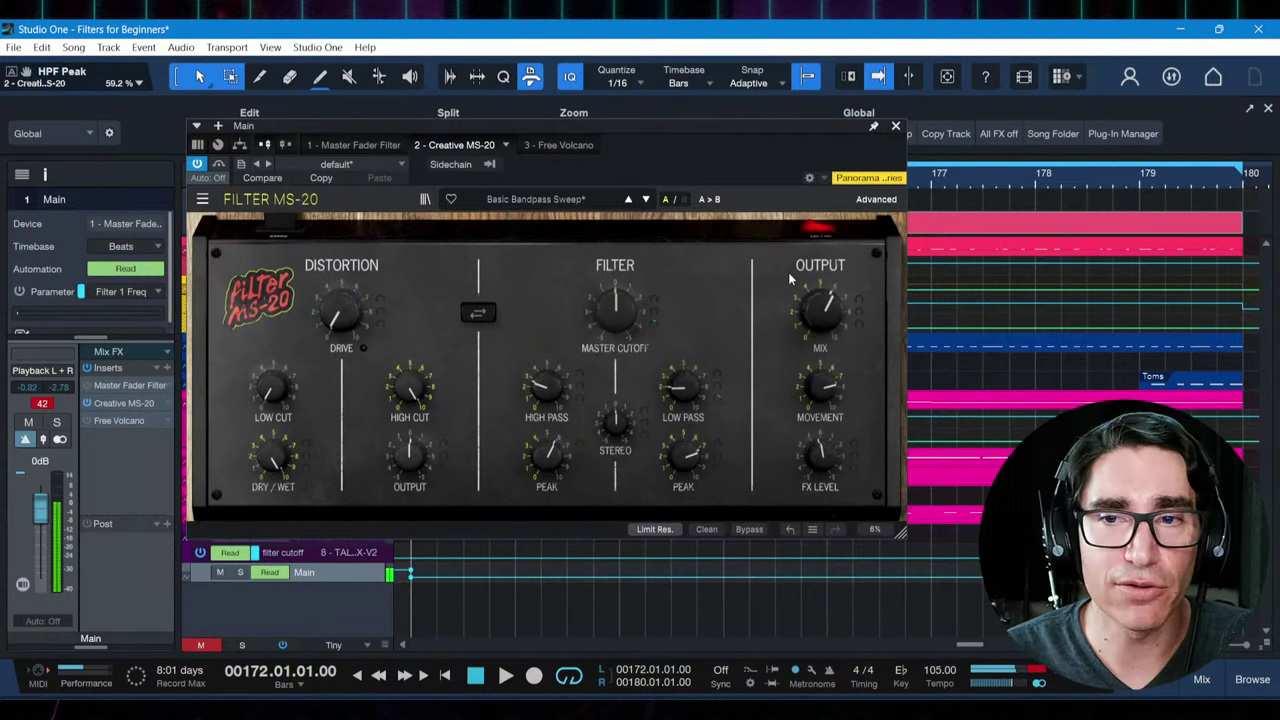
Show the advanced modulation section and load the Drum Loop Break Rhythm filter preset in Filter MS-20
click(876, 199)
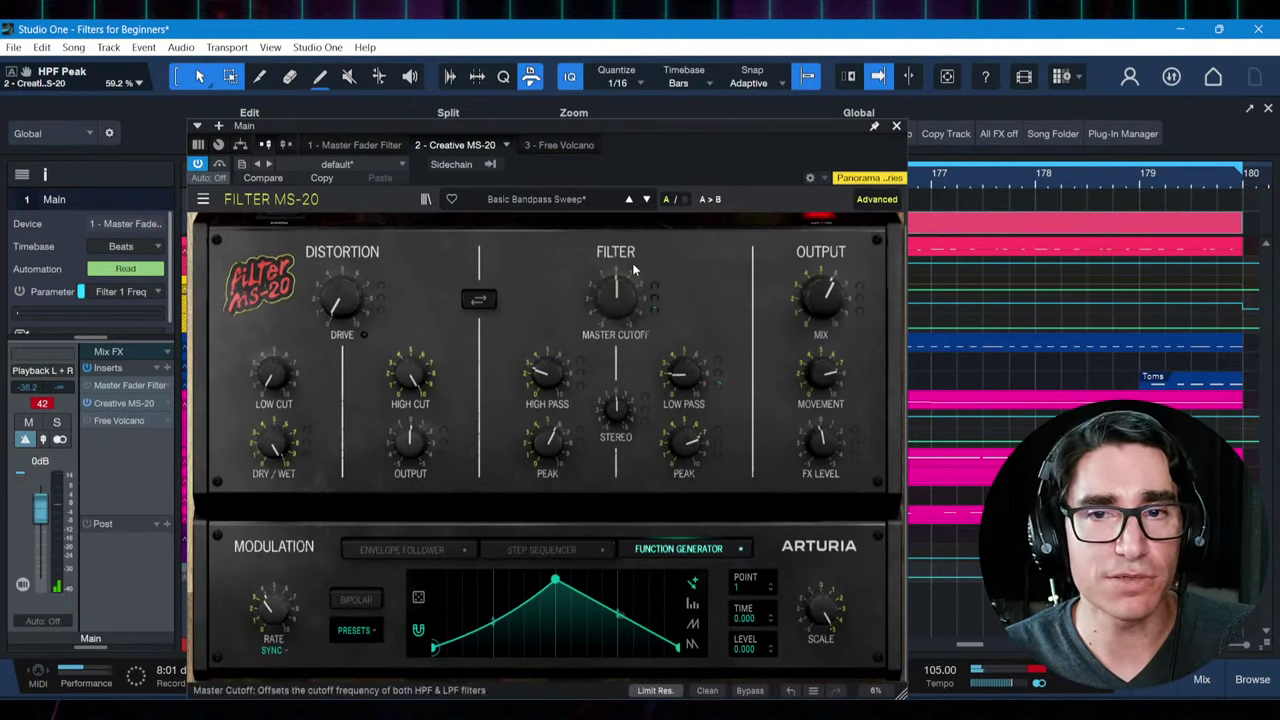
click(561, 200)
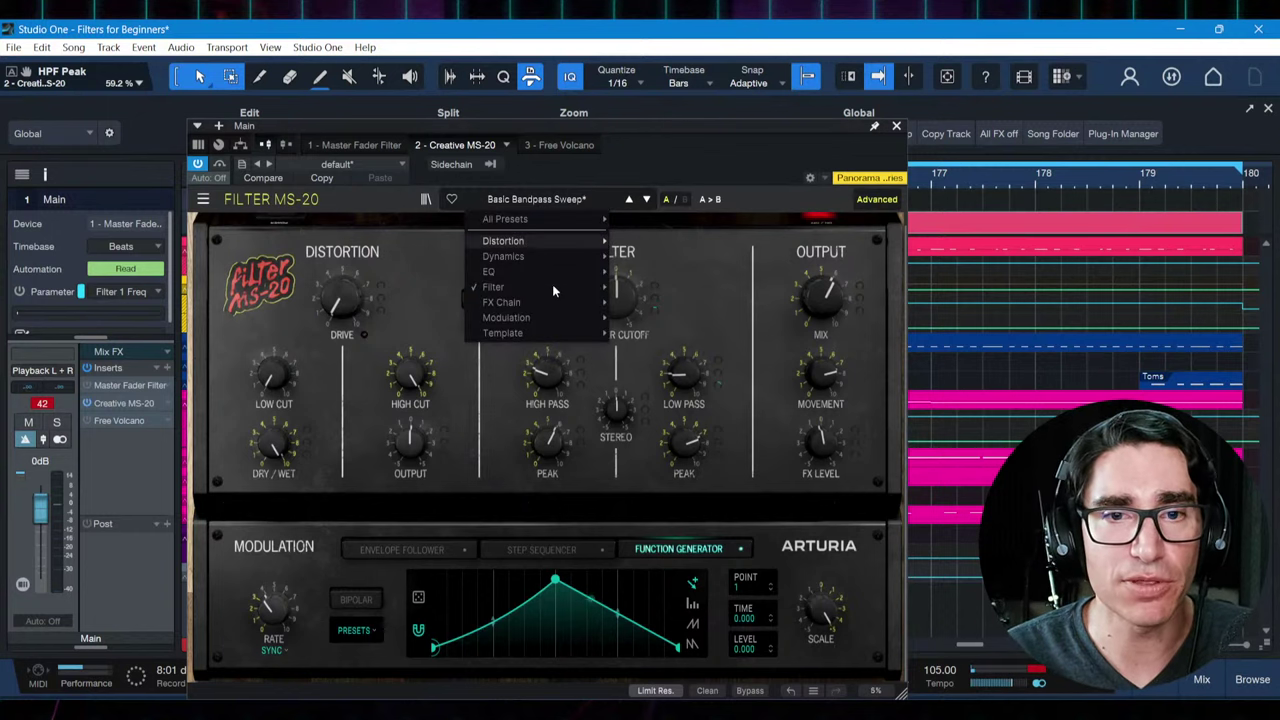
mouse_move(553, 287)
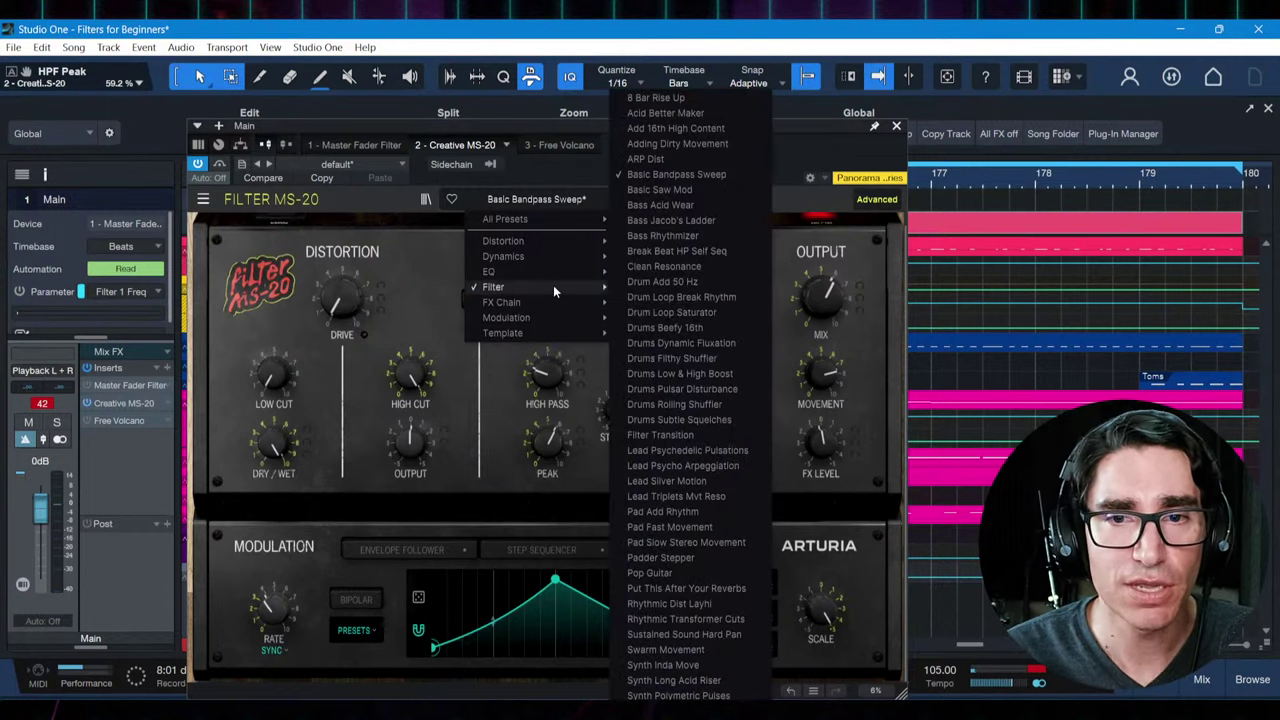
click(660, 297)
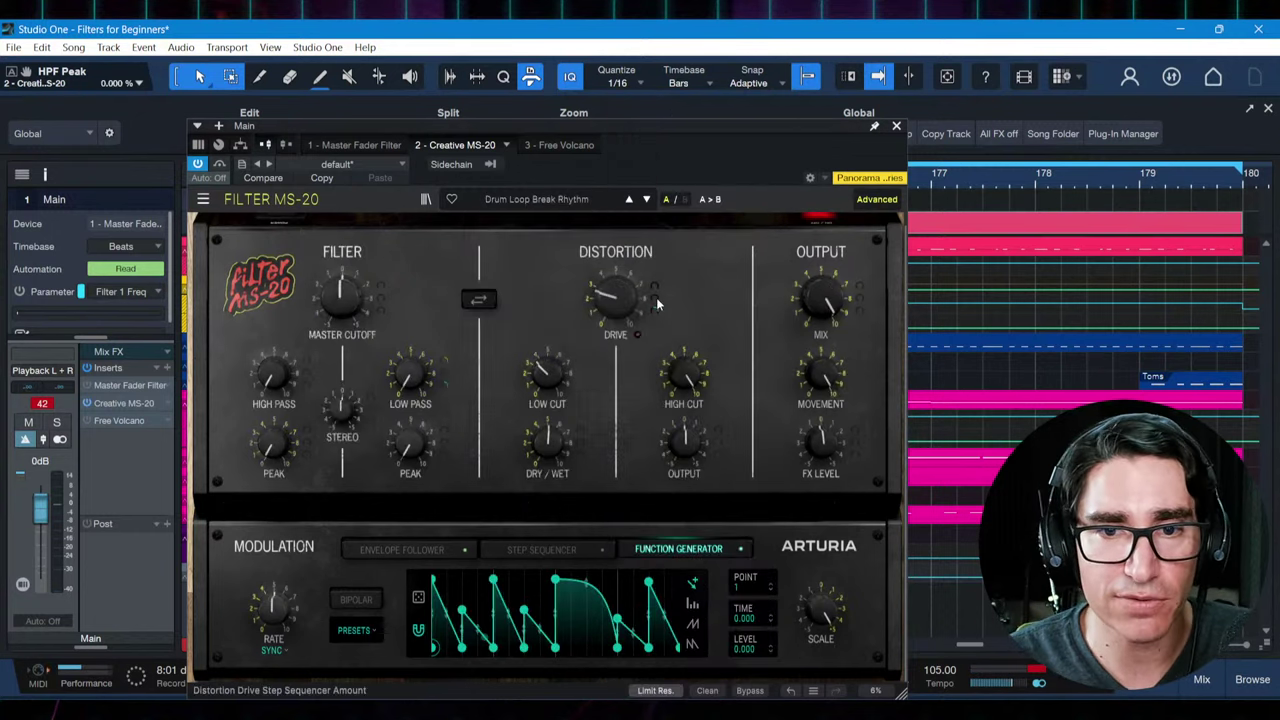
drag(695, 127, 678, 106)
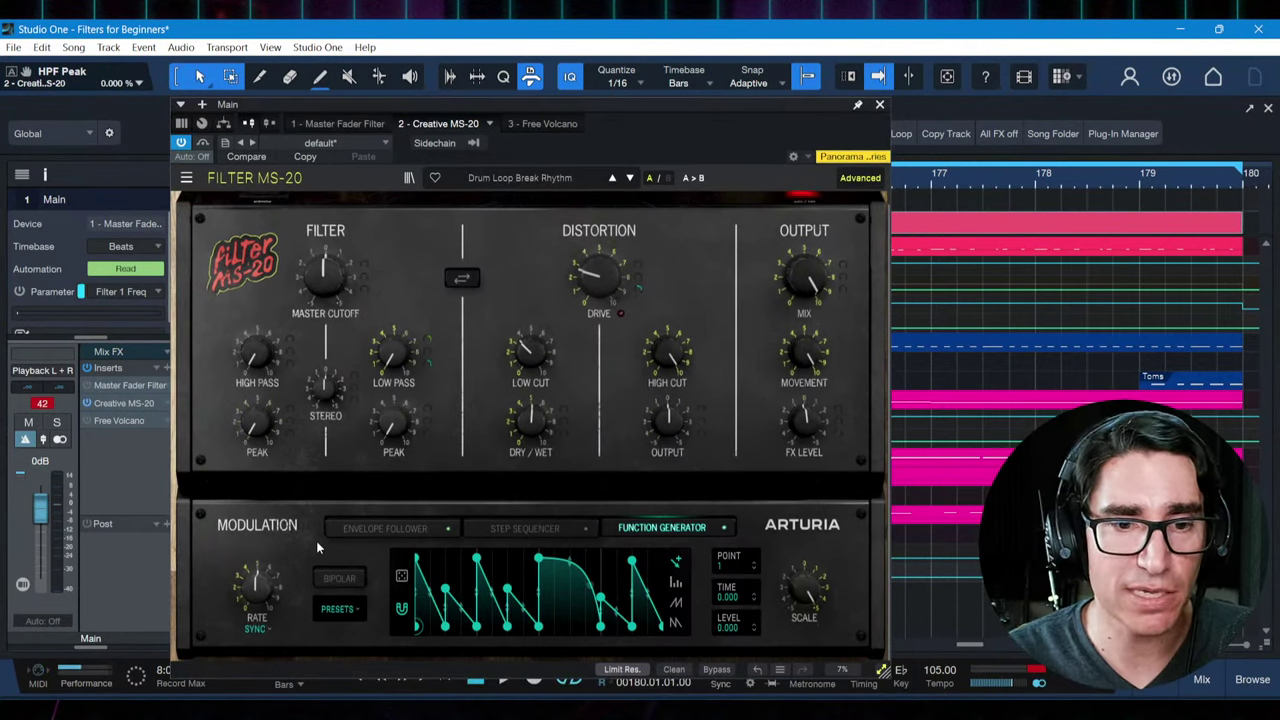
Play from bar 172 and sweep the global Mix during playback, ending at 0.00%
key(space)
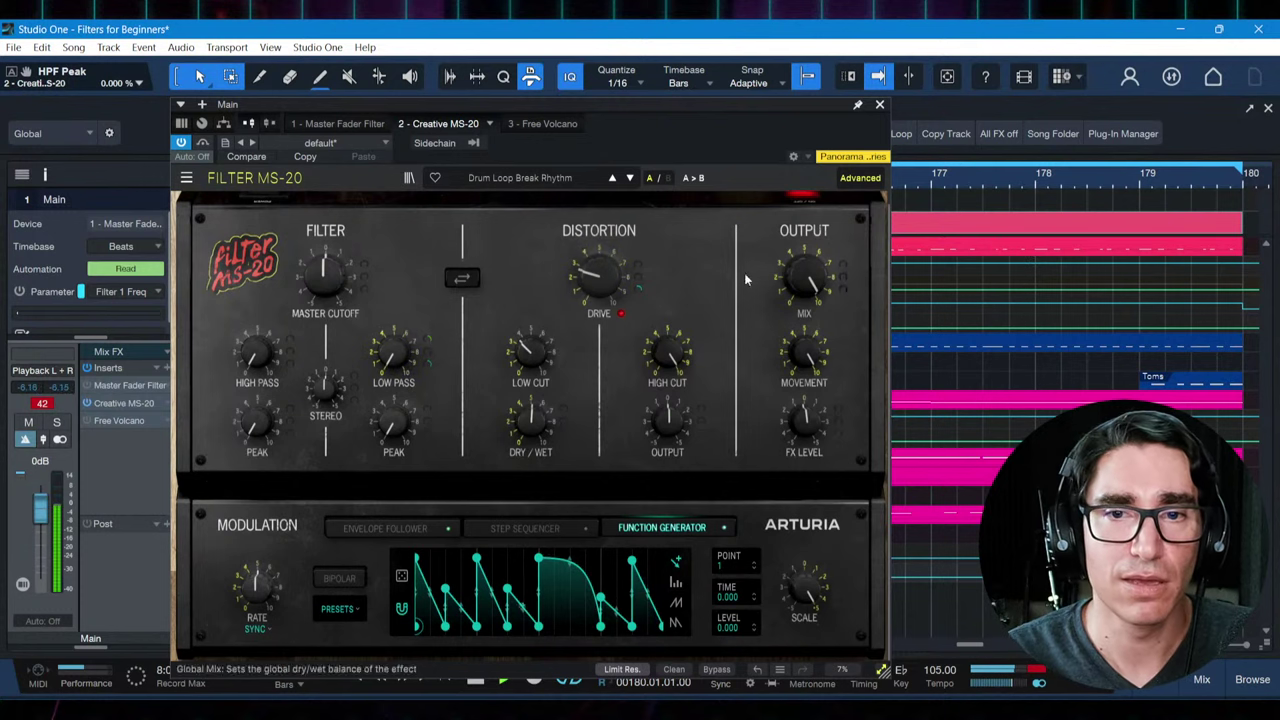
drag(805, 279, 805, 283)
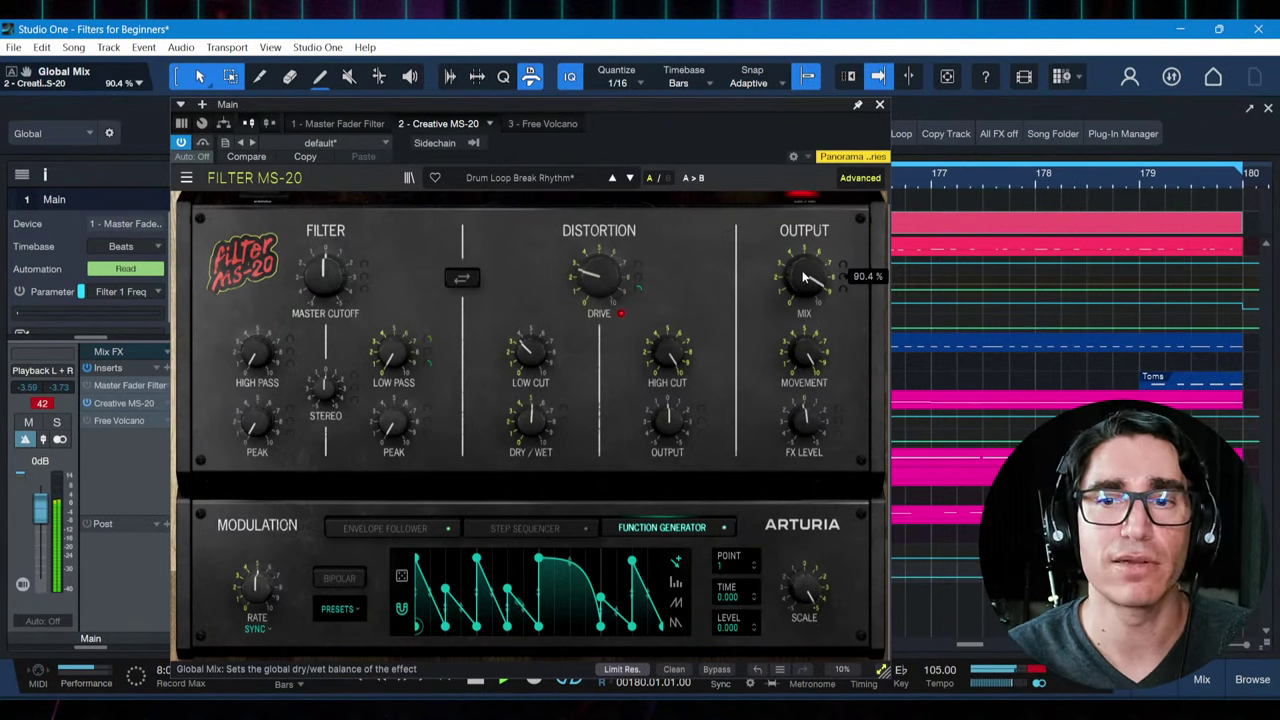
drag(796, 256, 796, 347)
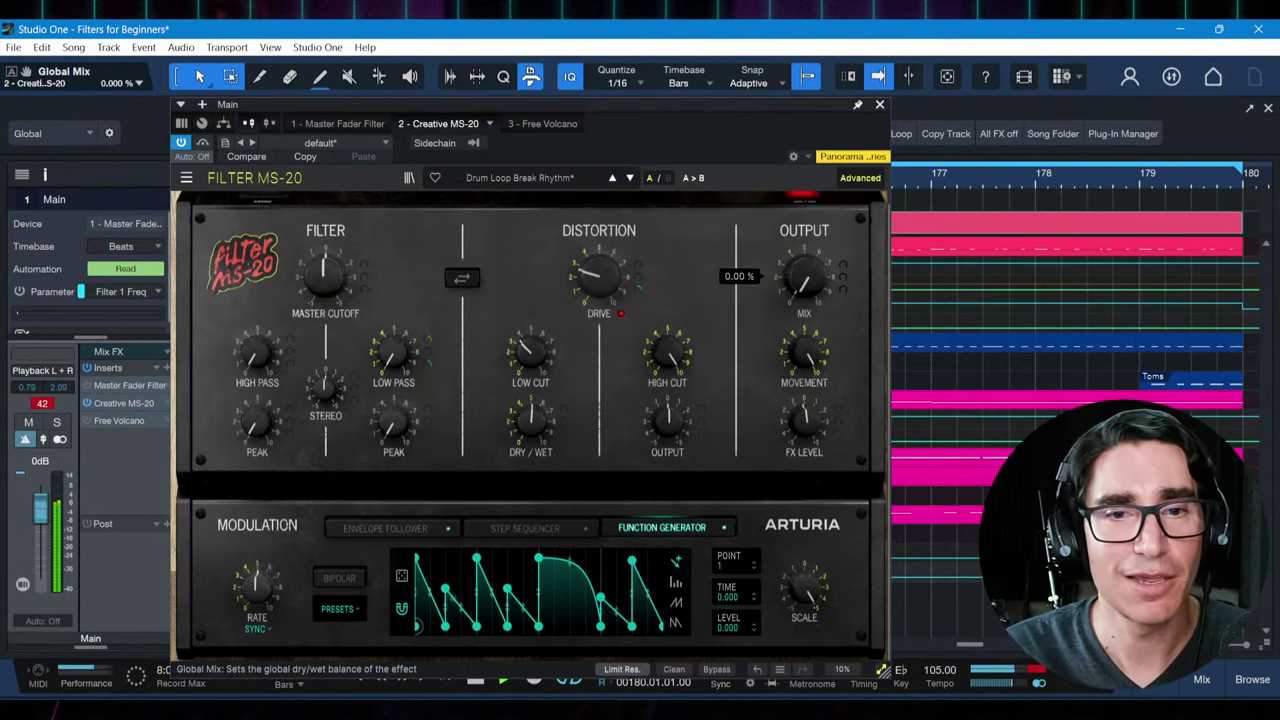
Load the Pad Fast Movement filter preset and, during playback, raise both Peaks, with the low-pass at 70.8%, and the Drive to 10.6 dB
click(566, 179)
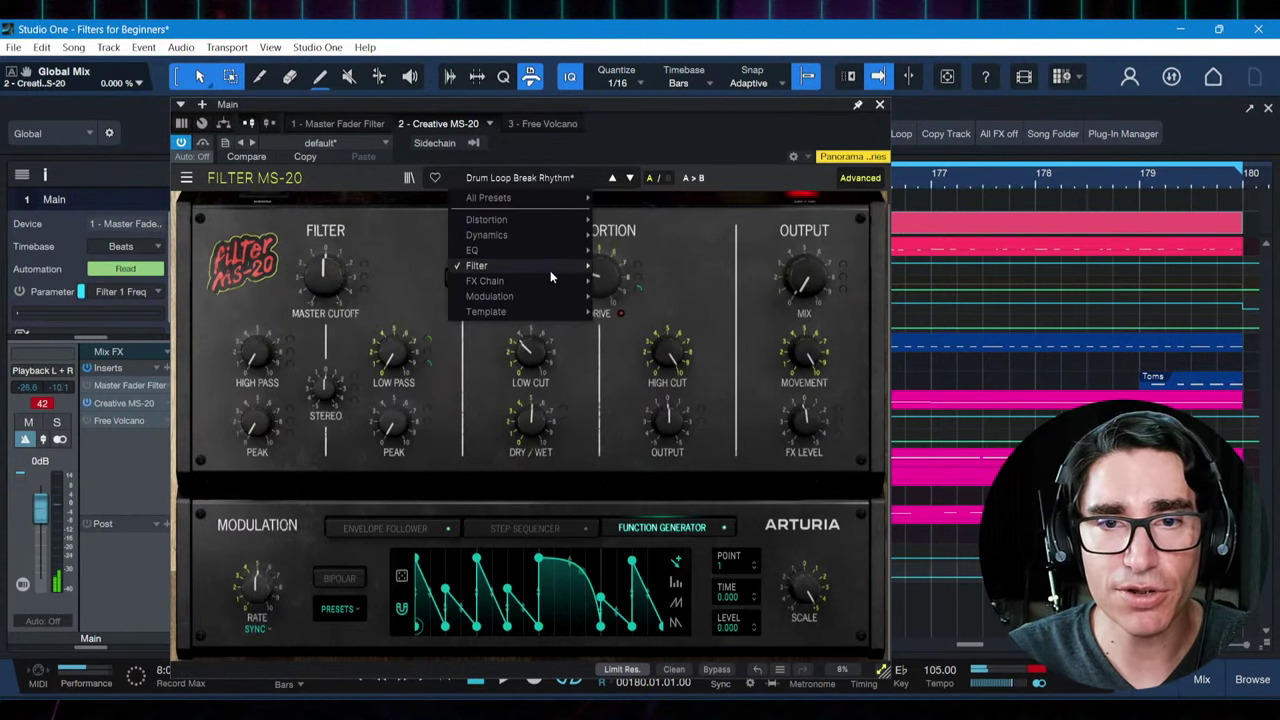
mouse_move(550, 270)
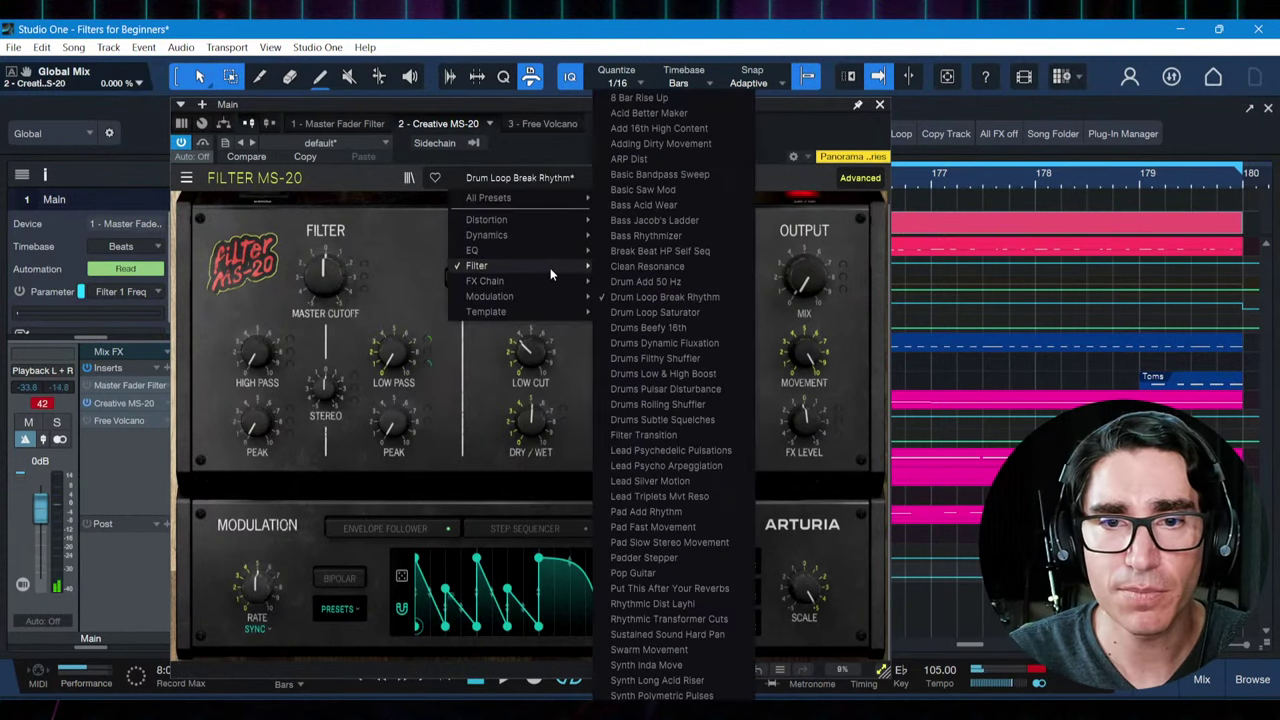
click(668, 528)
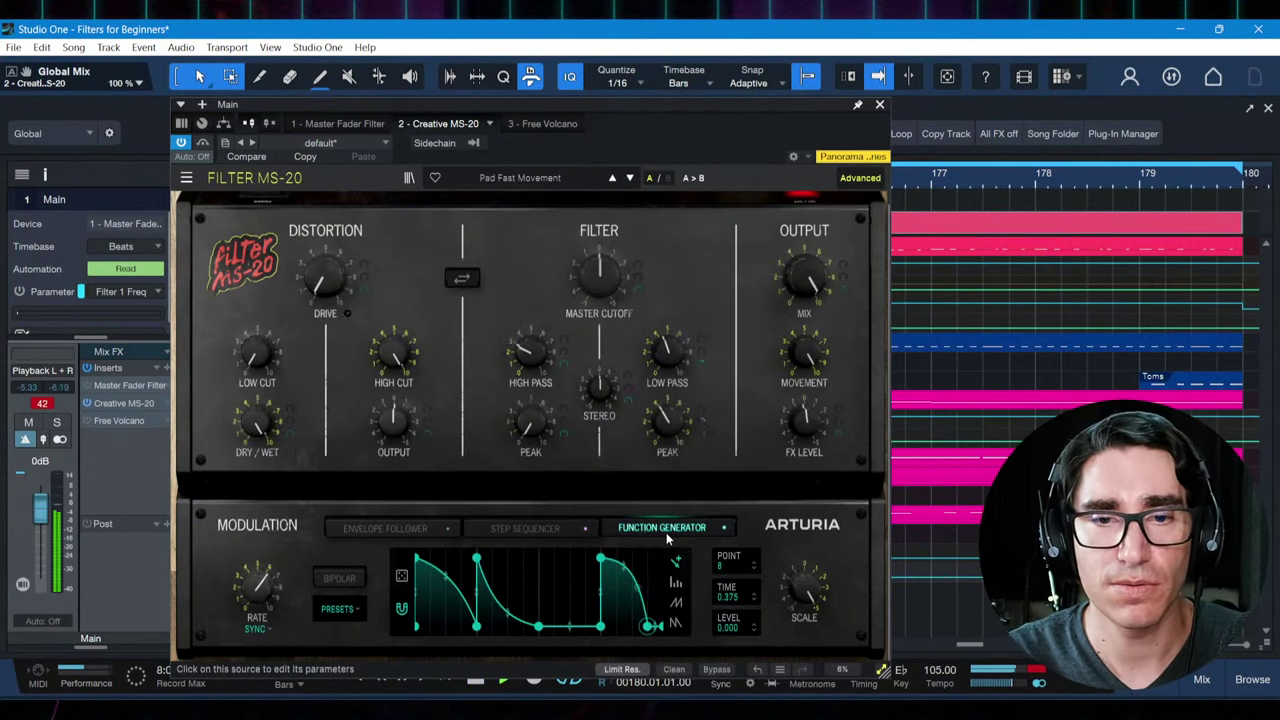
drag(530, 421, 530, 418)
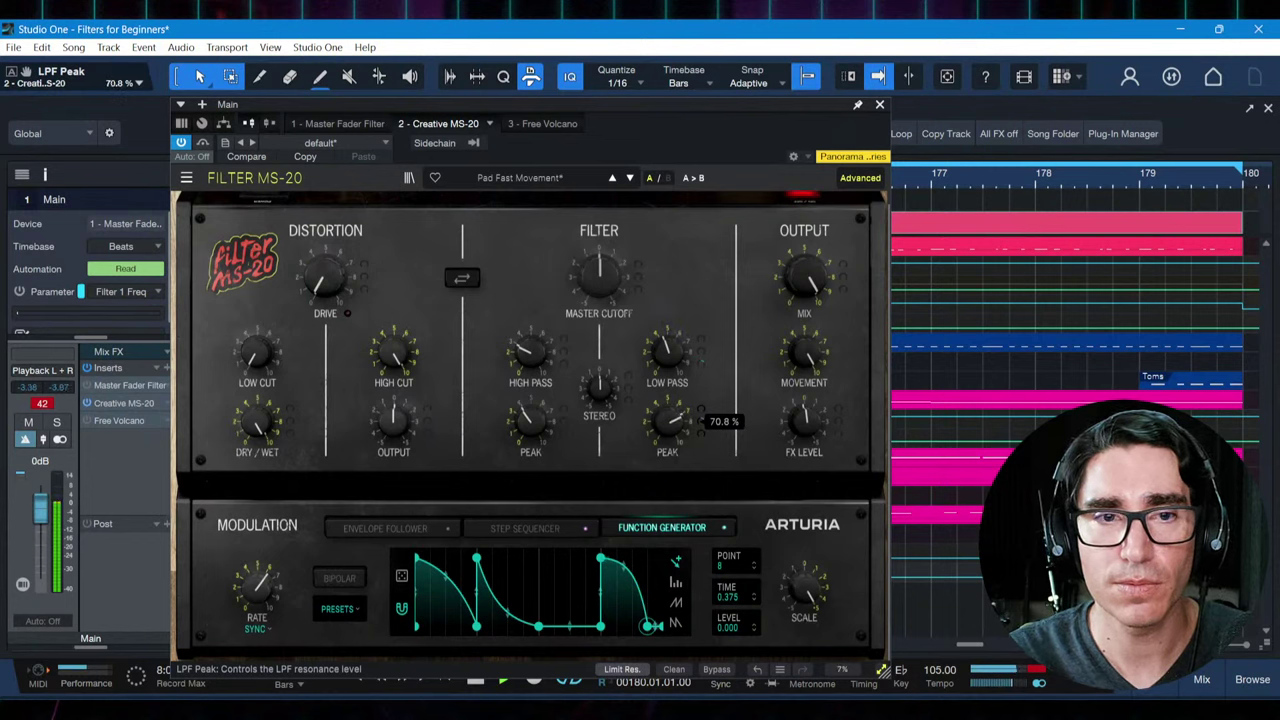
mouse_move(323, 281)
mouse_down()
mouse_move(323, 266)
mouse_move(320, 281)
mouse_up()
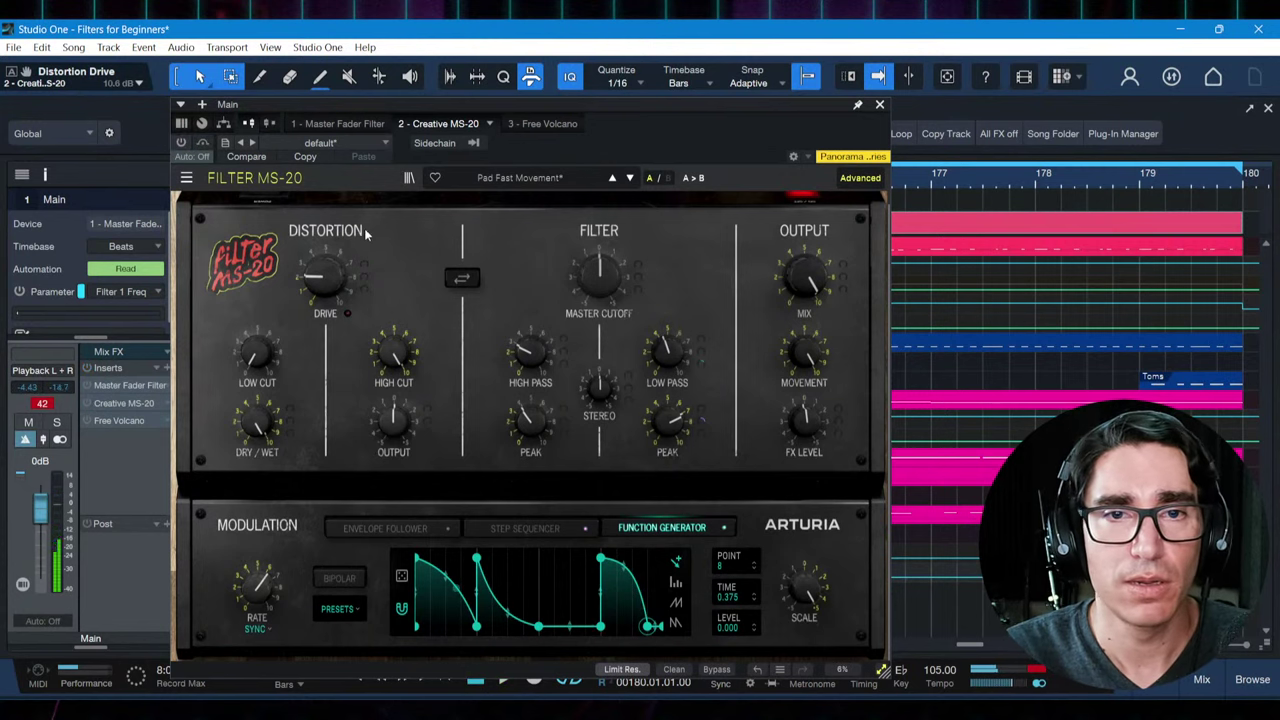
Enable Free Volcano on the Main channel and load its Complex preset Pad Destroy 01 SM
click(532, 125)
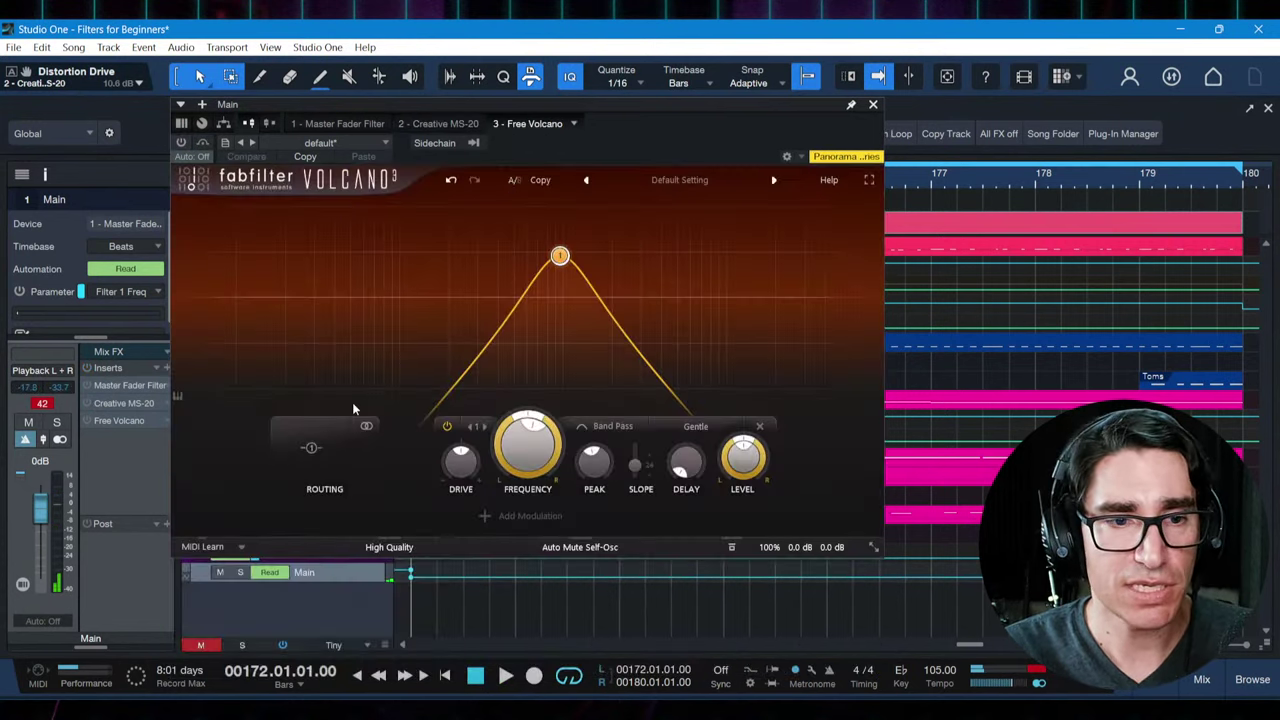
click(181, 143)
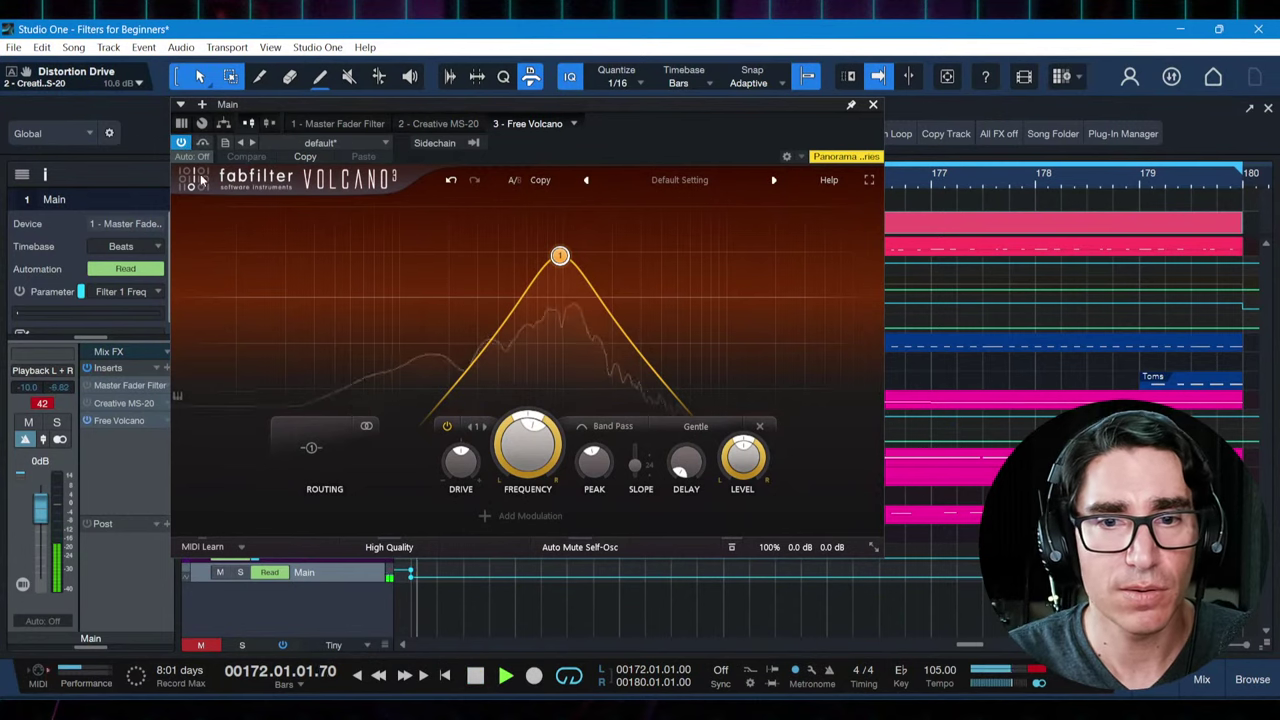
click(676, 179)
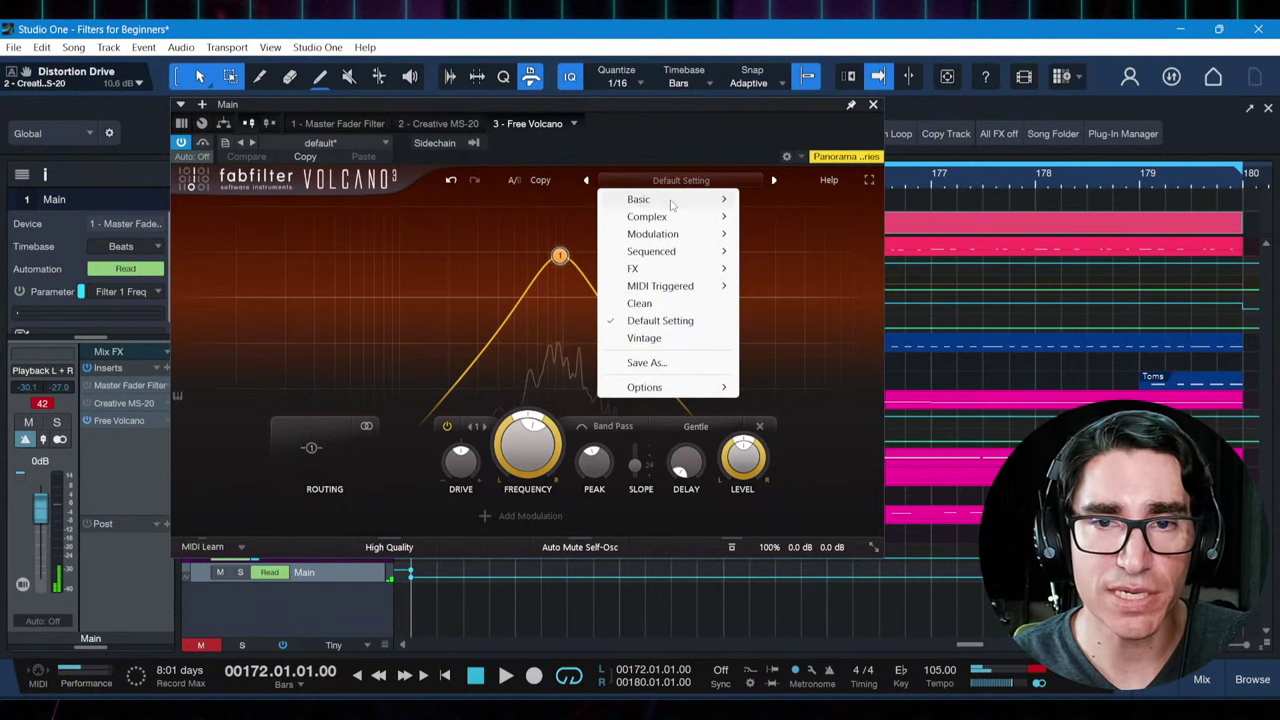
mouse_move(673, 205)
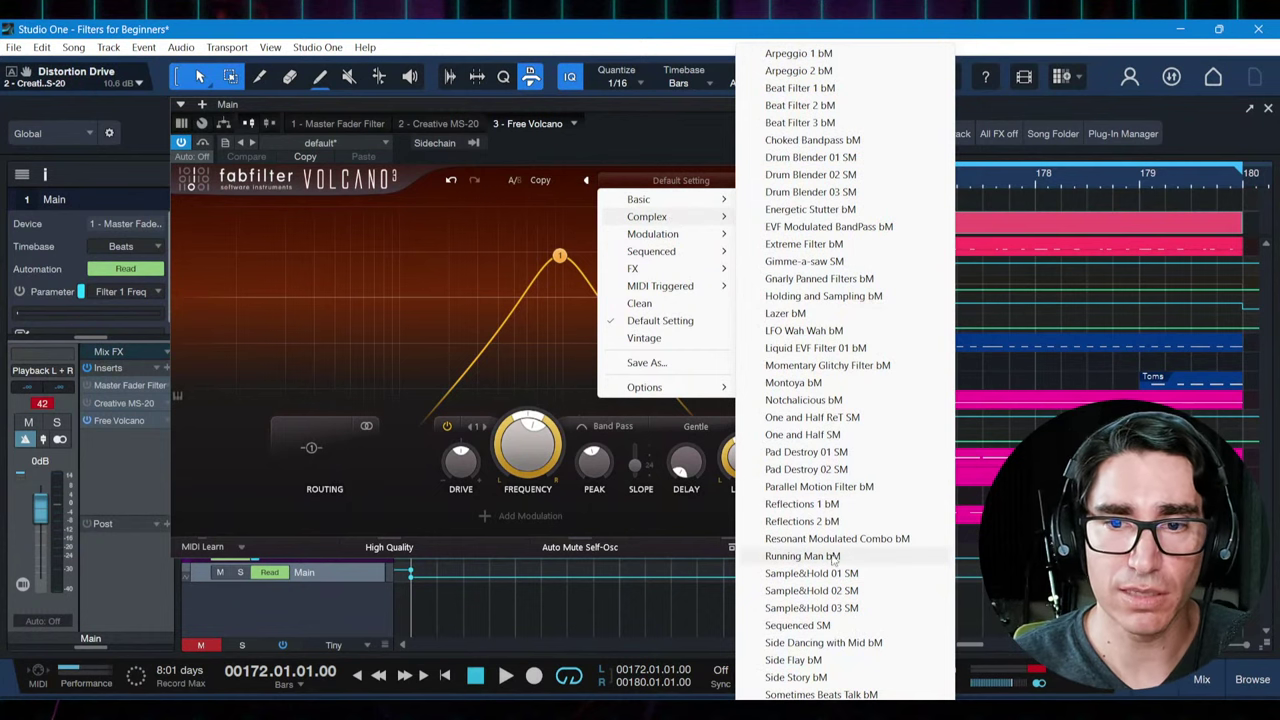
click(795, 452)
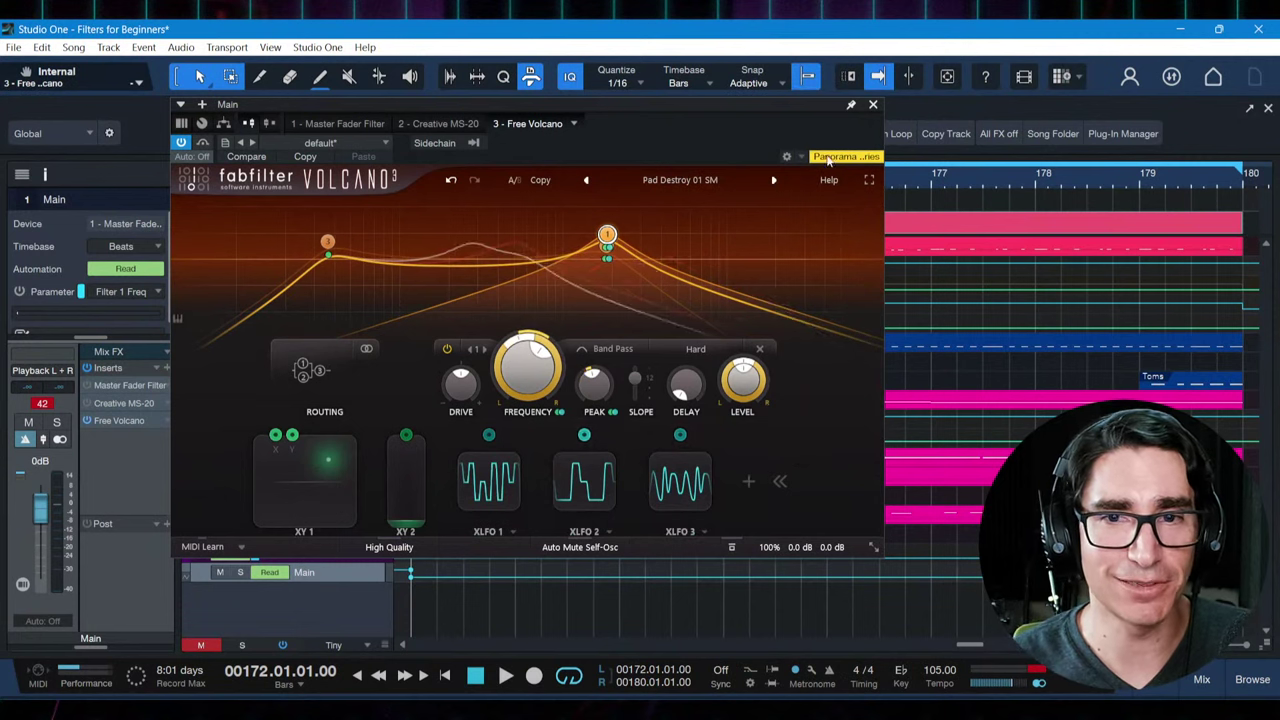
mouse_move(776, 112)
mouse_down()
mouse_move(771, 101)
mouse_move(794, 113)
mouse_move(782, 113)
mouse_up()
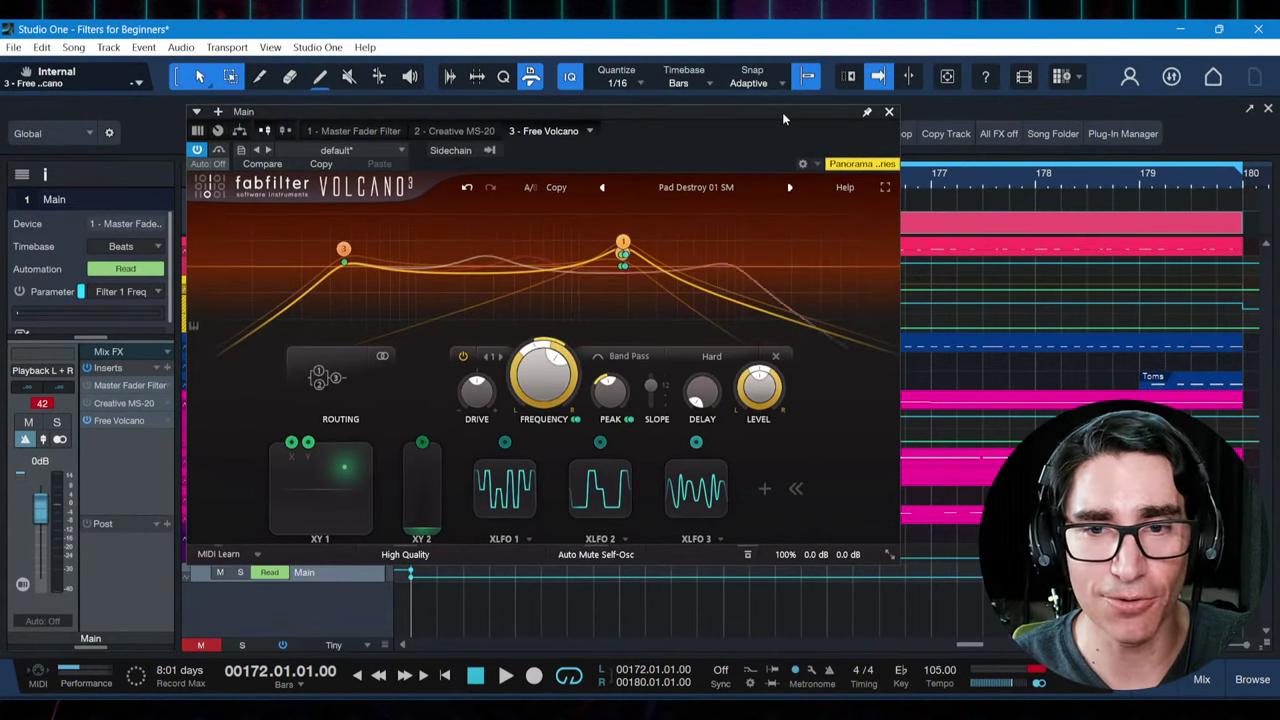
Play from bar 172 and switch Free Volcano to the Pad Destroy 02 SM preset during playback
key(space)
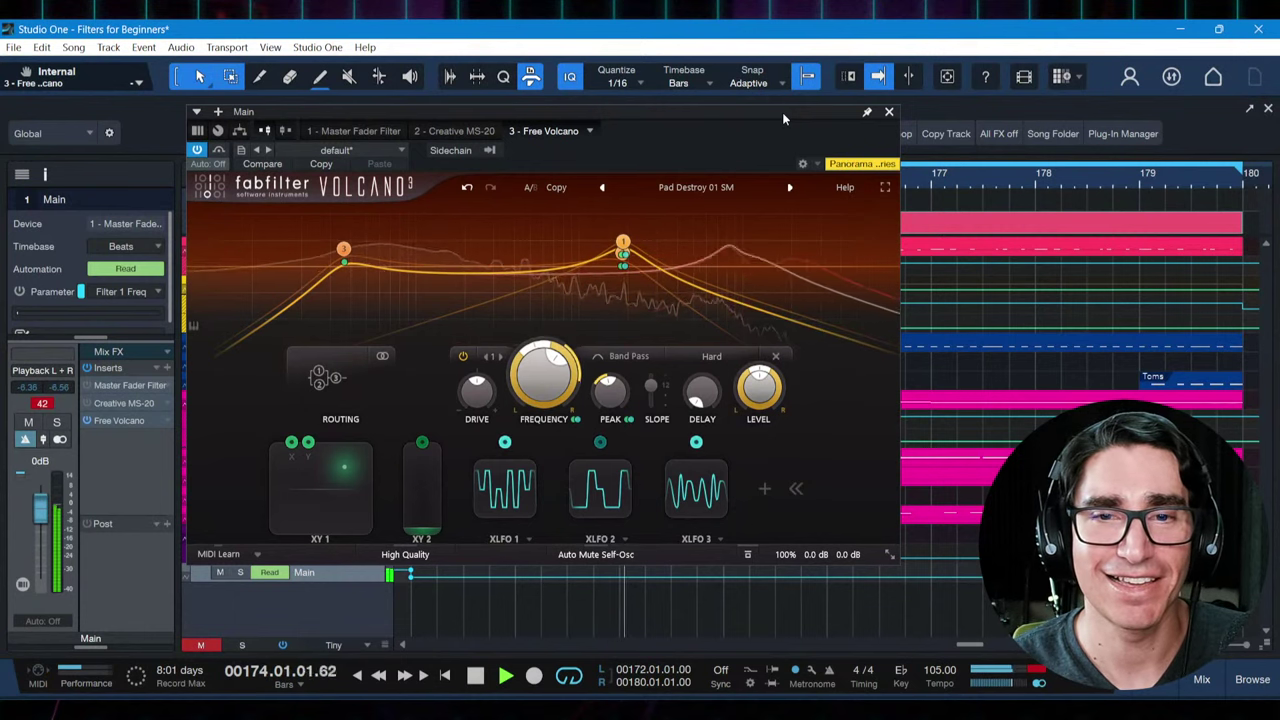
click(790, 188)
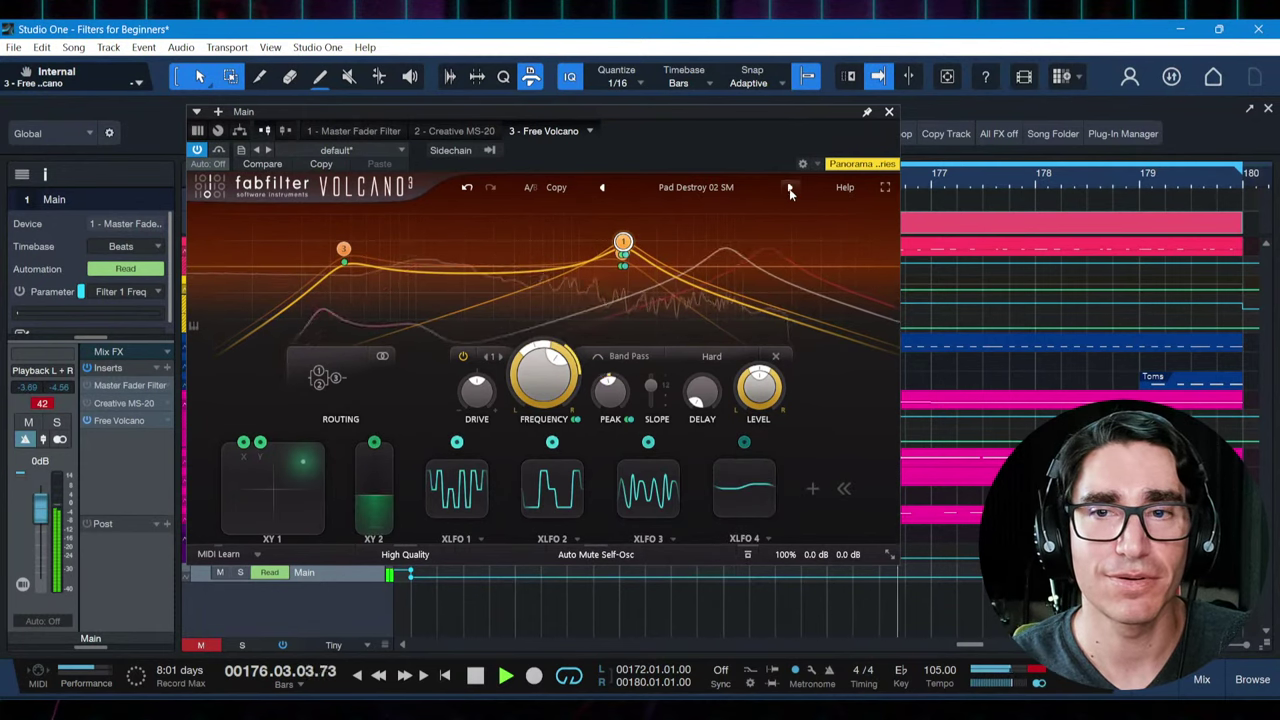
Audition the Volcano presets Parallel Motion Filter, Reflections 1 and 2, Resonant Modulated Combo and Running Man during playback
click(790, 188)
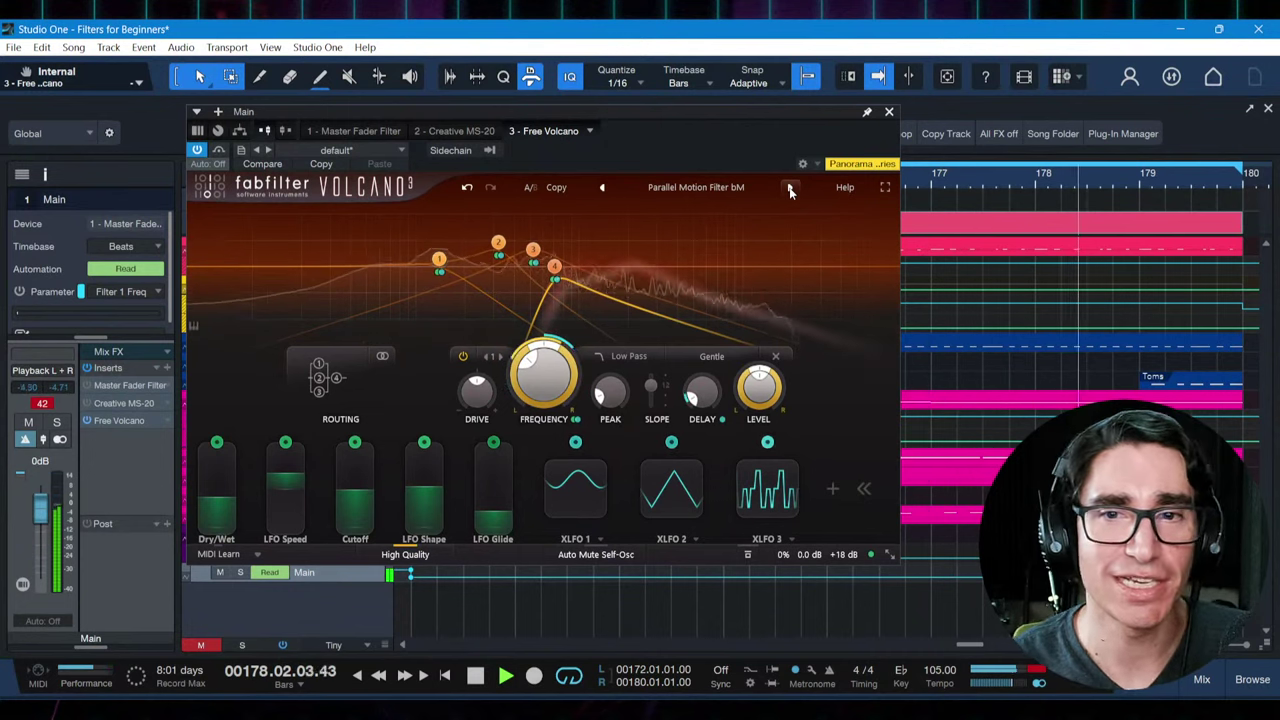
click(790, 188)
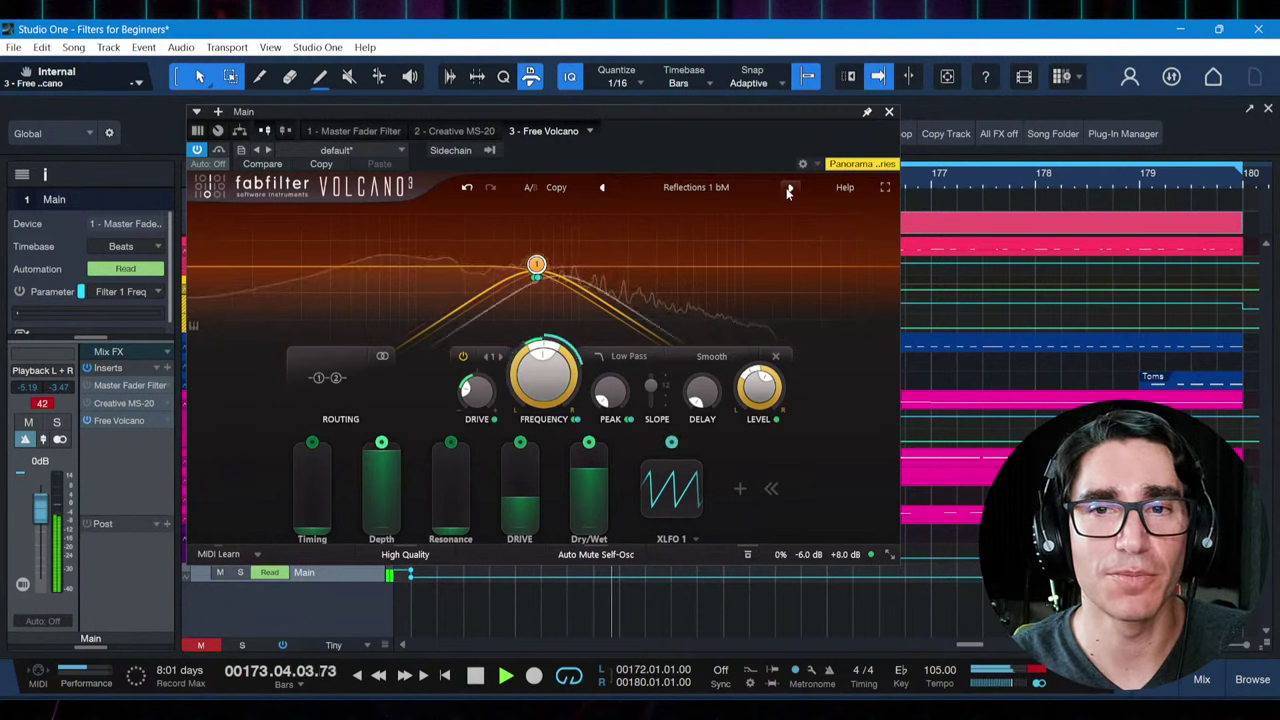
click(788, 189)
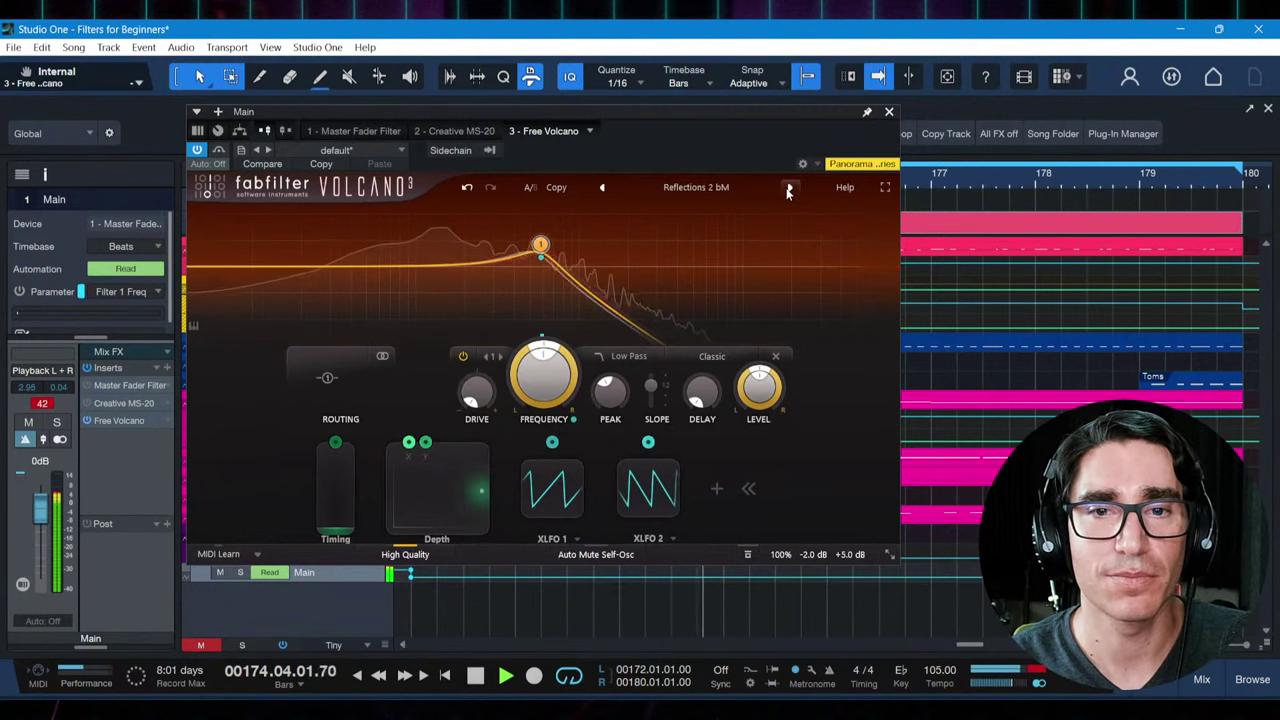
click(788, 189)
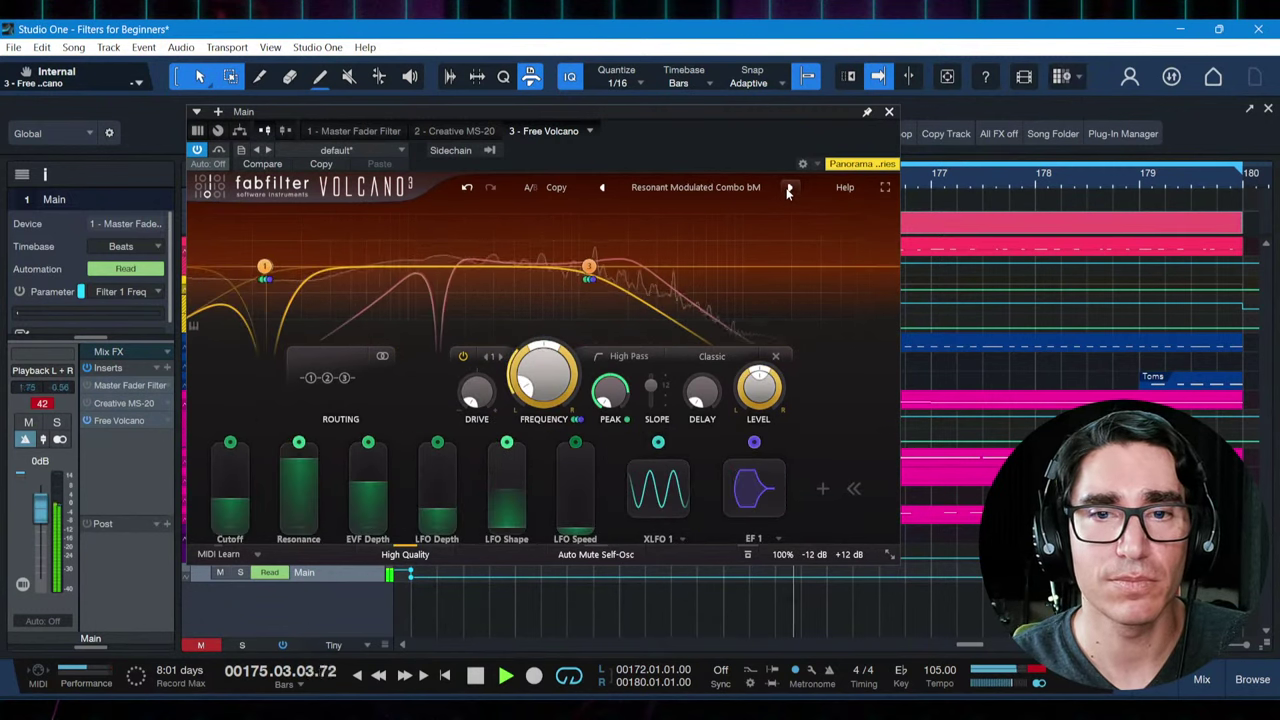
click(788, 189)
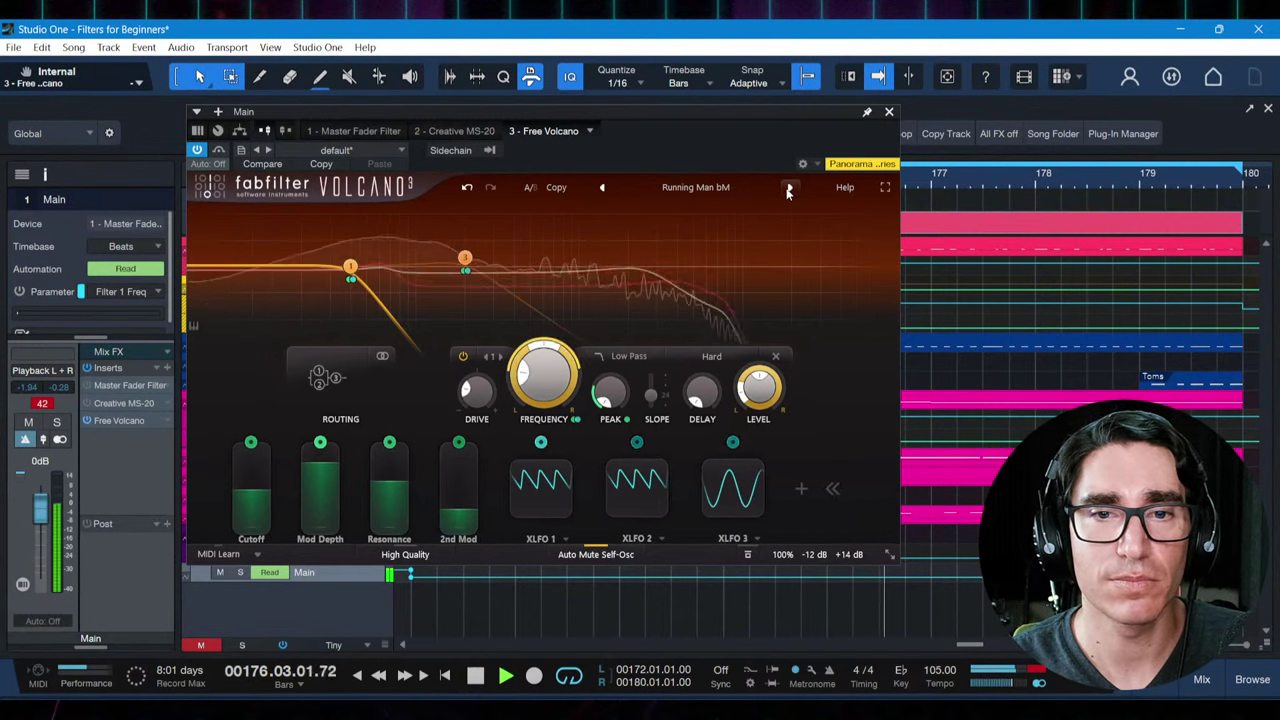
Load the Chaos bM preset from Volcano's FX category during playback, listen to it, and stop playback
click(727, 188)
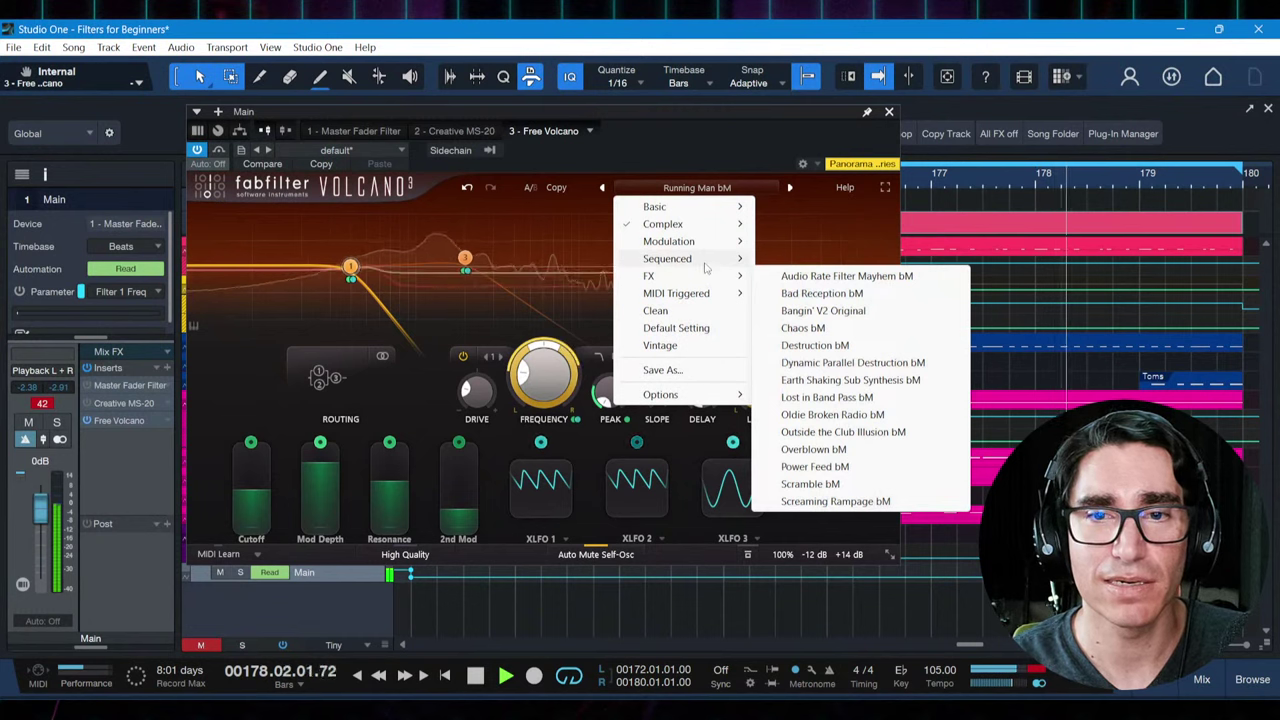
mouse_move(706, 280)
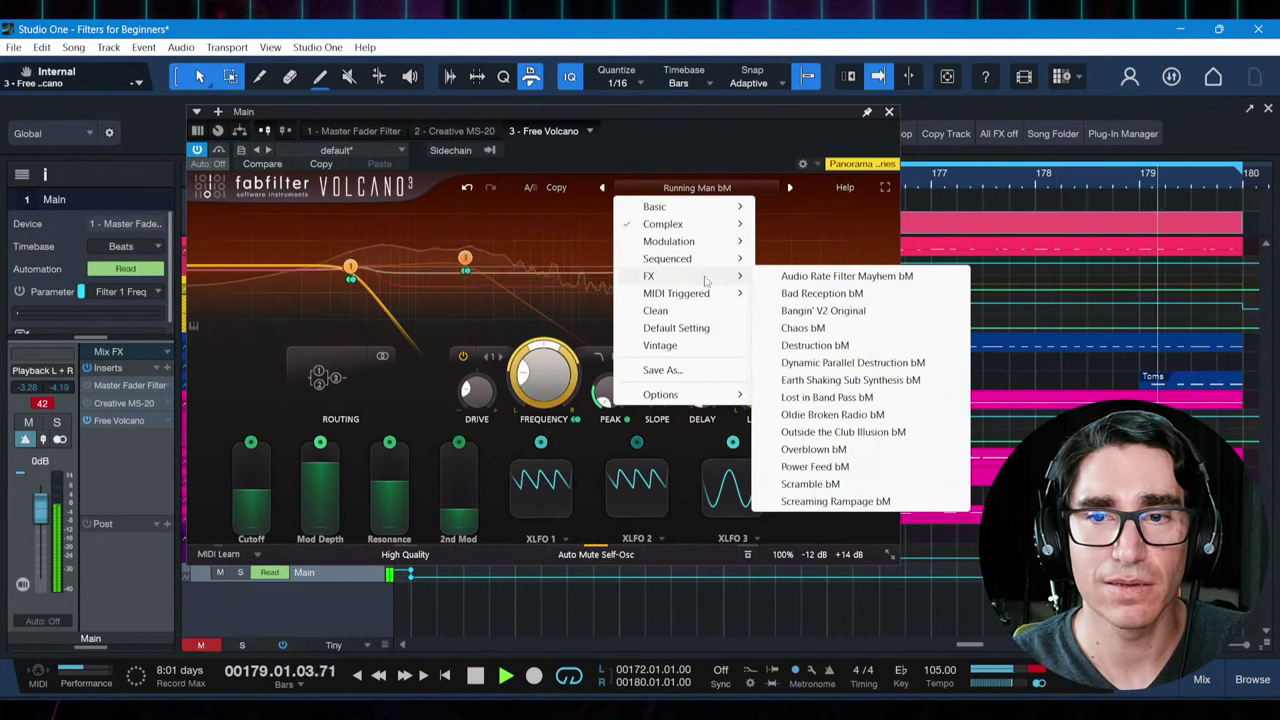
click(800, 328)
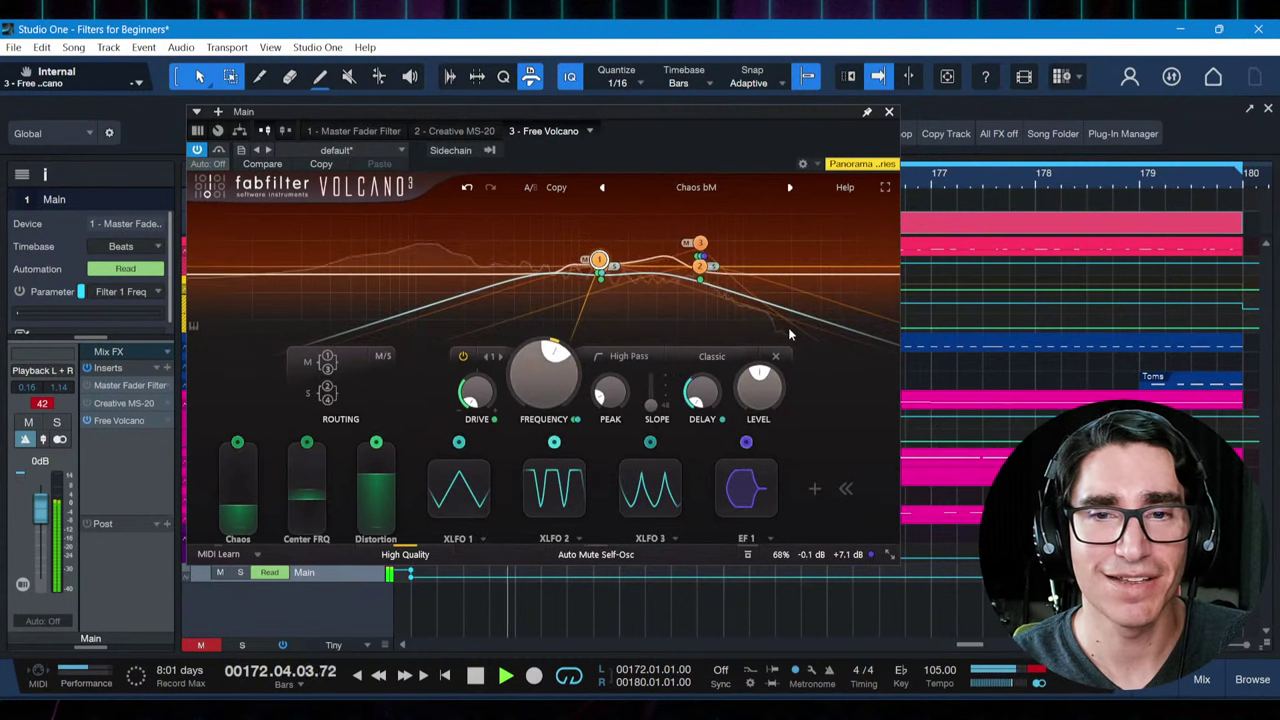
key(space)
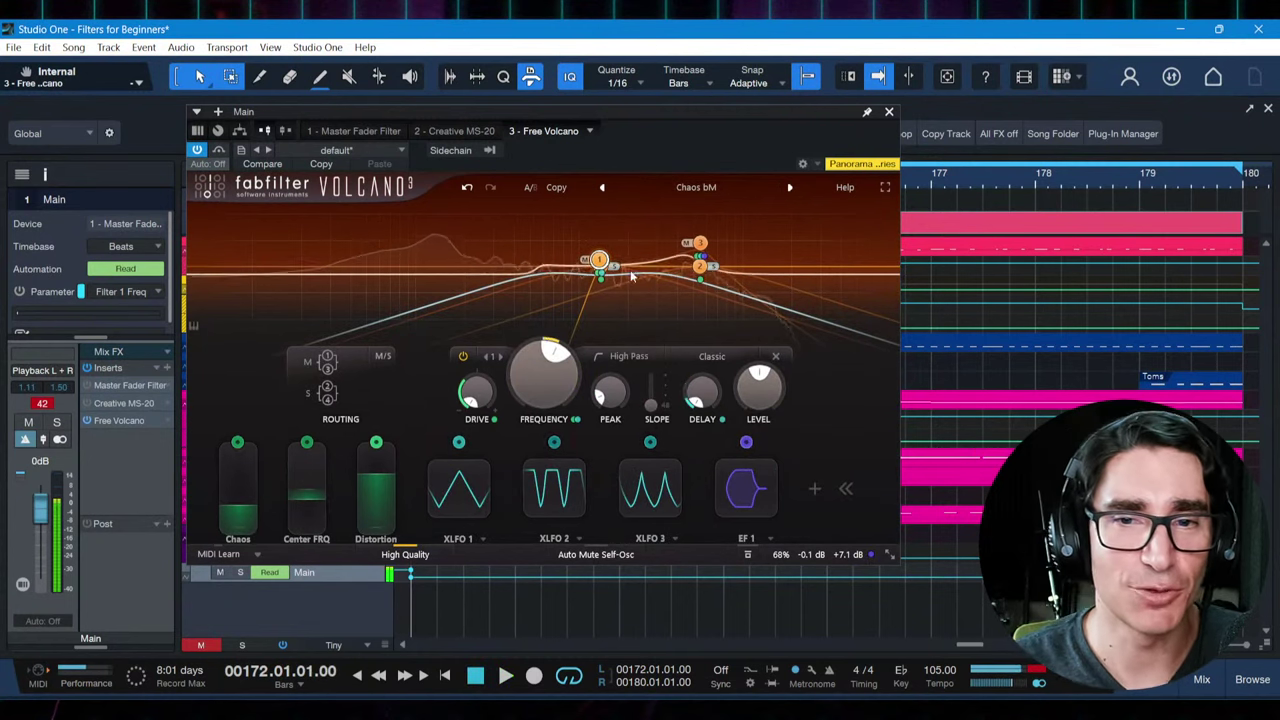
Play from bar 172 and audition the Destruction bM and Dynamic Parallel Destruction bM presets, then stop playback
key(space)
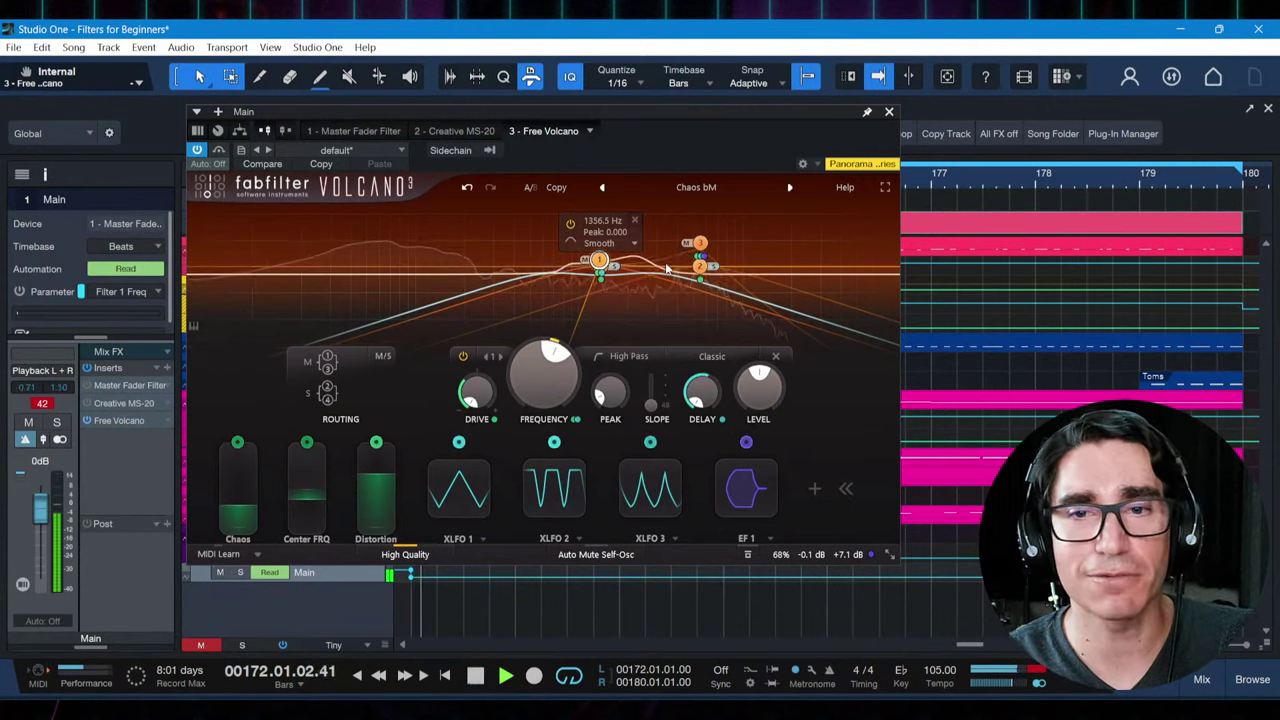
click(789, 188)
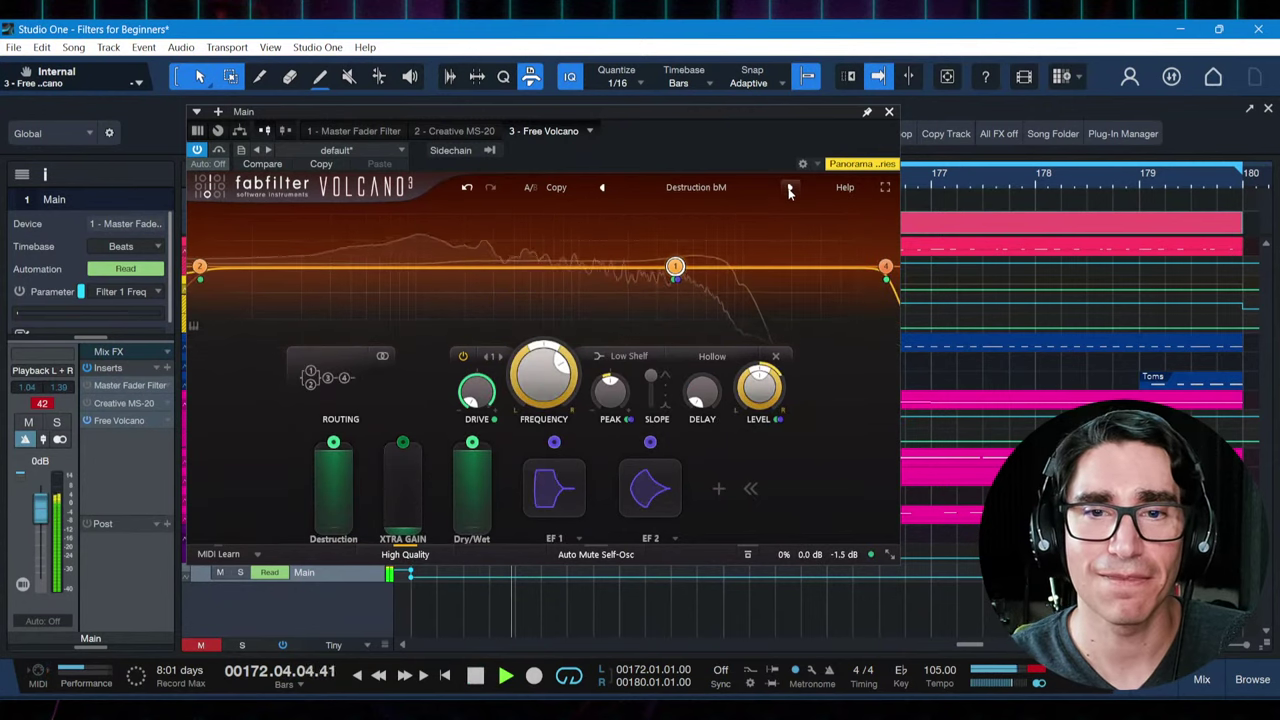
click(789, 188)
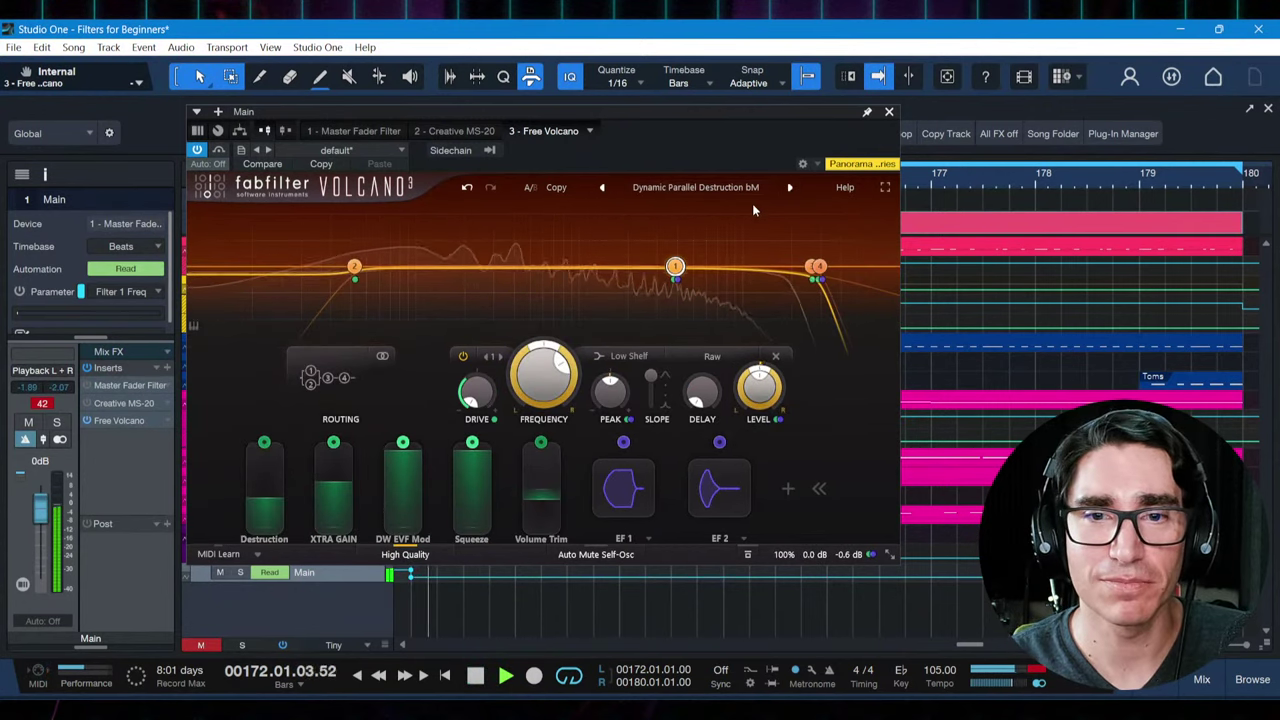
key(space)
Load Volcano's Sequenced preset MS Trance Gate 1 bM and play the Creative FX section from bar 172
click(732, 189)
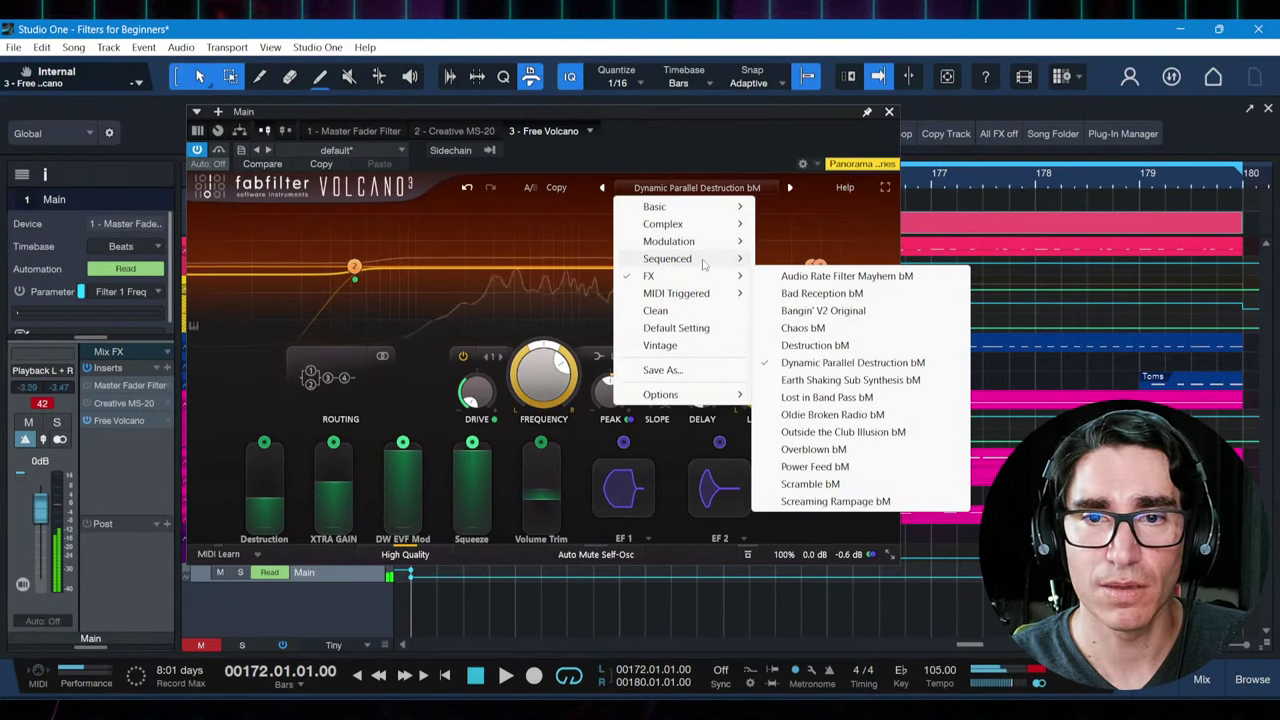
mouse_move(703, 260)
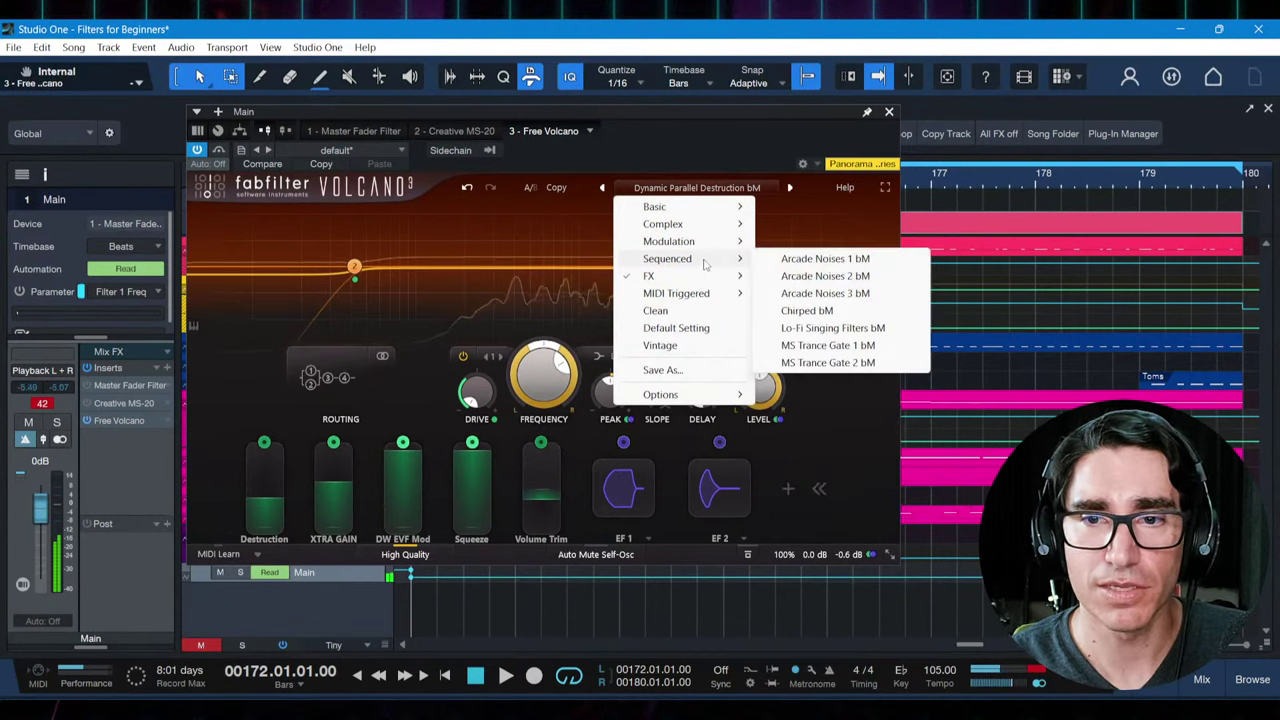
click(801, 346)
key(space)
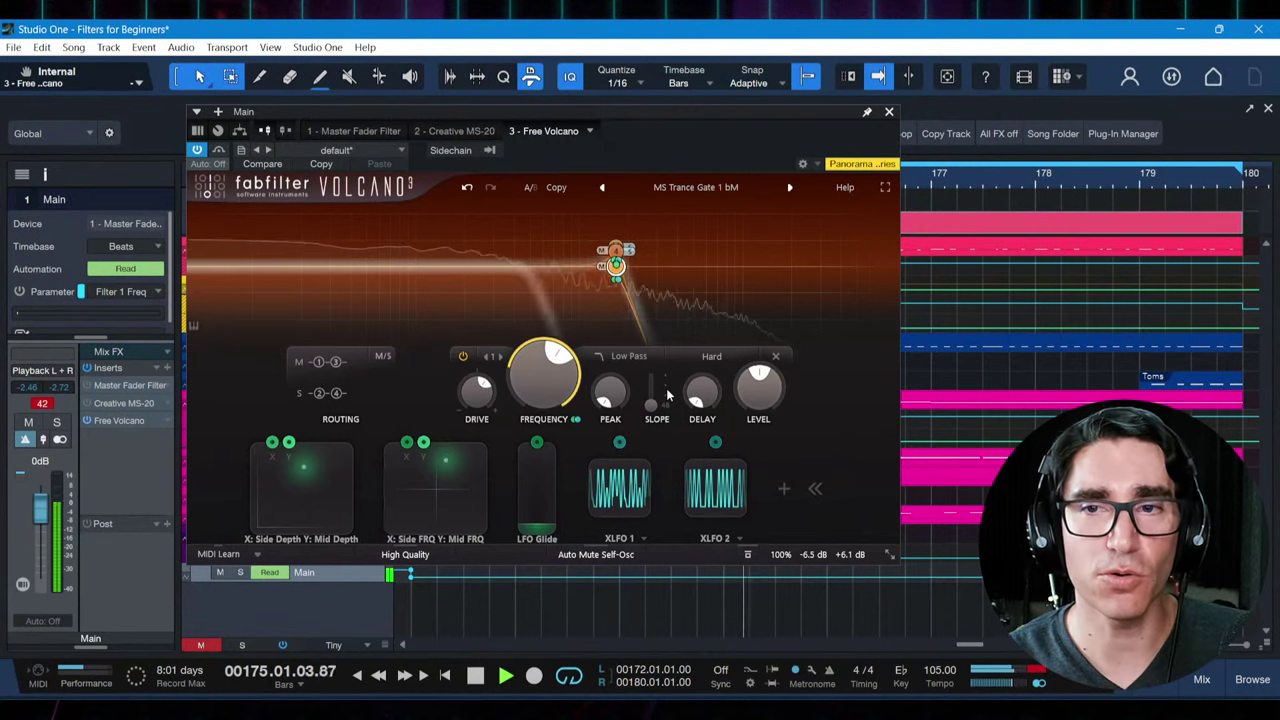
Switch Volcano to the MS Trance Gate 2 bM preset, stop playback after listening, and save the song
click(790, 188)
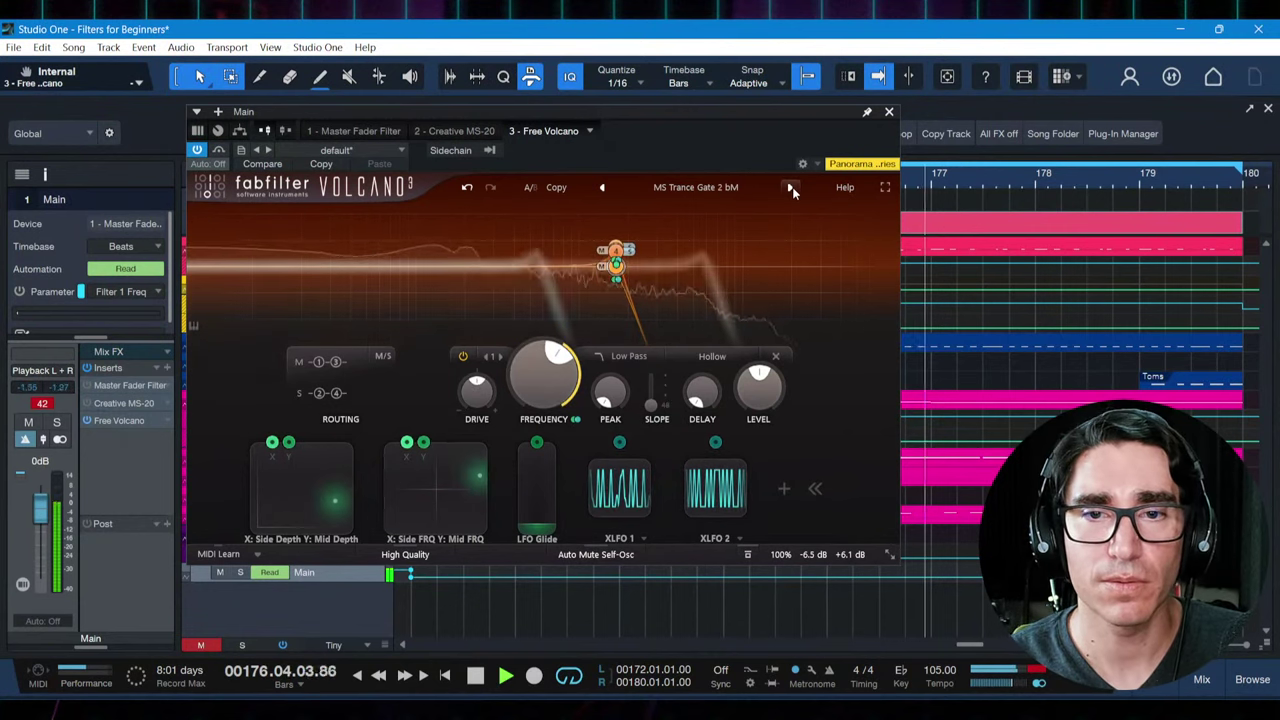
key(space)
key(ctrl+s)
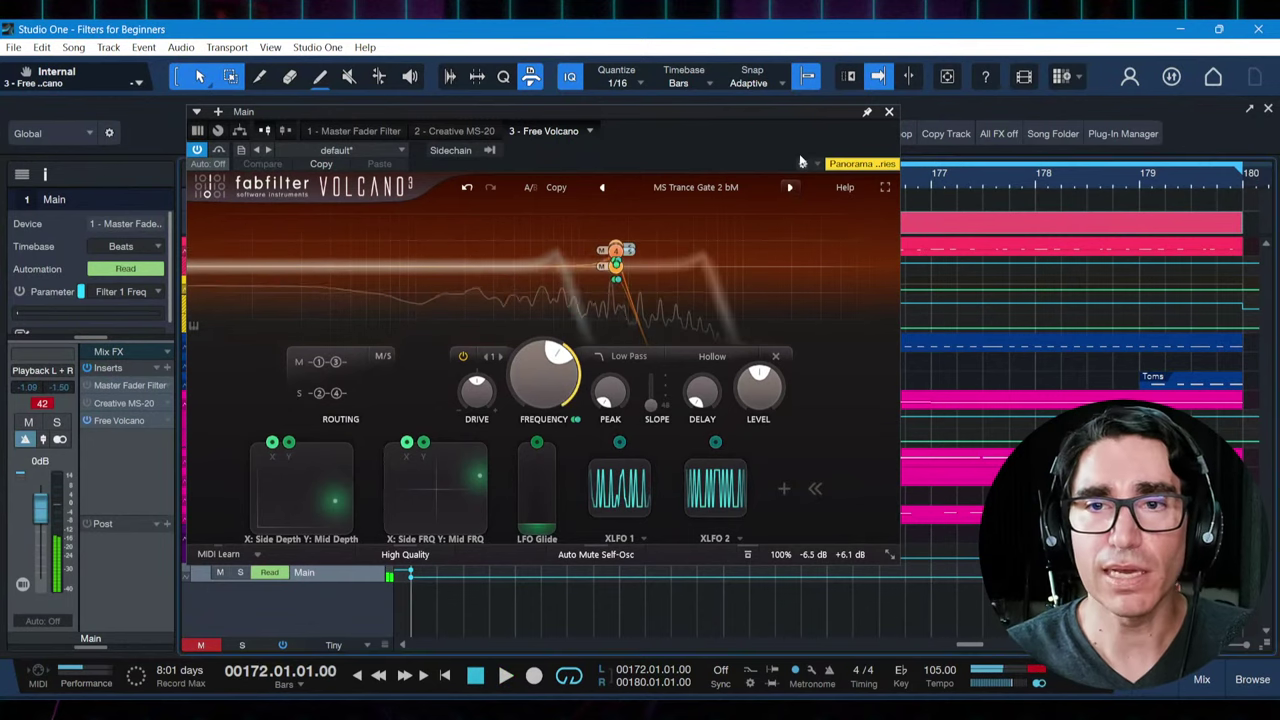
drag(798, 116, 794, 115)
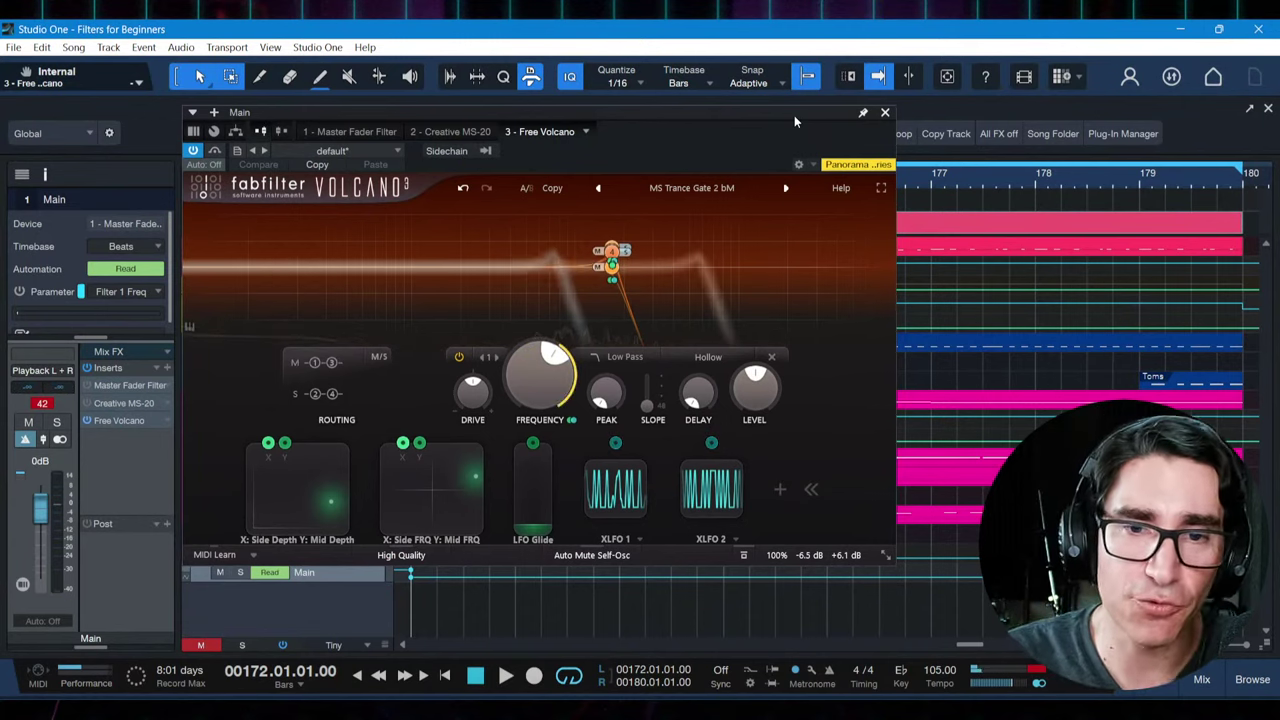
drag(794, 115, 810, 117)
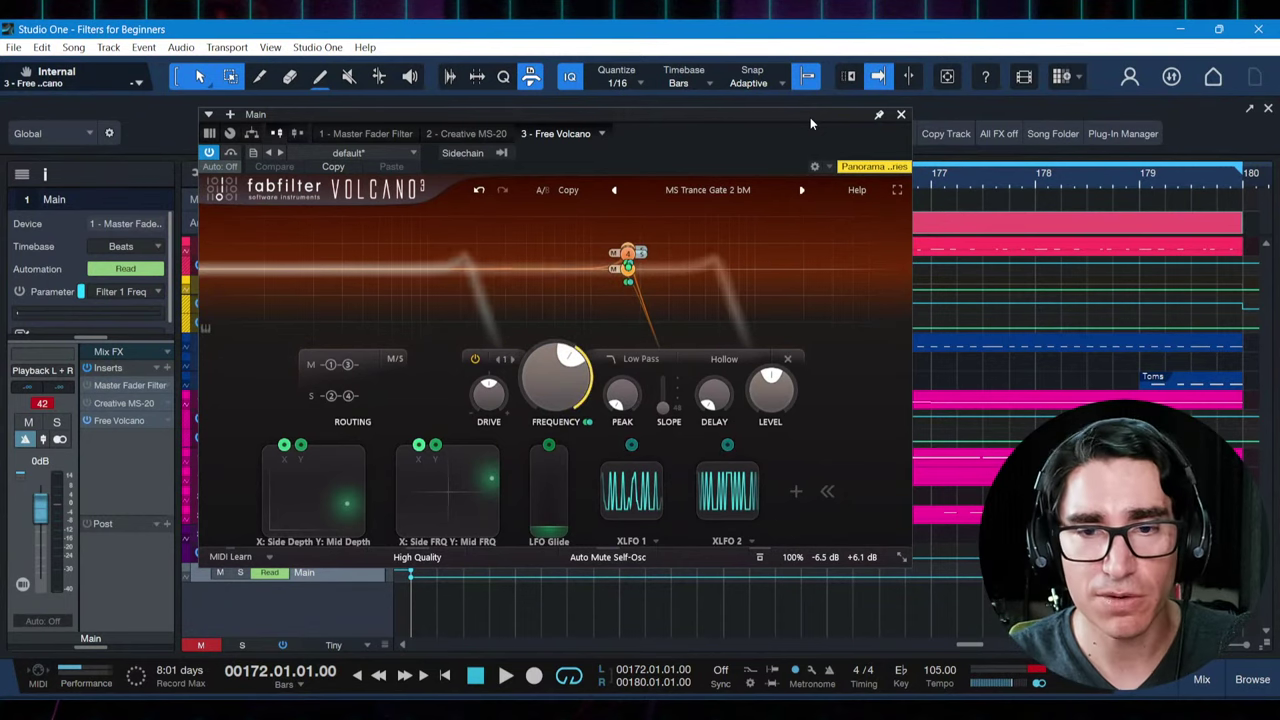
mouse_move(651, 295)
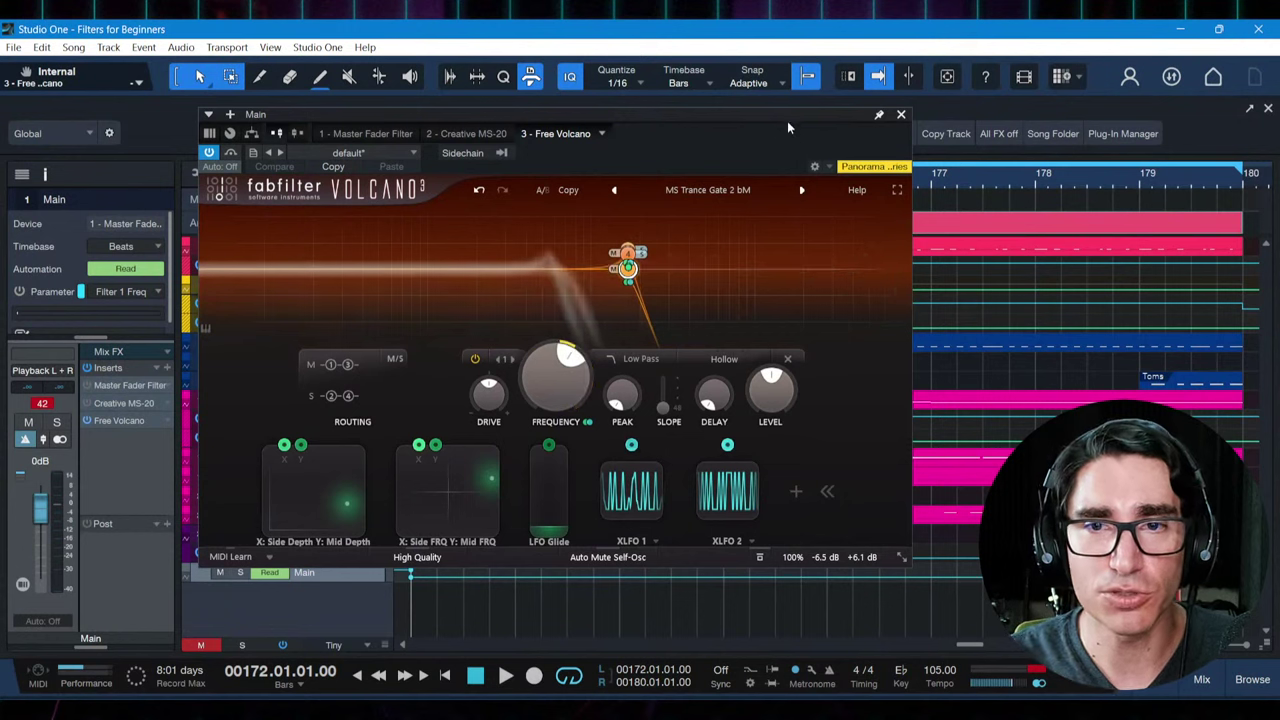
Close the Free Volcano plug-in window and zoom the arrangement out around the Creative FX section
click(901, 116)
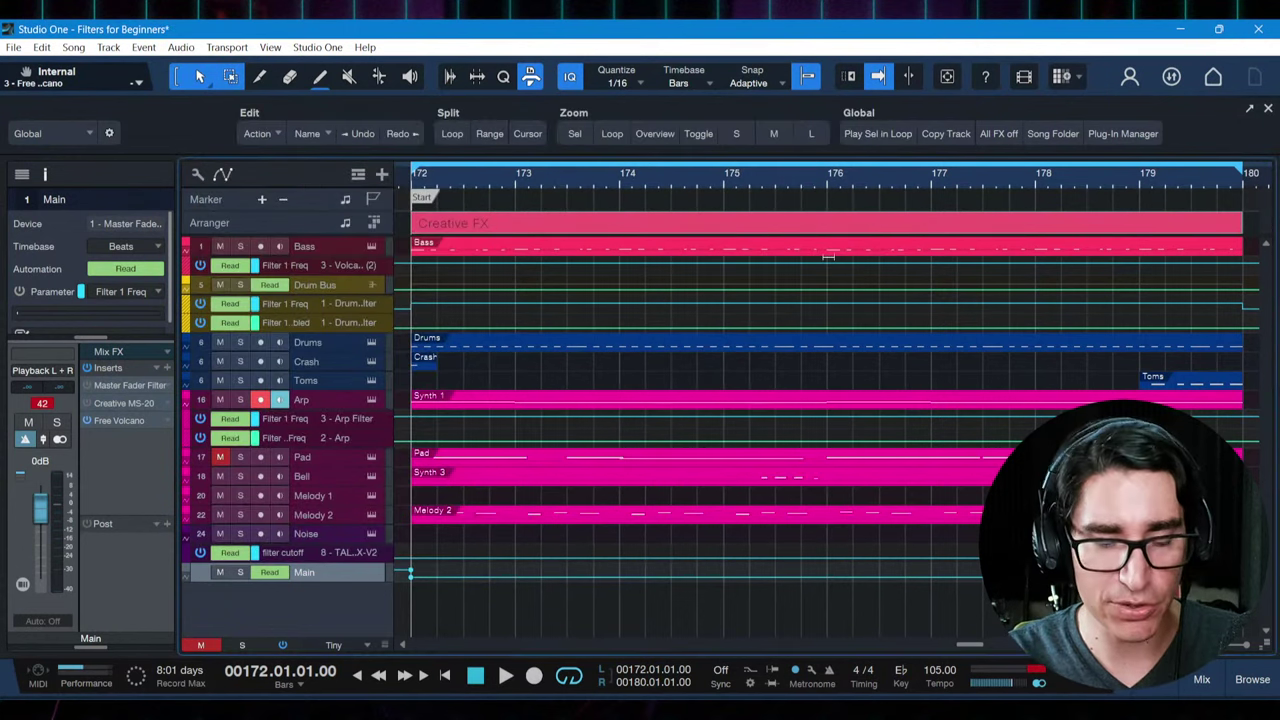
click(700, 134)
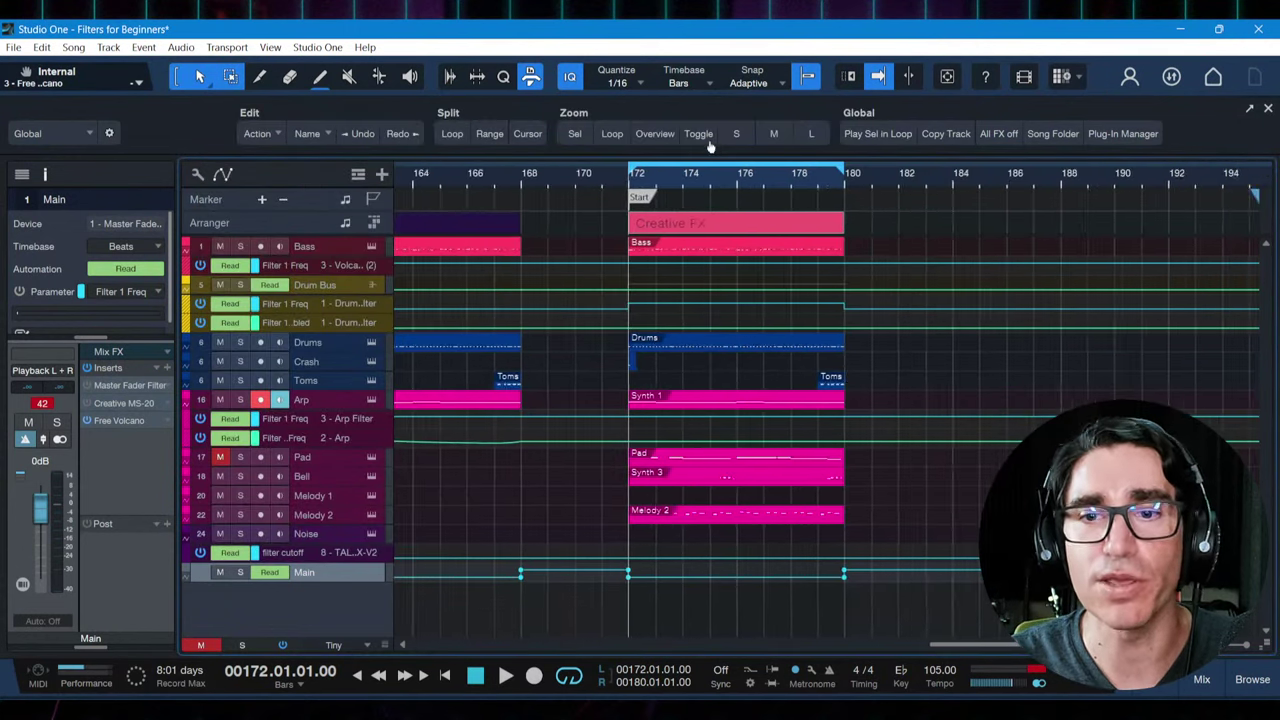